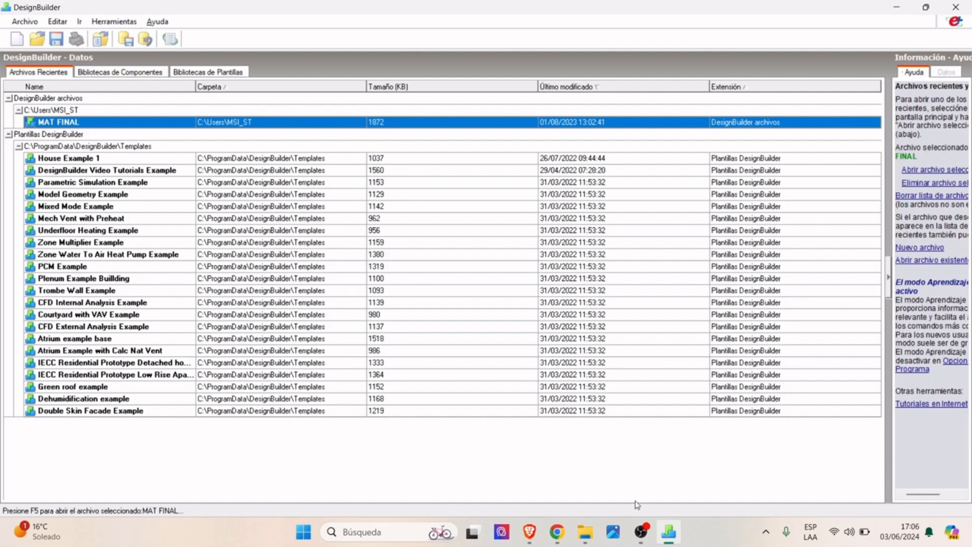
Switch to Chrome, search Google for design builder and open the Descargar DesignBuilder page.
{"action": "left_click", "coordinate": [566, 538]}
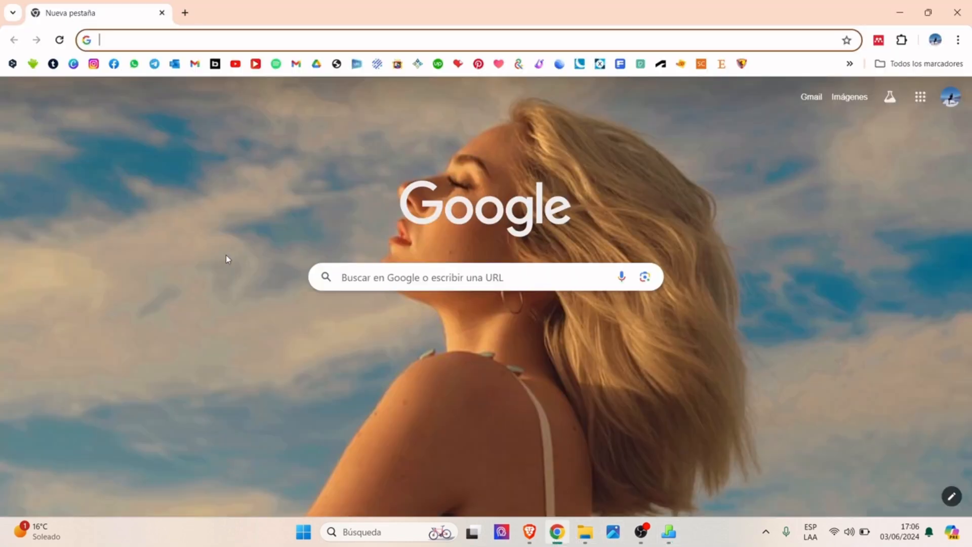
{"action": "left_click", "coordinate": [195, 37]}
{"action": "type", "text": "DES"}
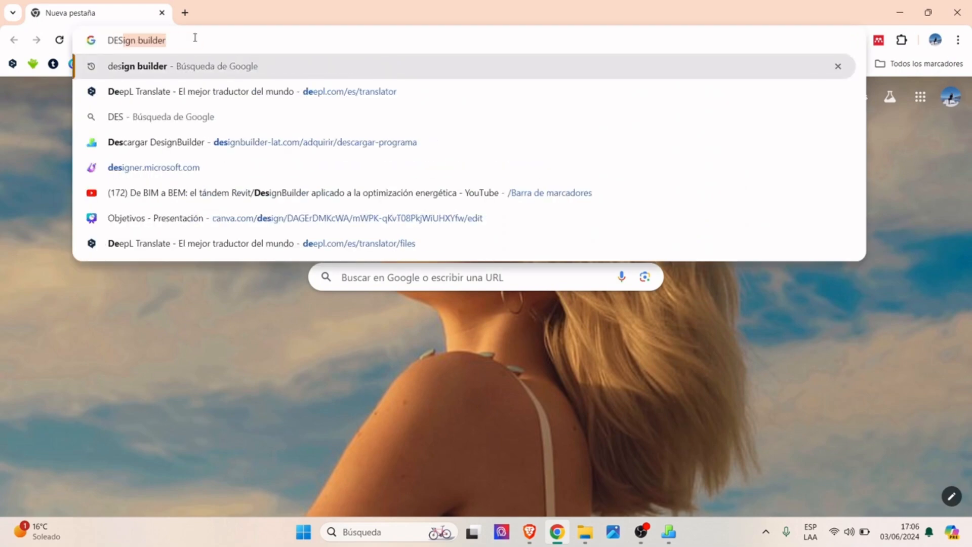
{"action": "type", "text": "IGN BUILDER"}
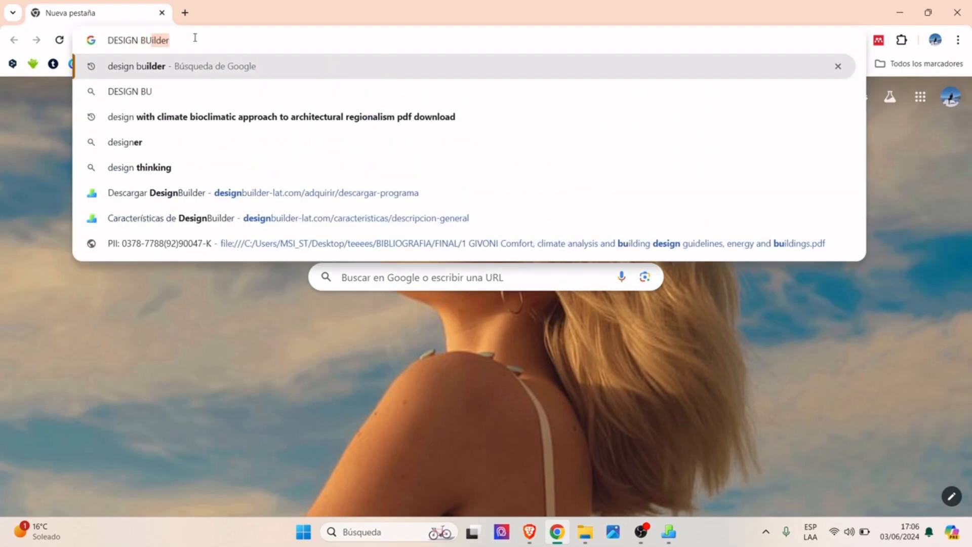
{"action": "key", "text": "Return"}
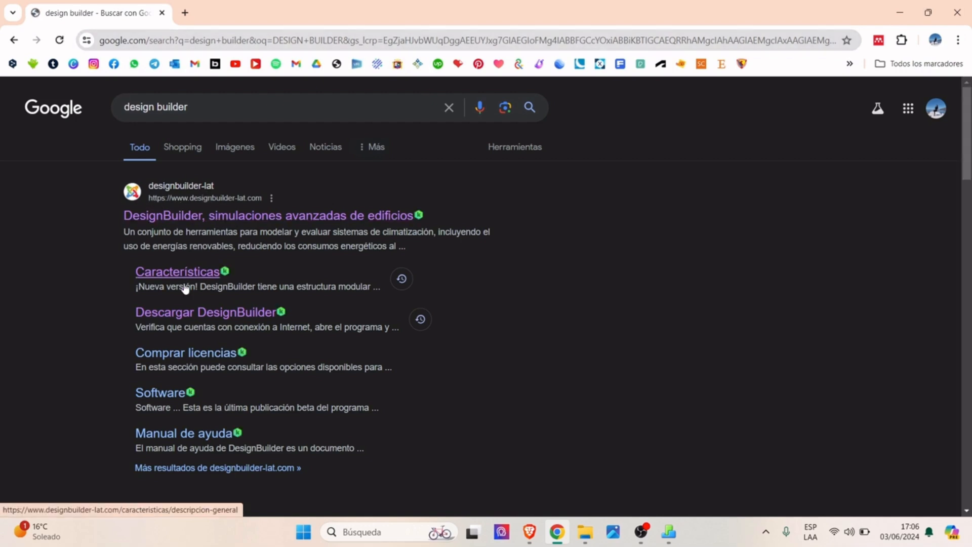
{"action": "left_click", "coordinate": [229, 321]}
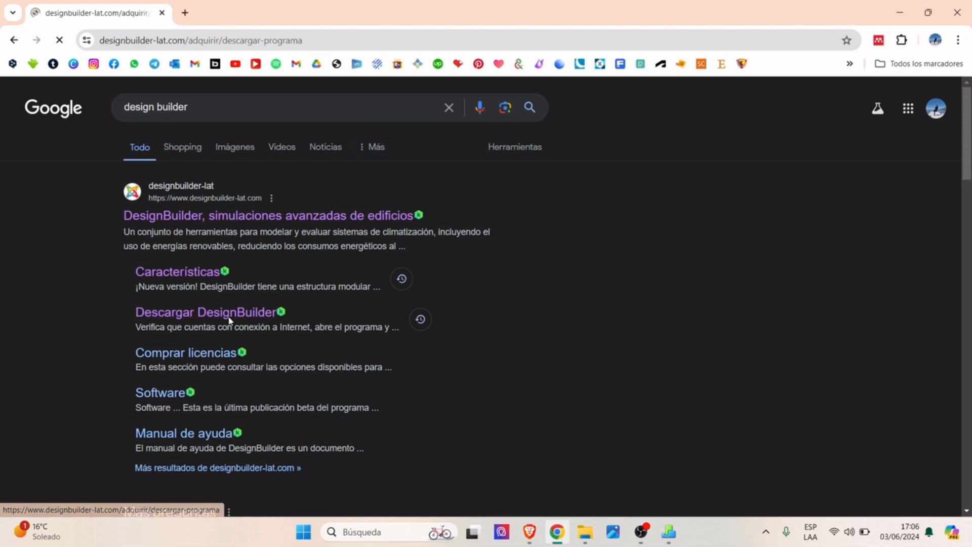
Open the Crear una cuenta registration form, examine its fields down to the privacy policy consent, and return to the download page.
{"action": "scroll", "coordinate": [229, 321], "scroll_direction": "down", "scroll_amount": 5}
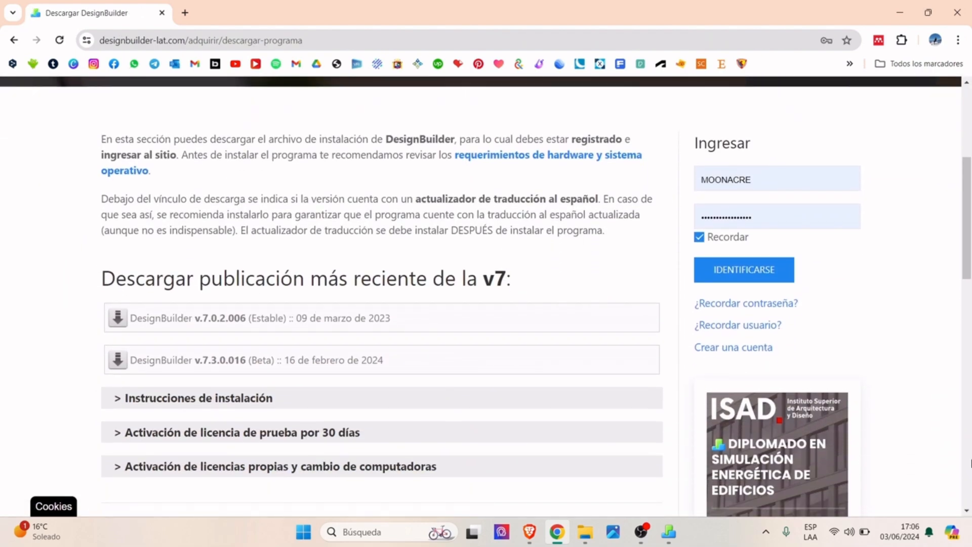
{"action": "left_click", "coordinate": [760, 356]}
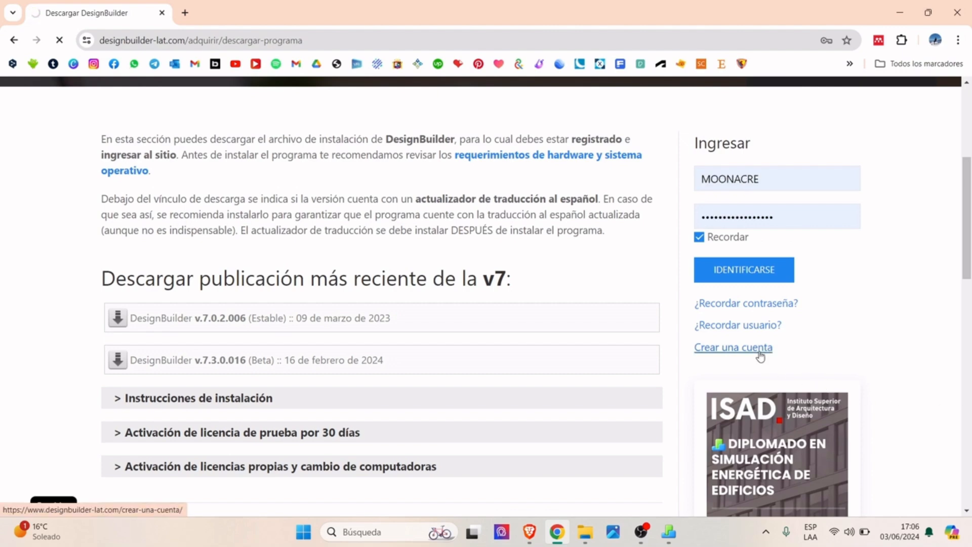
{"action": "scroll", "coordinate": [134, 276], "scroll_direction": "down", "scroll_amount": 1}
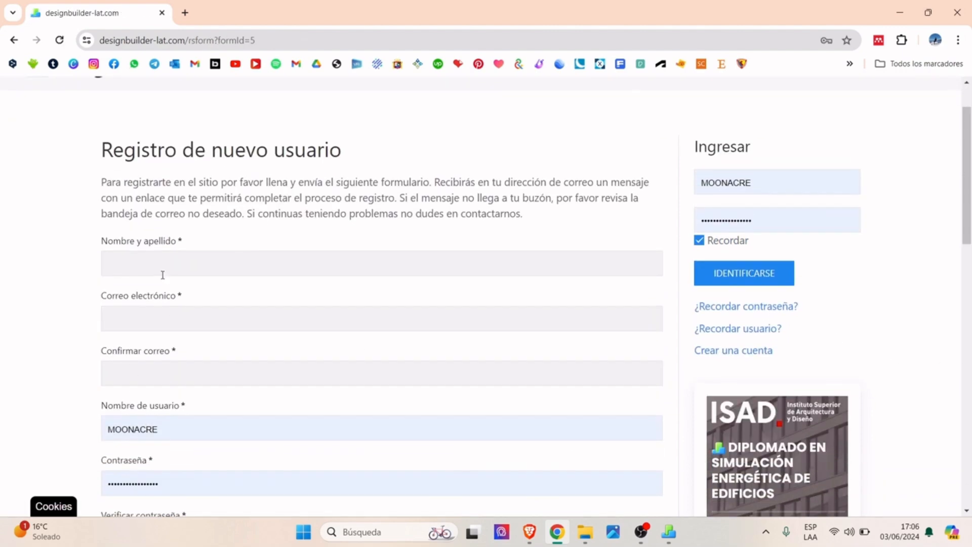
{"action": "scroll", "coordinate": [167, 243], "scroll_direction": "down", "scroll_amount": 1}
{"action": "scroll", "coordinate": [147, 263], "scroll_direction": "down", "scroll_amount": 1}
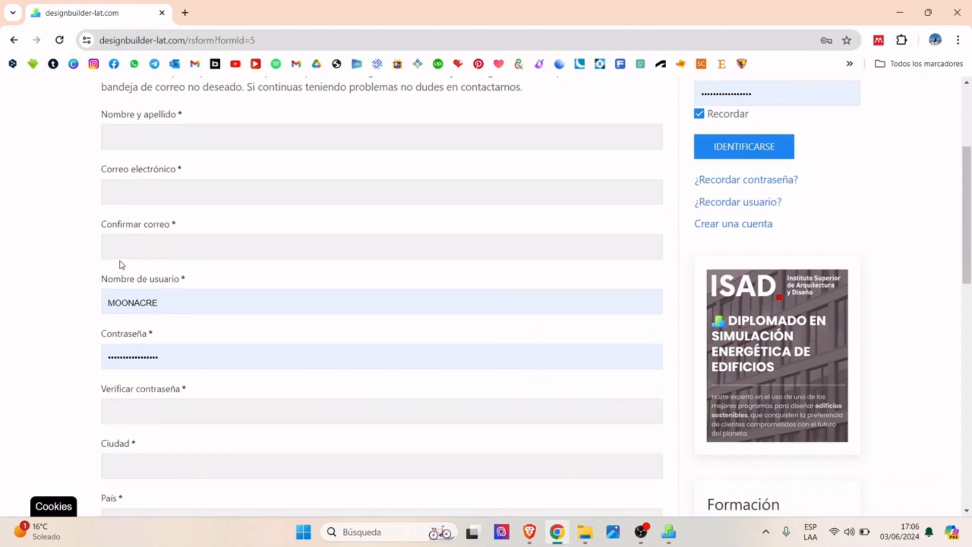
{"action": "scroll", "coordinate": [169, 281], "scroll_direction": "down", "scroll_amount": 1}
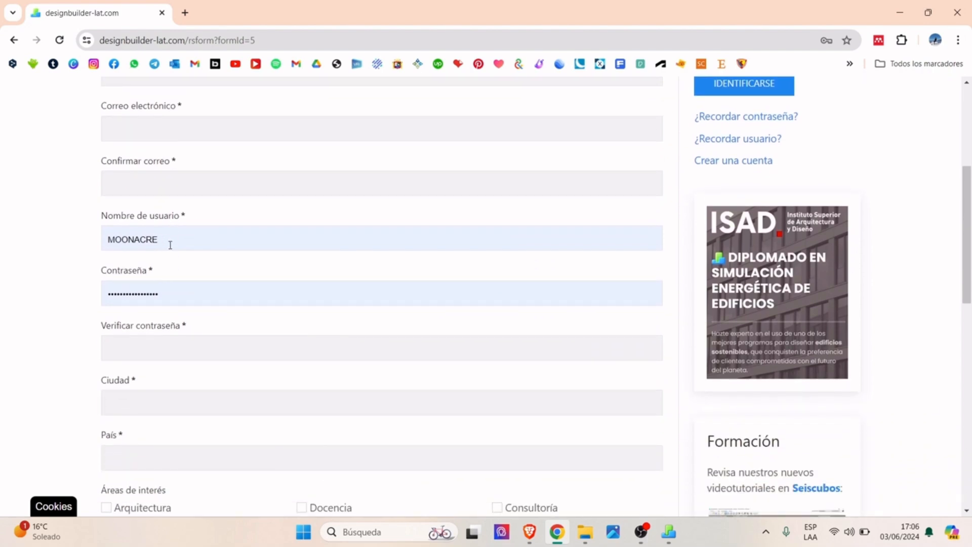
{"action": "scroll", "coordinate": [203, 288], "scroll_direction": "down", "scroll_amount": 1}
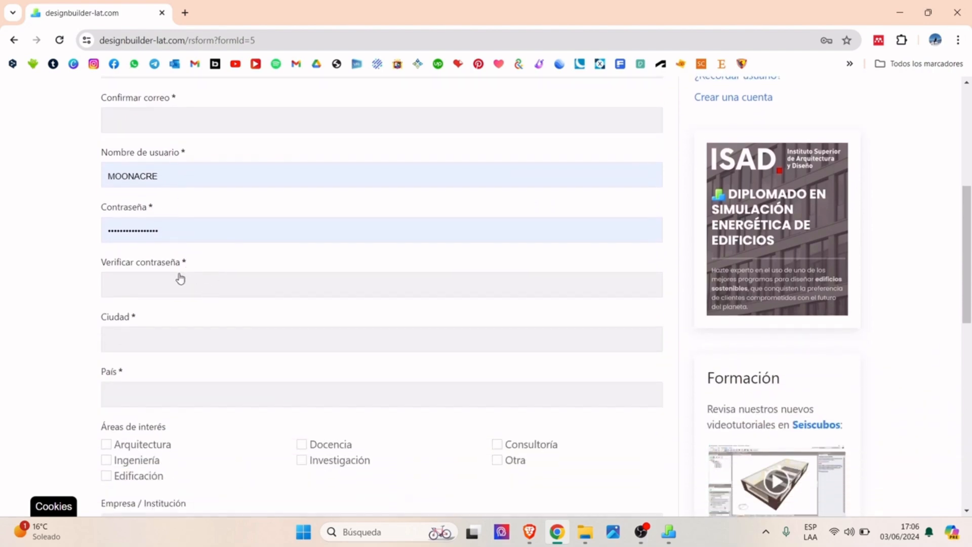
{"action": "scroll", "coordinate": [139, 317], "scroll_direction": "down", "scroll_amount": 1}
{"action": "scroll", "coordinate": [145, 334], "scroll_direction": "down", "scroll_amount": 1}
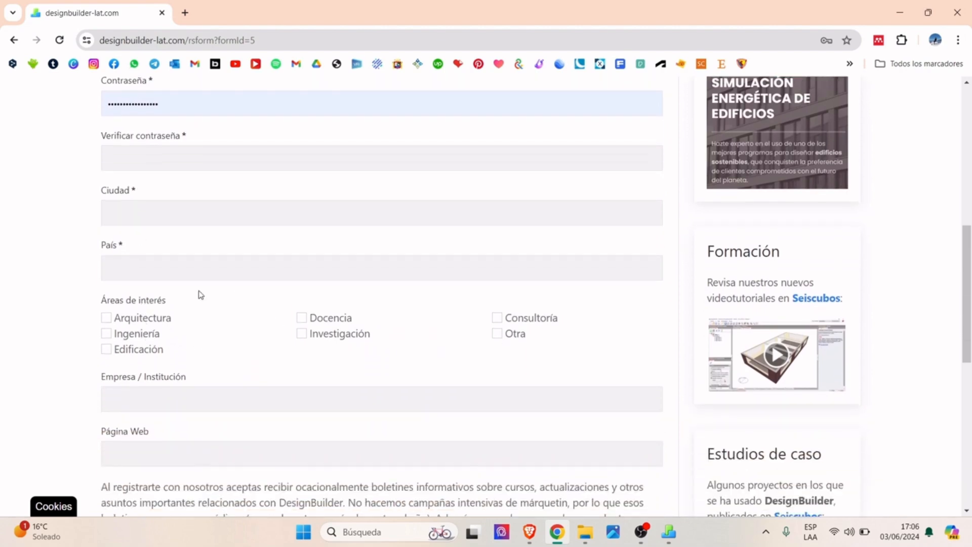
{"action": "scroll", "coordinate": [152, 329], "scroll_direction": "down", "scroll_amount": 2}
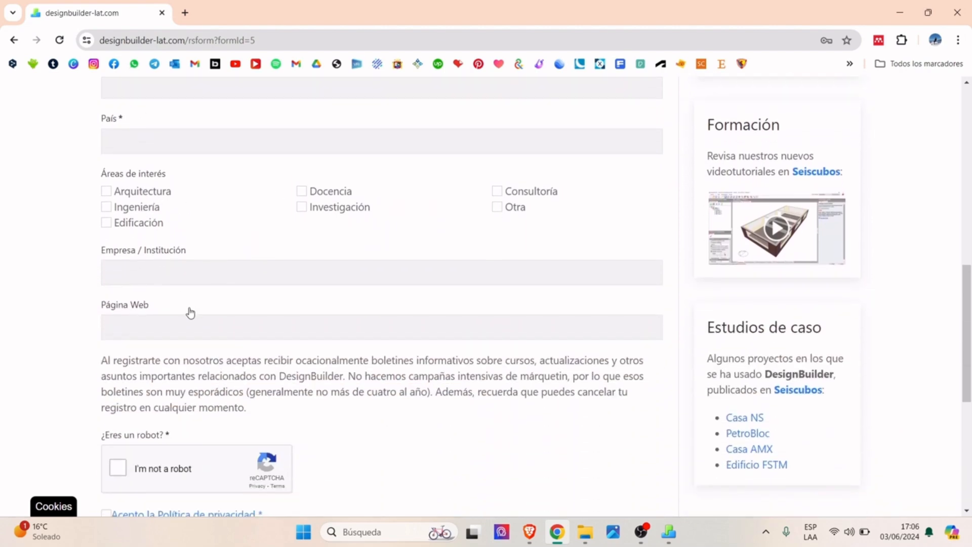
{"action": "scroll", "coordinate": [208, 321], "scroll_direction": "down", "scroll_amount": 1}
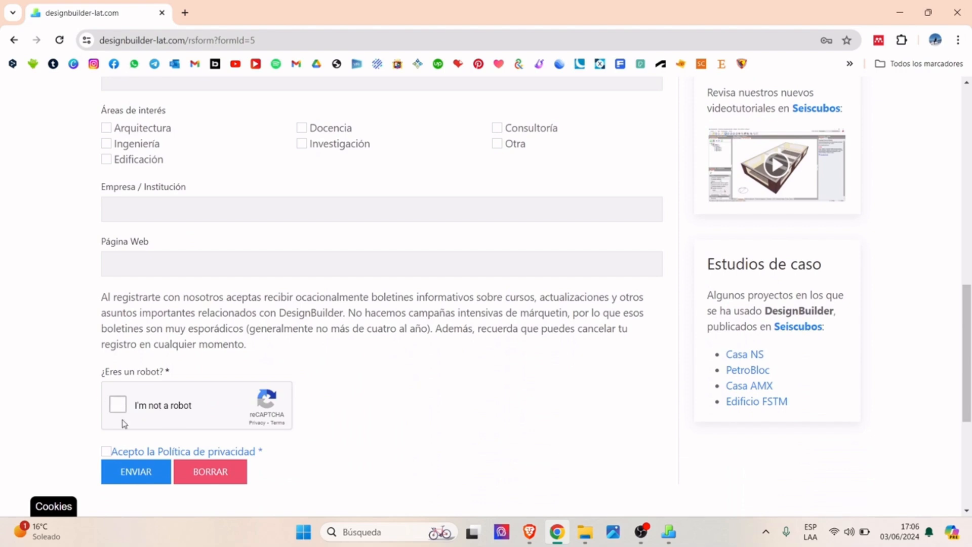
{"action": "left_click", "coordinate": [15, 40]}
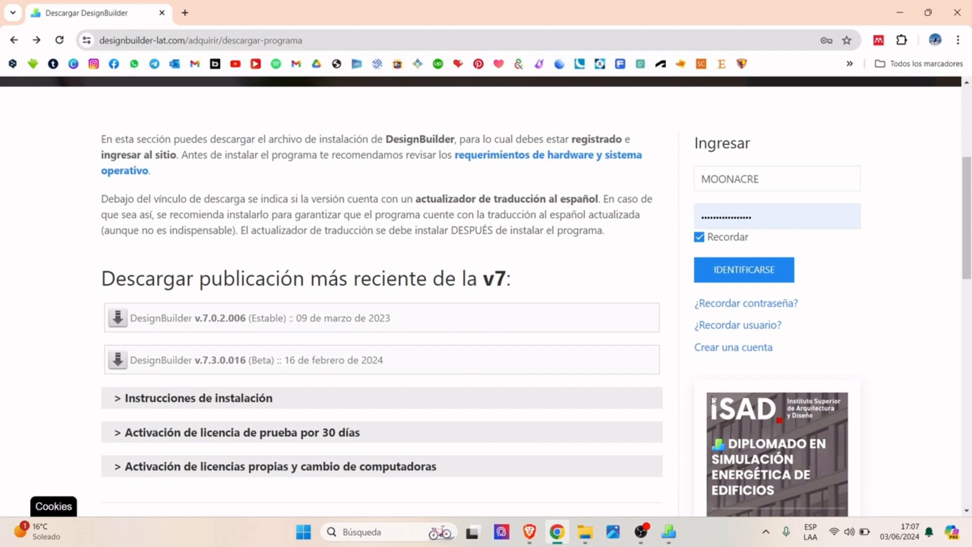
Sign in to the site with the saved account credentials and download DesignBuilder v.7.0.2.006 (Estable).
{"action": "scroll", "coordinate": [845, 274], "scroll_direction": "up", "scroll_amount": 1}
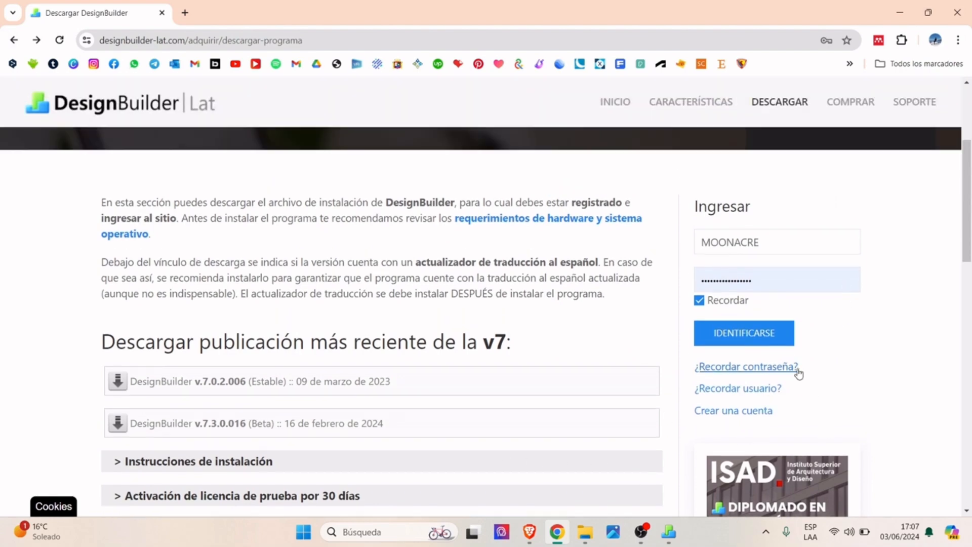
{"action": "left_click", "coordinate": [756, 341]}
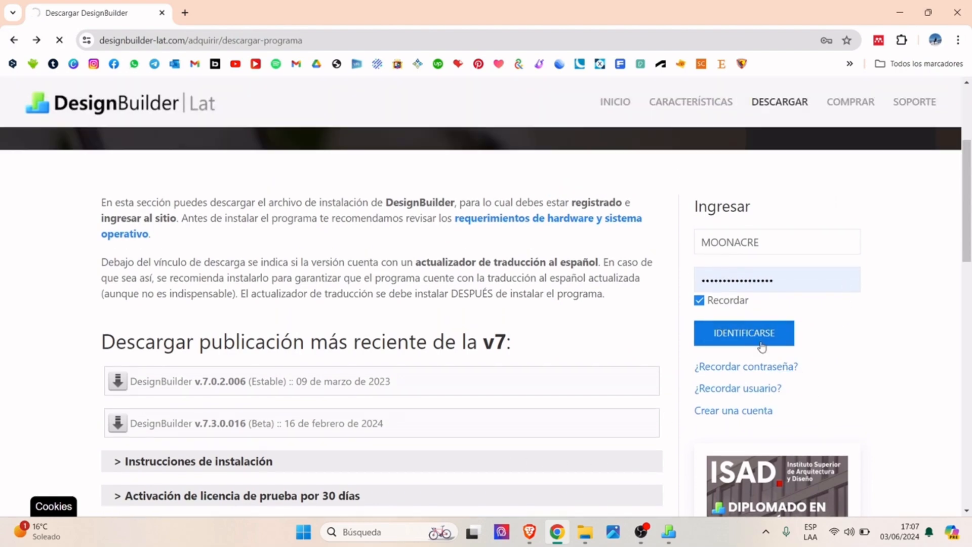
{"action": "scroll", "coordinate": [762, 347], "scroll_direction": "down", "scroll_amount": 4}
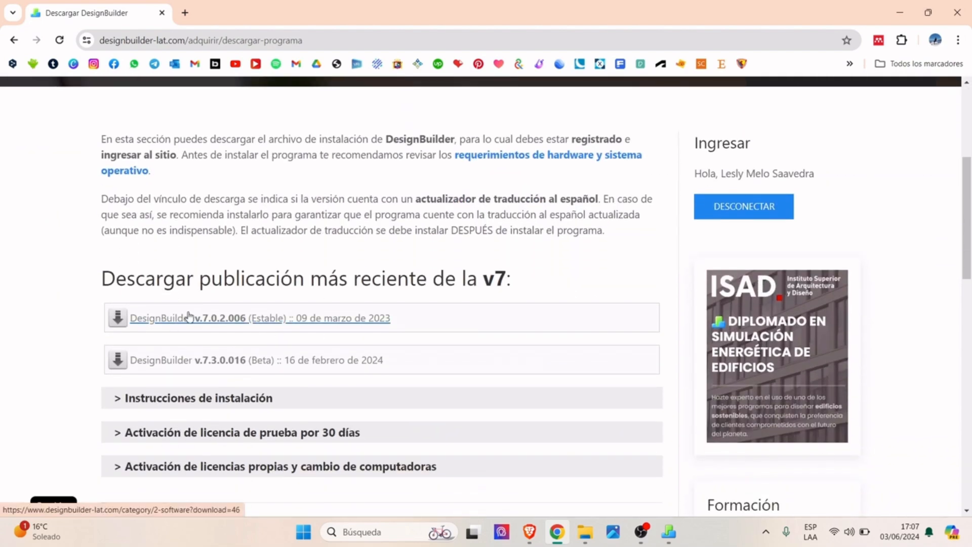
{"action": "left_click", "coordinate": [281, 325]}
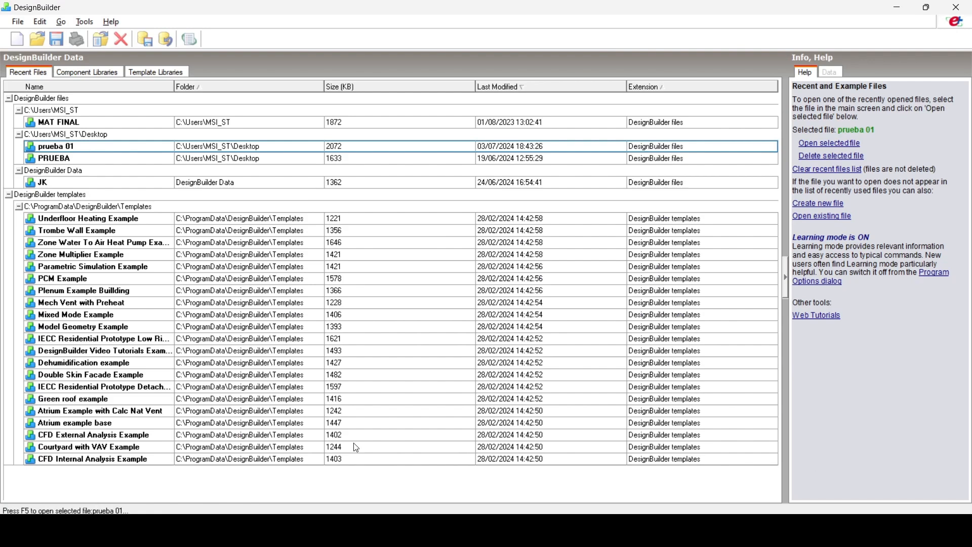
Open the Licence Manager in DesignBuilder.
{"action": "left_click", "coordinate": [85, 22]}
{"action": "left_click", "coordinate": [84, 23]}
{"action": "left_click", "coordinate": [112, 23]}
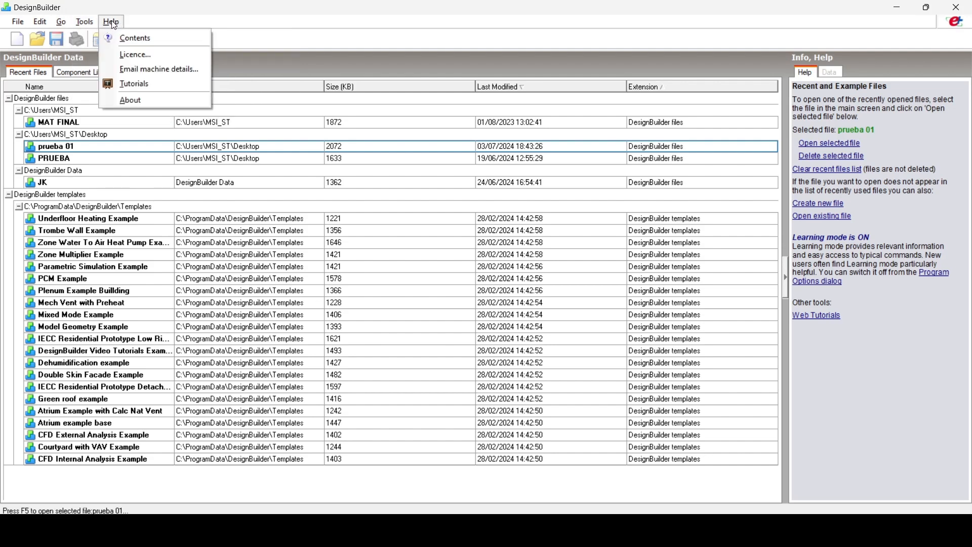
{"action": "left_click", "coordinate": [142, 56]}
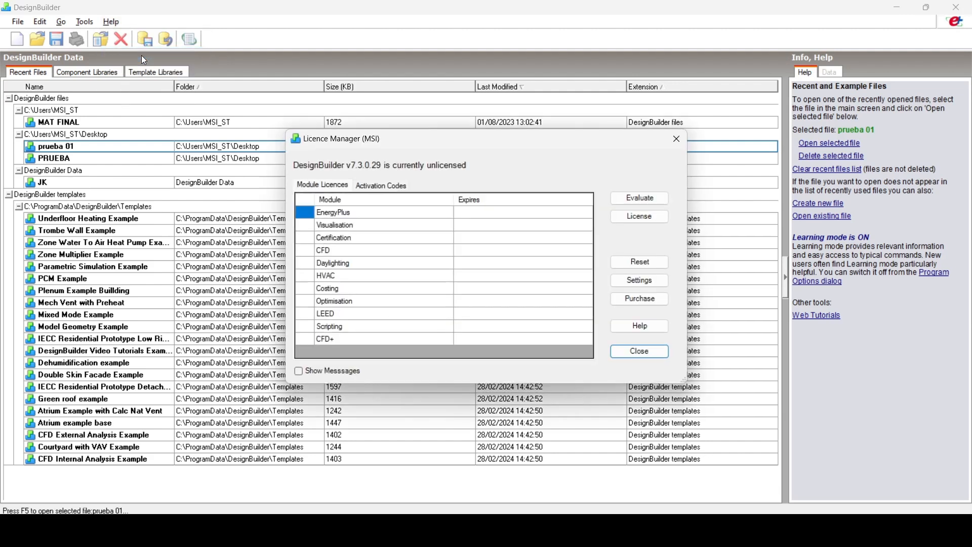
Submit an evaluation licence request with the prefilled e-mail and name, country PE - PERU and primary role Student.
{"action": "left_click", "coordinate": [627, 196]}
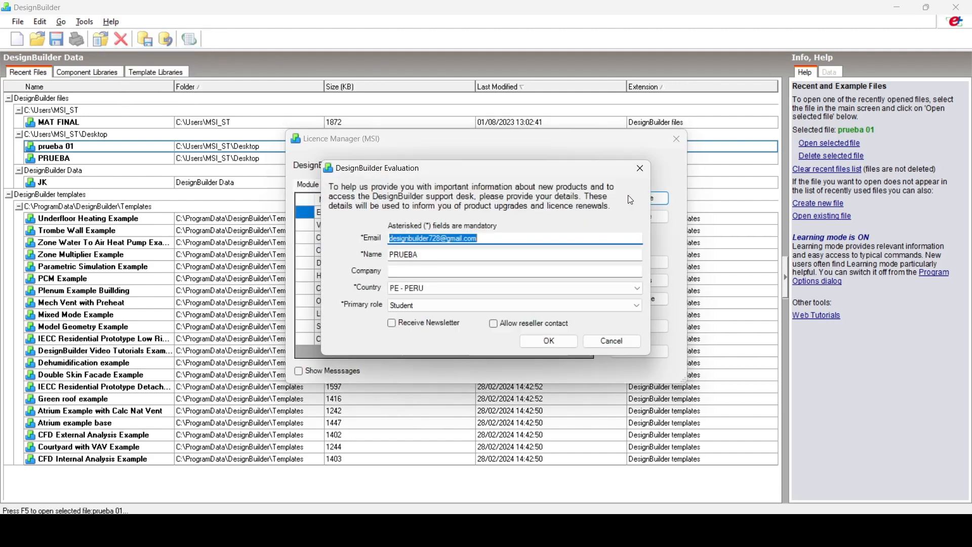
{"action": "left_click", "coordinate": [506, 238]}
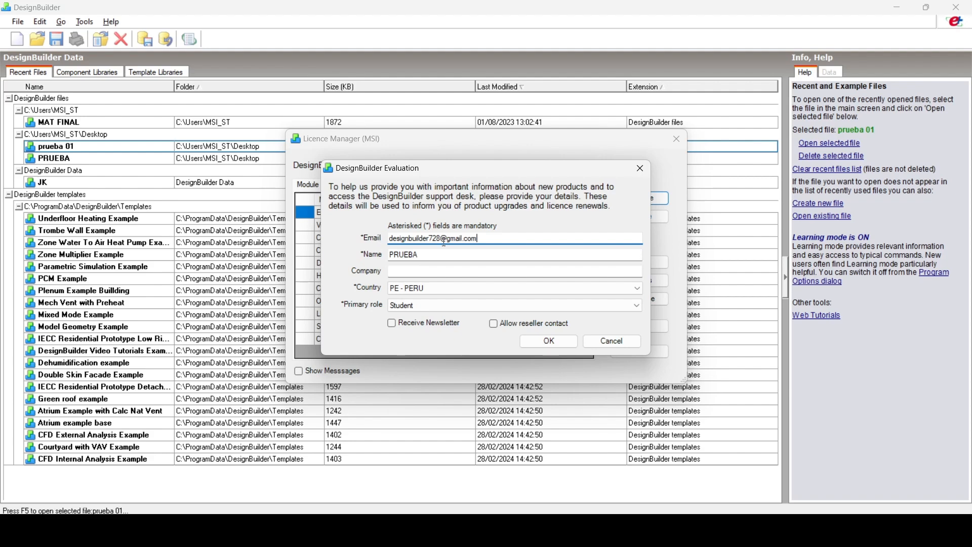
{"action": "left_click", "coordinate": [420, 290]}
{"action": "left_click", "coordinate": [422, 287]}
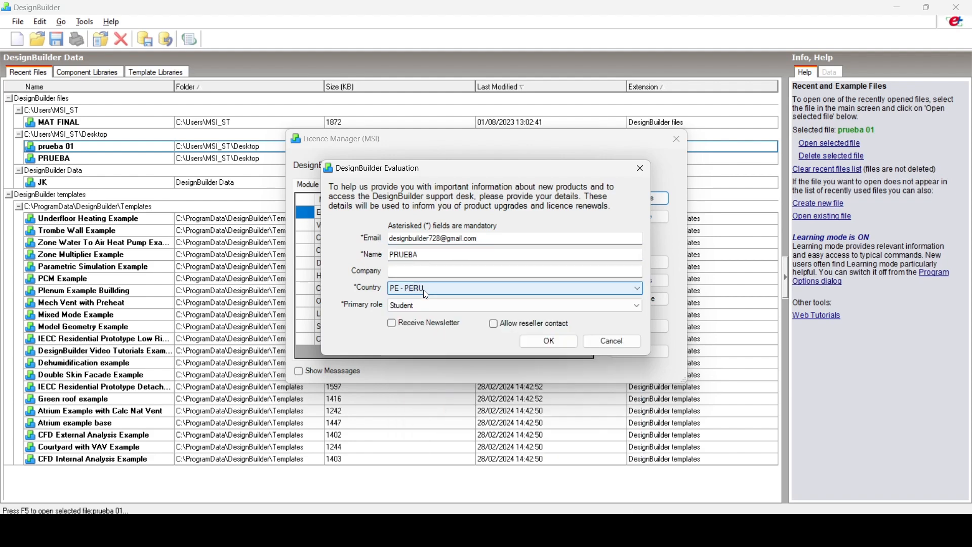
{"action": "left_click", "coordinate": [414, 303]}
{"action": "left_click", "coordinate": [416, 304]}
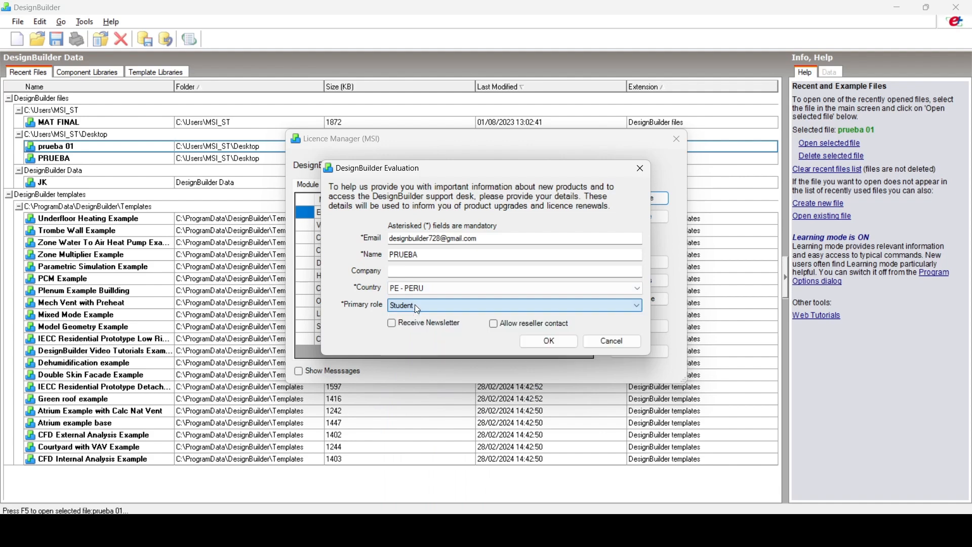
{"action": "left_click", "coordinate": [547, 342]}
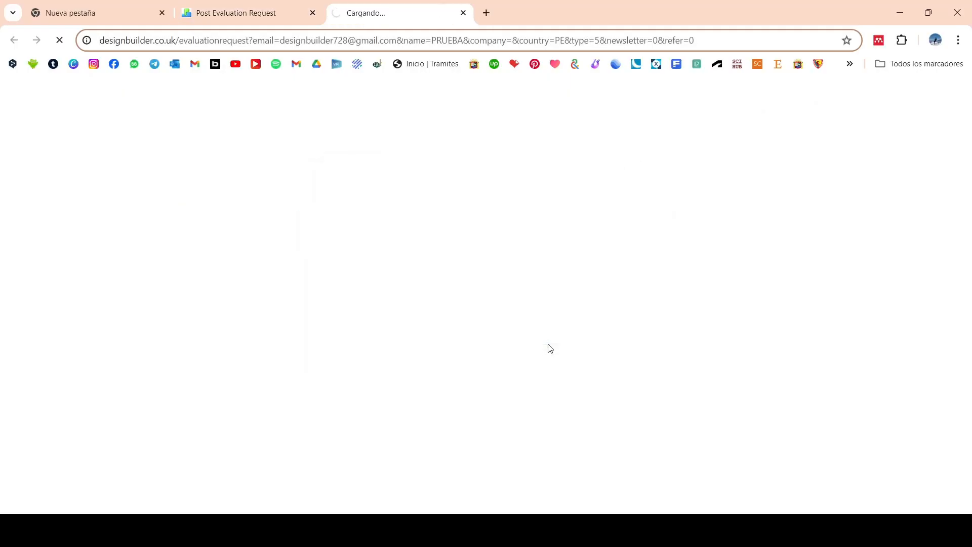
{"action": "scroll", "coordinate": [557, 343], "scroll_direction": "down", "scroll_amount": 1}
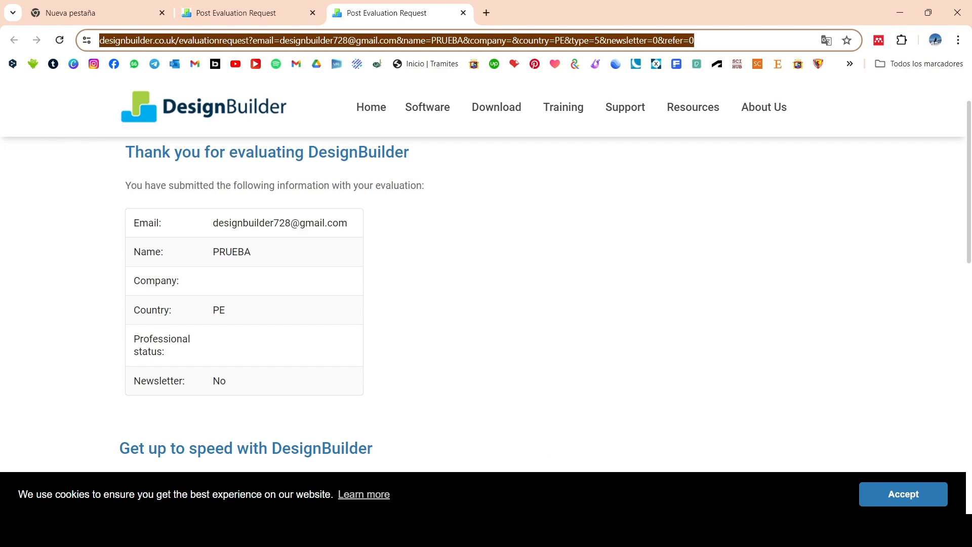
Switch to Gmail, refresh the inbox and copy the activation code from the "Your DesignBuilder V7 Evaluation Code" e-mail.
{"action": "mouse_move", "coordinate": [554, 531]}
{"action": "left_click", "coordinate": [627, 465]}
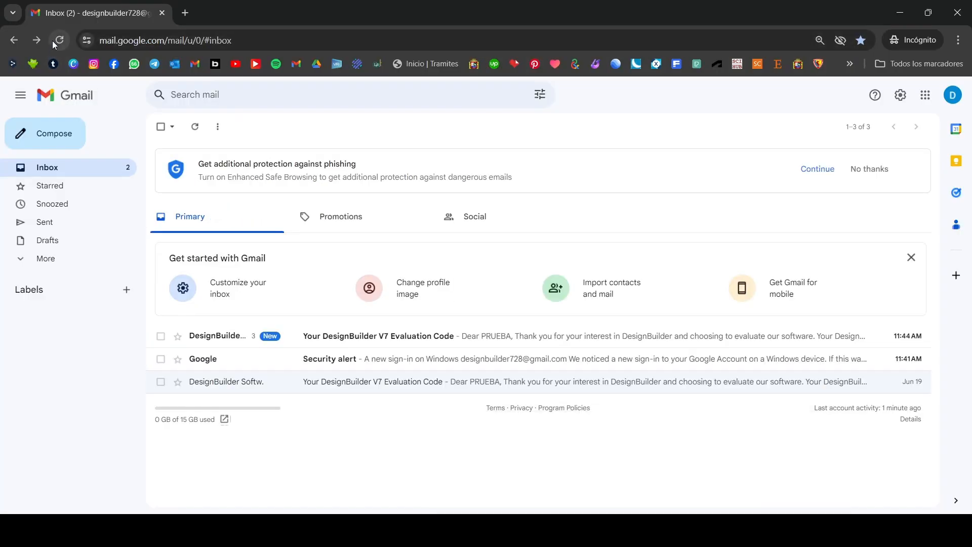
{"action": "left_click", "coordinate": [59, 40]}
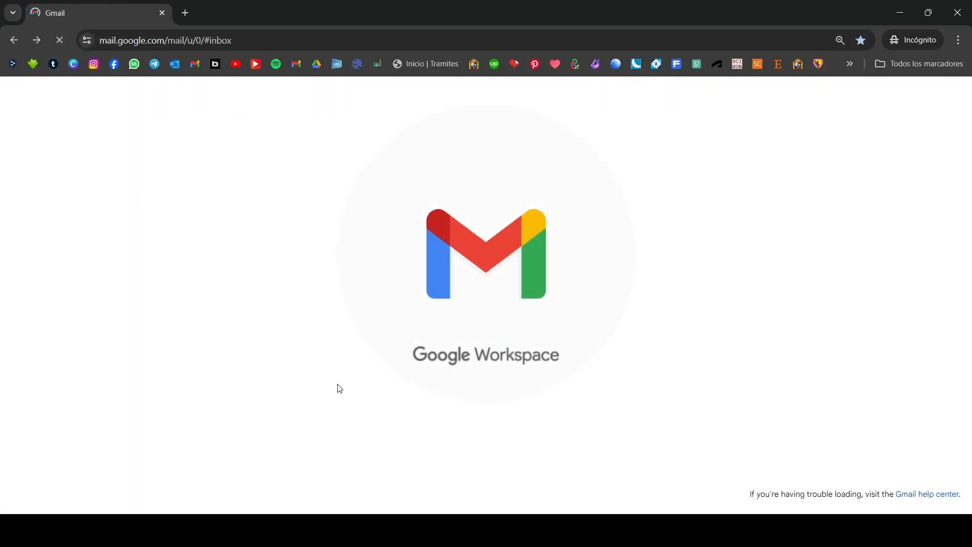
{"action": "left_click", "coordinate": [389, 336]}
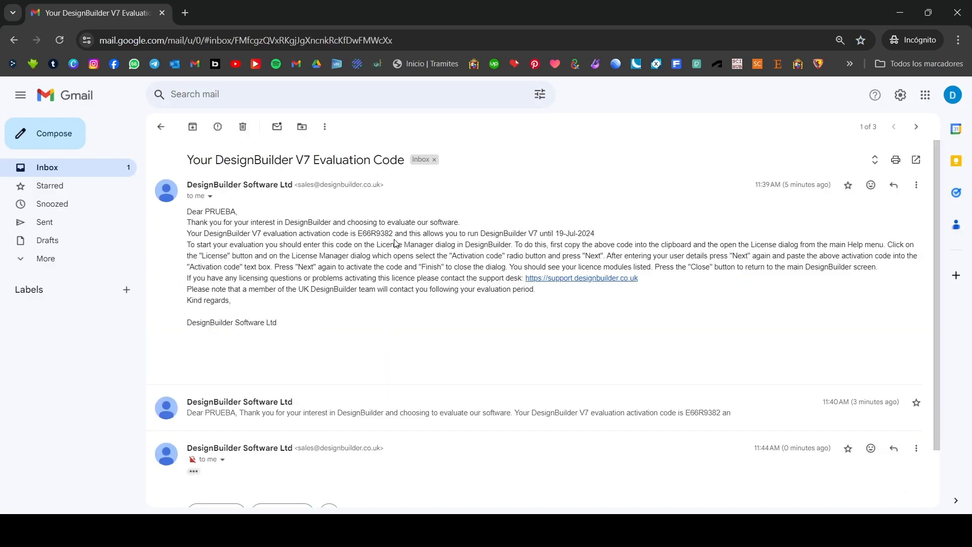
{"action": "left_click_drag", "start_coordinate": [394, 233], "coordinate": [357, 234]}
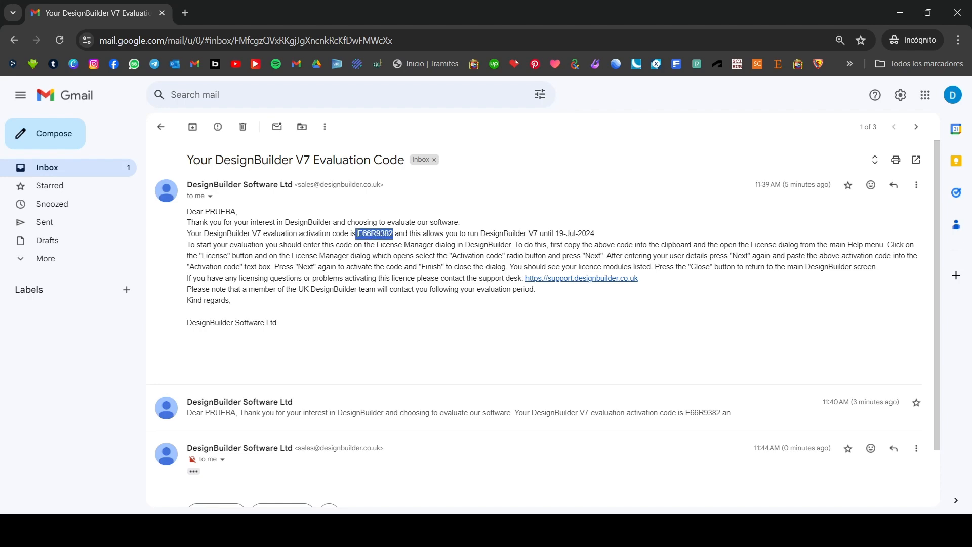
{"action": "right_click", "coordinate": [365, 237]}
{"action": "left_click", "coordinate": [385, 248]}
Return to DesignBuilder's Licence Manager, dismiss the evaluation message and start licensing with the Activation Code method.
{"action": "left_click", "coordinate": [641, 531]}
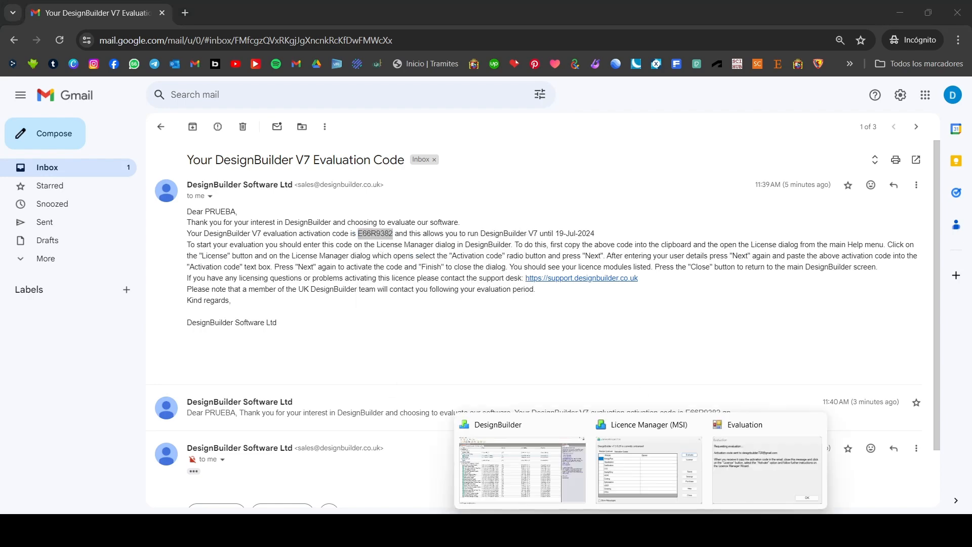
{"action": "left_click", "coordinate": [649, 471]}
{"action": "left_click", "coordinate": [582, 326]}
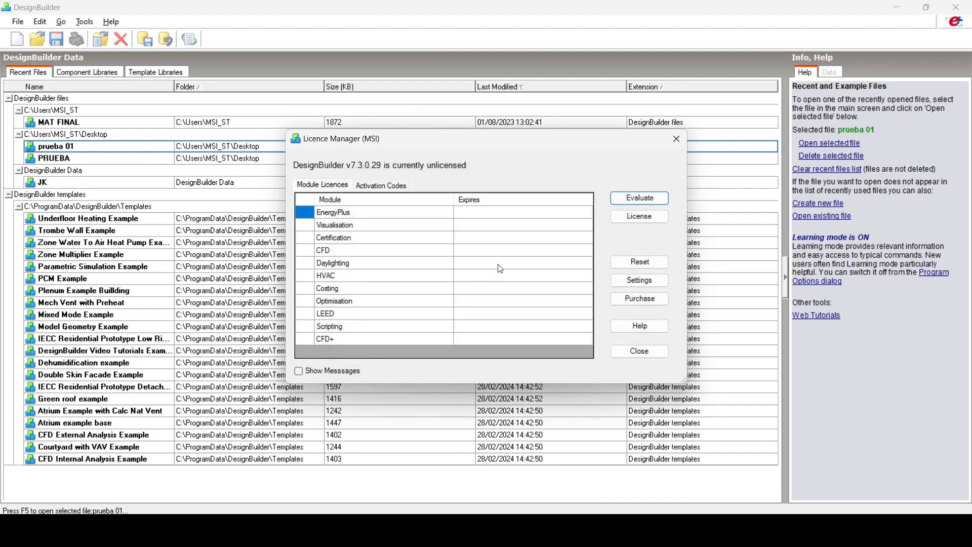
{"action": "left_click", "coordinate": [641, 219]}
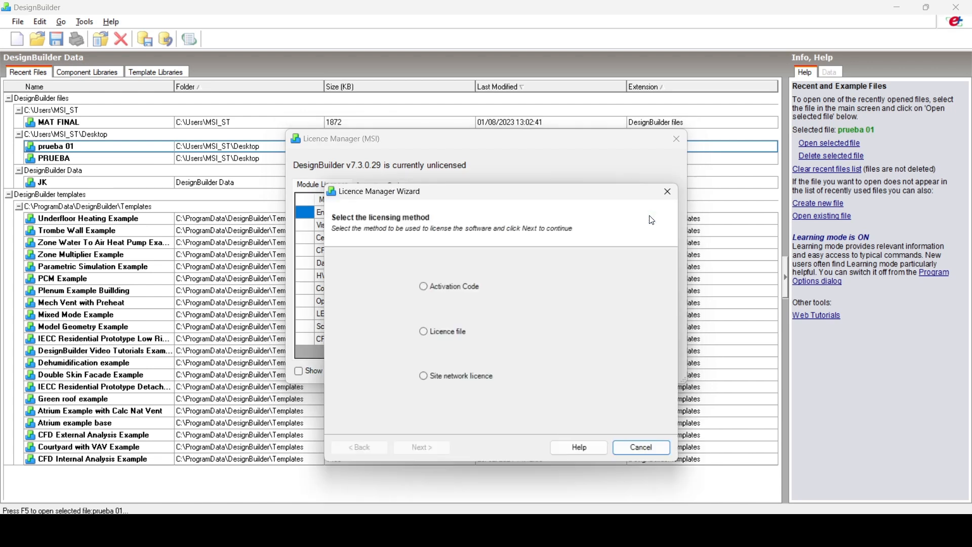
{"action": "left_click", "coordinate": [453, 290]}
{"action": "left_click", "coordinate": [432, 448]}
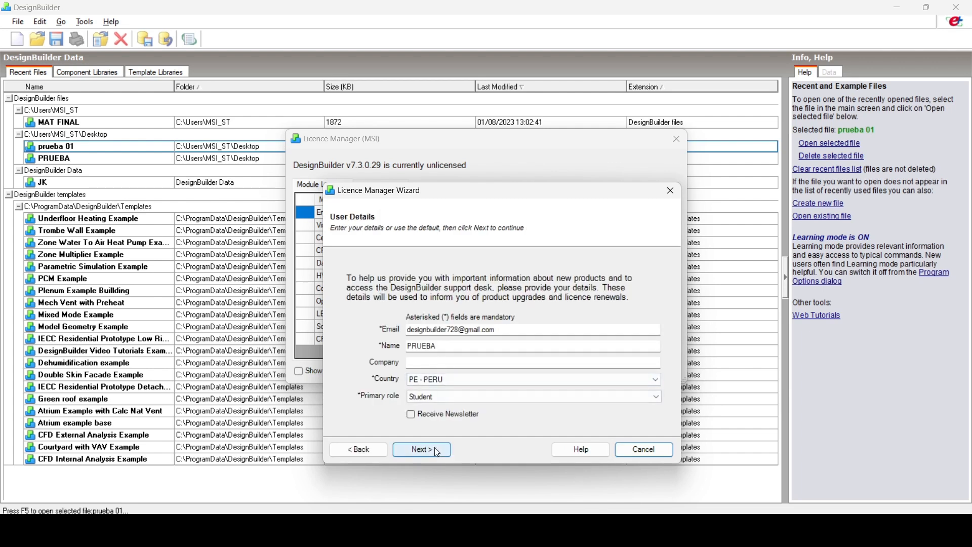
Accept the user details, enter the copied activation code, complete the licence activation and close the Licence Manager.
{"action": "left_click", "coordinate": [437, 450]}
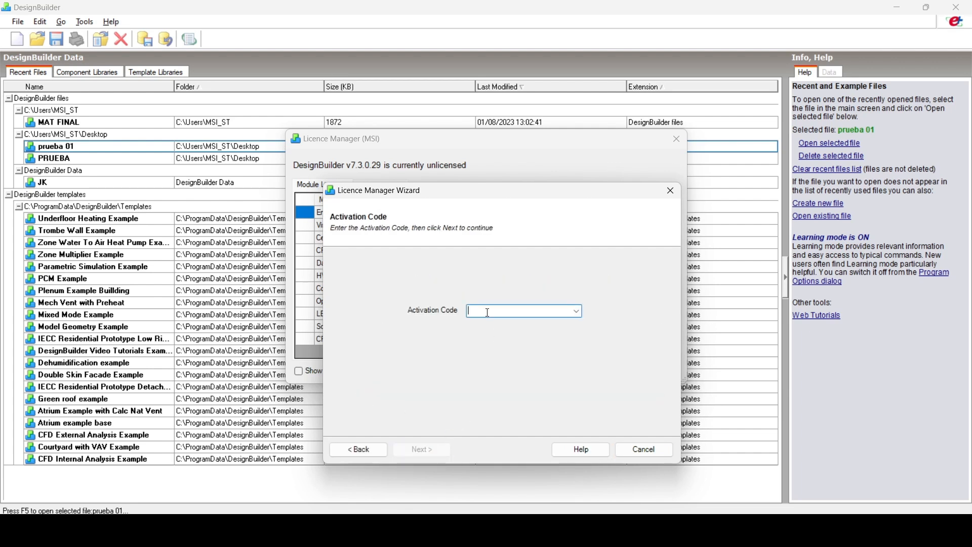
{"action": "key", "text": "ctrl+v"}
{"action": "left_click", "coordinate": [426, 450]}
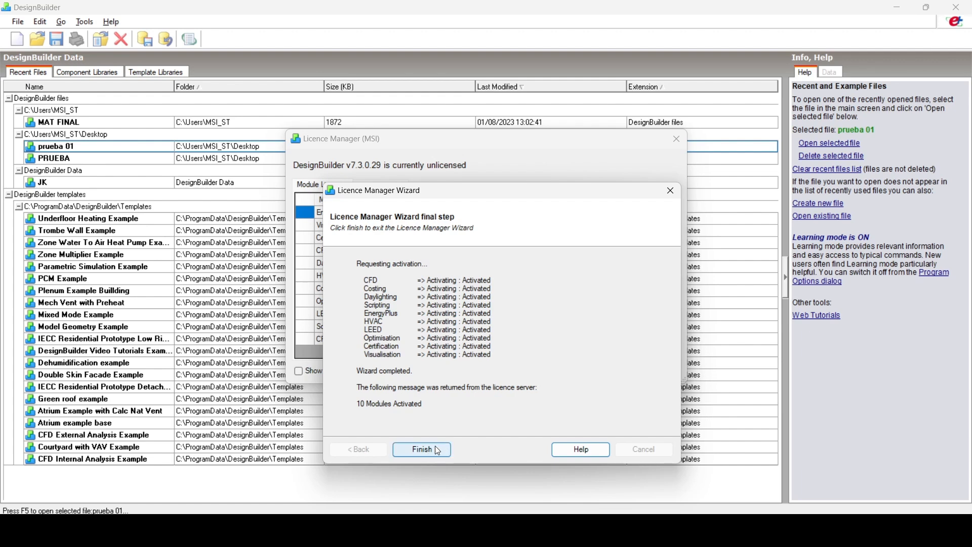
{"action": "left_click", "coordinate": [438, 450]}
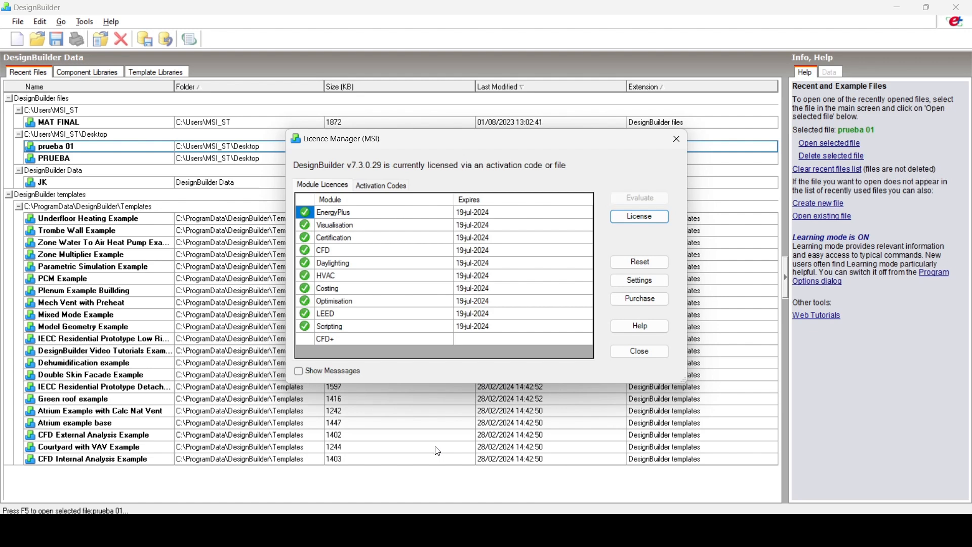
{"action": "left_click", "coordinate": [634, 353]}
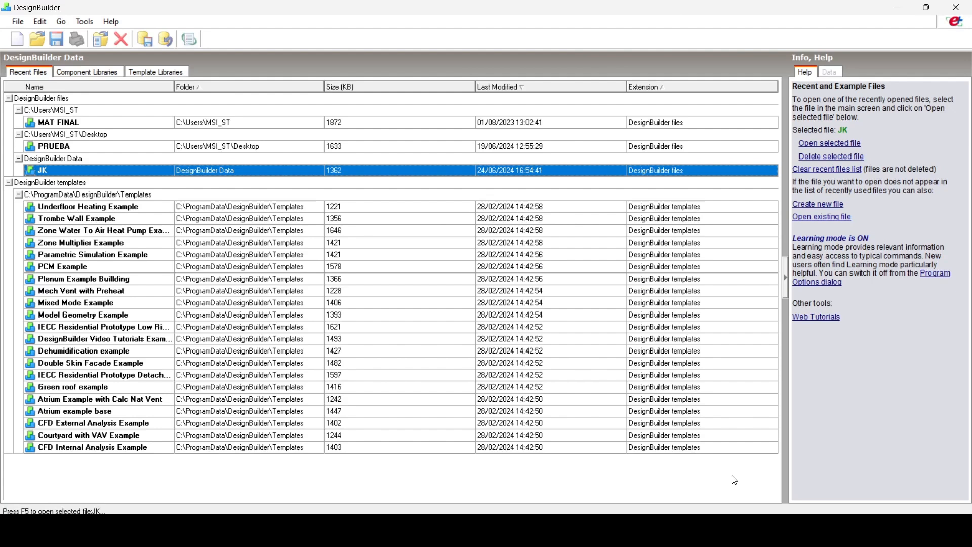
Start a new project file and open the location template selection for its site location.
{"action": "left_click", "coordinate": [17, 23]}
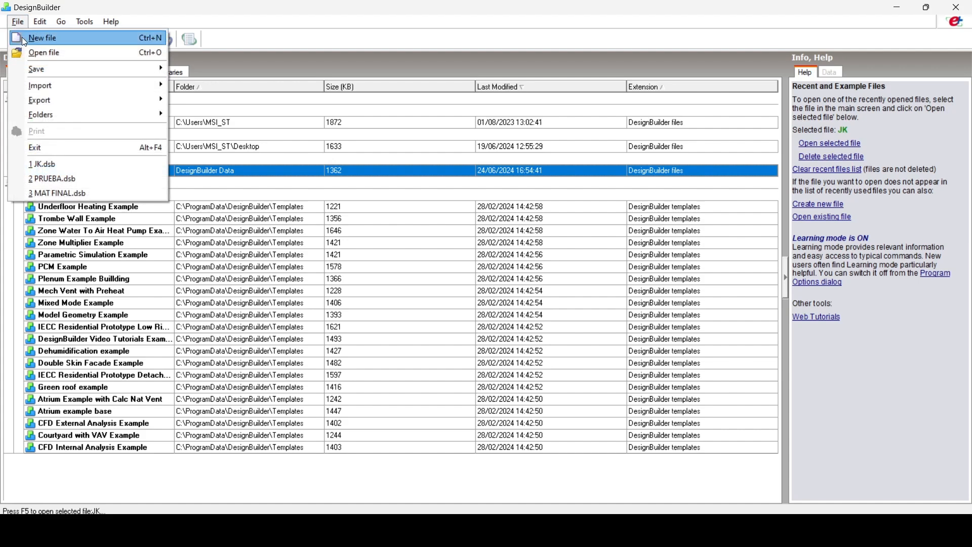
{"action": "left_click", "coordinate": [22, 38]}
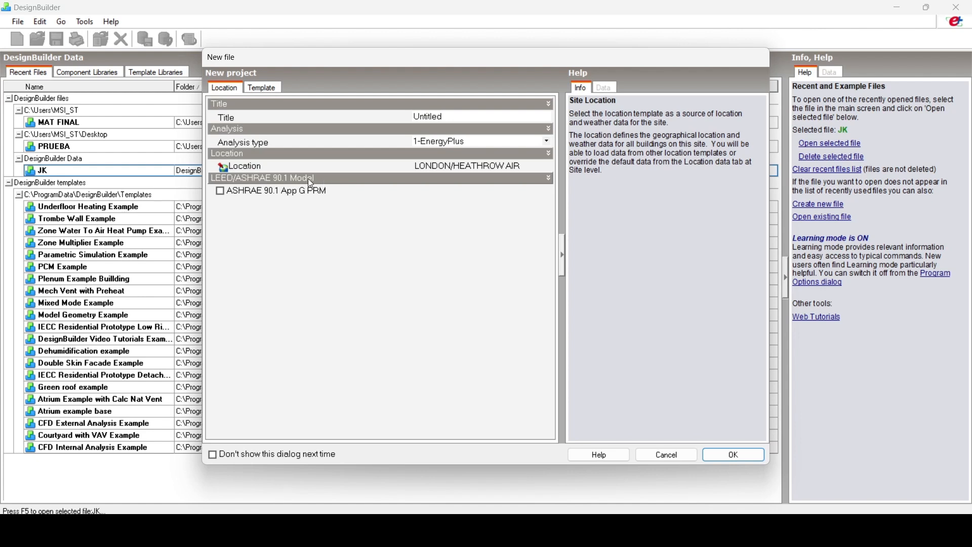
{"action": "left_click", "coordinate": [484, 166]}
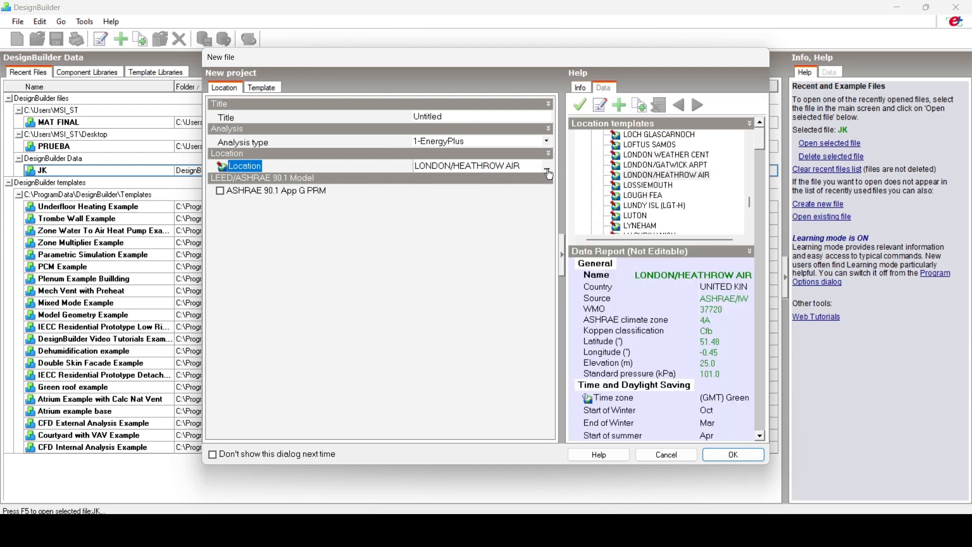
{"action": "left_click", "coordinate": [549, 172]}
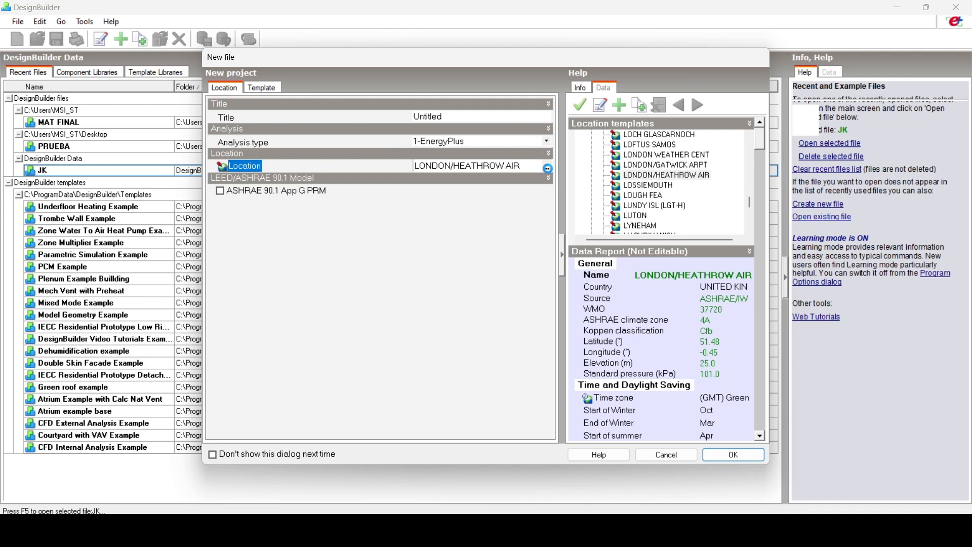
Collapse the UNITED KINGDOM folder and expand the PERU folder in the location template list.
{"action": "scroll", "coordinate": [408, 292], "scroll_direction": "up", "scroll_amount": 20}
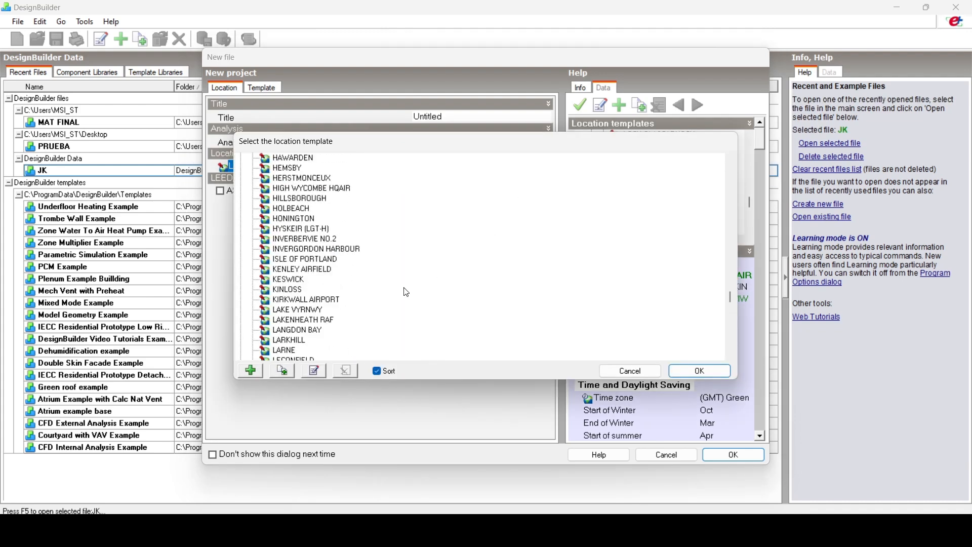
{"action": "scroll", "coordinate": [408, 293], "scroll_direction": "up", "scroll_amount": 12}
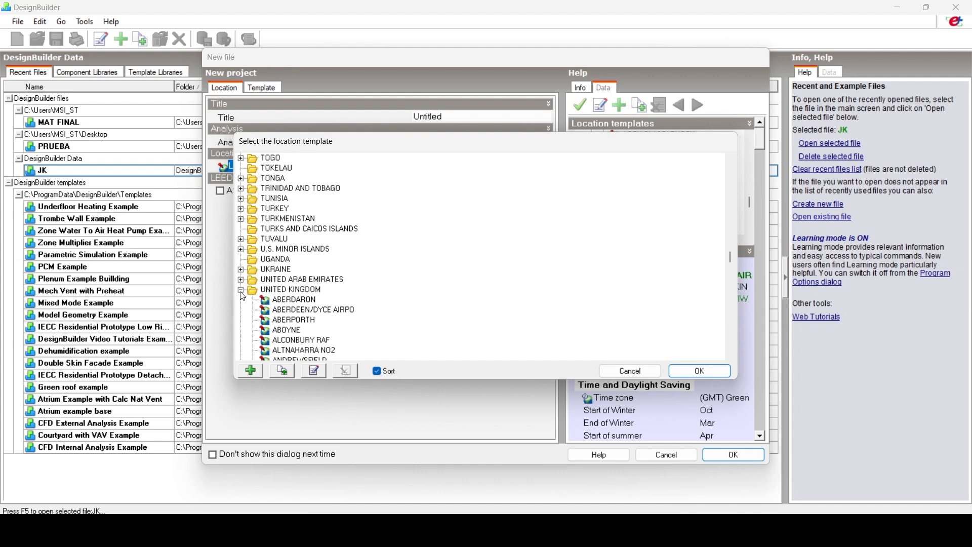
{"action": "left_click", "coordinate": [238, 294]}
{"action": "scroll", "coordinate": [292, 288], "scroll_direction": "up", "scroll_amount": 3}
{"action": "scroll", "coordinate": [293, 287], "scroll_direction": "up", "scroll_amount": 4}
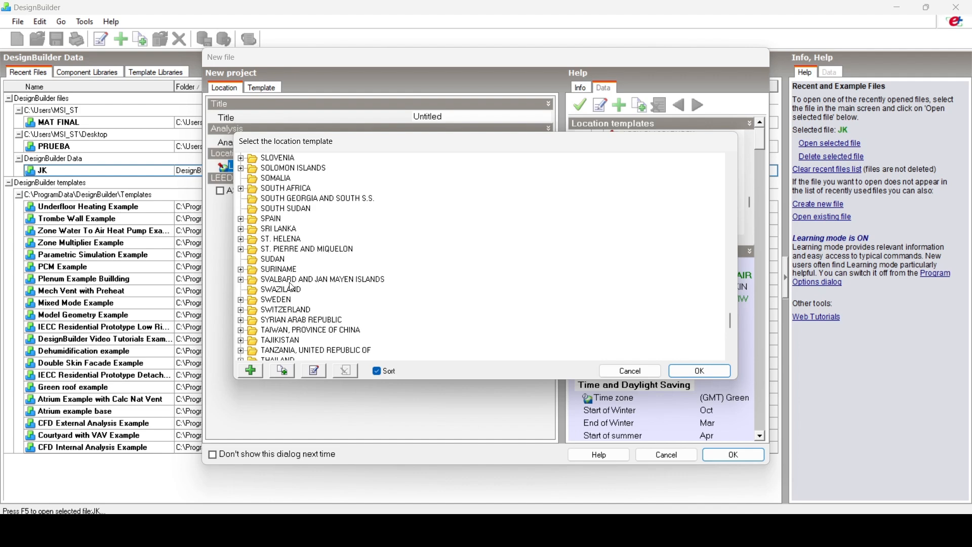
{"action": "scroll", "coordinate": [293, 287], "scroll_direction": "up", "scroll_amount": 9}
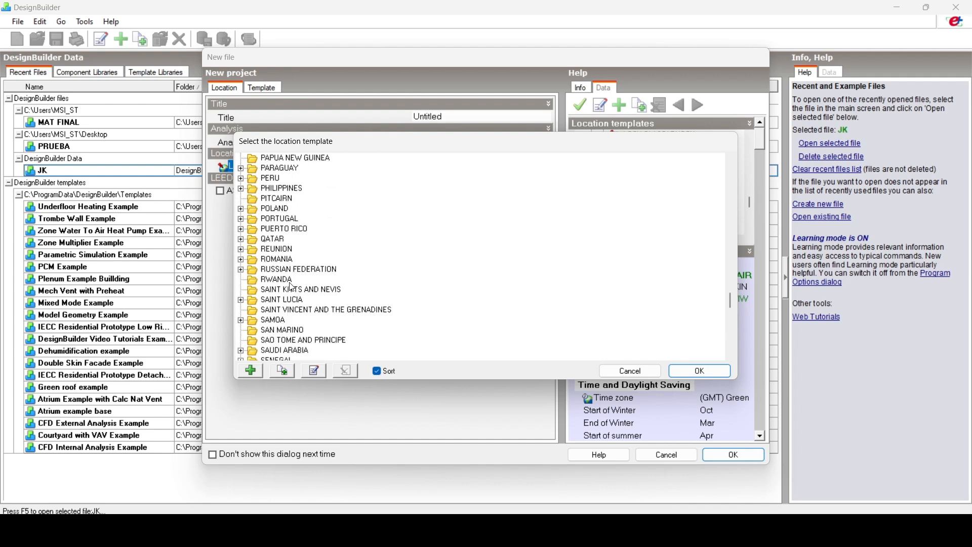
{"action": "scroll", "coordinate": [293, 287], "scroll_direction": "up", "scroll_amount": 1}
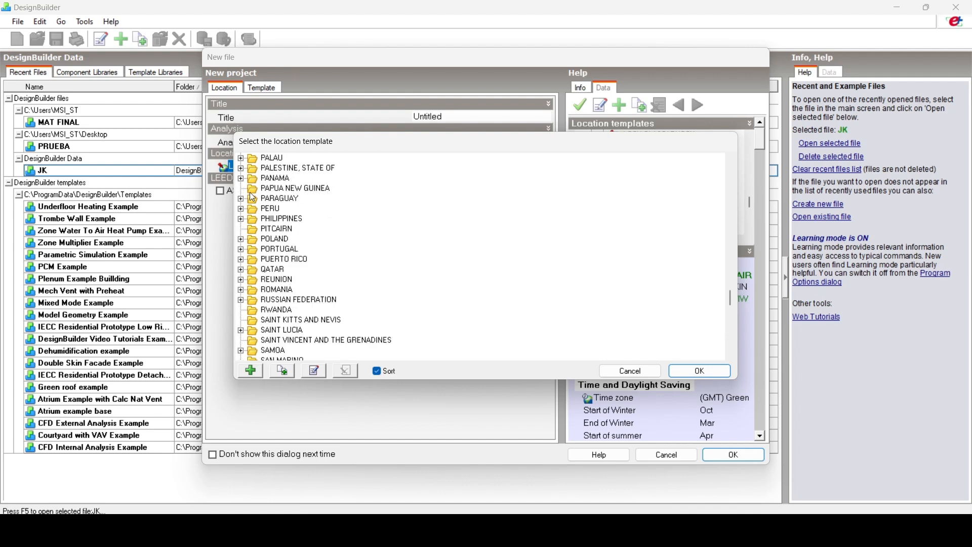
{"action": "left_click", "coordinate": [242, 209]}
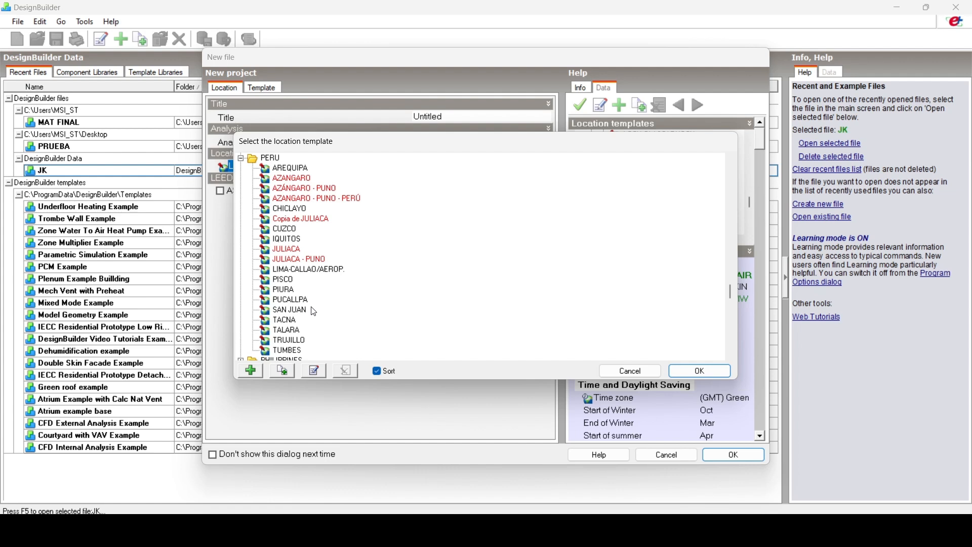
Switch to Chrome's climate.onebuilding.org Peru page and download PER_PUN_Juliaca-Manco.AP.847350_TMYx.2004-2018.zip from the PUN_Puno section.
{"action": "mouse_move", "coordinate": [543, 532]}
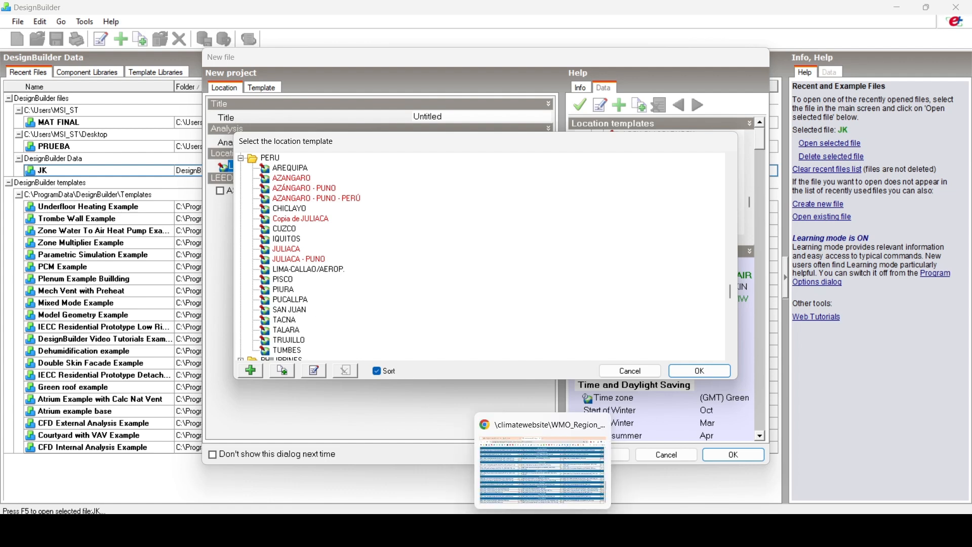
{"action": "left_click", "coordinate": [543, 471]}
{"action": "scroll", "coordinate": [499, 402], "scroll_direction": "up", "scroll_amount": 8}
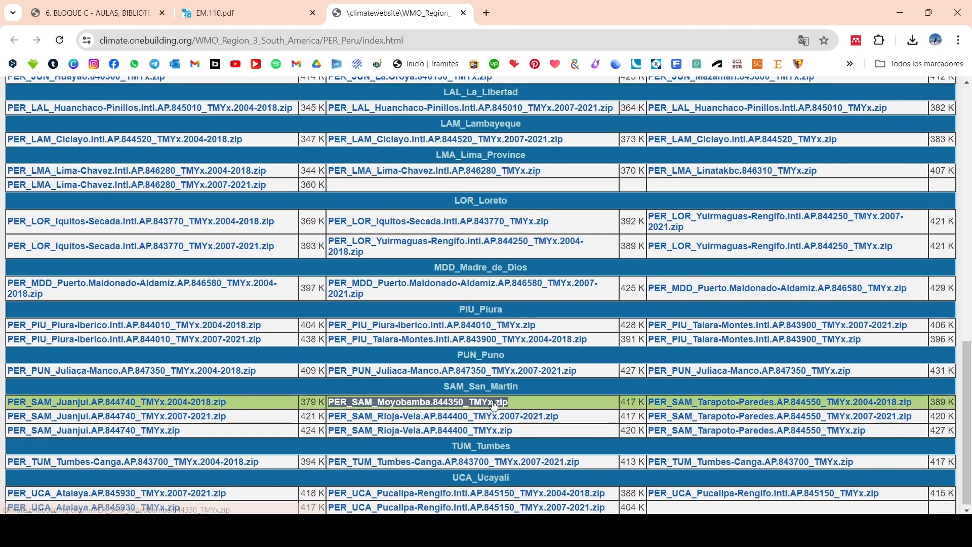
{"action": "scroll", "coordinate": [252, 137], "scroll_direction": "up", "scroll_amount": 6}
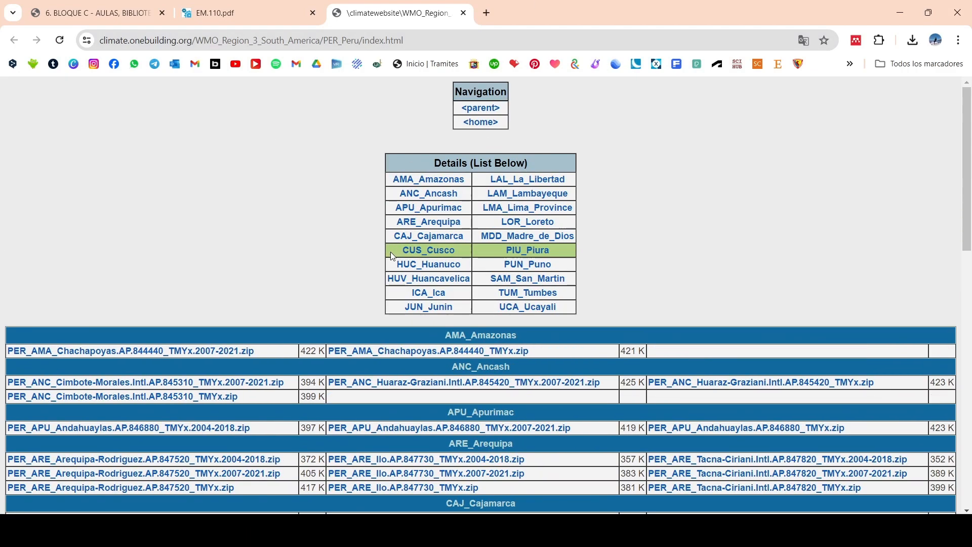
{"action": "scroll", "coordinate": [430, 250], "scroll_direction": "down", "scroll_amount": 5}
{"action": "scroll", "coordinate": [152, 220], "scroll_direction": "down", "scroll_amount": 9}
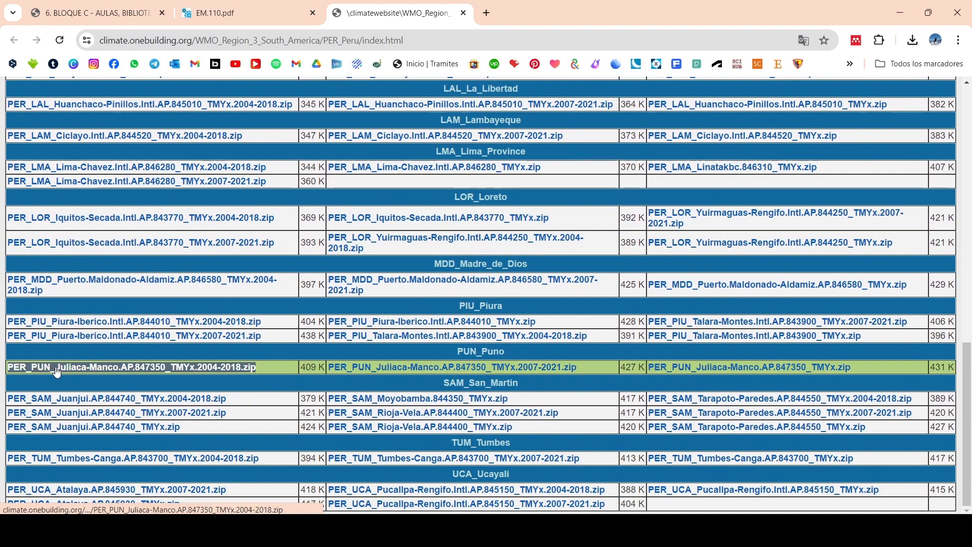
{"action": "left_click", "coordinate": [85, 370]}
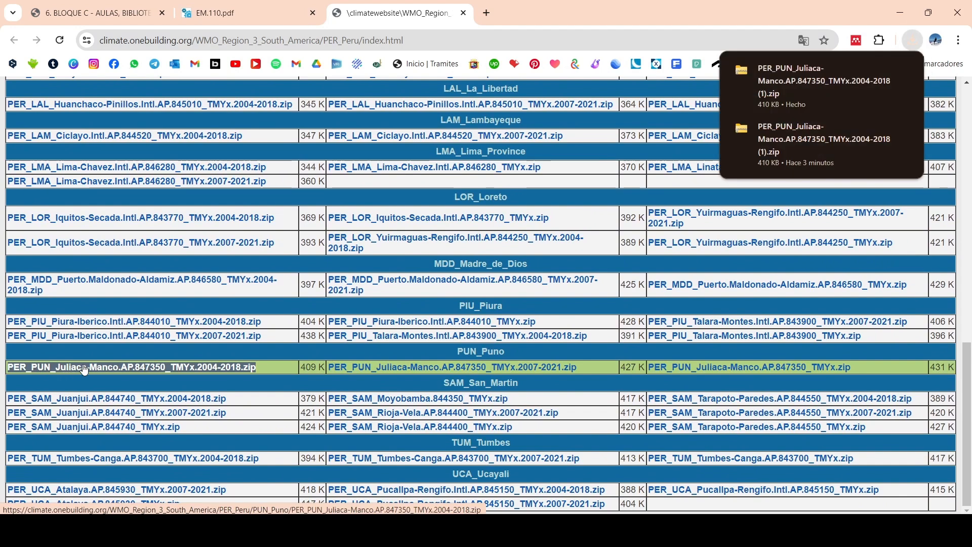
{"action": "left_click", "coordinate": [901, 11]}
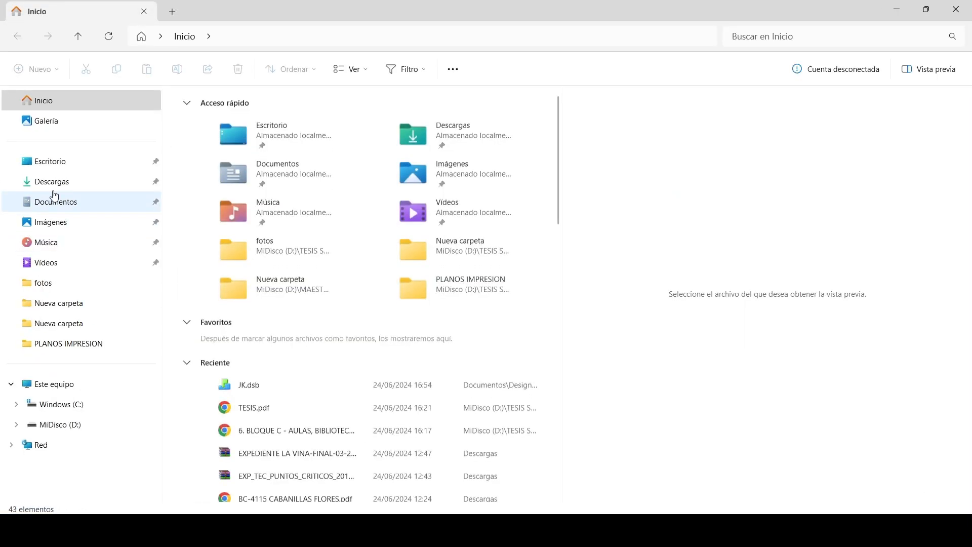
In File Explorer's Descargas folder, extract the downloaded Juliaca-Manco 2004-2018 zip to the proposed destination.
{"action": "left_click", "coordinate": [57, 182]}
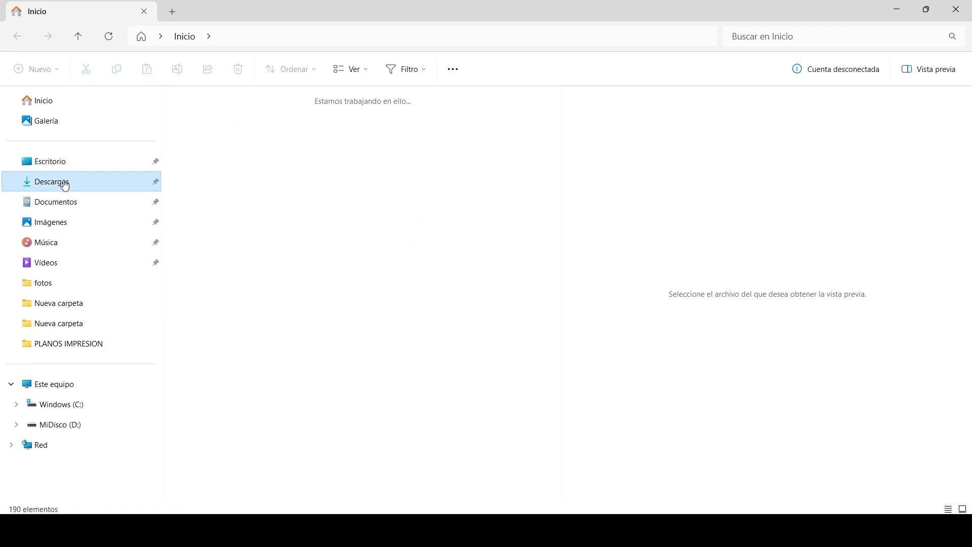
{"action": "left_click", "coordinate": [235, 181]}
{"action": "right_click", "coordinate": [257, 177]}
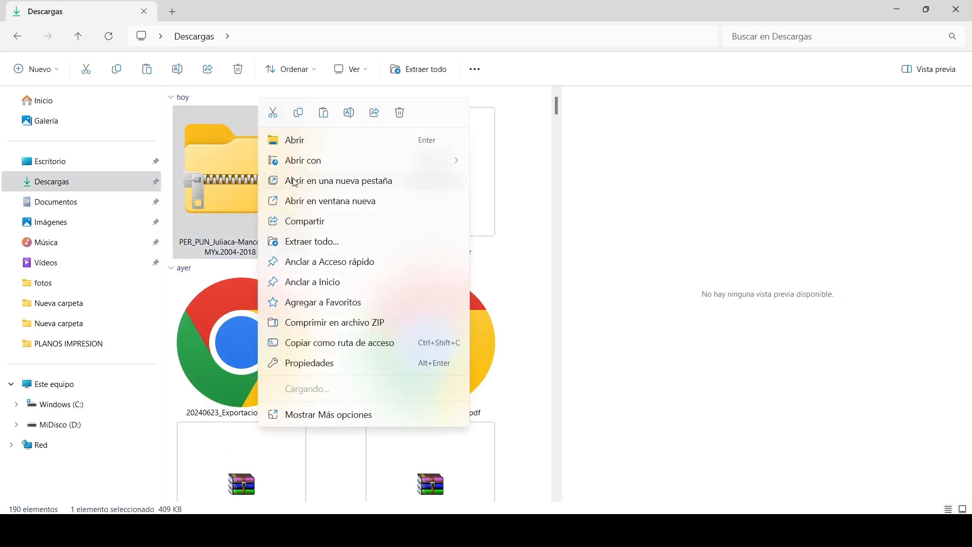
{"action": "left_click", "coordinate": [340, 245]}
{"action": "left_click", "coordinate": [573, 395]}
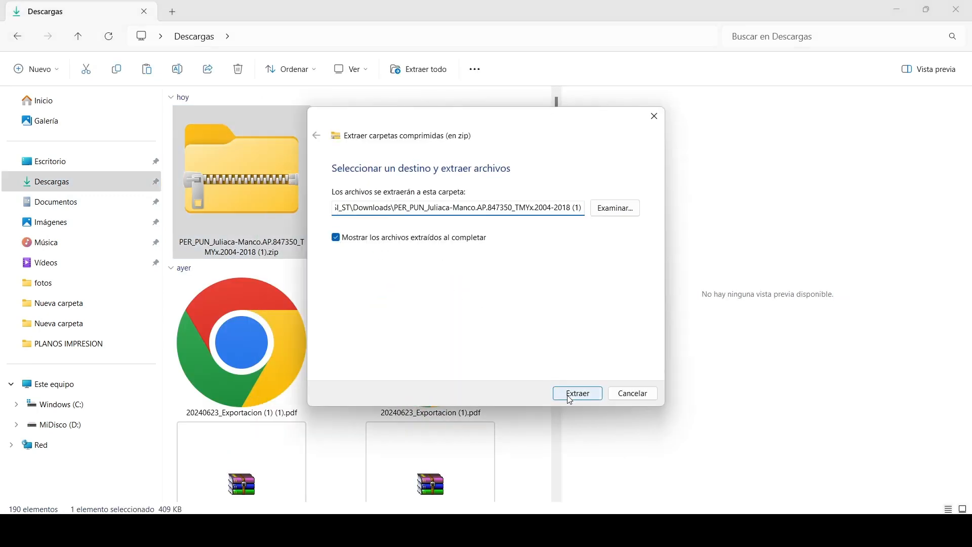
Copy all the extracted Juliaca-Manco weather files into C:\ProgramData\DesignBuilder\Weather Data and close the File Explorer windows.
{"action": "left_click_drag", "start_coordinate": [303, 347], "coordinate": [236, 134]}
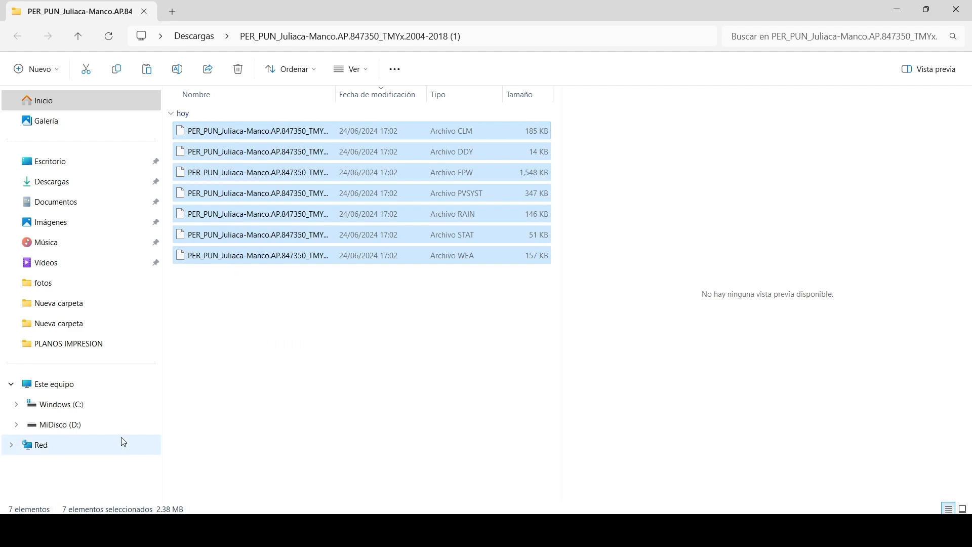
{"action": "left_click", "coordinate": [96, 405]}
{"action": "double_click", "coordinate": [208, 201]}
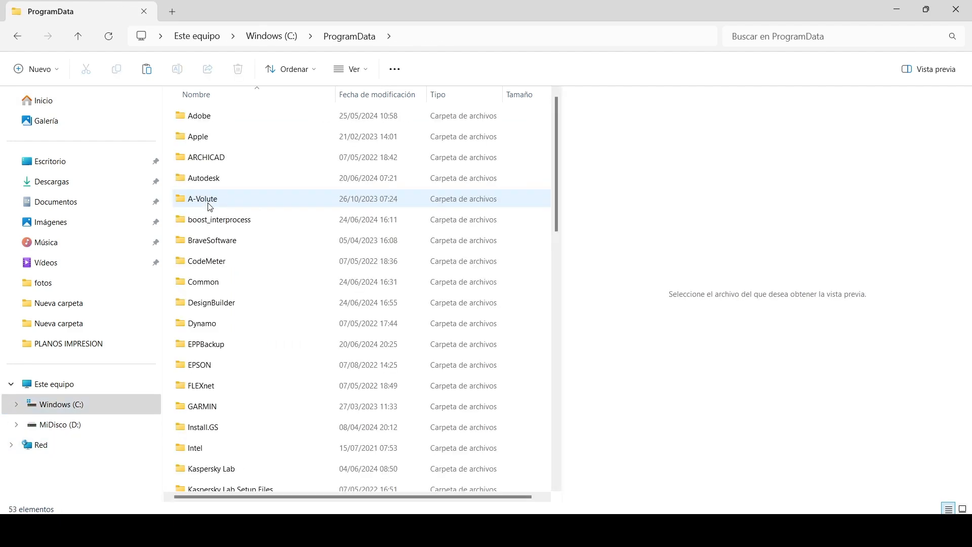
{"action": "double_click", "coordinate": [220, 303]}
{"action": "double_click", "coordinate": [231, 223]}
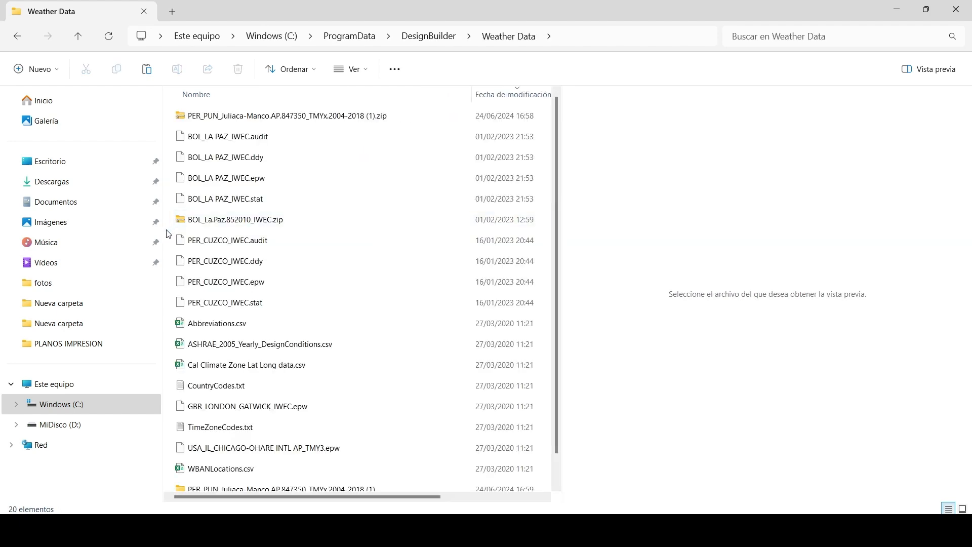
{"action": "key", "text": "ctrl+v"}
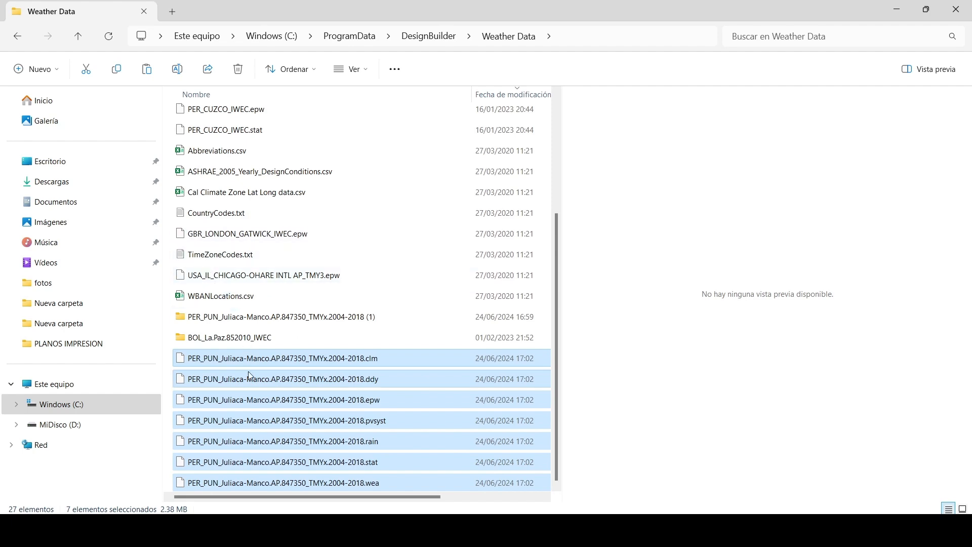
{"action": "left_click", "coordinate": [956, 9]}
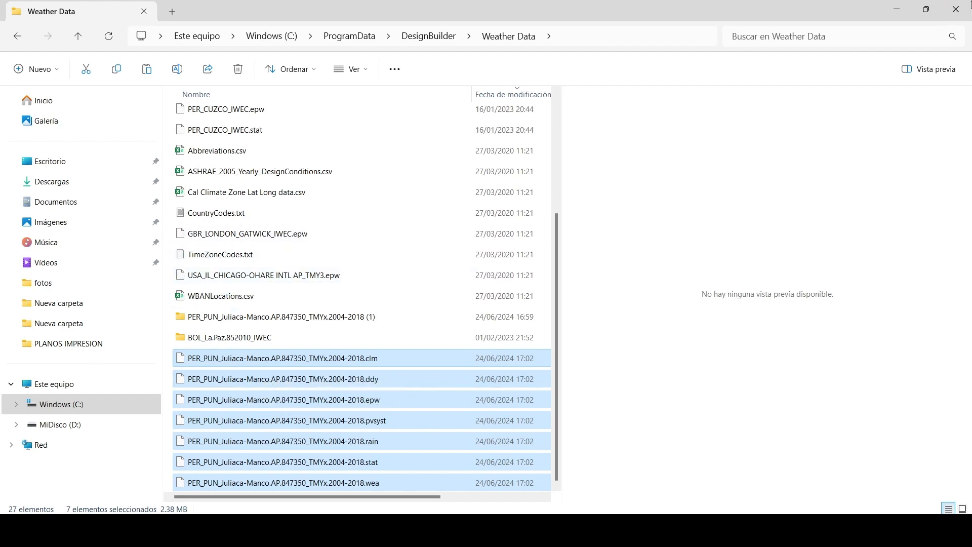
{"action": "left_click", "coordinate": [956, 9]}
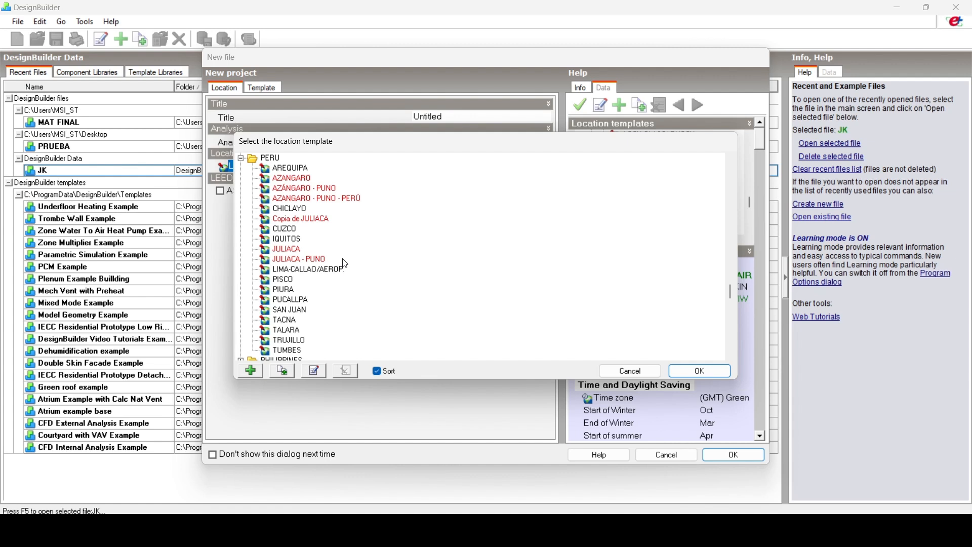
Back in DesignBuilder, duplicate the CUZCO location template and open the copy for editing, going through its latitude, longitude and elevation fields.
{"action": "scroll", "coordinate": [345, 264], "scroll_direction": "down", "scroll_amount": 1}
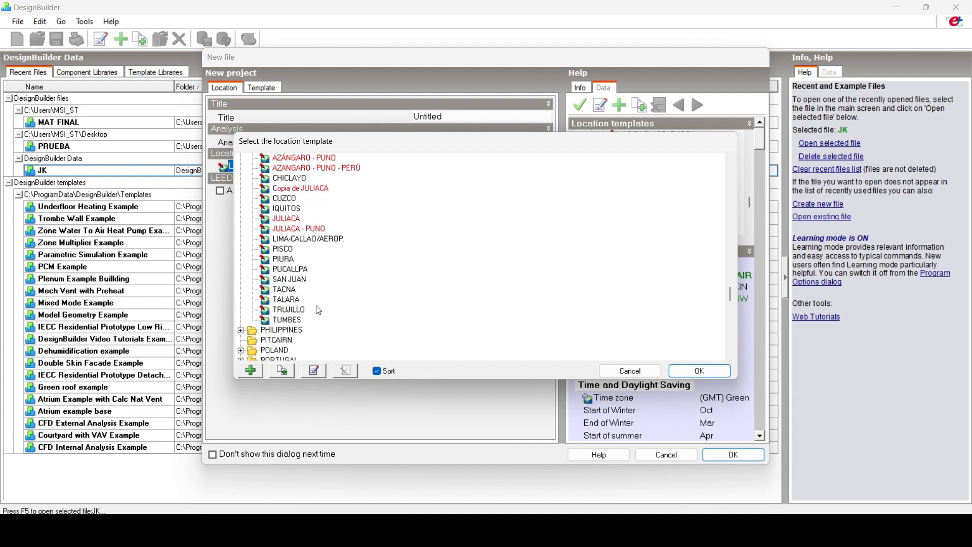
{"action": "scroll", "coordinate": [316, 310], "scroll_direction": "up", "scroll_amount": 1}
{"action": "left_click", "coordinate": [291, 231]}
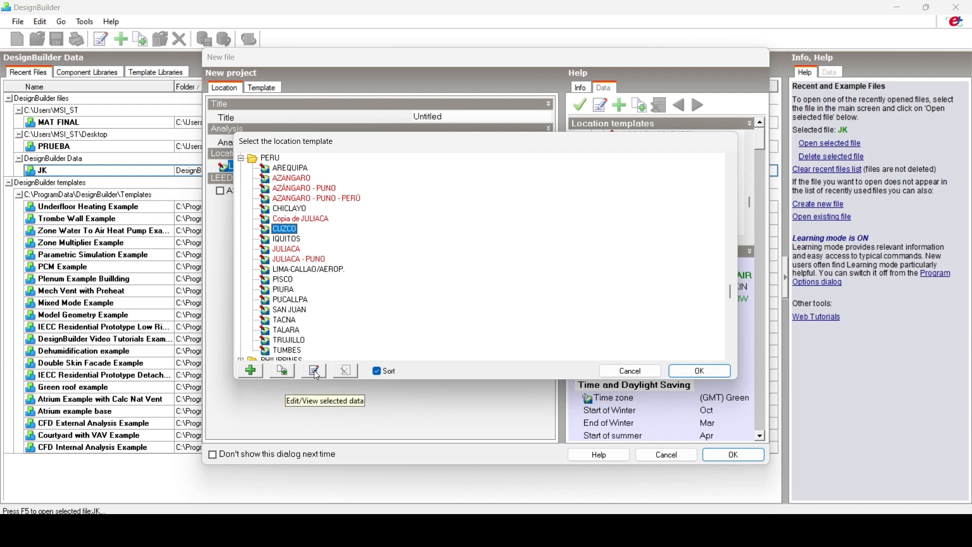
{"action": "left_click", "coordinate": [283, 373]}
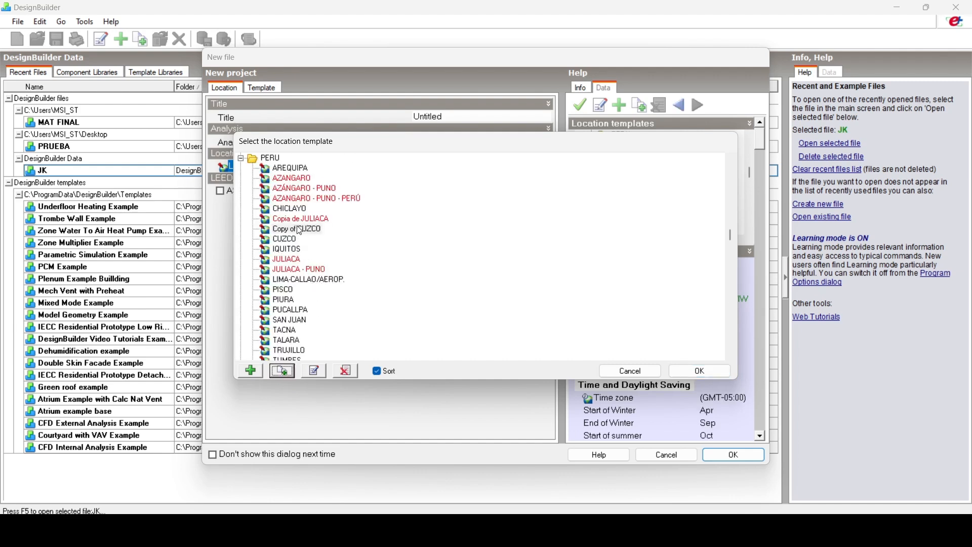
{"action": "left_click", "coordinate": [320, 374]}
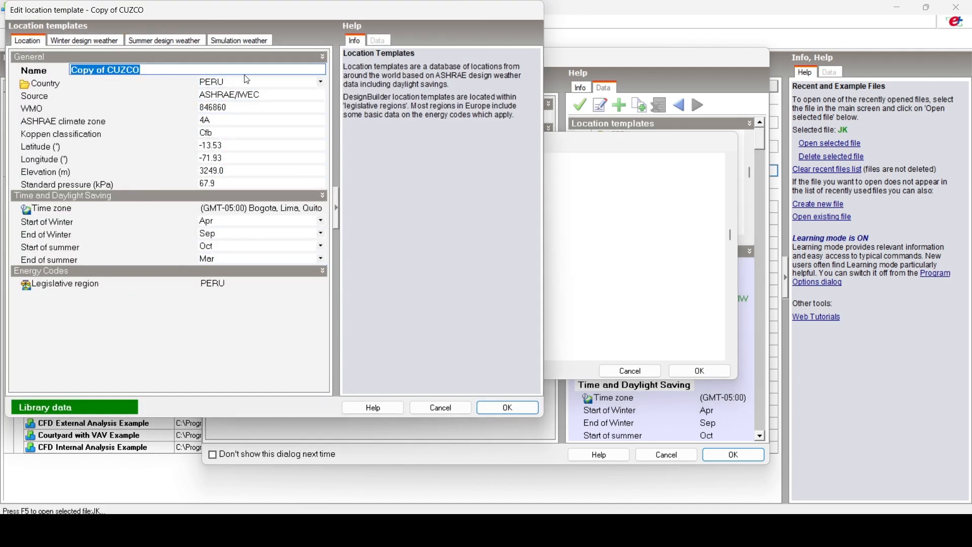
{"action": "left_click", "coordinate": [241, 146]}
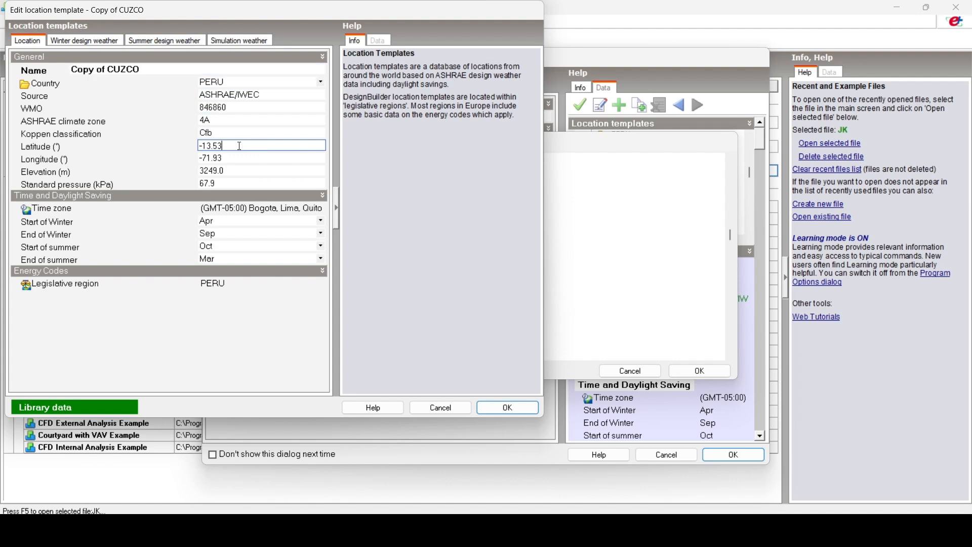
{"action": "left_click", "coordinate": [241, 159]}
{"action": "left_click", "coordinate": [241, 174]}
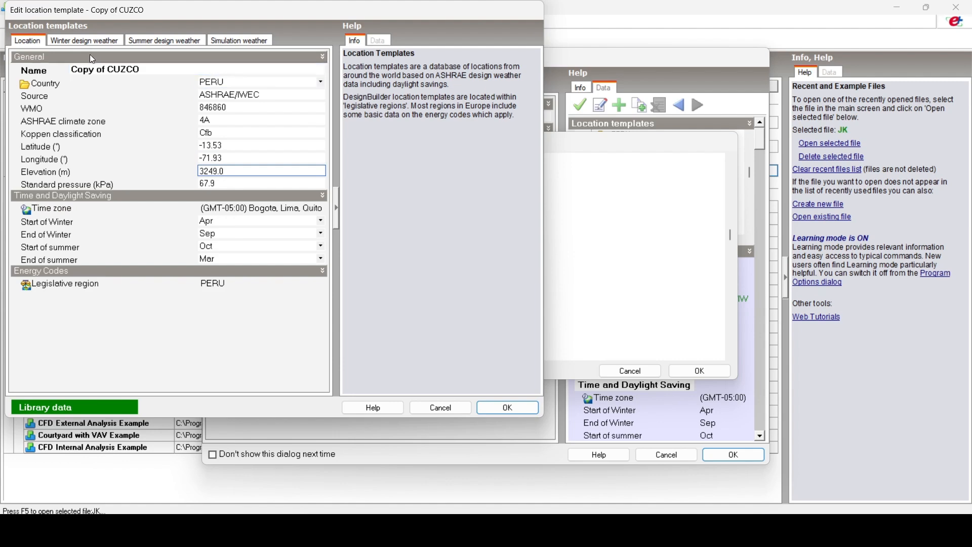
Go through the Copy of CUZCO template's design weather data and, under its simulation weather, duplicate the PER_CUZCO_IWEC hourly weather entry.
{"action": "left_click", "coordinate": [87, 41]}
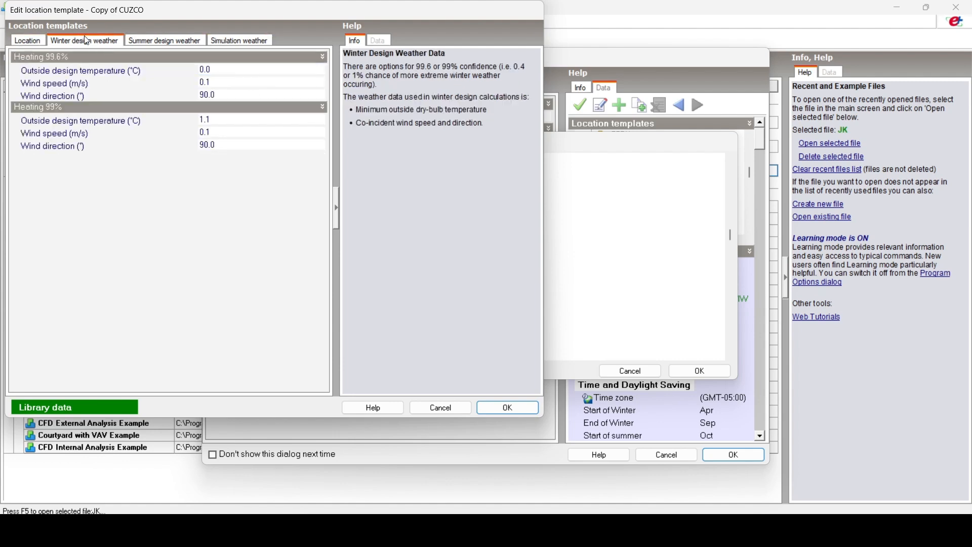
{"action": "left_click", "coordinate": [191, 39]}
{"action": "left_click", "coordinate": [250, 43]}
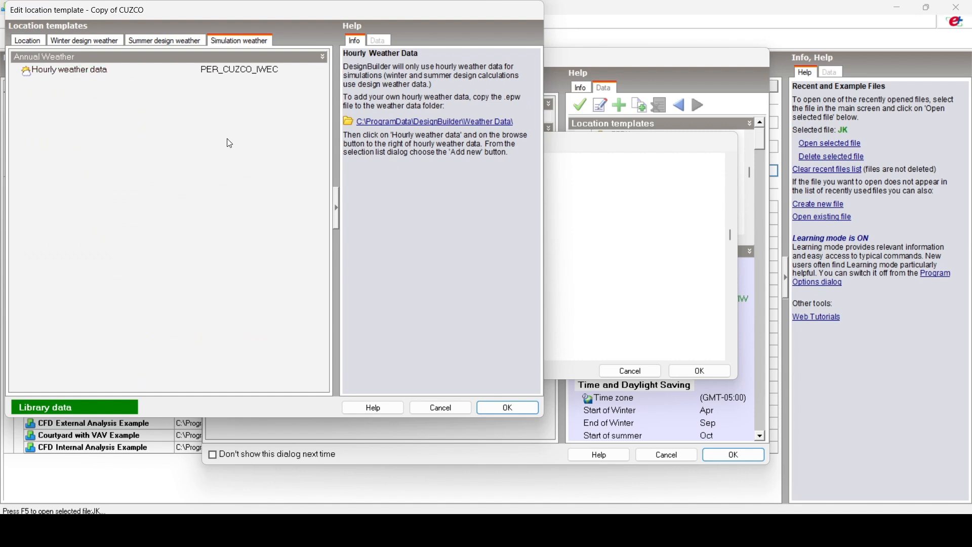
{"action": "left_click", "coordinate": [274, 75]}
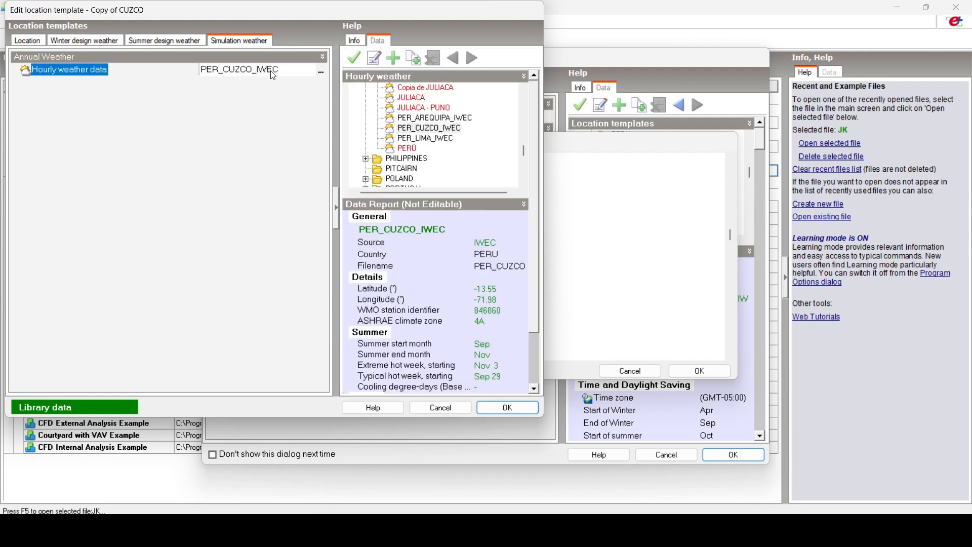
{"action": "left_click", "coordinate": [320, 72]}
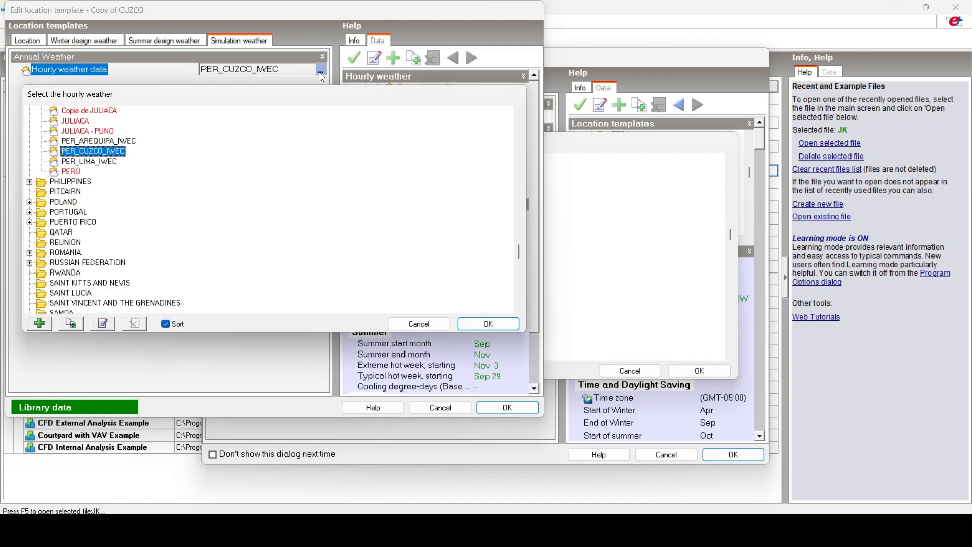
{"action": "scroll", "coordinate": [256, 196], "scroll_direction": "up", "scroll_amount": 2}
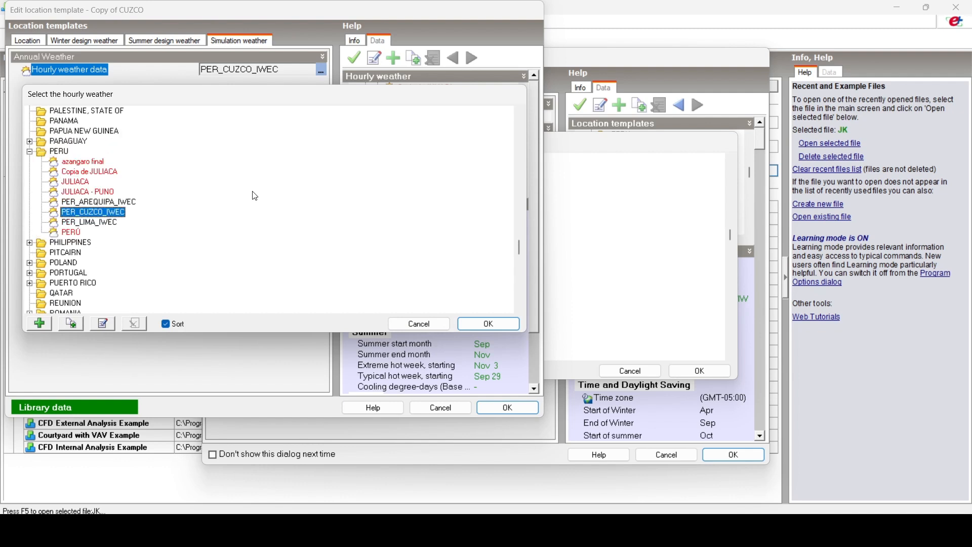
{"action": "left_click", "coordinate": [66, 318]}
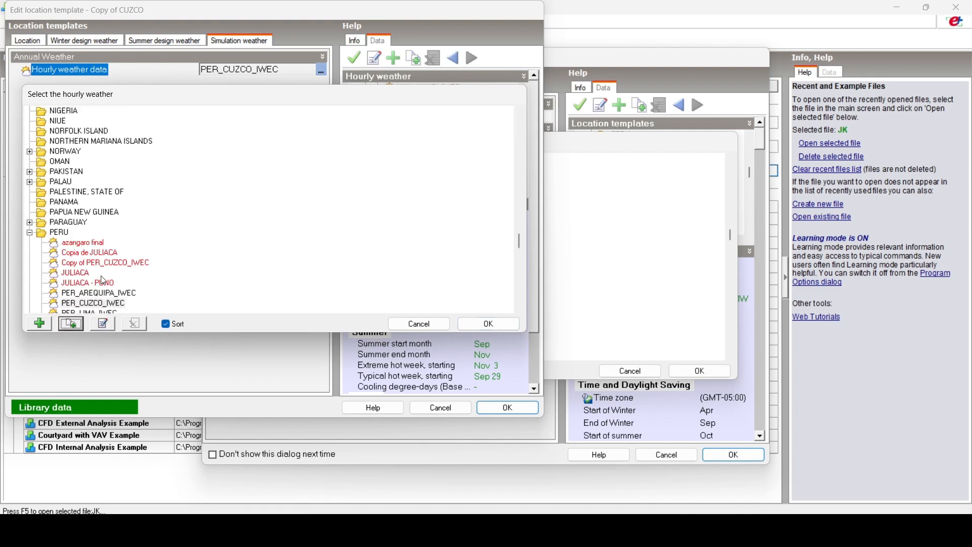
Open Copy of PER_CUZCO_IWEC for editing and rename it PUNO JULIACA.
{"action": "scroll", "coordinate": [104, 280], "scroll_direction": "down", "scroll_amount": 1}
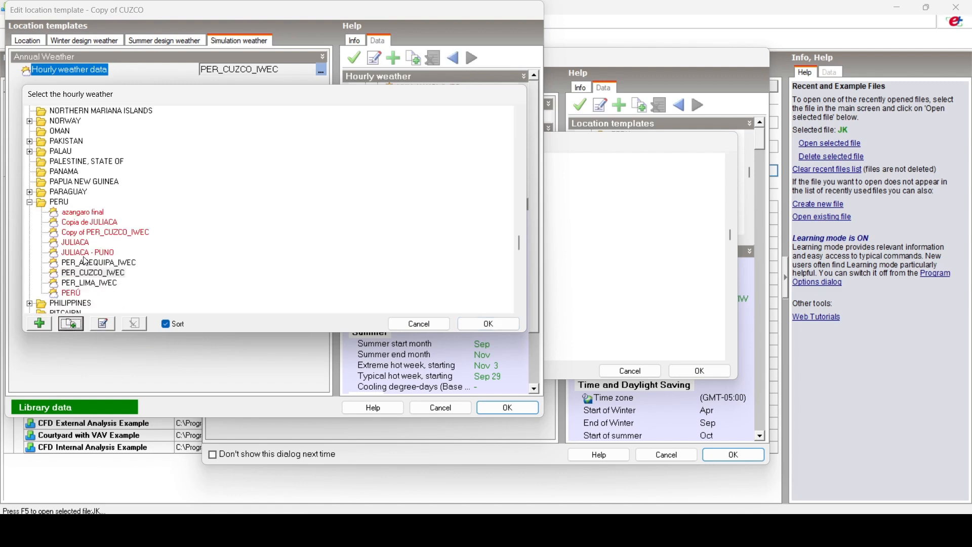
{"action": "left_click", "coordinate": [85, 234]}
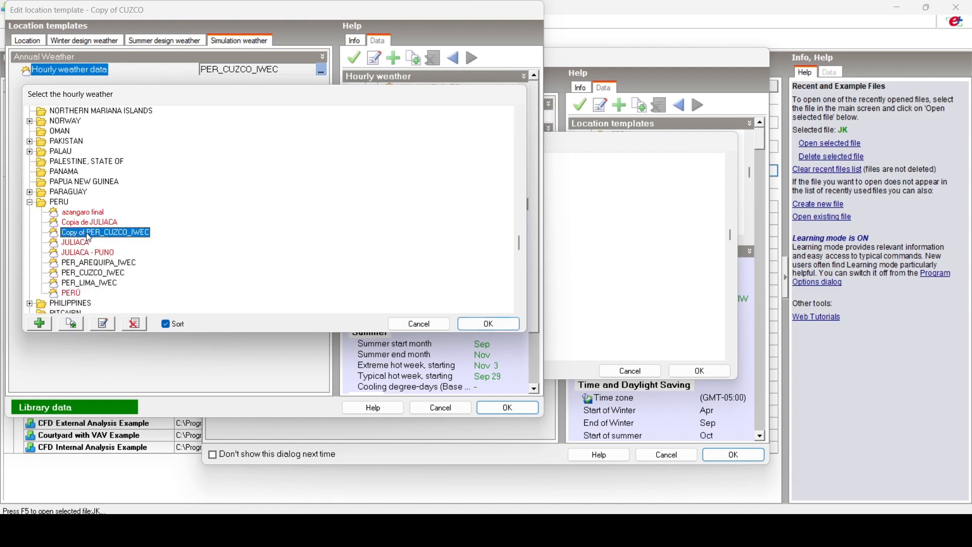
{"action": "left_click", "coordinate": [108, 324]}
{"action": "left_click", "coordinate": [210, 231]}
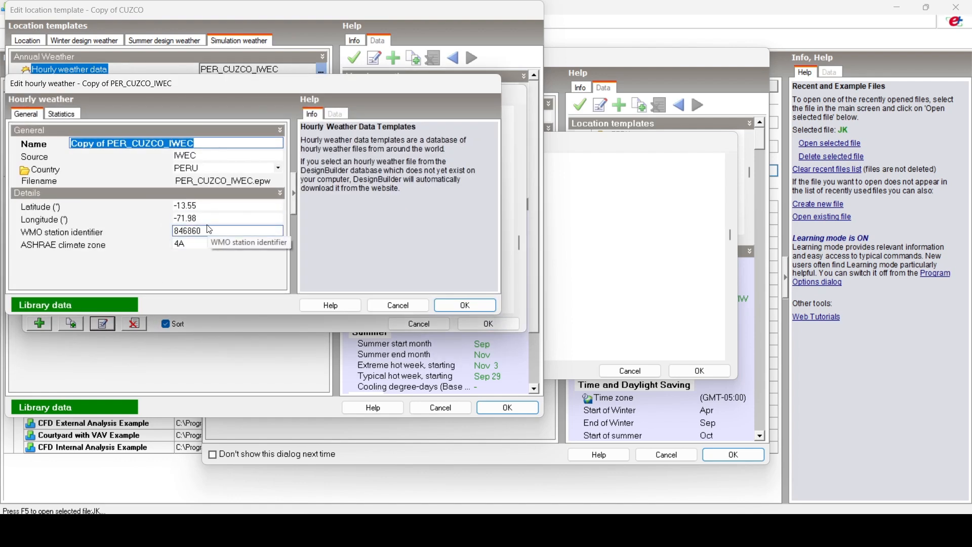
{"action": "type", "text": "PUNO JU"}
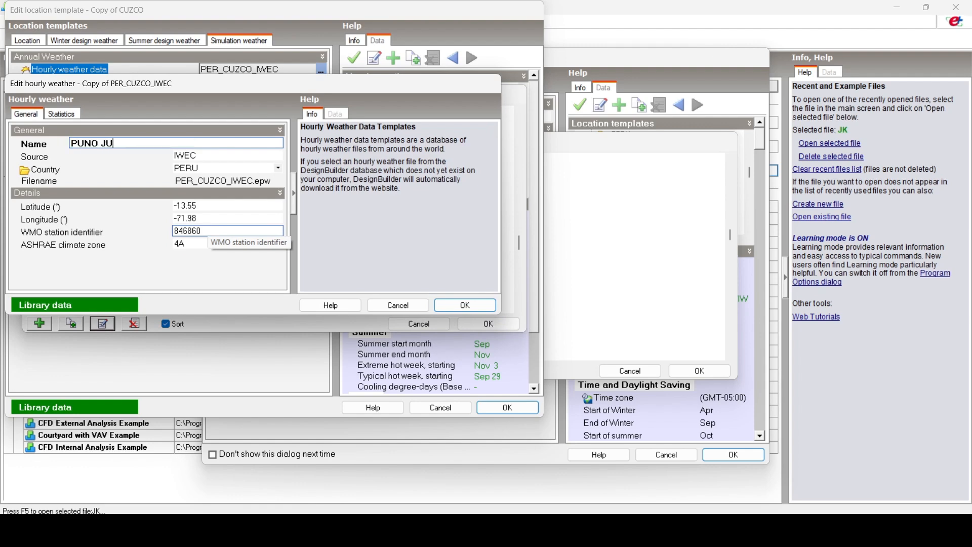
{"action": "type", "text": "LIACA"}
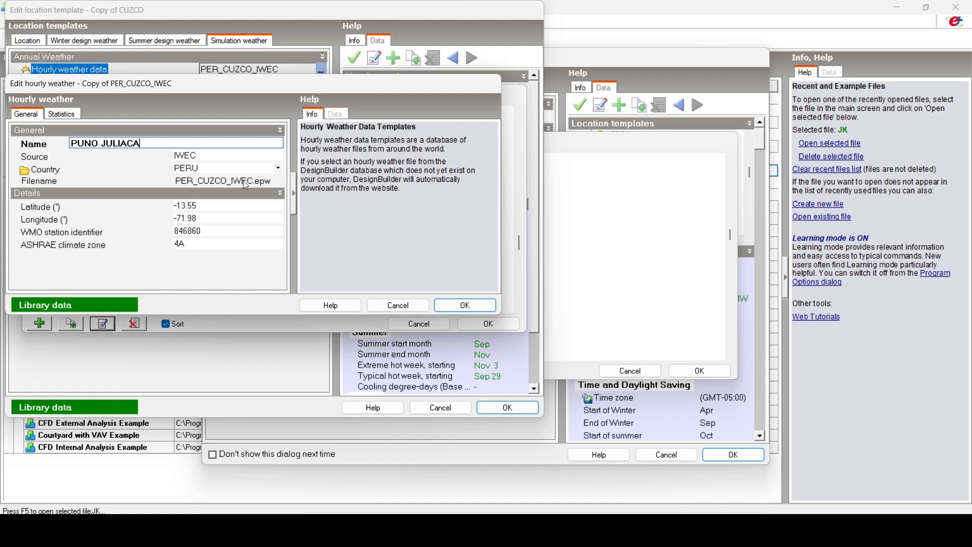
Link PUNO JULIACA to the PER_PUN_Juliaca-Manco.AP.847350_TMYx.2004-2018 .epw file and save it as the location template's hourly weather.
{"action": "left_click", "coordinate": [272, 181]}
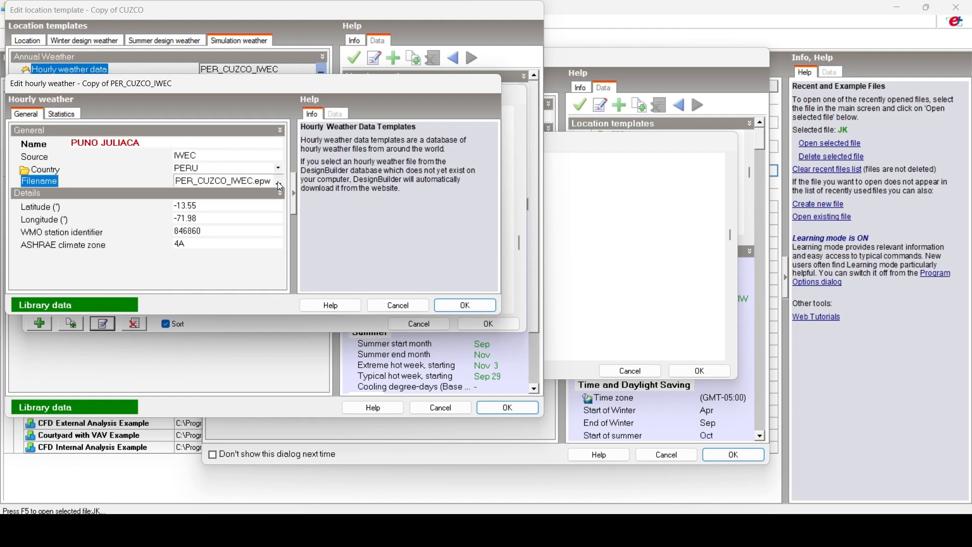
{"action": "left_click", "coordinate": [279, 181]}
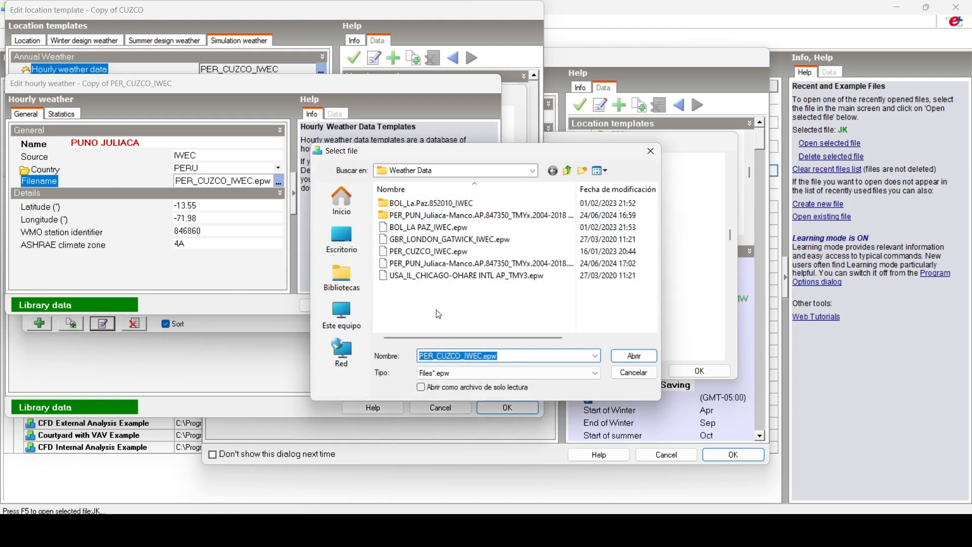
{"action": "left_click", "coordinate": [439, 265]}
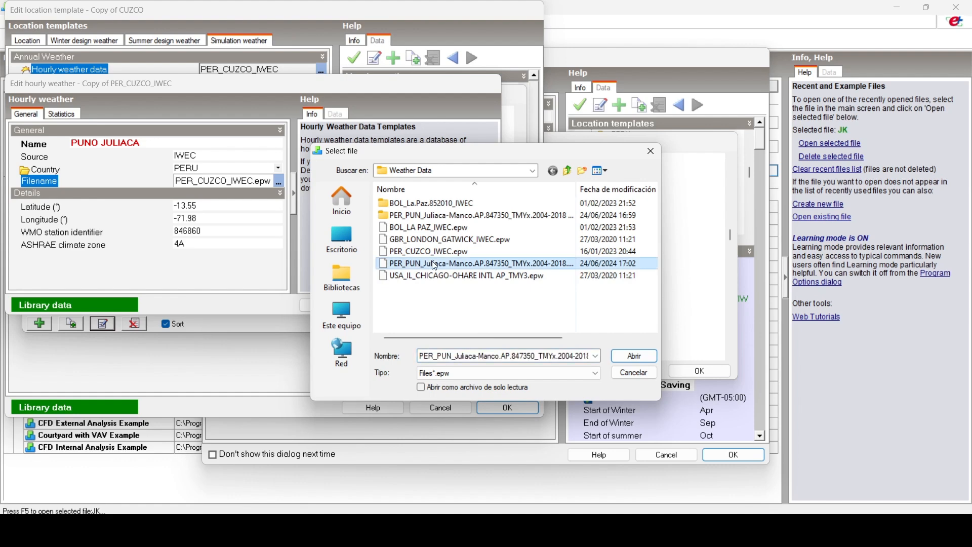
{"action": "left_click", "coordinate": [635, 355]}
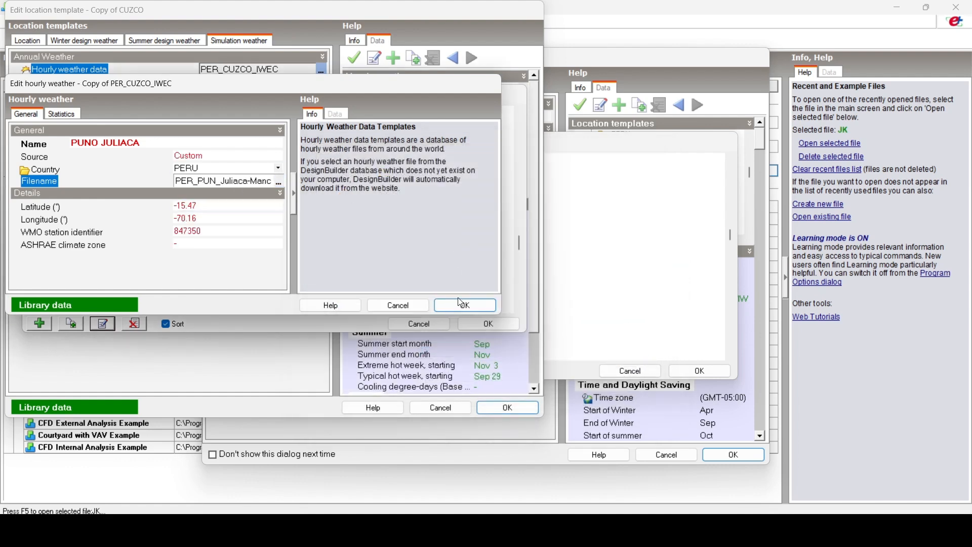
{"action": "left_click", "coordinate": [455, 305]}
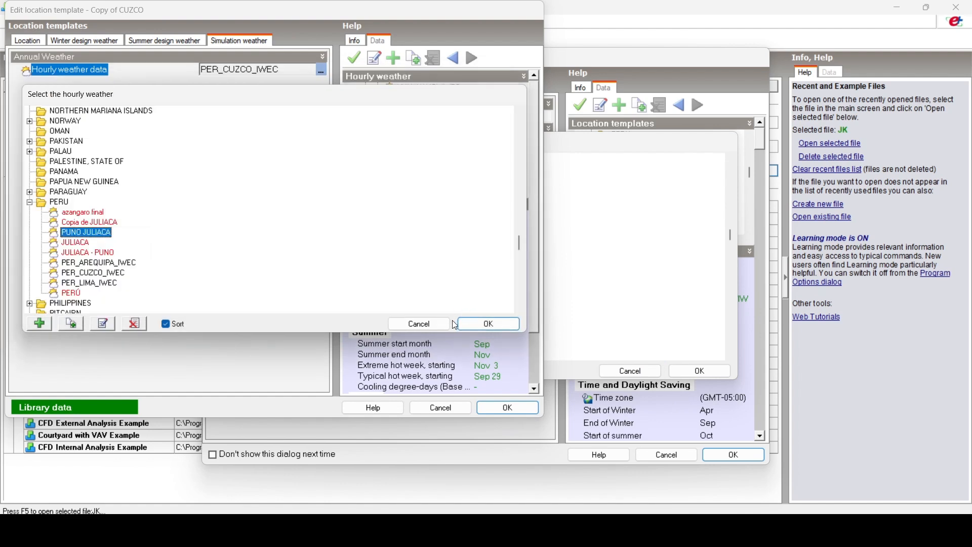
{"action": "left_click", "coordinate": [491, 328]}
{"action": "left_click", "coordinate": [507, 407]}
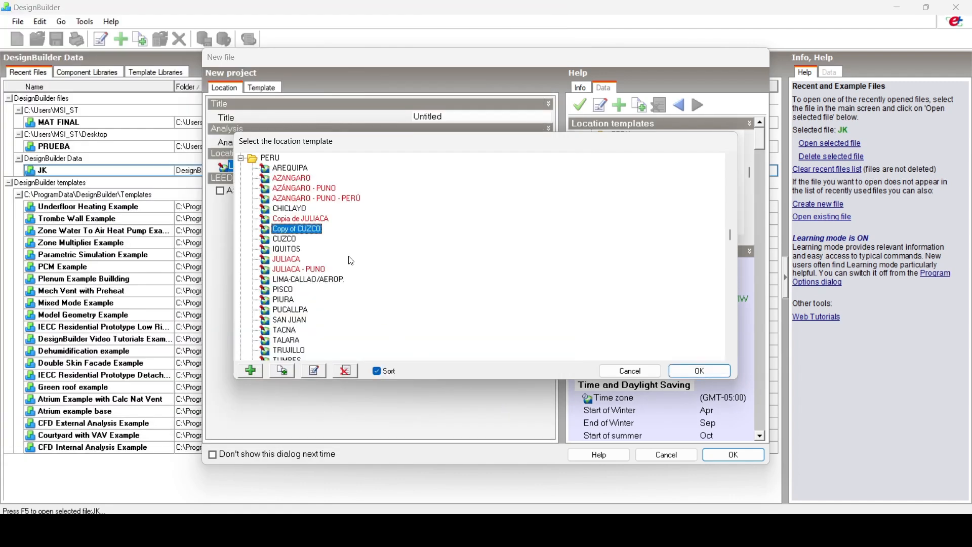
Rename the Copy of CUZCO location template to PUNO JULIACA and select it as the new project's location.
{"action": "scroll", "coordinate": [353, 260], "scroll_direction": "down", "scroll_amount": 1}
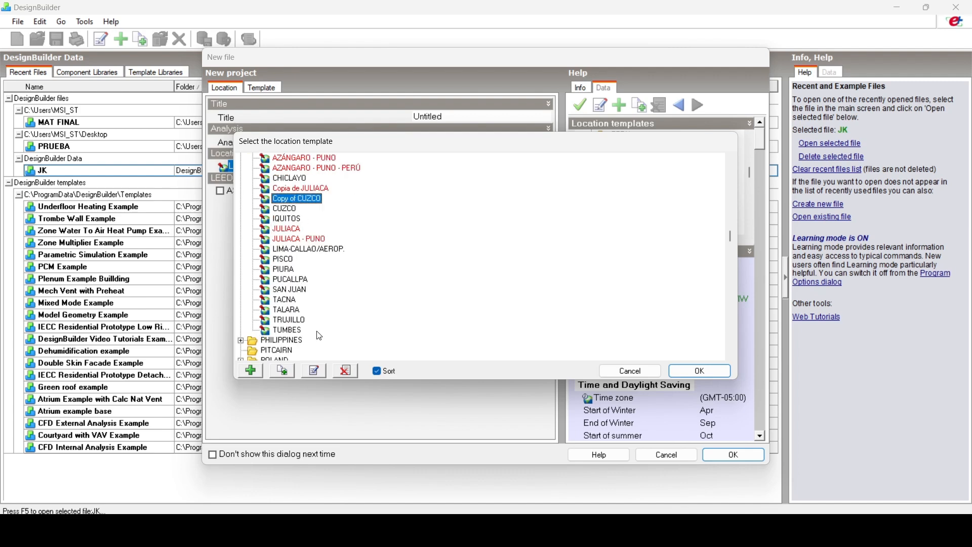
{"action": "left_click", "coordinate": [320, 370]}
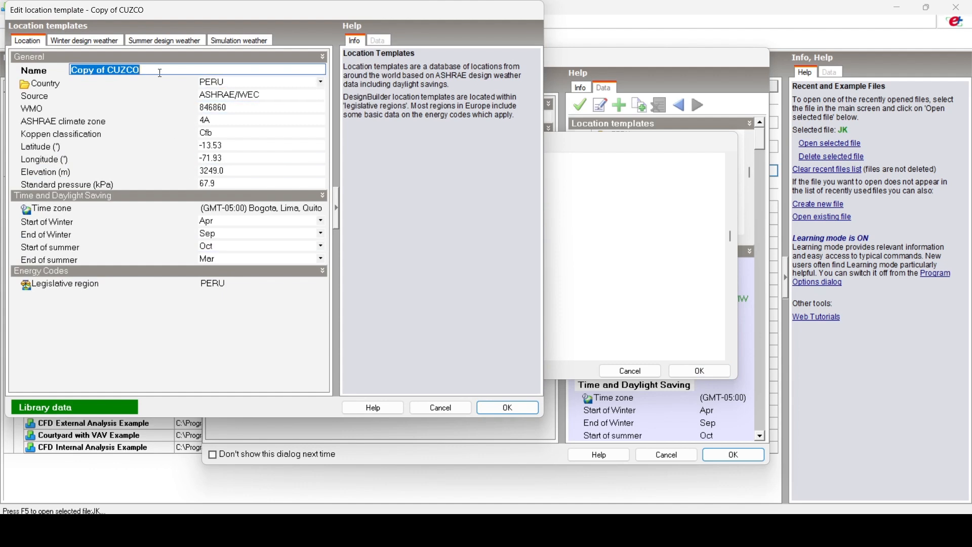
{"action": "type", "text": "PUNO JULIACA"}
{"action": "left_click", "coordinate": [500, 408]}
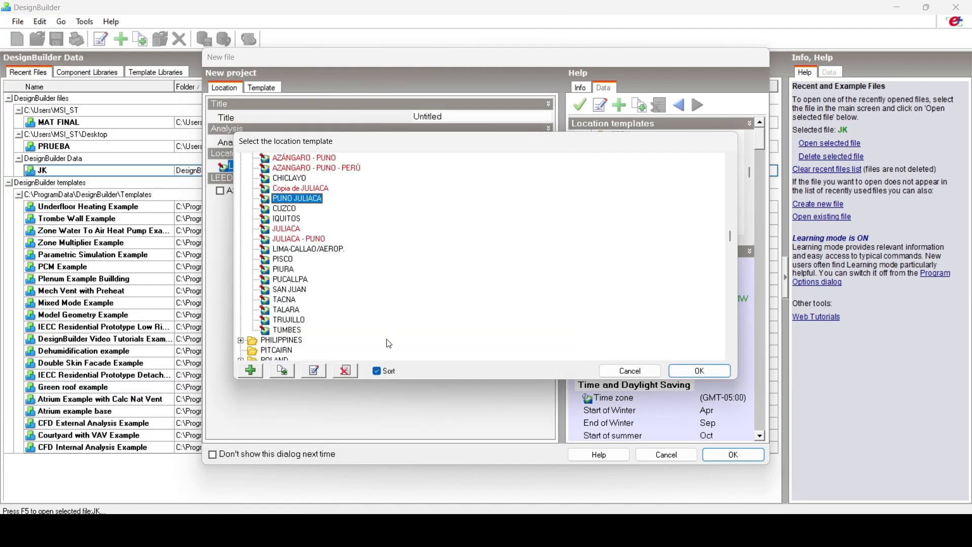
{"action": "left_click", "coordinate": [700, 372]}
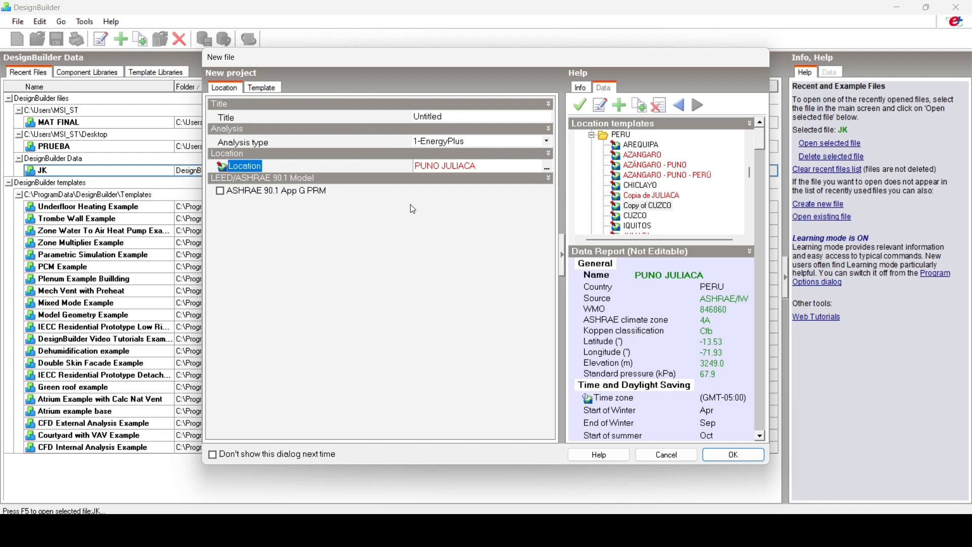
Create the new project as prueba 01 and add a new building to the site with the default settings.
{"action": "left_click", "coordinate": [734, 455]}
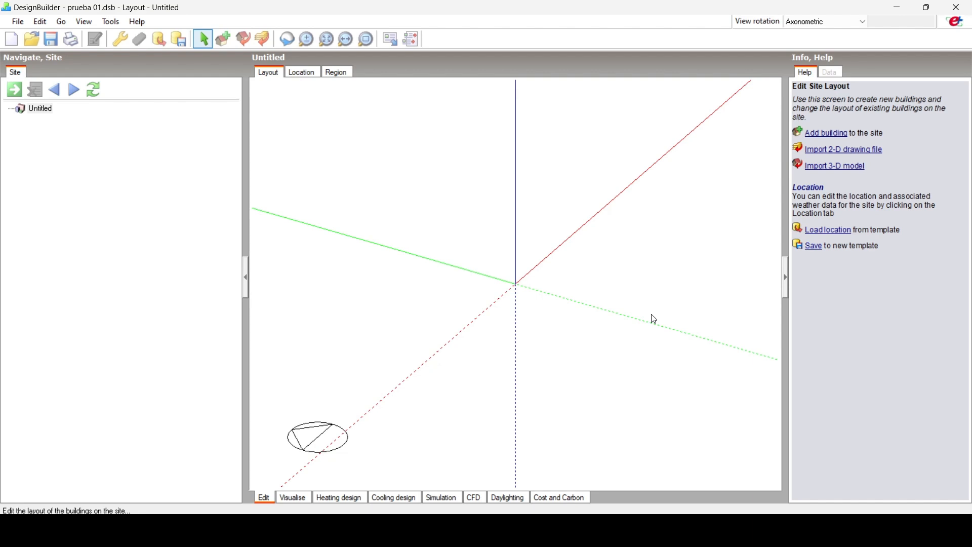
{"action": "left_click", "coordinate": [223, 39]}
{"action": "left_click", "coordinate": [798, 448]}
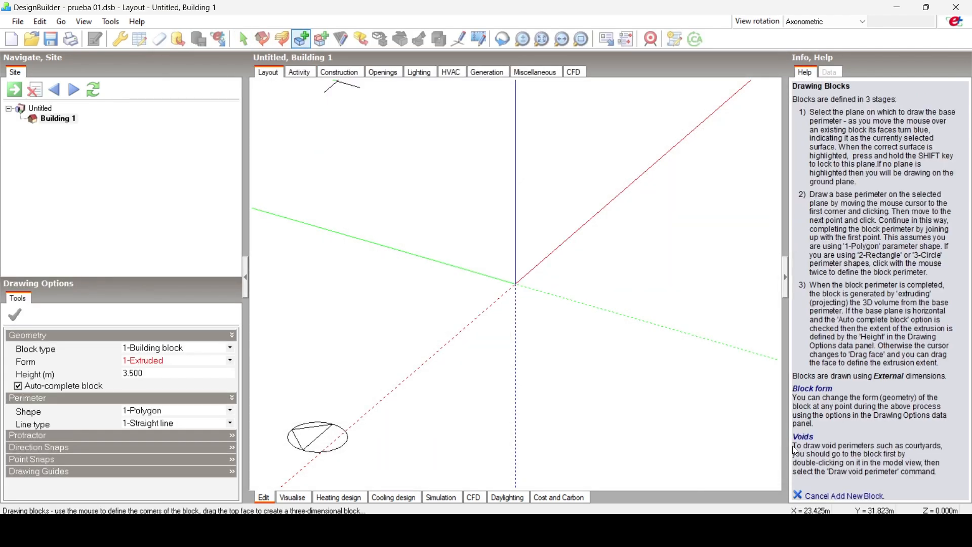
Duplicate the Project construction template under the name PRUEBA and assign the copy as Building 1's construction template.
{"action": "left_click", "coordinate": [345, 74]}
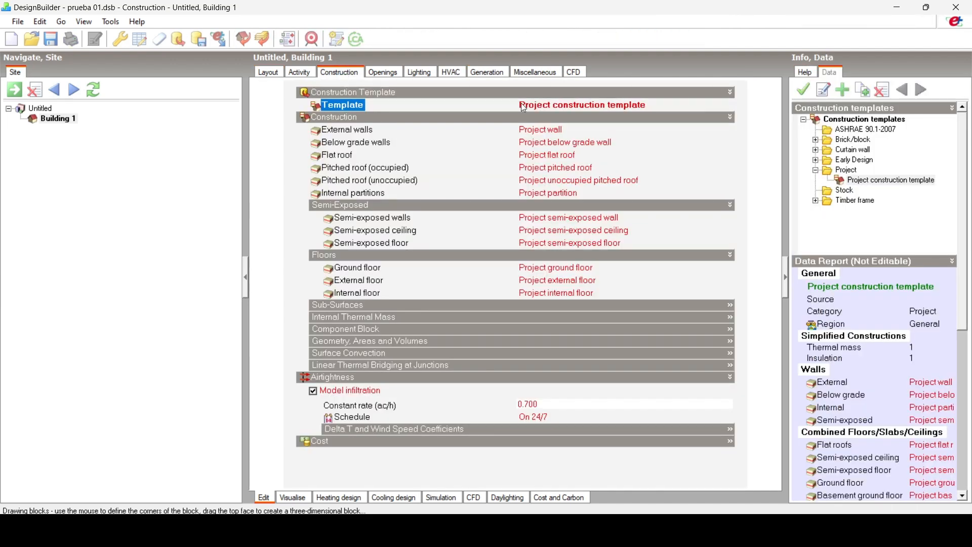
{"action": "left_click", "coordinate": [729, 105]}
{"action": "left_click", "coordinate": [728, 105]}
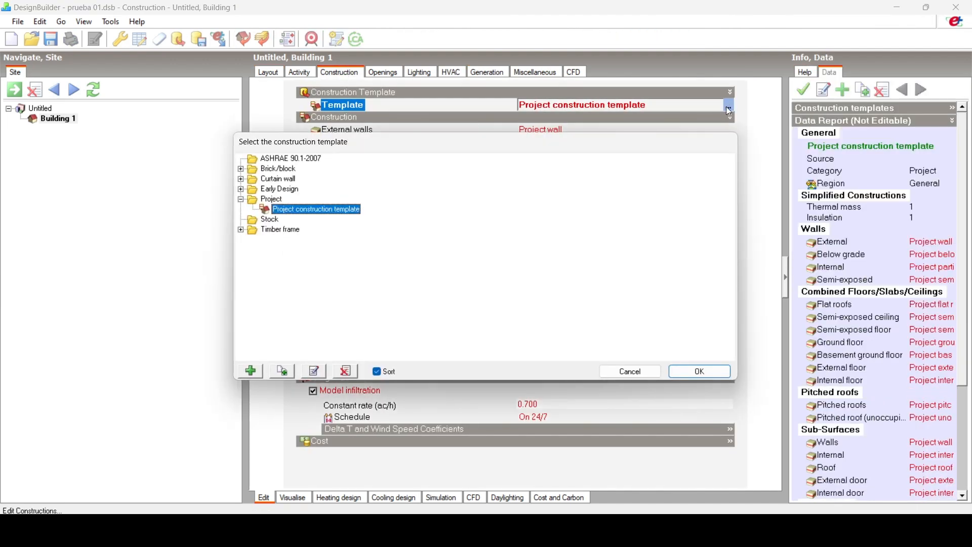
{"action": "left_click", "coordinate": [282, 372]}
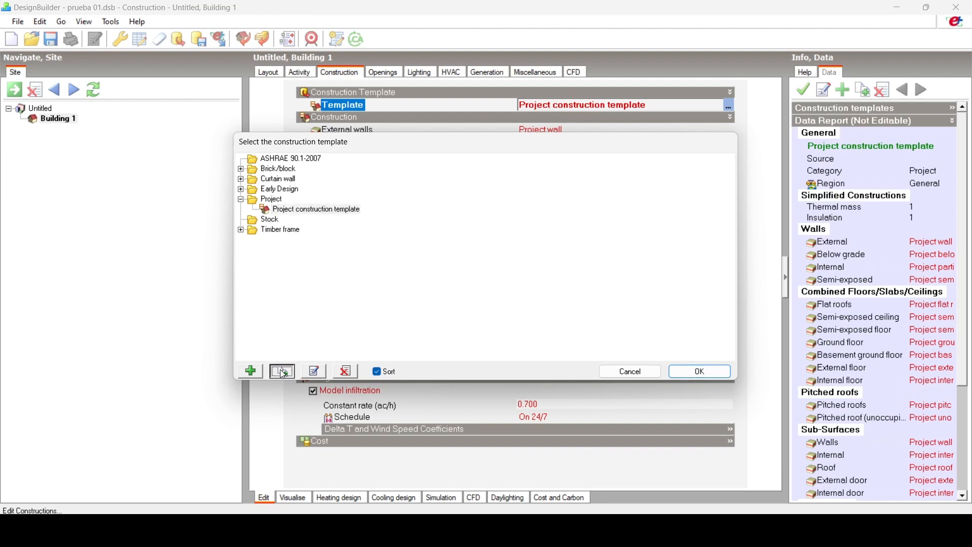
{"action": "left_click", "coordinate": [314, 371]}
{"action": "type", "text": "PRUEBA"}
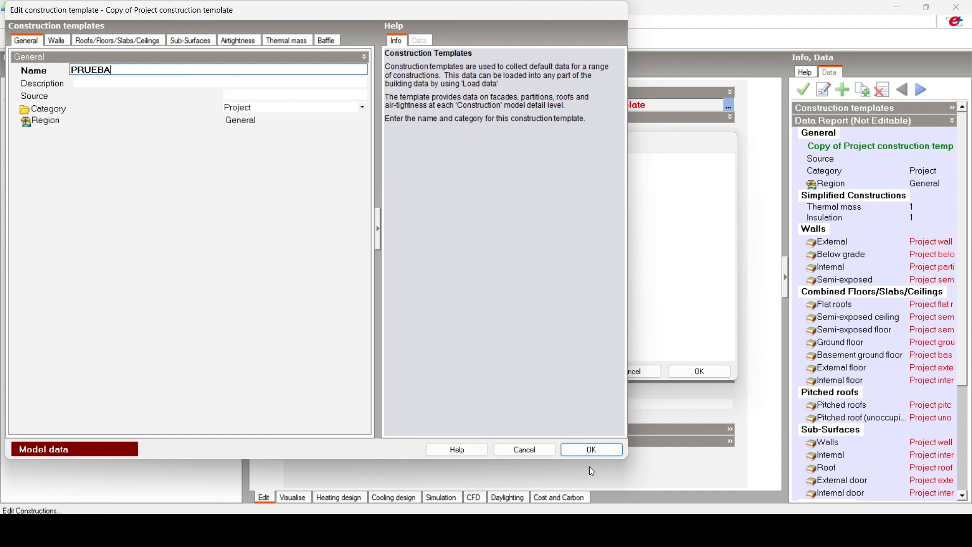
{"action": "left_click", "coordinate": [602, 450]}
{"action": "left_click", "coordinate": [683, 372]}
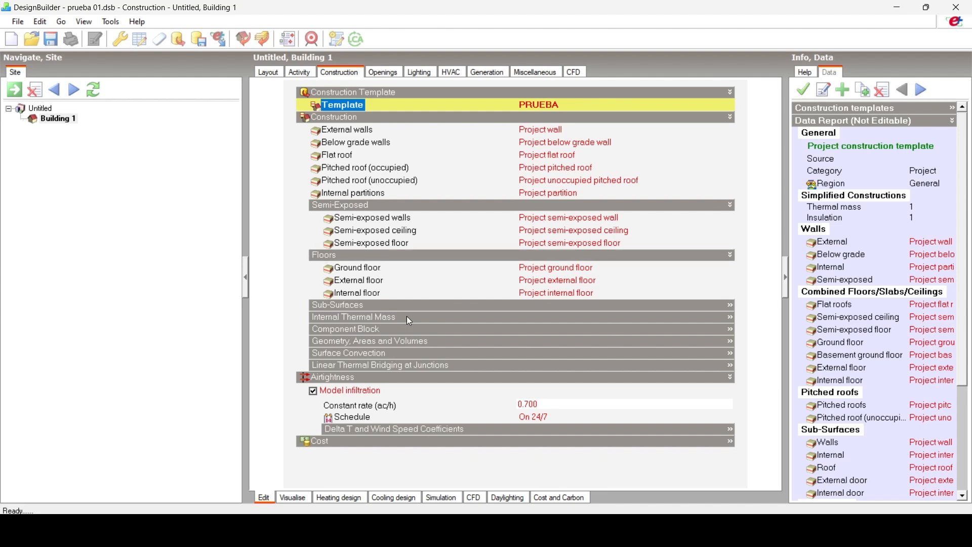
Switch to Chrome to examine section B-B in the Bloque C classroom drawing PDF, and return to DesignBuilder.
{"action": "mouse_move", "coordinate": [542, 529]}
{"action": "left_click", "coordinate": [588, 475]}
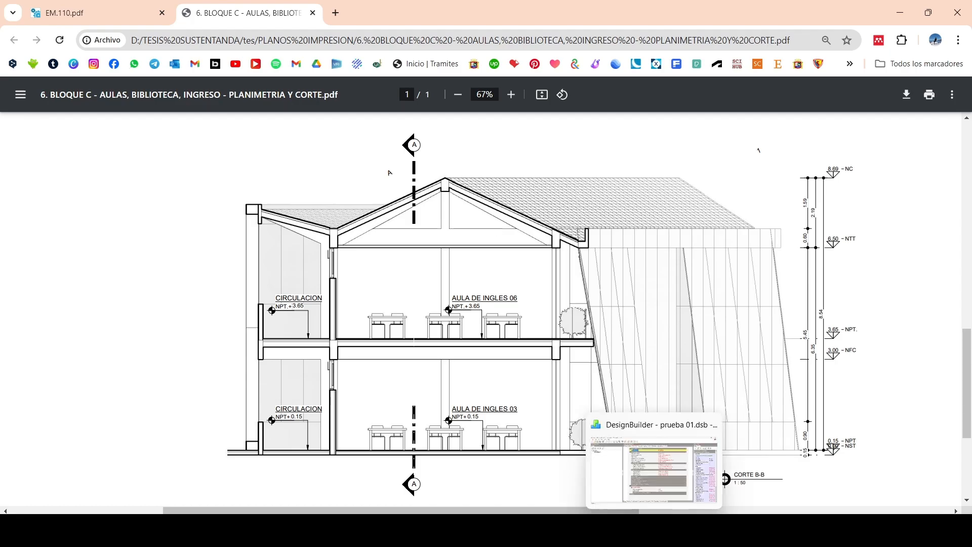
{"action": "left_click", "coordinate": [654, 527]}
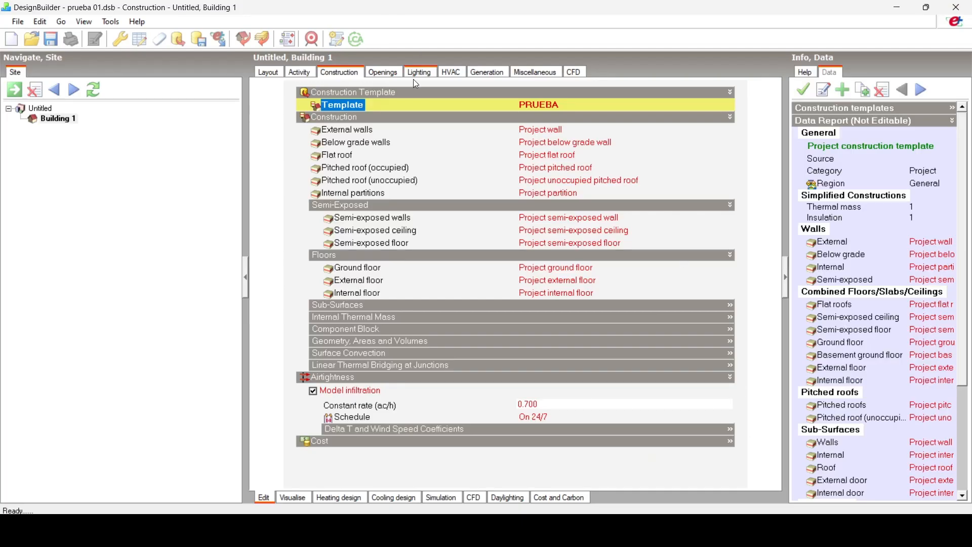
Open the construction selection for Building 1's internal partitions and duplicate the Project partition construction.
{"action": "left_click", "coordinate": [354, 194]}
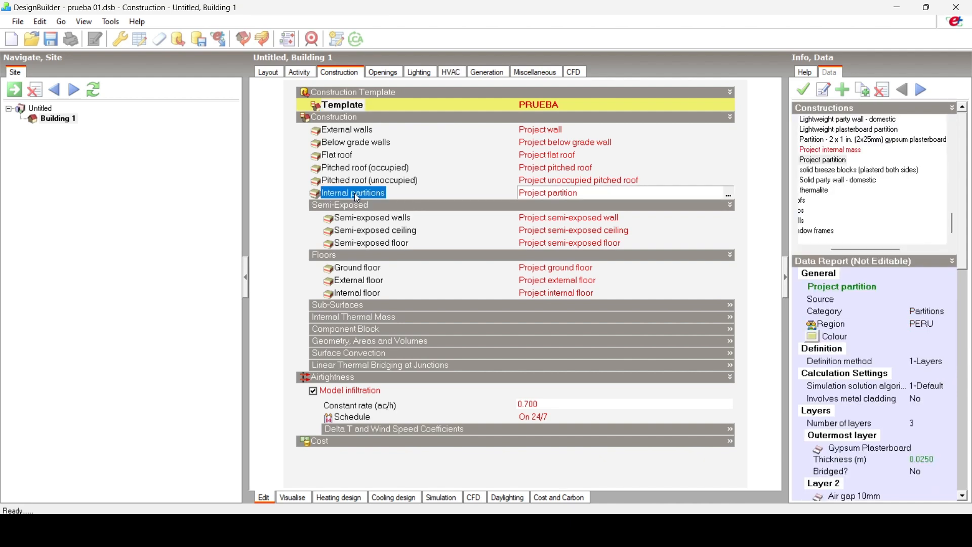
{"action": "left_click", "coordinate": [729, 196]}
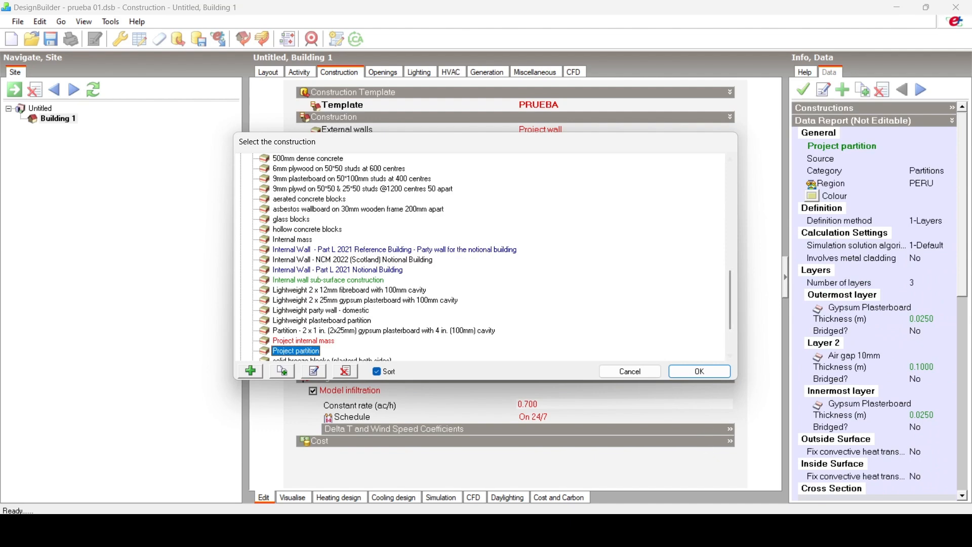
{"action": "scroll", "coordinate": [446, 304], "scroll_direction": "up", "scroll_amount": 1}
{"action": "scroll", "coordinate": [447, 304], "scroll_direction": "down", "scroll_amount": 2}
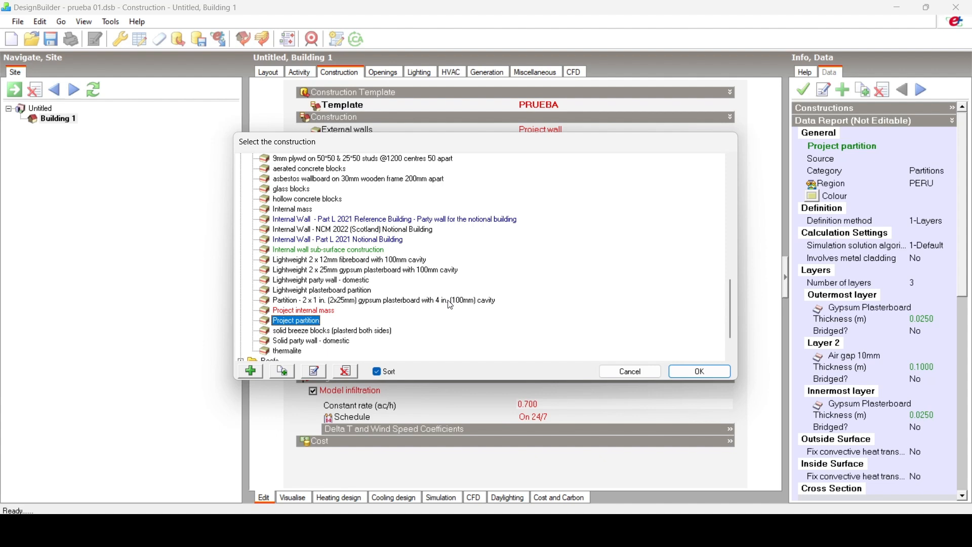
{"action": "scroll", "coordinate": [450, 305], "scroll_direction": "up", "scroll_amount": 1}
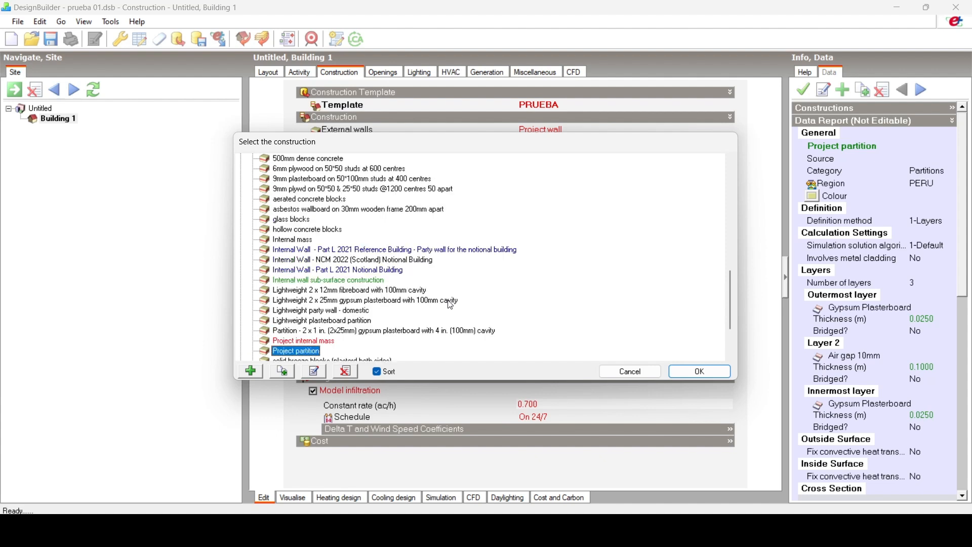
{"action": "left_click", "coordinate": [281, 375]}
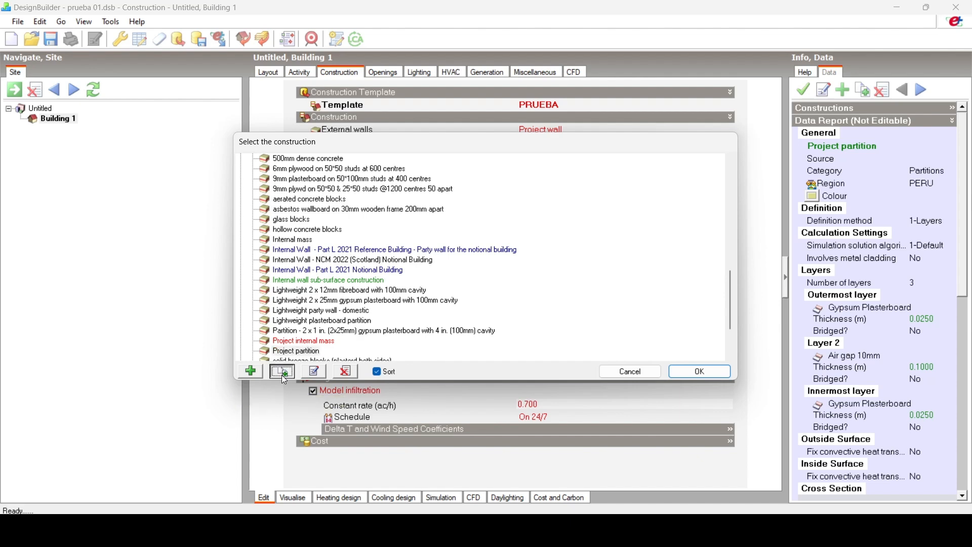
Edit the copied Project partition construction, setting four layers and renaming it LANA DE OVEJA Y LADRILLO.
{"action": "left_click", "coordinate": [315, 371]}
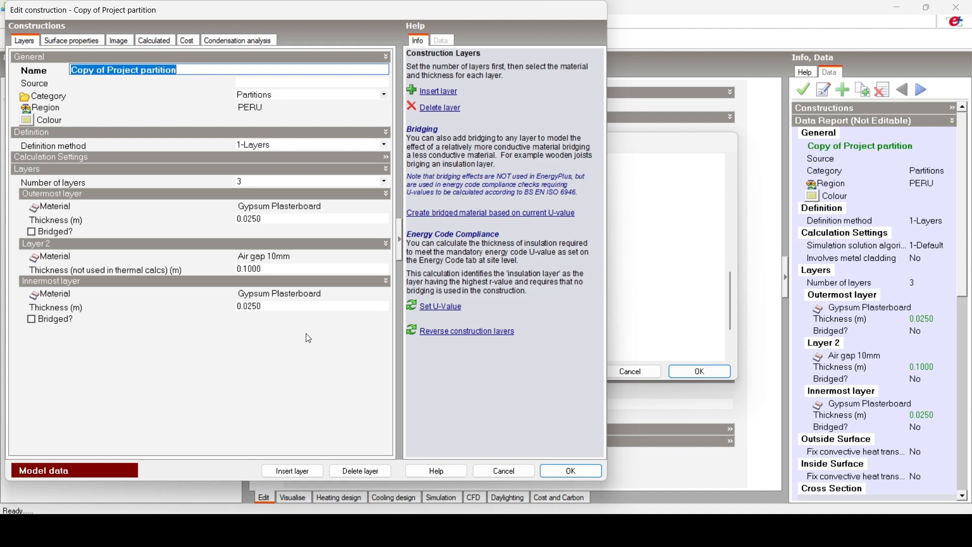
{"action": "left_click", "coordinate": [384, 182]}
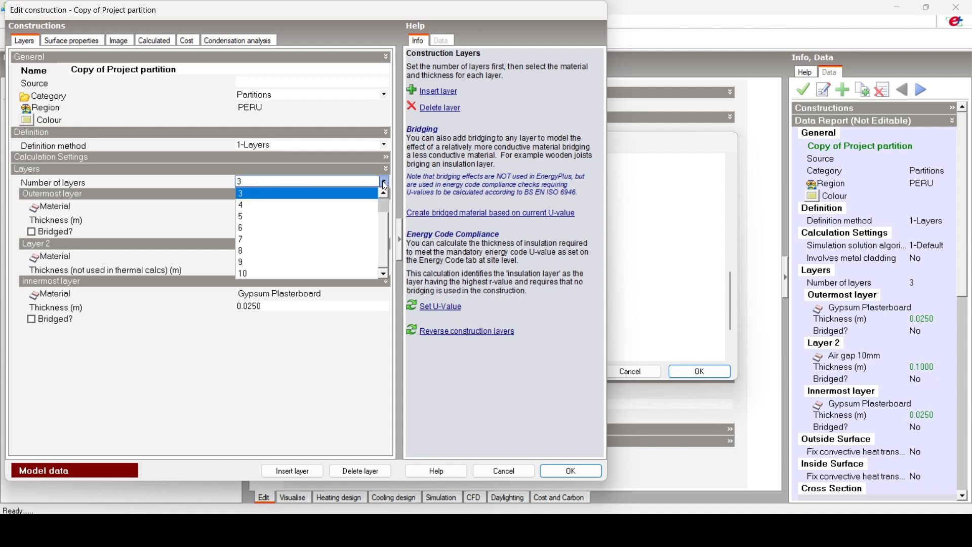
{"action": "left_click", "coordinate": [294, 209]}
{"action": "double_click", "coordinate": [145, 69]}
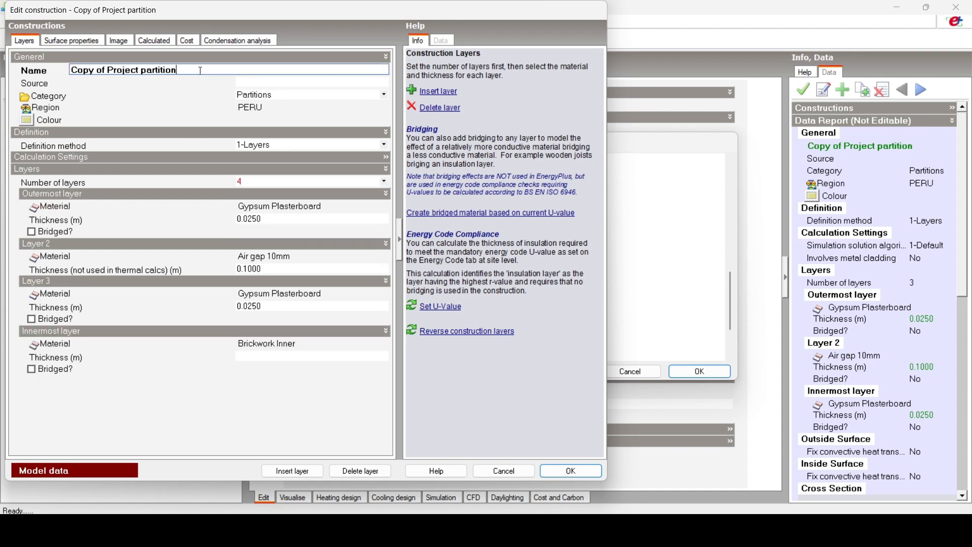
{"action": "left_click_drag", "start_coordinate": [145, 70], "coordinate": [59, 80]}
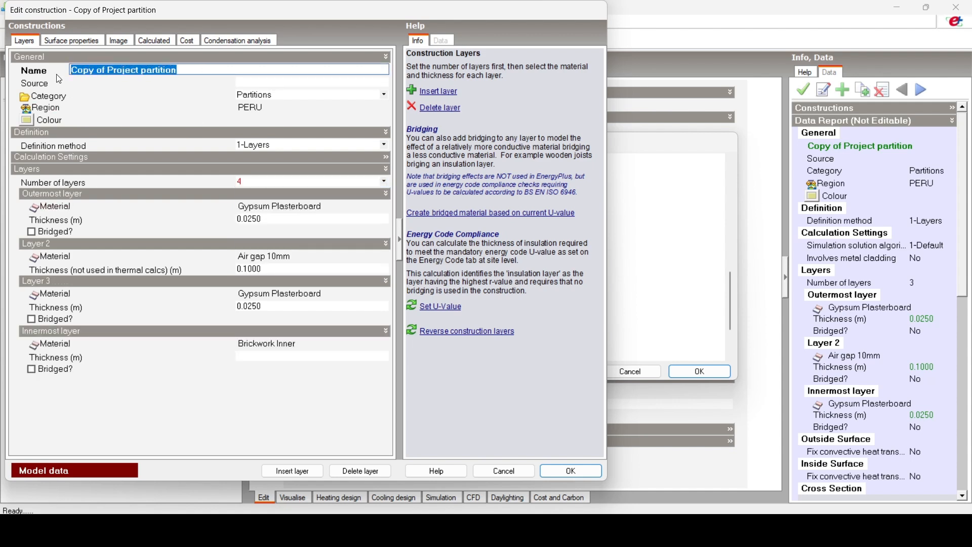
{"action": "type", "text": "LANA DE OVEJA Y LADRILLO"}
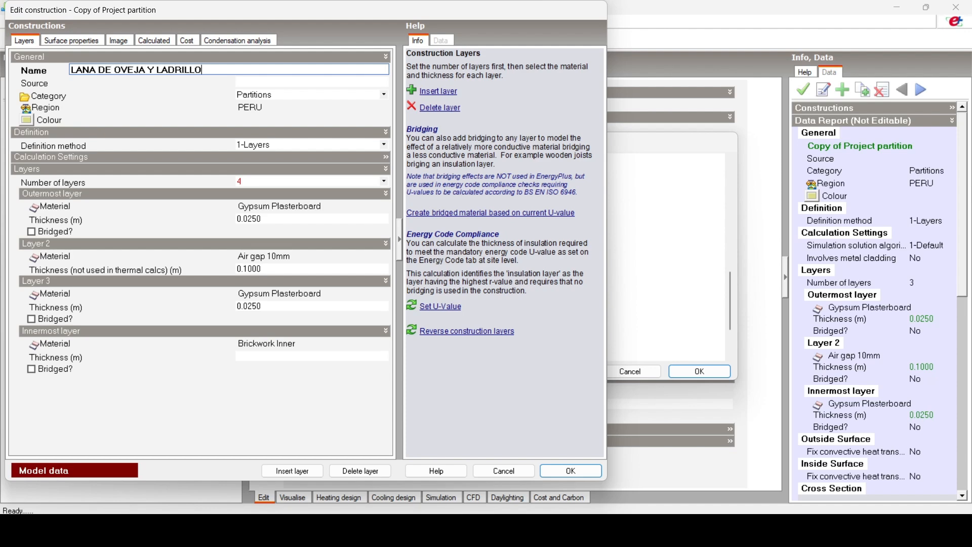
Choose a material for the outermost layer by duplicating Cement/plaster/mortar - cement from Concretes and renaming the copy TARRAJEO.
{"action": "left_click", "coordinate": [260, 208]}
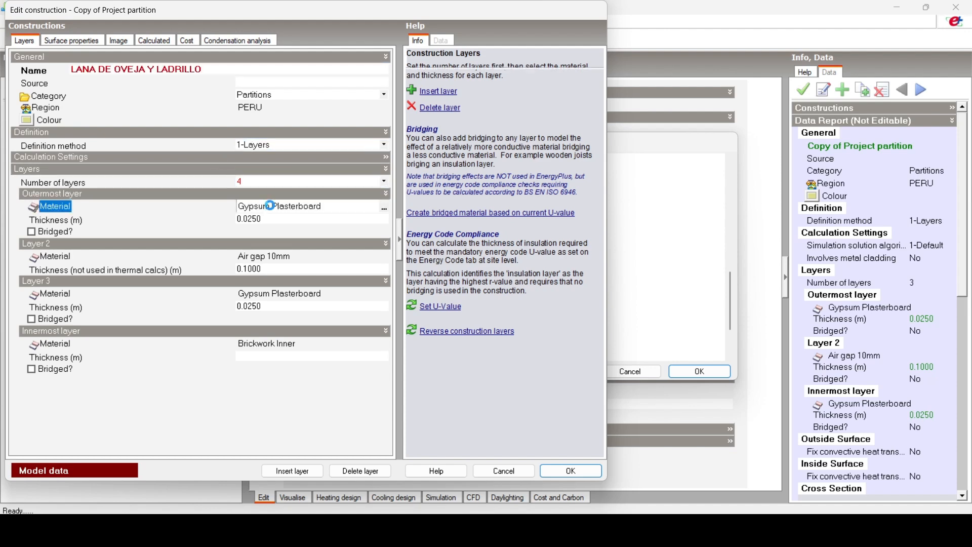
{"action": "left_click", "coordinate": [385, 208]}
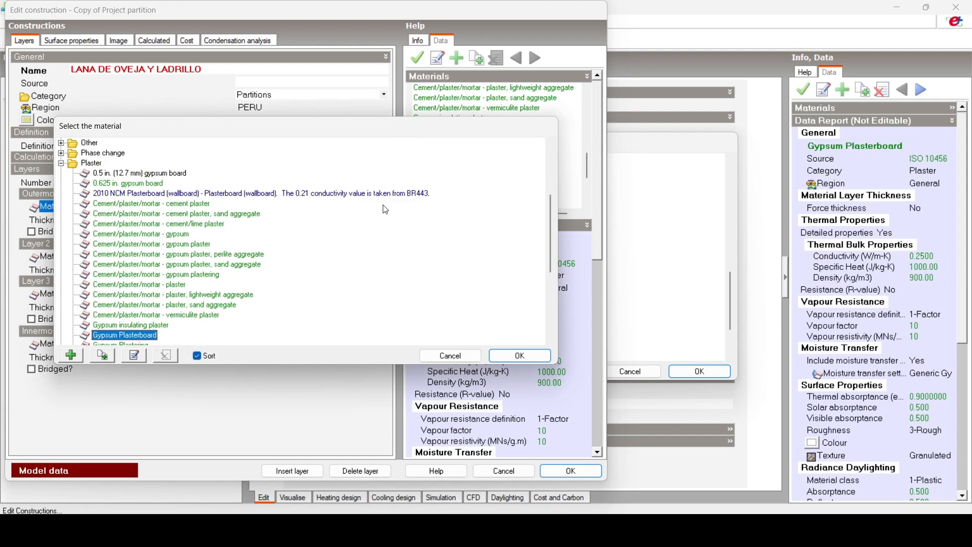
{"action": "left_click", "coordinate": [61, 164]}
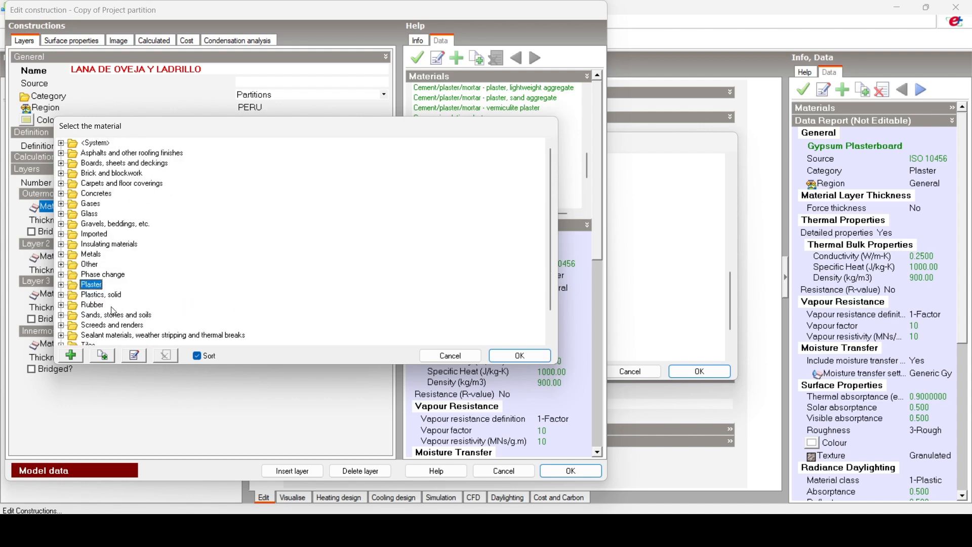
{"action": "left_click", "coordinate": [62, 194]}
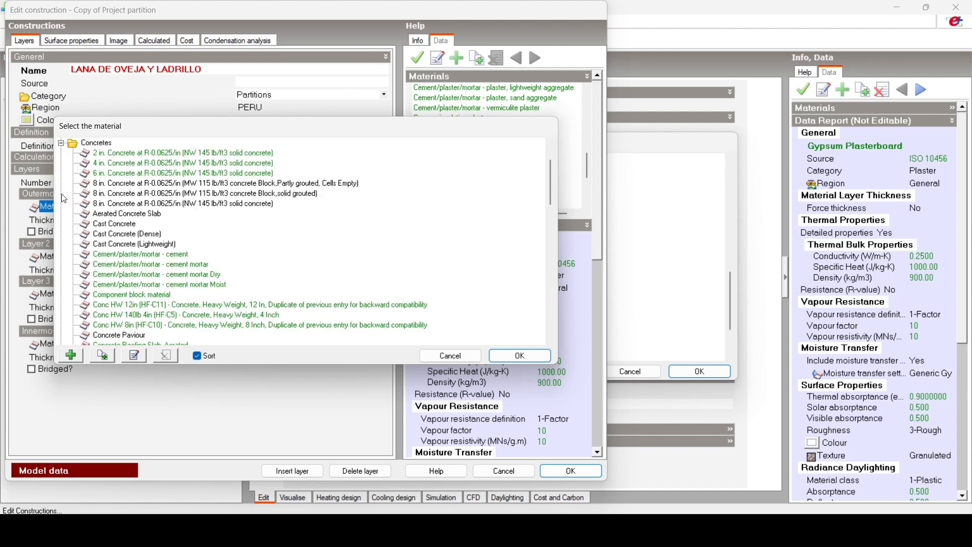
{"action": "scroll", "coordinate": [272, 243], "scroll_direction": "down", "scroll_amount": 1}
{"action": "scroll", "coordinate": [273, 243], "scroll_direction": "up", "scroll_amount": 1}
{"action": "left_click", "coordinate": [118, 254]}
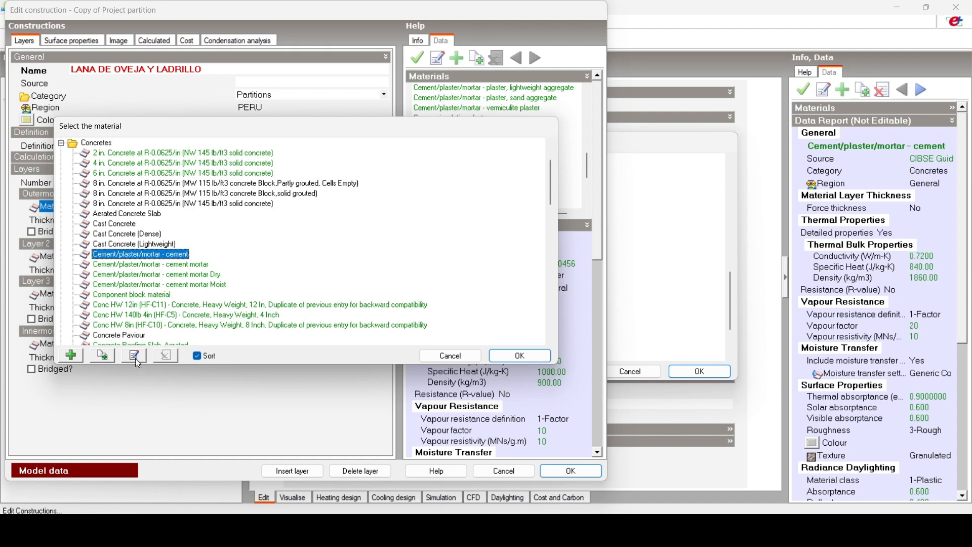
{"action": "left_click", "coordinate": [103, 355]}
{"action": "left_click", "coordinate": [135, 355]}
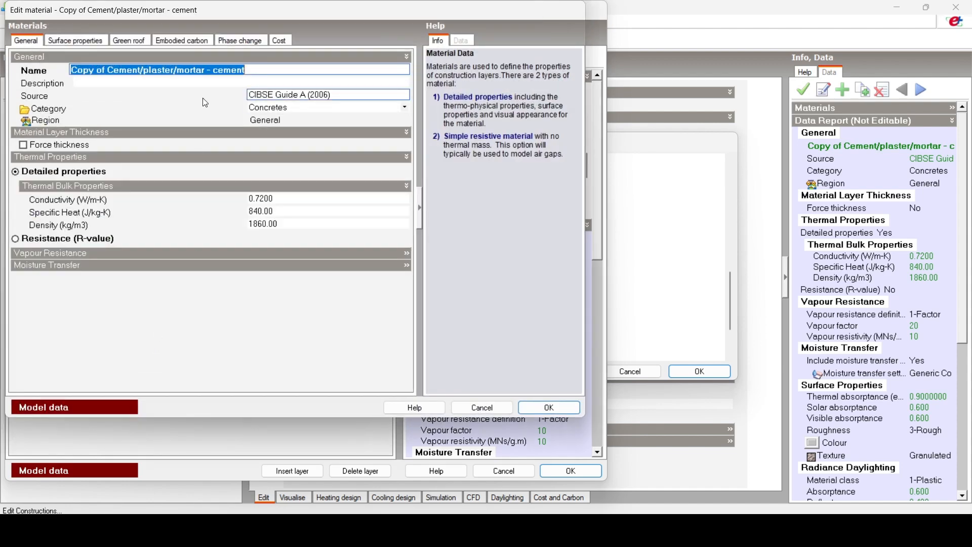
{"action": "type", "text": "TARRAJEO"}
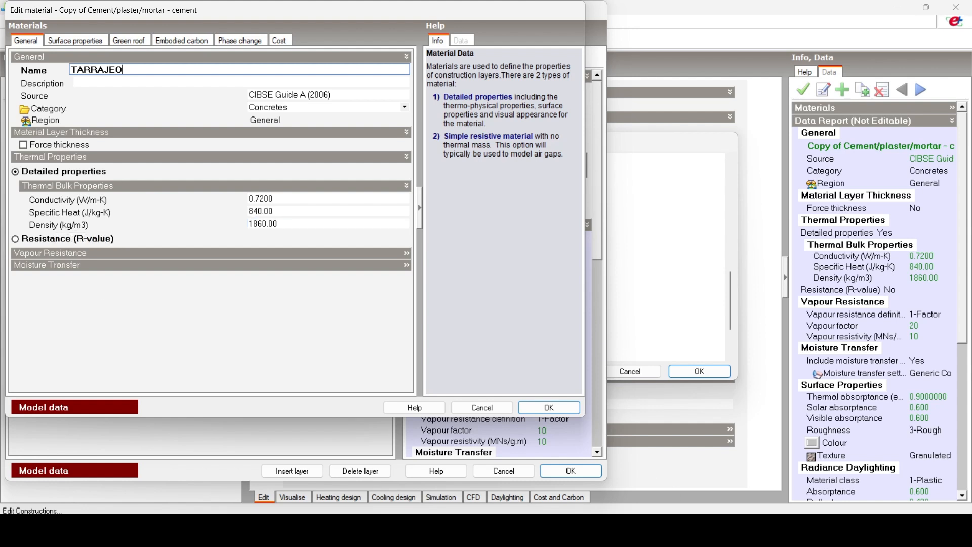
Switch to the EM.110 PDF in Chrome and examine the material properties table for the mortar and render values.
{"action": "left_click", "coordinate": [542, 527]}
{"action": "left_click", "coordinate": [611, 466]}
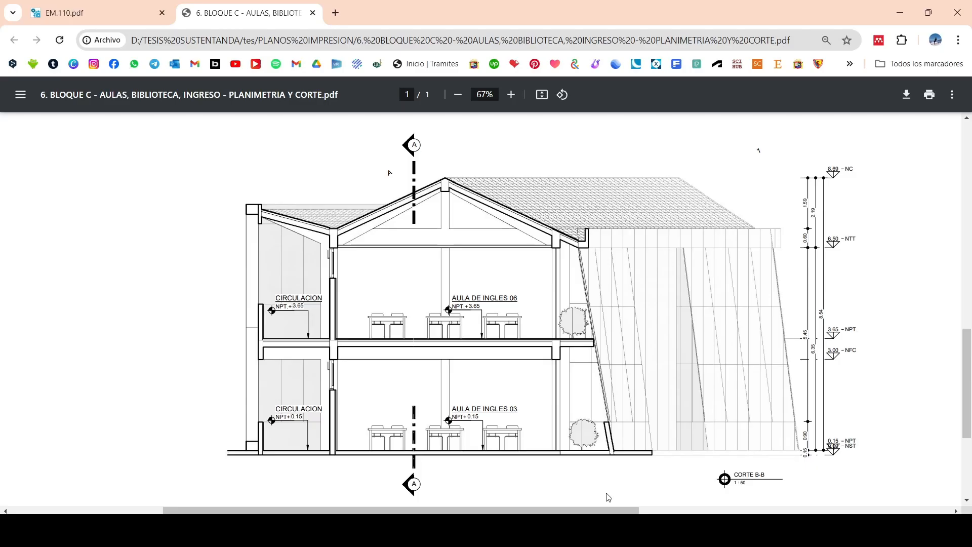
{"action": "left_click", "coordinate": [137, 6]}
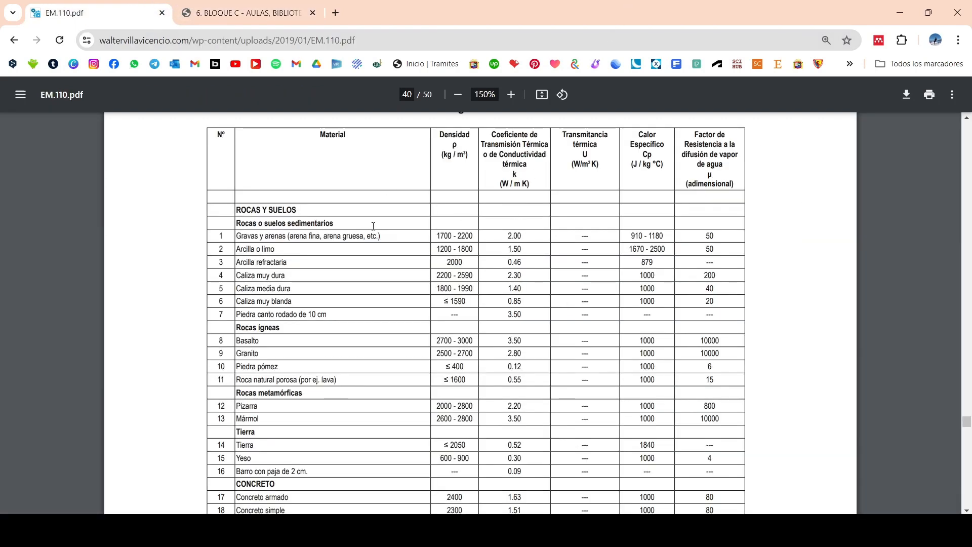
{"action": "scroll", "coordinate": [373, 226], "scroll_direction": "down", "scroll_amount": 2}
{"action": "scroll", "coordinate": [373, 226], "scroll_direction": "up", "scroll_amount": 2}
{"action": "scroll", "coordinate": [373, 225], "scroll_direction": "down", "scroll_amount": 3}
{"action": "scroll", "coordinate": [373, 226], "scroll_direction": "up", "scroll_amount": 3}
{"action": "scroll", "coordinate": [613, 301], "scroll_direction": "down", "scroll_amount": 3}
{"action": "scroll", "coordinate": [613, 300], "scroll_direction": "down", "scroll_amount": 1}
{"action": "scroll", "coordinate": [613, 301], "scroll_direction": "up", "scroll_amount": 1}
{"action": "scroll", "coordinate": [613, 301], "scroll_direction": "down", "scroll_amount": 1}
{"action": "scroll", "coordinate": [613, 301], "scroll_direction": "down", "scroll_amount": 1}
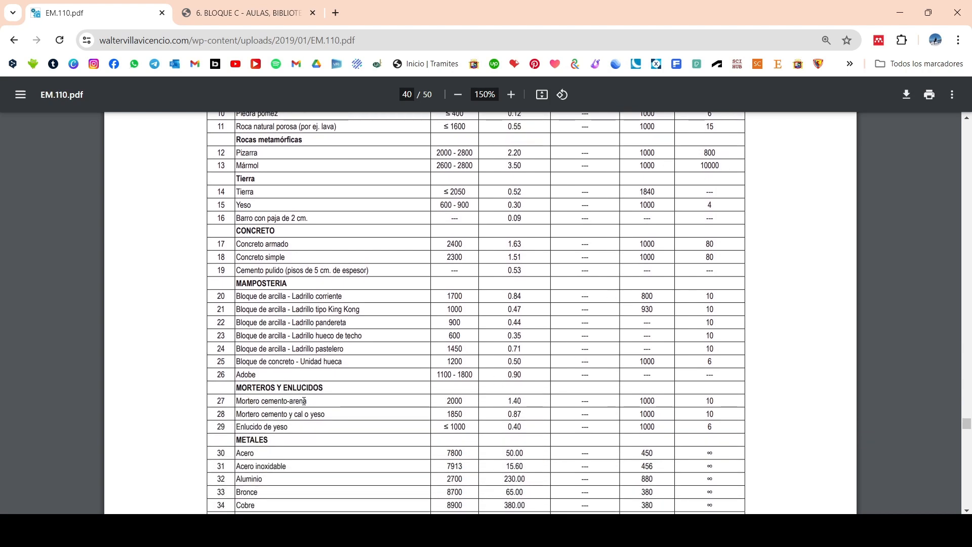
{"action": "scroll", "coordinate": [458, 400], "scroll_direction": "up", "scroll_amount": 4}
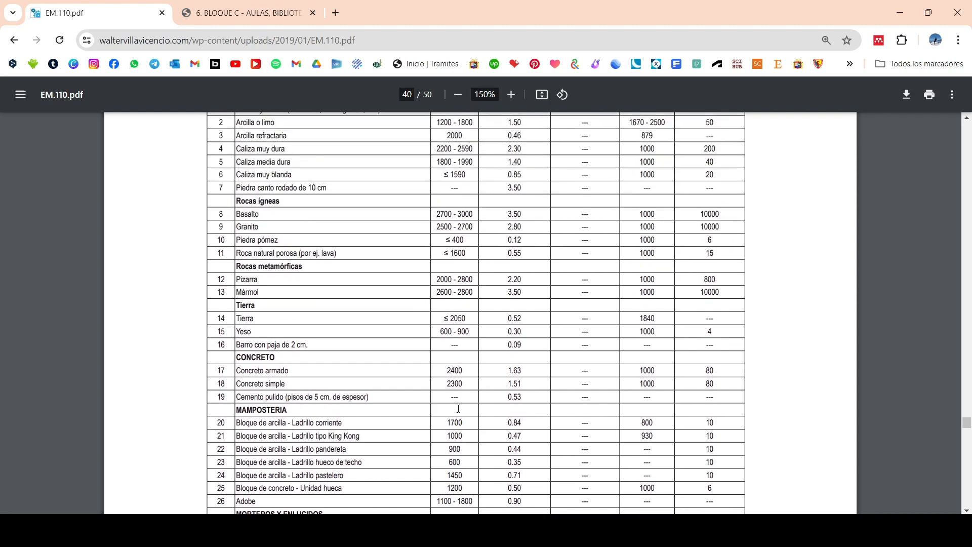
{"action": "scroll", "coordinate": [459, 408], "scroll_direction": "down", "scroll_amount": 4}
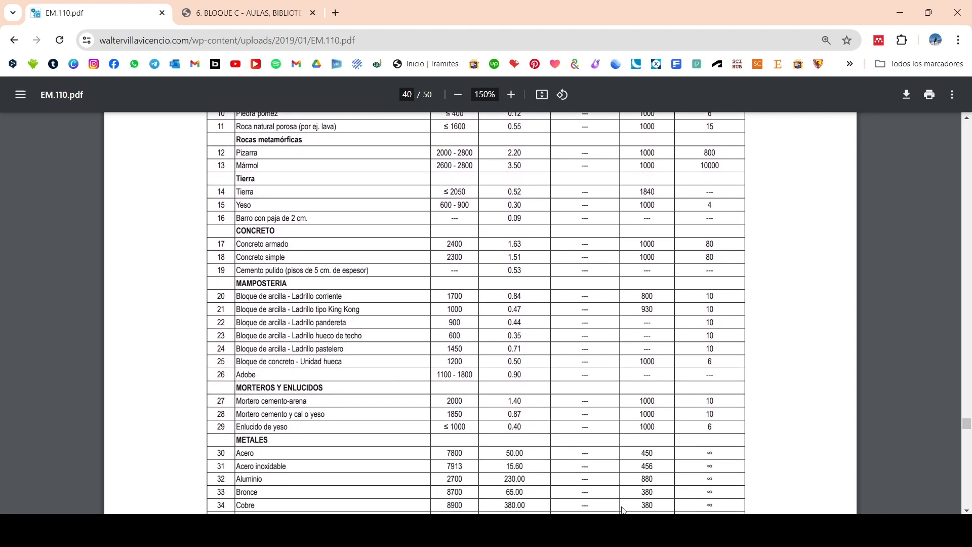
Return to DesignBuilder and set the TARRAJEO material's density to 2000 kg/m3.
{"action": "left_click", "coordinate": [598, 426]}
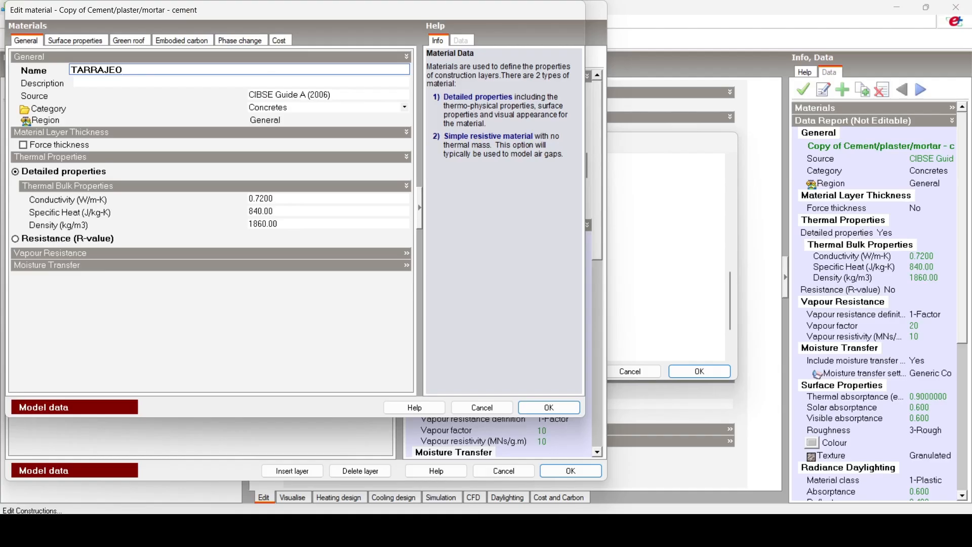
{"action": "double_click", "coordinate": [269, 225]}
{"action": "type", "text": "2000"}
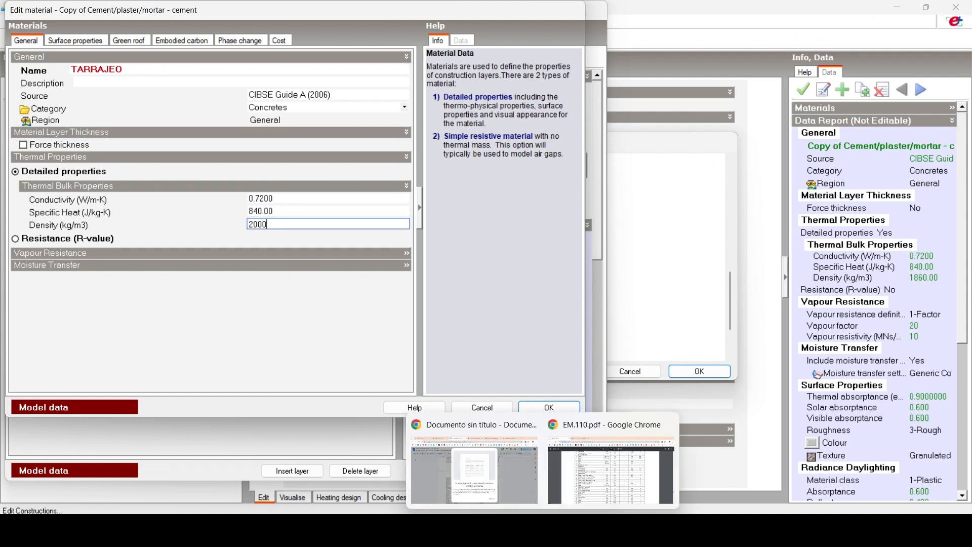
Check the Mortero cemento-arena row in the EM.110 PDF, then set TARRAJEO's specific heat to 1000 J/kg-K and conductivity to 1.40 W/m-K.
{"action": "left_click", "coordinate": [602, 421]}
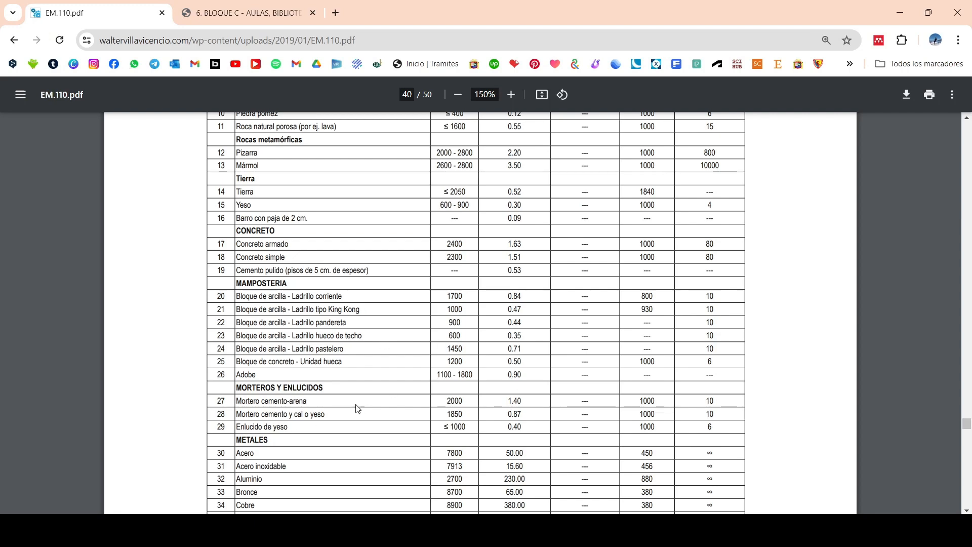
{"action": "scroll", "coordinate": [653, 411], "scroll_direction": "up", "scroll_amount": 3}
{"action": "scroll", "coordinate": [655, 410], "scroll_direction": "up", "scroll_amount": 1}
{"action": "scroll", "coordinate": [653, 411], "scroll_direction": "down", "scroll_amount": 4}
{"action": "left_click_drag", "start_coordinate": [660, 396], "coordinate": [625, 399]}
{"action": "left_click_drag", "start_coordinate": [529, 398], "coordinate": [510, 398]}
{"action": "key", "text": "alt+Tab"}
{"action": "left_click", "coordinate": [282, 212]}
{"action": "double_click", "coordinate": [282, 212]}
{"action": "type", "text": "1000"}
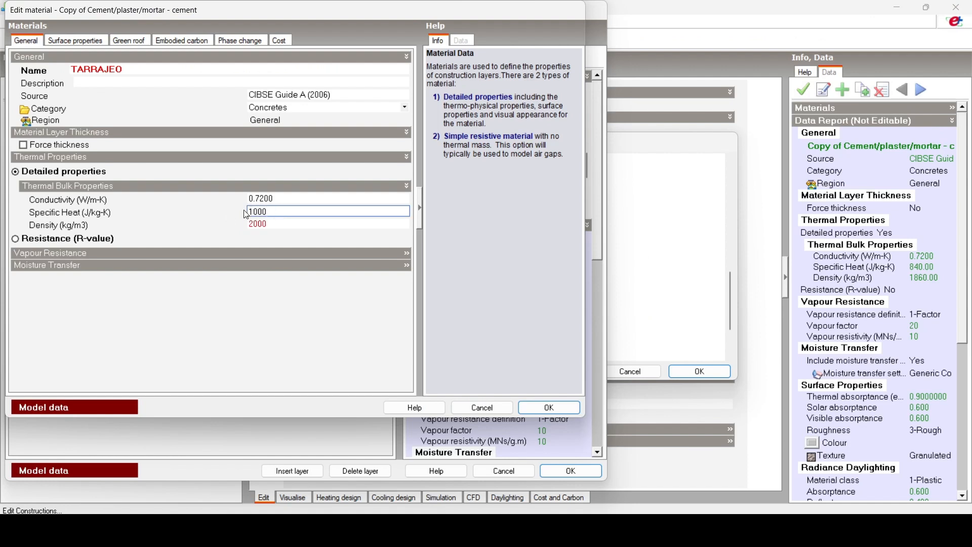
{"action": "left_click", "coordinate": [220, 196]}
{"action": "type", "text": "1.40"}
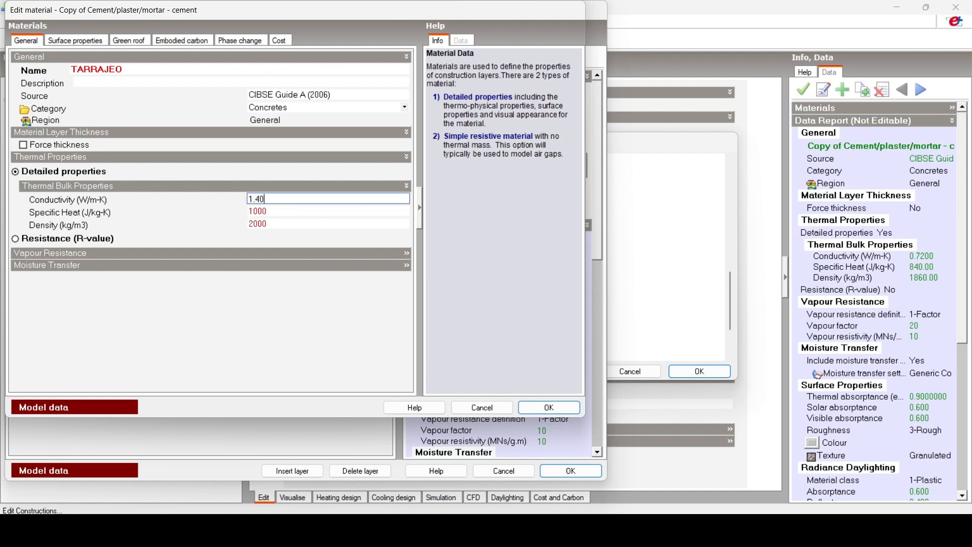
Save the TARRAJEO material, assign it to the outermost layer, and set that layer's thickness to 0.015 m.
{"action": "left_click", "coordinate": [571, 411]}
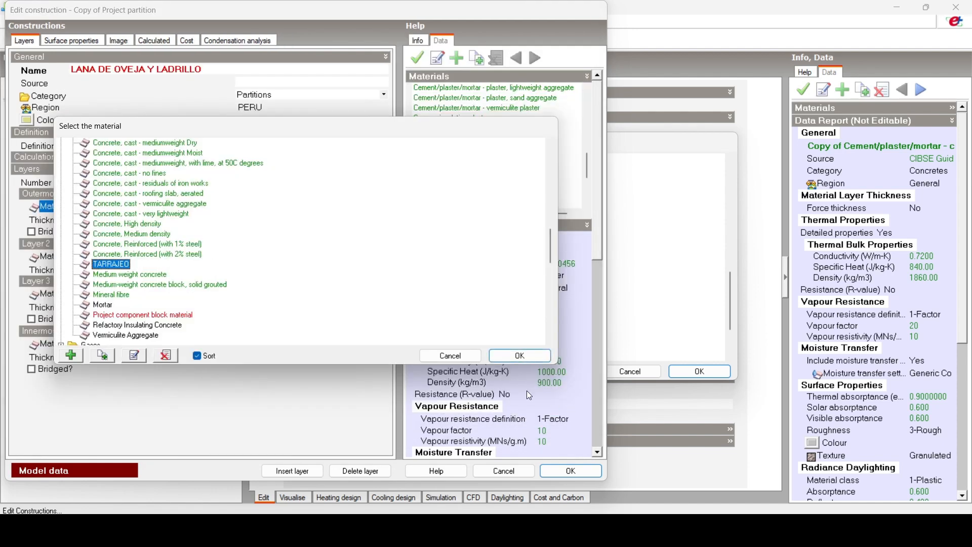
{"action": "left_click", "coordinate": [523, 357]}
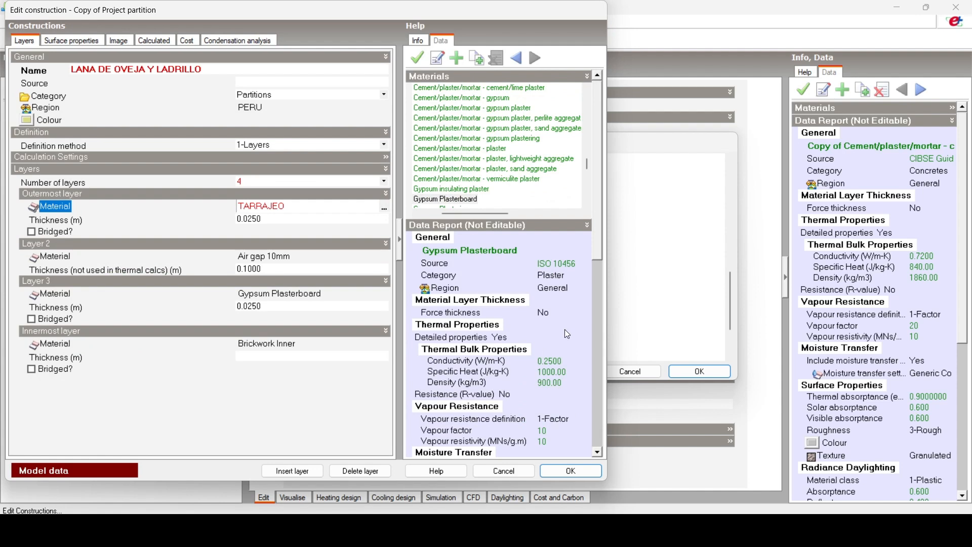
{"action": "left_click", "coordinate": [229, 217]}
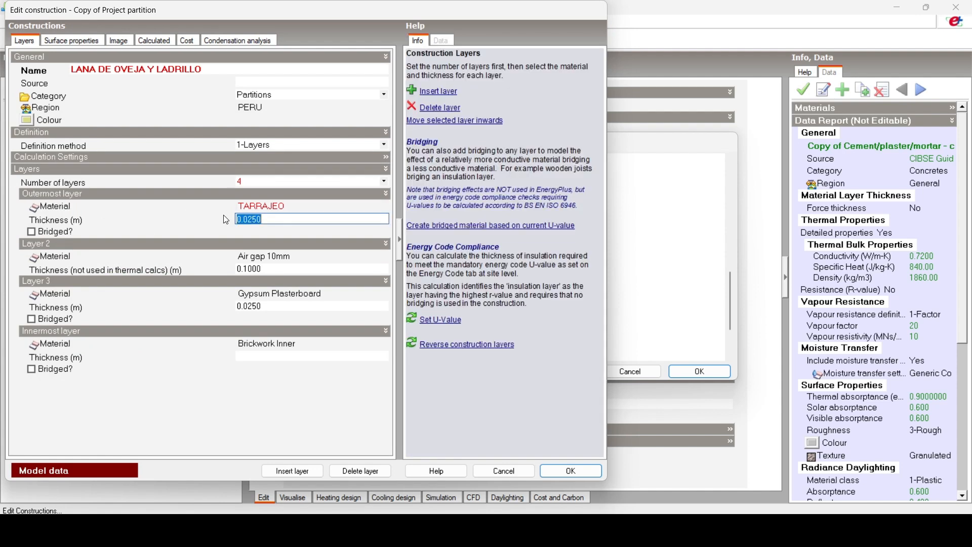
{"action": "type", "text": "0.015"}
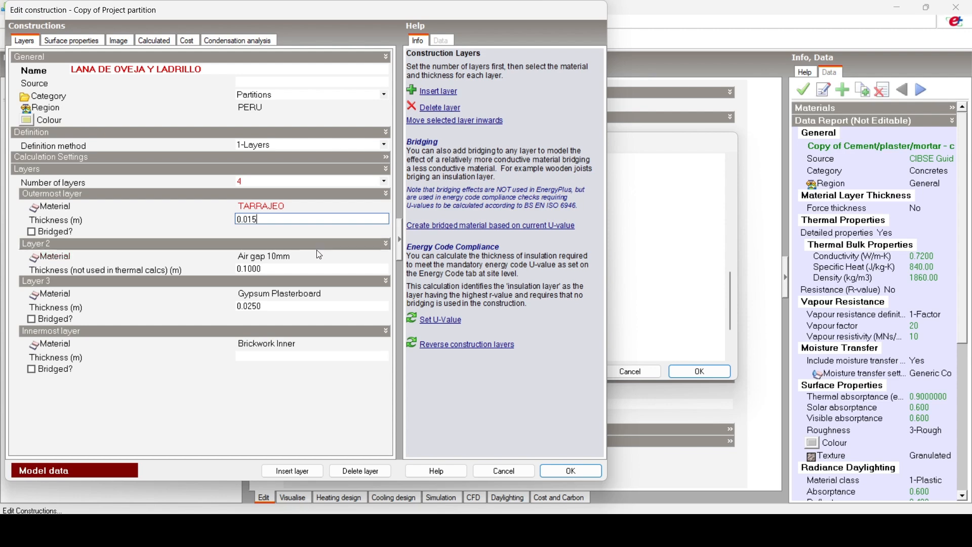
Choose a material for Layer 2 by duplicating Brick from Brick and blockwork and renaming the copy LADRILLO.
{"action": "left_click", "coordinate": [347, 258]}
{"action": "left_click", "coordinate": [385, 260]}
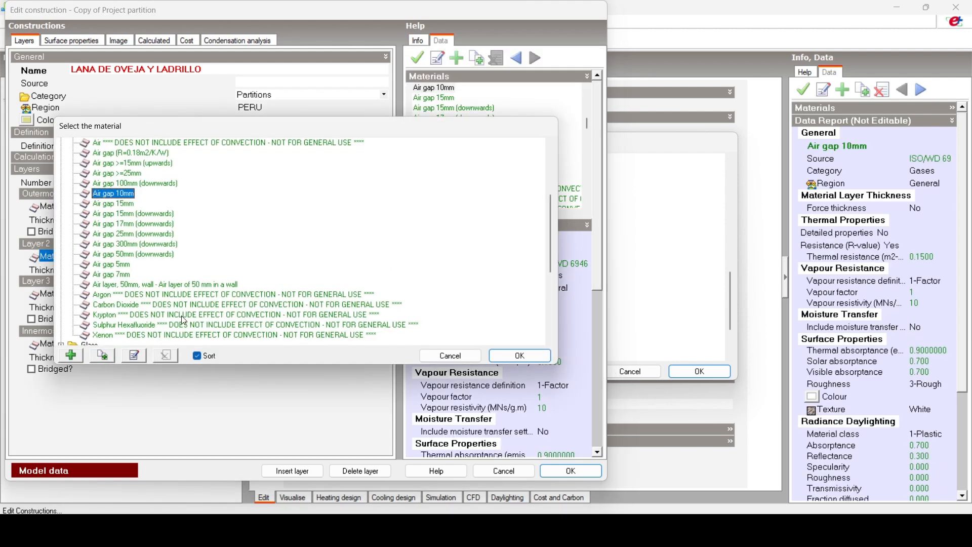
{"action": "scroll", "coordinate": [181, 310], "scroll_direction": "up", "scroll_amount": 4}
{"action": "left_click", "coordinate": [62, 205]}
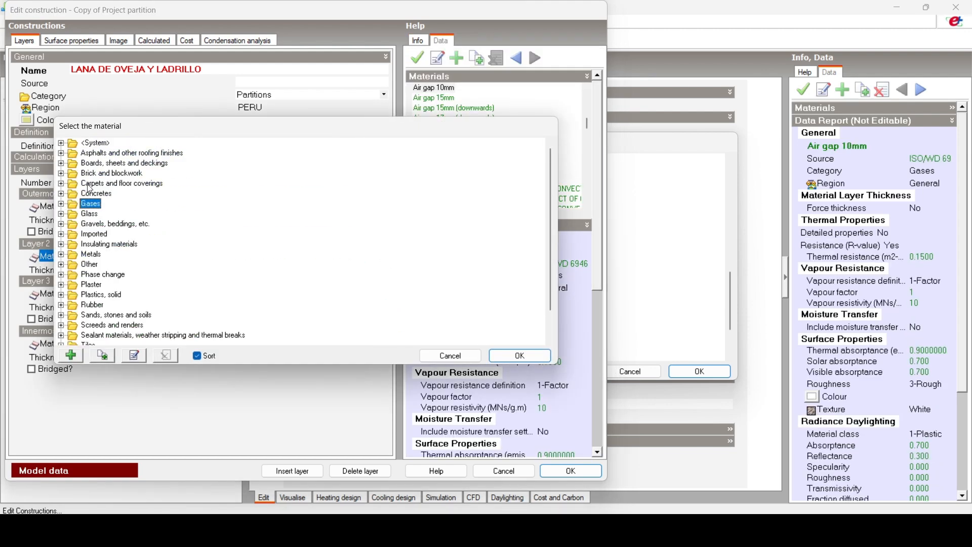
{"action": "left_click", "coordinate": [61, 173]}
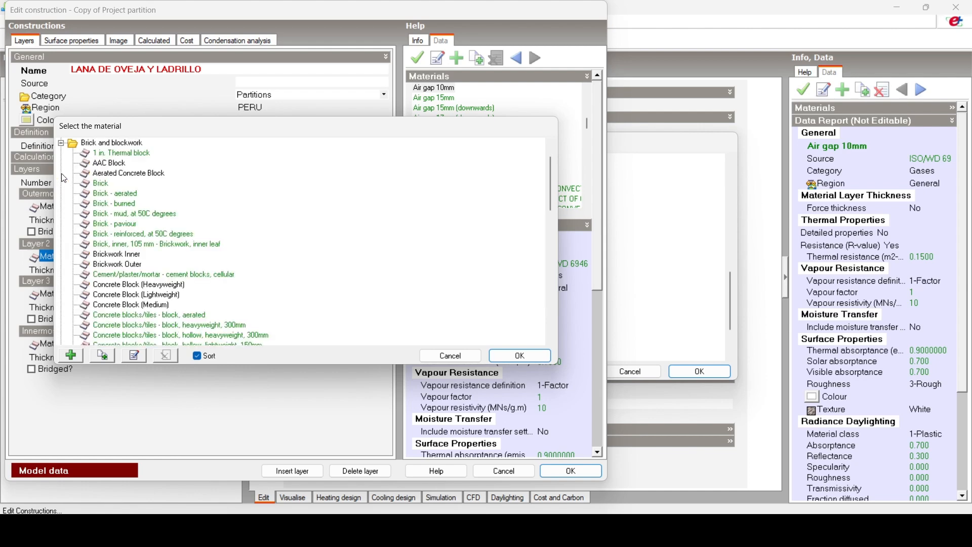
{"action": "left_click", "coordinate": [103, 183]}
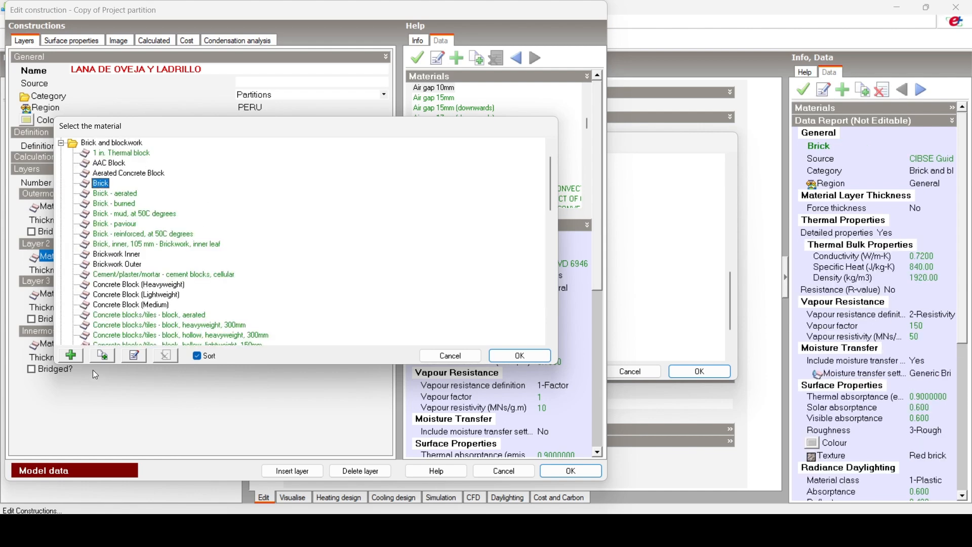
{"action": "left_click", "coordinate": [104, 354]}
{"action": "left_click", "coordinate": [139, 355]}
{"action": "type", "text": "LADRILLO"}
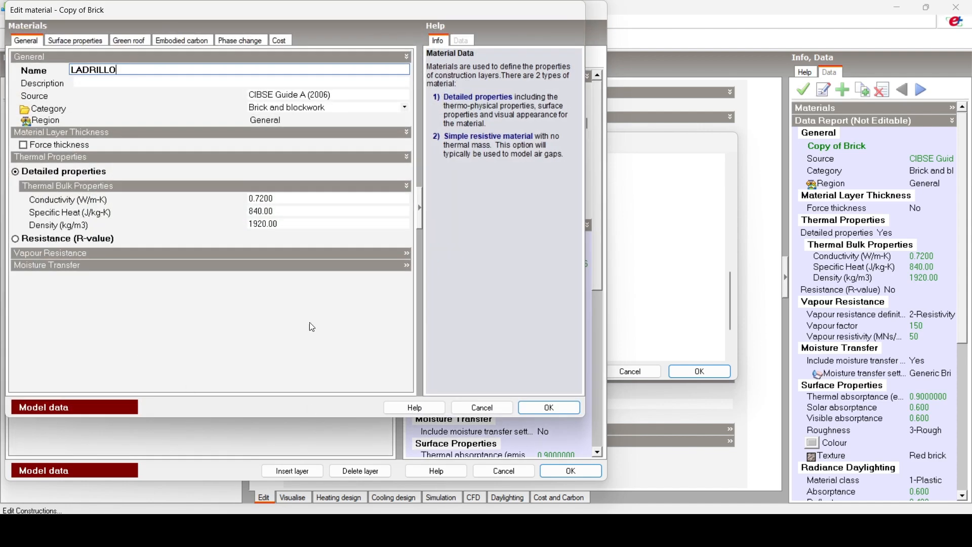
Switch to the EM.110 PDF in Chrome and look up the Bloque de arcilla - Ladrillo corriente row for the brick's density.
{"action": "left_click", "coordinate": [269, 199]}
{"action": "mouse_move", "coordinate": [548, 526]}
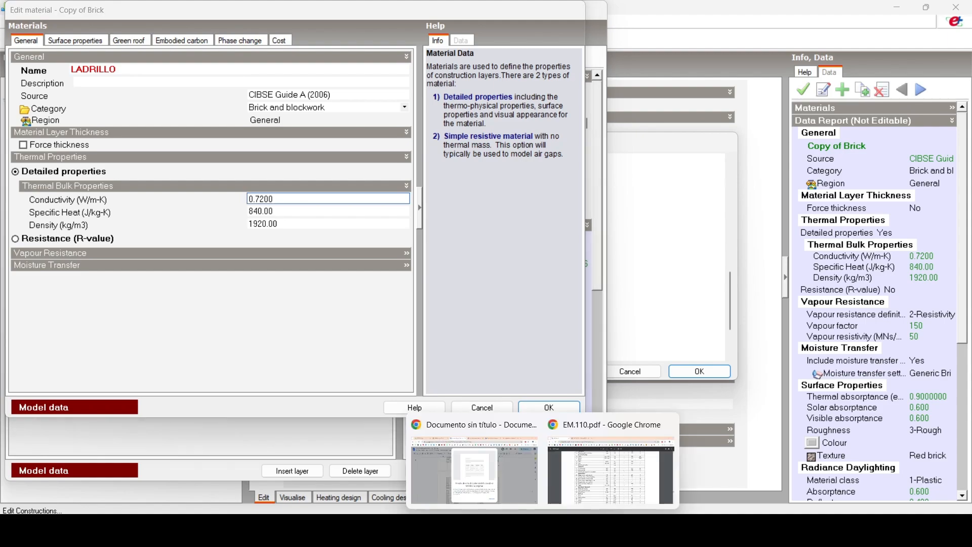
{"action": "left_click", "coordinate": [631, 475]}
{"action": "scroll", "coordinate": [407, 340], "scroll_direction": "down", "scroll_amount": 1}
{"action": "scroll", "coordinate": [410, 342], "scroll_direction": "down", "scroll_amount": 4}
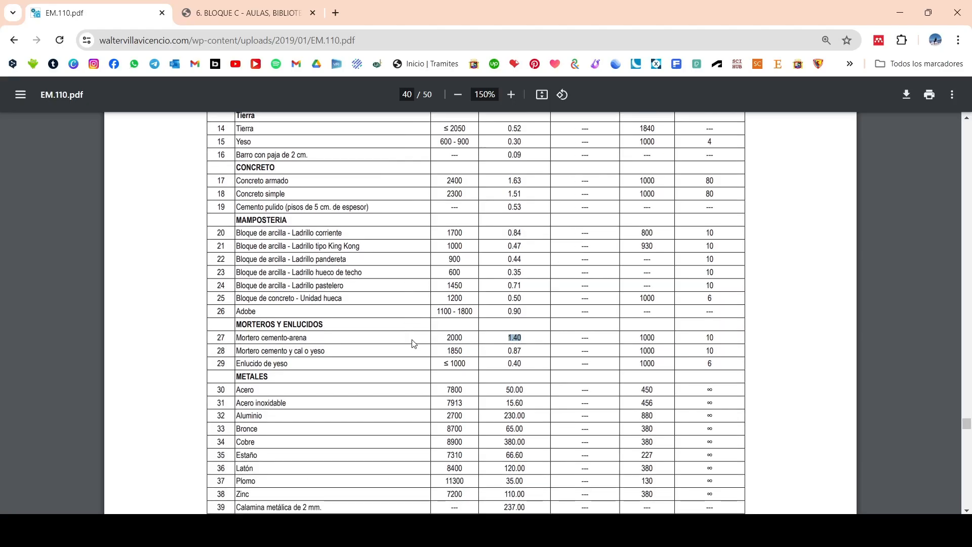
{"action": "scroll", "coordinate": [412, 342], "scroll_direction": "up", "scroll_amount": 7}
{"action": "scroll", "coordinate": [414, 343], "scroll_direction": "up", "scroll_amount": 2}
{"action": "scroll", "coordinate": [414, 344], "scroll_direction": "down", "scroll_amount": 2}
{"action": "scroll", "coordinate": [413, 342], "scroll_direction": "down", "scroll_amount": 2}
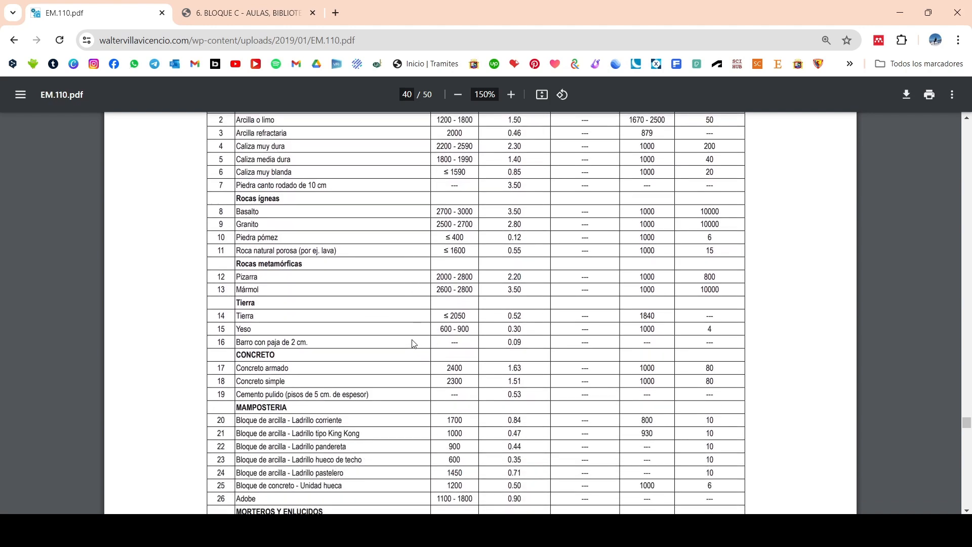
{"action": "left_click_drag", "start_coordinate": [351, 358], "coordinate": [240, 359]}
{"action": "left_click", "coordinate": [372, 369]}
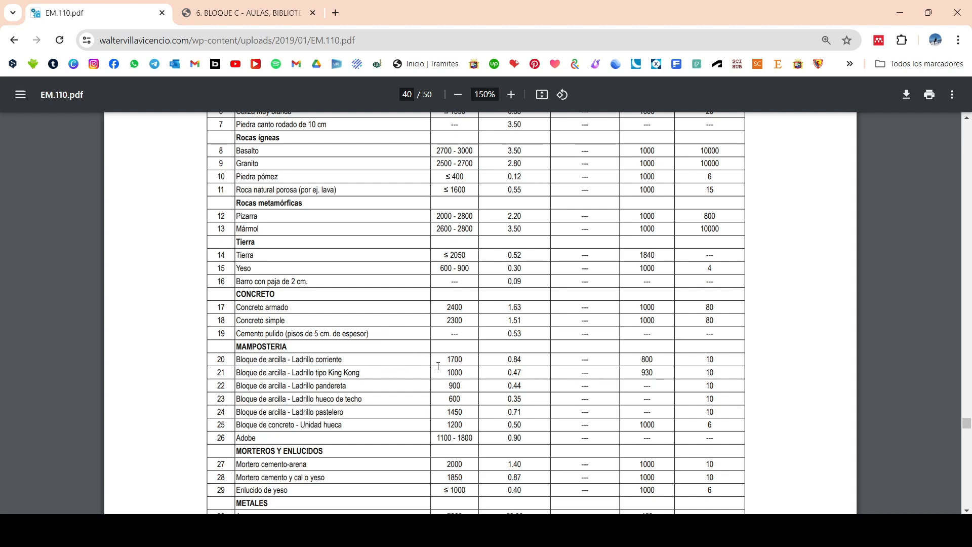
{"action": "scroll", "coordinate": [454, 388], "scroll_direction": "up", "scroll_amount": 1}
{"action": "double_click", "coordinate": [455, 422]}
{"action": "scroll", "coordinate": [463, 420], "scroll_direction": "up", "scroll_amount": 2}
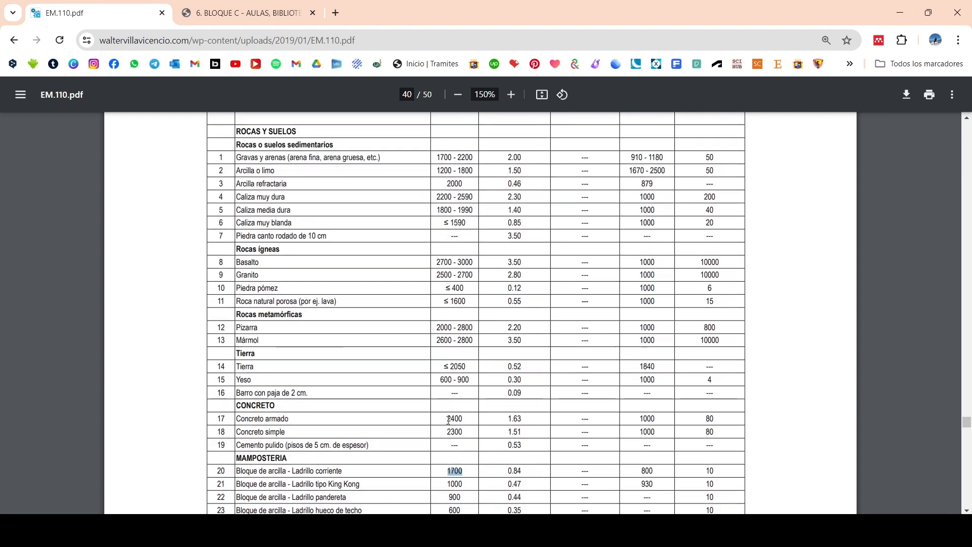
{"action": "scroll", "coordinate": [462, 419], "scroll_direction": "down", "scroll_amount": 2}
{"action": "left_click", "coordinate": [461, 421]}
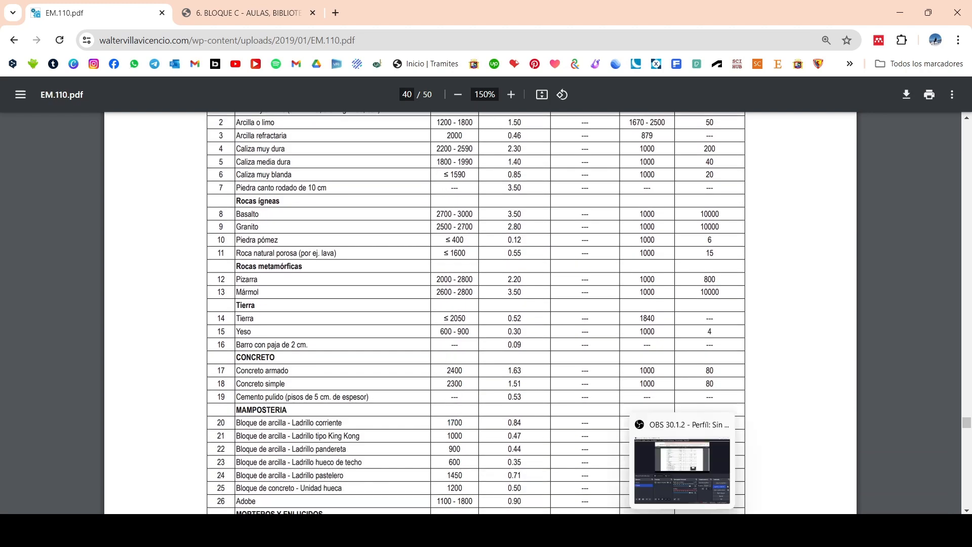
Return to DesignBuilder and set the LADRILLO material's density to 1700 kg/m3.
{"action": "left_click", "coordinate": [707, 529]}
{"action": "left_click", "coordinate": [246, 224]}
{"action": "type", "text": "1700"}
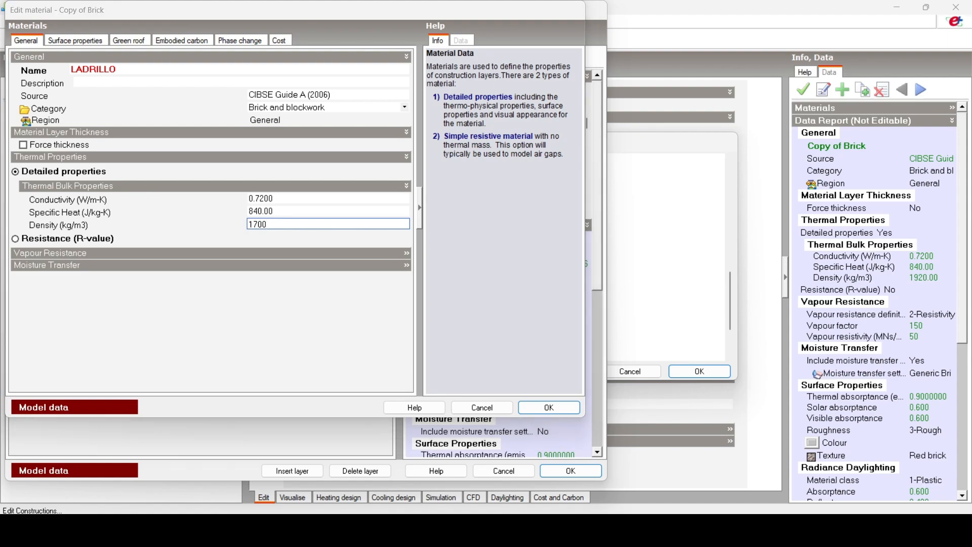
Check the Ladrillo corriente row in the EM.110 PDF, and set LADRILLO's specific heat to 800 J/kg-K and conductivity to 0.84 W/m-K.
{"action": "mouse_move", "coordinate": [544, 529]}
{"action": "left_click", "coordinate": [617, 481]}
{"action": "scroll", "coordinate": [522, 379], "scroll_direction": "down", "scroll_amount": 5}
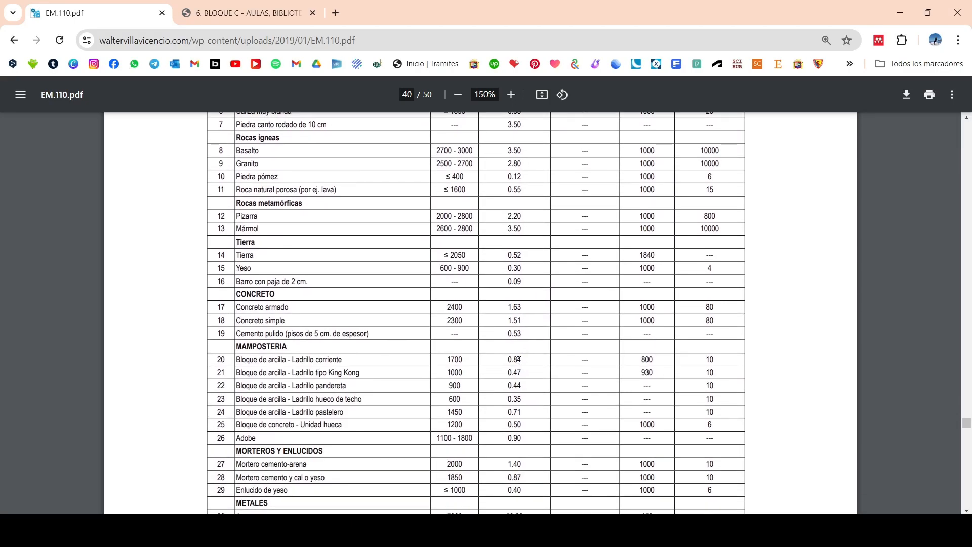
{"action": "left_click_drag", "start_coordinate": [641, 359], "coordinate": [668, 363]}
{"action": "key", "text": "alt+Tab"}
{"action": "left_click", "coordinate": [276, 209]}
{"action": "double_click", "coordinate": [277, 209]}
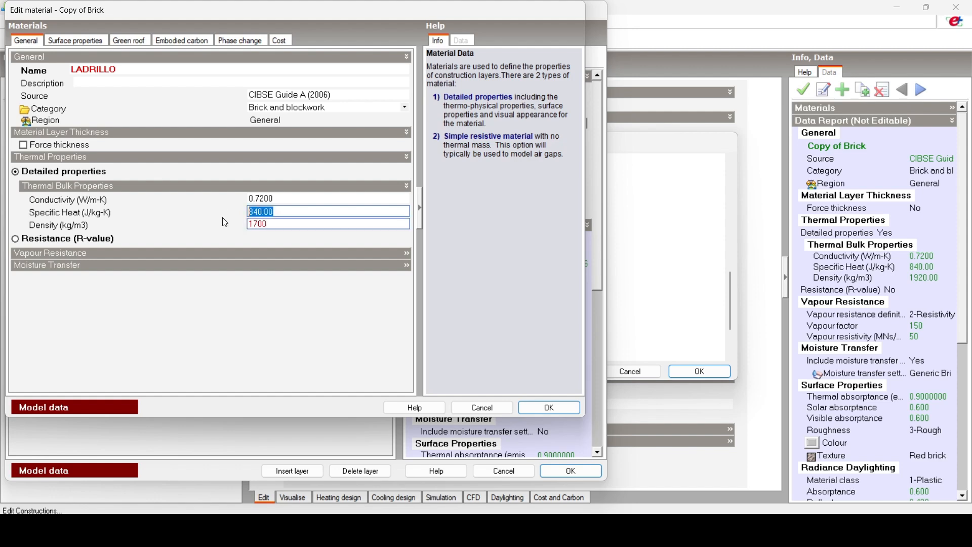
{"action": "type", "text": "800"}
{"action": "left_click_drag", "start_coordinate": [277, 200], "coordinate": [228, 205]}
{"action": "type", "text": "0.84"}
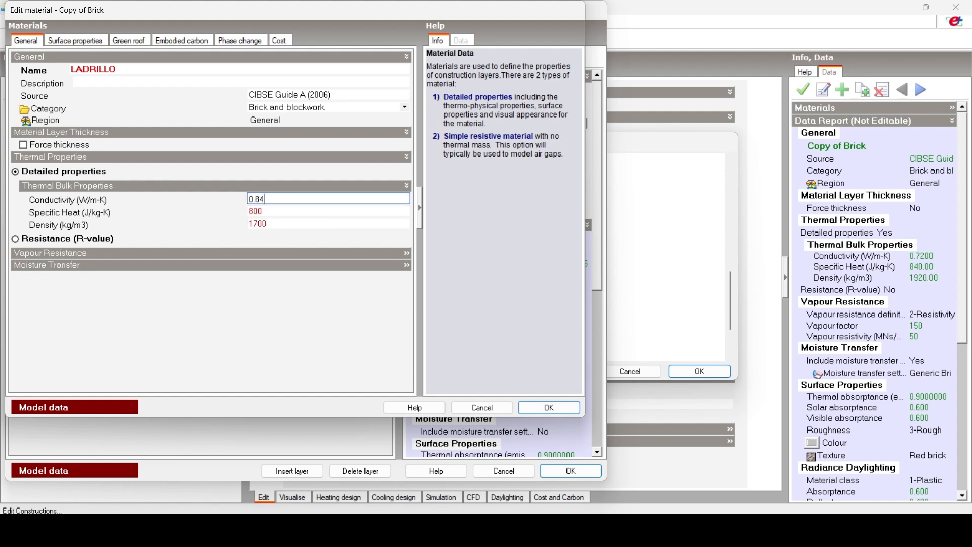
Save the LADRILLO material, assign it to Layer 2, and set that layer's thickness to 0.13 m.
{"action": "left_click", "coordinate": [556, 406]}
{"action": "left_click", "coordinate": [526, 356]}
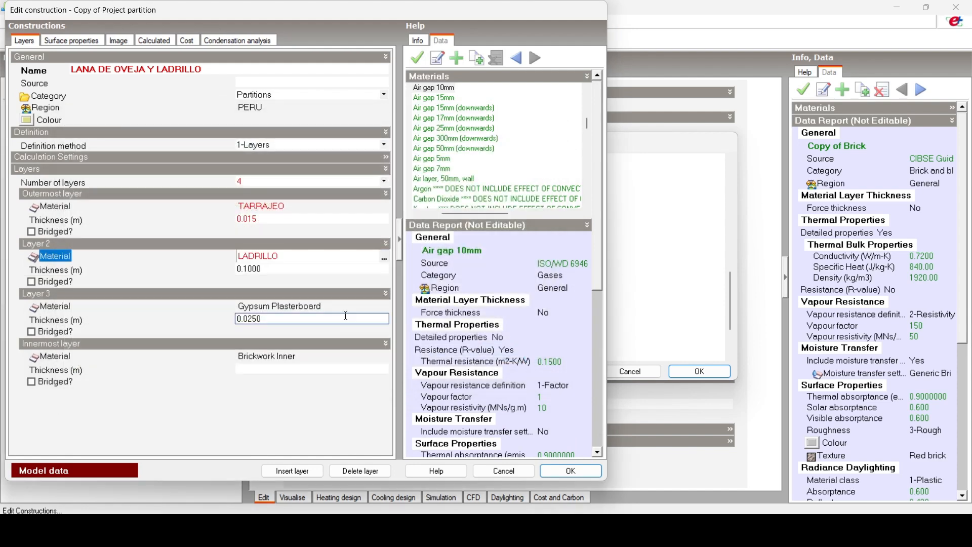
{"action": "left_click", "coordinate": [232, 269]}
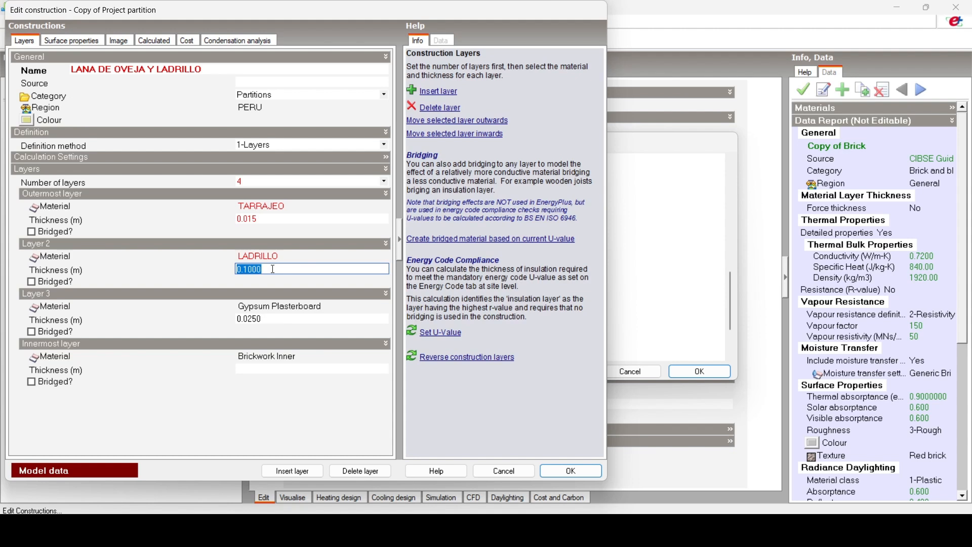
{"action": "type", "text": "0.13"}
For Layer 3, duplicate the 1.0 in. depth Wood framing, R-3.8 Insulation material from Insulating materials and rename the copy LANA DE OVEJA.
{"action": "left_click", "coordinate": [385, 307]}
{"action": "left_click", "coordinate": [386, 307]}
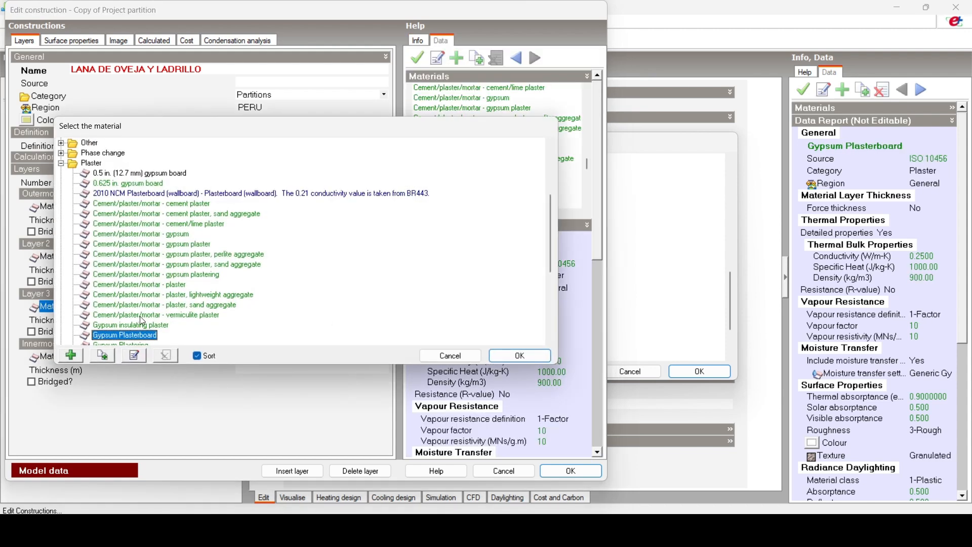
{"action": "left_click", "coordinate": [61, 164]}
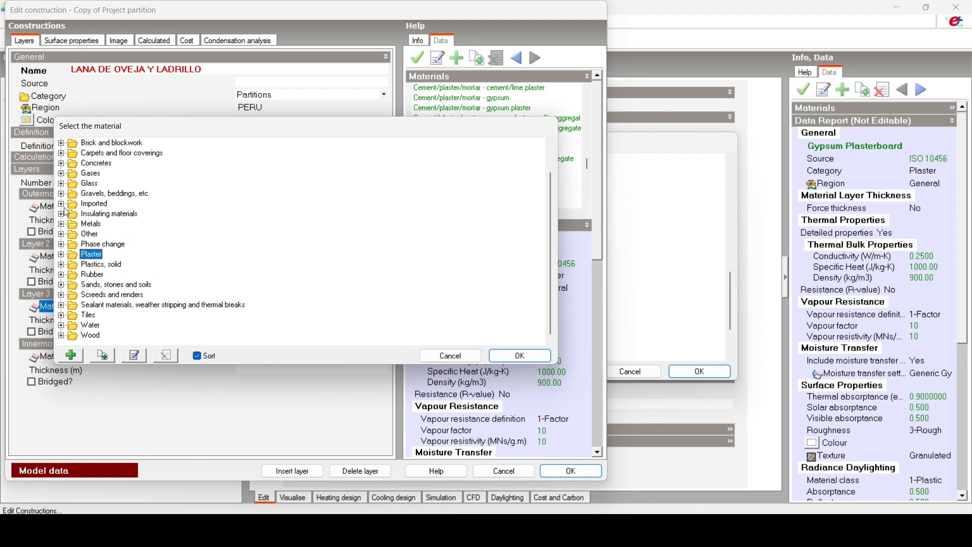
{"action": "left_click", "coordinate": [63, 221]}
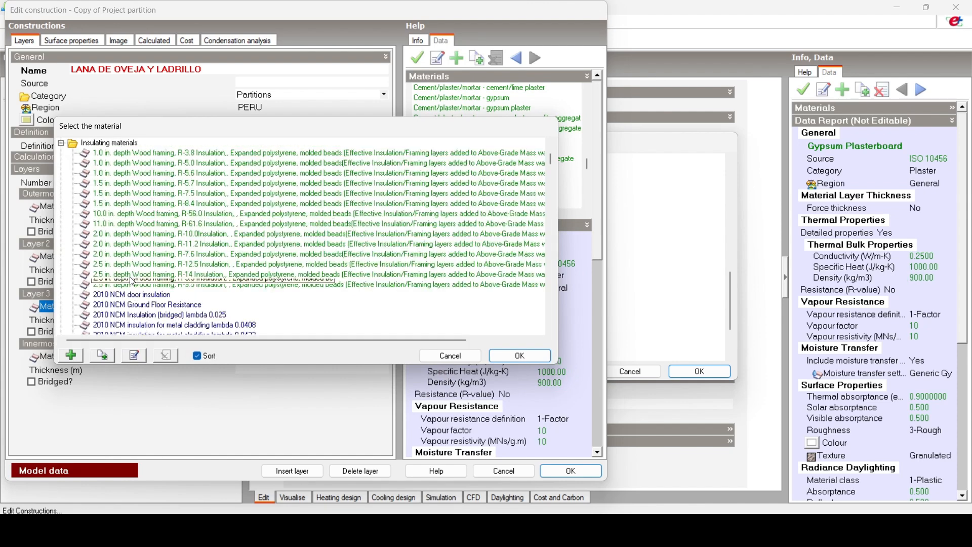
{"action": "left_click", "coordinate": [115, 152]}
{"action": "left_click", "coordinate": [102, 356]}
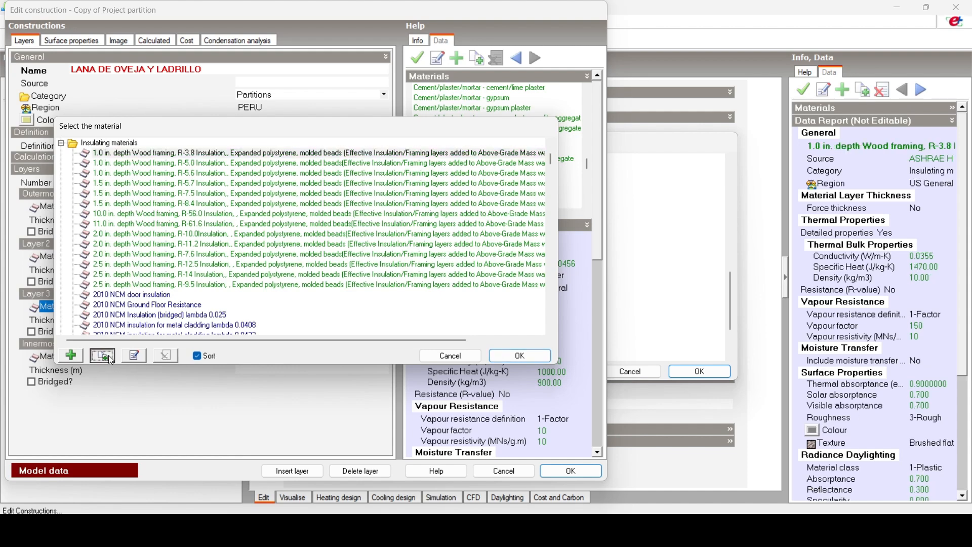
{"action": "left_click", "coordinate": [134, 355]}
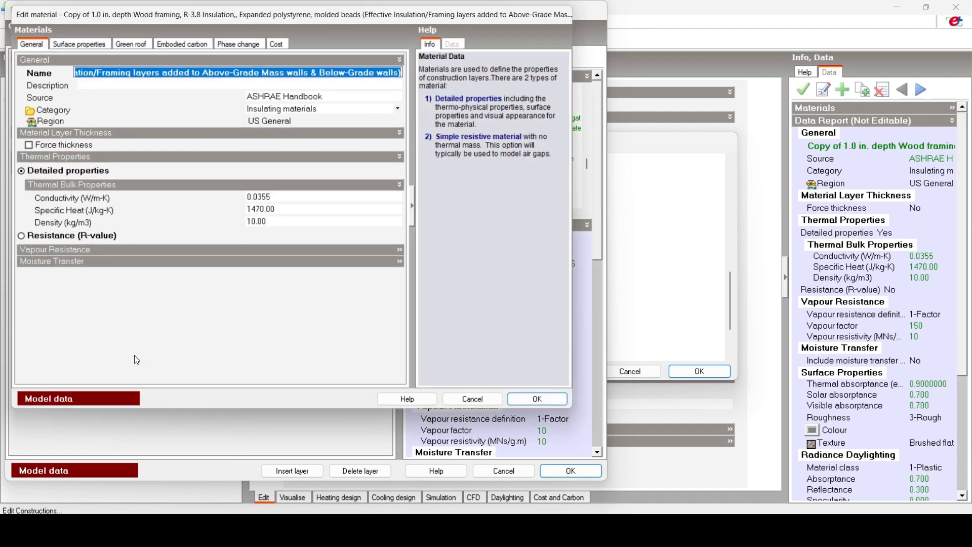
{"action": "type", "text": "LANA DE OVEJA"}
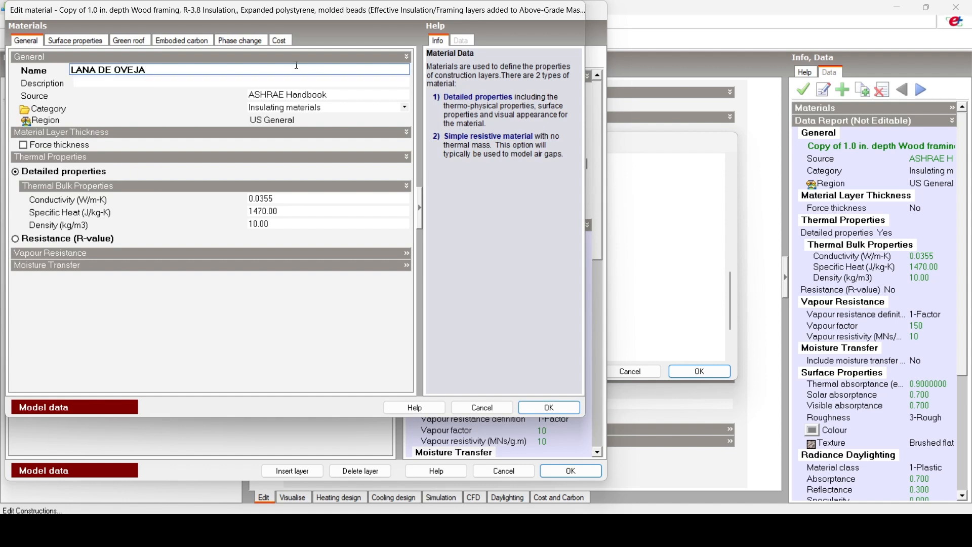
Set LANA DE OVEJA's conductivity to 0.042 W/m-K, specific heat to 1000 J/kg-K and density to 22 kg/m3.
{"action": "left_click", "coordinate": [303, 203]}
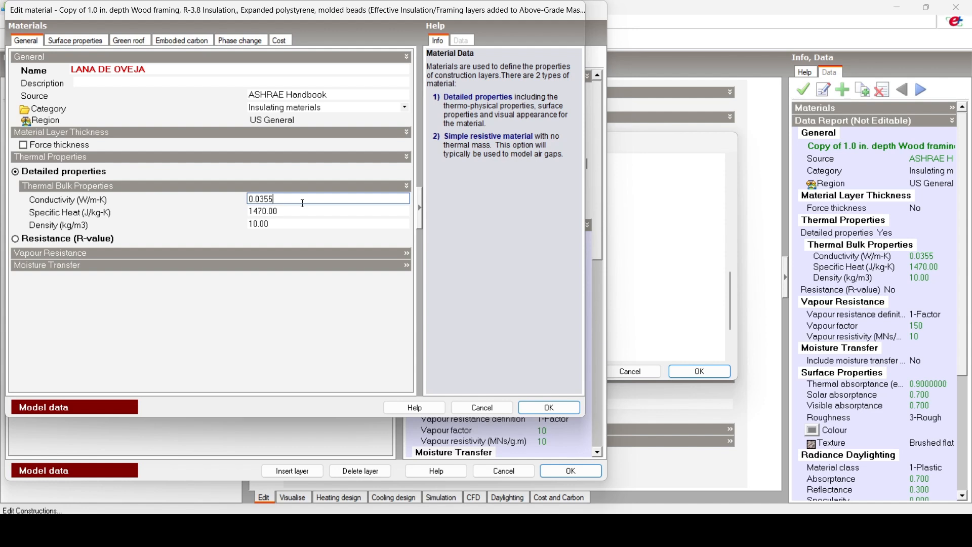
{"action": "key", "text": "BackSpace"}
{"action": "key", "text": "BackSpace"}
{"action": "key", "text": "BackSpace"}
{"action": "type", "text": "42"}
{"action": "key", "text": "Tab"}
{"action": "type", "text": "1000"}
{"action": "key", "text": "Tab"}
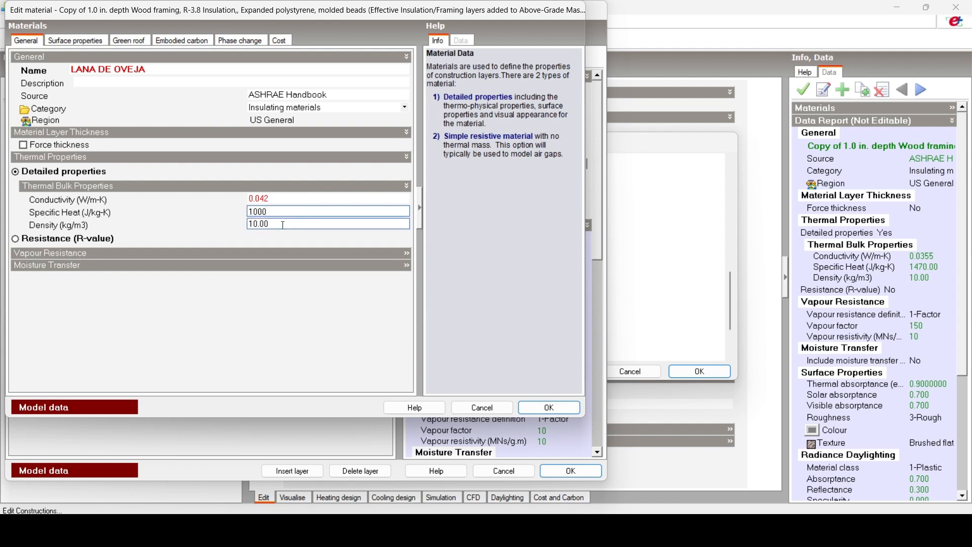
{"action": "type", "text": "22"}
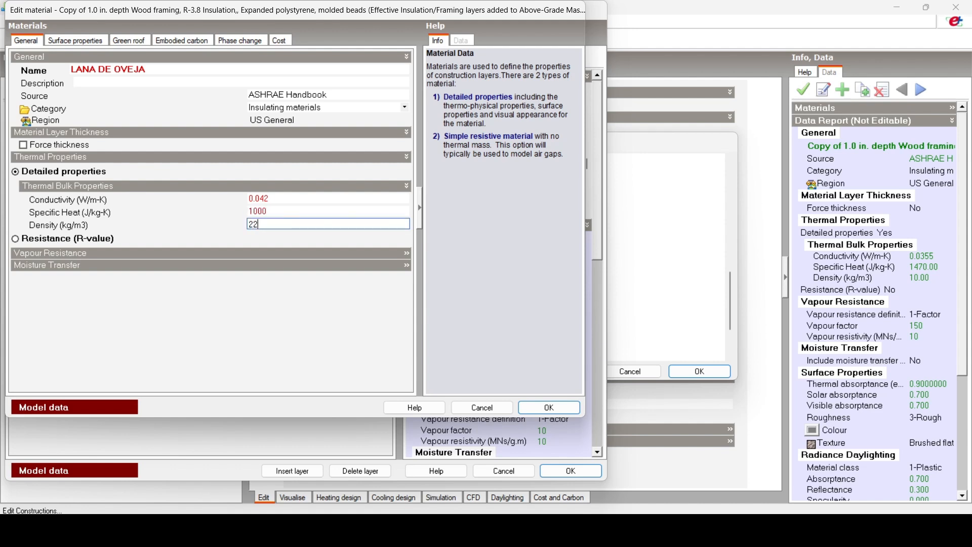
Save the LANA DE OVEJA material, assign it to Layer 3, and set that layer's thickness to 0.06 m.
{"action": "left_click", "coordinate": [560, 408]}
{"action": "left_click", "coordinate": [519, 357]}
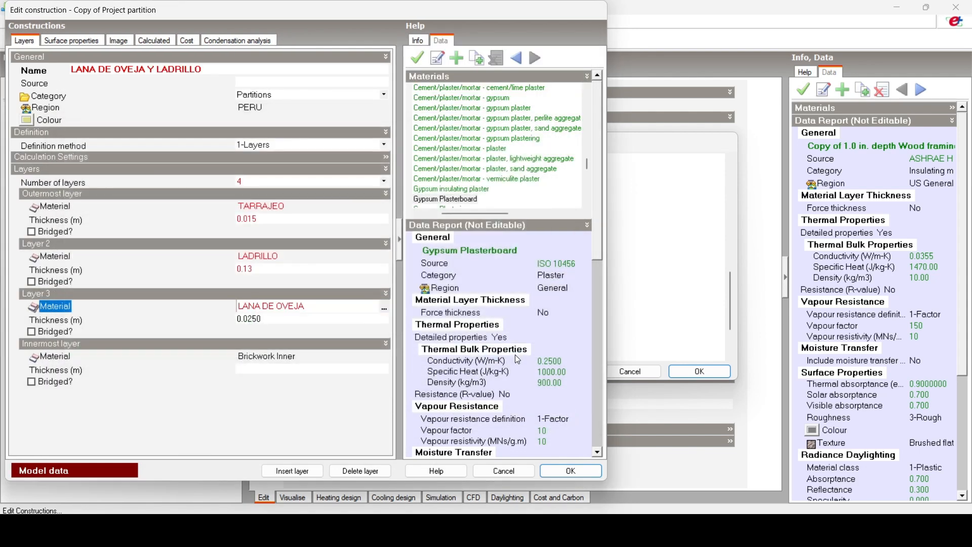
{"action": "left_click", "coordinate": [292, 322]}
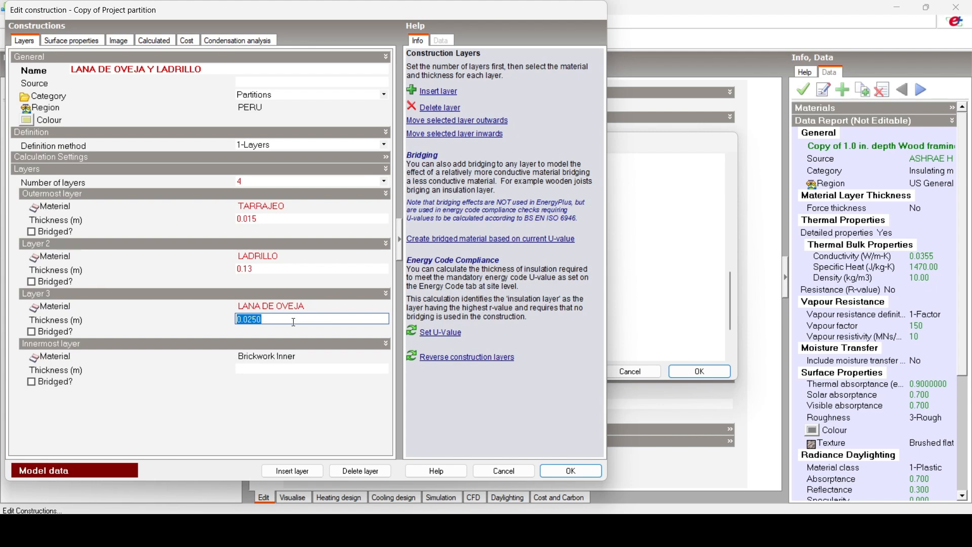
{"action": "type", "text": "0.06"}
For the innermost layer, duplicate Perlite Plasterboard from the Plaster materials and rename the copy FIBROCEMENTO.
{"action": "left_click", "coordinate": [326, 359]}
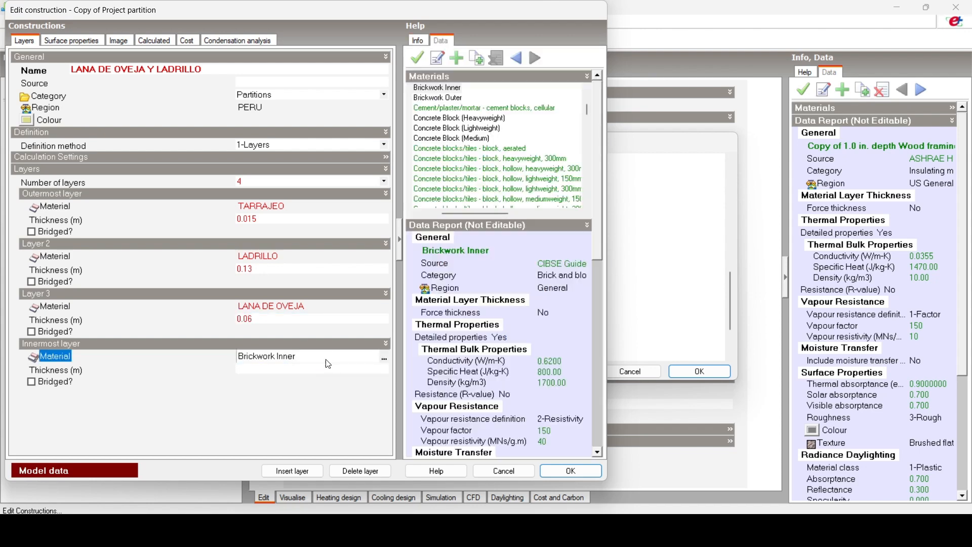
{"action": "left_click", "coordinate": [387, 360]}
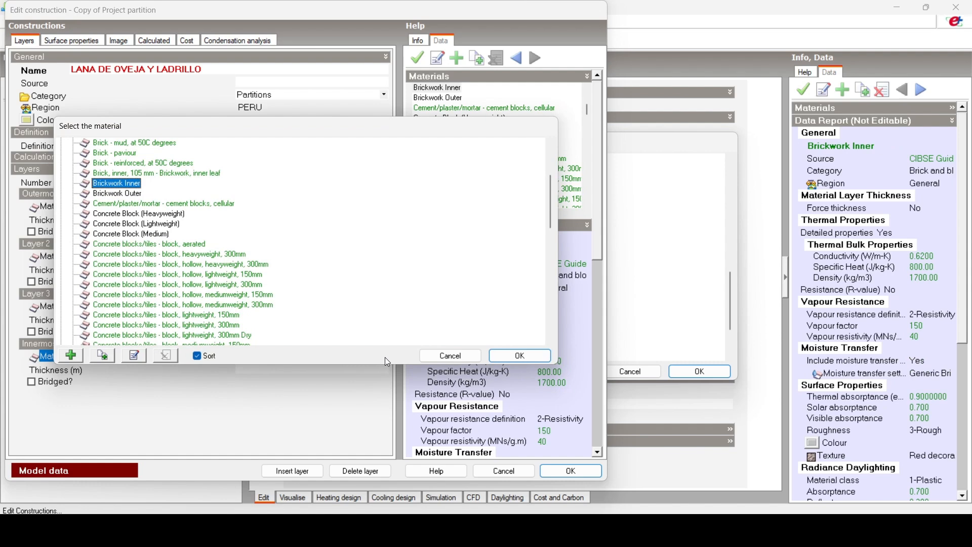
{"action": "scroll", "coordinate": [170, 185], "scroll_direction": "up", "scroll_amount": 3}
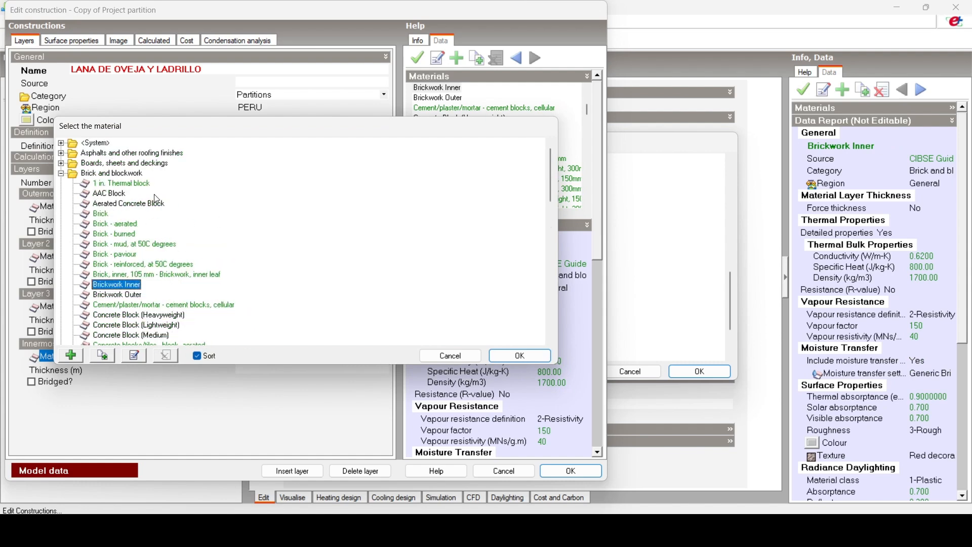
{"action": "left_click", "coordinate": [61, 173]}
{"action": "scroll", "coordinate": [210, 294], "scroll_direction": "down", "scroll_amount": 1}
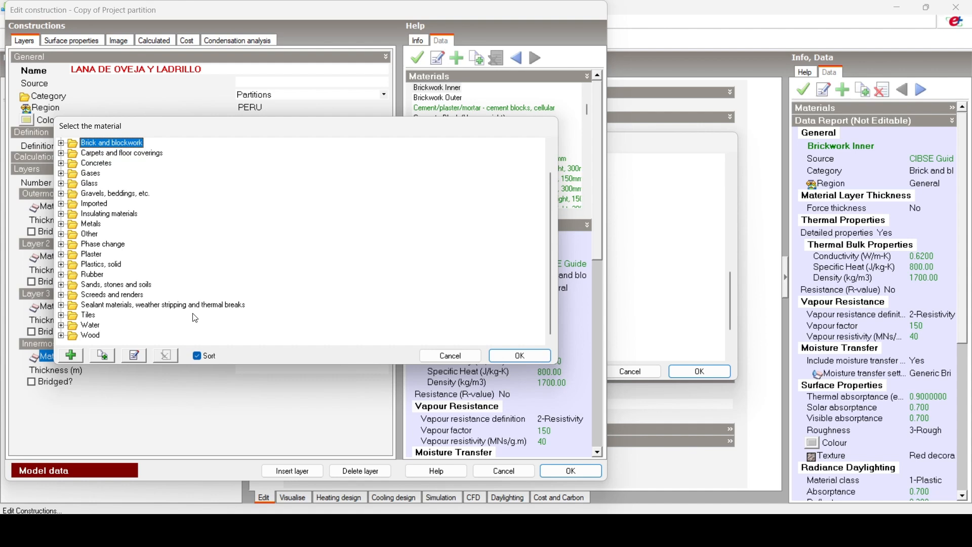
{"action": "scroll", "coordinate": [195, 317], "scroll_direction": "up", "scroll_amount": 1}
{"action": "scroll", "coordinate": [195, 318], "scroll_direction": "down", "scroll_amount": 1}
{"action": "left_click", "coordinate": [61, 254]}
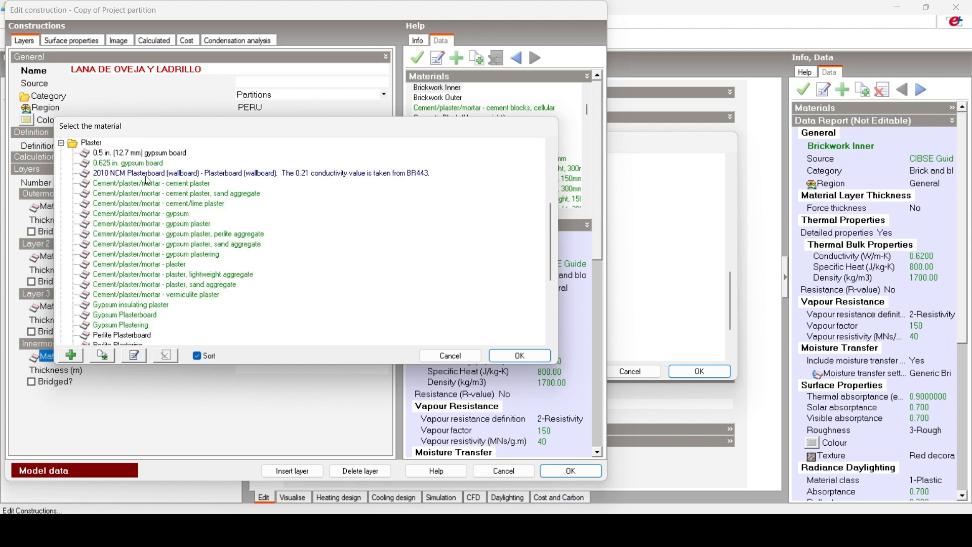
{"action": "left_click", "coordinate": [61, 143]}
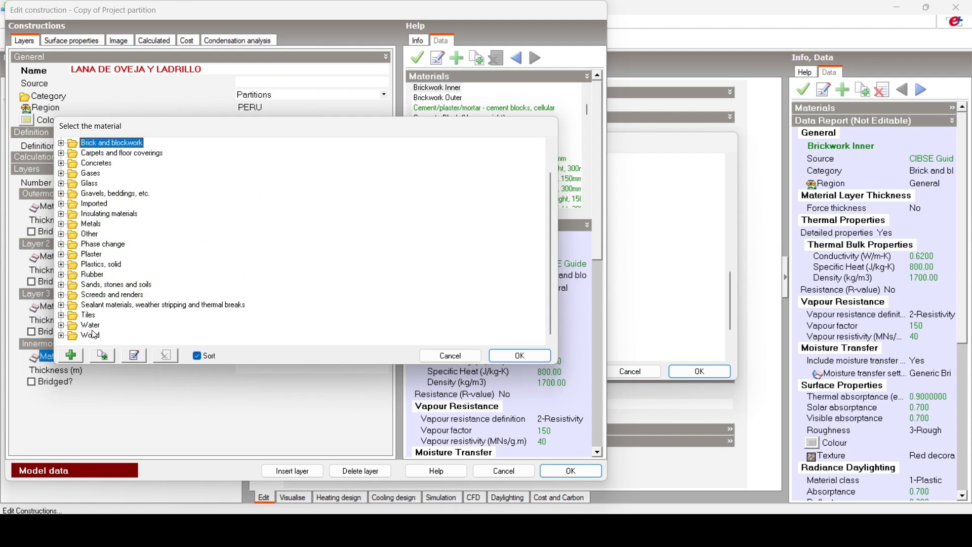
{"action": "left_click", "coordinate": [61, 256]}
{"action": "scroll", "coordinate": [119, 276], "scroll_direction": "down", "scroll_amount": 2}
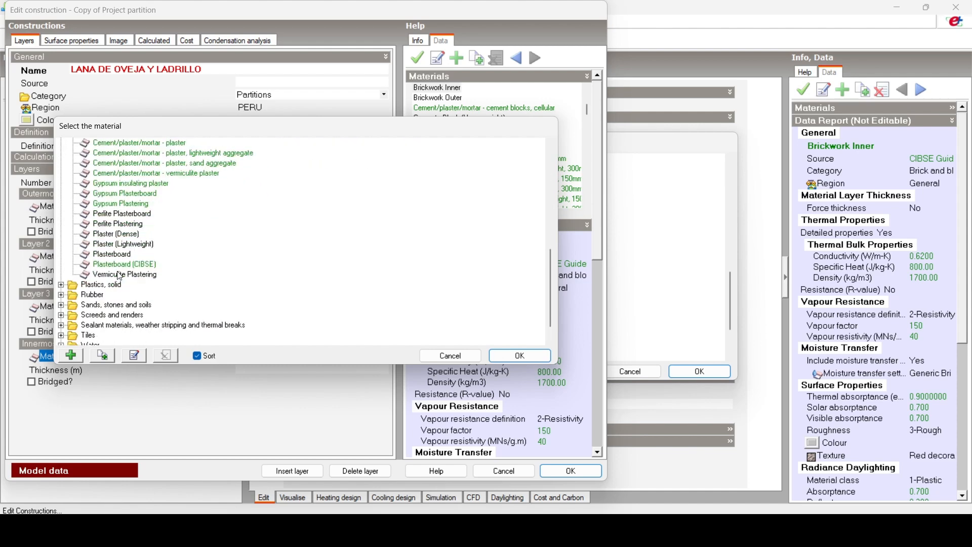
{"action": "left_click", "coordinate": [132, 214]}
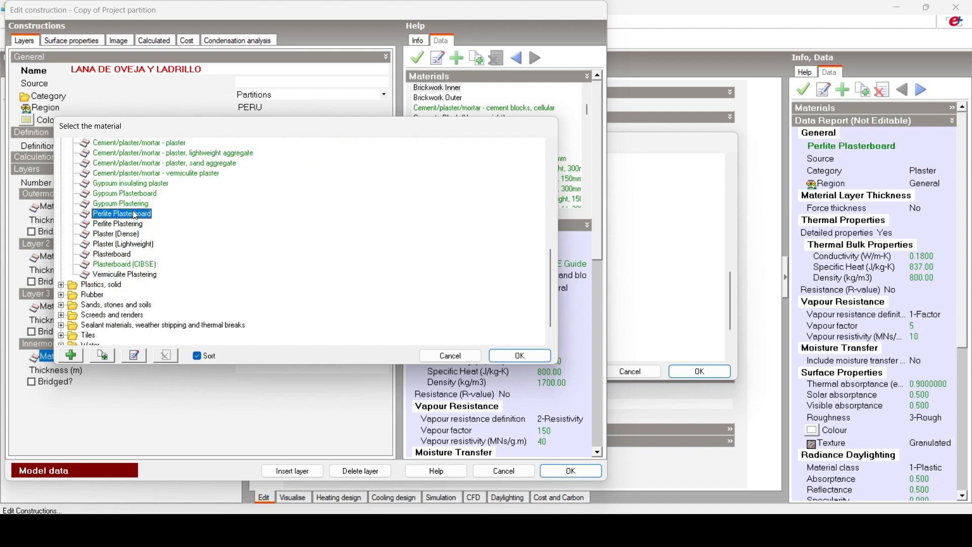
{"action": "left_click", "coordinate": [104, 356]}
{"action": "left_click", "coordinate": [134, 356]}
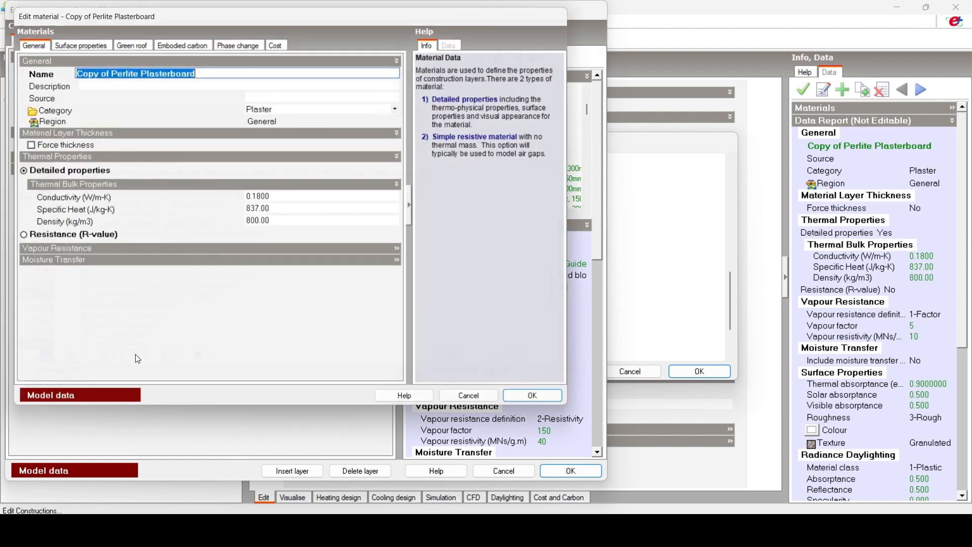
{"action": "type", "text": "F"}
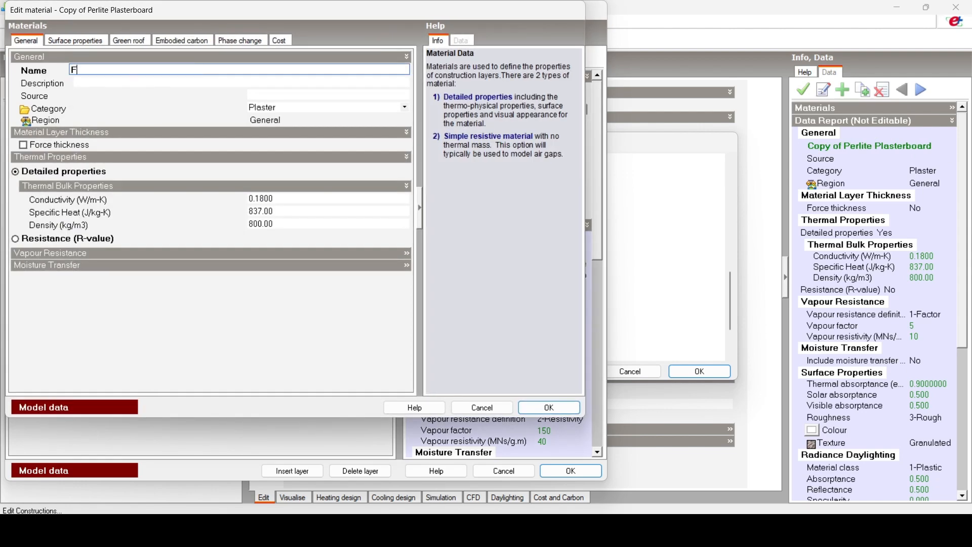
{"action": "type", "text": "IBROCEMENTO"}
Look up Panel fibrocemento in the EM.110 PDF's material table and set FIBROCEMENTO's density to 1000 kg/m3.
{"action": "left_click", "coordinate": [295, 198]}
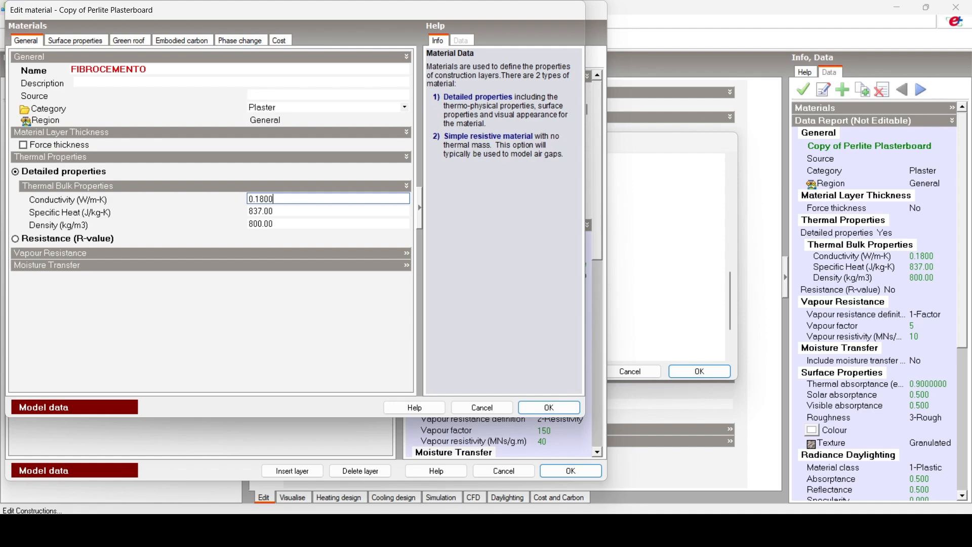
{"action": "mouse_move", "coordinate": [546, 530]}
{"action": "left_click", "coordinate": [601, 484]}
{"action": "scroll", "coordinate": [502, 302], "scroll_direction": "down", "scroll_amount": 6}
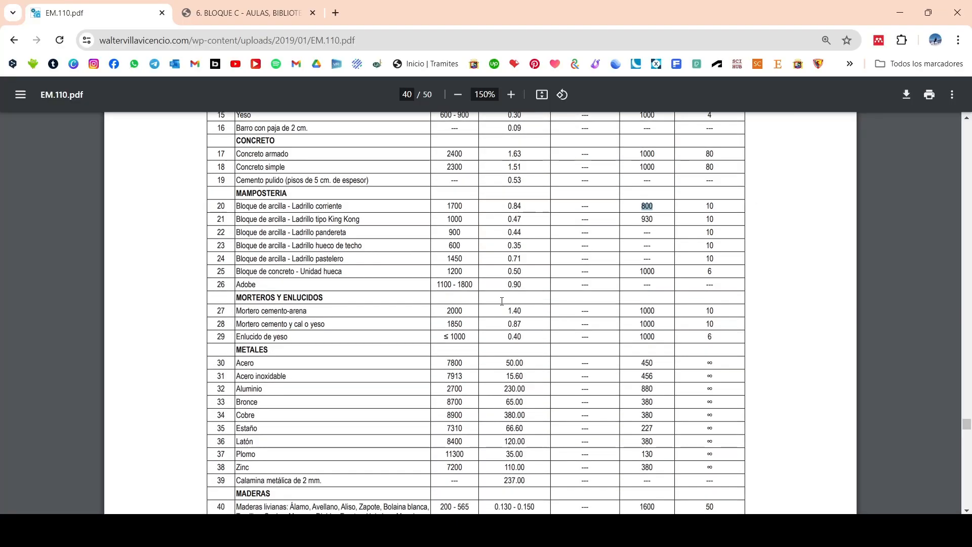
{"action": "scroll", "coordinate": [502, 301], "scroll_direction": "down", "scroll_amount": 15}
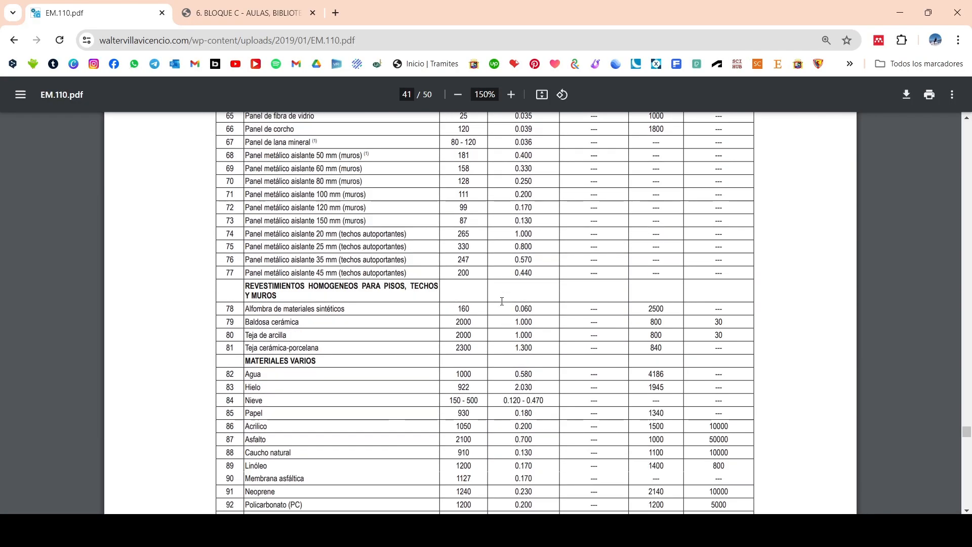
{"action": "scroll", "coordinate": [502, 301], "scroll_direction": "down", "scroll_amount": 3}
{"action": "scroll", "coordinate": [502, 301], "scroll_direction": "up", "scroll_amount": 5}
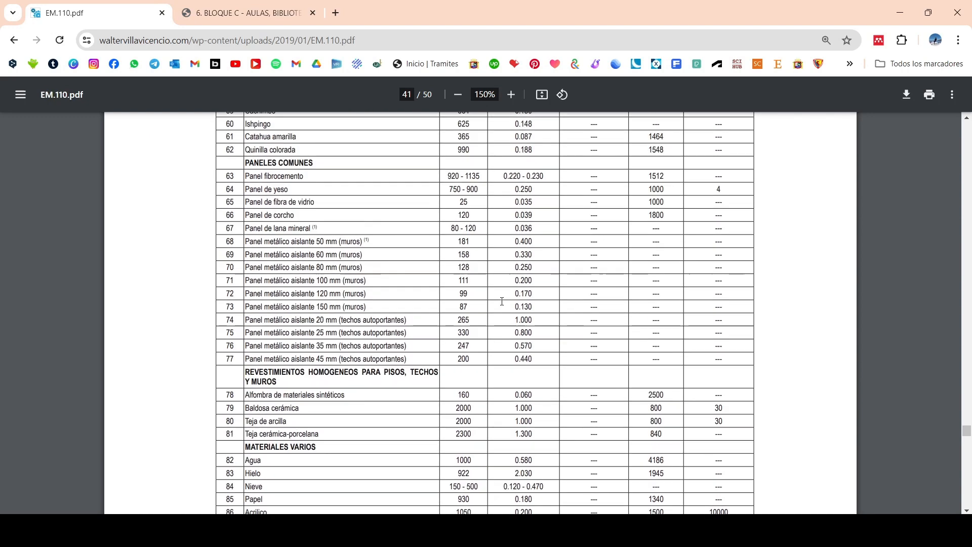
{"action": "scroll", "coordinate": [330, 198], "scroll_direction": "up", "scroll_amount": 5}
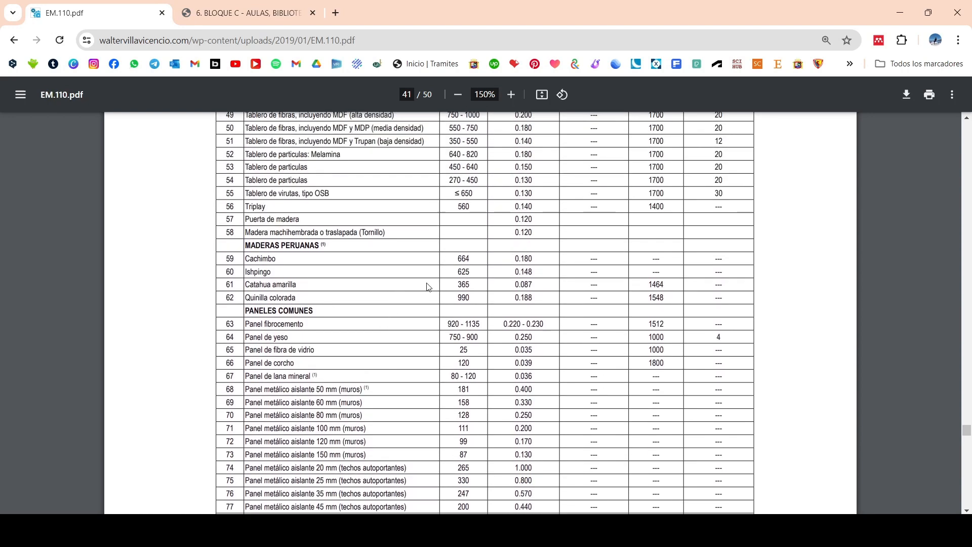
{"action": "mouse_move", "coordinate": [490, 323]}
{"action": "left_mouse_down"}
{"action": "mouse_move", "coordinate": [450, 330]}
{"action": "mouse_move", "coordinate": [487, 325]}
{"action": "left_mouse_up"}
{"action": "left_click", "coordinate": [466, 326]}
{"action": "left_click", "coordinate": [653, 527]}
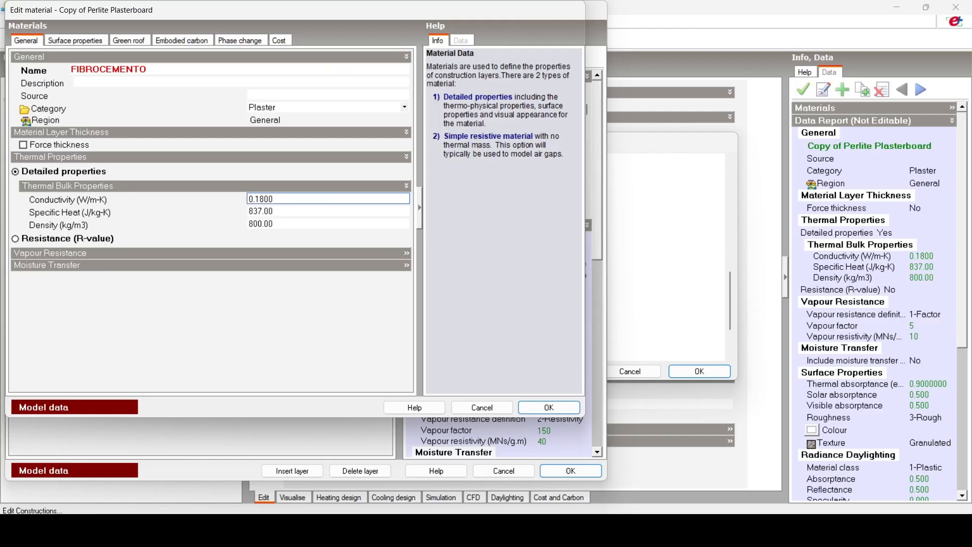
{"action": "left_click_drag", "start_coordinate": [290, 223], "coordinate": [195, 229]}
{"action": "type", "text": "1000"}
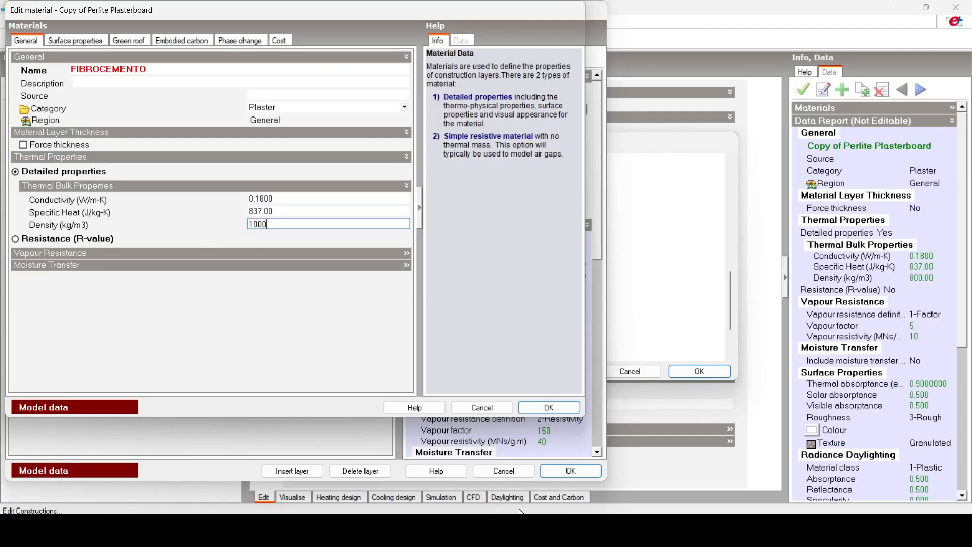
Check the Panel fibrocemento conductivity in the EM.110 PDF and set FIBROCEMENTO's conductivity to 0.22 W/m-K.
{"action": "mouse_move", "coordinate": [542, 527]}
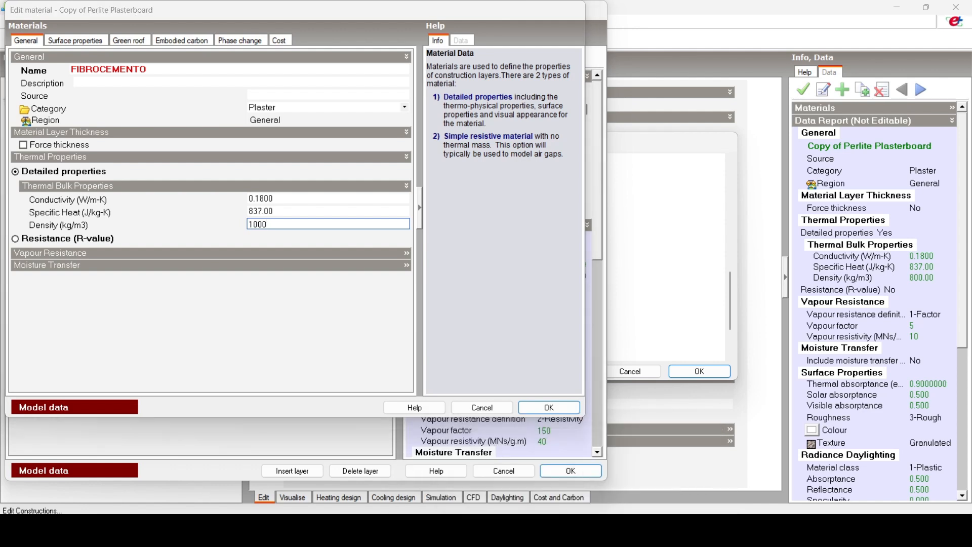
{"action": "left_click", "coordinate": [544, 528]}
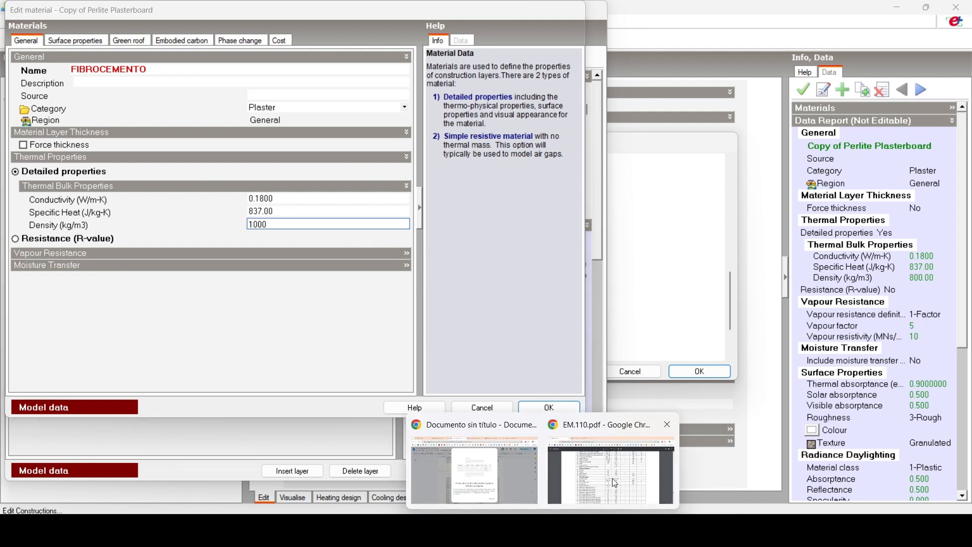
{"action": "left_click", "coordinate": [612, 478]}
{"action": "left_click_drag", "start_coordinate": [550, 322], "coordinate": [503, 327]}
{"action": "left_click", "coordinate": [544, 528]}
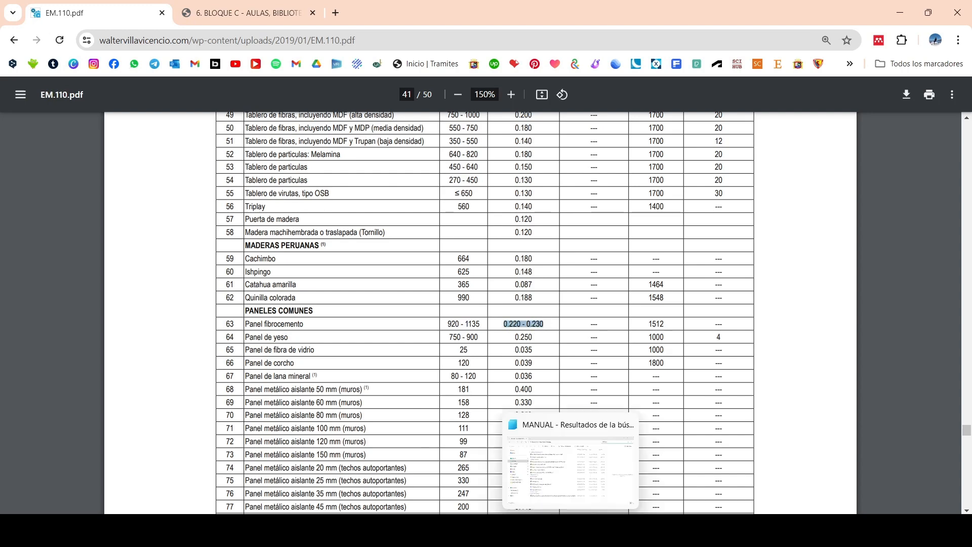
{"action": "left_click", "coordinate": [562, 487]}
{"action": "left_click_drag", "start_coordinate": [276, 198], "coordinate": [215, 198]}
{"action": "type", "text": "0.22"}
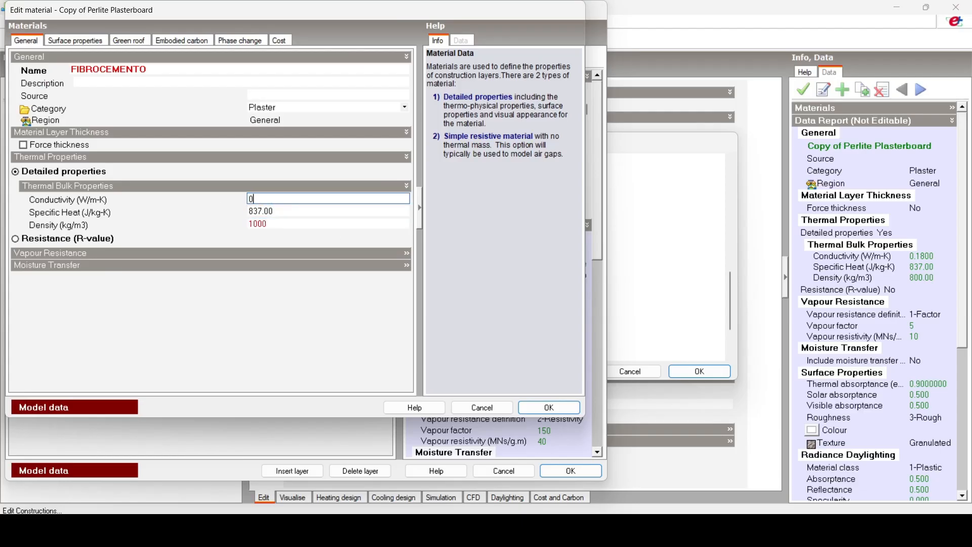
Check the Panel fibrocemento specific heat in the EM.110 PDF and set FIBROCEMENTO's specific heat to 1512 J/kg-K.
{"action": "key", "text": "Tab"}
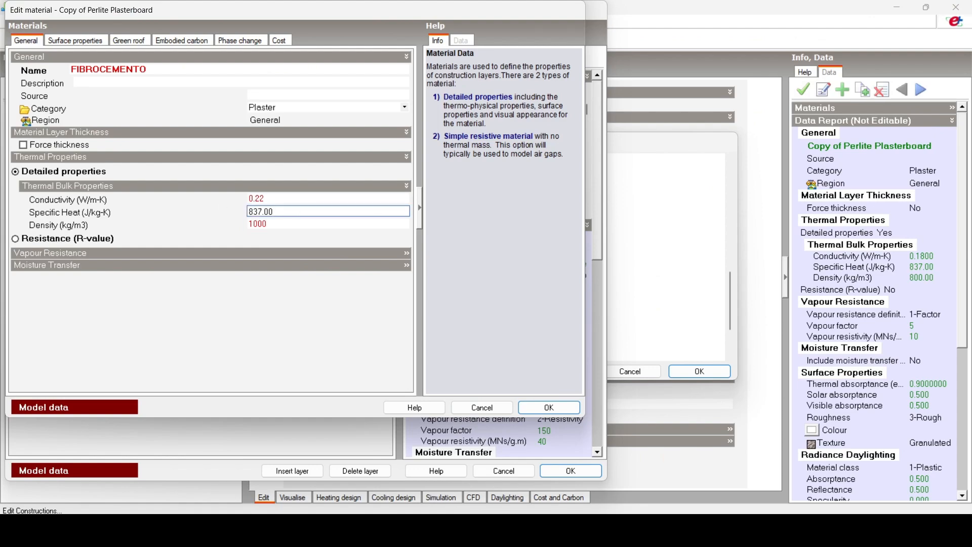
{"action": "left_click", "coordinate": [544, 528]}
{"action": "left_click", "coordinate": [607, 455]}
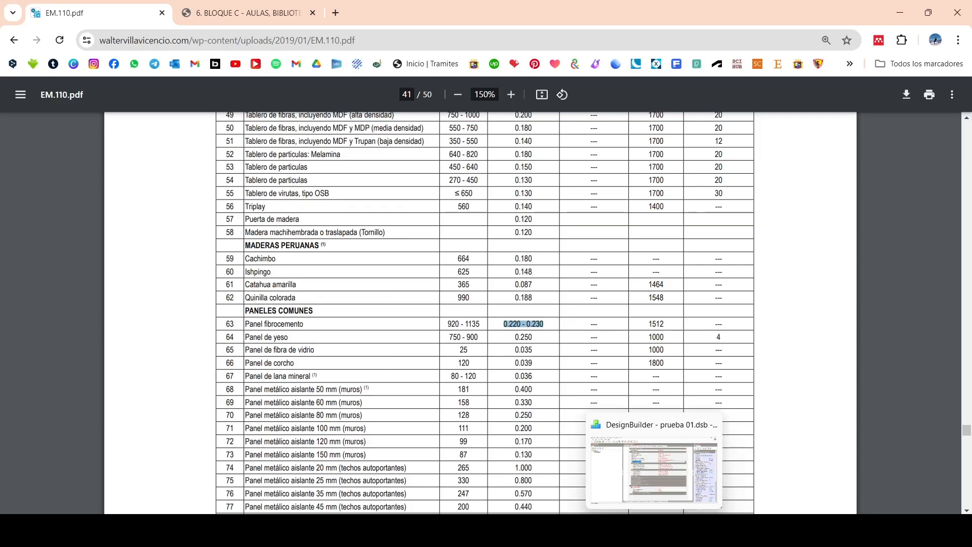
{"action": "left_click", "coordinate": [654, 528]}
{"action": "double_click", "coordinate": [286, 208]}
{"action": "type", "text": "1512"}
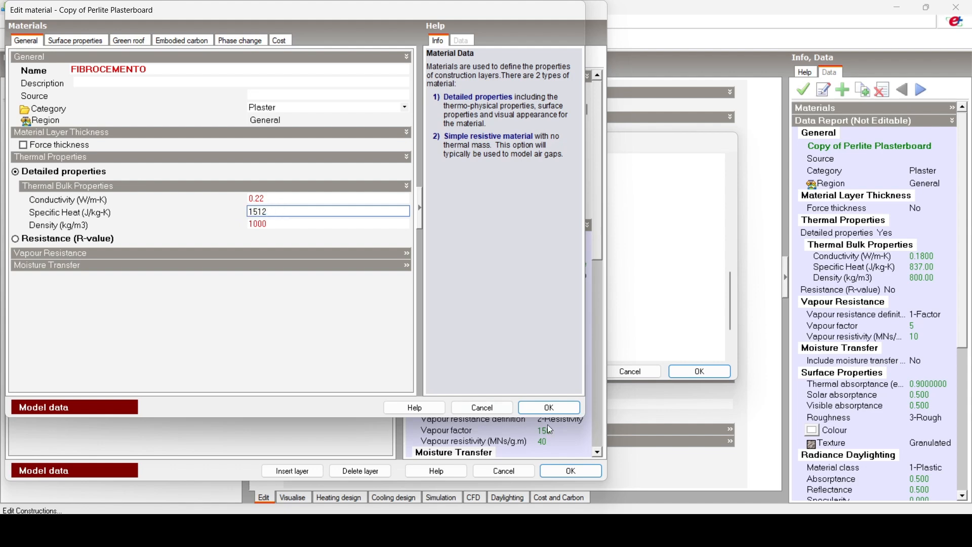
Save FIBROCEMENTO, assign it to the innermost layer, and set that layer's thickness to 0.01 m.
{"action": "left_click", "coordinate": [529, 408]}
{"action": "left_click", "coordinate": [515, 357]}
{"action": "left_click", "coordinate": [287, 368]}
{"action": "type", "text": "0.01"}
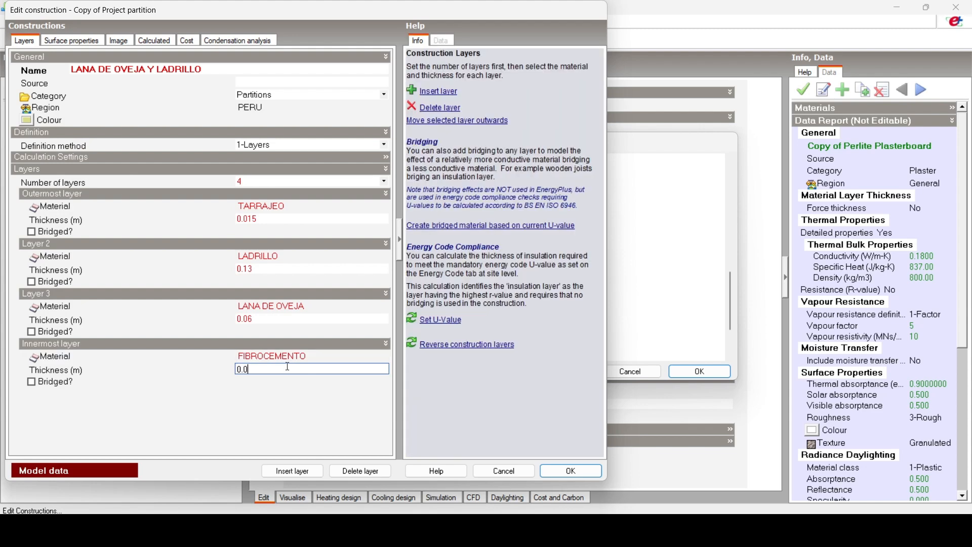
Save the LANA DE OVEJA Y LADRILLO construction and assign it to the building's internal partitions.
{"action": "left_click", "coordinate": [569, 470]}
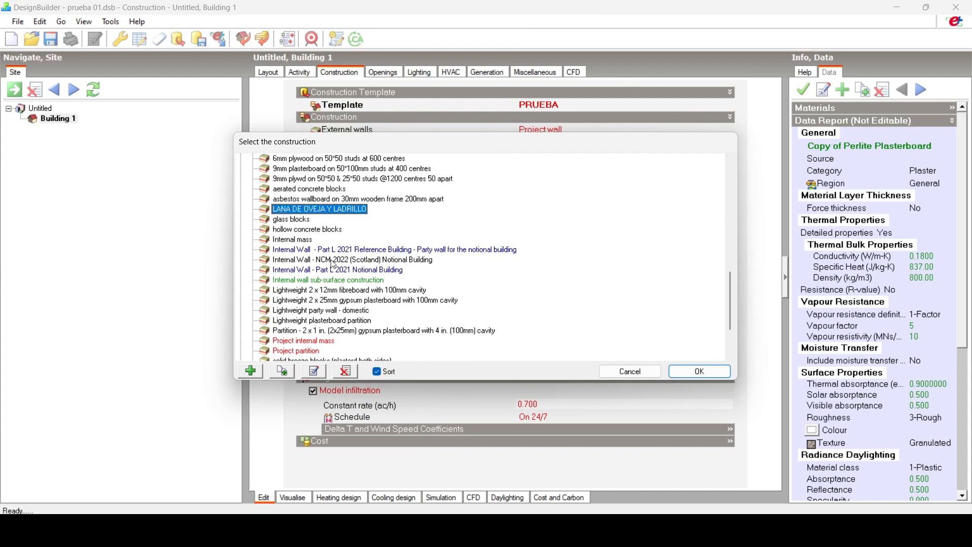
{"action": "left_click", "coordinate": [700, 372]}
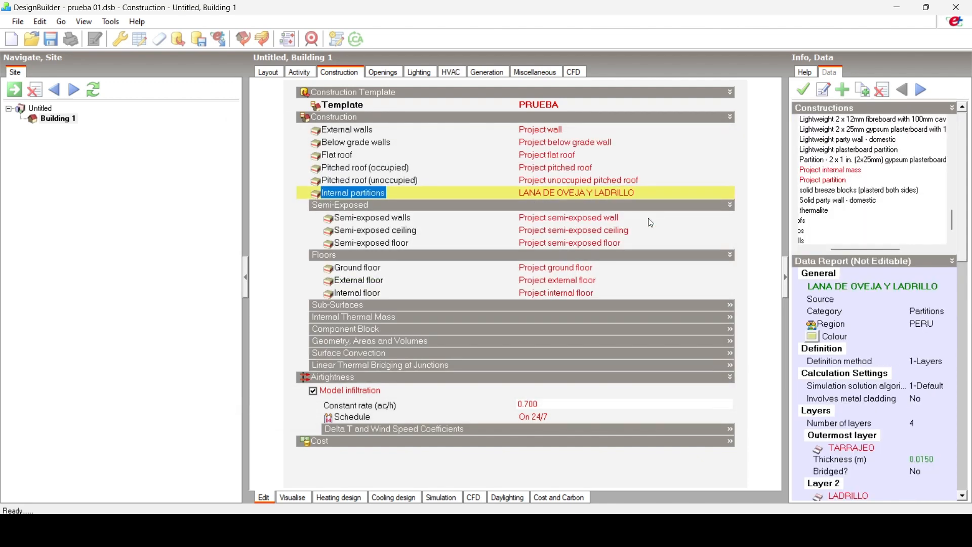
Check section B-B in the Bloque C drawing PDF, and for the internal floor duplicate Project internal floor and rename the copy LOSA DE MADERA.
{"action": "mouse_move", "coordinate": [538, 536]}
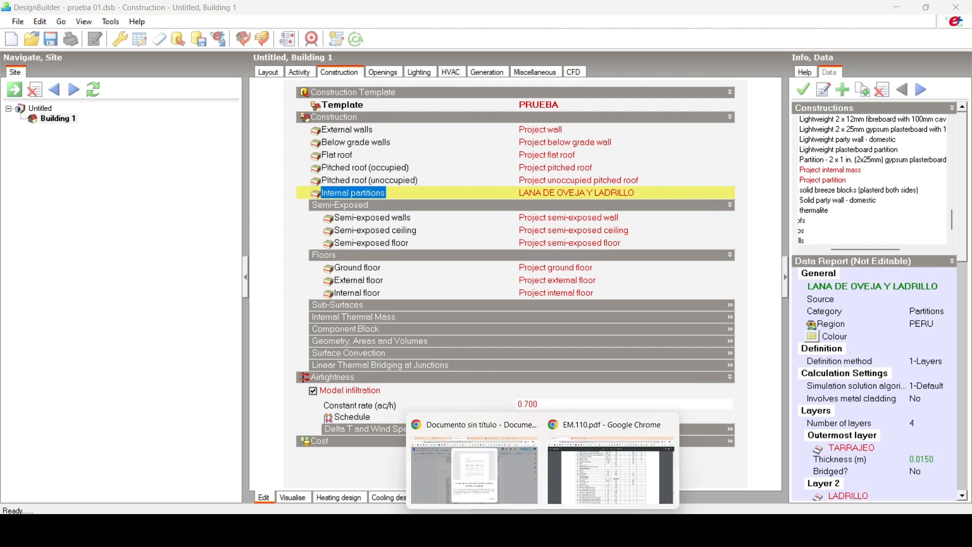
{"action": "left_click", "coordinate": [602, 511]}
{"action": "key", "text": "ctrl+Tab"}
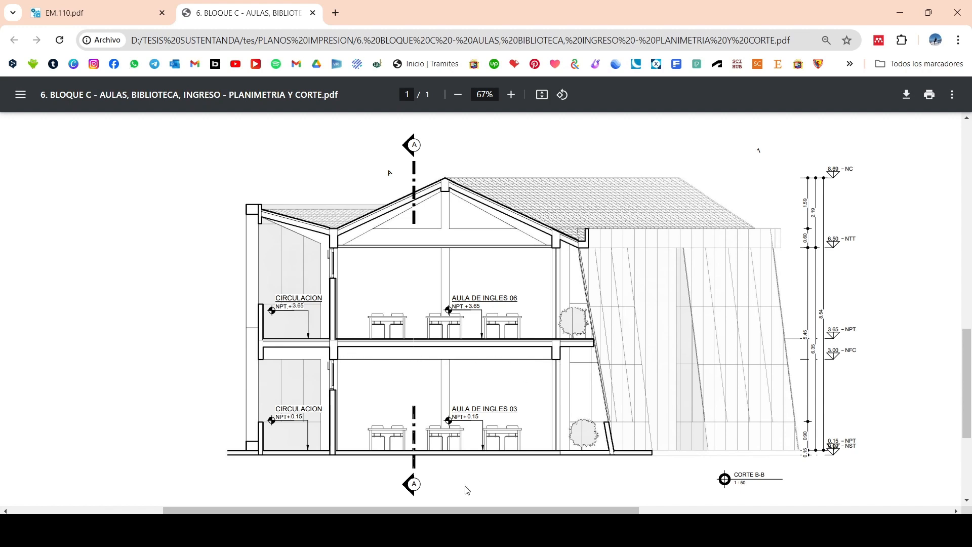
{"action": "key", "text": "alt+Tab"}
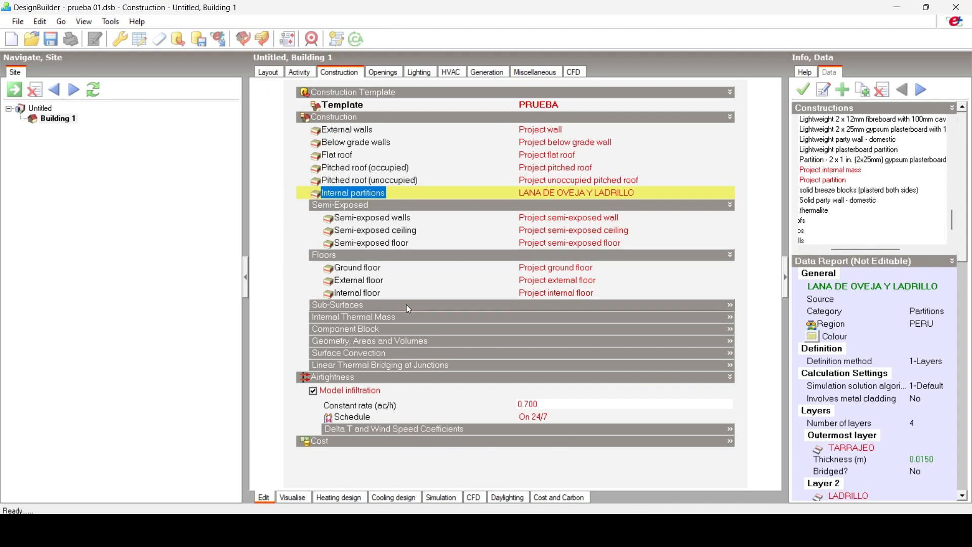
{"action": "left_click", "coordinate": [355, 293]}
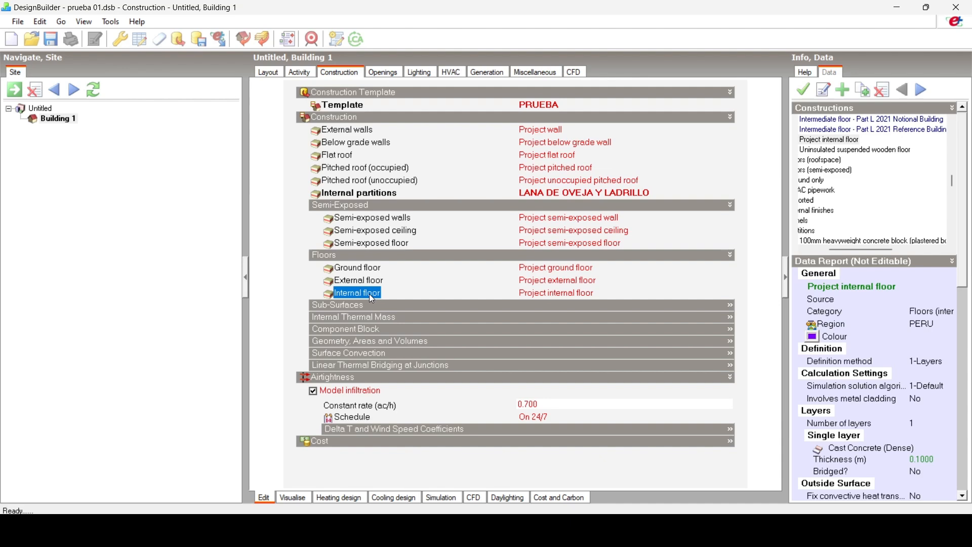
{"action": "left_click", "coordinate": [738, 294]}
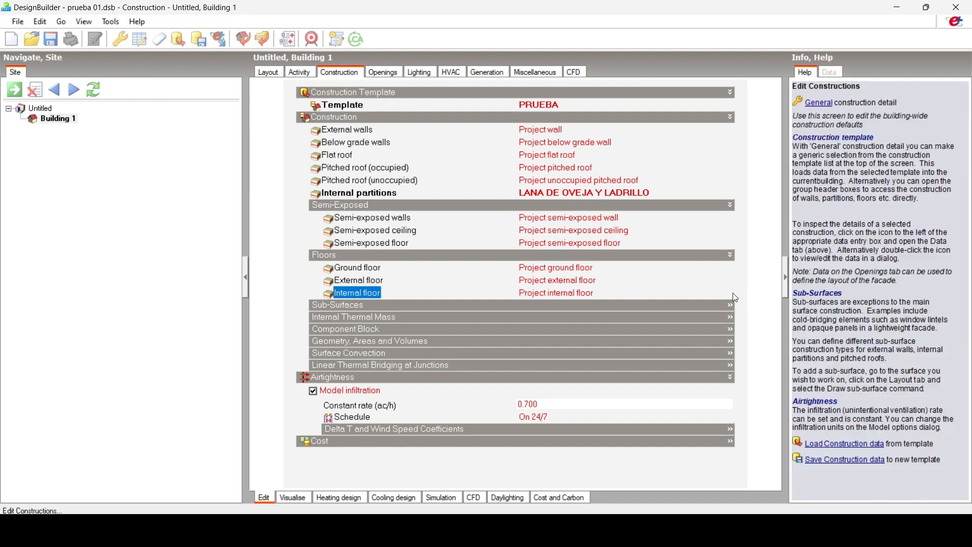
{"action": "left_click", "coordinate": [730, 295]}
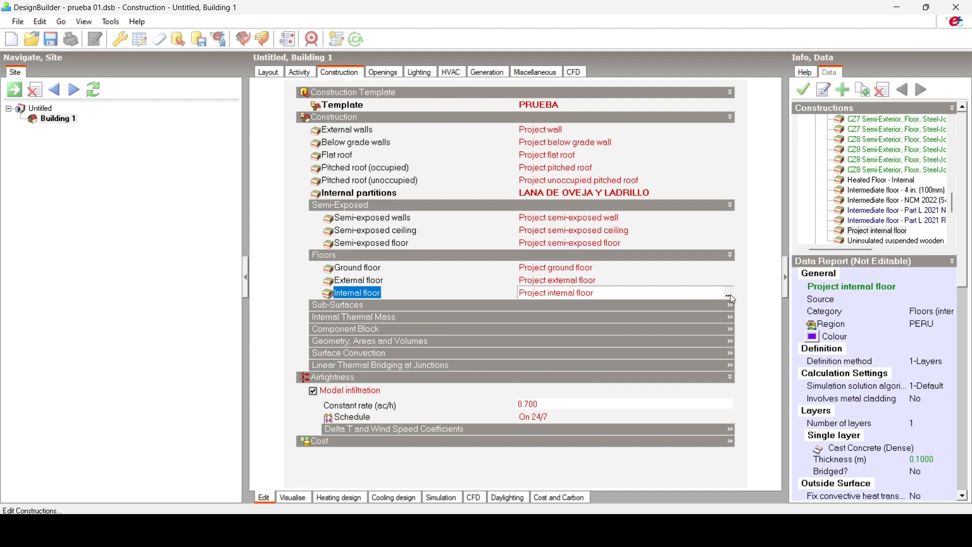
{"action": "left_click", "coordinate": [729, 295]}
{"action": "scroll", "coordinate": [358, 283], "scroll_direction": "down", "scroll_amount": 1}
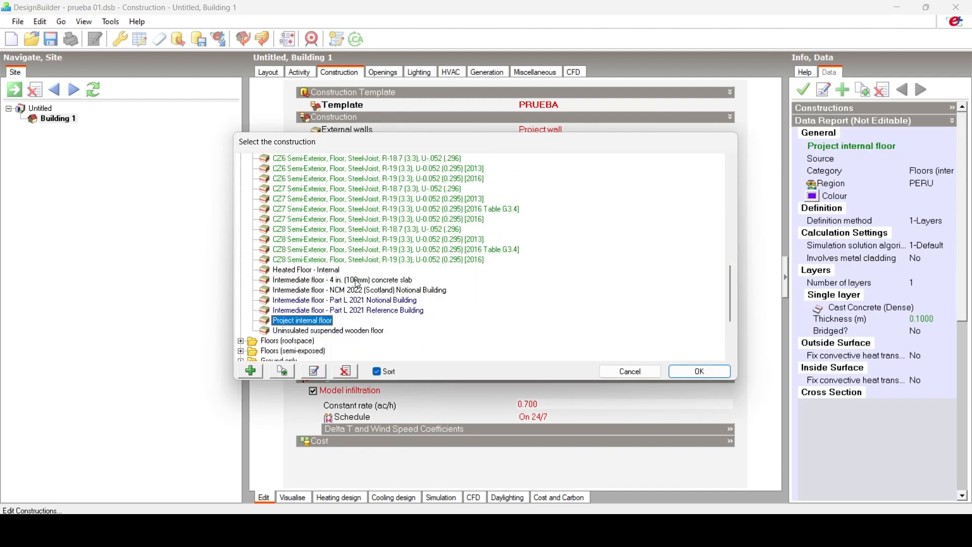
{"action": "left_click", "coordinate": [281, 373]}
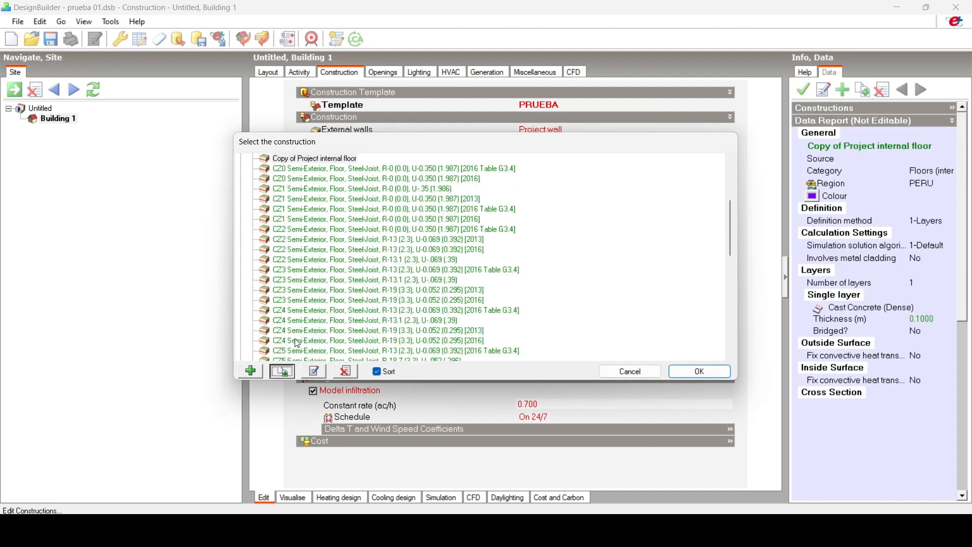
{"action": "left_click", "coordinate": [315, 370]}
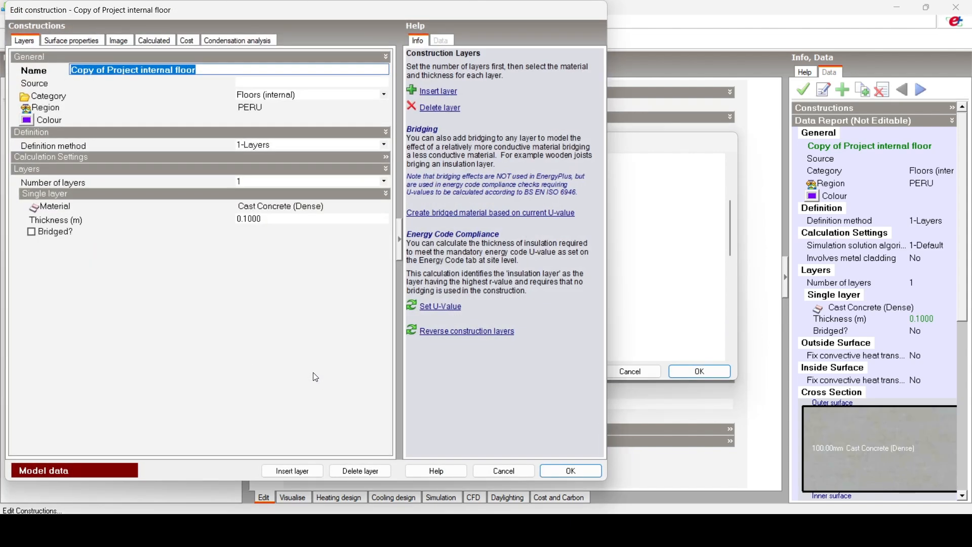
{"action": "type", "text": "LOSA DE MADERA"}
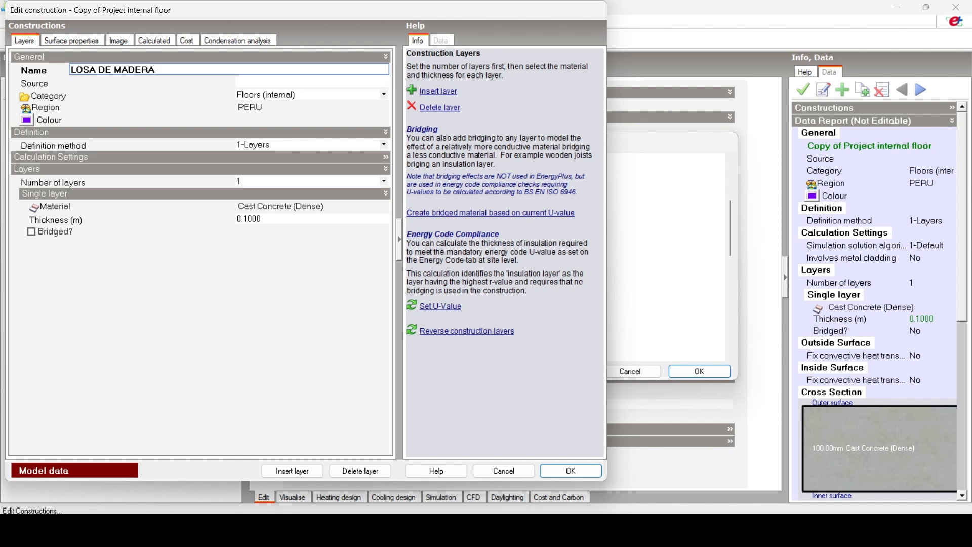
Set the number of layers in the LOSA DE MADERA construction to 4.
{"action": "left_click", "coordinate": [286, 146]}
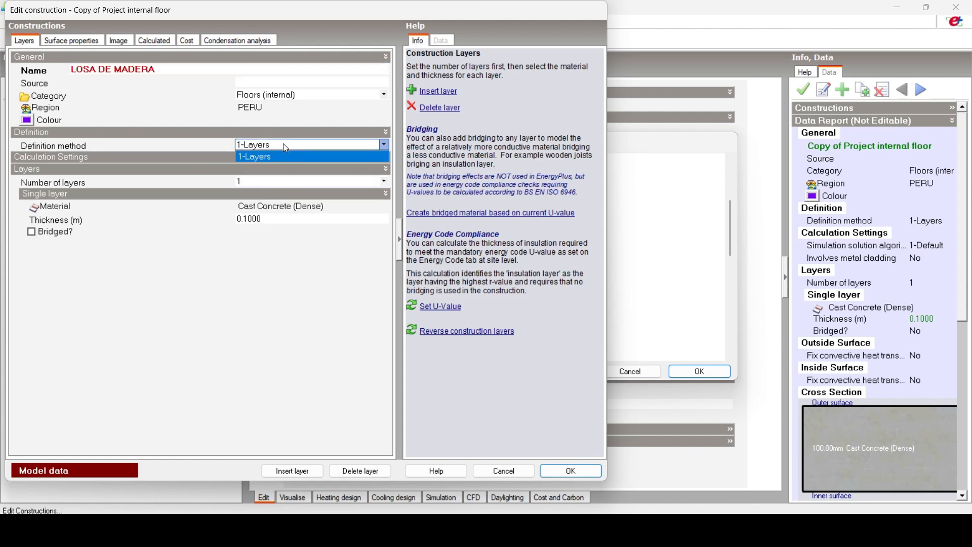
{"action": "left_click", "coordinate": [383, 145]}
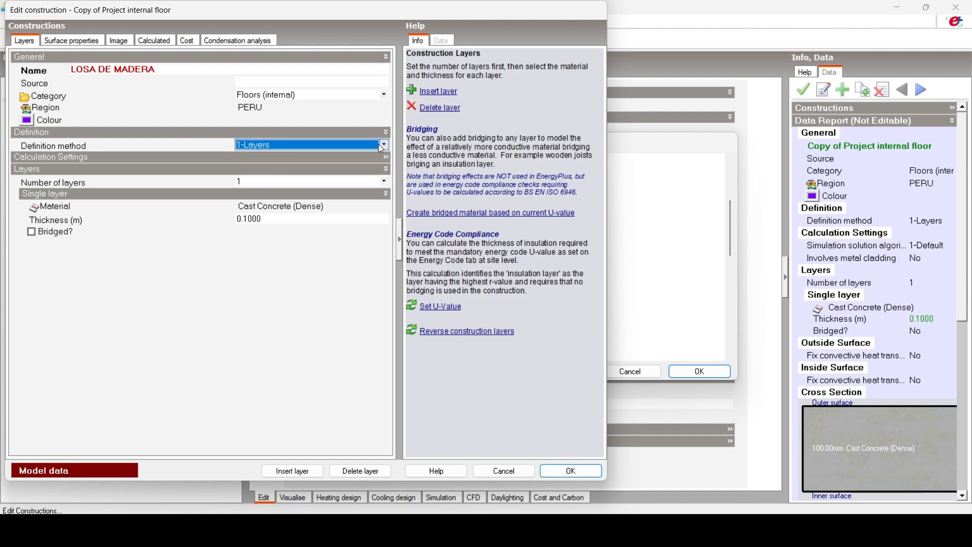
{"action": "left_click", "coordinate": [281, 182]}
{"action": "left_click", "coordinate": [268, 228]}
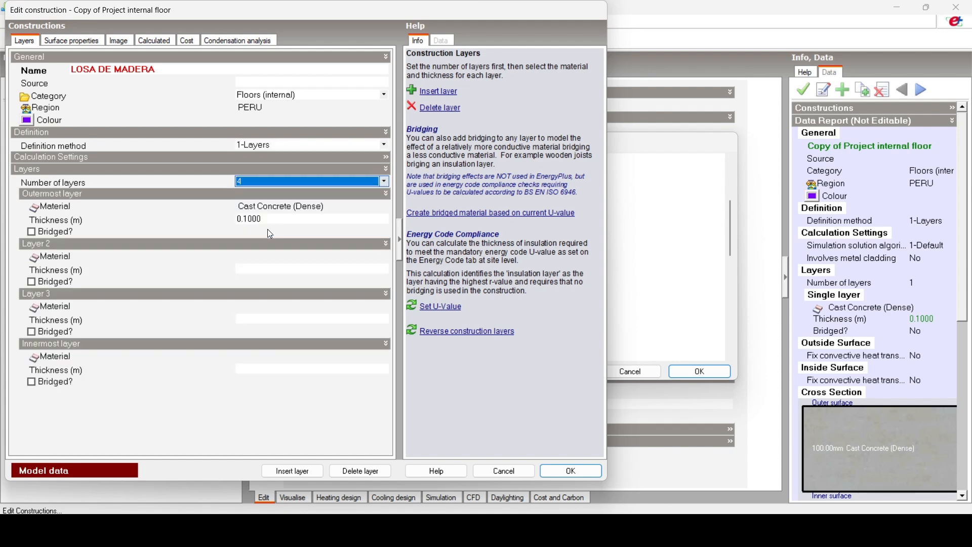
For the outermost layer, duplicate the wood material 0.1 in Siding(Wood, drop, 7.8 in.) and rename the copy MADERA.
{"action": "left_click", "coordinate": [385, 209]}
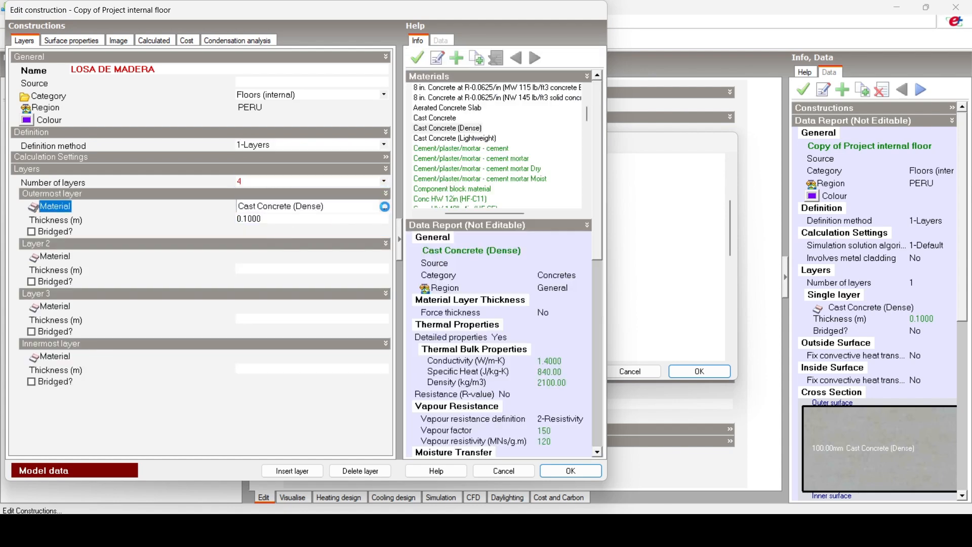
{"action": "left_click", "coordinate": [386, 210]}
{"action": "scroll", "coordinate": [158, 279], "scroll_direction": "up", "scroll_amount": 3}
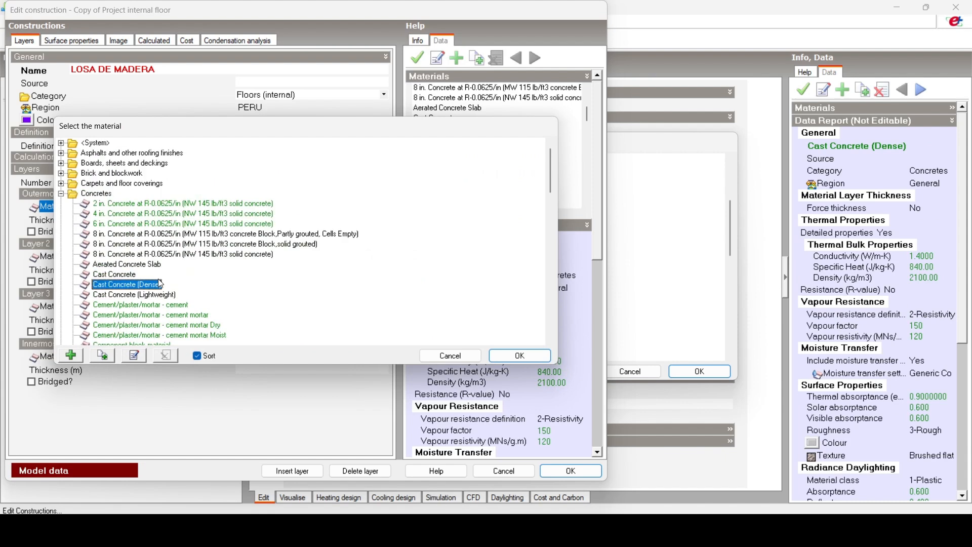
{"action": "left_click", "coordinate": [62, 195]}
{"action": "scroll", "coordinate": [136, 240], "scroll_direction": "down", "scroll_amount": 1}
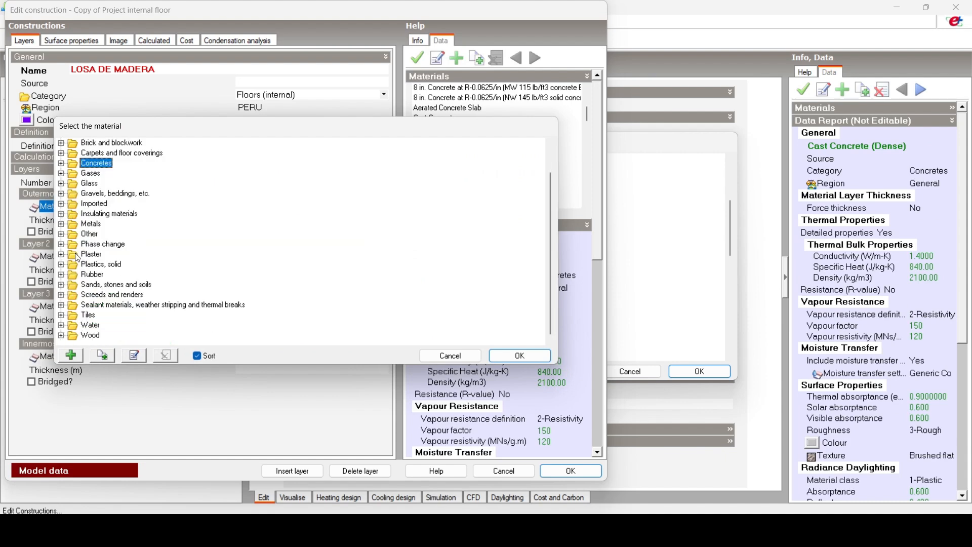
{"action": "left_click", "coordinate": [62, 336]}
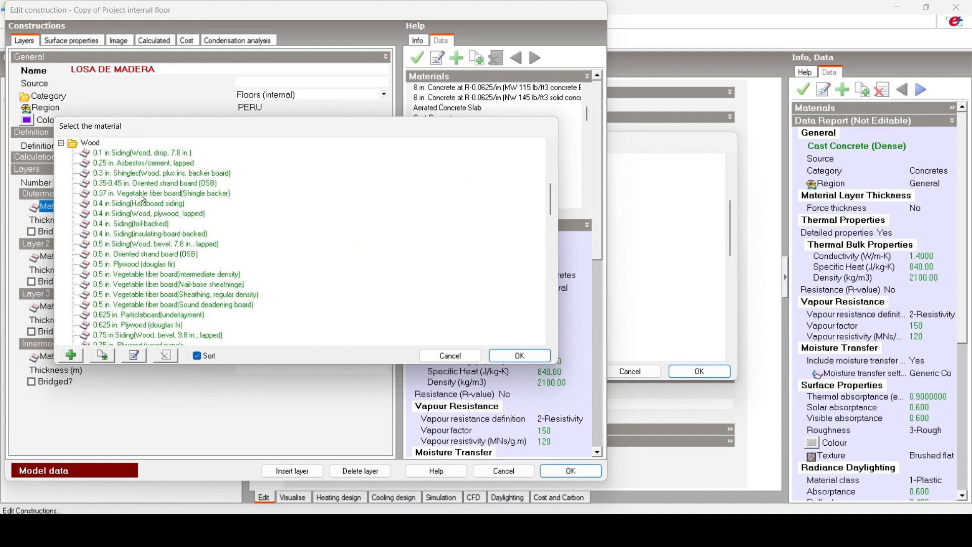
{"action": "left_click", "coordinate": [127, 152]}
{"action": "left_click", "coordinate": [102, 356]}
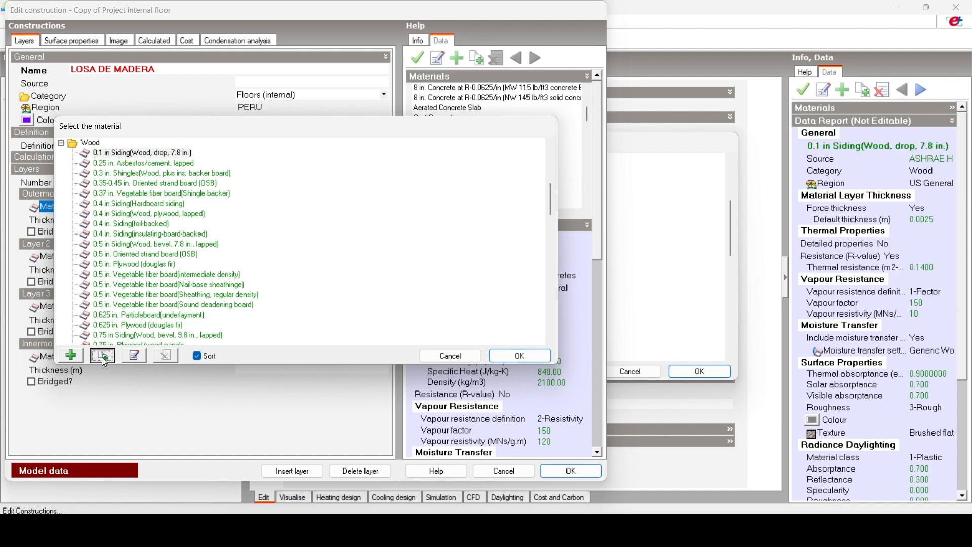
{"action": "left_click", "coordinate": [130, 357]}
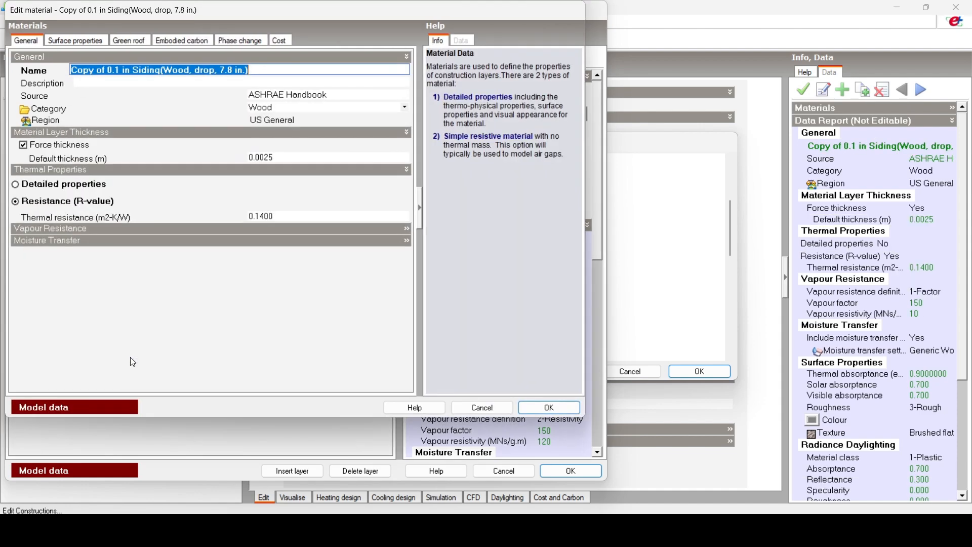
{"action": "type", "text": "MADERA"}
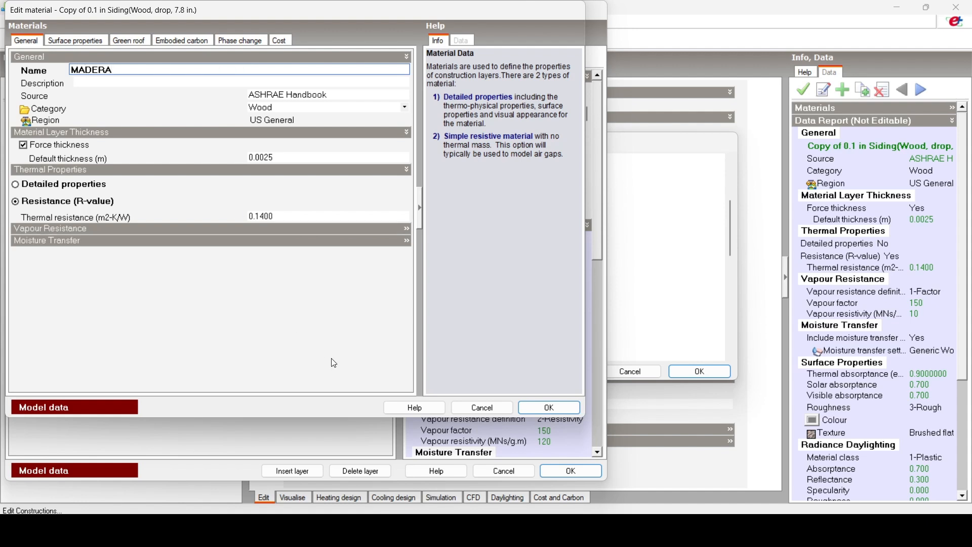
Switch MADERA's thermal definition from a resistance value to detailed properties.
{"action": "left_click", "coordinate": [65, 218]}
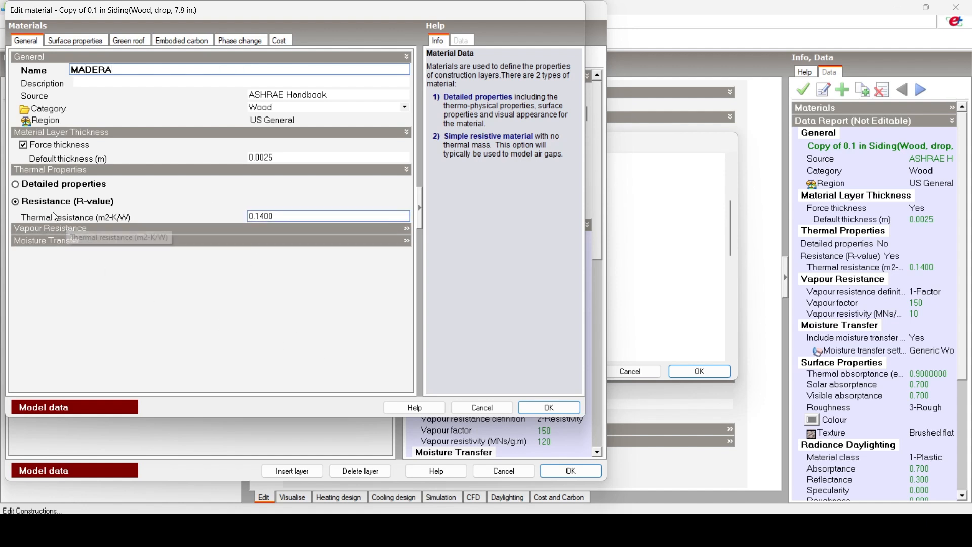
{"action": "left_click", "coordinate": [51, 186]}
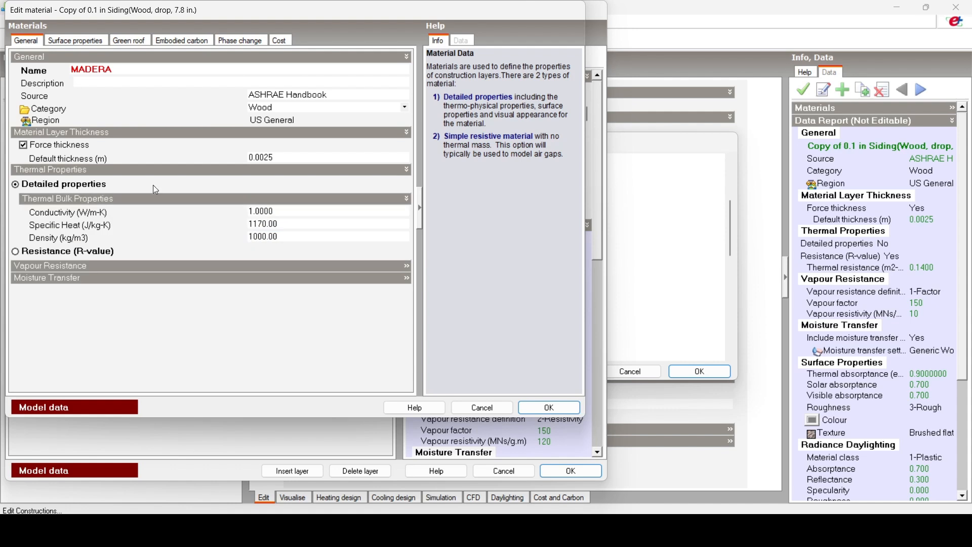
{"action": "left_click", "coordinate": [292, 212]}
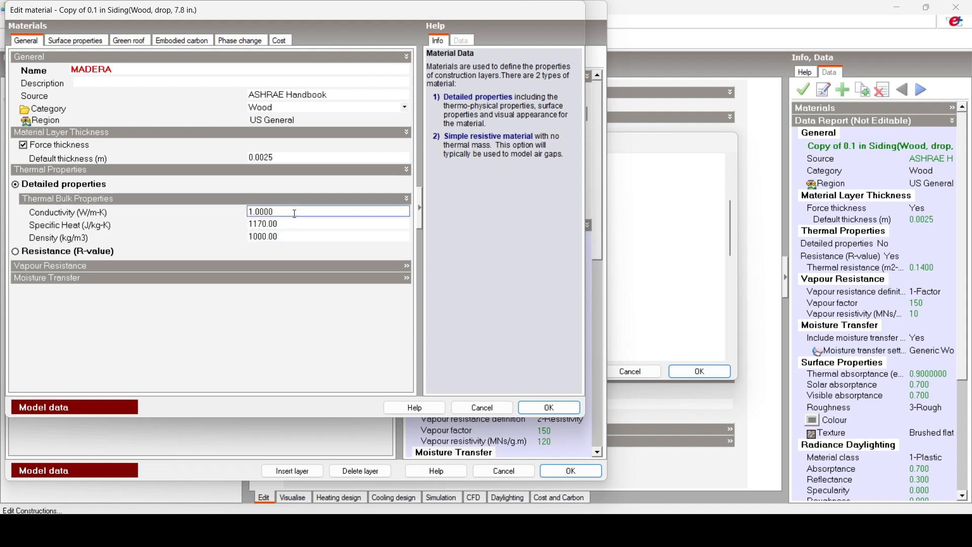
Look up the density, conductivity and specific heat of light woods in the MADERAS table of the EM.110 PDF.
{"action": "mouse_move", "coordinate": [579, 529]}
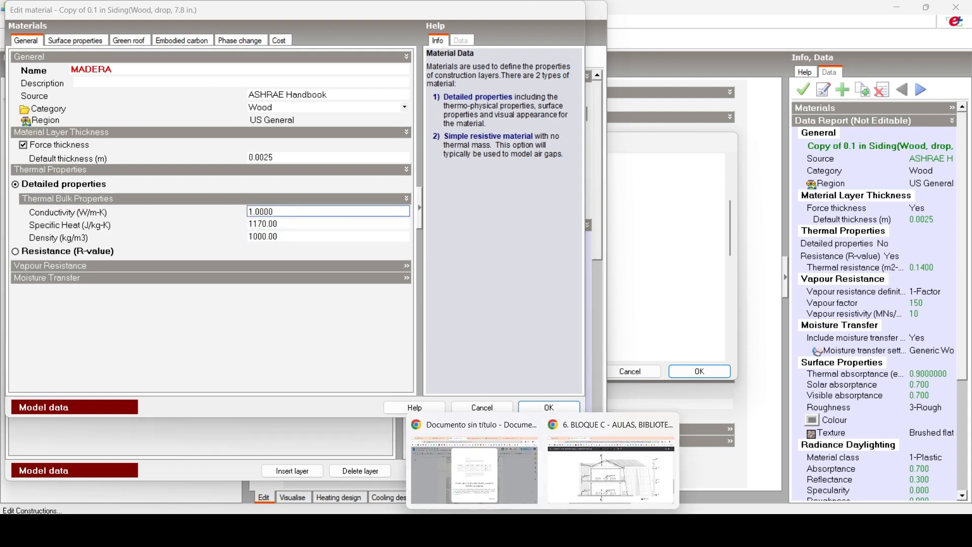
{"action": "left_click", "coordinate": [595, 485]}
{"action": "left_click", "coordinate": [118, 5]}
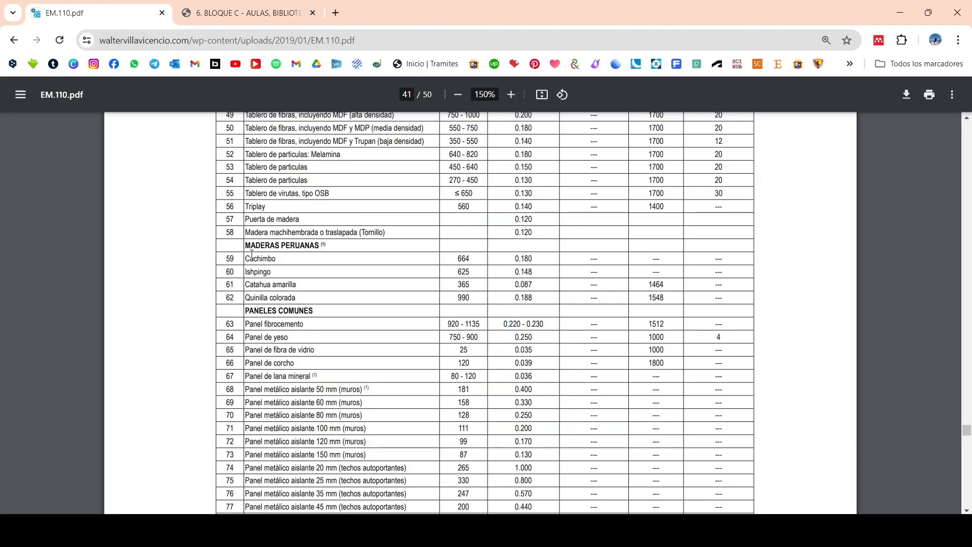
{"action": "scroll", "coordinate": [317, 245], "scroll_direction": "up", "scroll_amount": 10}
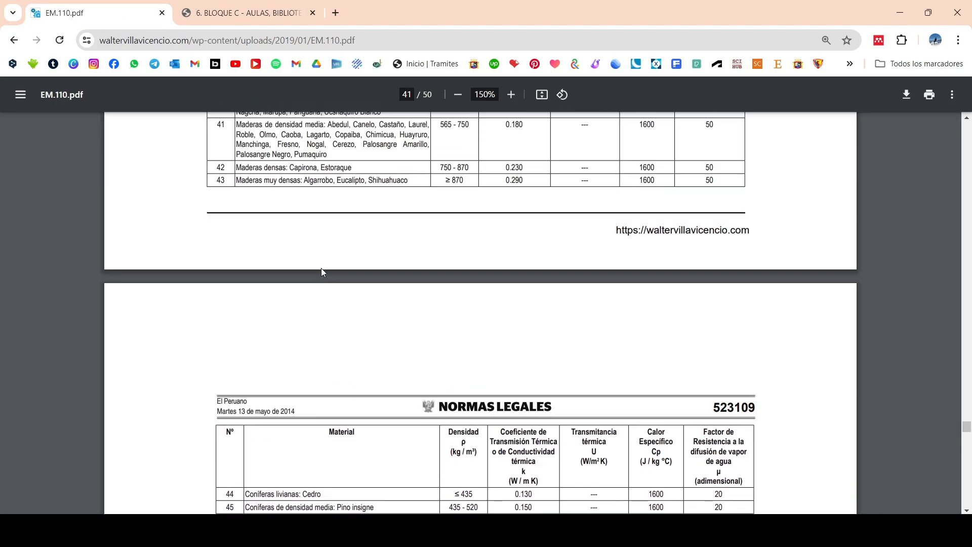
{"action": "scroll", "coordinate": [261, 266], "scroll_direction": "up", "scroll_amount": 2}
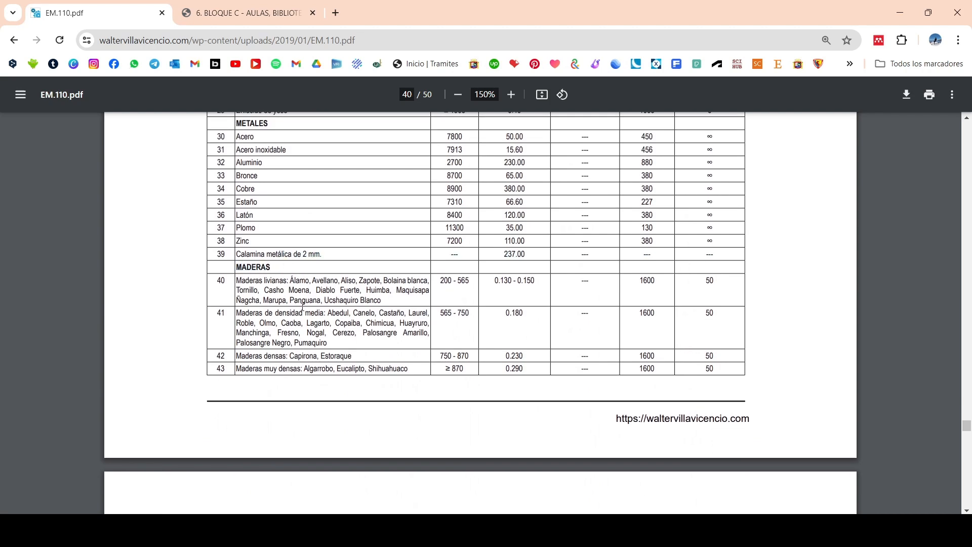
{"action": "scroll", "coordinate": [259, 304], "scroll_direction": "up", "scroll_amount": 2}
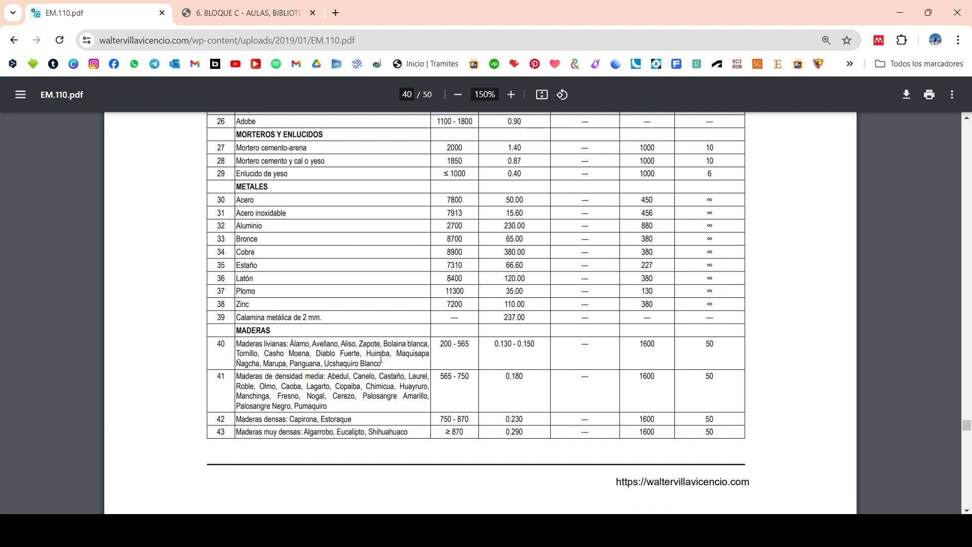
{"action": "left_click_drag", "start_coordinate": [381, 363], "coordinate": [236, 343]}
{"action": "left_click_drag", "start_coordinate": [374, 344], "coordinate": [375, 352]}
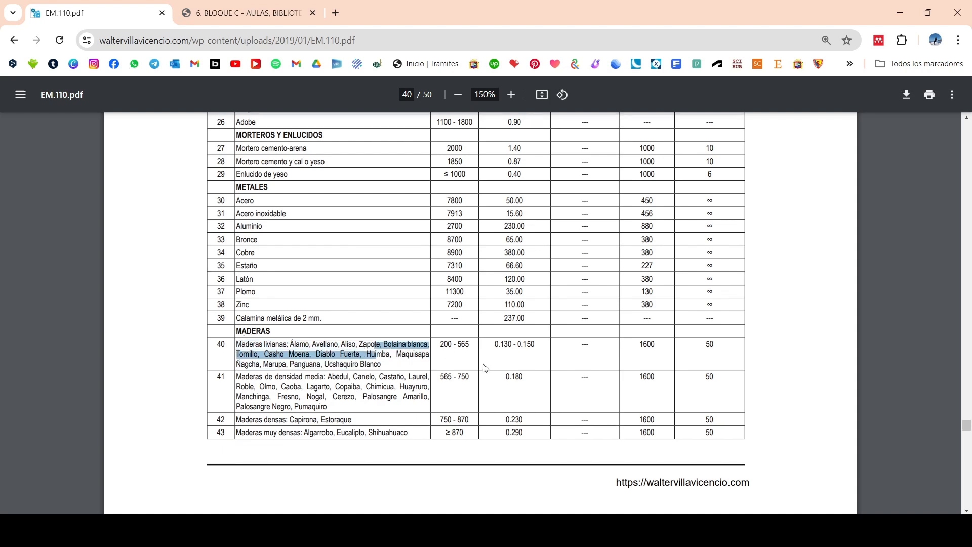
{"action": "scroll", "coordinate": [469, 414], "scroll_direction": "up", "scroll_amount": 1}
{"action": "left_click", "coordinate": [475, 409]}
{"action": "left_click_drag", "start_coordinate": [472, 409], "coordinate": [442, 406]}
{"action": "left_click", "coordinate": [466, 405]}
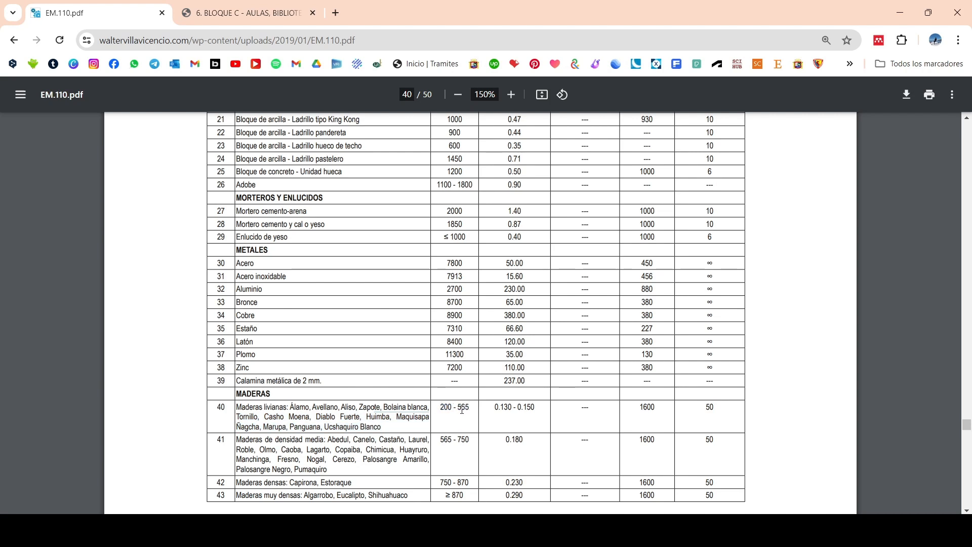
{"action": "left_click", "coordinate": [567, 445]}
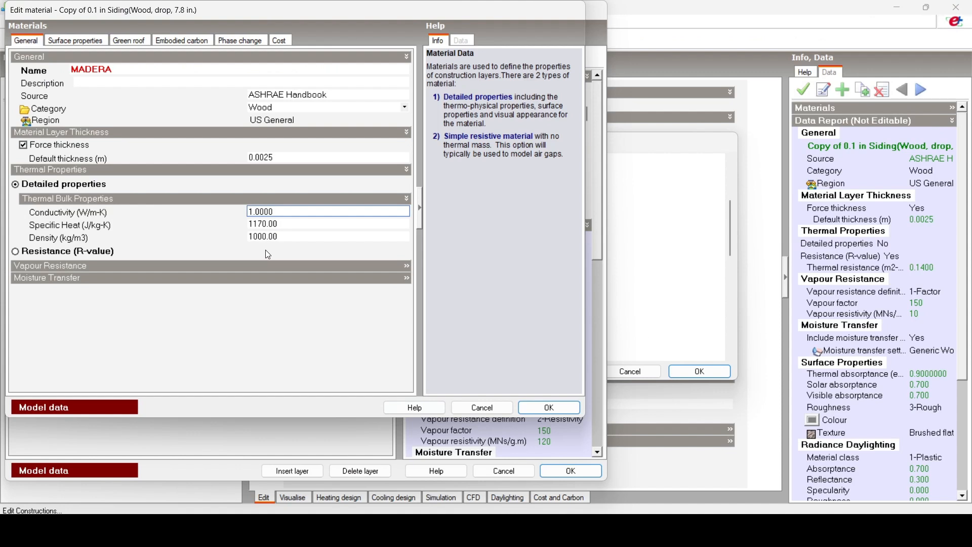
Set MADERA's density to 350 kg/m3 and its conductivity to 0.14 W/m-K, checking the EM.110 table for light woods.
{"action": "left_click", "coordinate": [234, 241]}
{"action": "type", "text": "350"}
{"action": "left_click", "coordinate": [261, 212]}
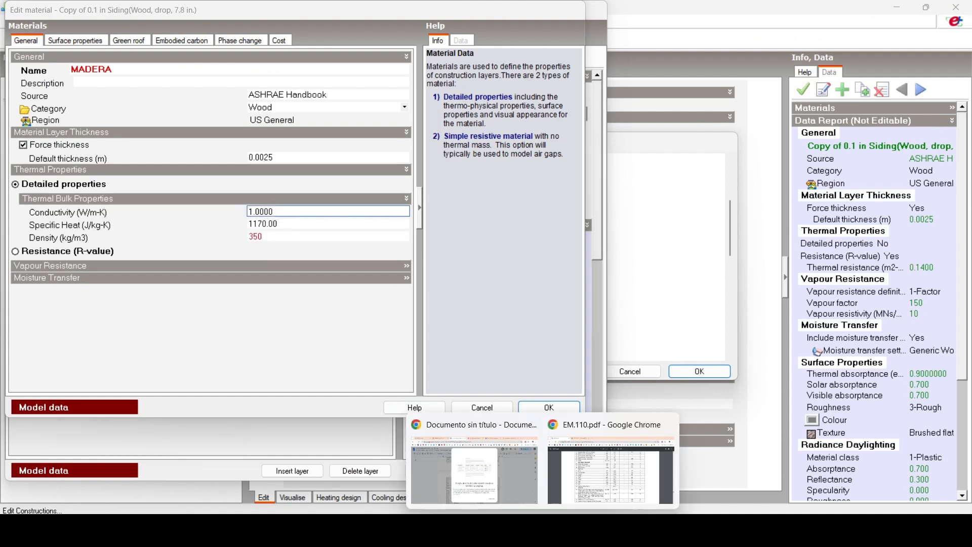
{"action": "left_click", "coordinate": [612, 473]}
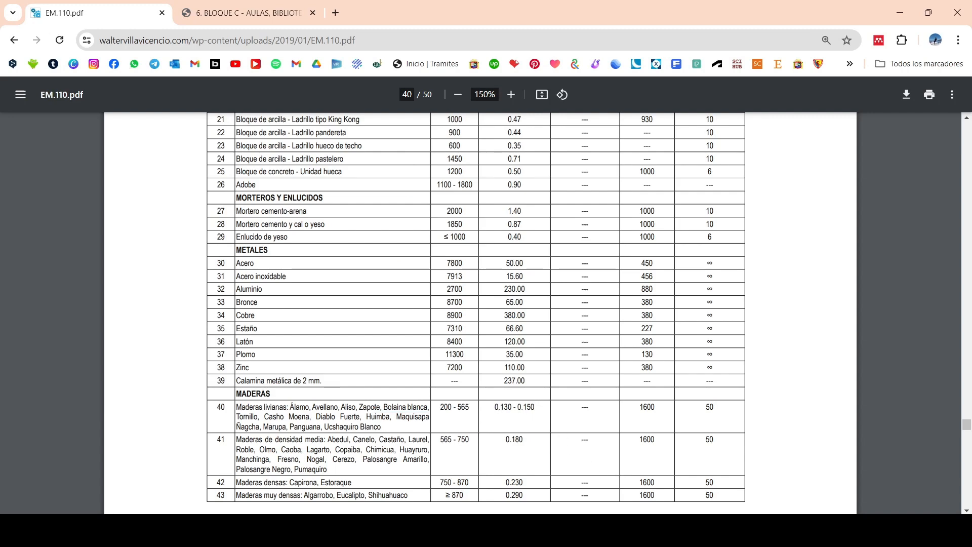
{"action": "left_click", "coordinate": [643, 529]}
{"action": "left_click_drag", "start_coordinate": [274, 212], "coordinate": [208, 222]}
{"action": "type", "text": "0.14"}
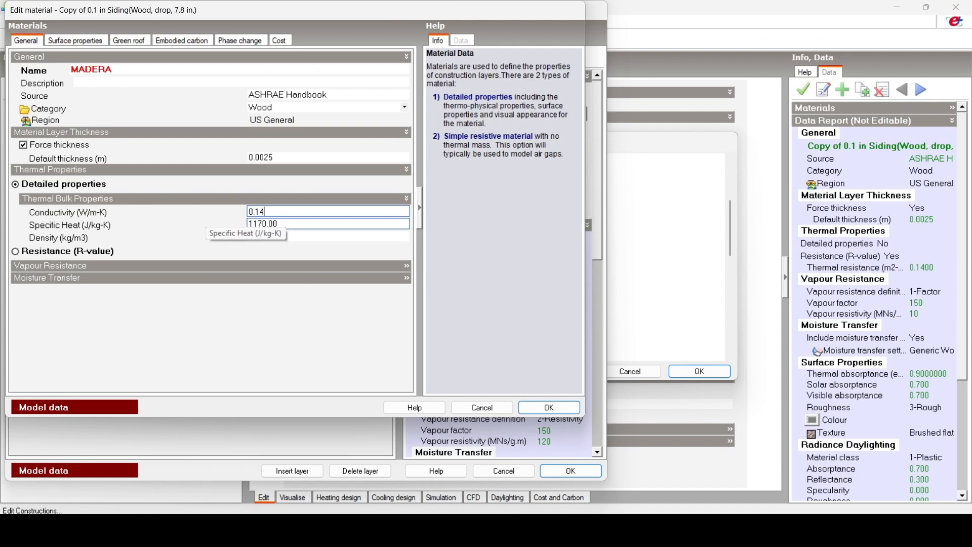
{"action": "key", "text": "Tab"}
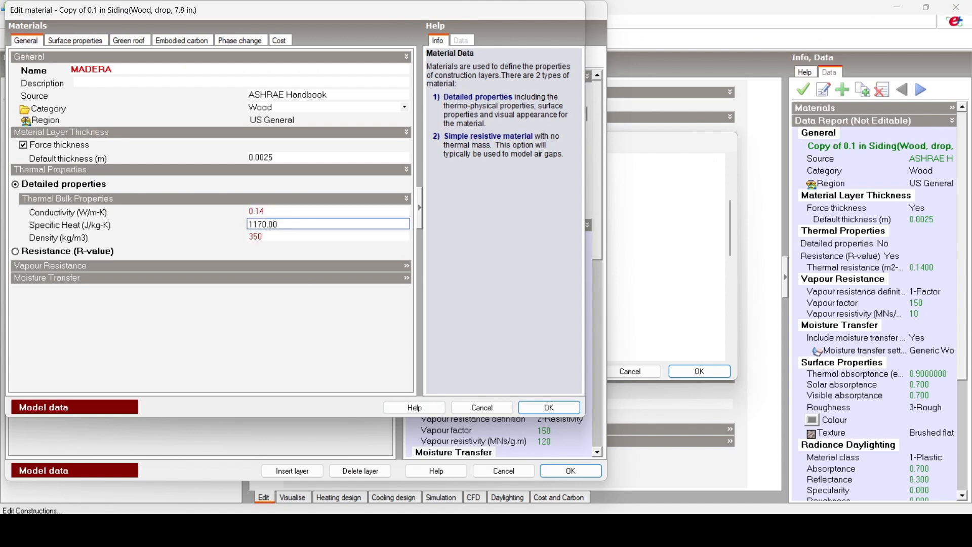
Set MADERA's specific heat to 1600 J/kg-K per the EM.110 table, save it and assign it to the outermost layer.
{"action": "mouse_move", "coordinate": [544, 530]}
{"action": "left_click", "coordinate": [605, 478]}
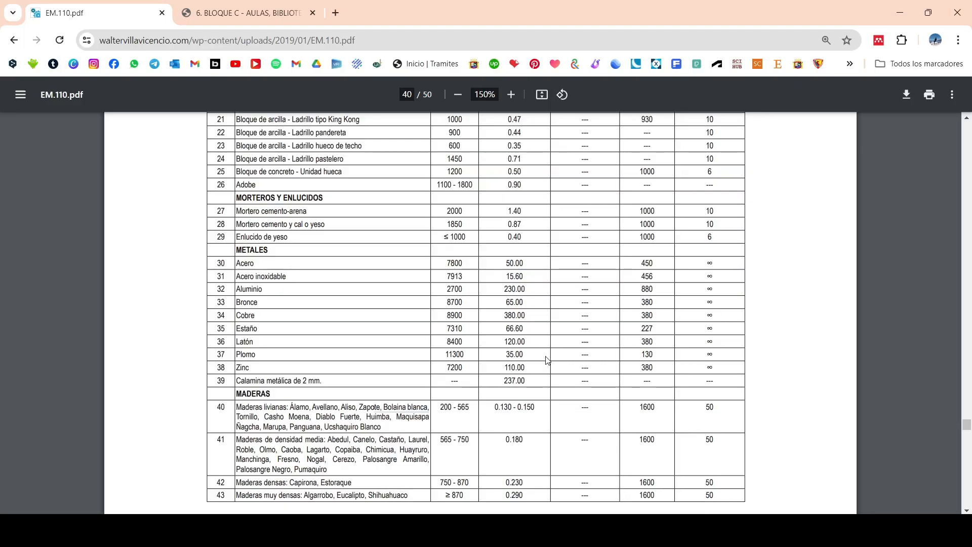
{"action": "mouse_move", "coordinate": [629, 531]}
{"action": "left_click", "coordinate": [630, 458]}
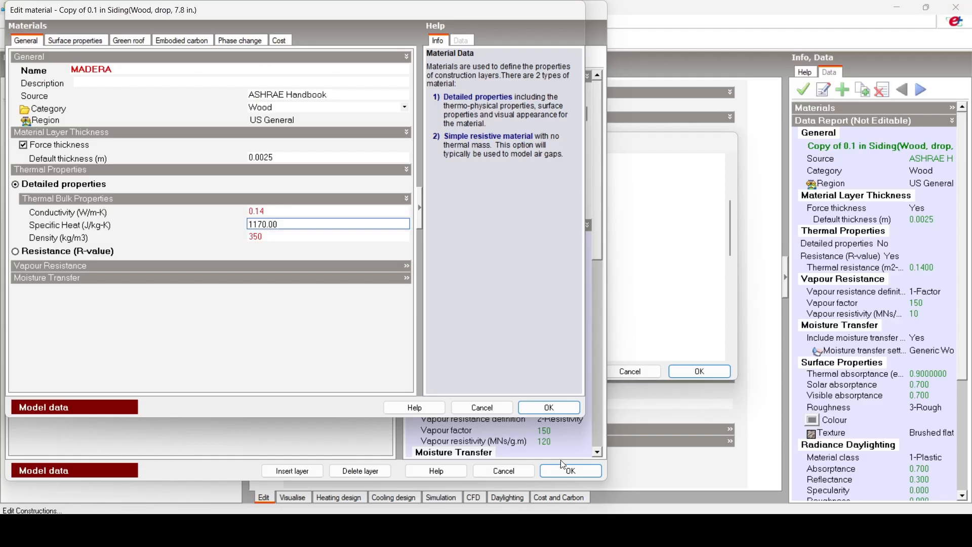
{"action": "type", "text": "1600"}
{"action": "left_click", "coordinate": [565, 408]}
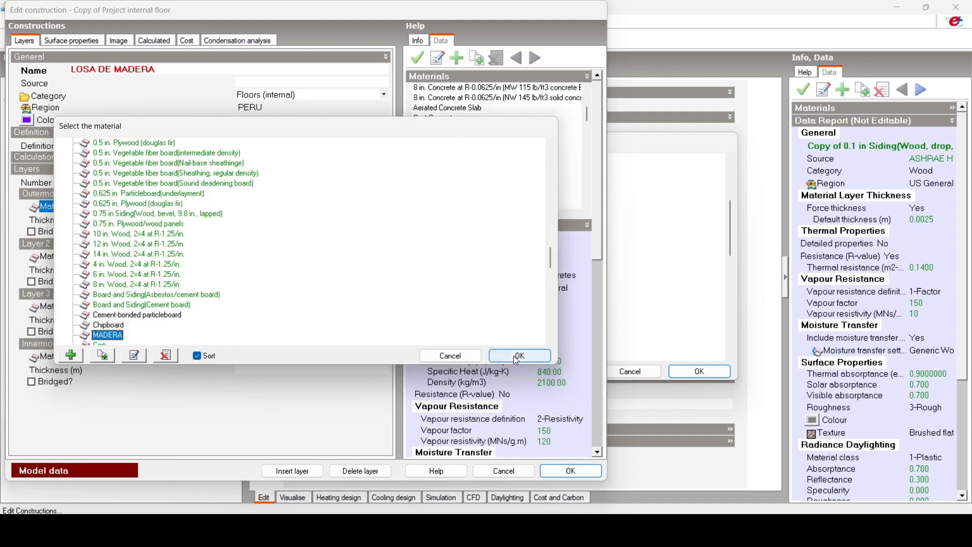
{"action": "left_click", "coordinate": [512, 355]}
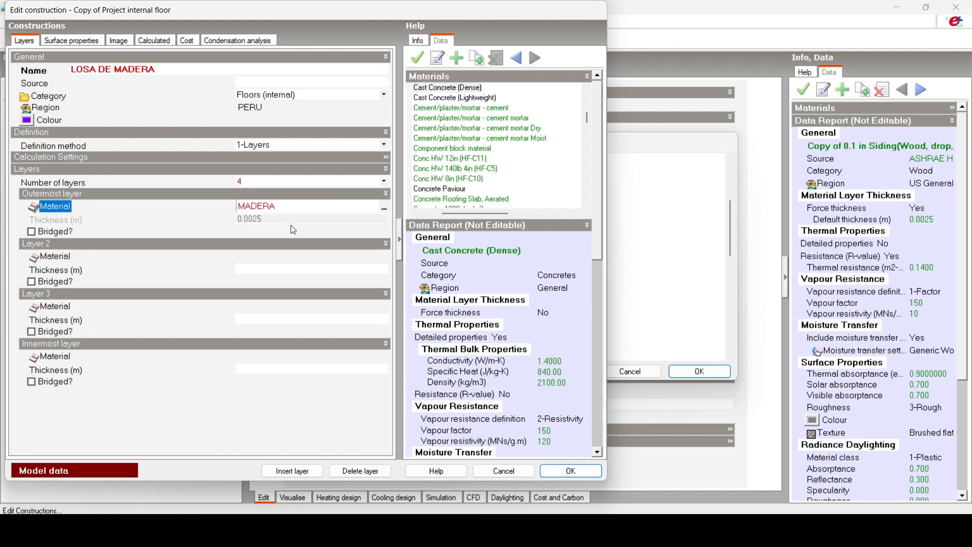
Edit the MADERA material to turn off Force thickness, and confirm it as the outermost layer's material.
{"action": "left_click", "coordinate": [385, 209]}
{"action": "left_click", "coordinate": [134, 355]}
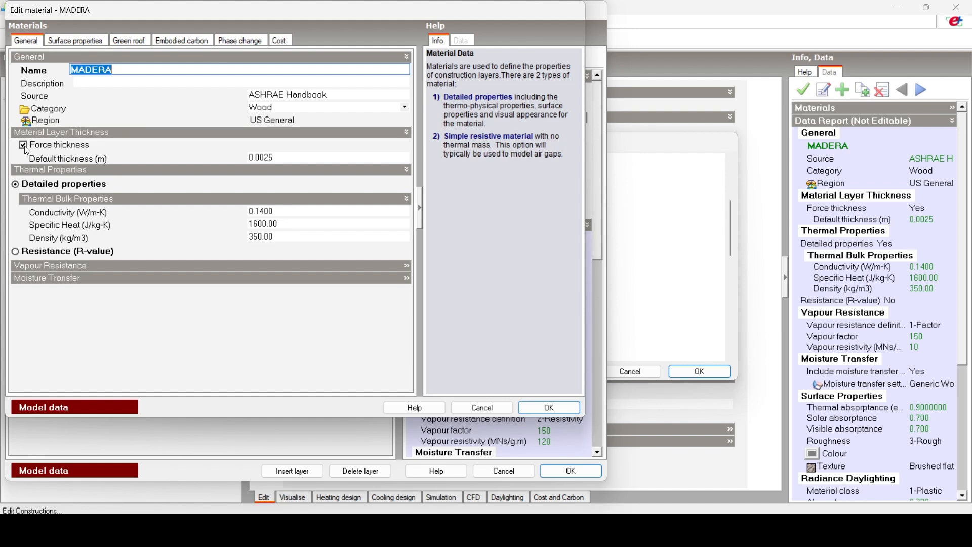
{"action": "left_click", "coordinate": [24, 145]}
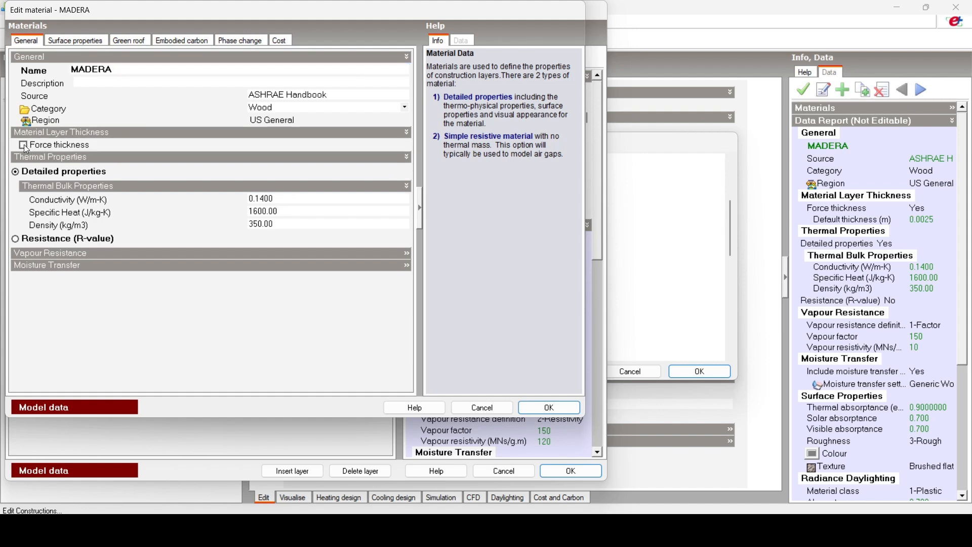
{"action": "left_click", "coordinate": [550, 408]}
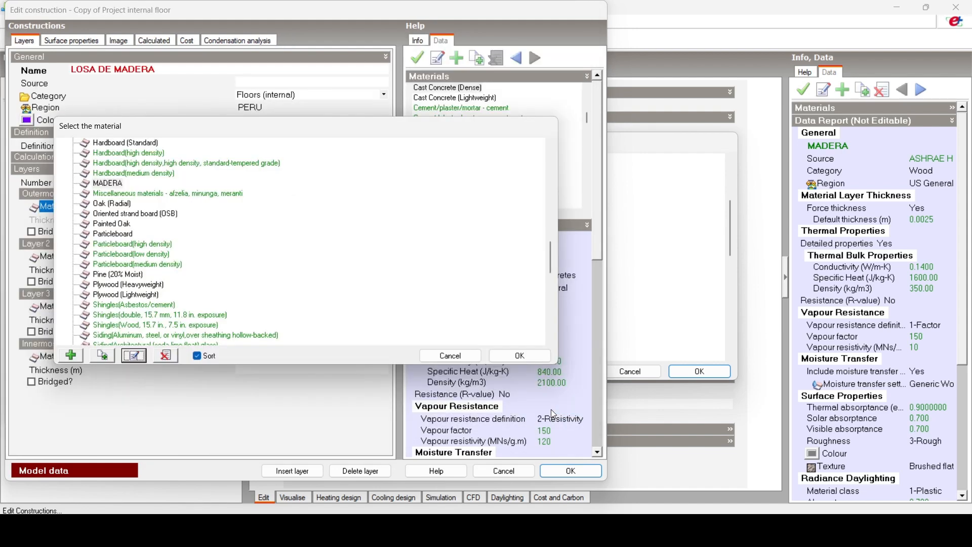
{"action": "left_click", "coordinate": [520, 355]}
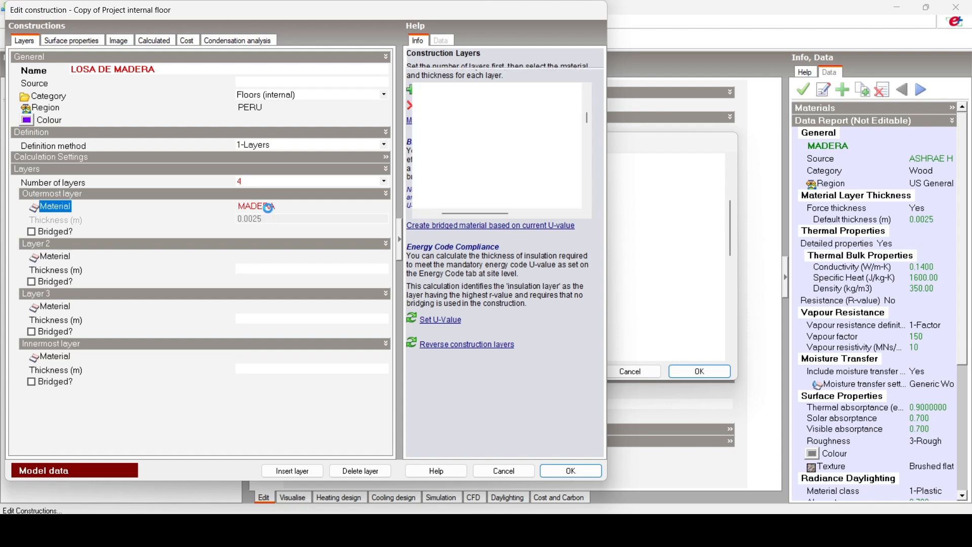
Set the thickness of the outermost MADERA layer to 0.01 m.
{"action": "left_click", "coordinate": [259, 229]}
{"action": "left_click_drag", "start_coordinate": [278, 219], "coordinate": [249, 219]}
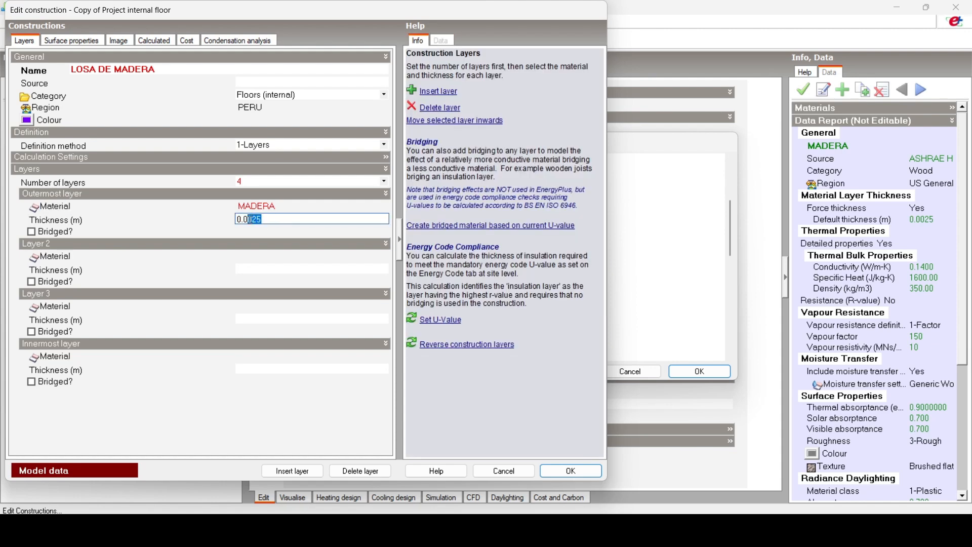
{"action": "type", "text": "2"}
{"action": "key", "text": "BackSpace"}
{"action": "type", "text": "1"}
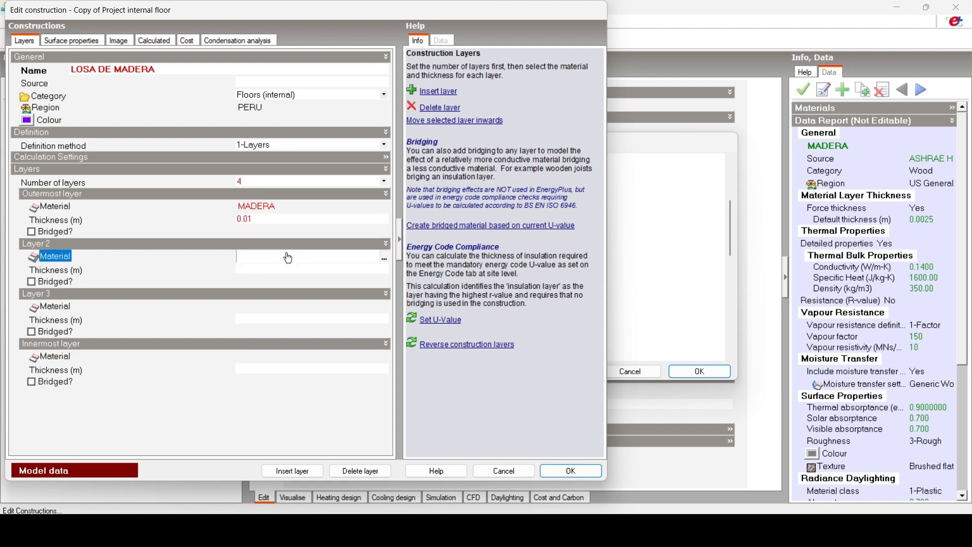
For Layer 2, duplicate the 1.0 in. depth Wood framing, R-3.8 insulating material and rename the copy AIRE.
{"action": "left_click", "coordinate": [287, 258]}
{"action": "left_click", "coordinate": [387, 261]}
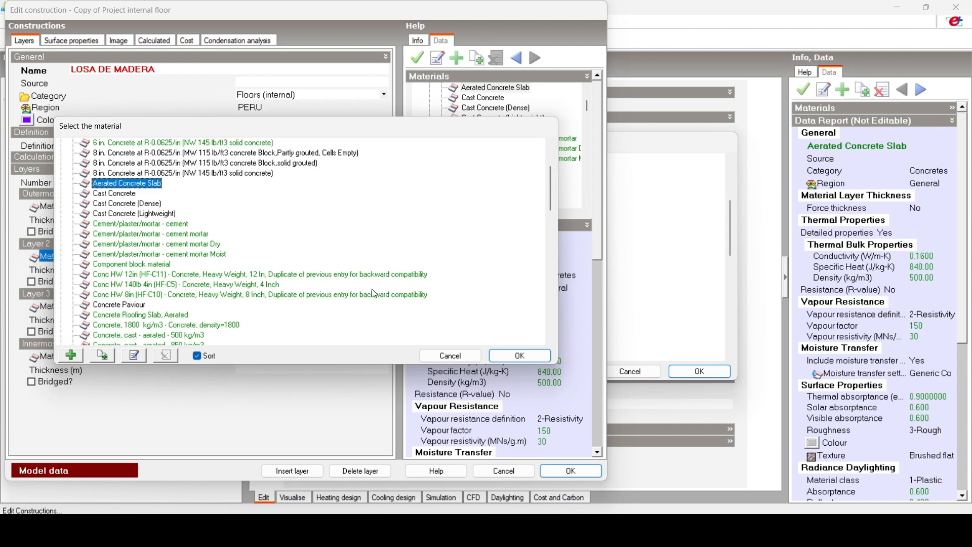
{"action": "scroll", "coordinate": [196, 258], "scroll_direction": "up", "scroll_amount": 3}
{"action": "left_click", "coordinate": [61, 193]}
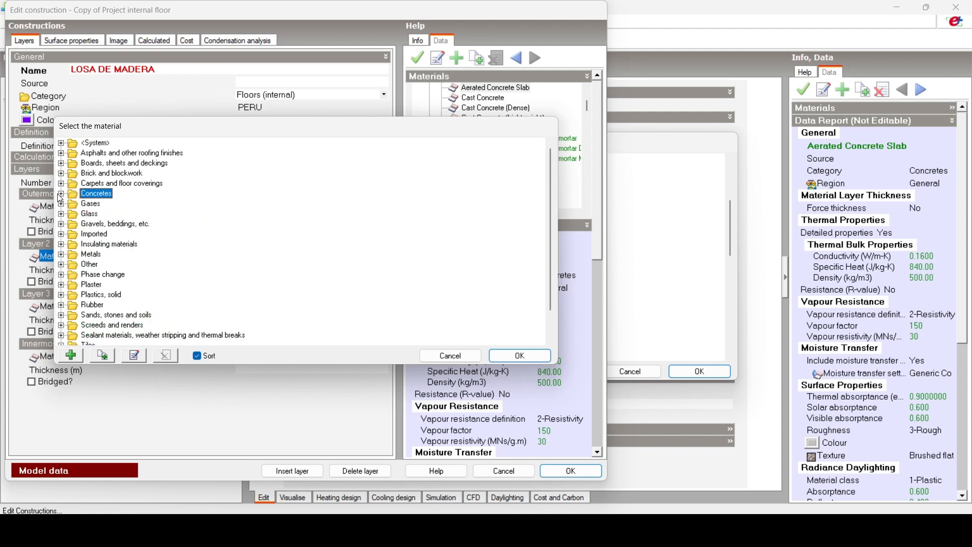
{"action": "scroll", "coordinate": [87, 204], "scroll_direction": "down", "scroll_amount": 1}
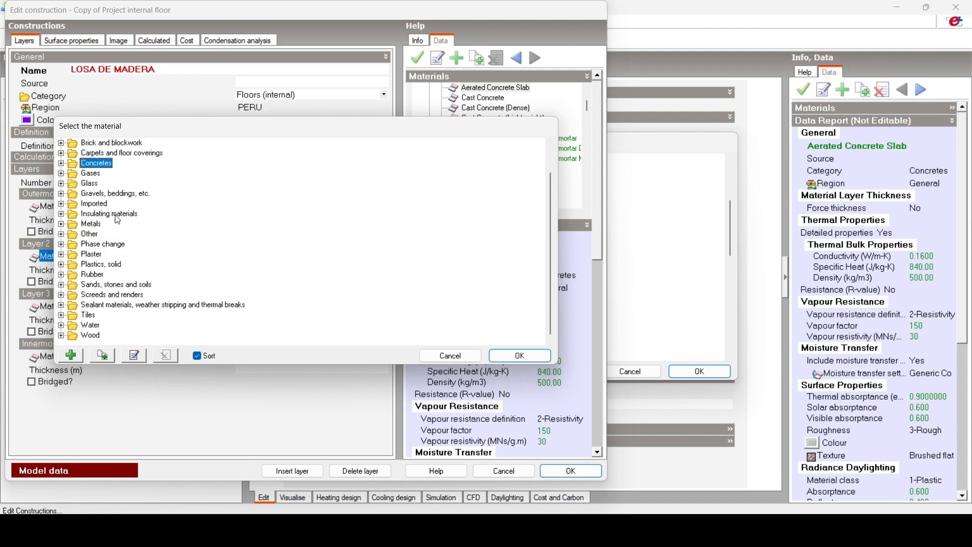
{"action": "left_click", "coordinate": [61, 214]}
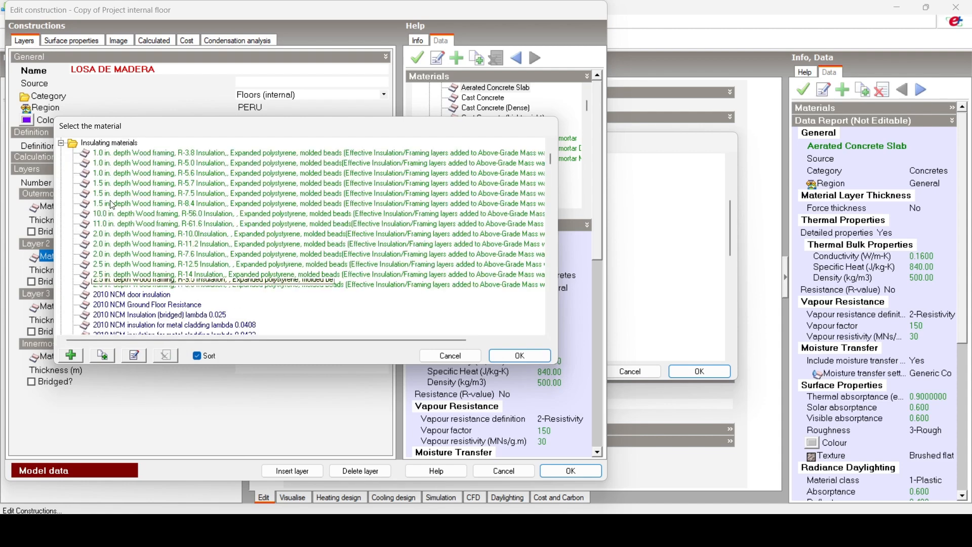
{"action": "left_click", "coordinate": [108, 152]}
{"action": "left_click", "coordinate": [112, 357]}
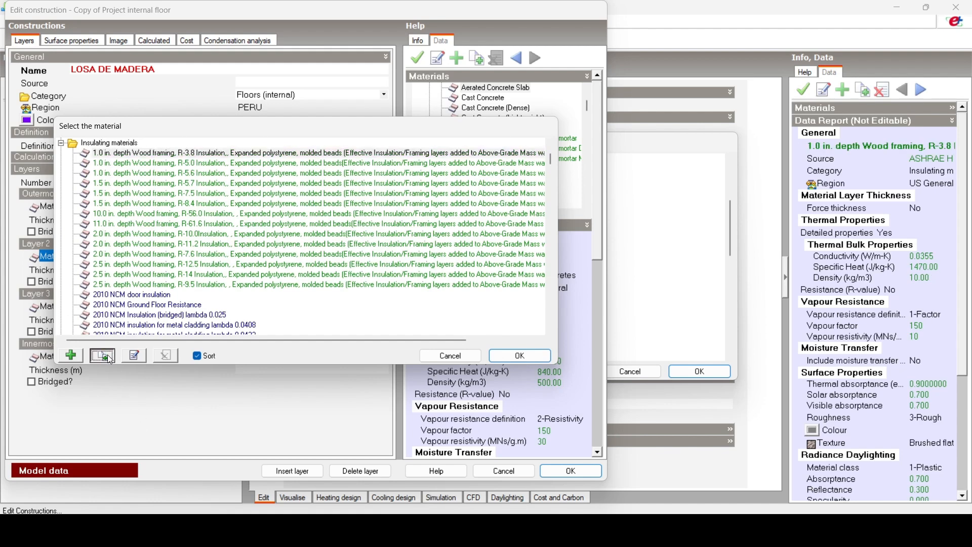
{"action": "left_click", "coordinate": [137, 357]}
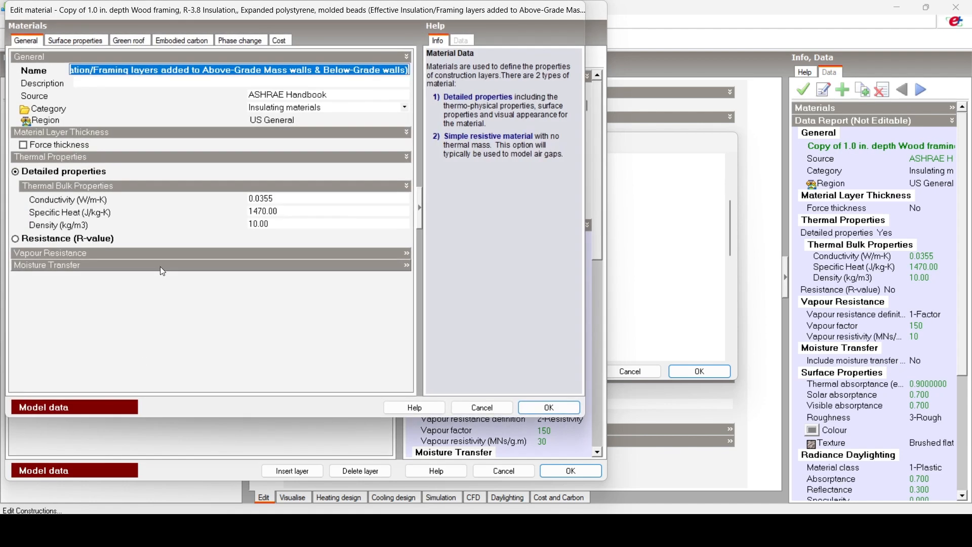
{"action": "type", "text": "AIRE"}
Look up air in the EM.110 insulating materials table and set AIRE's conductivity to 0.026 W/m-K.
{"action": "left_click", "coordinate": [302, 200]}
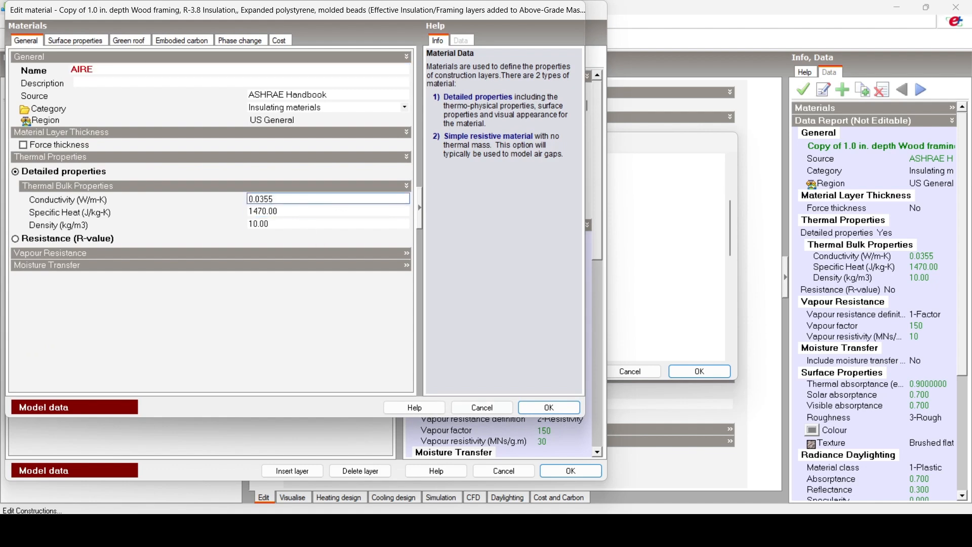
{"action": "mouse_move", "coordinate": [544, 529]}
{"action": "left_click", "coordinate": [619, 490]}
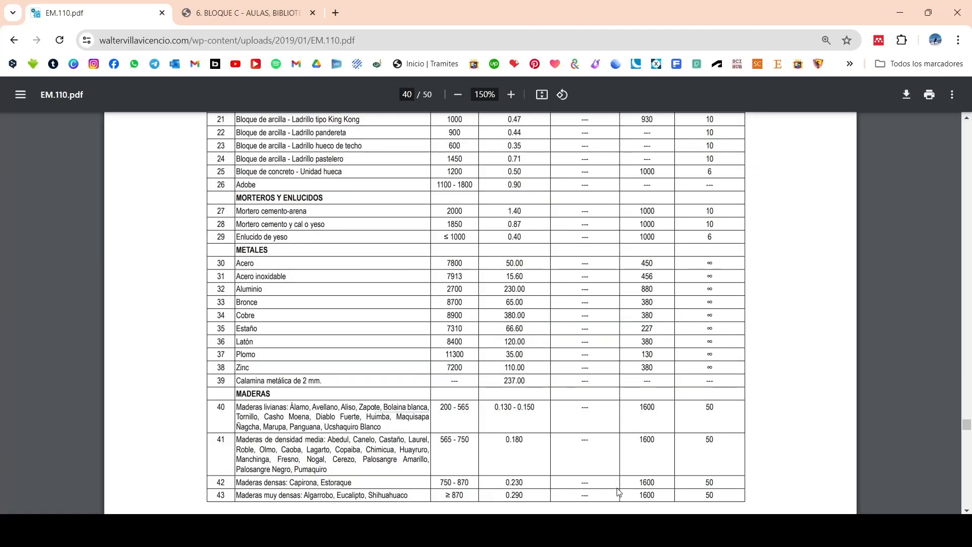
{"action": "scroll", "coordinate": [452, 396], "scroll_direction": "down", "scroll_amount": 20}
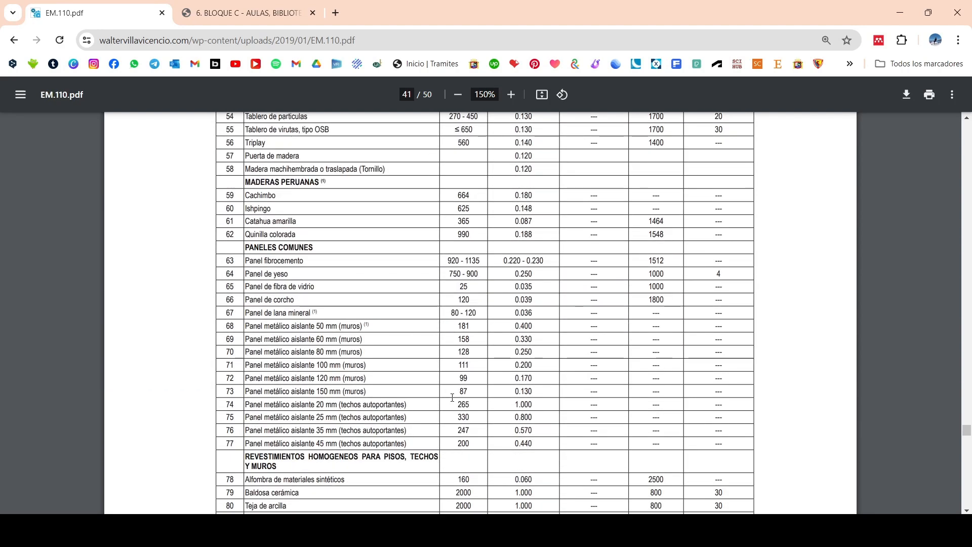
{"action": "scroll", "coordinate": [452, 397], "scroll_direction": "down", "scroll_amount": 10}
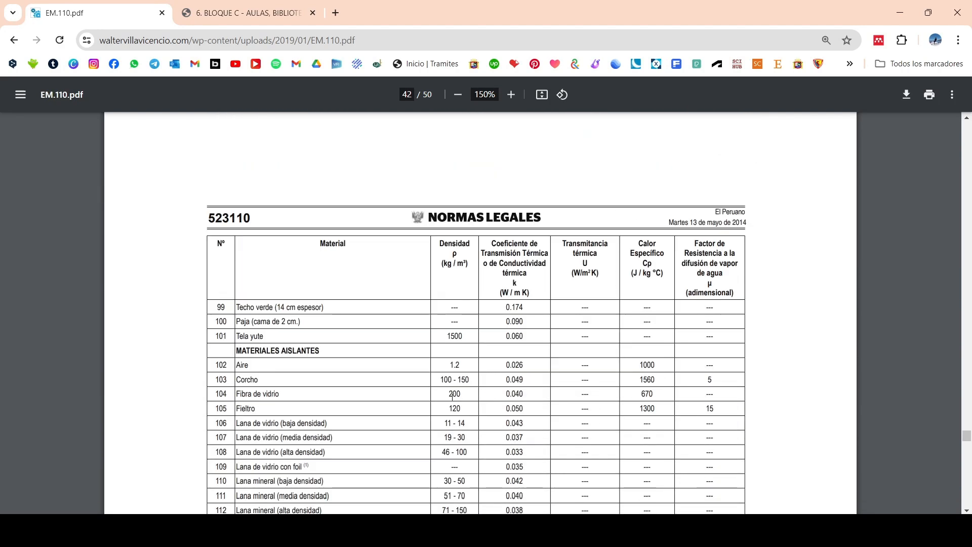
{"action": "left_click_drag", "start_coordinate": [528, 302], "coordinate": [502, 303]}
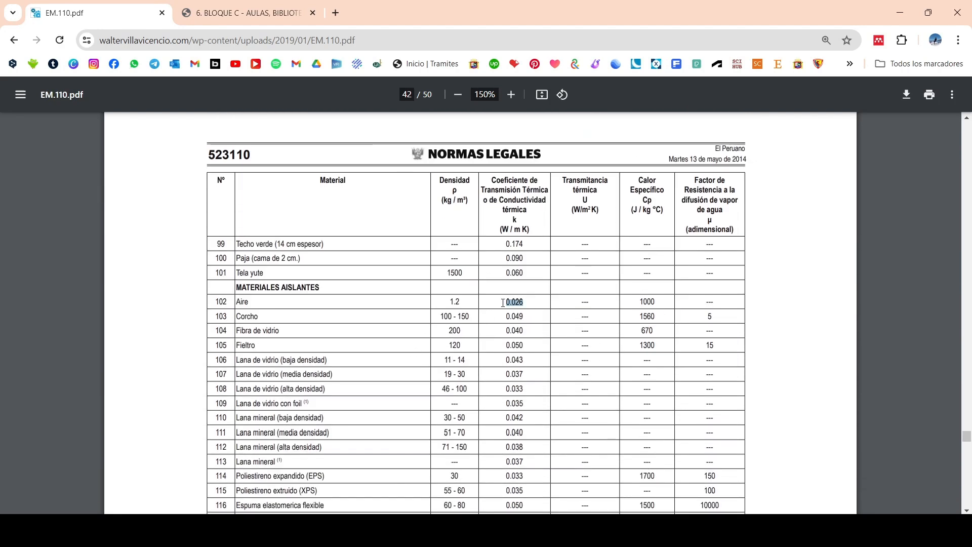
{"action": "left_click", "coordinate": [626, 529]}
{"action": "left_click_drag", "start_coordinate": [275, 199], "coordinate": [252, 199]}
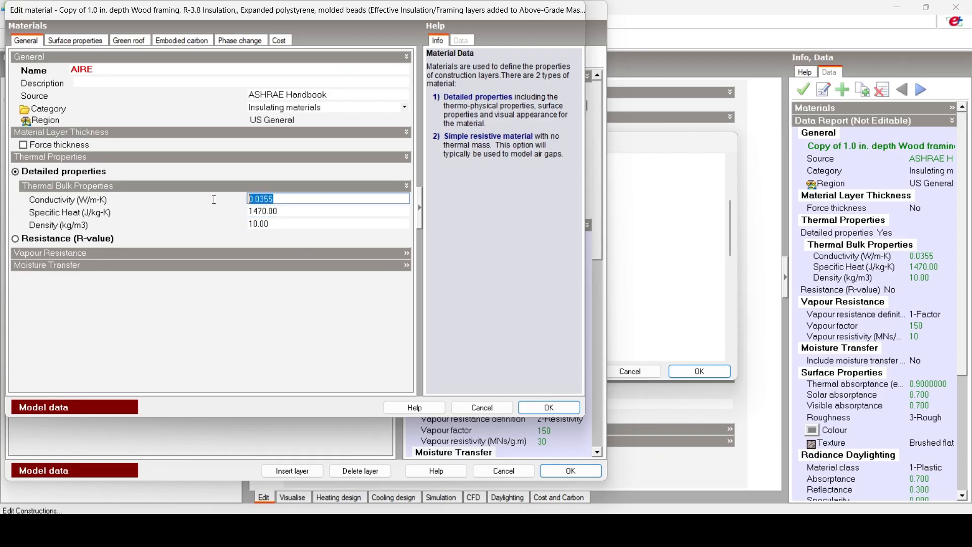
{"action": "type", "text": ".026"}
Set AIRE's specific heat to 1000 J/kg-K and density to 1.2 kg/m3 per the EM.110 table, and save the material.
{"action": "left_click", "coordinate": [295, 210]}
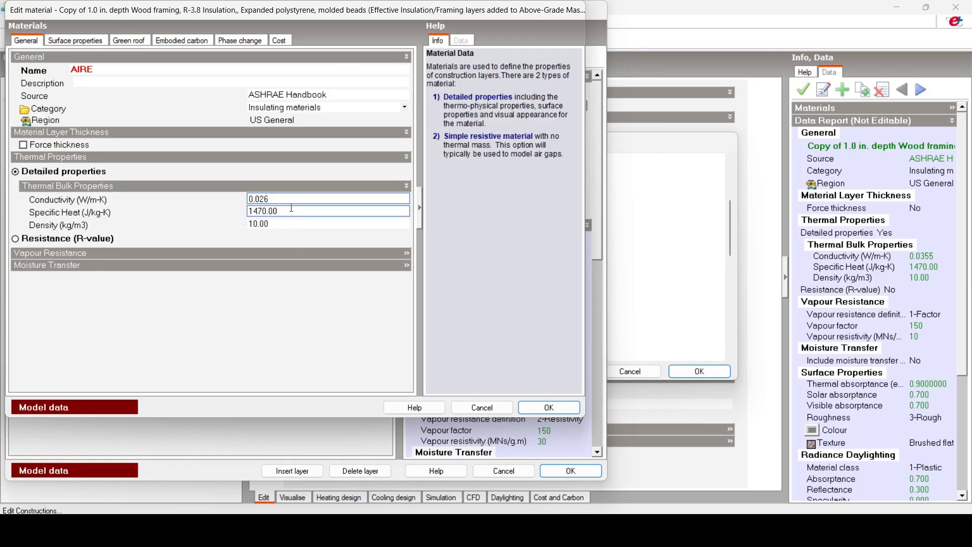
{"action": "left_click", "coordinate": [574, 439]}
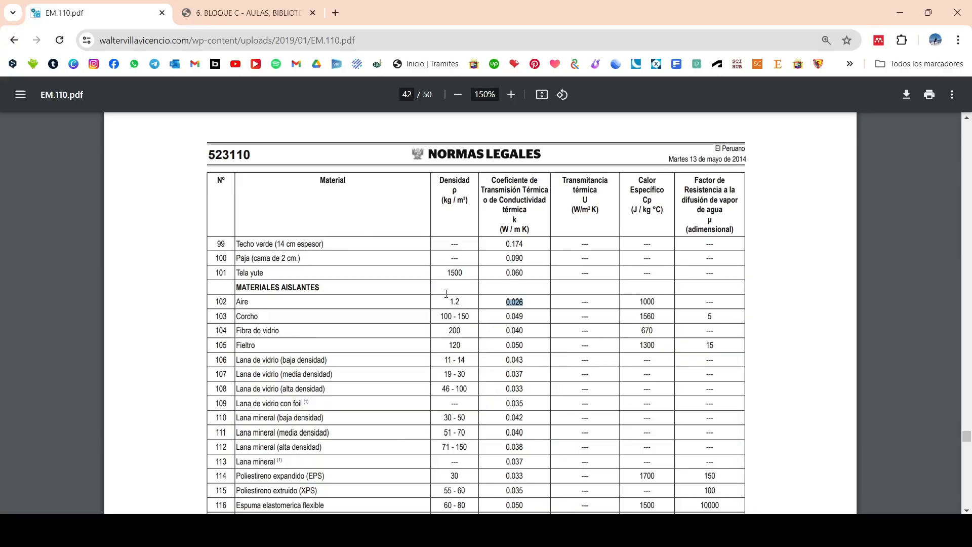
{"action": "left_click_drag", "start_coordinate": [447, 293], "coordinate": [474, 294]}
{"action": "key", "text": "alt+Tab"}
{"action": "left_click_drag", "start_coordinate": [305, 213], "coordinate": [180, 211]}
{"action": "type", "text": "1000"}
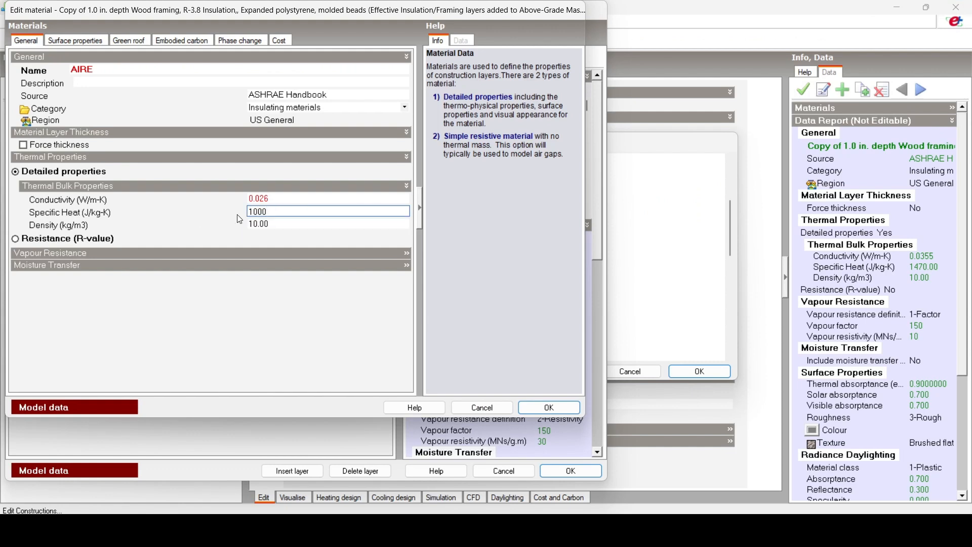
{"action": "key", "text": "Tab"}
{"action": "type", "text": "1.2"}
{"action": "left_click", "coordinate": [551, 407]}
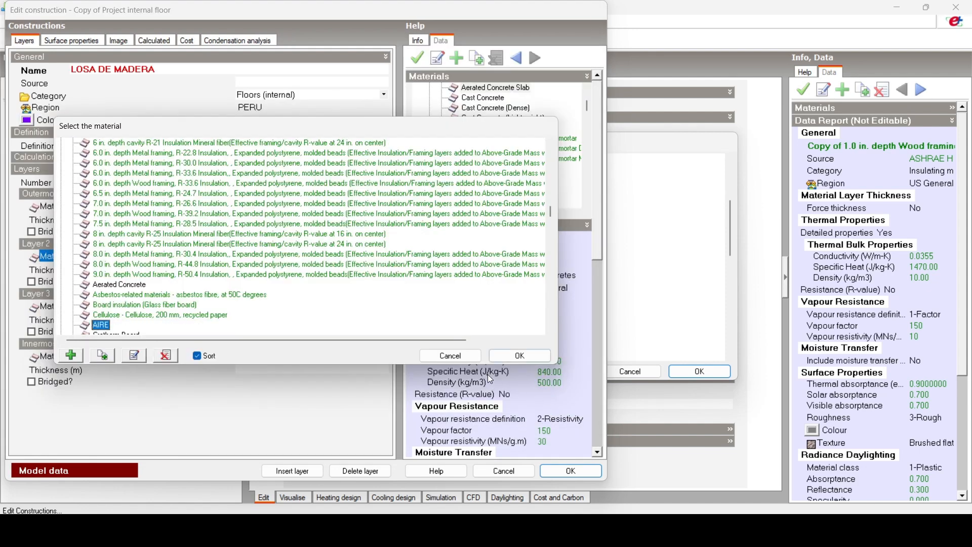
Assign AIRE to Layer 2 and set that layer's thickness to 0.04 m.
{"action": "left_click", "coordinate": [521, 356]}
{"action": "left_click", "coordinate": [291, 269]}
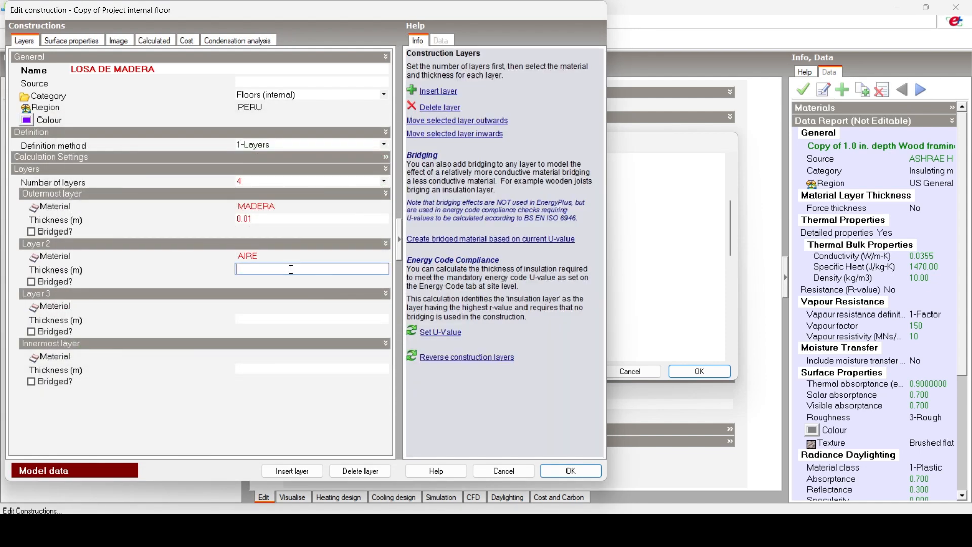
{"action": "type", "text": "0.04"}
For Layer 3, duplicate the Aerated Concrete Slab material and rename the copy LOSA.
{"action": "left_click", "coordinate": [303, 307]}
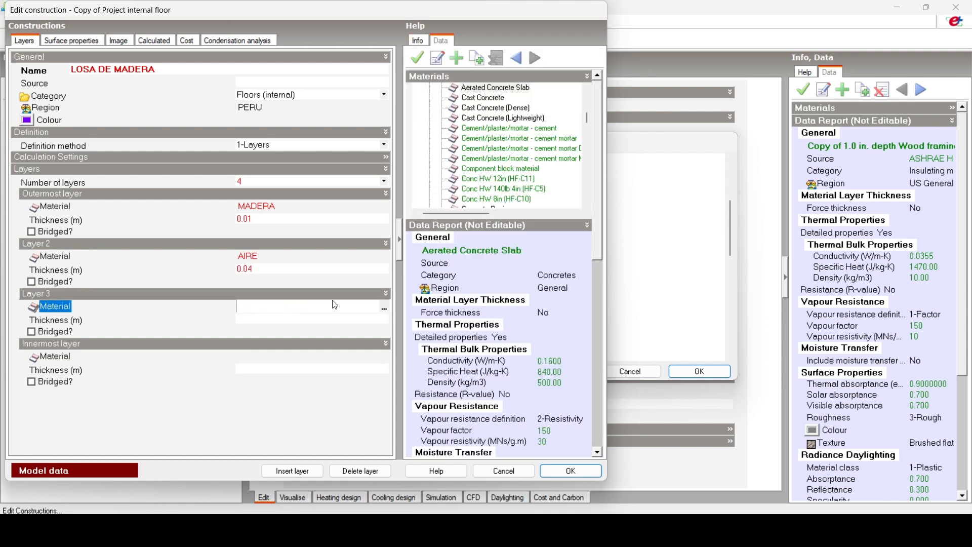
{"action": "left_click", "coordinate": [386, 307]}
{"action": "scroll", "coordinate": [142, 233], "scroll_direction": "up", "scroll_amount": 3}
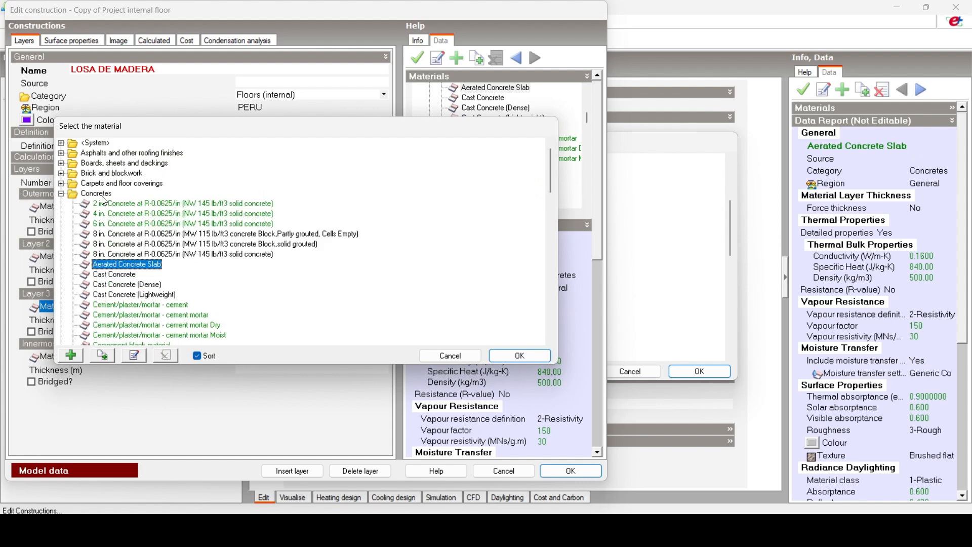
{"action": "left_click", "coordinate": [104, 355]}
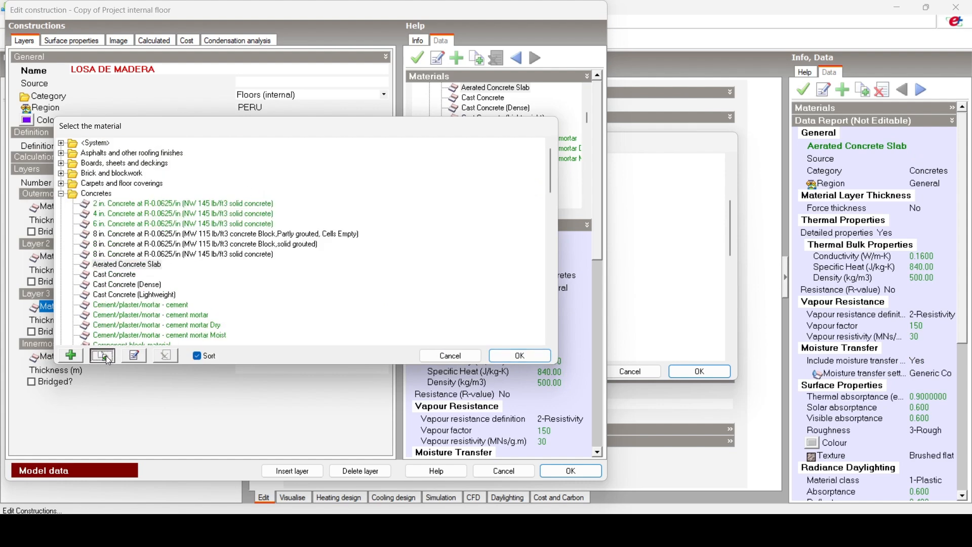
{"action": "left_click", "coordinate": [144, 357]}
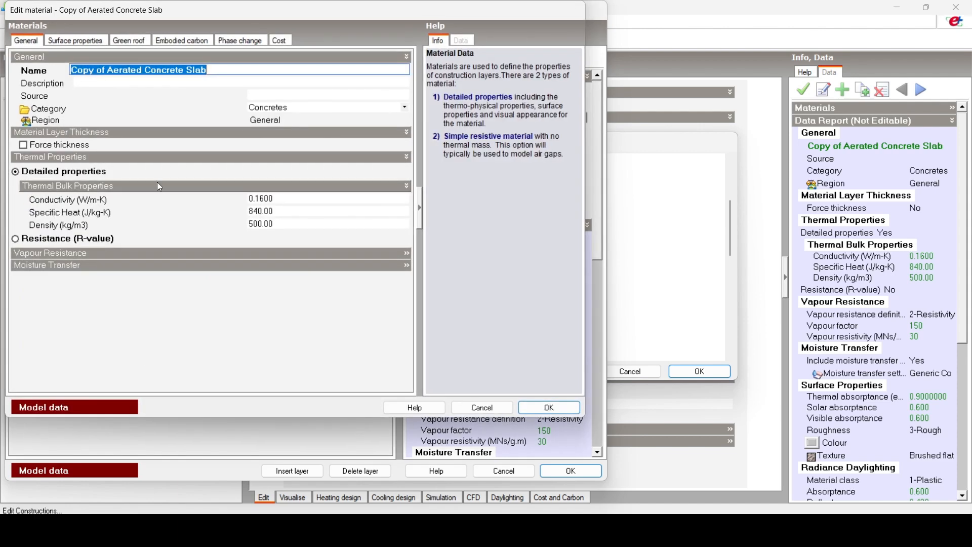
{"action": "type", "text": "LOSA"}
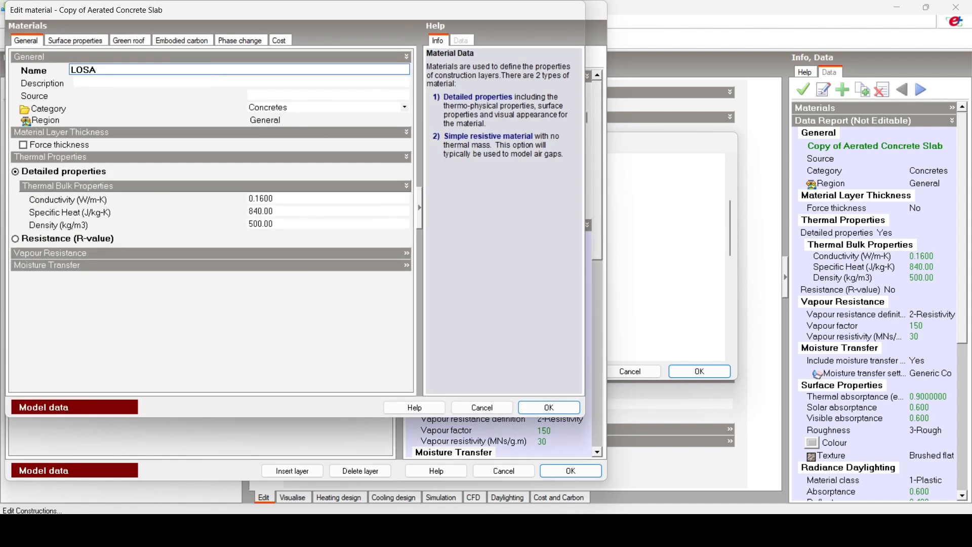
Look up Concreto armado in the EM.110 table and set LOSA's density to 2400 kg/m3.
{"action": "left_click", "coordinate": [296, 202]}
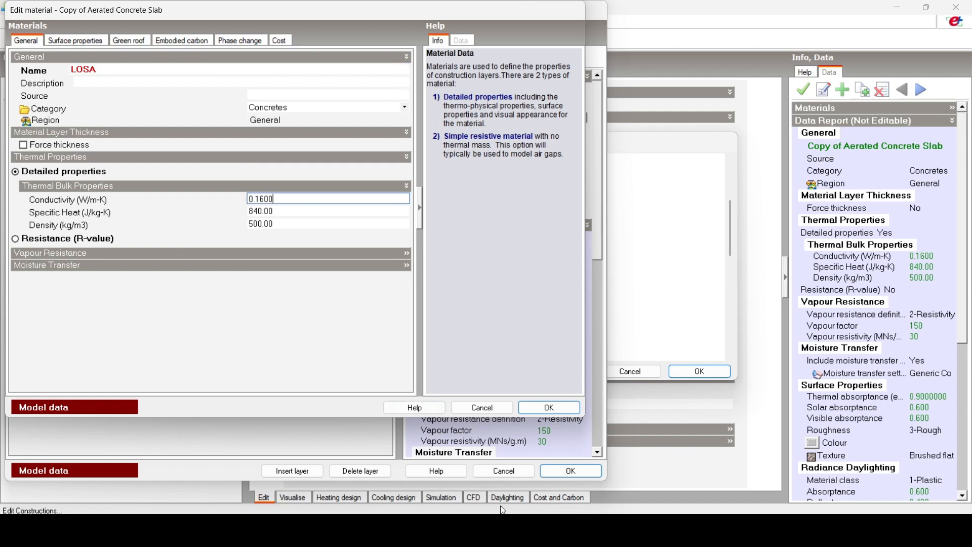
{"action": "mouse_move", "coordinate": [536, 532]}
{"action": "left_click", "coordinate": [603, 478]}
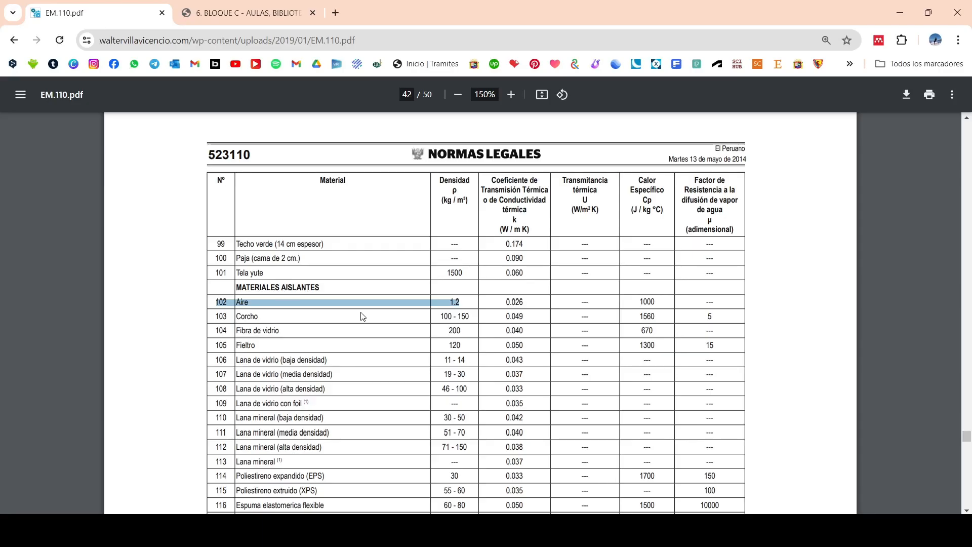
{"action": "scroll", "coordinate": [341, 365], "scroll_direction": "up", "scroll_amount": 20}
{"action": "scroll", "coordinate": [343, 367], "scroll_direction": "up", "scroll_amount": 3}
{"action": "left_click_drag", "start_coordinate": [289, 309], "coordinate": [242, 313]}
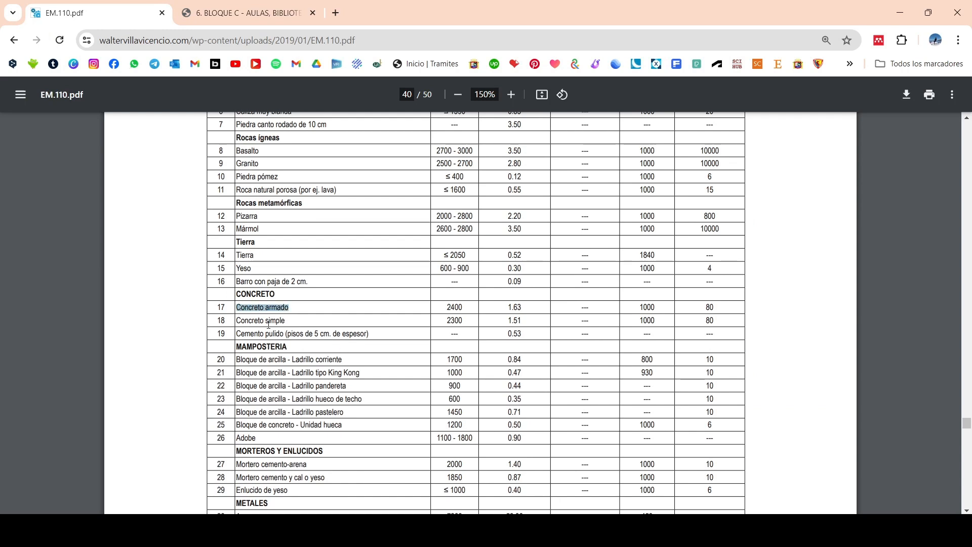
{"action": "scroll", "coordinate": [377, 396], "scroll_direction": "up", "scroll_amount": 2}
{"action": "left_click_drag", "start_coordinate": [465, 438], "coordinate": [445, 434]}
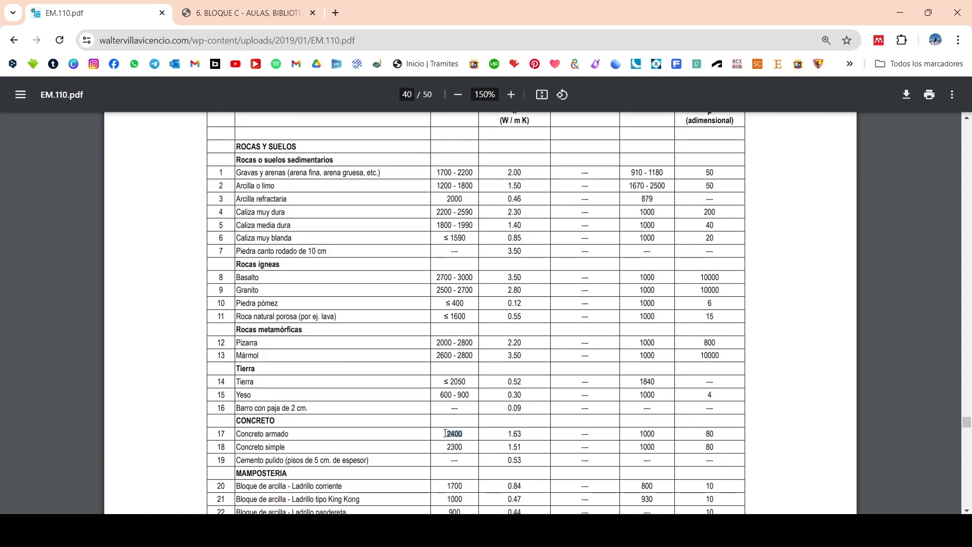
{"action": "left_click", "coordinate": [626, 526]}
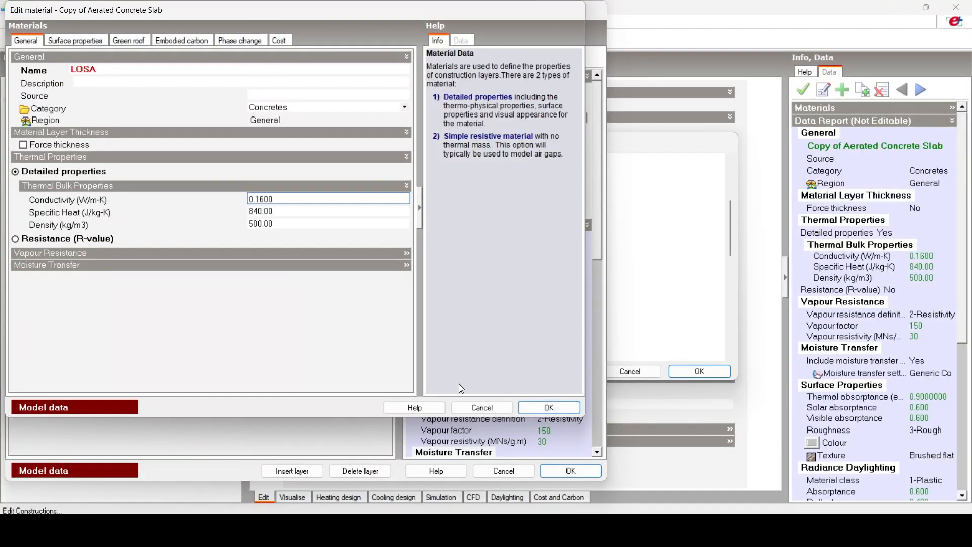
{"action": "left_click_drag", "start_coordinate": [284, 226], "coordinate": [227, 233]}
{"action": "type", "text": "2400"}
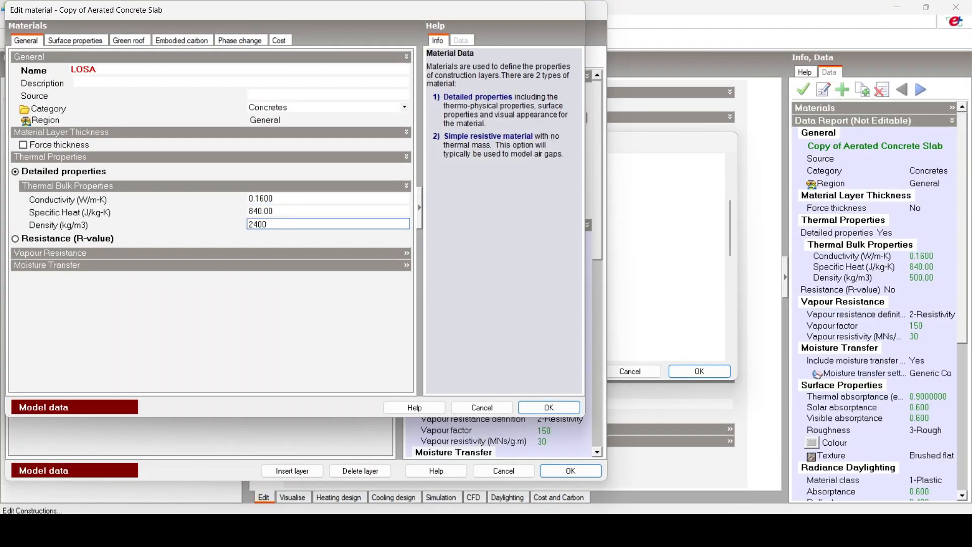
Set LOSA's conductivity to 1.63 W/m-K and specific heat to 1000 J/kg-K, per the Concreto armado row of EM.110.
{"action": "left_click", "coordinate": [591, 476]}
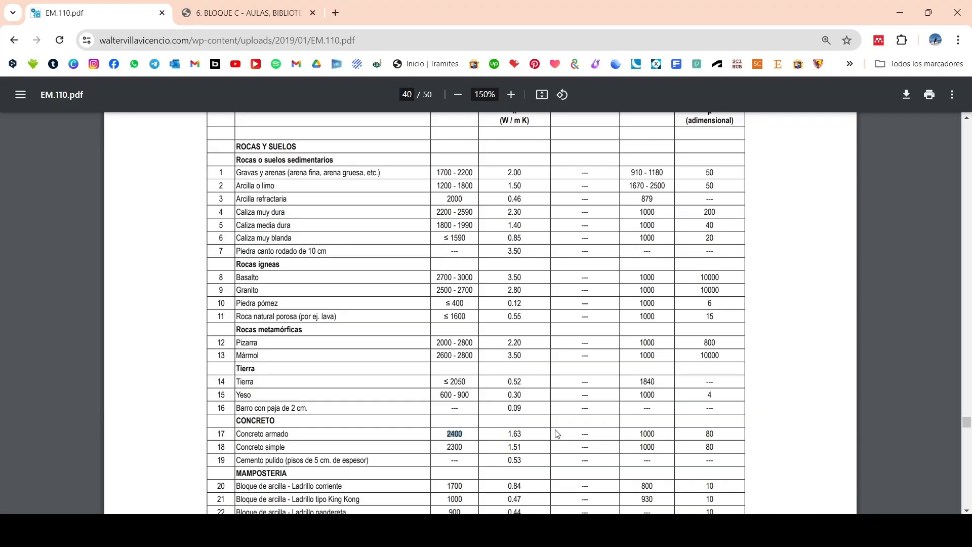
{"action": "double_click", "coordinate": [515, 433]}
{"action": "left_click_drag", "start_coordinate": [658, 433], "coordinate": [634, 431]}
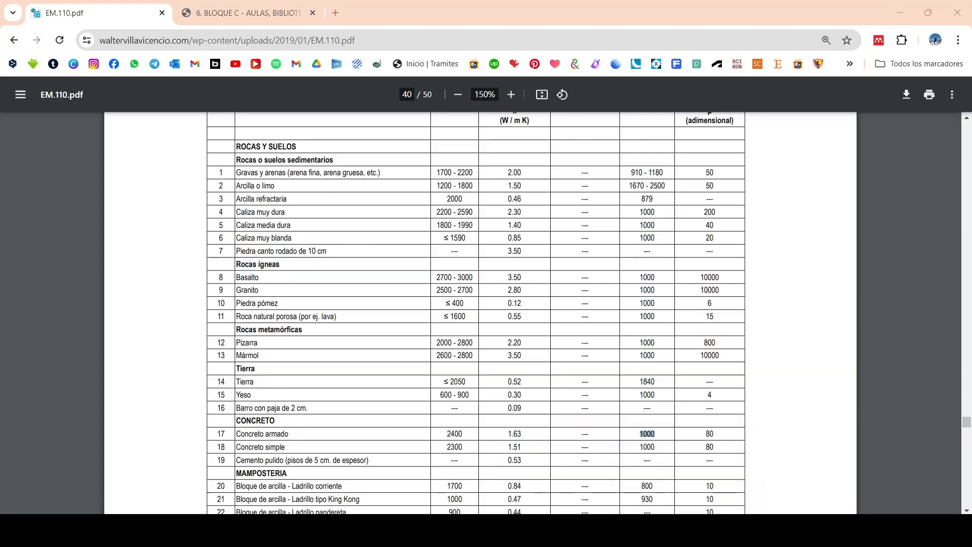
{"action": "key", "text": "alt+Tab"}
{"action": "left_click_drag", "start_coordinate": [287, 199], "coordinate": [228, 201]}
{"action": "type", "text": "1.63"}
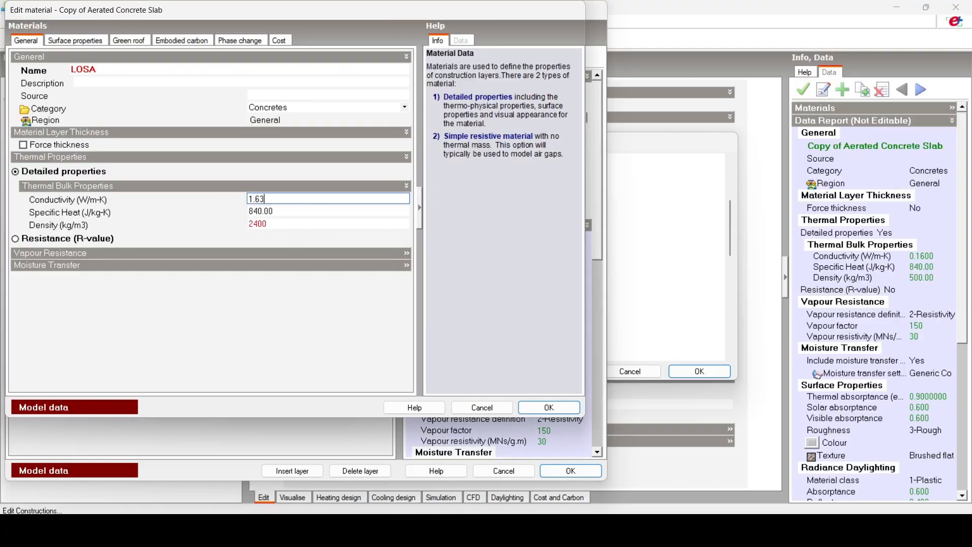
{"action": "key", "text": "Tab"}
{"action": "type", "text": "1000"}
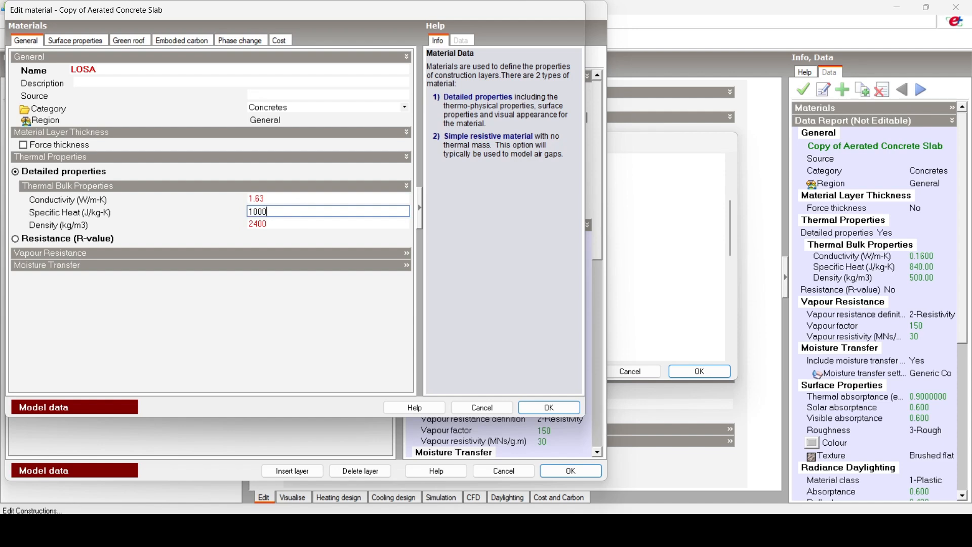
Save LOSA, assign it to Layer 3 and set that layer's thickness to 0.20 m.
{"action": "left_click", "coordinate": [533, 405]}
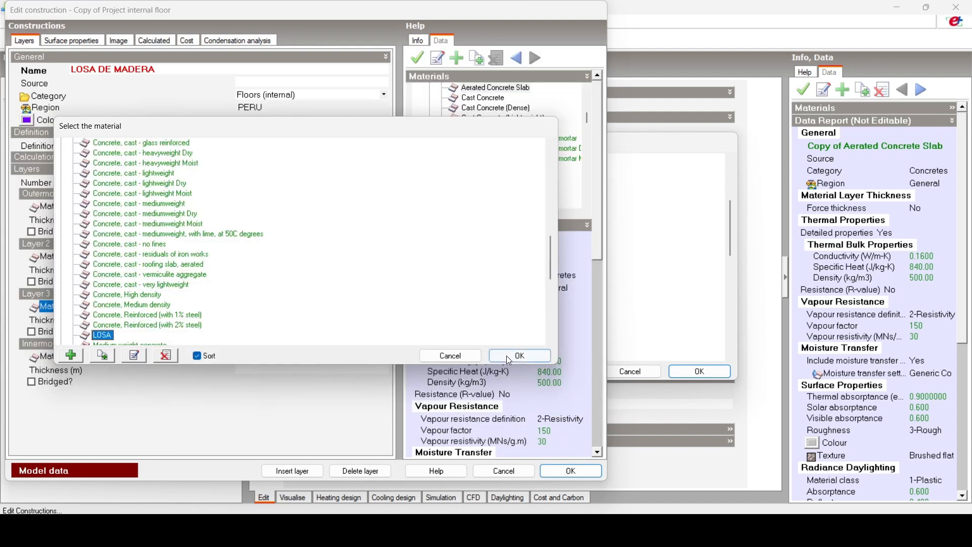
{"action": "left_click", "coordinate": [505, 357]}
{"action": "left_click", "coordinate": [280, 321]}
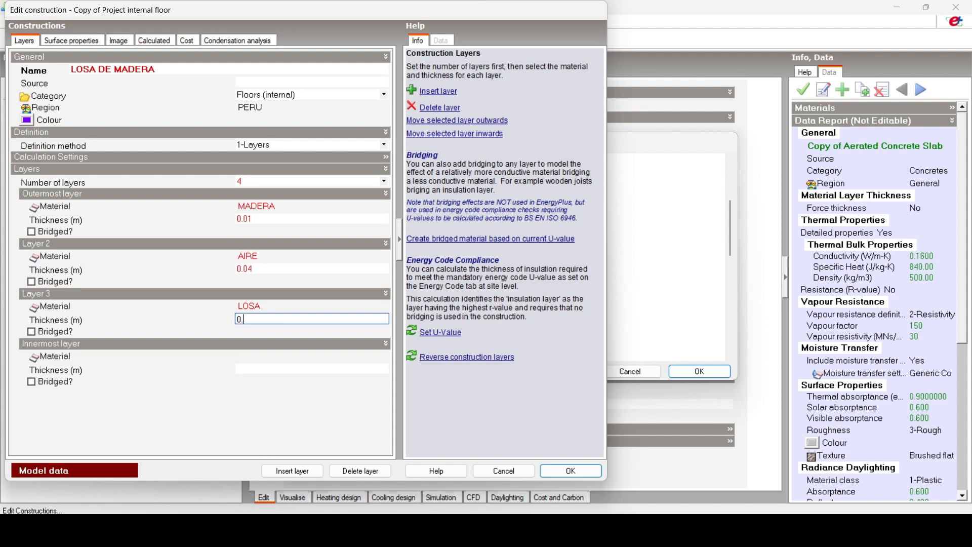
{"action": "type", "text": "0.20"}
Assign the existing TARRAJEO material from the Concretes category to the innermost layer of LOSA DE MADERA.
{"action": "left_click", "coordinate": [285, 360]}
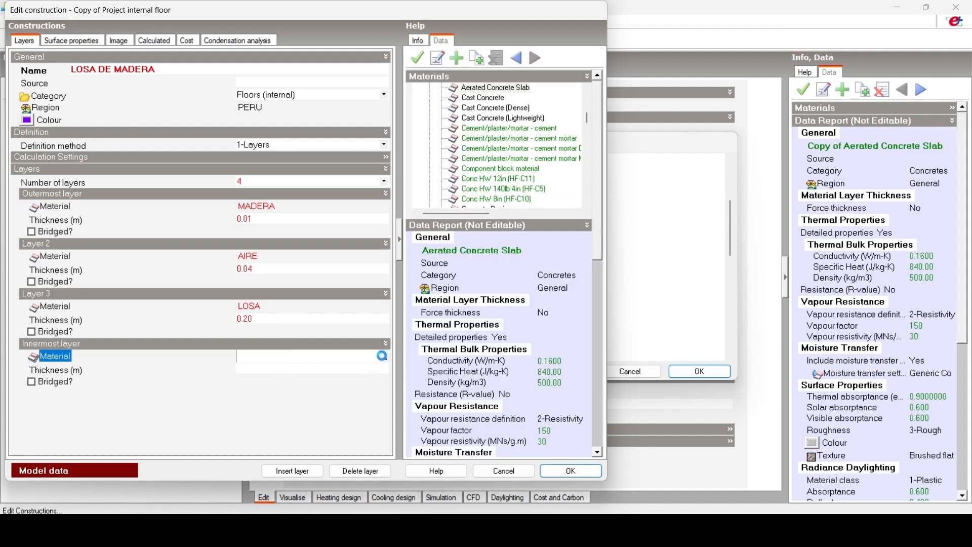
{"action": "left_click", "coordinate": [383, 357]}
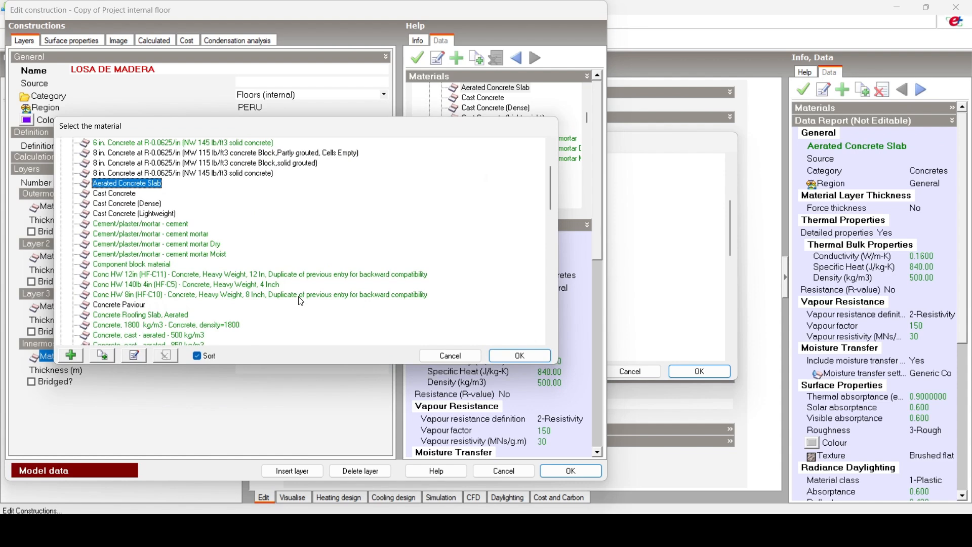
{"action": "scroll", "coordinate": [284, 283], "scroll_direction": "up", "scroll_amount": 3}
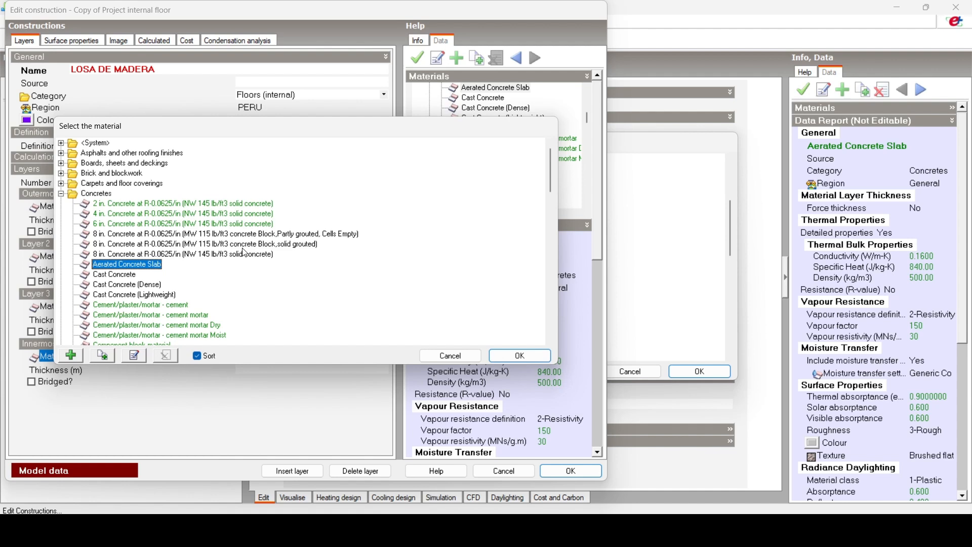
{"action": "left_click", "coordinate": [61, 194]}
{"action": "left_click", "coordinate": [61, 195]}
{"action": "scroll", "coordinate": [120, 209], "scroll_direction": "down", "scroll_amount": 10}
{"action": "scroll", "coordinate": [120, 210], "scroll_direction": "up", "scroll_amount": 3}
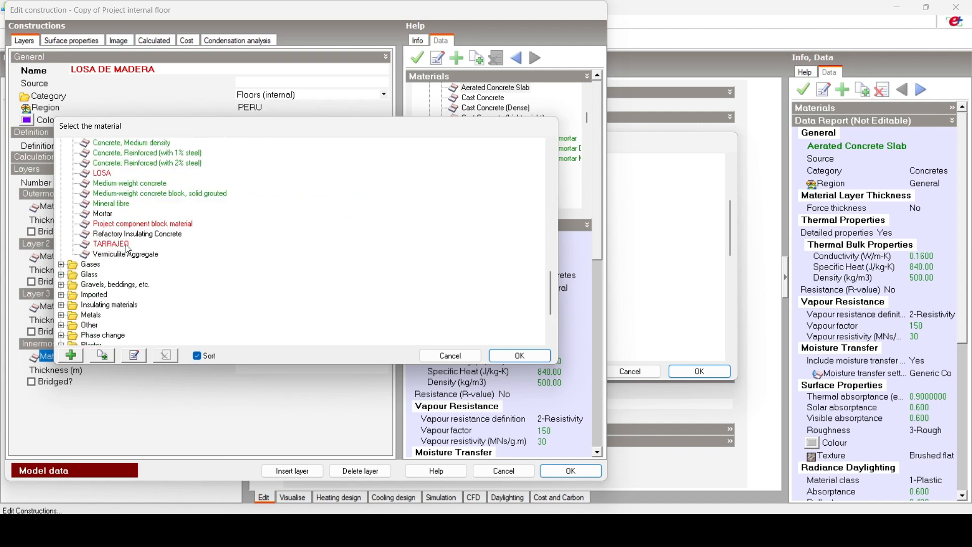
{"action": "left_click", "coordinate": [110, 244]}
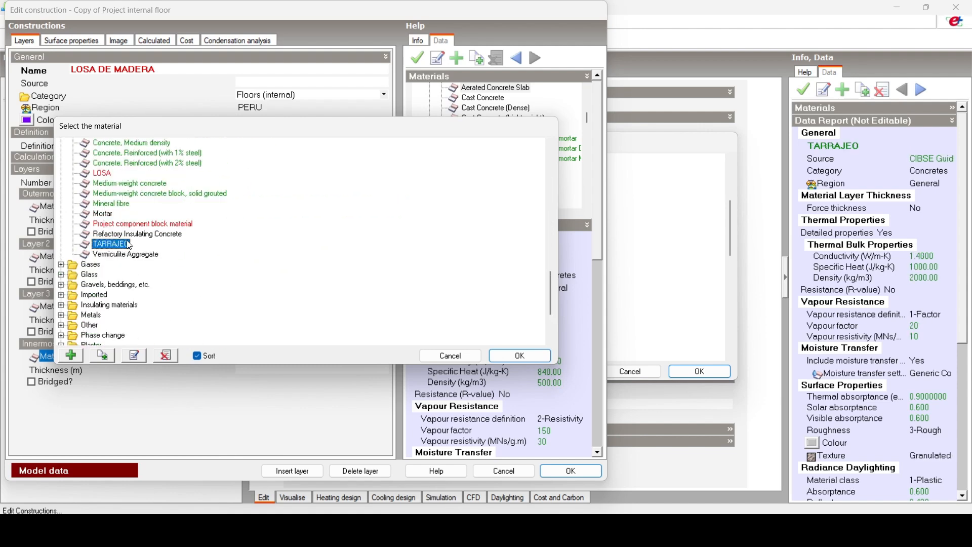
{"action": "left_click", "coordinate": [521, 356]}
Set the innermost layer's thickness to 0.01 m, save the construction and assign LOSA DE MADERA as the building's internal floor.
{"action": "left_click", "coordinate": [255, 369]}
{"action": "type", "text": "0."}
{"action": "type", "text": "01"}
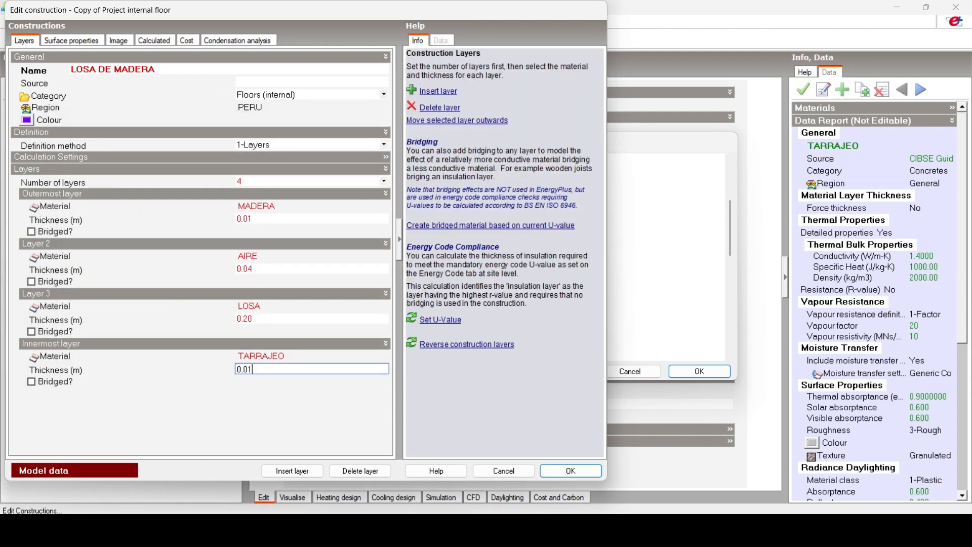
{"action": "left_click", "coordinate": [571, 471]}
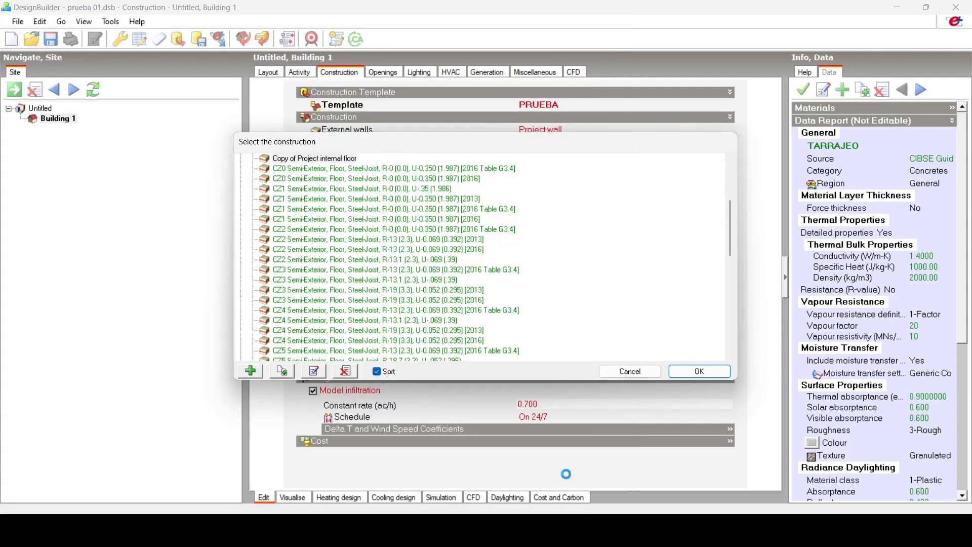
{"action": "left_click", "coordinate": [678, 371]}
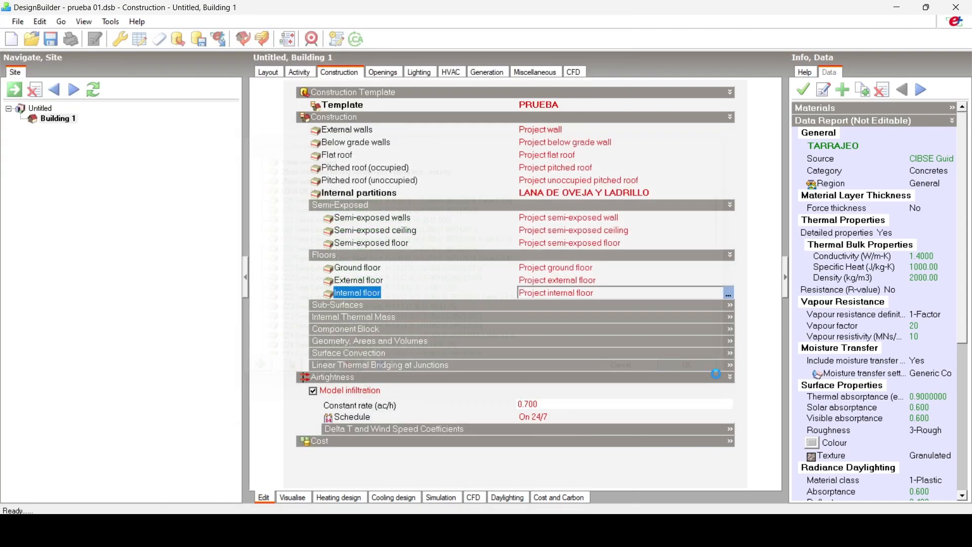
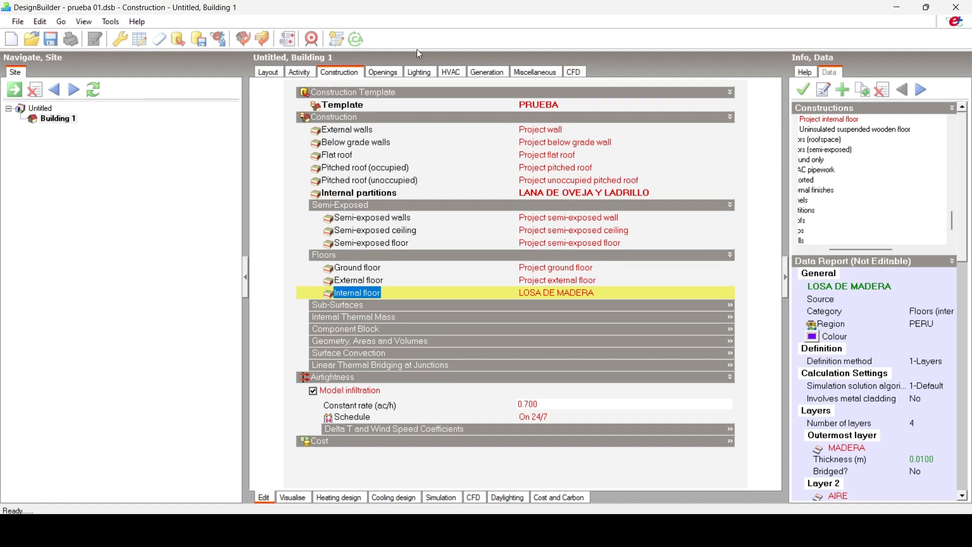
Set the building's external window layout to the No glazing facade type.
{"action": "left_click", "coordinate": [391, 76]}
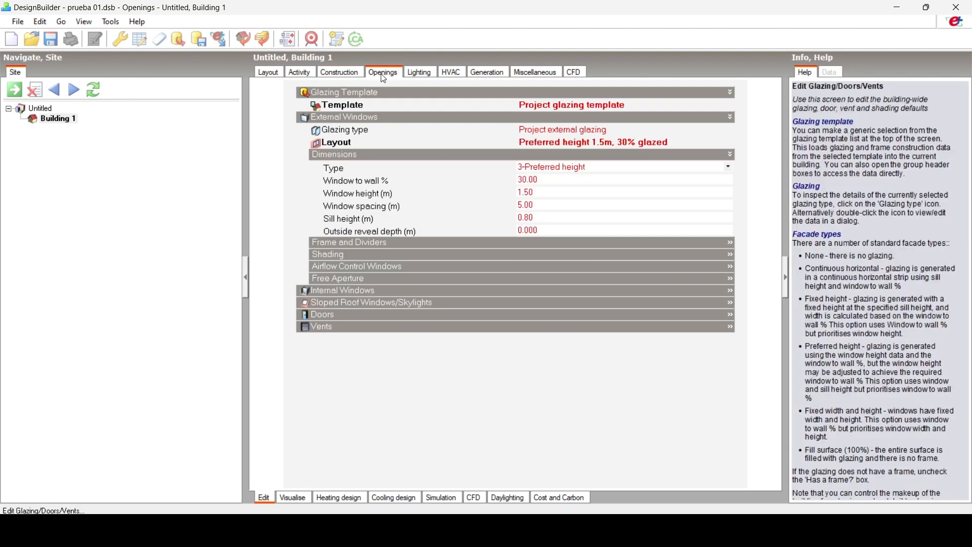
{"action": "left_click", "coordinate": [728, 145]}
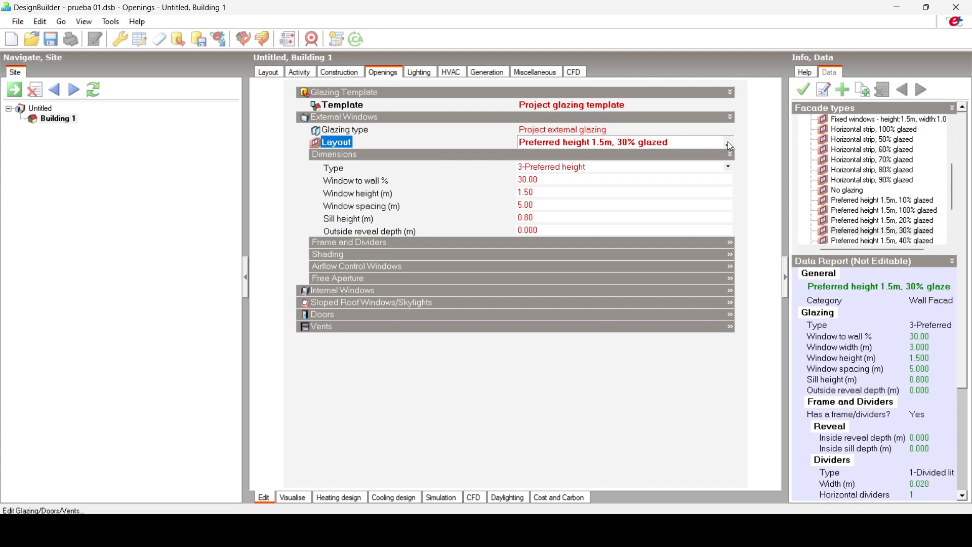
{"action": "left_click", "coordinate": [728, 143]}
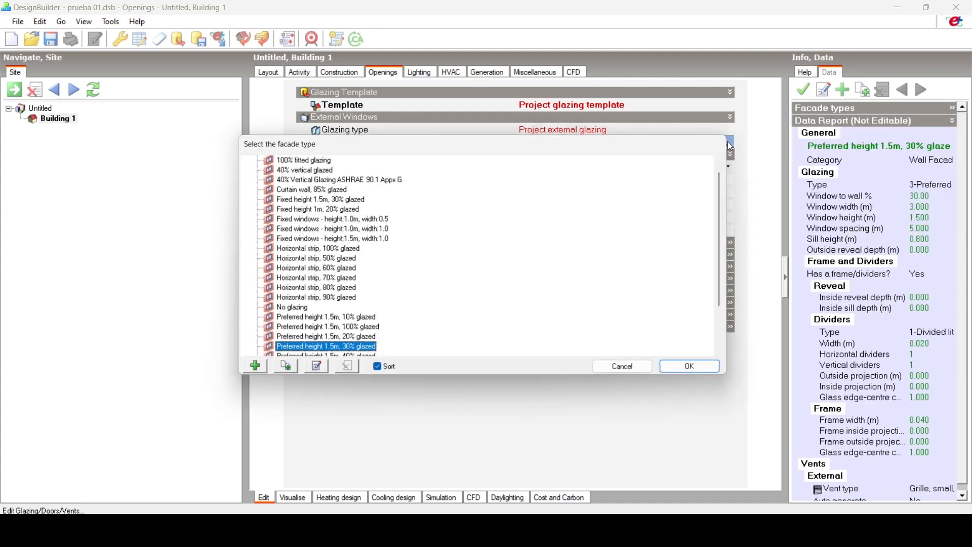
{"action": "left_click", "coordinate": [292, 312]}
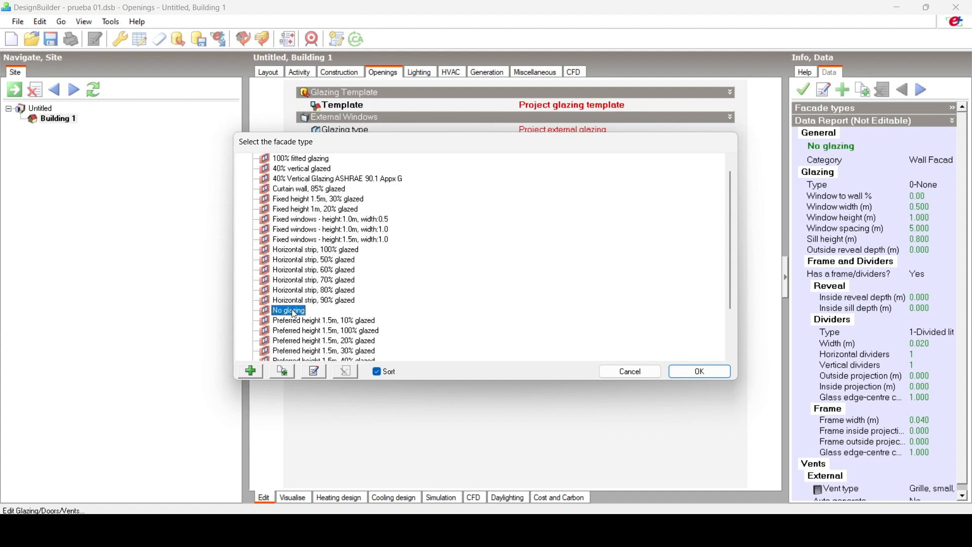
{"action": "left_click", "coordinate": [719, 373]}
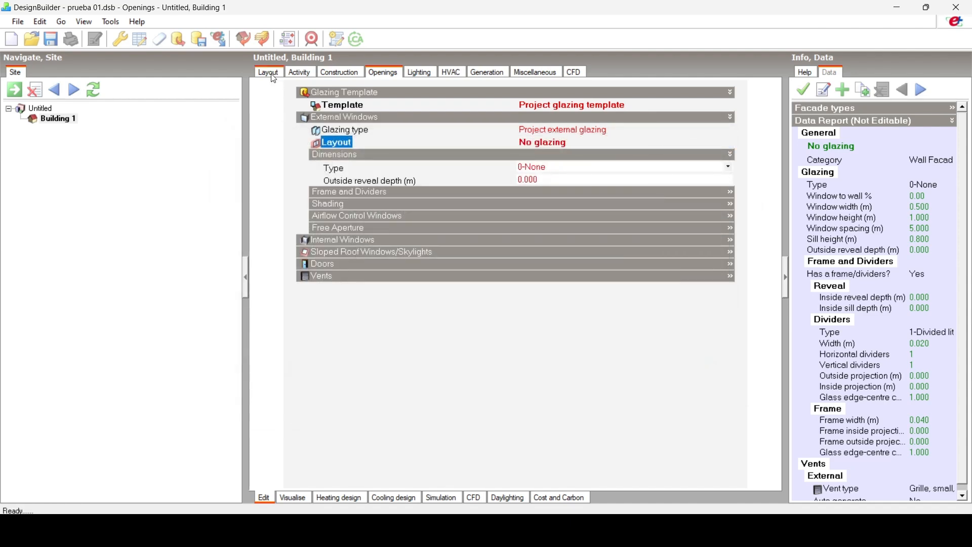
Start a new extruded building block in the building layout and set its height to 2.80 m.
{"action": "left_click", "coordinate": [272, 75]}
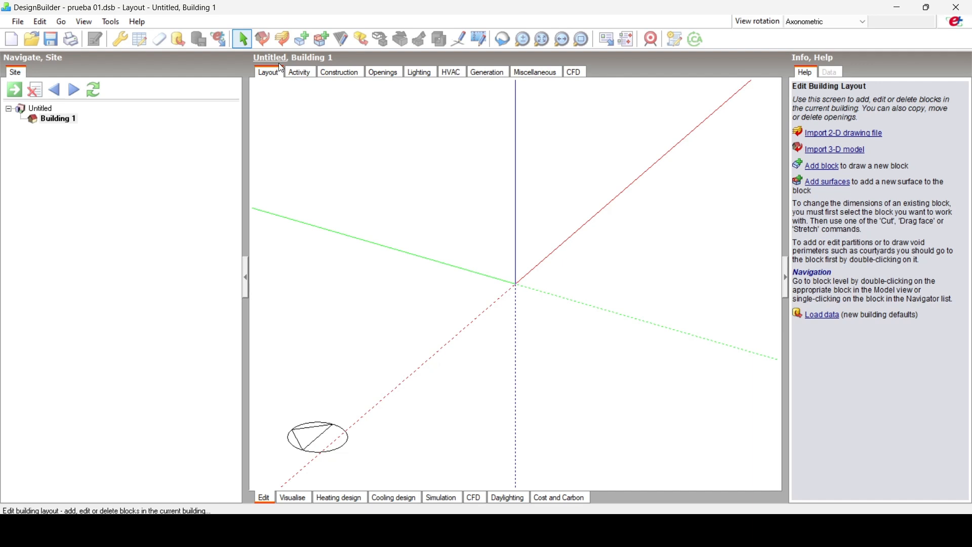
{"action": "left_click", "coordinate": [304, 40]}
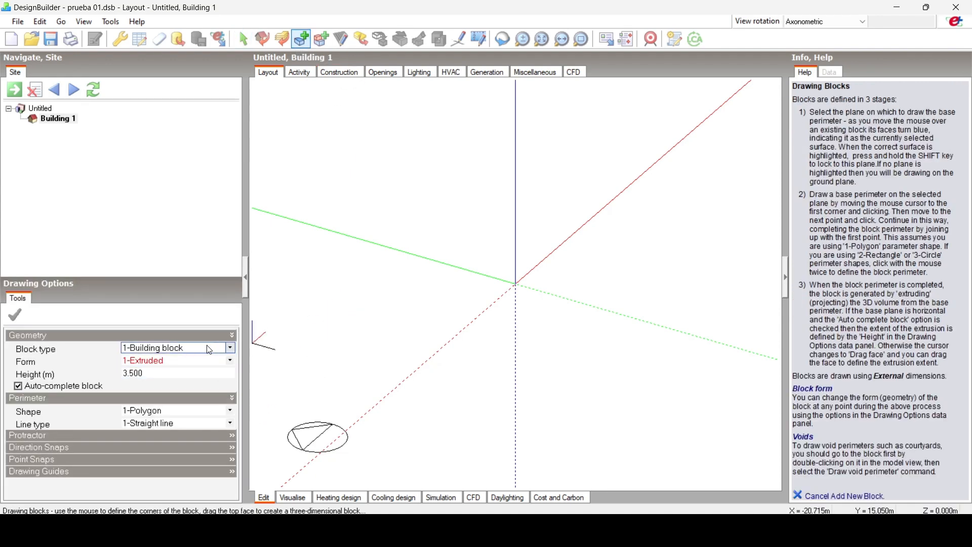
{"action": "left_click", "coordinate": [231, 349]}
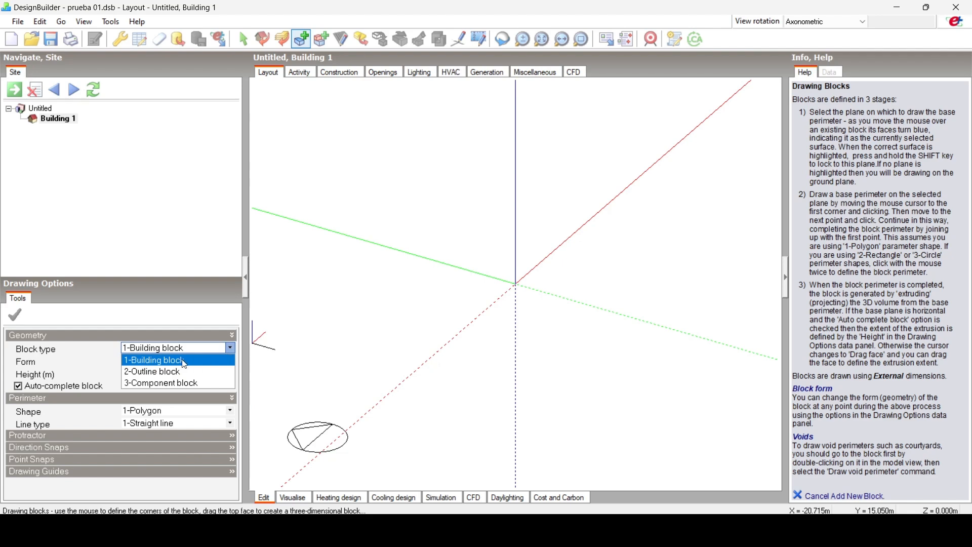
{"action": "left_click", "coordinate": [218, 351]}
{"action": "left_click", "coordinate": [218, 362]}
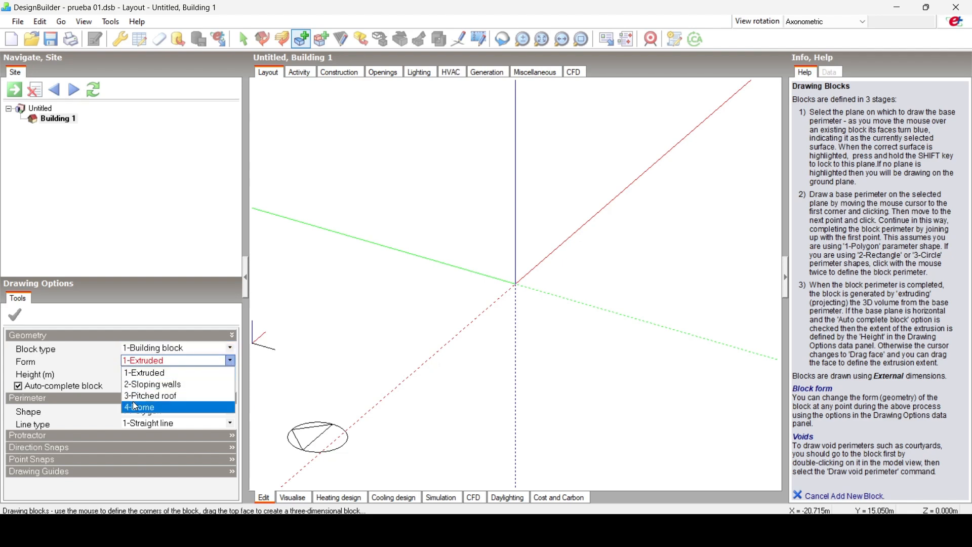
{"action": "left_click", "coordinate": [232, 360]}
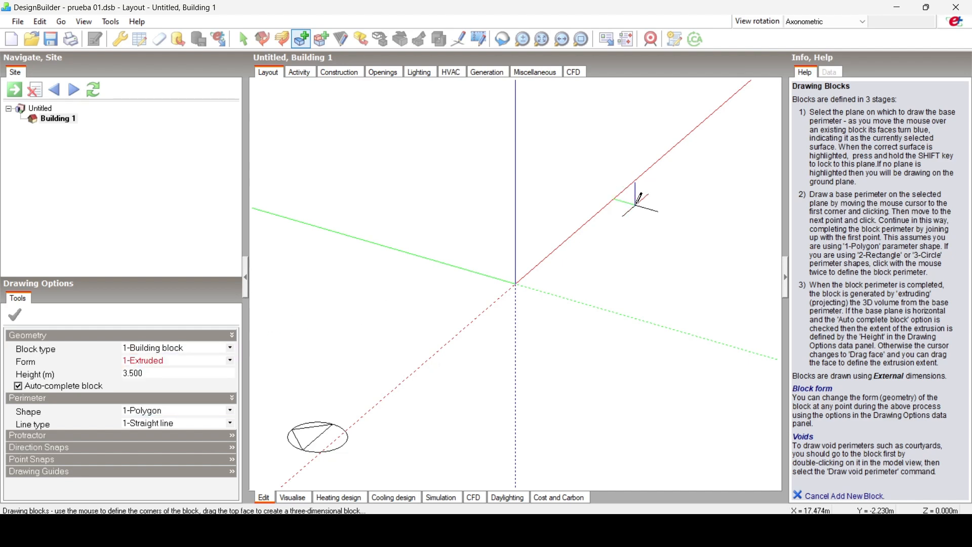
{"action": "left_click_drag", "start_coordinate": [146, 373], "coordinate": [113, 378]}
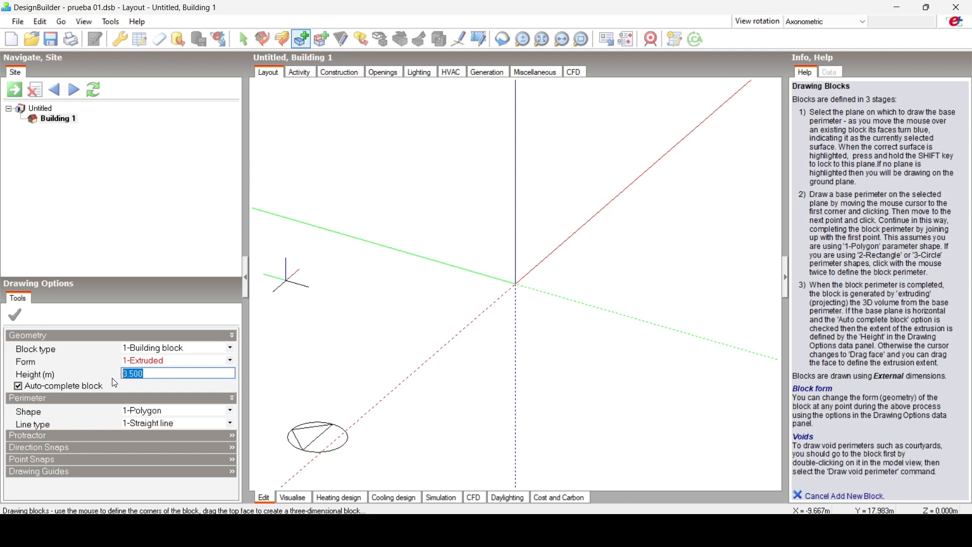
{"action": "type", "text": "2.80"}
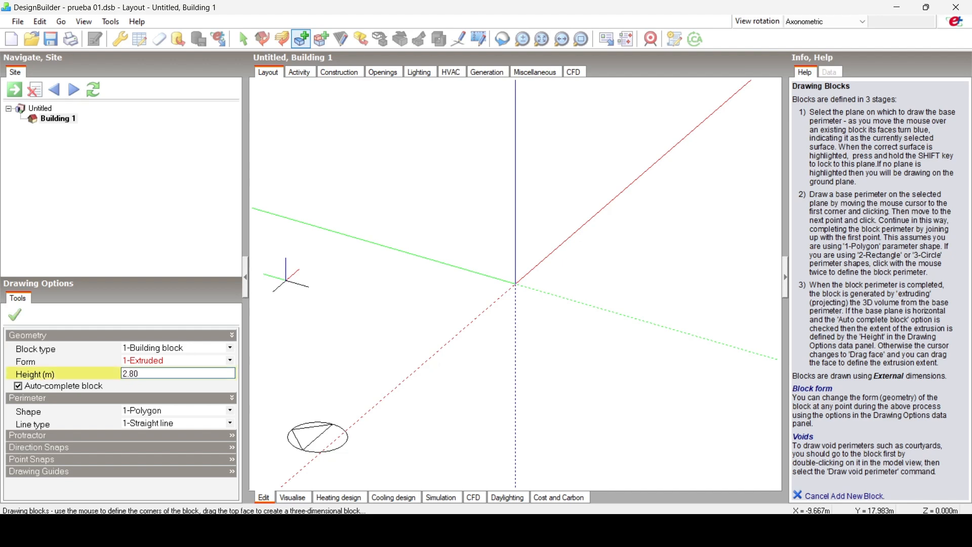
{"action": "key", "text": "Return"}
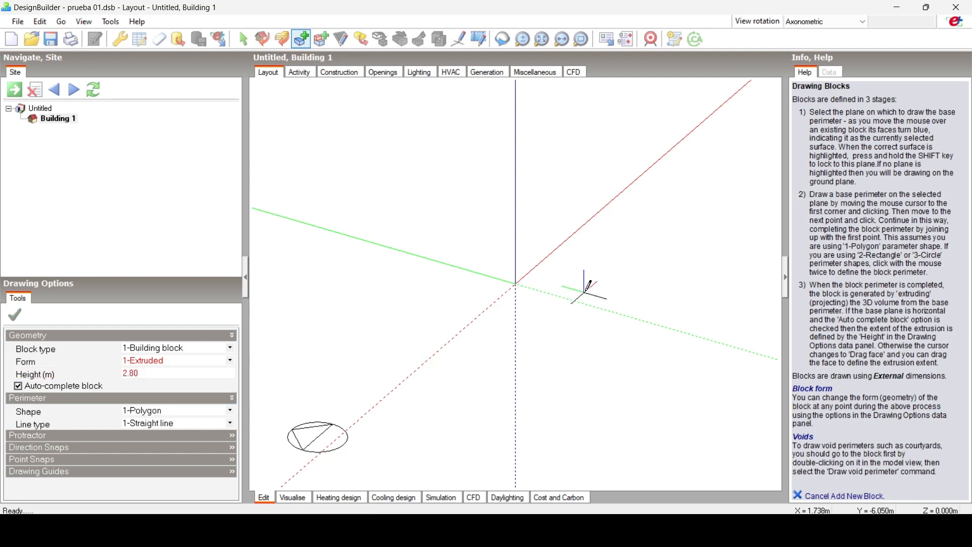
Set the new block's perimeter shape to 2-Rectangle.
{"action": "left_click", "coordinate": [174, 410]}
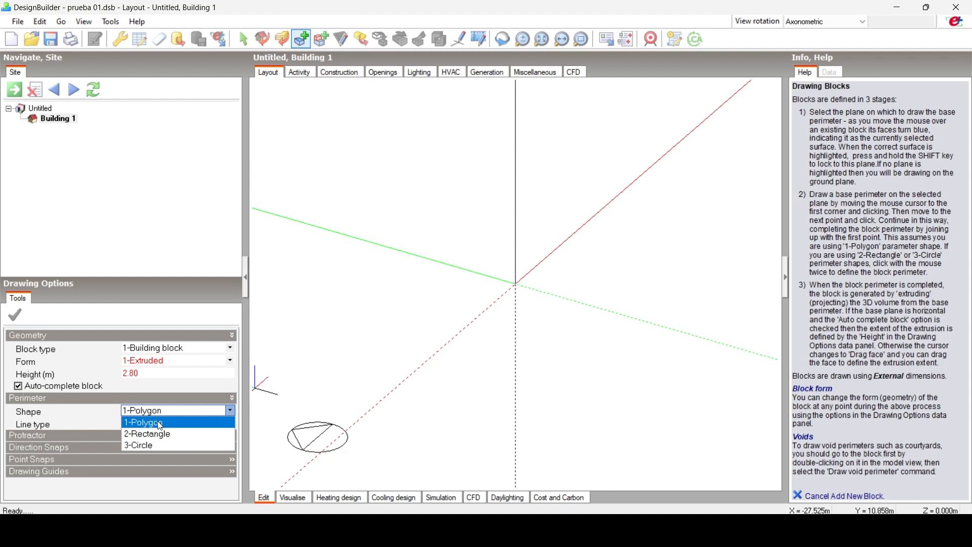
{"action": "left_click", "coordinate": [160, 425]}
{"action": "left_click", "coordinate": [190, 413]}
{"action": "left_click", "coordinate": [181, 435]}
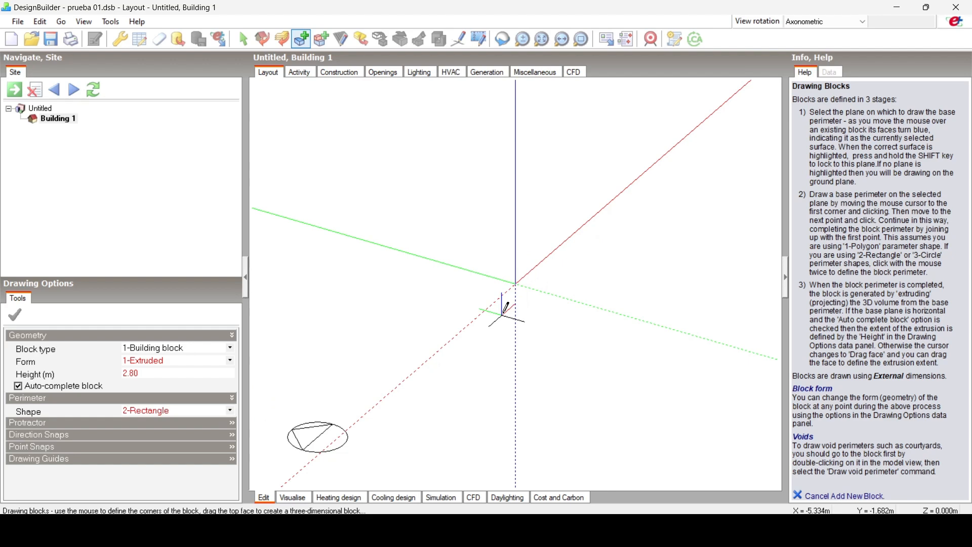
Draw the rectangular block from the axes' origin, with a 7.14 m side along the red X axis, and finish block drawing.
{"action": "left_click", "coordinate": [515, 283]}
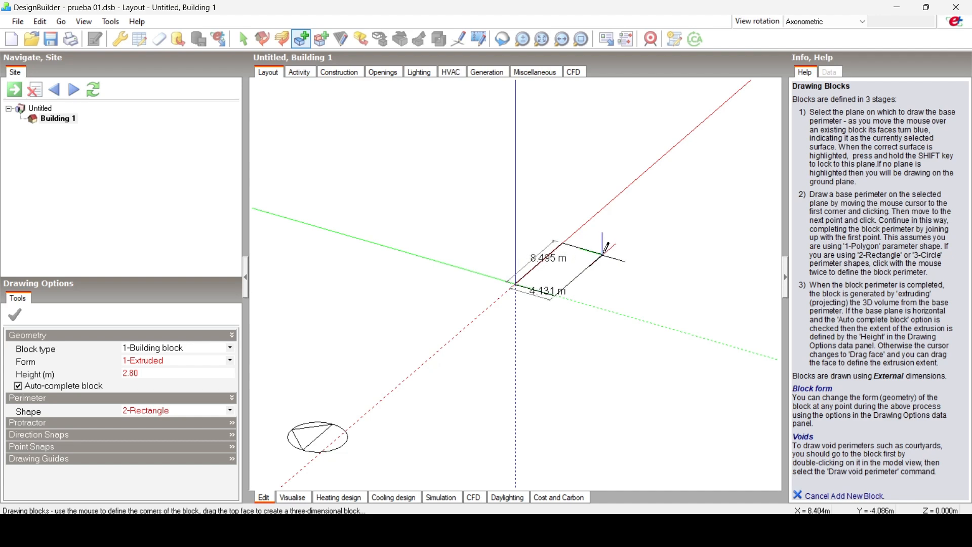
{"action": "type", "text": "7"}
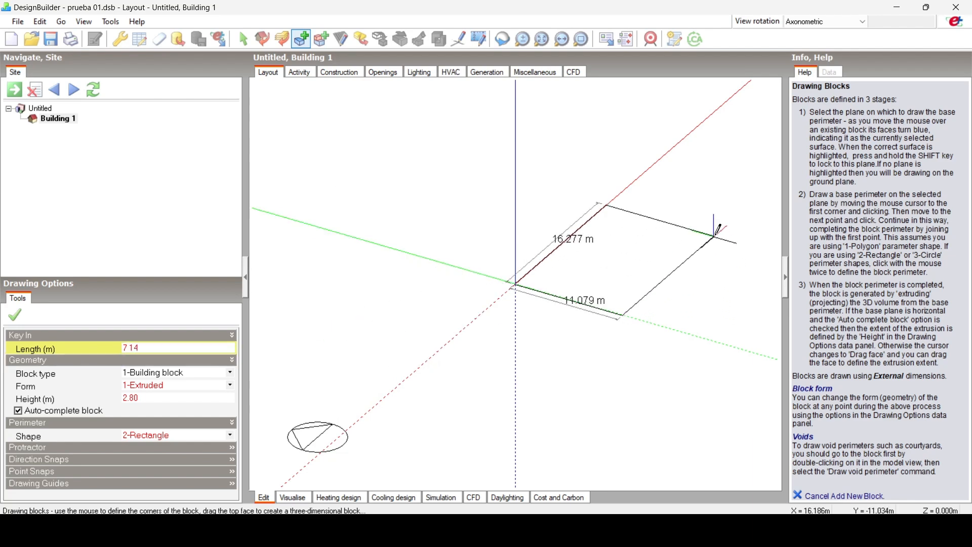
{"action": "type", "text": ".14"}
{"action": "key", "text": "Return"}
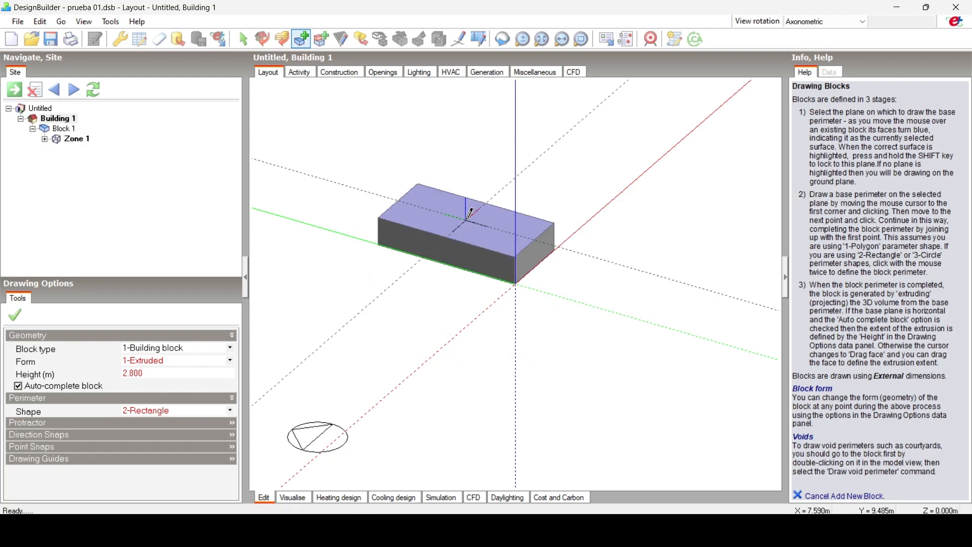
{"action": "scroll", "coordinate": [562, 326], "scroll_direction": "down", "scroll_amount": 1}
{"action": "middle_click_drag", "start_coordinate": [587, 318], "coordinate": [503, 333]}
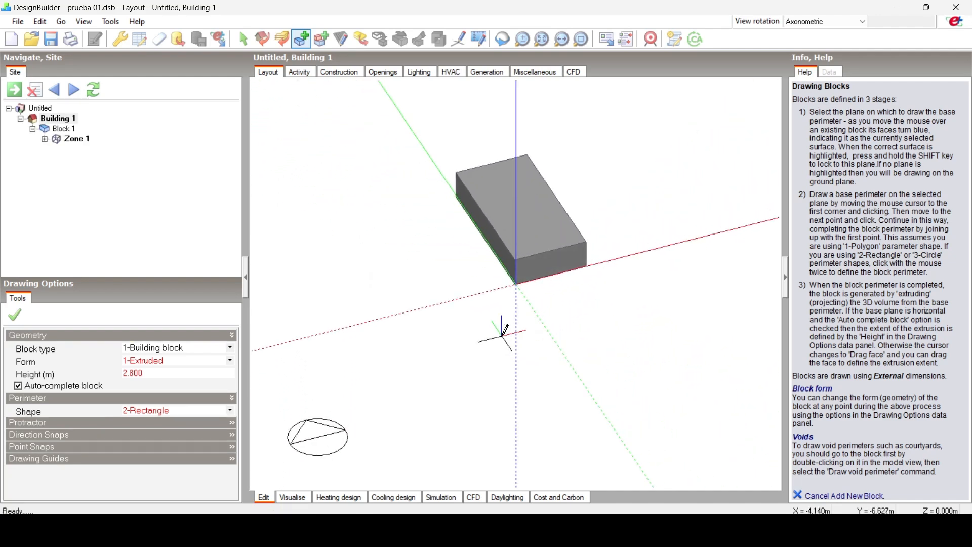
{"action": "key", "text": "Escape"}
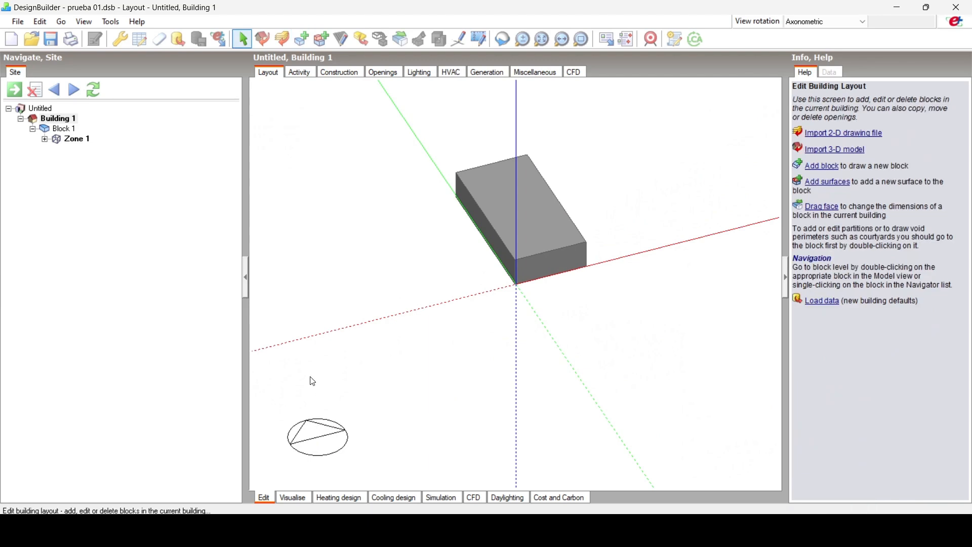
{"action": "middle_click_drag", "start_coordinate": [598, 258], "coordinate": [600, 266]}
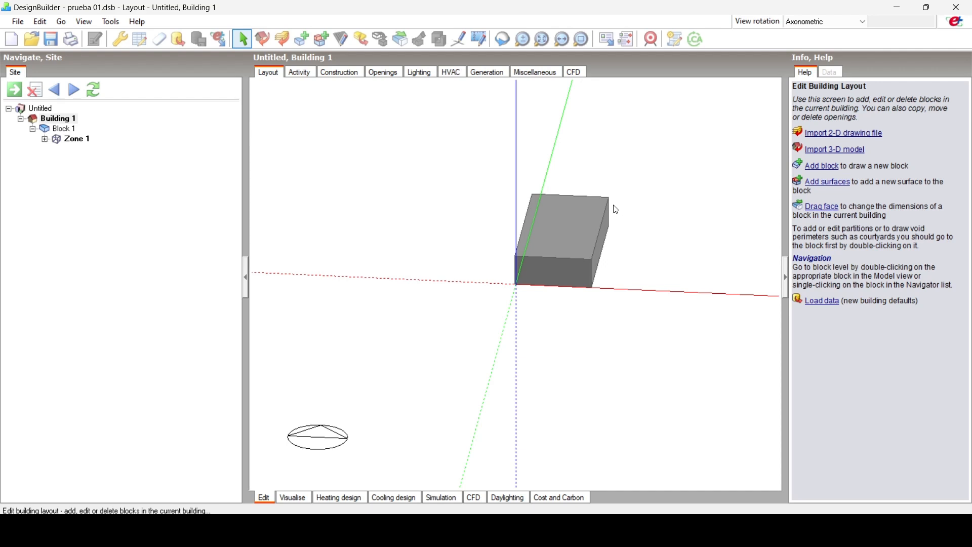
{"action": "right_click", "coordinate": [601, 293]}
{"action": "left_click", "coordinate": [499, 321]}
{"action": "middle_click_drag", "start_coordinate": [490, 335], "coordinate": [472, 236]}
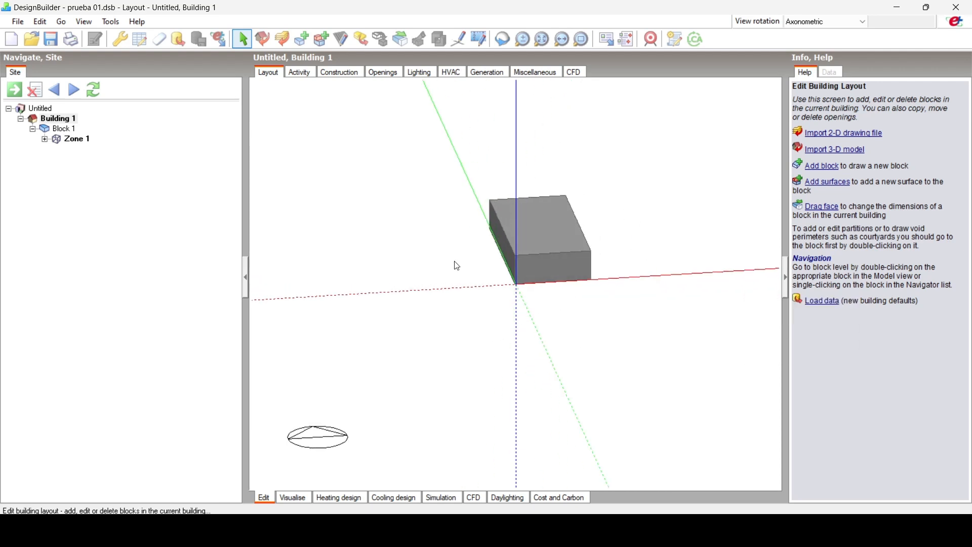
Switch to Chrome to check the storey levels in the CORTE B-B section of the BLOQUE C drawing, and return to DesignBuilder.
{"action": "mouse_move", "coordinate": [549, 534]}
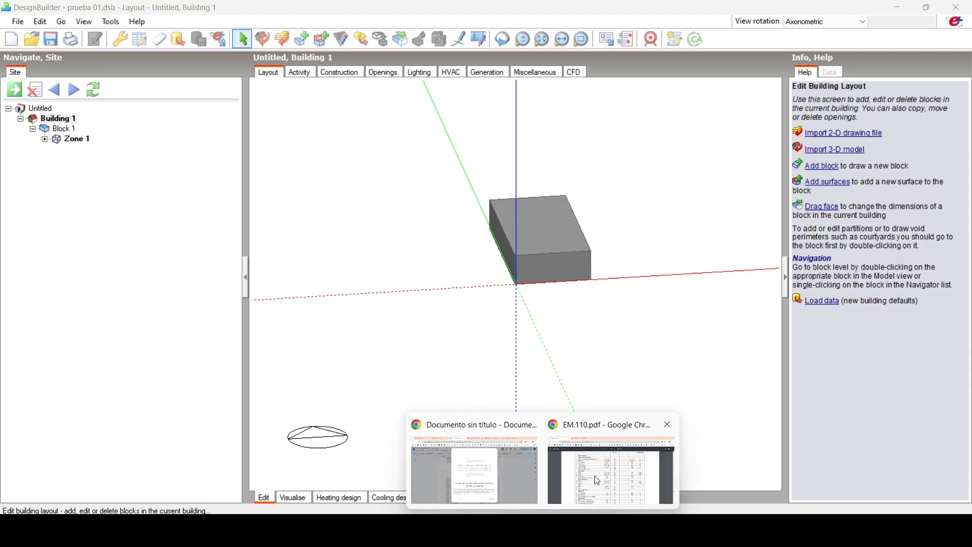
{"action": "left_click", "coordinate": [617, 470]}
{"action": "left_click", "coordinate": [243, 13]}
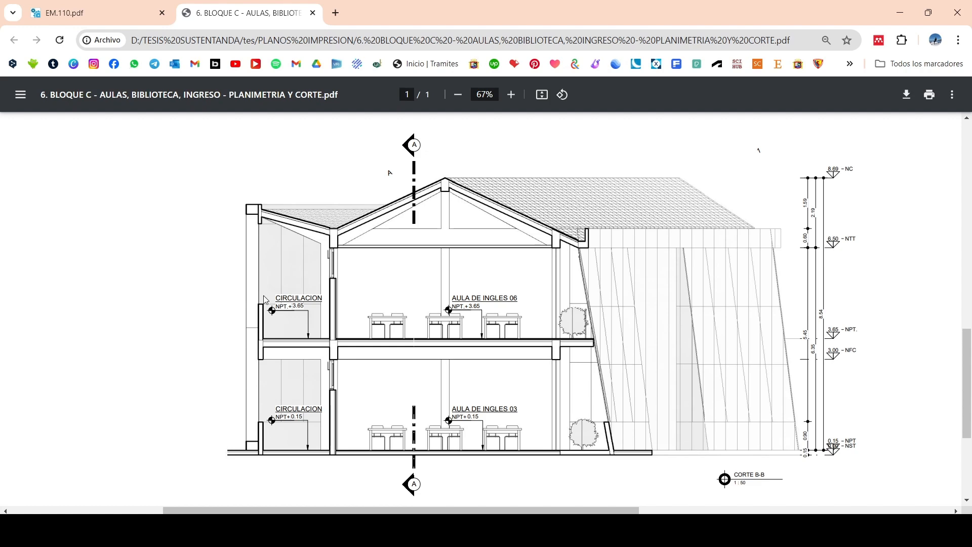
{"action": "left_click", "coordinate": [899, 12]}
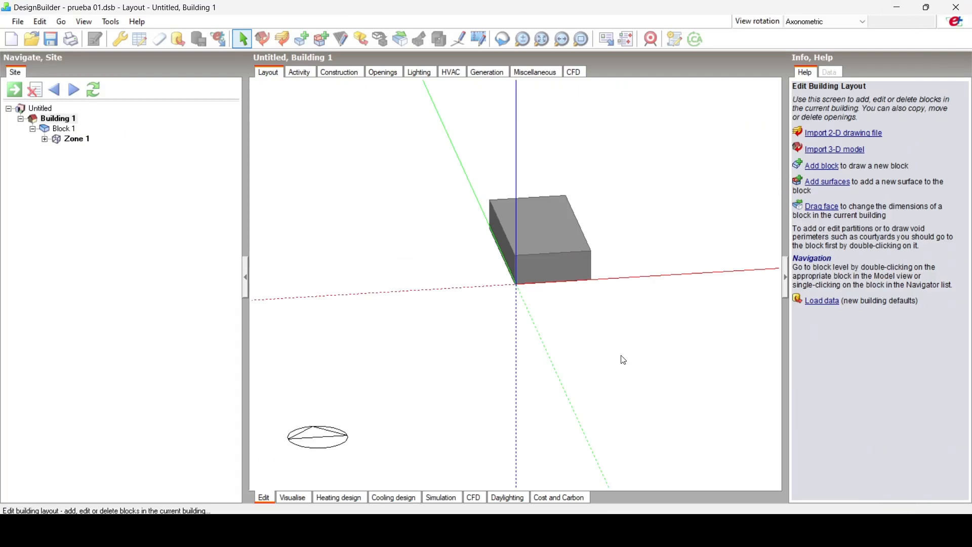
{"action": "middle_click_drag", "start_coordinate": [620, 332], "coordinate": [606, 273]}
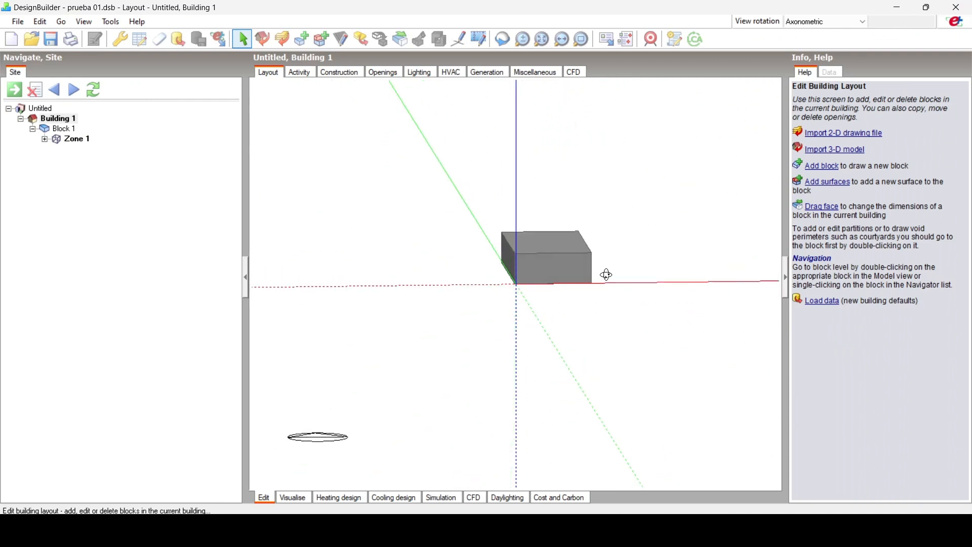
Start a new extruded building block with a 2.80 m height beside Block 1.
{"action": "scroll", "coordinate": [523, 230], "scroll_direction": "up", "scroll_amount": 3}
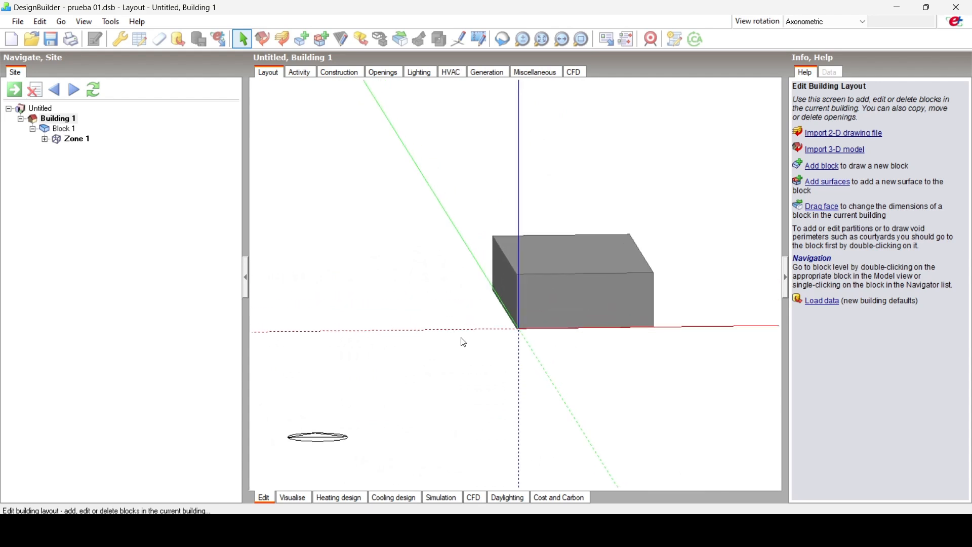
{"action": "left_click", "coordinate": [301, 40]}
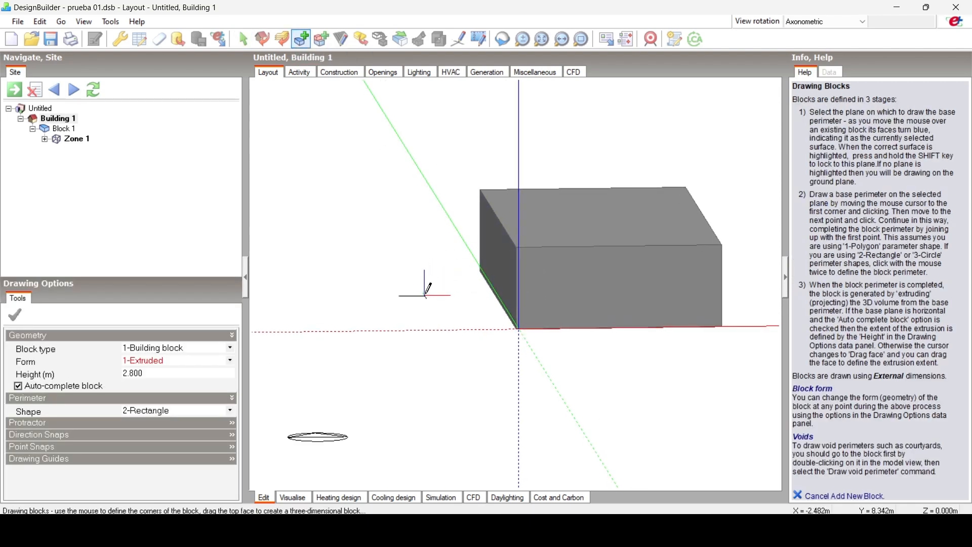
{"action": "middle_click_drag", "start_coordinate": [430, 288], "coordinate": [447, 291]}
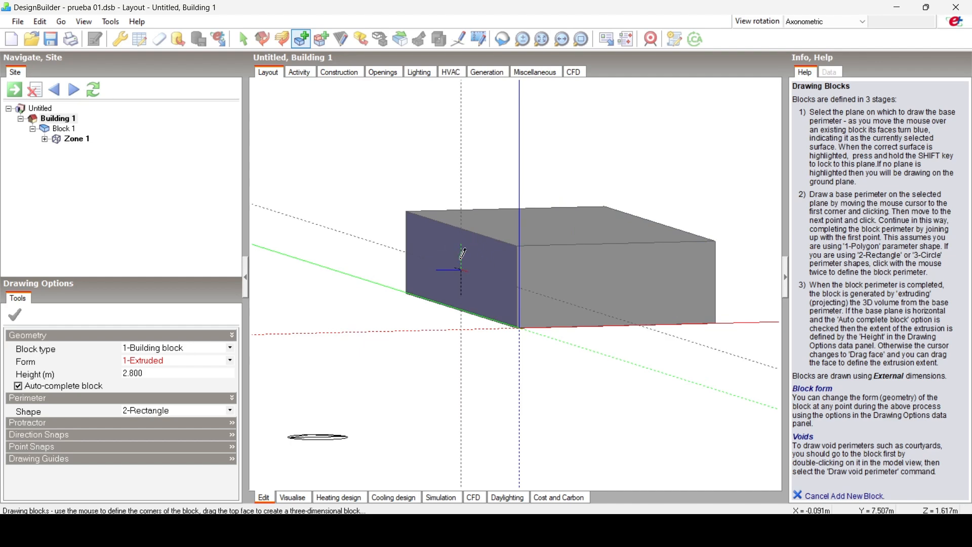
{"action": "left_click", "coordinate": [406, 293]}
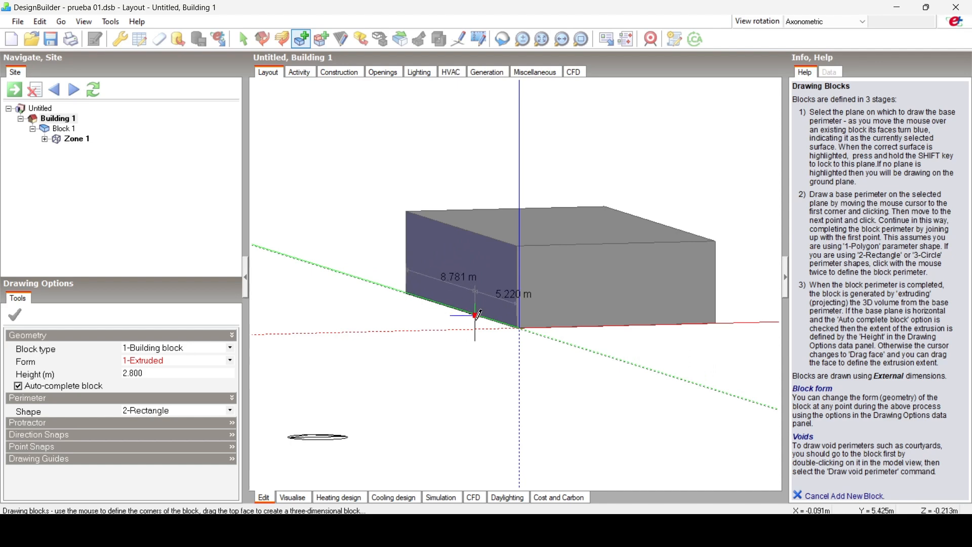
{"action": "middle_click_drag", "start_coordinate": [538, 268], "coordinate": [468, 299]}
{"action": "key", "text": "Escape"}
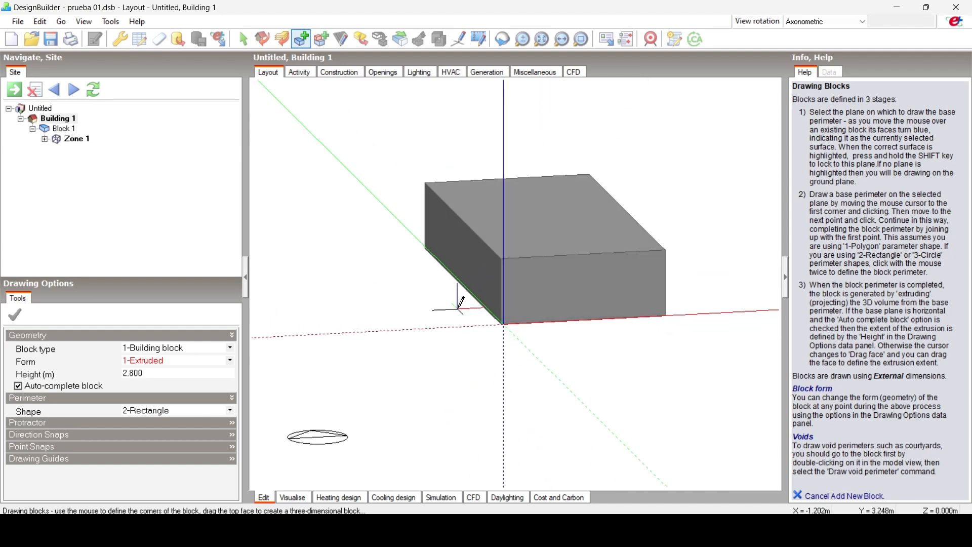
Set the new block's perimeter shape to 1-Polygon.
{"action": "left_click", "coordinate": [231, 411]}
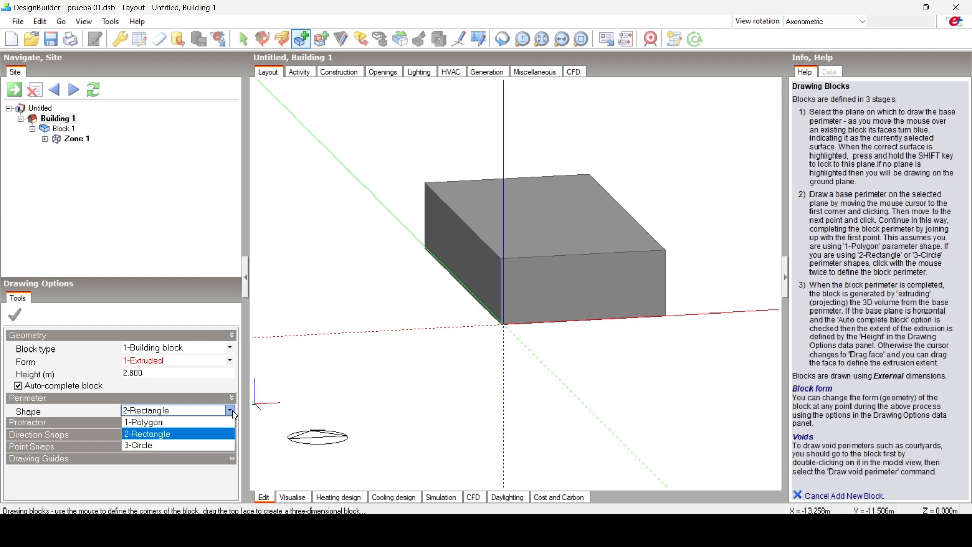
{"action": "left_click", "coordinate": [161, 426]}
{"action": "scroll", "coordinate": [423, 245], "scroll_direction": "up", "scroll_amount": 2}
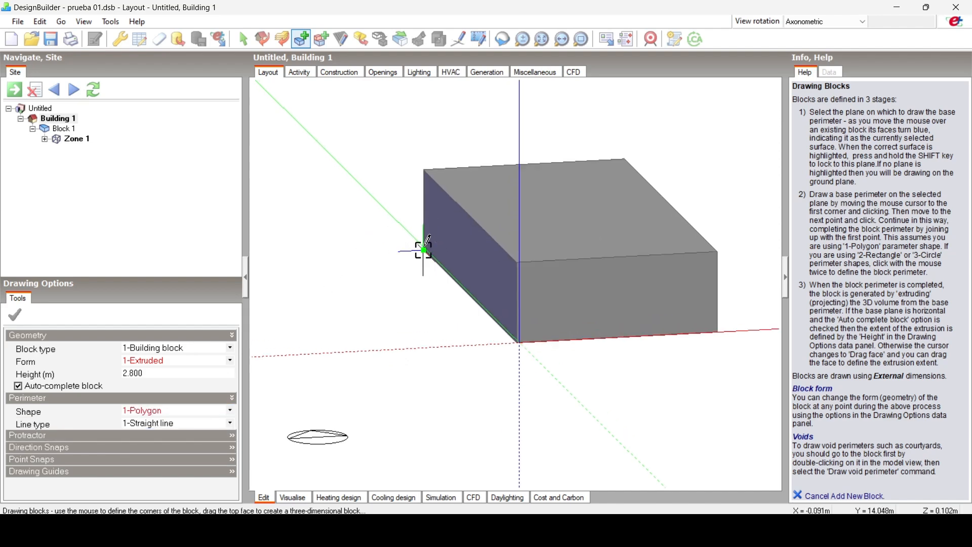
Draw the perimeter from Block 1's rear corner along its side to the origin, 2.1 m outward along the negative X axis, and back around to close.
{"action": "left_click", "coordinate": [423, 250]}
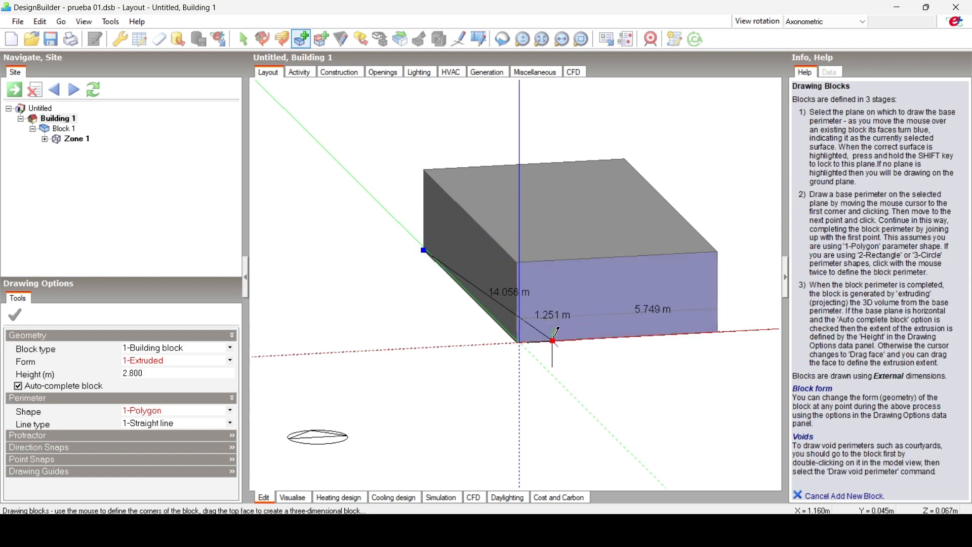
{"action": "left_click", "coordinate": [517, 343]}
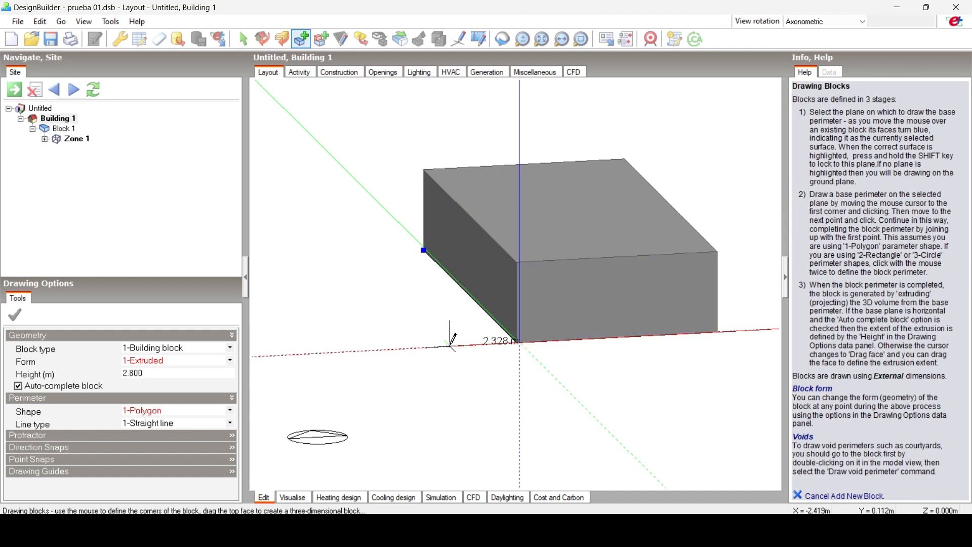
{"action": "type", "text": "2"}
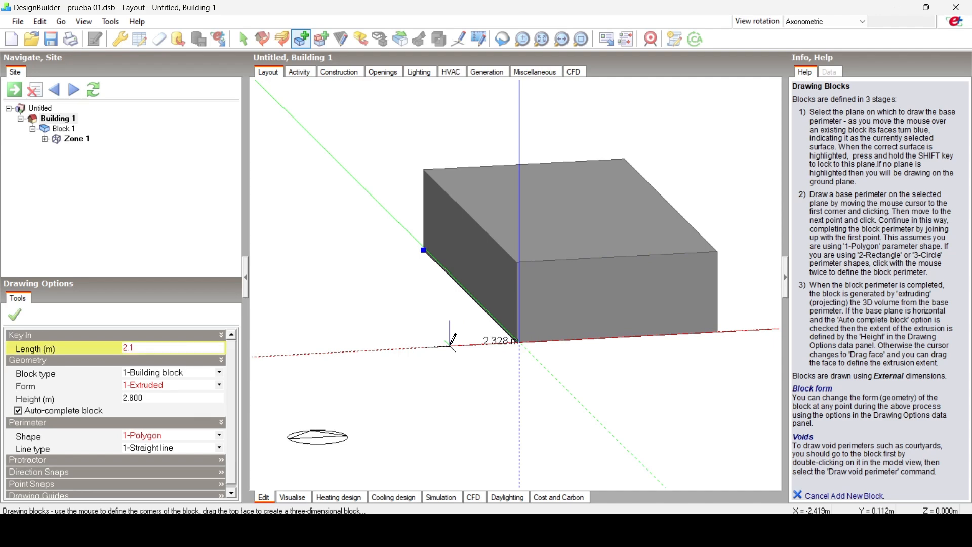
{"action": "type", "text": ".1"}
{"action": "key", "text": "Return"}
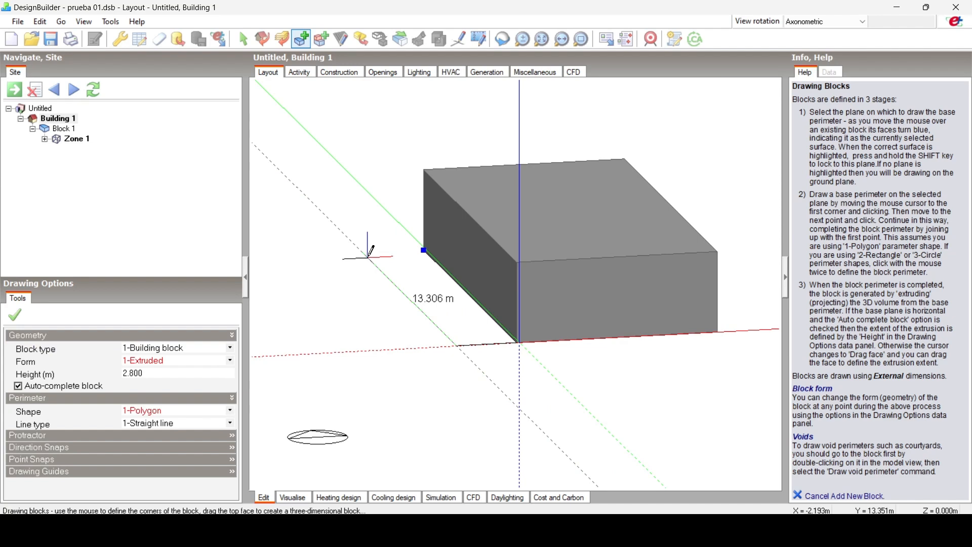
{"action": "type", "text": "1"}
{"action": "key", "text": "Return"}
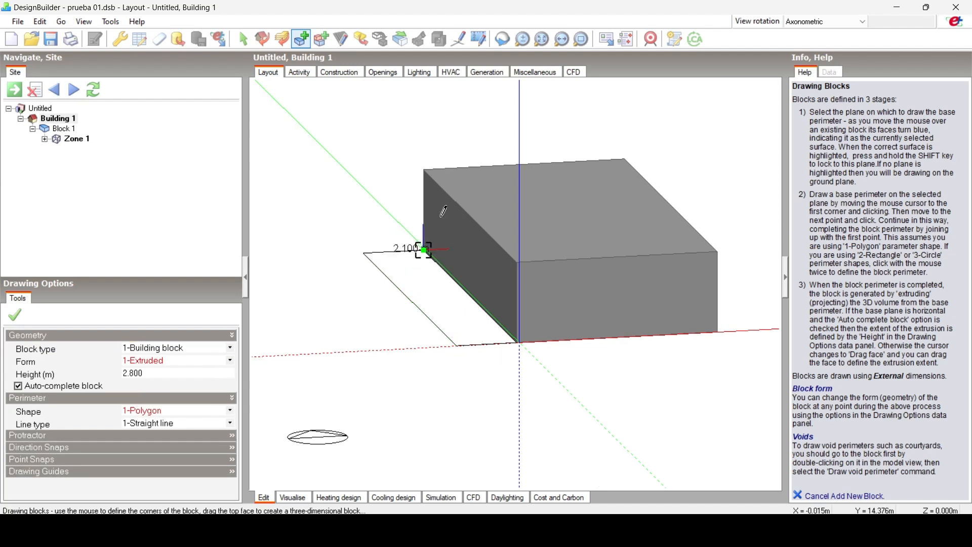
{"action": "left_click", "coordinate": [425, 249]}
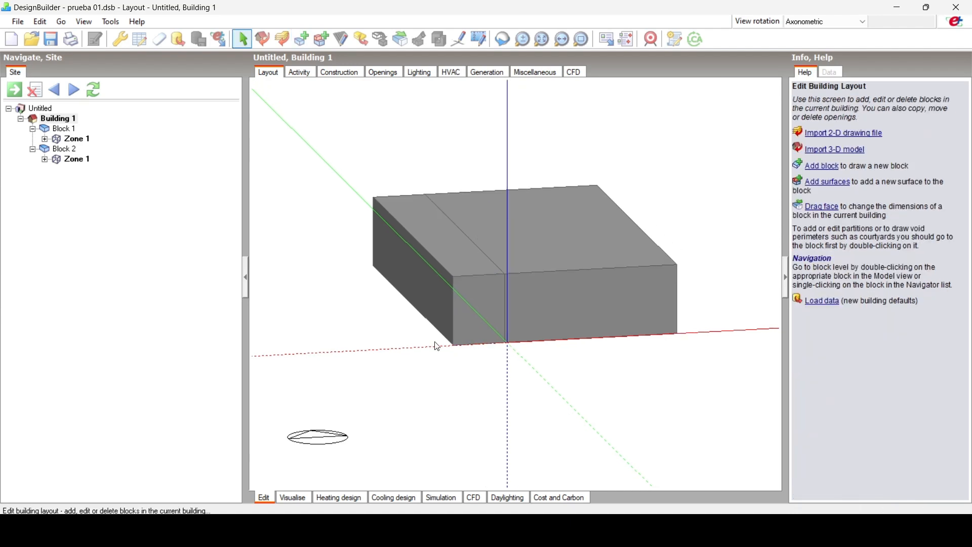
Check the internal partition construction assigned to the partition between Block 1 and Block 2.
{"action": "left_click", "coordinate": [576, 271]}
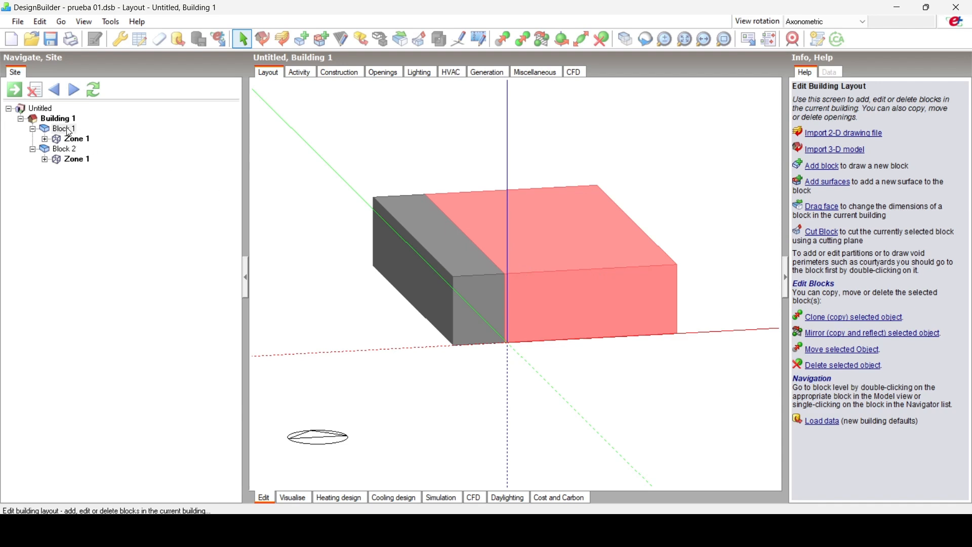
{"action": "left_click", "coordinate": [44, 140]}
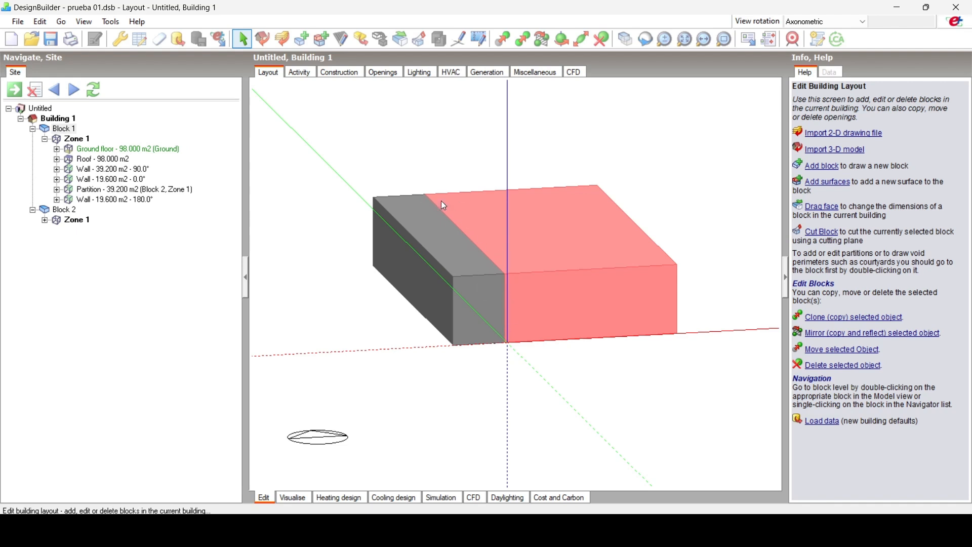
{"action": "left_click", "coordinate": [56, 190]}
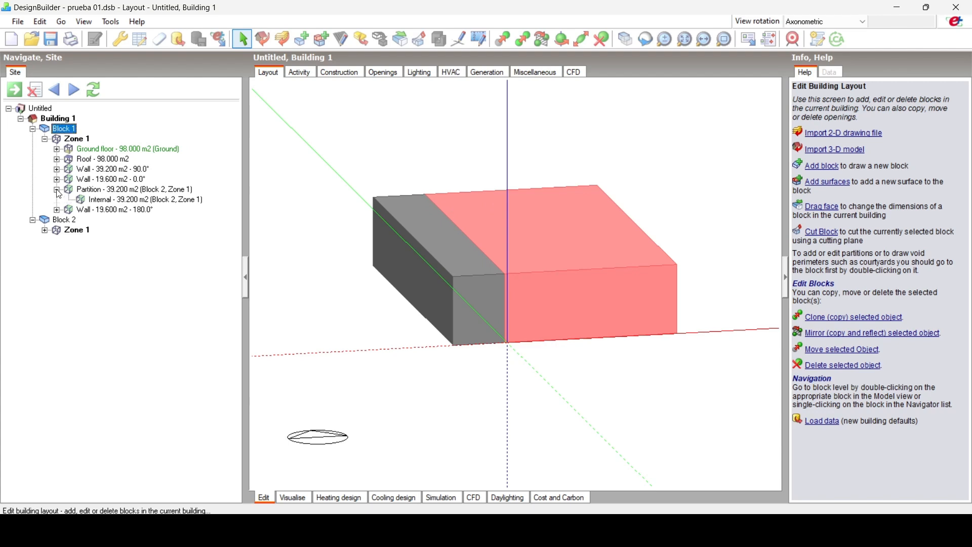
{"action": "left_click", "coordinate": [104, 191]}
{"action": "left_click", "coordinate": [103, 200]}
{"action": "scroll", "coordinate": [451, 241], "scroll_direction": "down", "scroll_amount": 5}
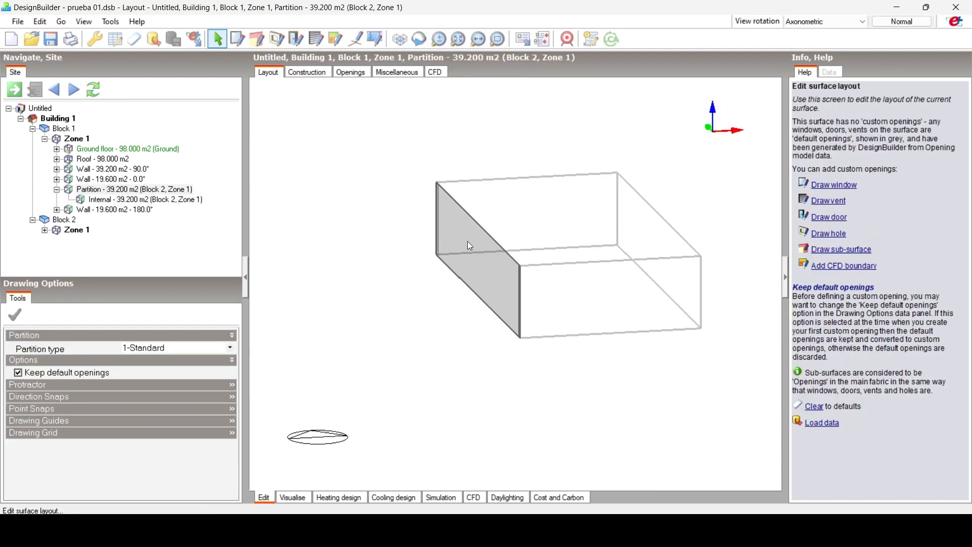
{"action": "left_click", "coordinate": [306, 73]}
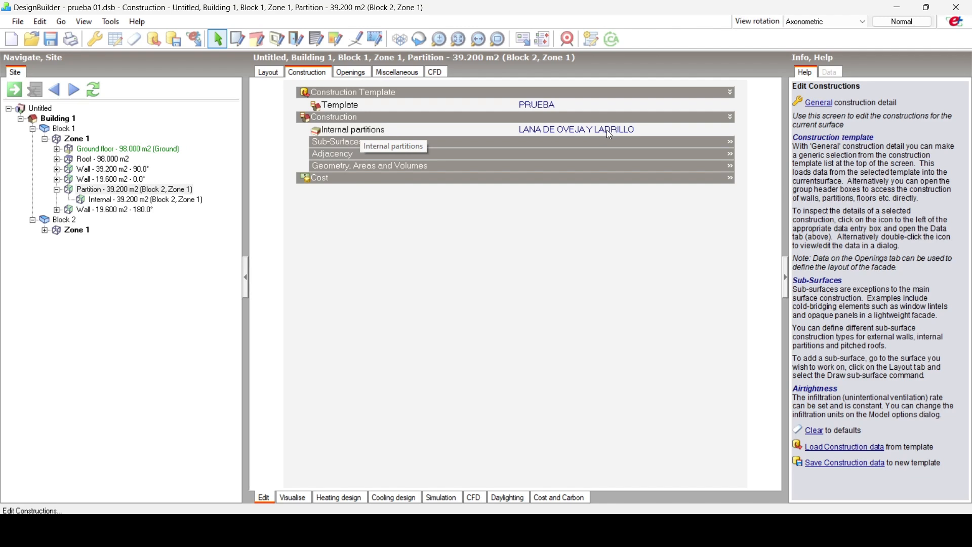
Check the constructions assigned to Block 1's 0.0° wall, ground floor and roof.
{"action": "left_click", "coordinate": [99, 180]}
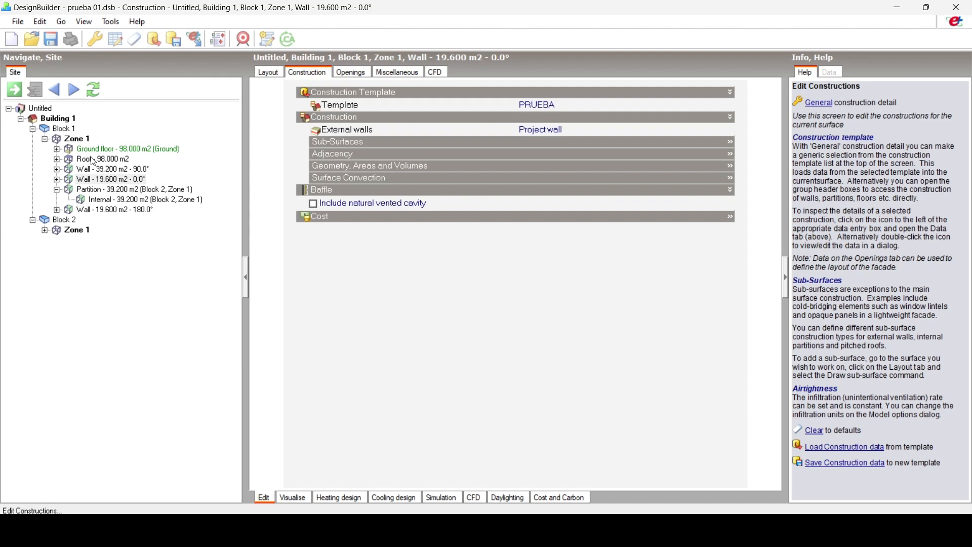
{"action": "left_click", "coordinate": [111, 151]}
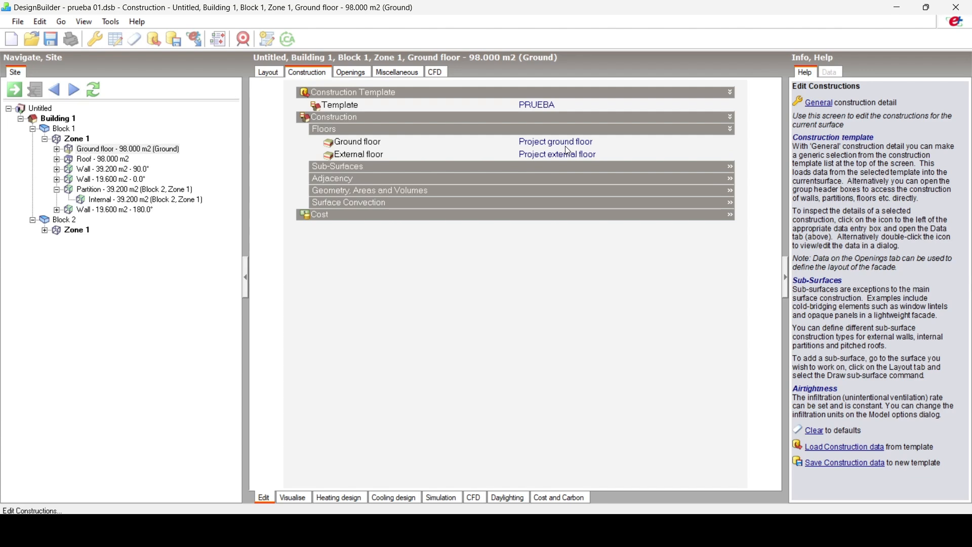
{"action": "left_click", "coordinate": [83, 160]}
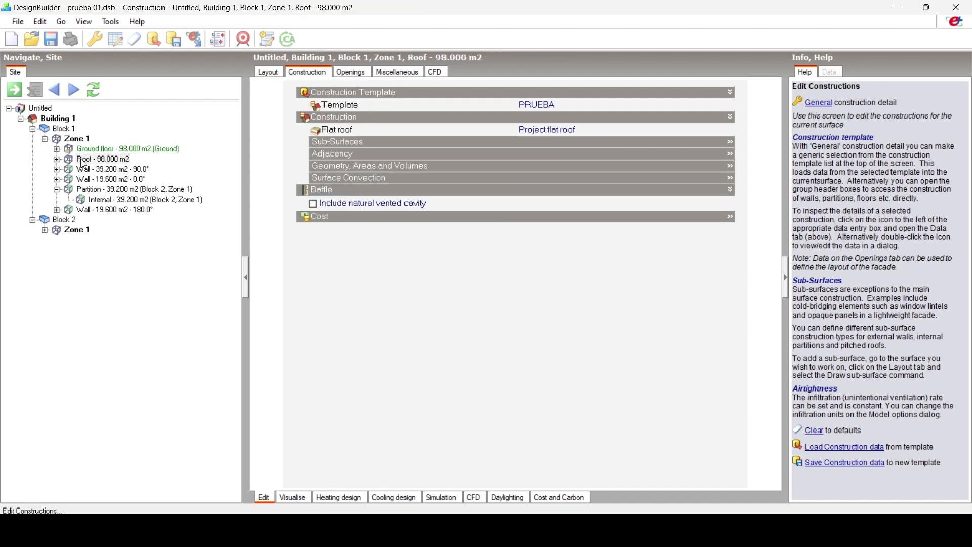
Examine Block 1's roof in the layout and the surfaces of Block 2's zone, and return to the Building 1 level.
{"action": "left_click", "coordinate": [269, 73]}
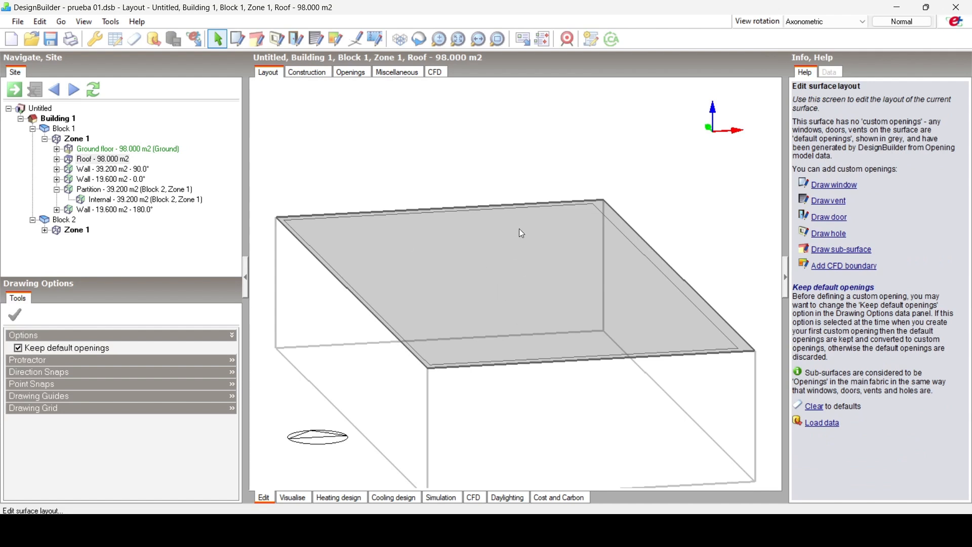
{"action": "scroll", "coordinate": [396, 260], "scroll_direction": "down", "scroll_amount": 2}
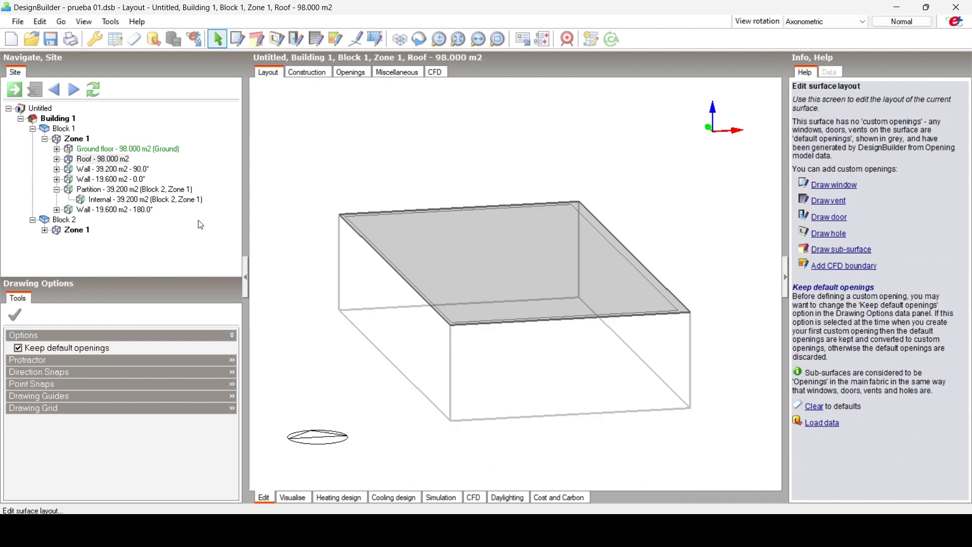
{"action": "left_click", "coordinate": [44, 230]}
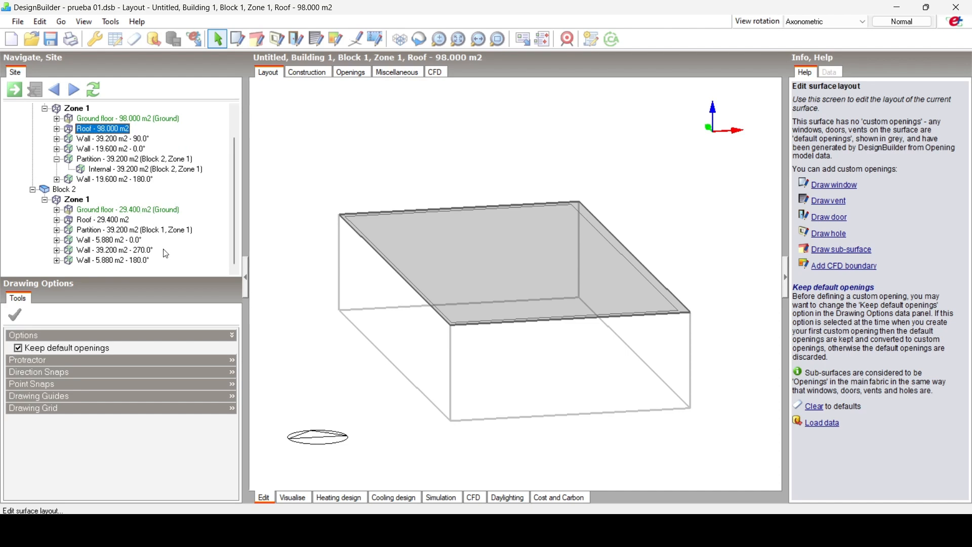
{"action": "scroll", "coordinate": [104, 239], "scroll_direction": "up", "scroll_amount": 1}
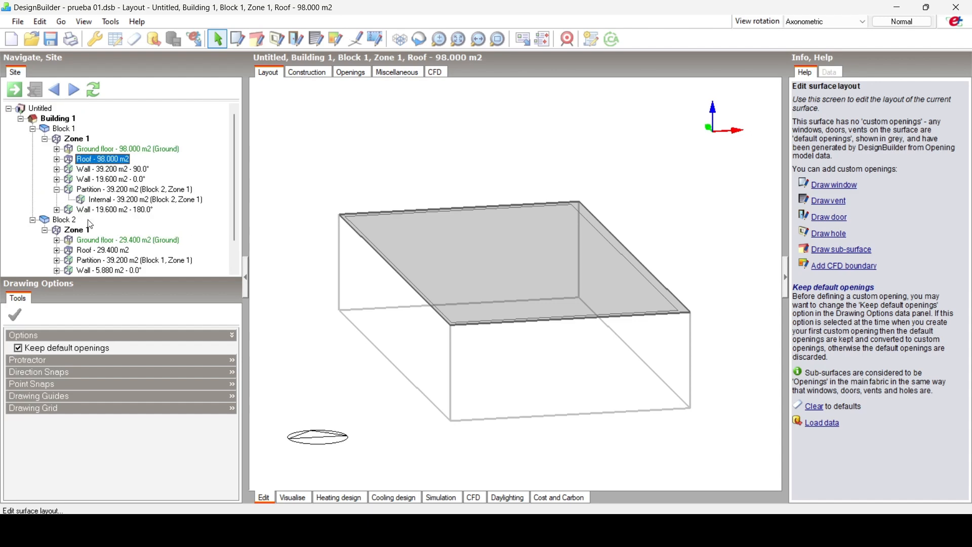
{"action": "left_click", "coordinate": [56, 117]}
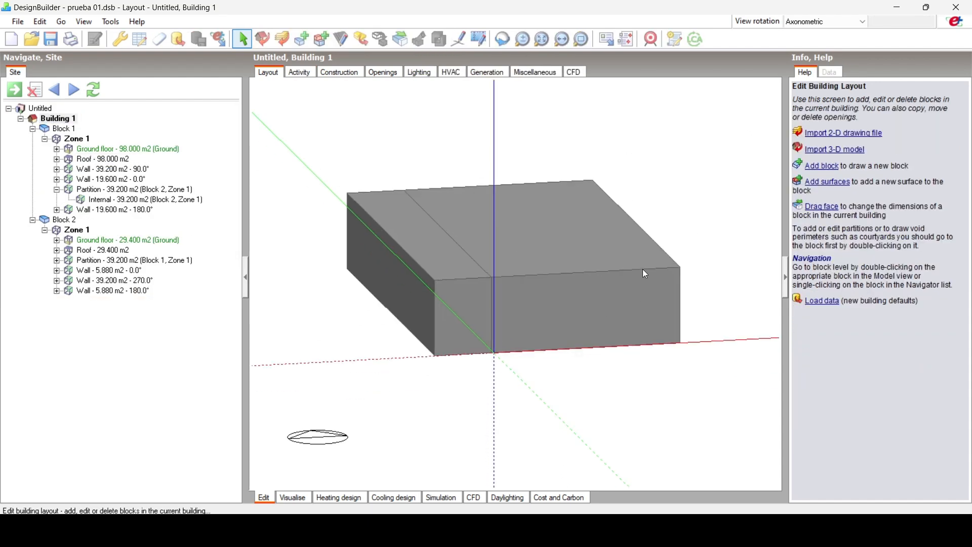
{"action": "left_click", "coordinate": [643, 269]}
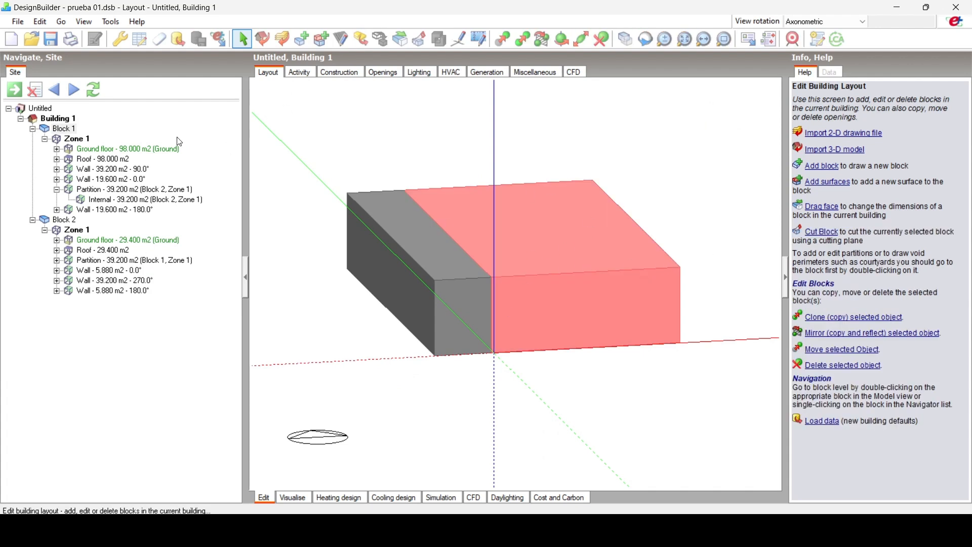
Draw a 2.80 m high block on top of Block 1 by tracing the four corners of its roof, and finish block drawing.
{"action": "left_click", "coordinate": [303, 40]}
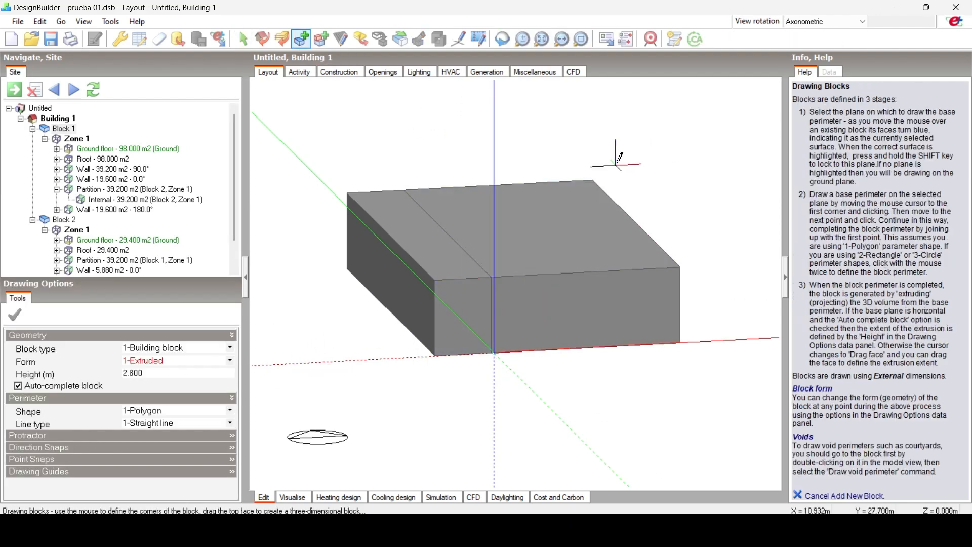
{"action": "left_click", "coordinate": [593, 180]}
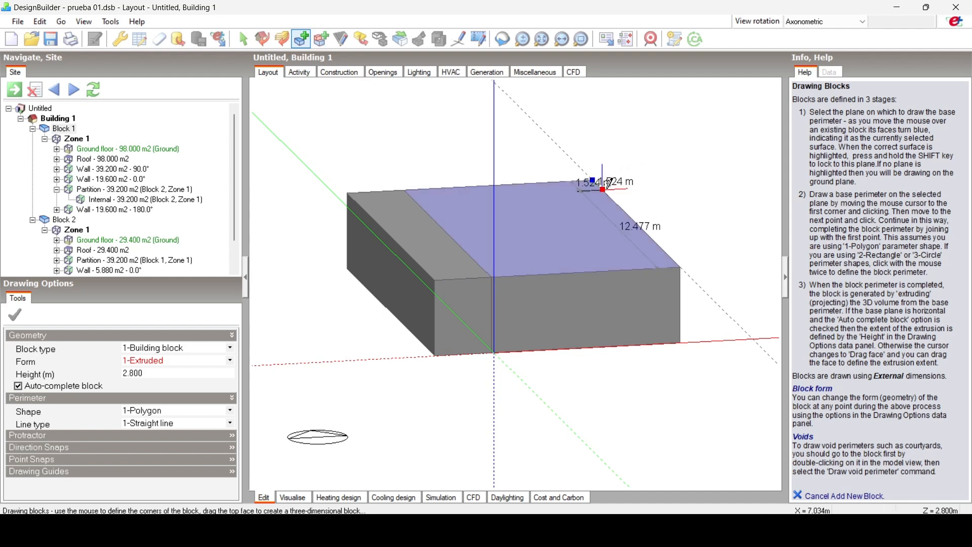
{"action": "left_click", "coordinate": [680, 266]}
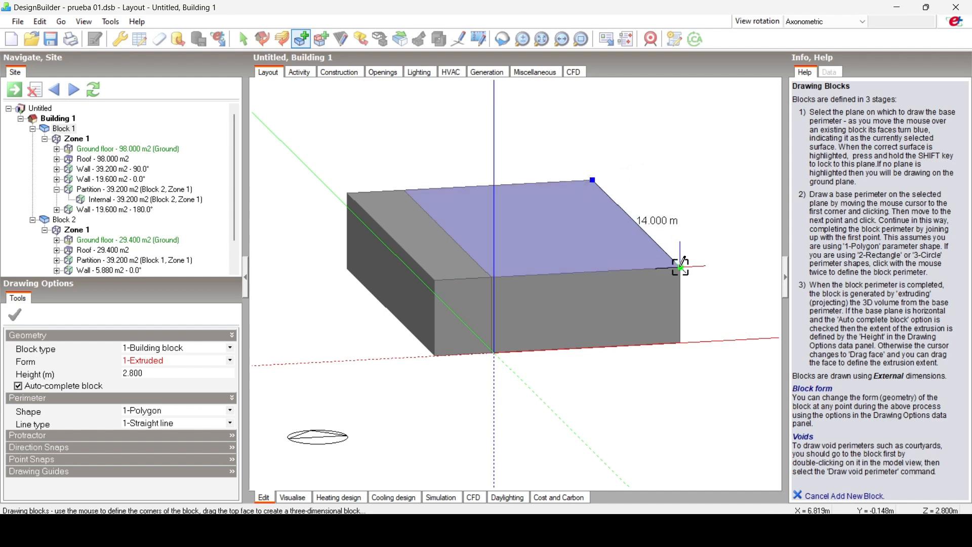
{"action": "left_click", "coordinate": [493, 277]}
{"action": "left_click", "coordinate": [404, 191]}
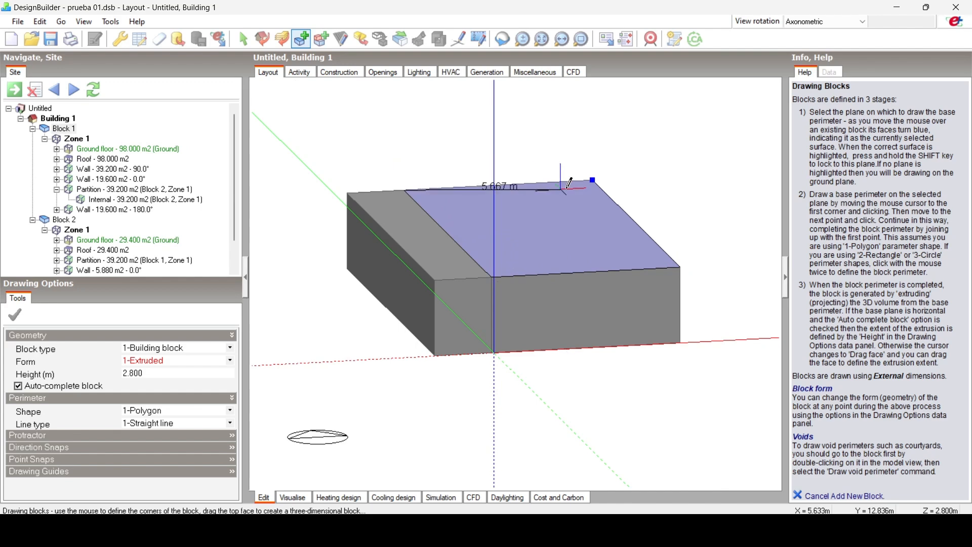
{"action": "left_click", "coordinate": [593, 180]}
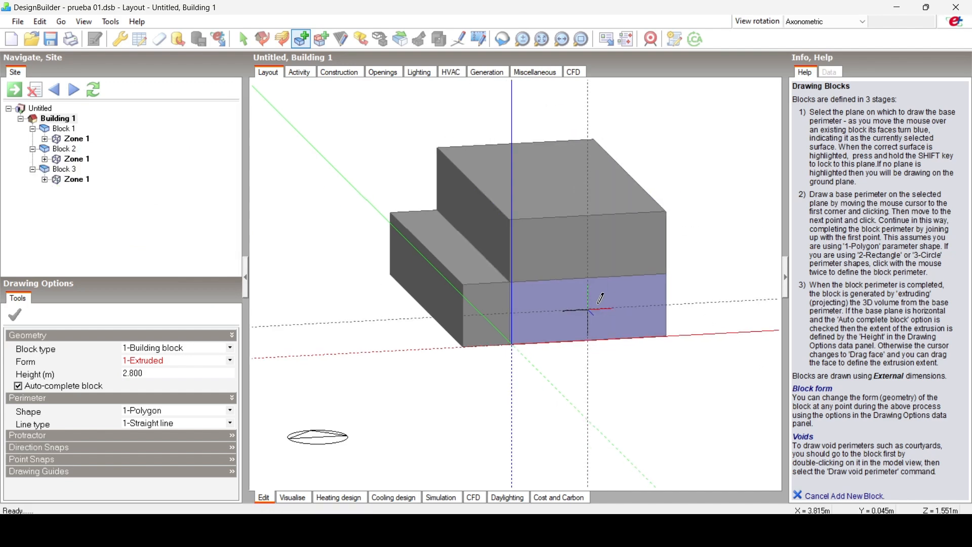
{"action": "key", "text": "Escape"}
Clone Block 2 directly on top of itself, using its front lower outer corner as reference and the corner above as destination.
{"action": "left_click", "coordinate": [484, 292]}
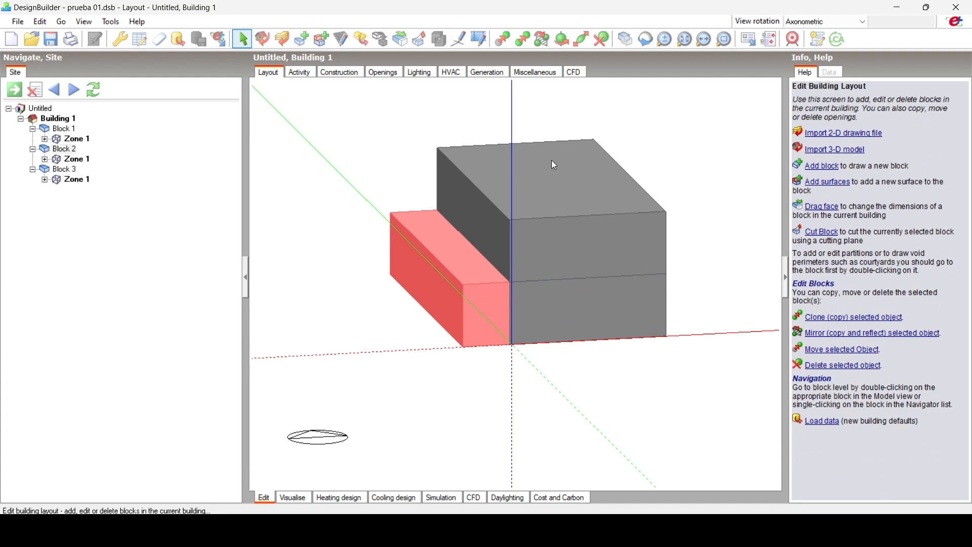
{"action": "left_click", "coordinate": [521, 38]}
{"action": "left_click", "coordinate": [460, 349]}
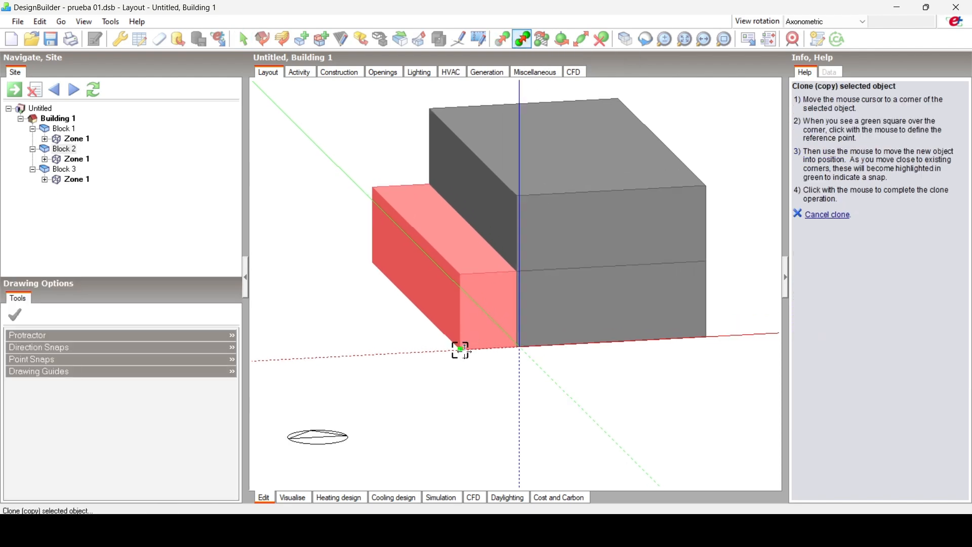
{"action": "left_click", "coordinate": [458, 272]}
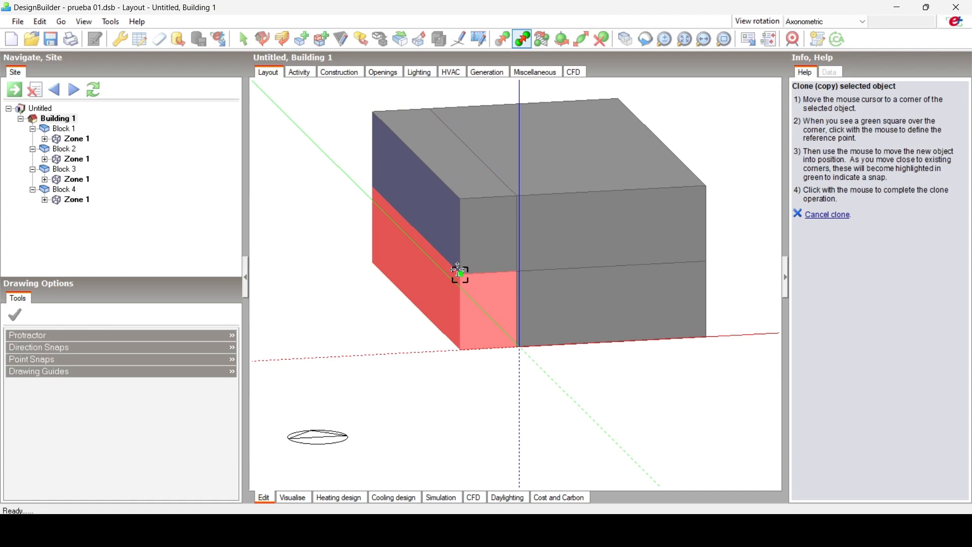
End the cloning and examine the surfaces of Block 3's and Block 4's zones, viewing Block 3's floor in the layout.
{"action": "key", "text": "Escape"}
{"action": "scroll", "coordinate": [405, 320], "scroll_direction": "down", "scroll_amount": 1}
{"action": "mouse_move", "coordinate": [548, 362]}
{"action": "middle_mouse_down"}
{"action": "mouse_move", "coordinate": [539, 362]}
{"action": "mouse_move", "coordinate": [551, 357]}
{"action": "middle_mouse_up"}
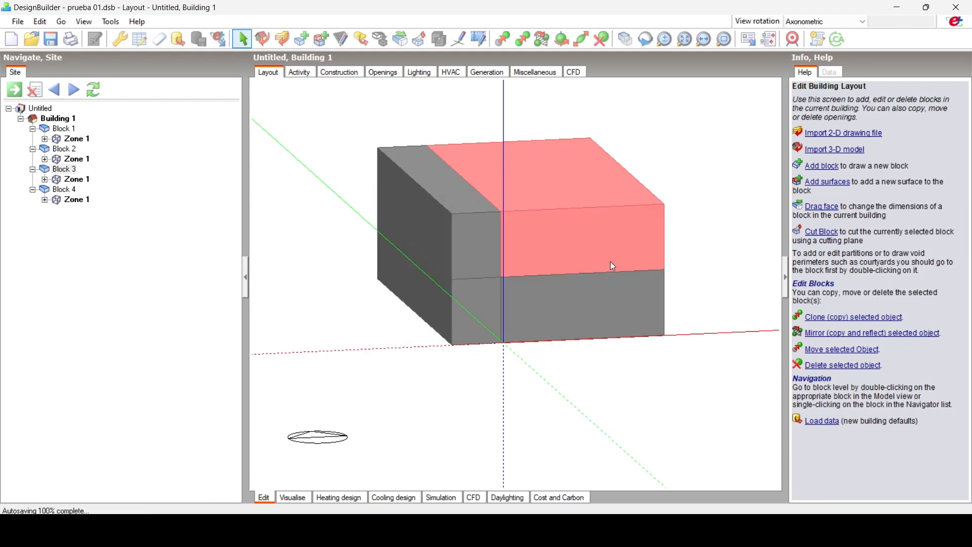
{"action": "left_click", "coordinate": [45, 179]}
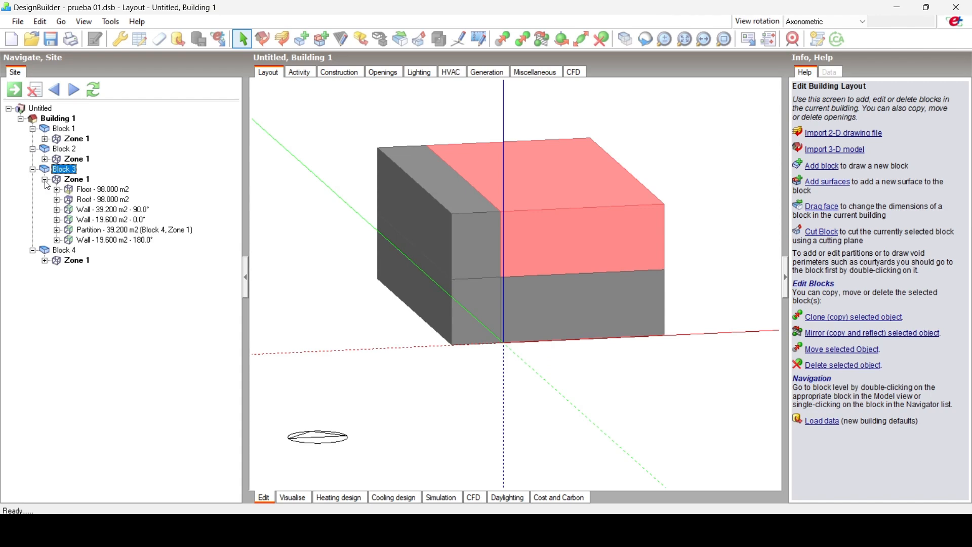
{"action": "left_click", "coordinate": [101, 190]}
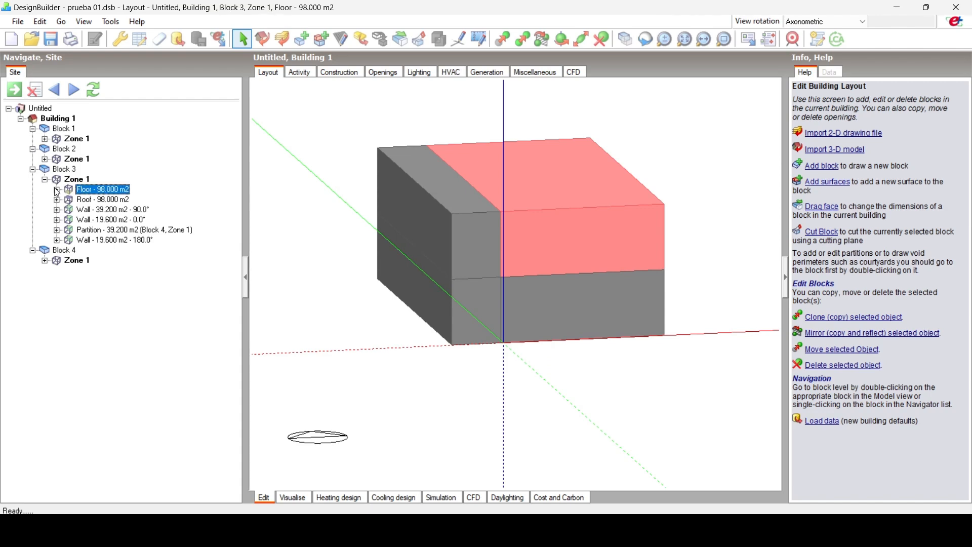
{"action": "left_click", "coordinate": [105, 201]}
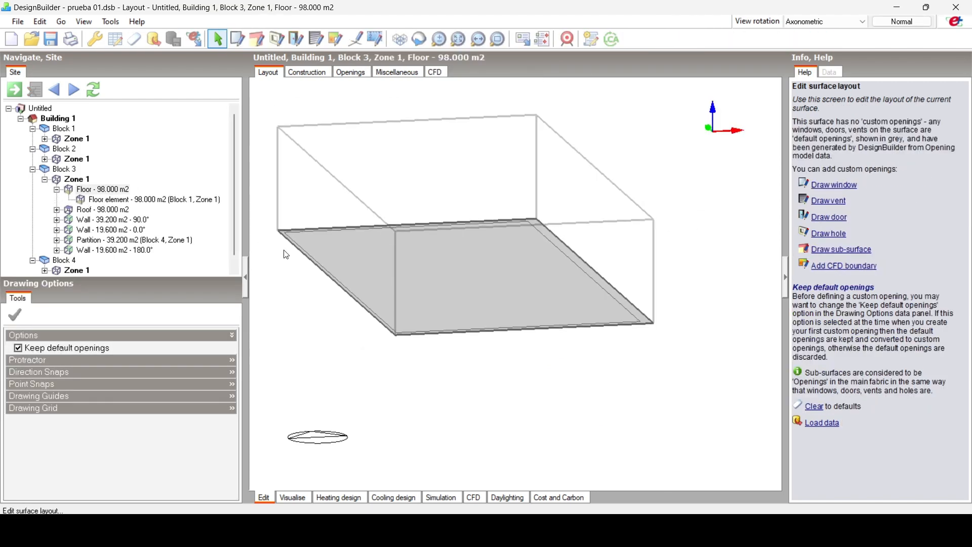
{"action": "scroll", "coordinate": [101, 200], "scroll_direction": "down", "scroll_amount": 1}
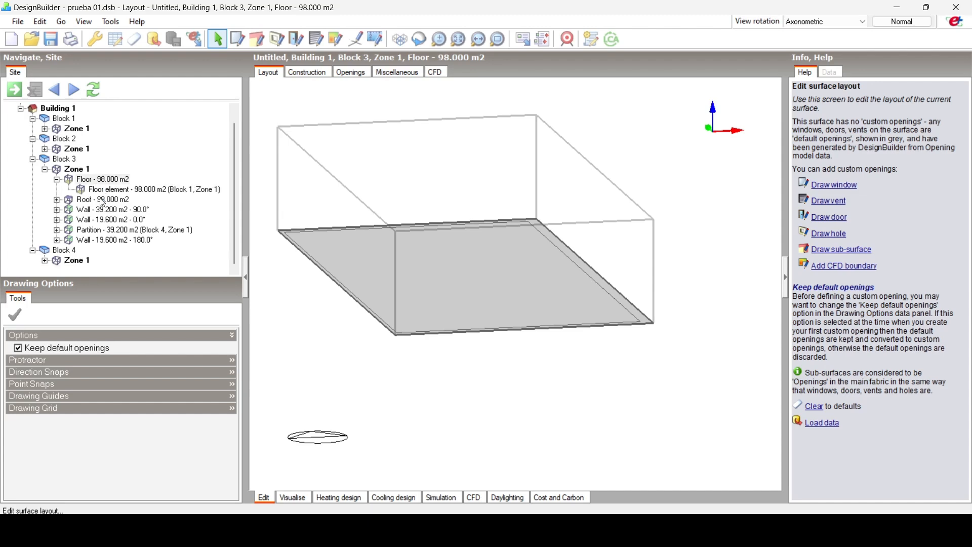
{"action": "left_click", "coordinate": [45, 260]}
{"action": "scroll", "coordinate": [47, 266], "scroll_direction": "up", "scroll_amount": 3}
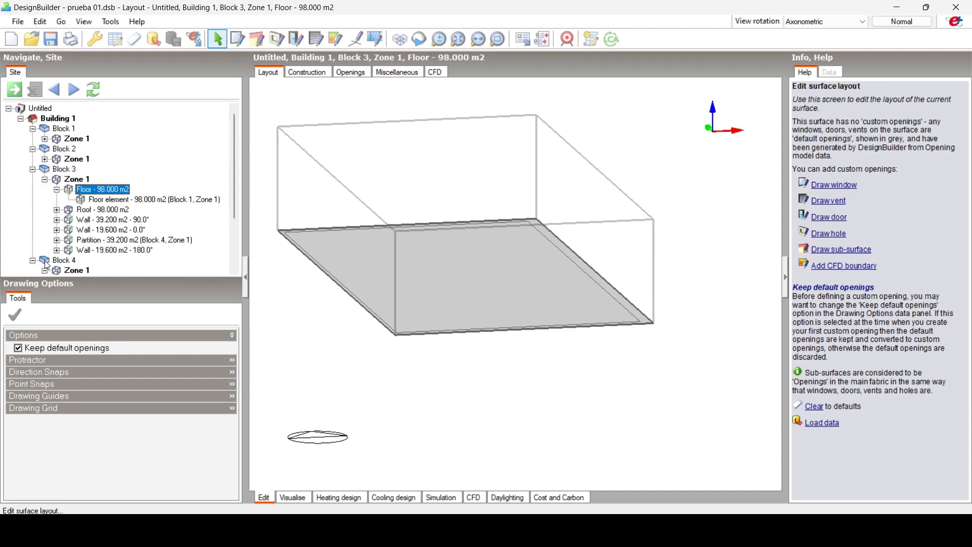
List the surfaces of Block 1's zone and check the constructions assigned to Block 3's floor and Block 1's ground floor.
{"action": "left_click", "coordinate": [45, 139]}
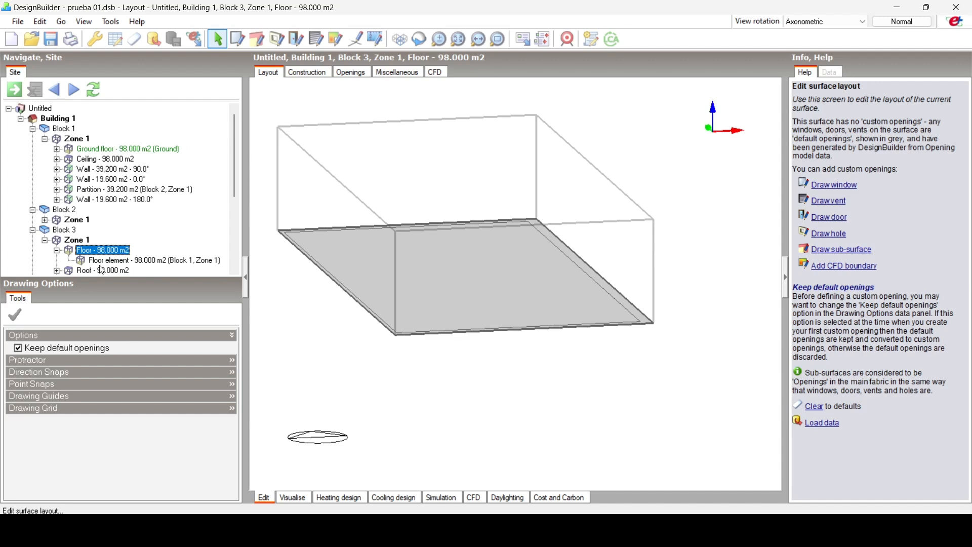
{"action": "left_click", "coordinate": [59, 130]}
{"action": "left_click", "coordinate": [59, 119]}
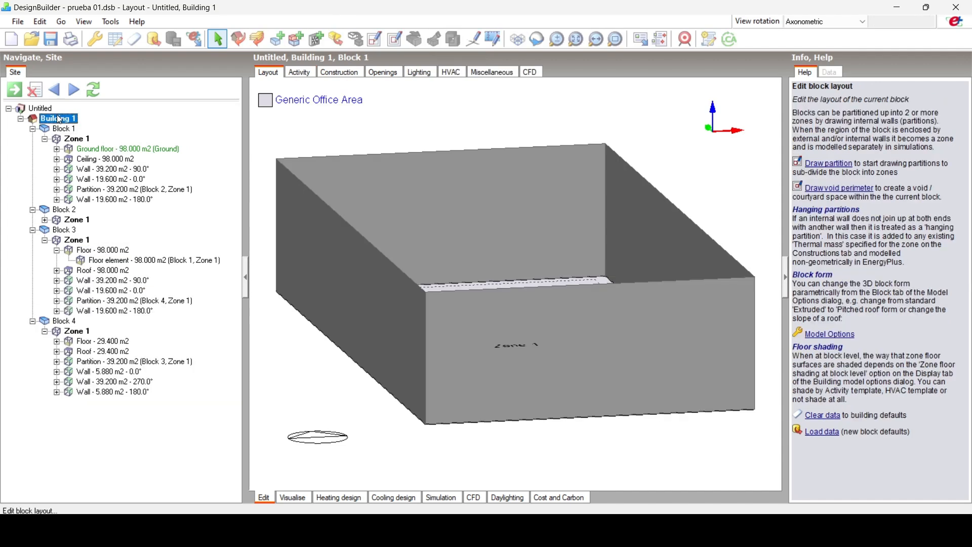
{"action": "left_click", "coordinate": [574, 445]}
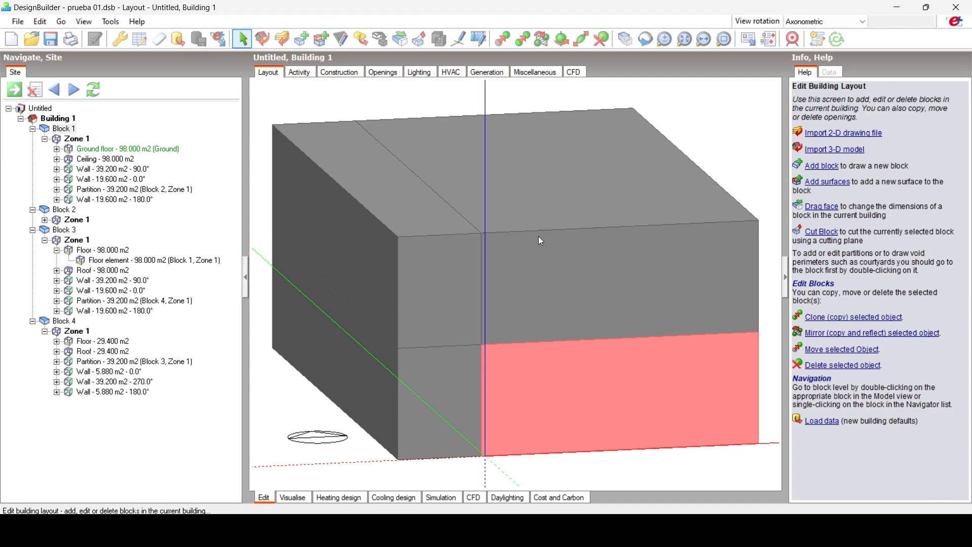
{"action": "left_click", "coordinate": [167, 260]}
{"action": "left_click", "coordinate": [320, 76]}
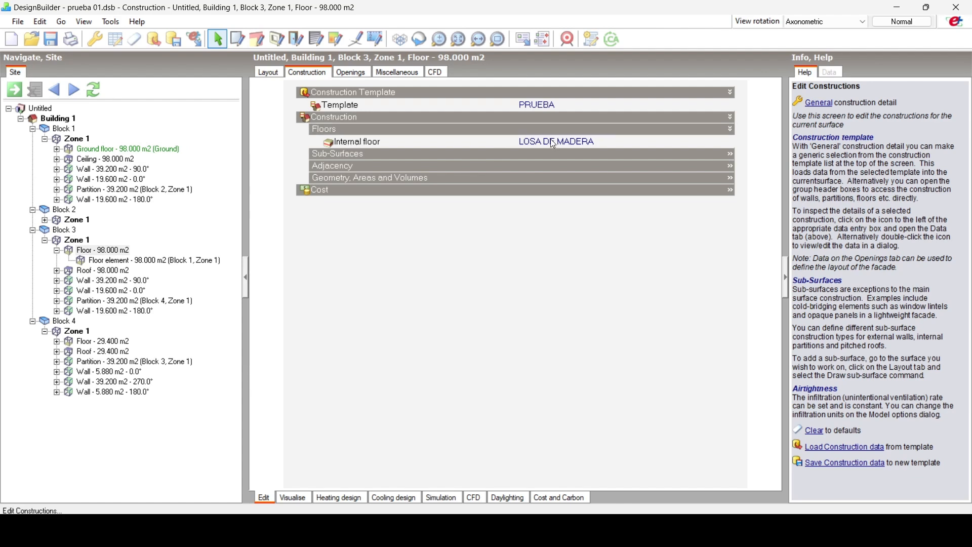
{"action": "left_click", "coordinate": [100, 153]}
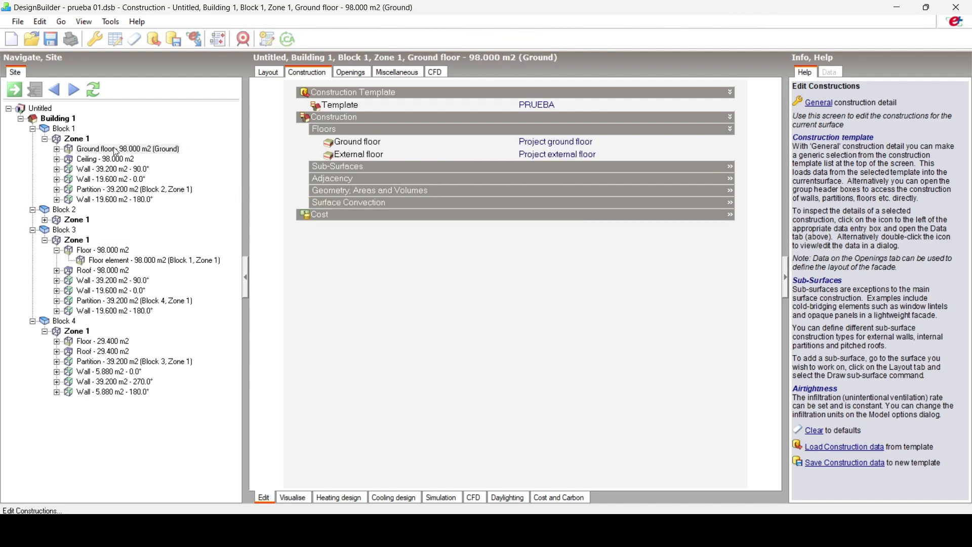
Review the whole building at site level and return to the Building 1 level.
{"action": "left_click", "coordinate": [73, 120]}
{"action": "left_click", "coordinate": [49, 109]}
{"action": "scroll", "coordinate": [359, 303], "scroll_direction": "down", "scroll_amount": 2}
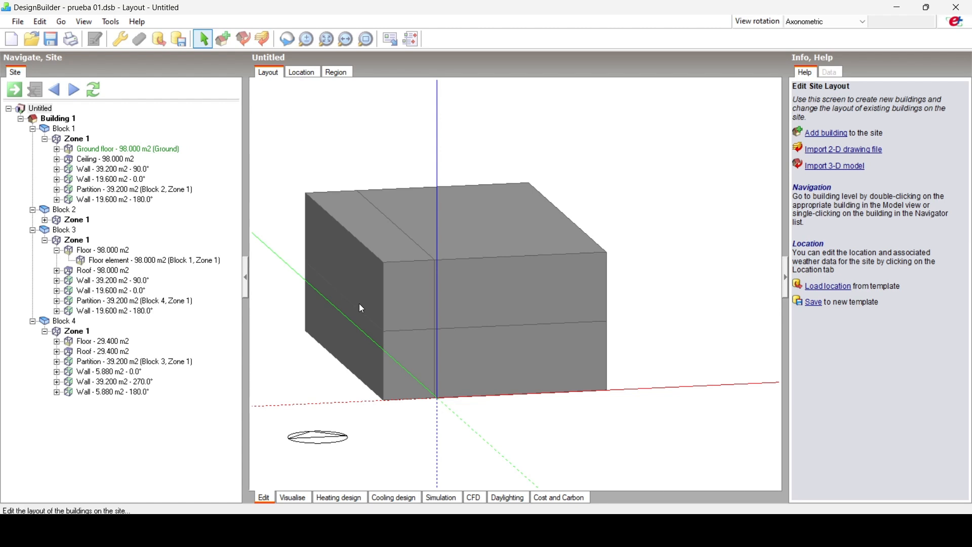
{"action": "middle_click_drag", "start_coordinate": [486, 306], "coordinate": [638, 288]}
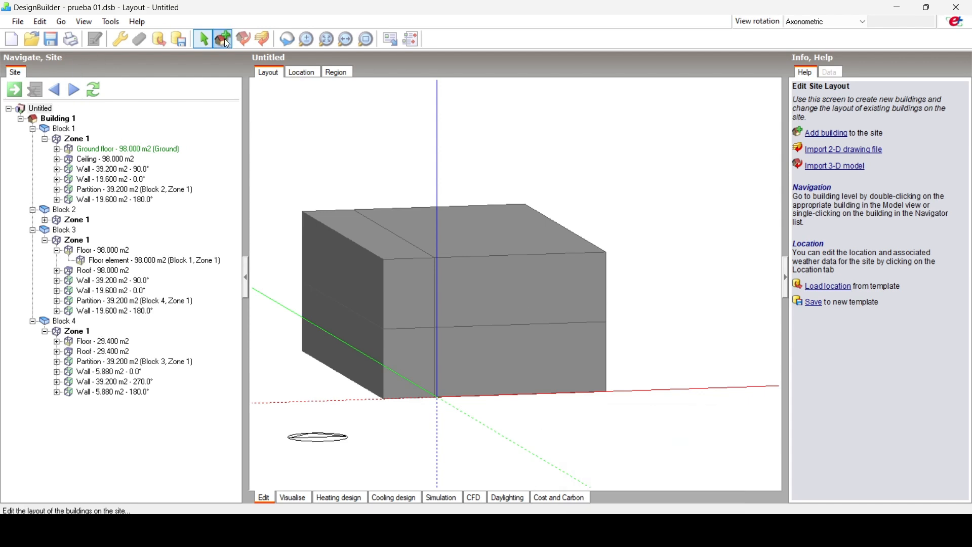
{"action": "left_click", "coordinate": [36, 118]}
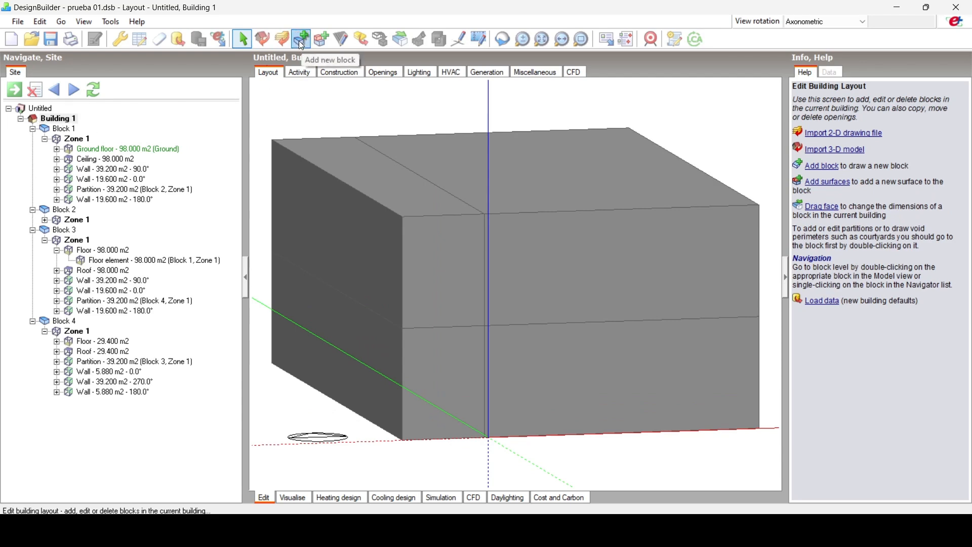
Draw a gabled pitched roof with 0.30 m overhang and 30° slope on top of Block 3 by tracing its upper corners.
{"action": "left_click", "coordinate": [303, 40]}
{"action": "scroll", "coordinate": [537, 344], "scroll_direction": "down", "scroll_amount": 2}
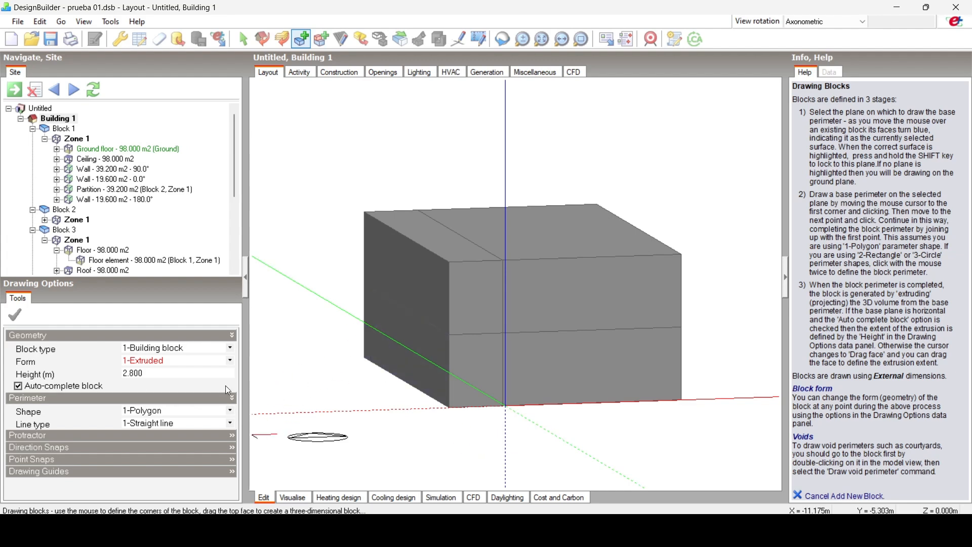
{"action": "left_click", "coordinate": [231, 362]}
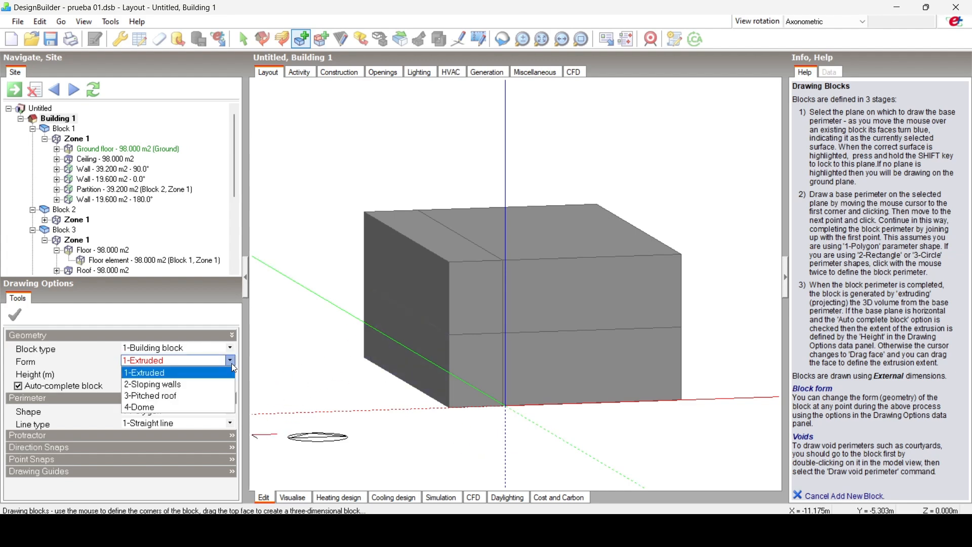
{"action": "left_click", "coordinate": [178, 398]}
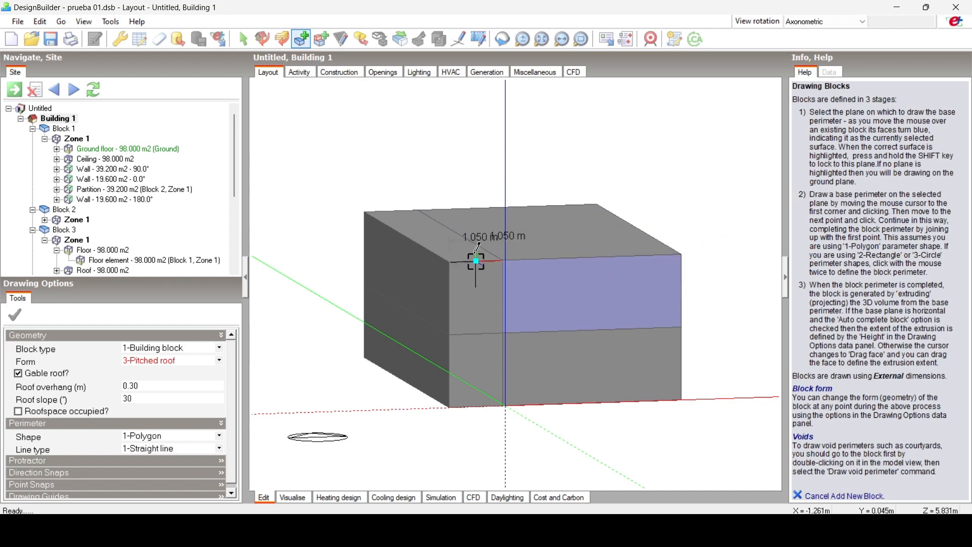
{"action": "left_click", "coordinate": [175, 388]}
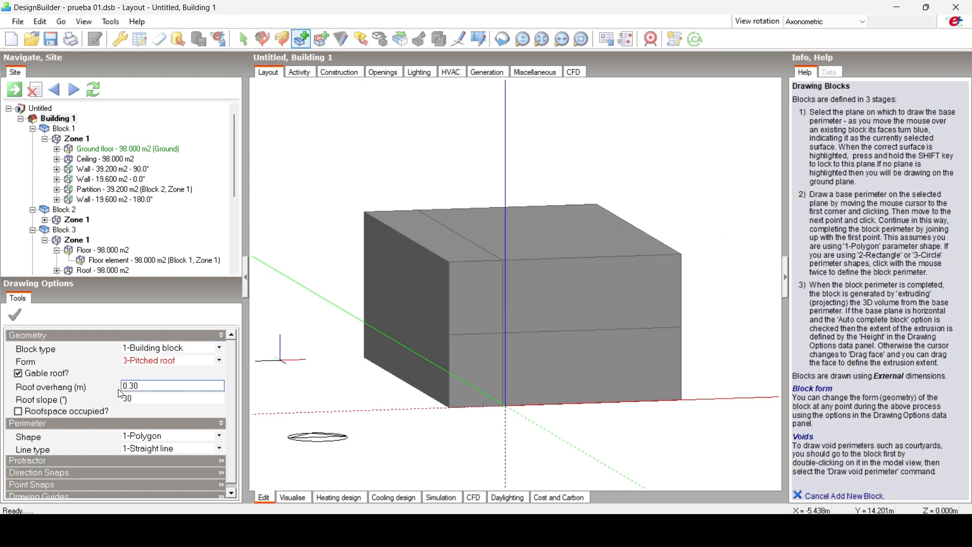
{"action": "left_click", "coordinate": [155, 402]}
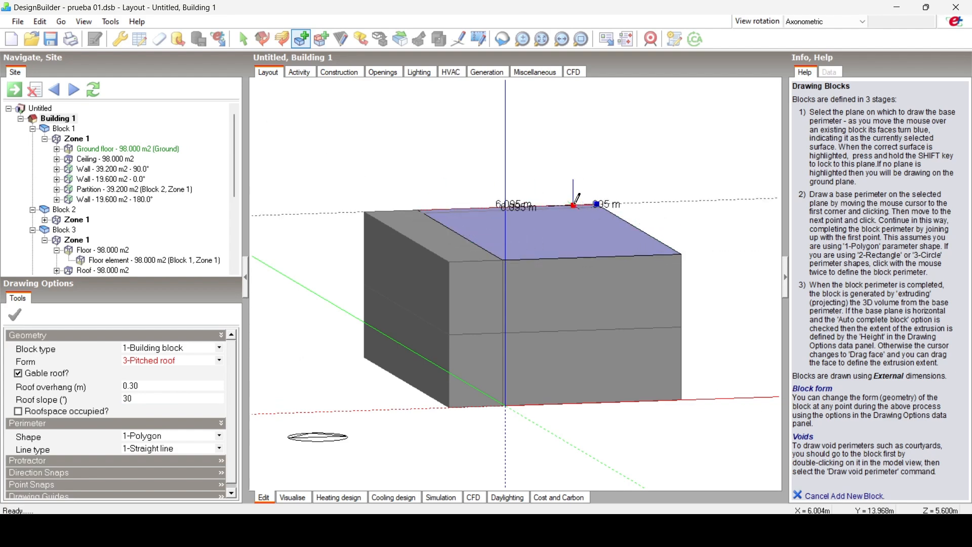
{"action": "left_click", "coordinate": [597, 205]}
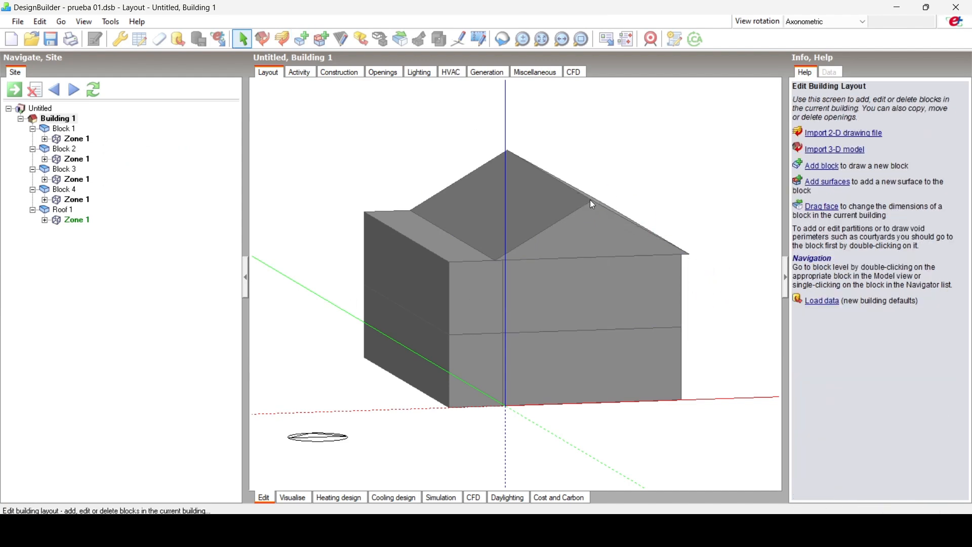
Move the pitched roof so its front lower corner snaps to the upper corner where Blocks 3 and 4 meet.
{"action": "left_click", "coordinate": [590, 203]}
{"action": "scroll", "coordinate": [666, 194], "scroll_direction": "up", "scroll_amount": 1}
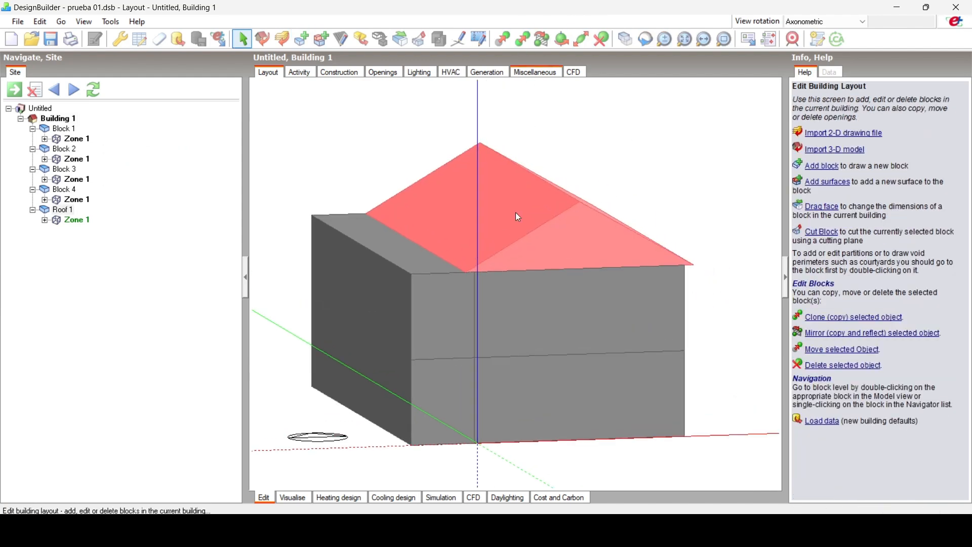
{"action": "scroll", "coordinate": [439, 275], "scroll_direction": "up", "scroll_amount": 4}
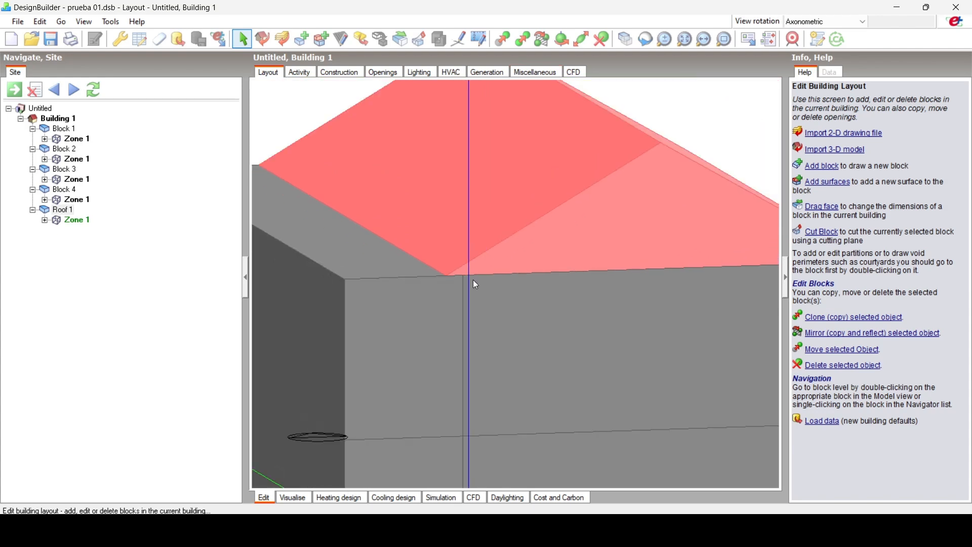
{"action": "scroll", "coordinate": [476, 284], "scroll_direction": "down", "scroll_amount": 3}
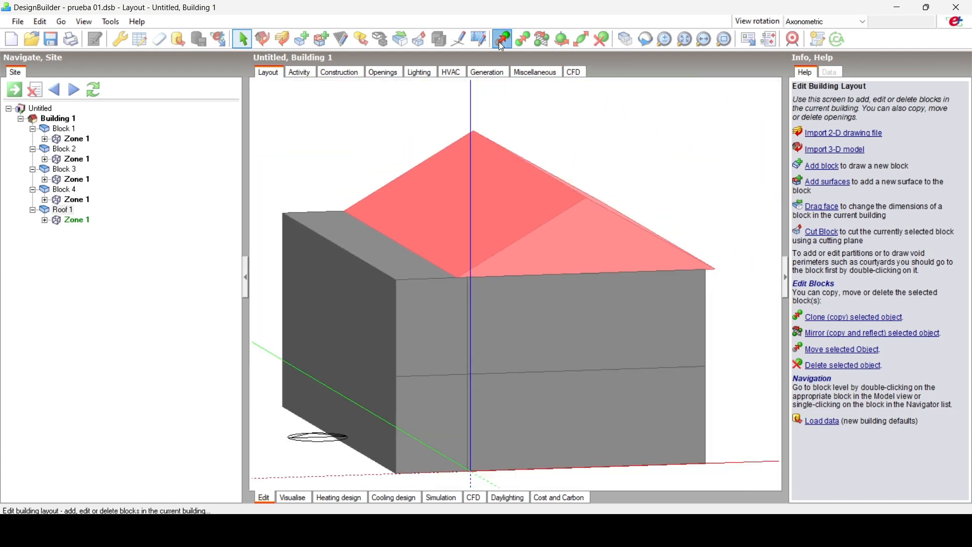
{"action": "left_click", "coordinate": [503, 40]}
{"action": "scroll", "coordinate": [454, 268], "scroll_direction": "up", "scroll_amount": 2}
{"action": "left_click", "coordinate": [454, 267]}
{"action": "left_click", "coordinate": [466, 267]}
{"action": "scroll", "coordinate": [395, 284], "scroll_direction": "down", "scroll_amount": 3}
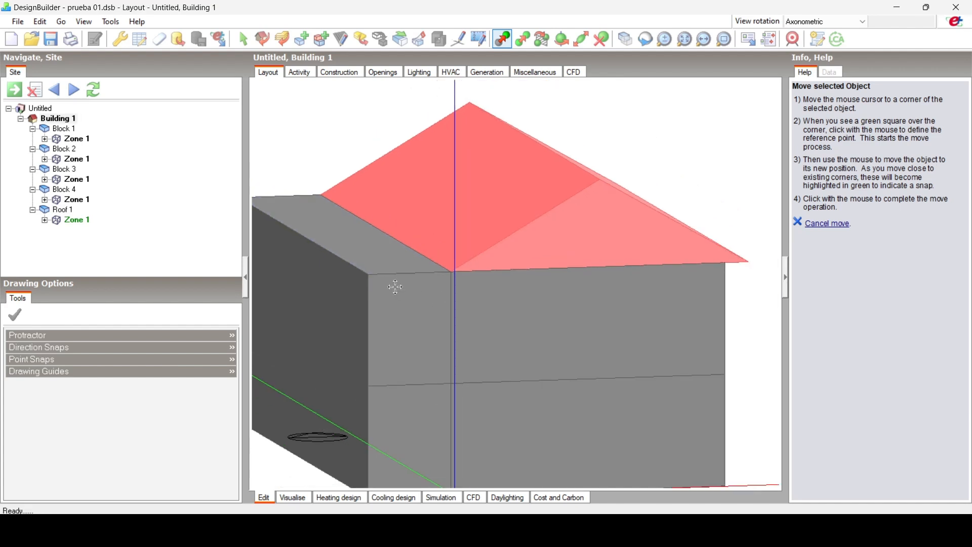
{"action": "left_click", "coordinate": [740, 280]}
{"action": "scroll", "coordinate": [675, 305], "scroll_direction": "down", "scroll_amount": 2}
{"action": "key", "text": "Escape"}
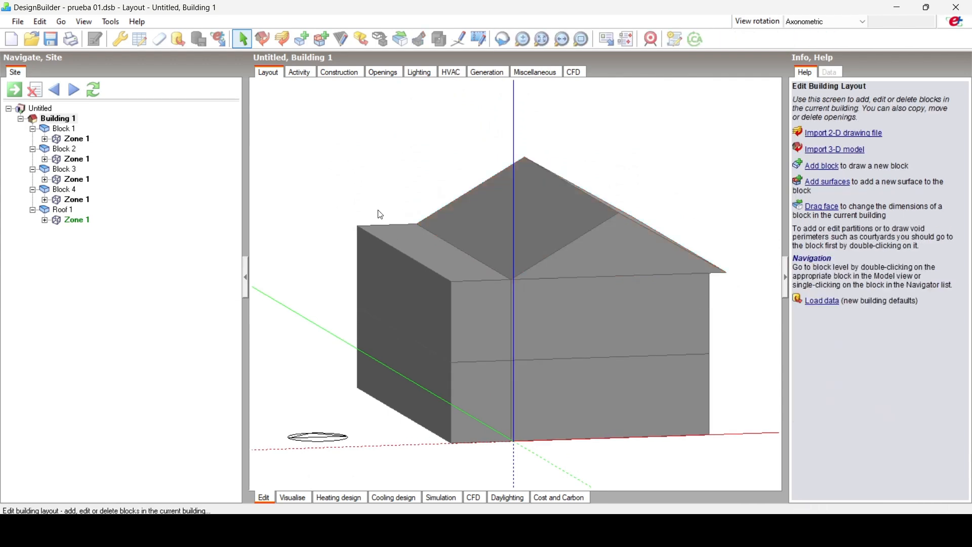
Switch to Chrome to check the roof over the circulation area in section CORTE B-B, and return to DesignBuilder.
{"action": "mouse_move", "coordinate": [557, 509]}
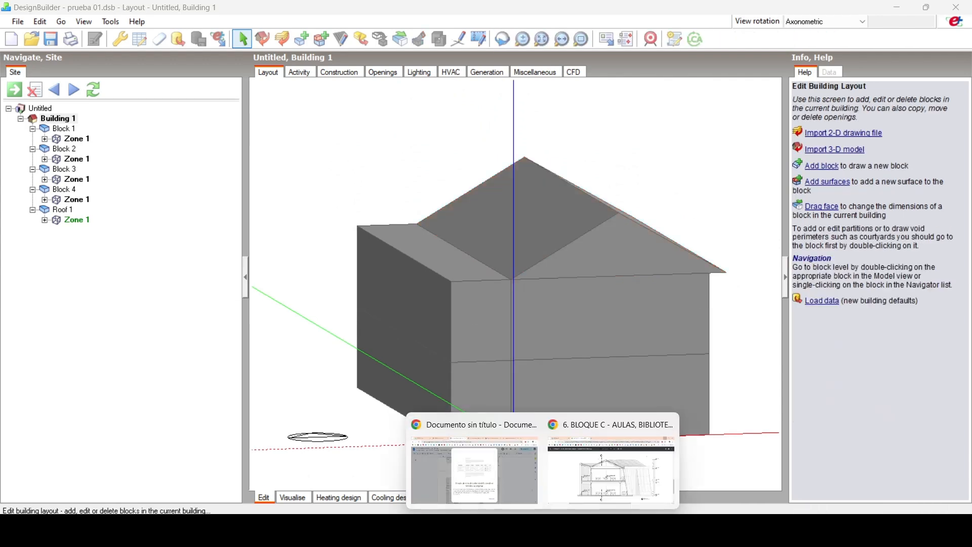
{"action": "left_click", "coordinate": [607, 461]}
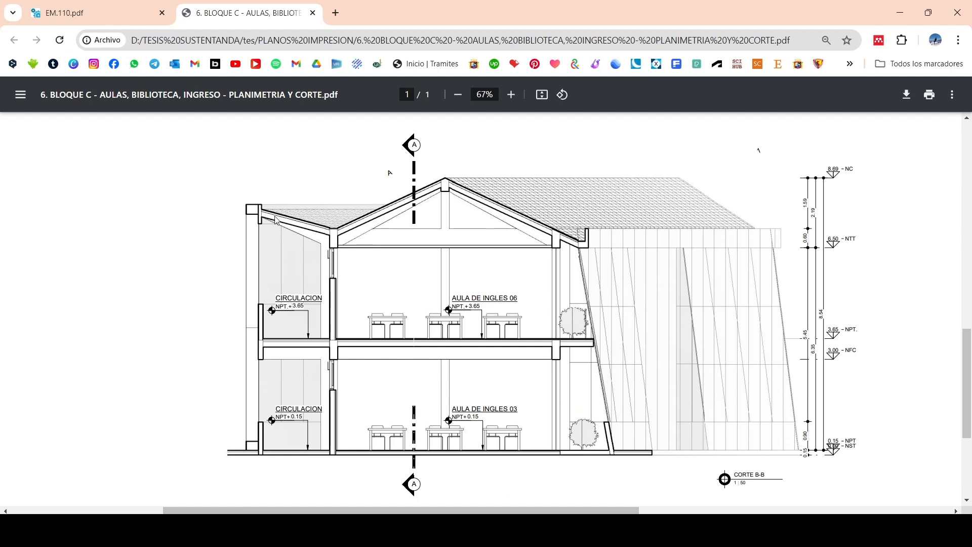
{"action": "left_click", "coordinate": [926, 11]}
{"action": "left_click", "coordinate": [908, 9]}
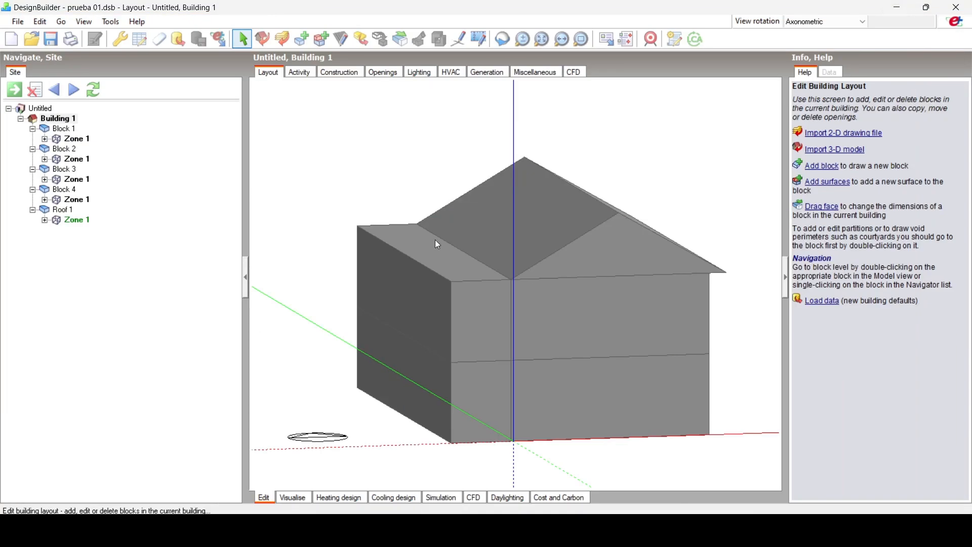
Set up a new gabled pitched-roof block with 0 m overhang and a 10° slope.
{"action": "left_click", "coordinate": [302, 40]}
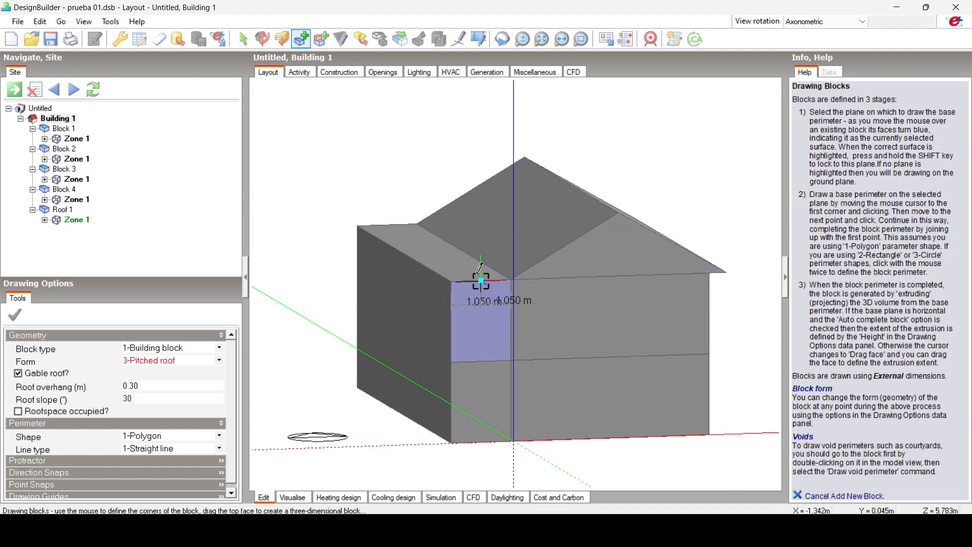
{"action": "left_click", "coordinate": [151, 387]}
{"action": "type", "text": "0"}
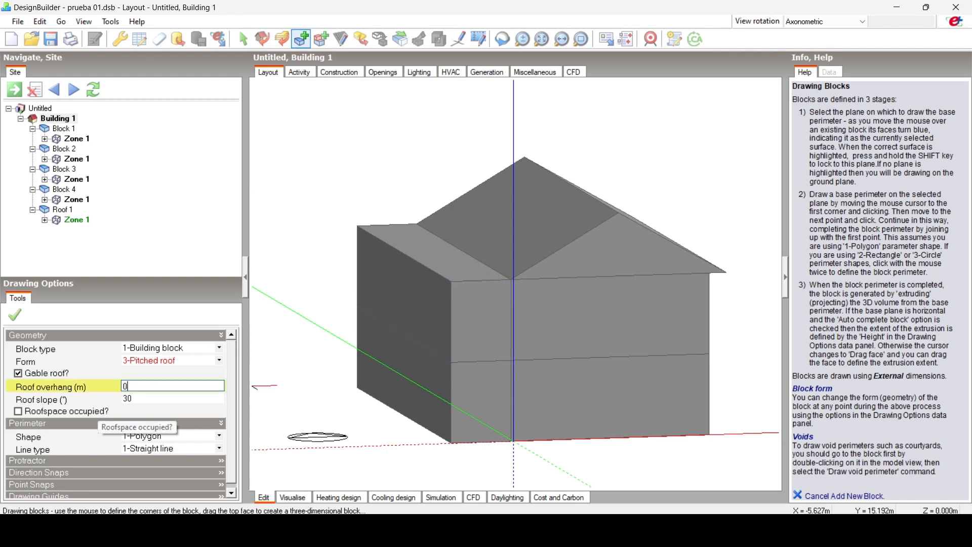
{"action": "key", "text": "Tab"}
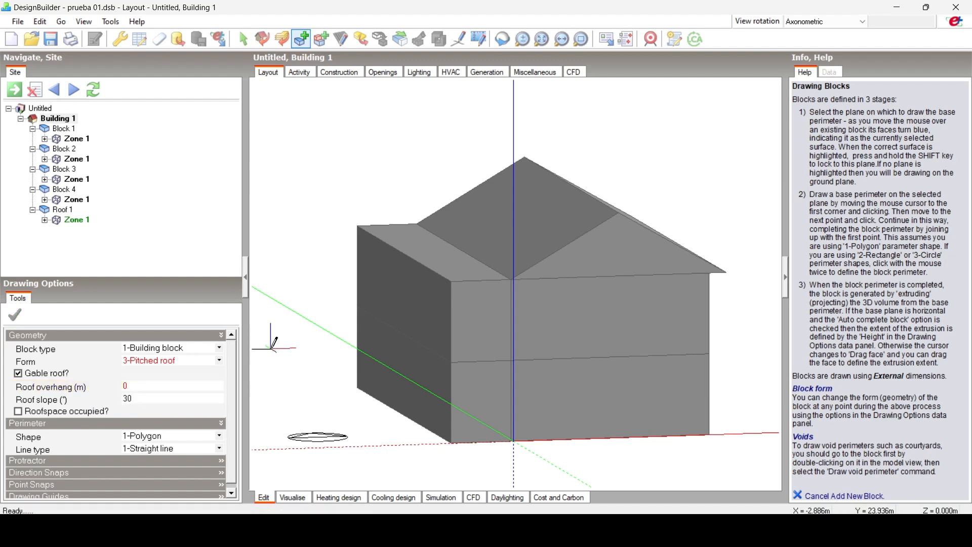
{"action": "left_click", "coordinate": [127, 399]}
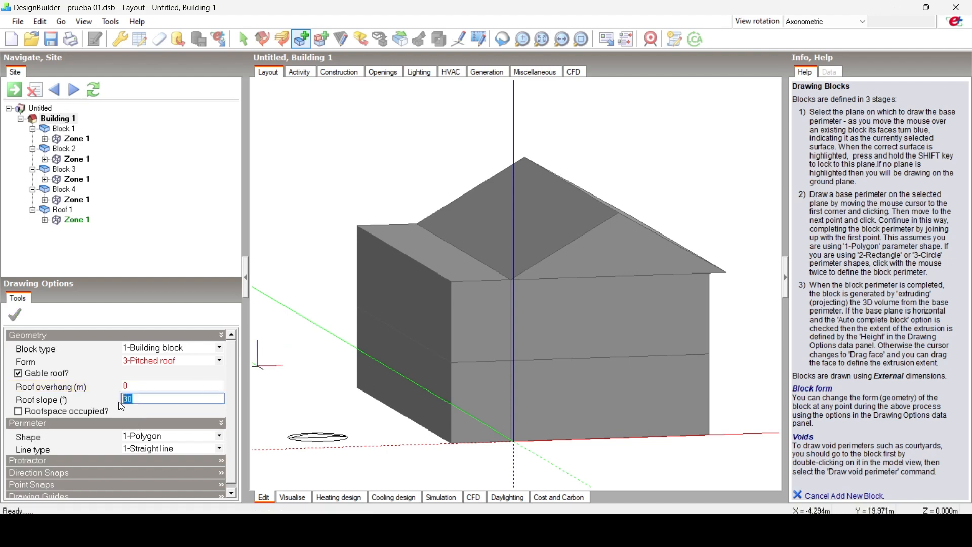
{"action": "type", "text": "10"}
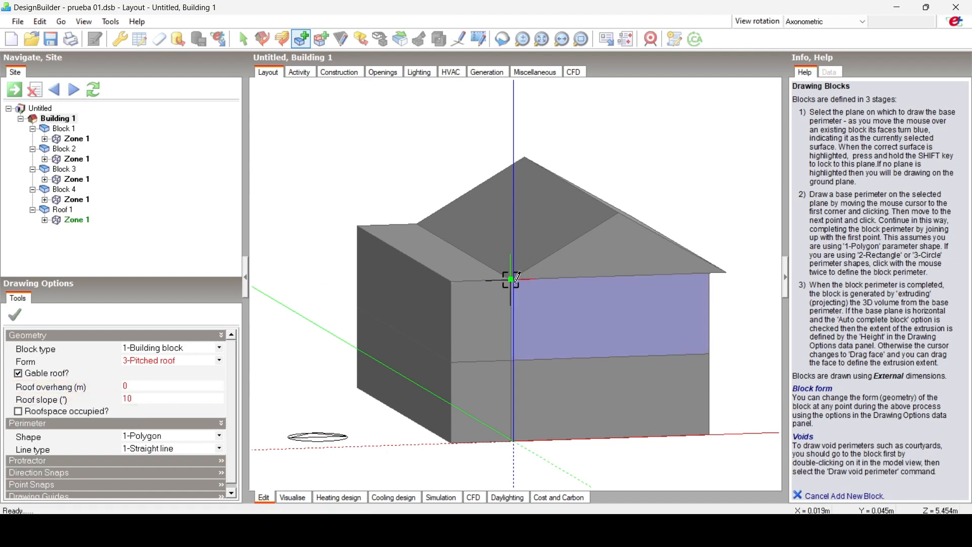
Try a 4.2 m by 14 m gabled roof over Block 4, starting from its upper edge beside the main roof, and undo it.
{"action": "scroll", "coordinate": [451, 280], "scroll_direction": "up", "scroll_amount": 1}
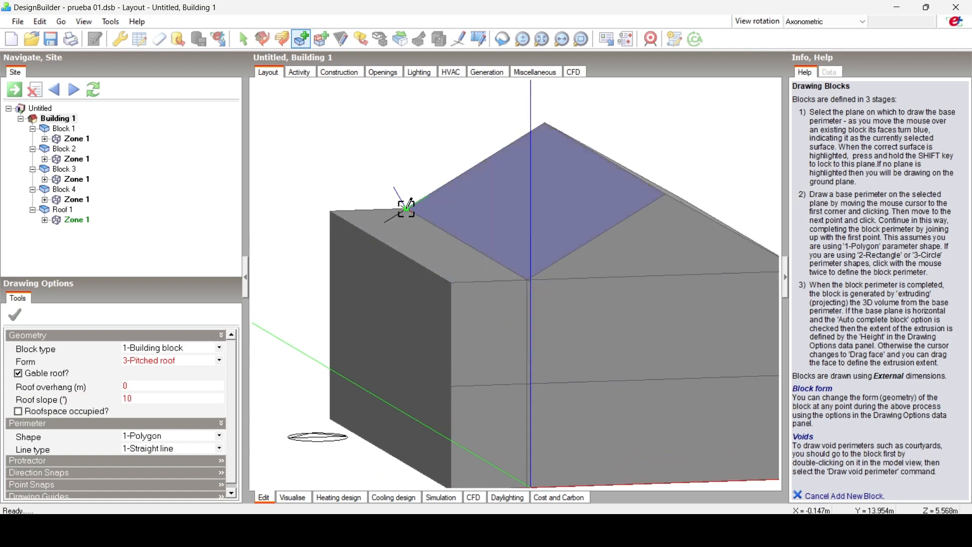
{"action": "scroll", "coordinate": [325, 210], "scroll_direction": "up", "scroll_amount": 1}
{"action": "scroll", "coordinate": [515, 267], "scroll_direction": "up", "scroll_amount": 1}
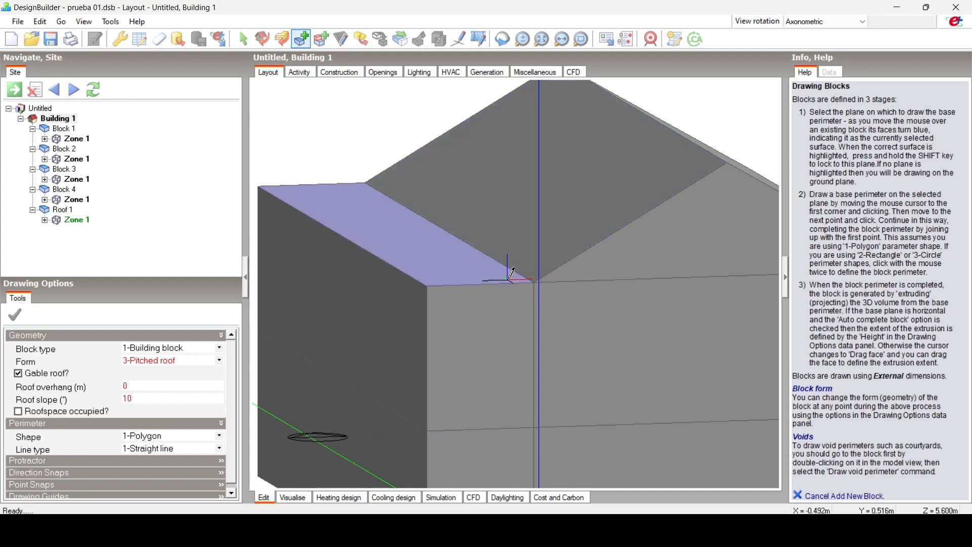
{"action": "left_click", "coordinate": [534, 282]}
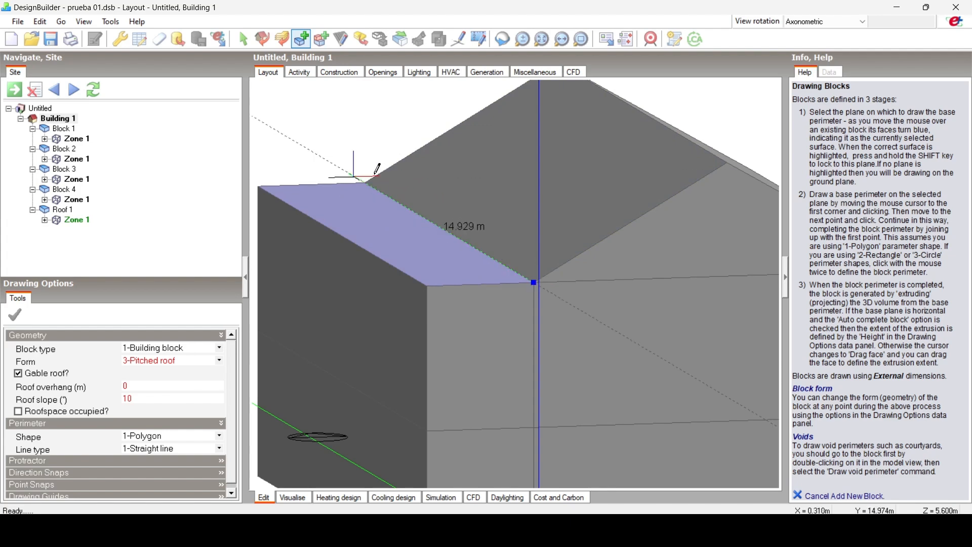
{"action": "scroll", "coordinate": [354, 182], "scroll_direction": "down", "scroll_amount": 1}
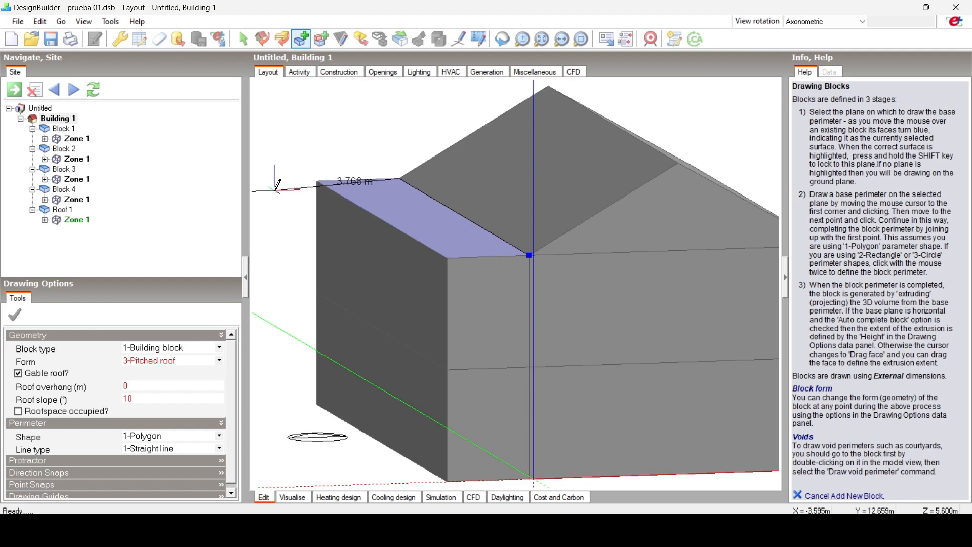
{"action": "scroll", "coordinate": [271, 178], "scroll_direction": "down", "scroll_amount": 1}
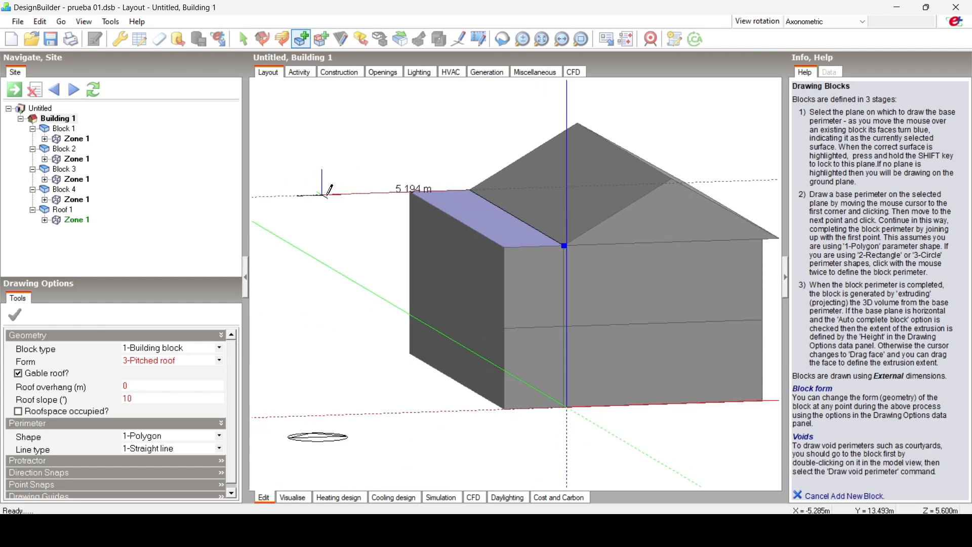
{"action": "type", "text": "4"}
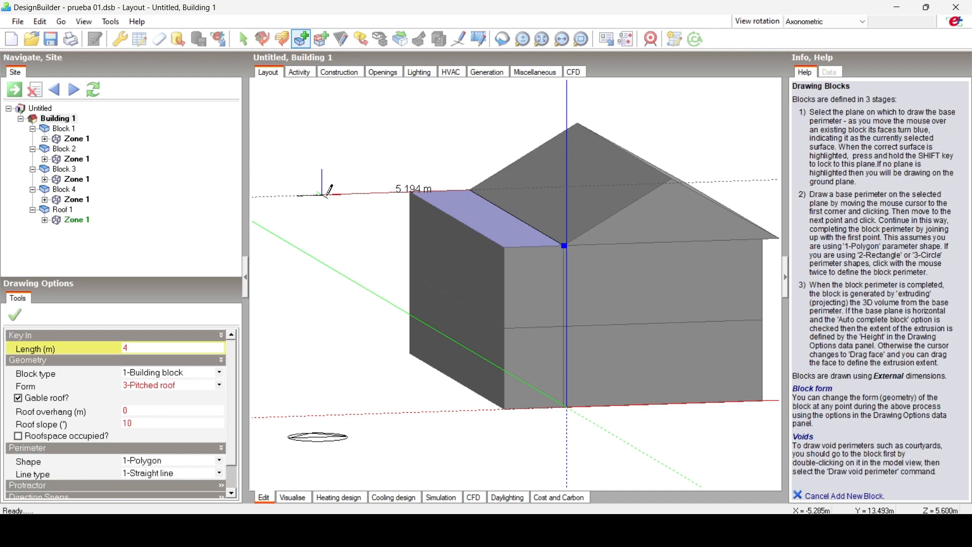
{"action": "type", "text": ".2"}
{"action": "key", "text": "Return"}
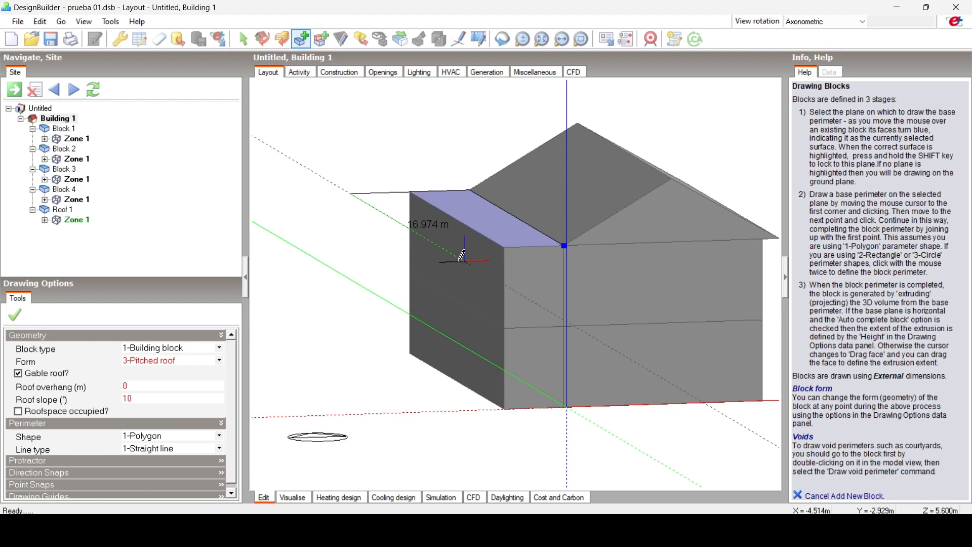
{"action": "type", "text": "14"}
{"action": "key", "text": "Return"}
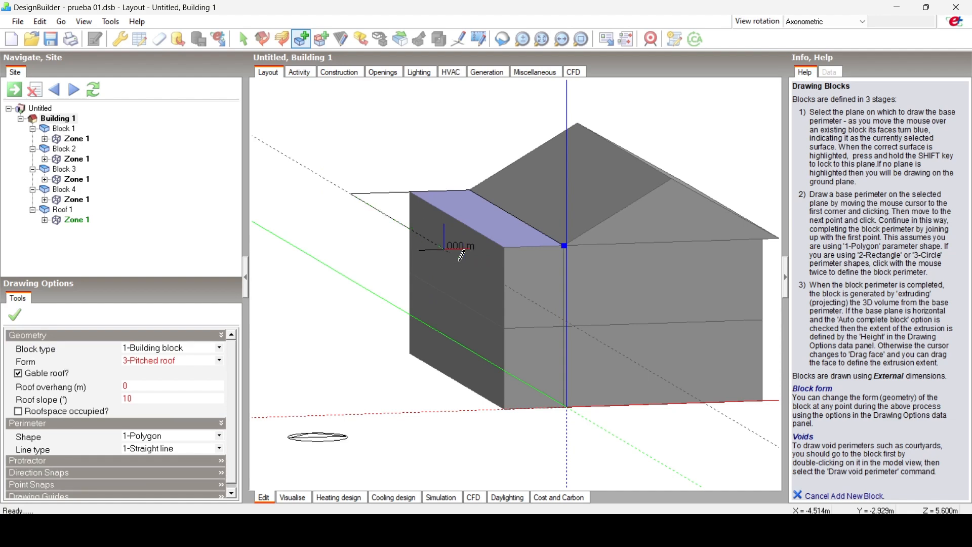
{"action": "scroll", "coordinate": [564, 245], "scroll_direction": "up", "scroll_amount": 1}
{"action": "left_click", "coordinate": [563, 243]}
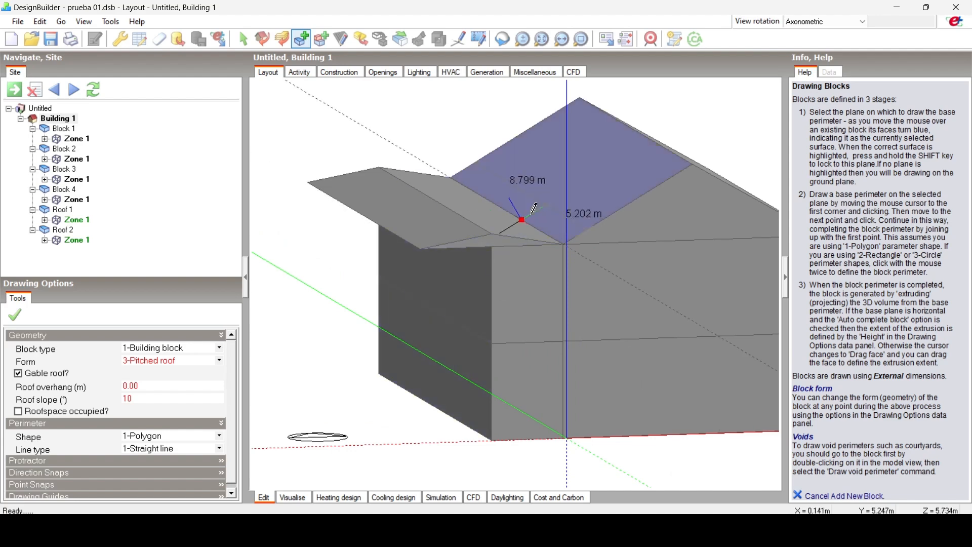
{"action": "key", "text": "Escape"}
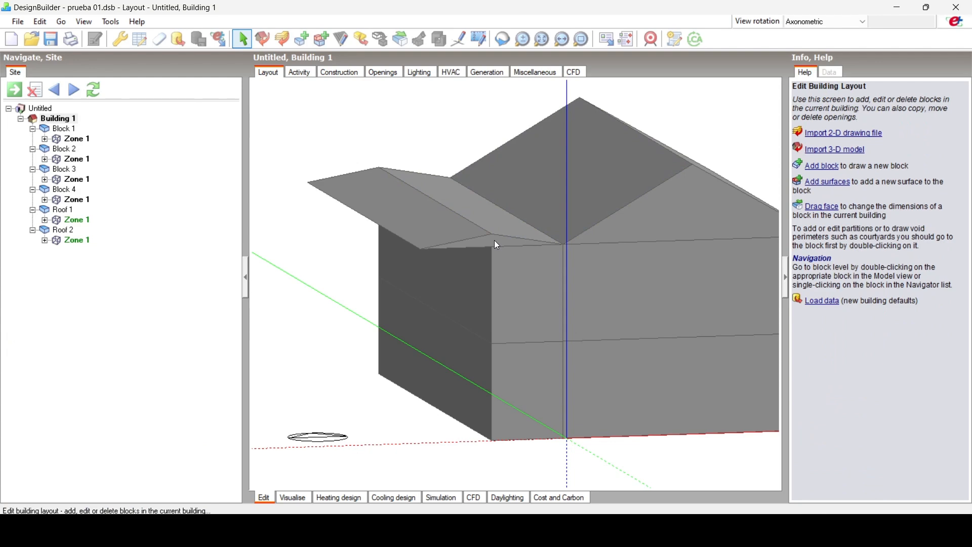
{"action": "key", "text": "ctrl+z"}
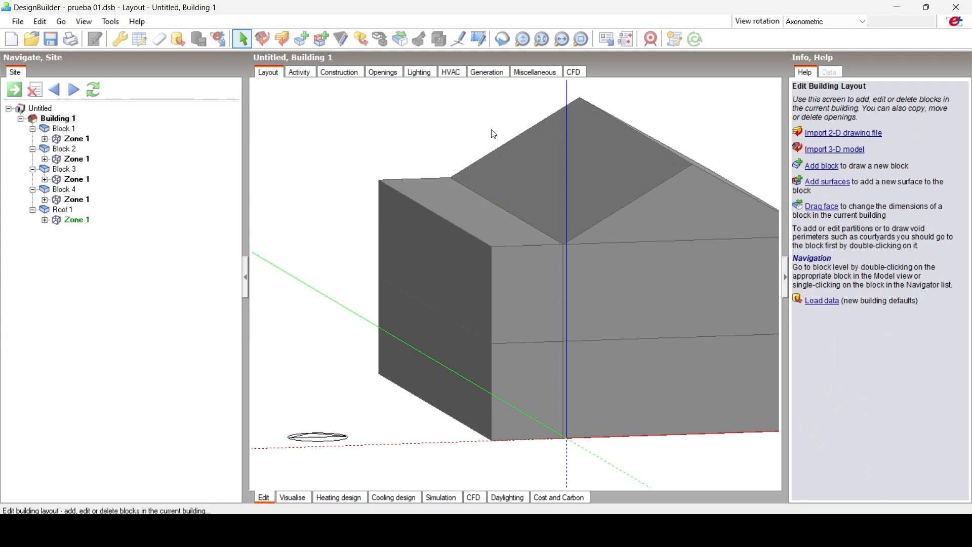
Draw a 4.2 m wide gabled roof with 20° slope over Block 4, tracing the upper edge shared with the main roof.
{"action": "left_click", "coordinate": [302, 39]}
{"action": "left_click", "coordinate": [152, 399]}
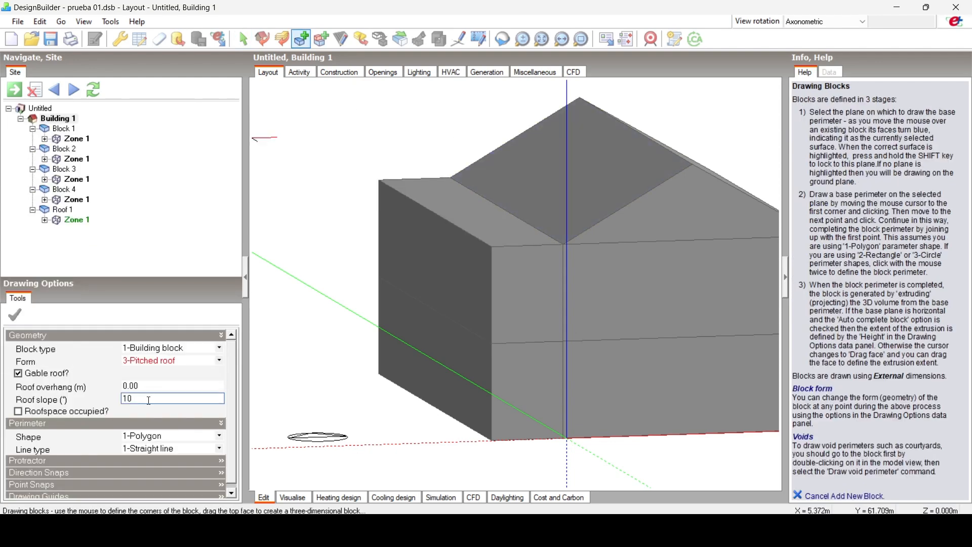
{"action": "type", "text": "20"}
{"action": "key", "text": "Return"}
{"action": "scroll", "coordinate": [506, 210], "scroll_direction": "up", "scroll_amount": 1}
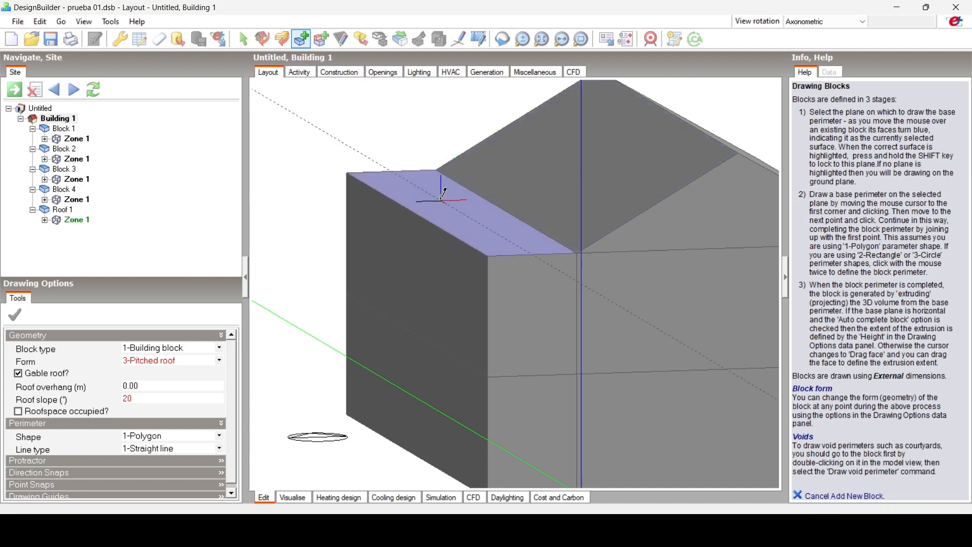
{"action": "left_click", "coordinate": [436, 170]}
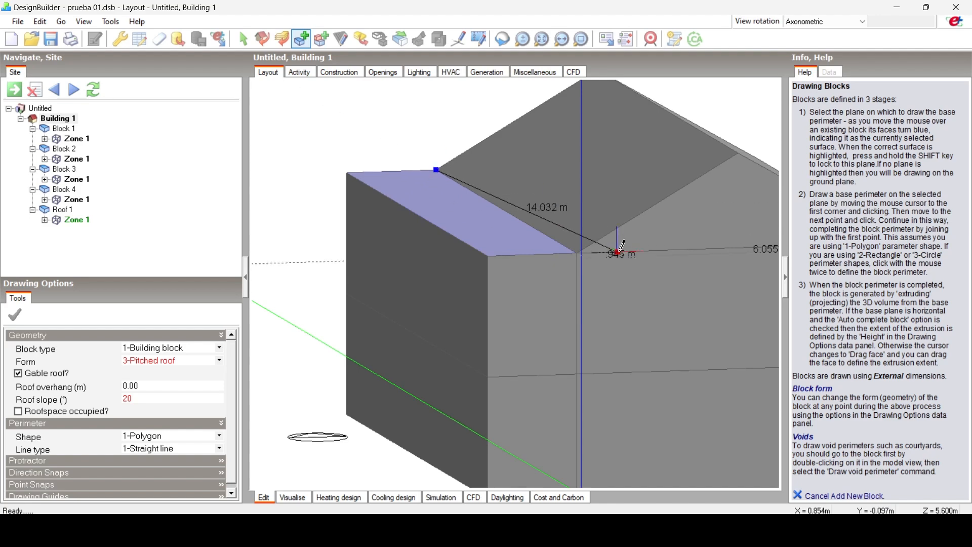
{"action": "left_click", "coordinate": [577, 252]}
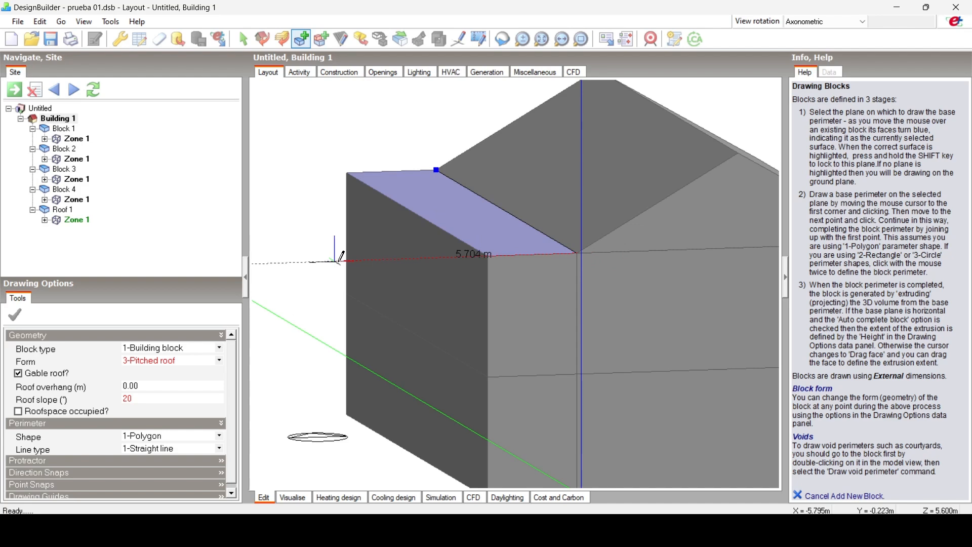
{"action": "type", "text": "4.2"}
{"action": "key", "text": "Return"}
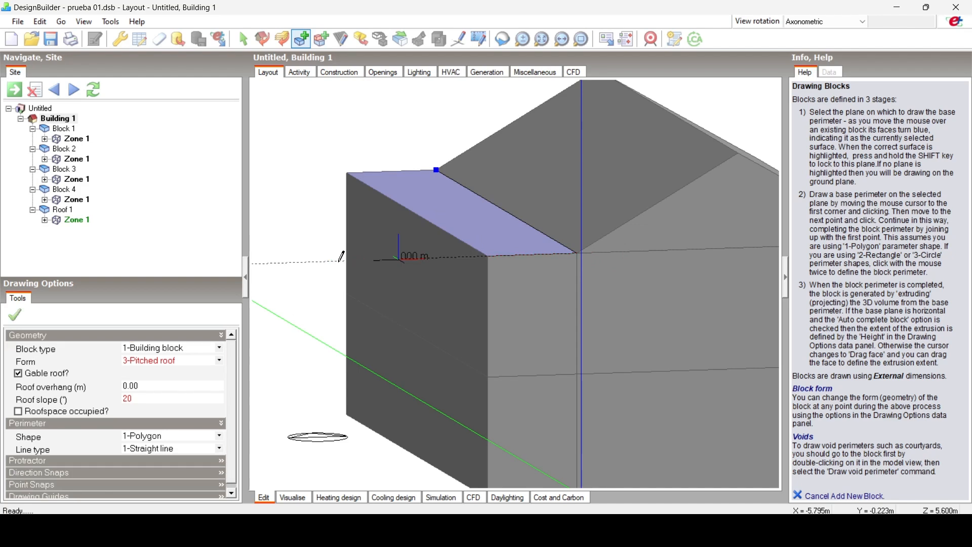
{"action": "left_click", "coordinate": [260, 175]}
{"action": "left_click", "coordinate": [436, 169]}
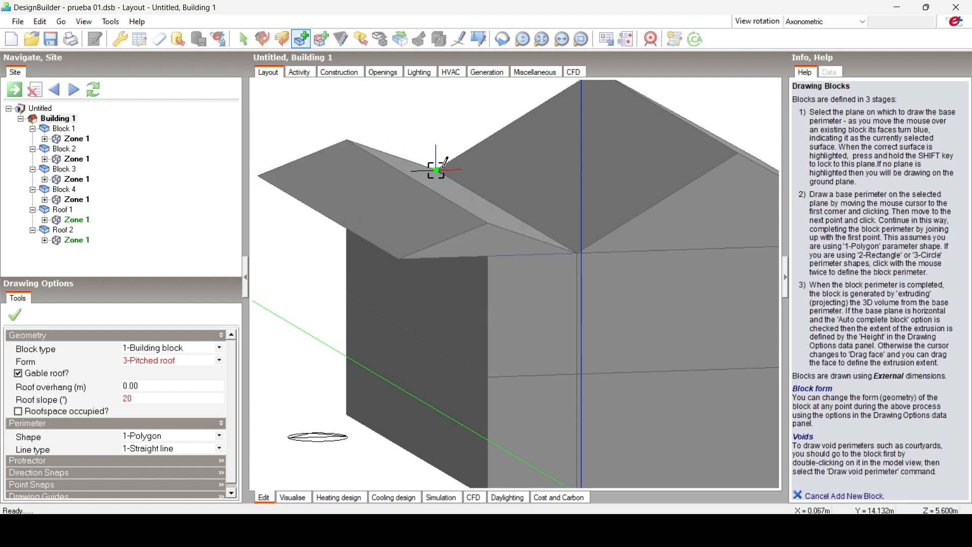
{"action": "scroll", "coordinate": [582, 324], "scroll_direction": "down", "scroll_amount": 3}
{"action": "middle_click_drag", "start_coordinate": [583, 353], "coordinate": [554, 372]}
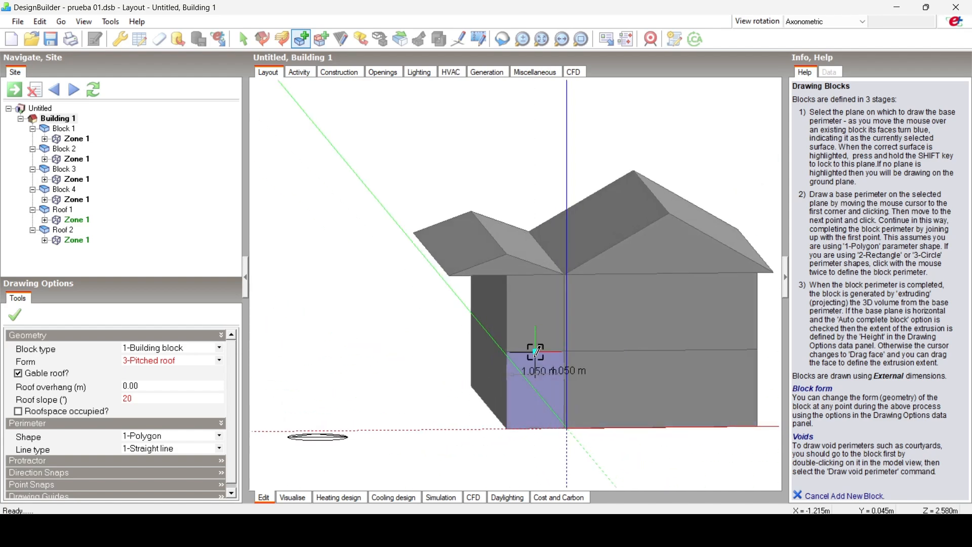
{"action": "key", "text": "Escape"}
Cut the Block 4 roof with a drawn vertical plane through its ridge, in line with the block's outer wall.
{"action": "left_click", "coordinate": [504, 257]}
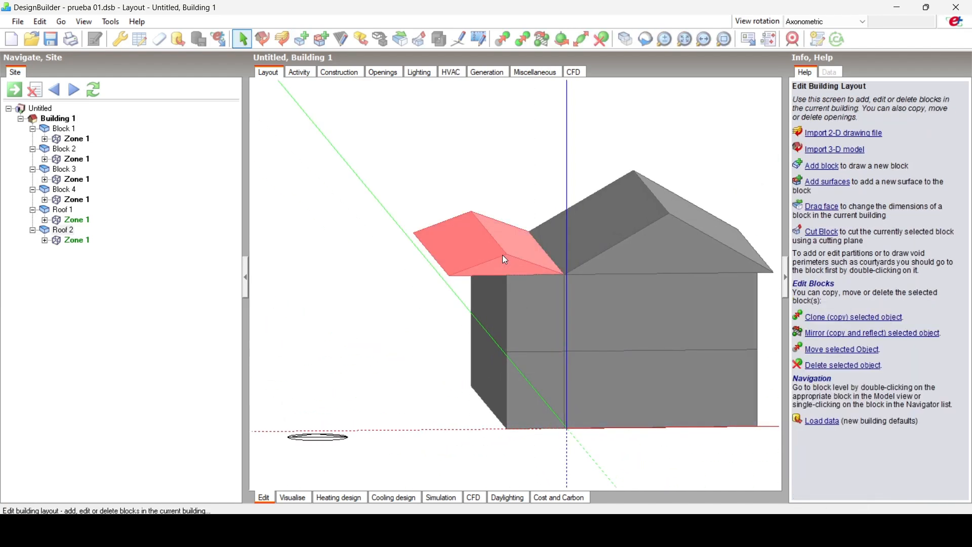
{"action": "scroll", "coordinate": [506, 260], "scroll_direction": "up", "scroll_amount": 5}
{"action": "scroll", "coordinate": [496, 324], "scroll_direction": "down", "scroll_amount": 3}
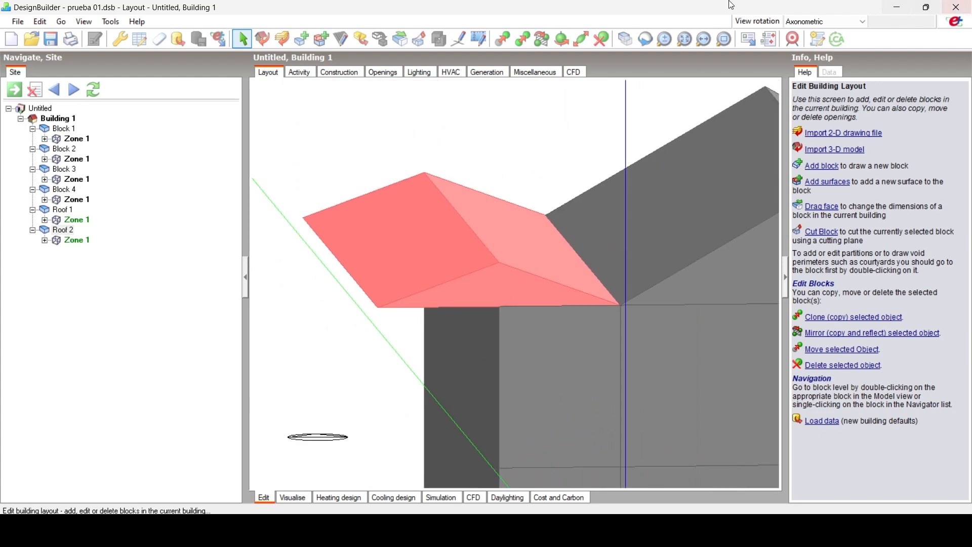
{"action": "left_click", "coordinate": [419, 38]}
{"action": "scroll", "coordinate": [499, 253], "scroll_direction": "up", "scroll_amount": 3}
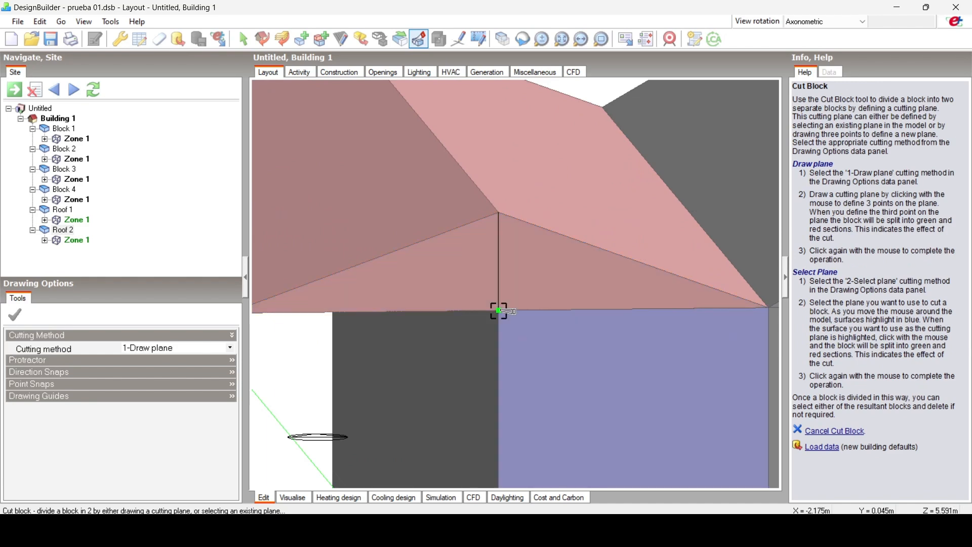
{"action": "scroll", "coordinate": [576, 287], "scroll_direction": "down", "scroll_amount": 4}
{"action": "scroll", "coordinate": [567, 290], "scroll_direction": "down", "scroll_amount": 1}
{"action": "middle_click_drag", "start_coordinate": [421, 269], "coordinate": [733, 278]}
{"action": "scroll", "coordinate": [431, 306], "scroll_direction": "up", "scroll_amount": 1}
{"action": "left_click", "coordinate": [331, 334]}
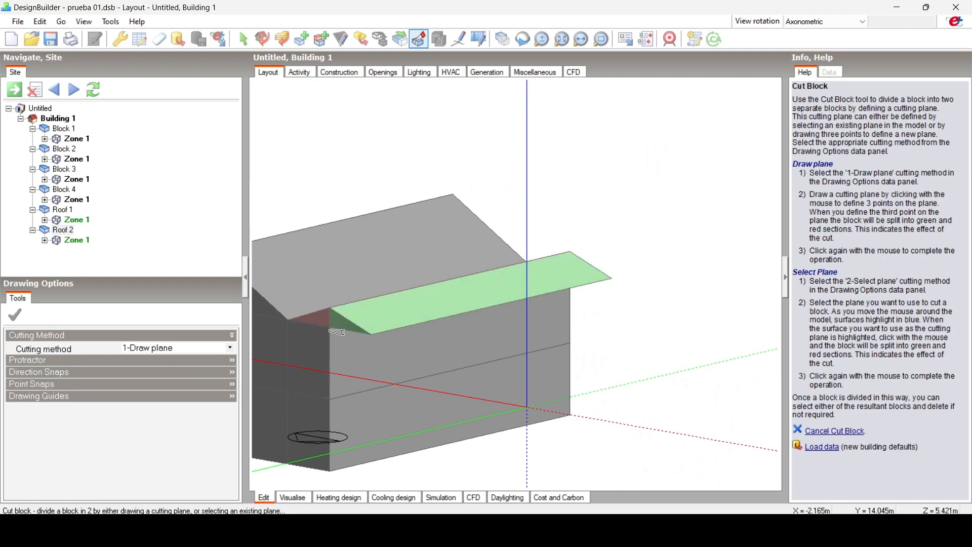
Complete the cut of the smaller roof along the outer wall plane and delete its overhanging piece.
{"action": "left_click", "coordinate": [691, 306]}
{"action": "middle_click_drag", "start_coordinate": [691, 305], "coordinate": [394, 270]}
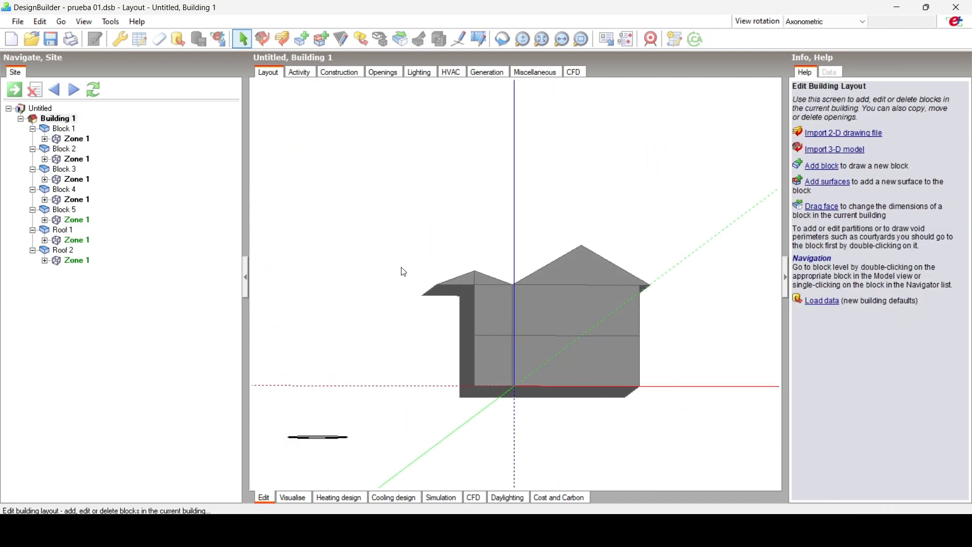
{"action": "left_click", "coordinate": [451, 287]}
{"action": "scroll", "coordinate": [499, 254], "scroll_direction": "up", "scroll_amount": 1}
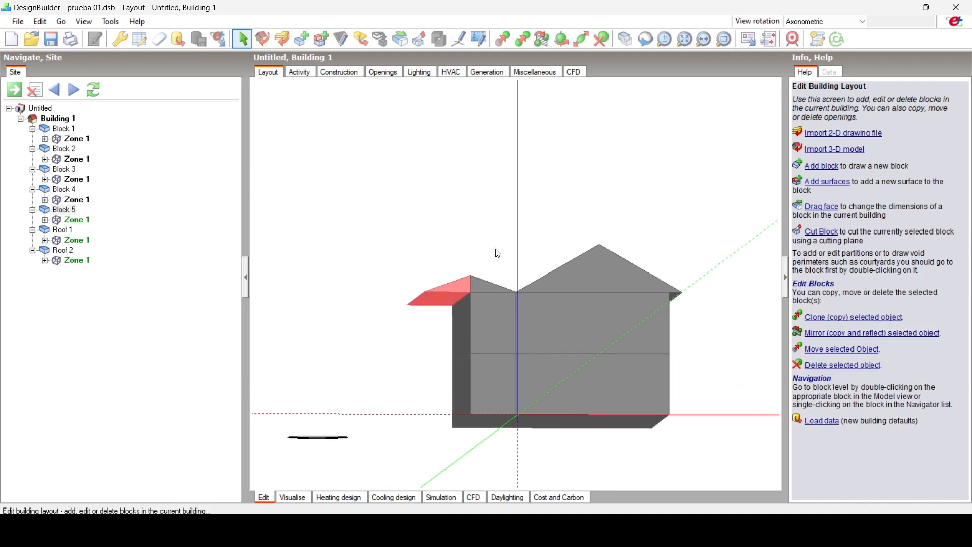
{"action": "key", "text": "Delete"}
{"action": "mouse_move", "coordinate": [515, 234]}
{"action": "middle_mouse_down"}
{"action": "mouse_move", "coordinate": [498, 244]}
{"action": "mouse_move", "coordinate": [505, 238]}
{"action": "middle_mouse_up"}
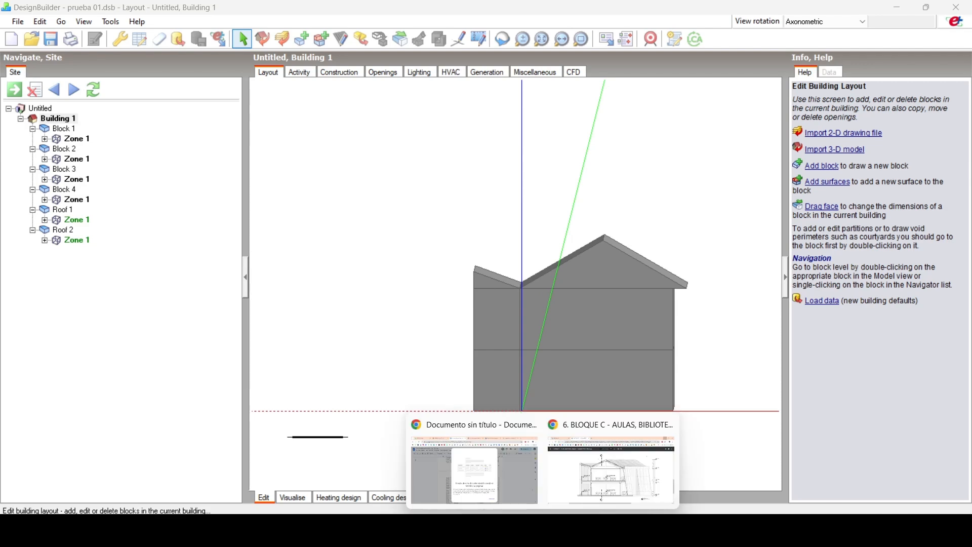
Consult the section drawing in the Bloque C PDF, and set the form of a new building block to 1-Extruded.
{"action": "left_click", "coordinate": [582, 501]}
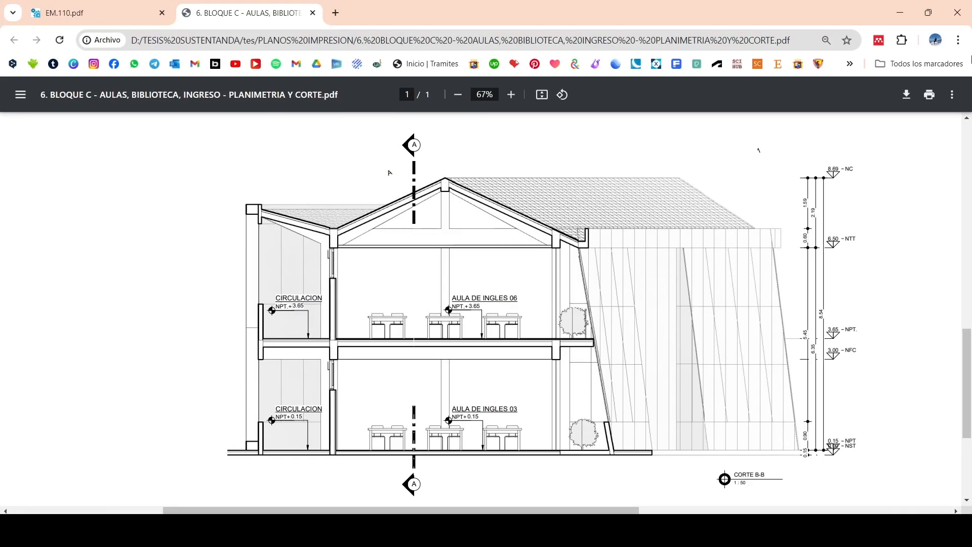
{"action": "left_click", "coordinate": [900, 12]}
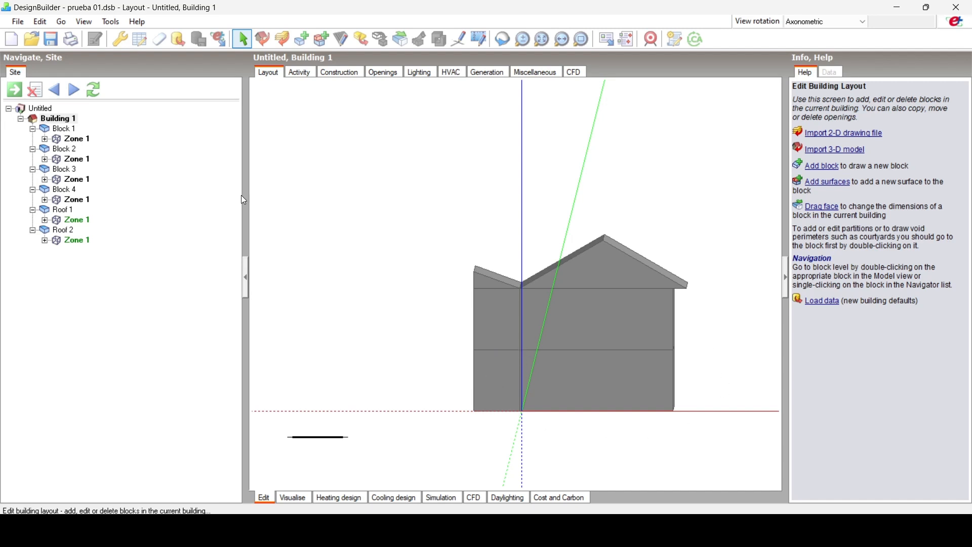
{"action": "left_click", "coordinate": [302, 39]}
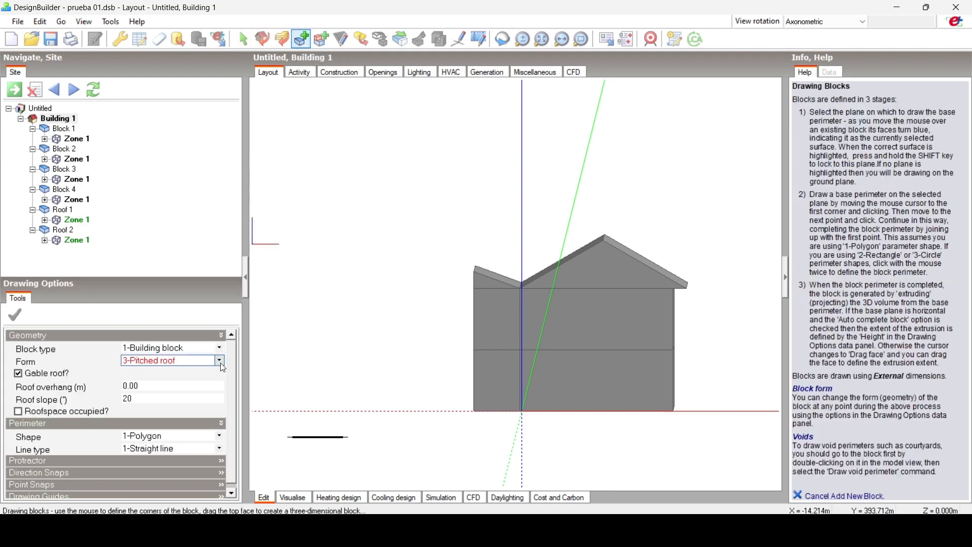
{"action": "left_click", "coordinate": [220, 361]}
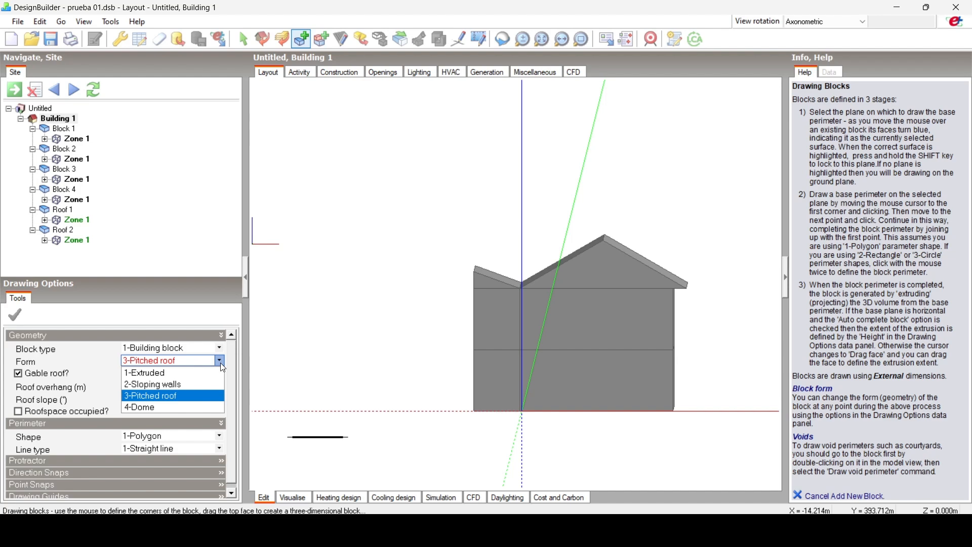
{"action": "left_click", "coordinate": [184, 374]}
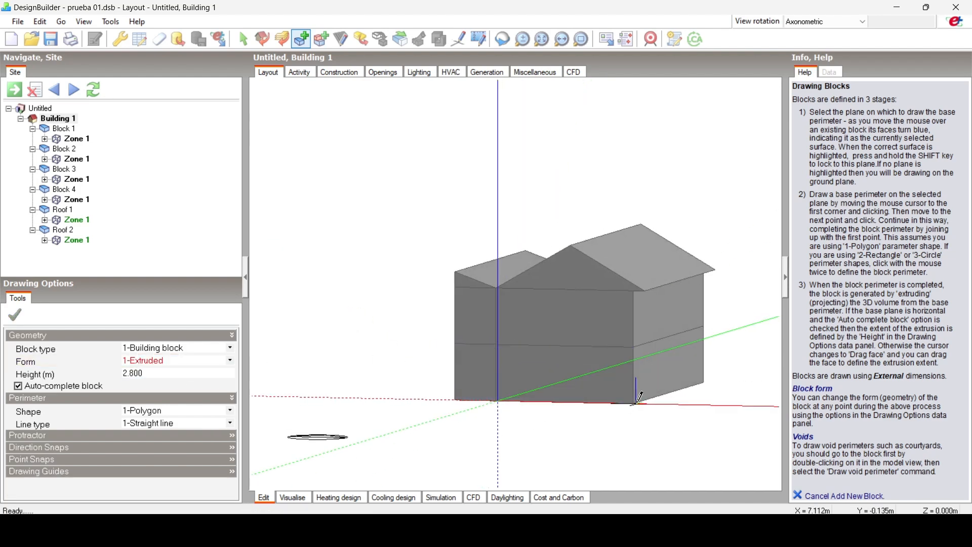
Try a 2 m wide, 2.8 m high extruded block along the main volume's outer long wall, and delete it.
{"action": "left_click", "coordinate": [704, 382]}
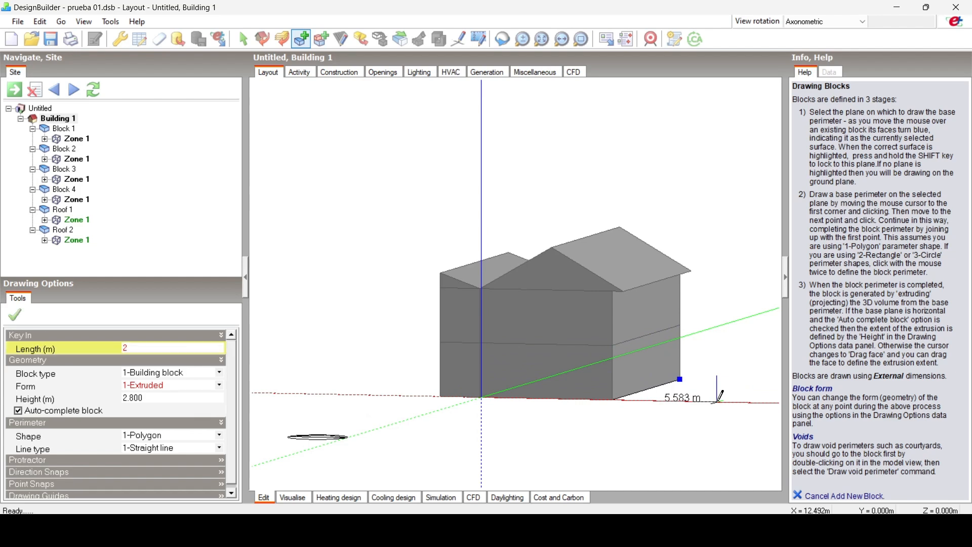
{"action": "scroll", "coordinate": [714, 379], "scroll_direction": "up", "scroll_amount": 3}
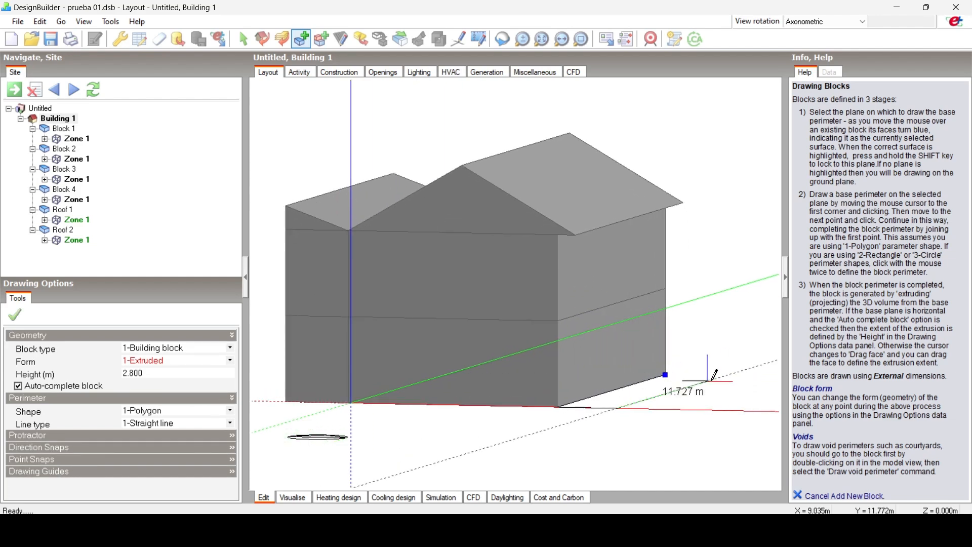
{"action": "type", "text": "12"}
{"action": "key", "text": "Return"}
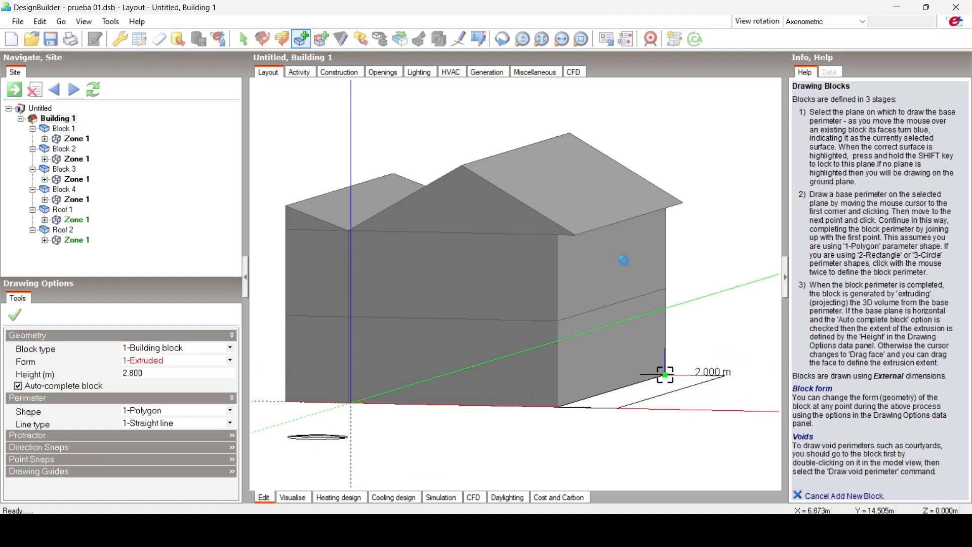
{"action": "left_click", "coordinate": [665, 375]}
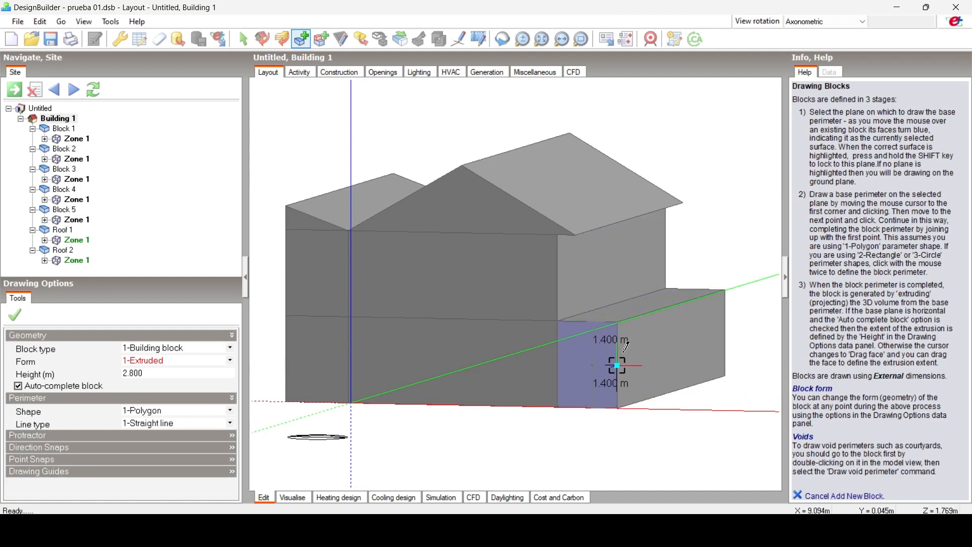
{"action": "key", "text": "Escape"}
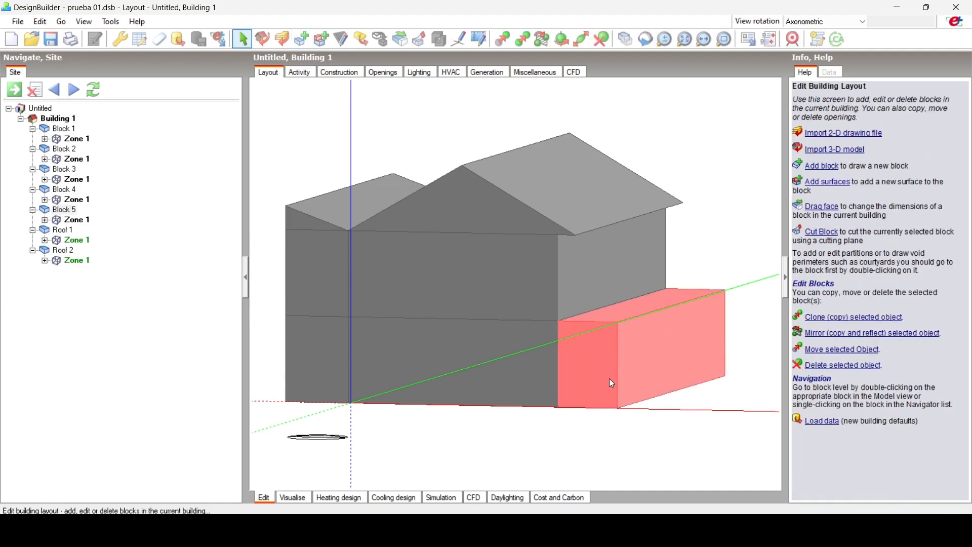
{"action": "key", "text": "Delete"}
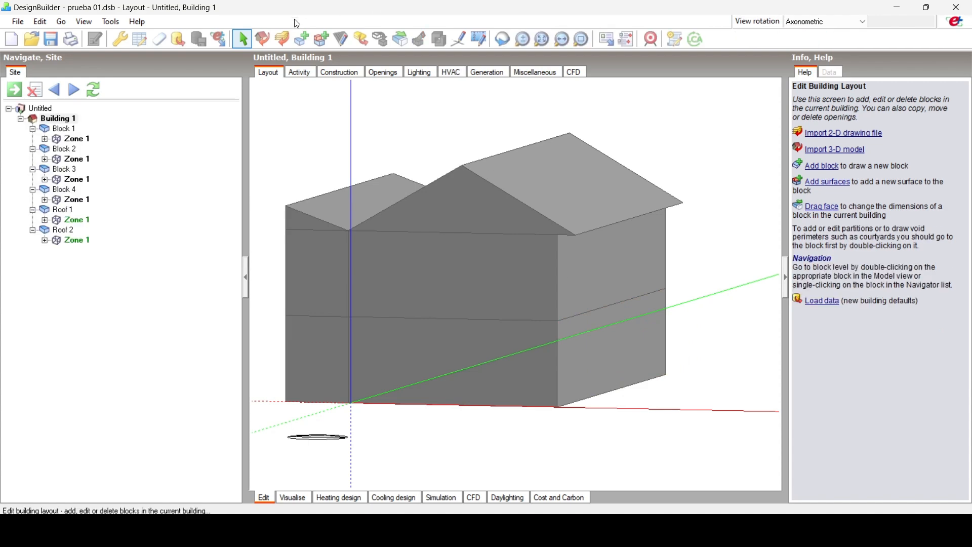
Draw an extruded building block 5.6 m high and 2 m wide along the main volume's outer long wall.
{"action": "left_click", "coordinate": [301, 39]}
{"action": "left_click_drag", "start_coordinate": [147, 374], "coordinate": [82, 373]}
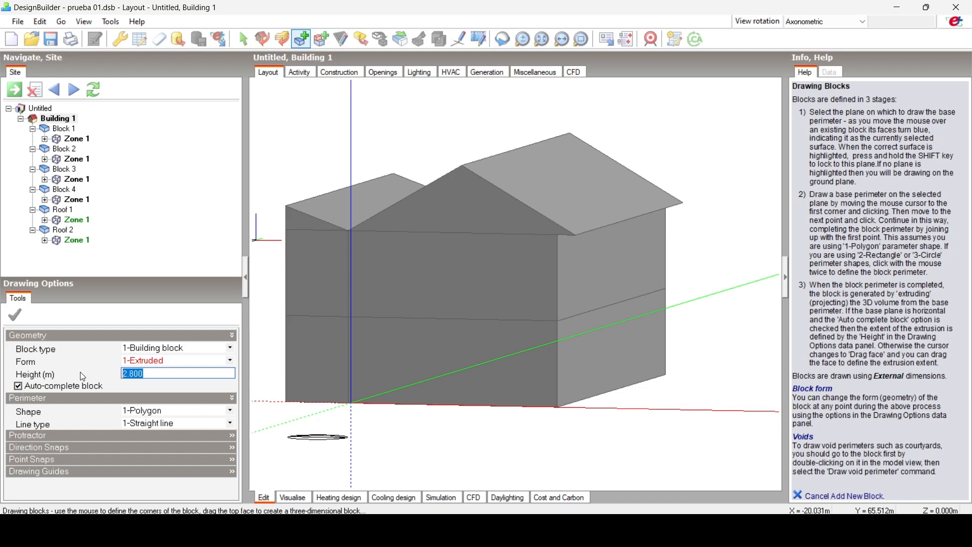
{"action": "type", "text": "5.6"}
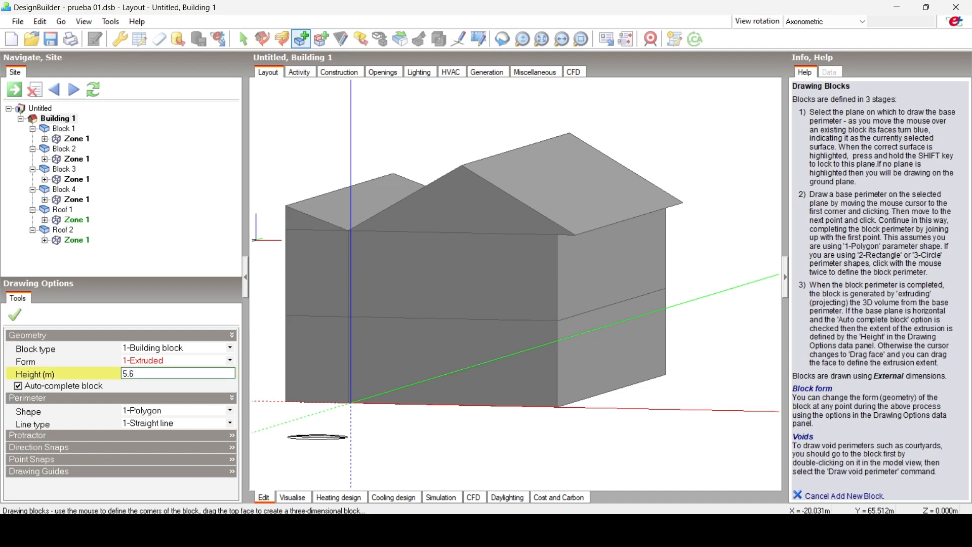
{"action": "key", "text": "Return"}
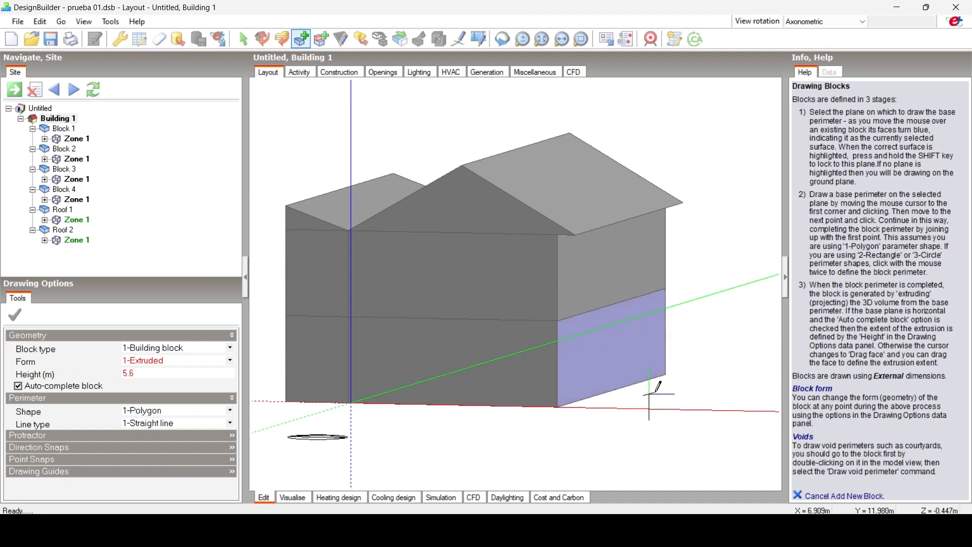
{"action": "left_click", "coordinate": [666, 375]}
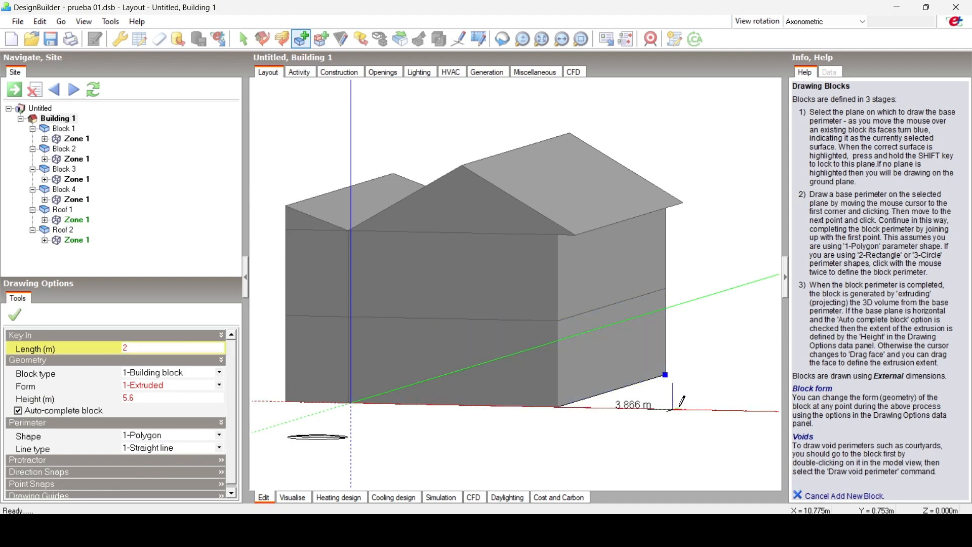
{"action": "left_click", "coordinate": [739, 371]}
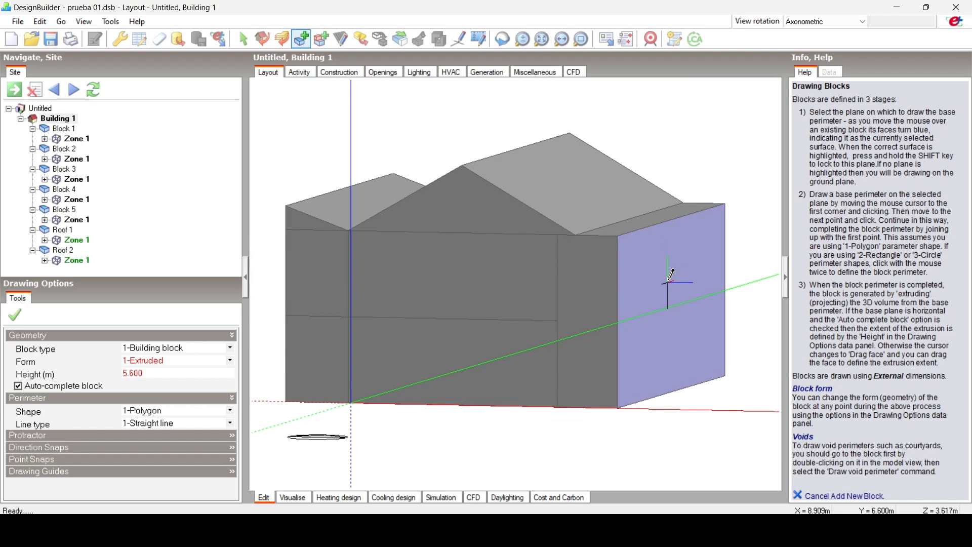
{"action": "key", "text": "Escape"}
Select the new side block and check its sloping outer wall against section B-B in the Bloque C PDF.
{"action": "scroll", "coordinate": [597, 286], "scroll_direction": "down", "scroll_amount": 2}
{"action": "middle_click_drag", "start_coordinate": [558, 317], "coordinate": [593, 308]}
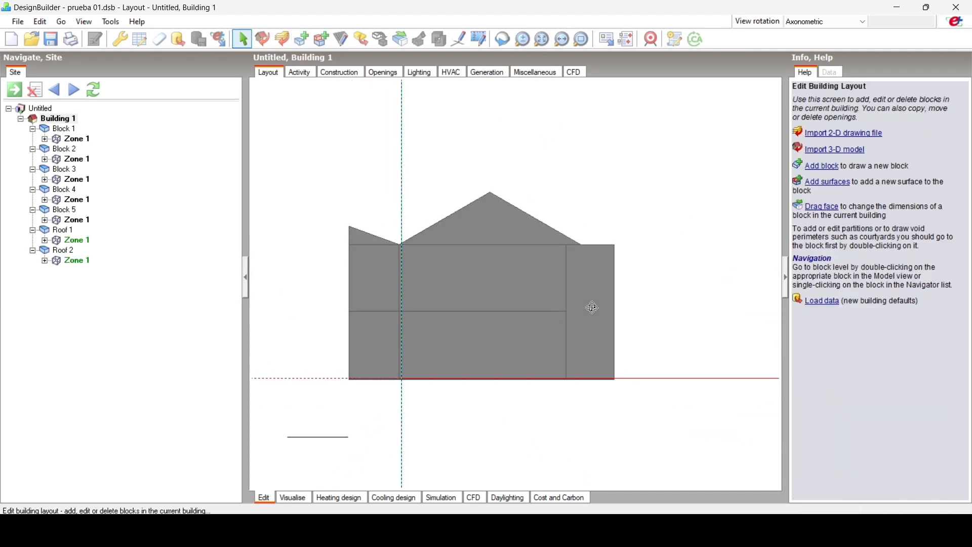
{"action": "left_click", "coordinate": [614, 292]}
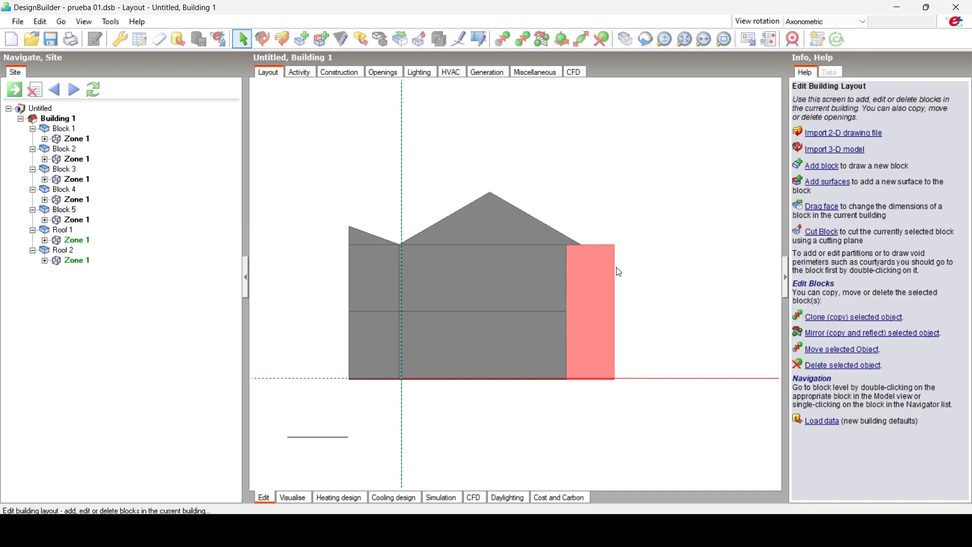
{"action": "scroll", "coordinate": [616, 270], "scroll_direction": "up", "scroll_amount": 1}
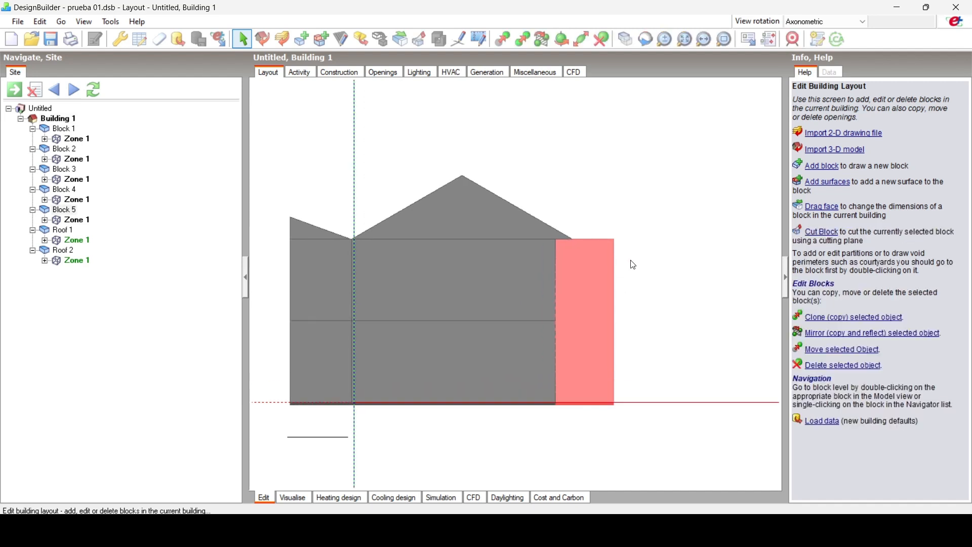
{"action": "middle_click_drag", "start_coordinate": [634, 265], "coordinate": [633, 263]}
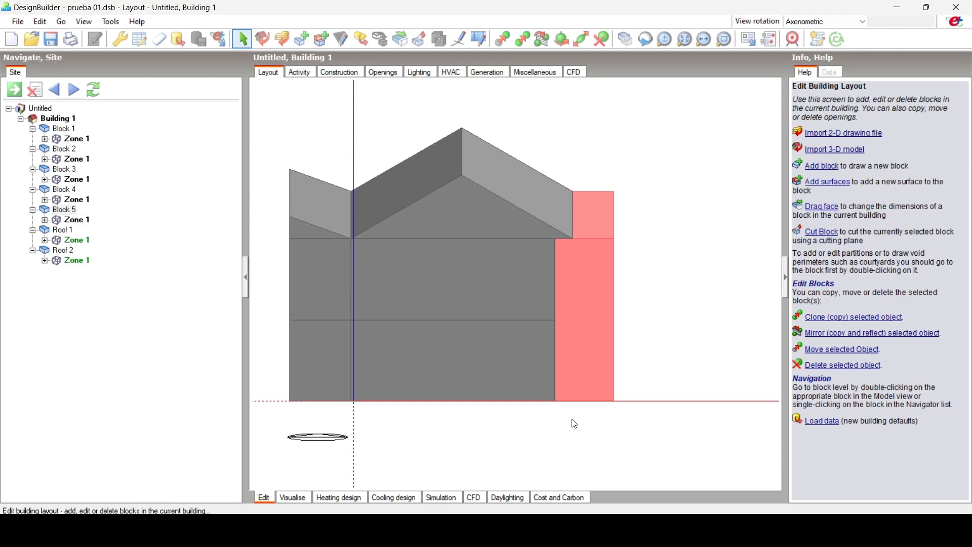
{"action": "left_click", "coordinate": [544, 529]}
{"action": "left_click", "coordinate": [617, 480]}
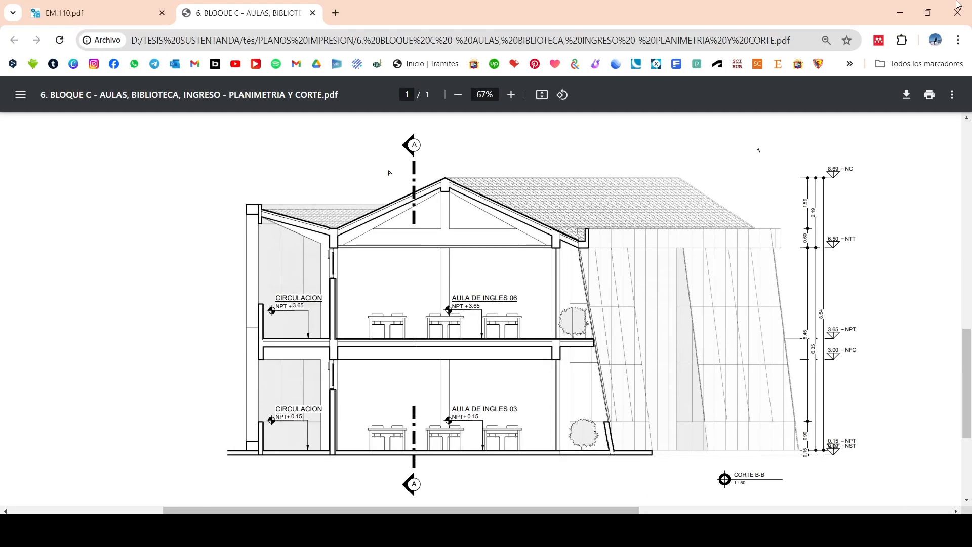
{"action": "left_click", "coordinate": [900, 13]}
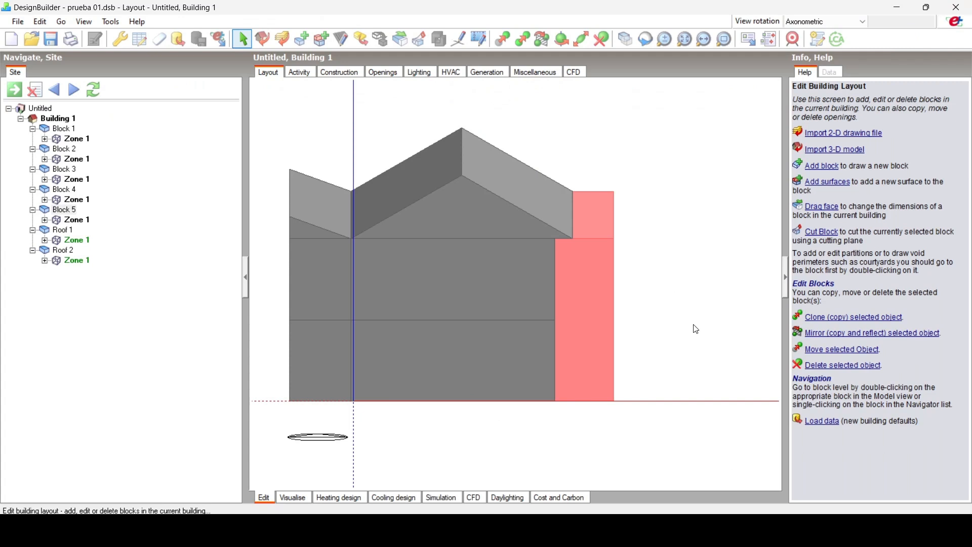
Cut the side block with a drawn plane sloping from its outer base corner up to the main roof's eave.
{"action": "left_click", "coordinate": [419, 39]}
{"action": "scroll", "coordinate": [579, 233], "scroll_direction": "up", "scroll_amount": 5}
{"action": "scroll", "coordinate": [579, 235], "scroll_direction": "up", "scroll_amount": 1}
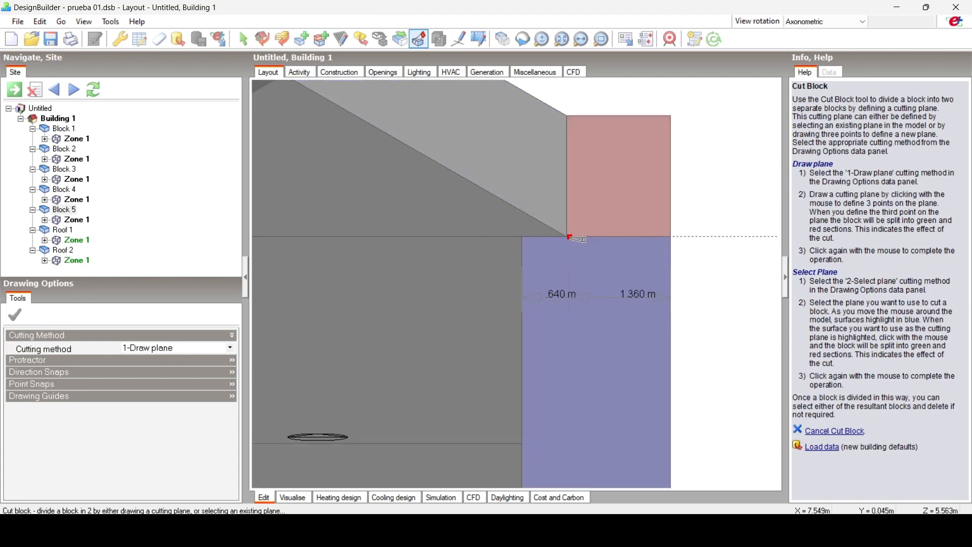
{"action": "scroll", "coordinate": [571, 237], "scroll_direction": "down", "scroll_amount": 2}
{"action": "left_click", "coordinate": [628, 452]}
{"action": "scroll", "coordinate": [572, 223], "scroll_direction": "up", "scroll_amount": 2}
{"action": "scroll", "coordinate": [575, 215], "scroll_direction": "up", "scroll_amount": 2}
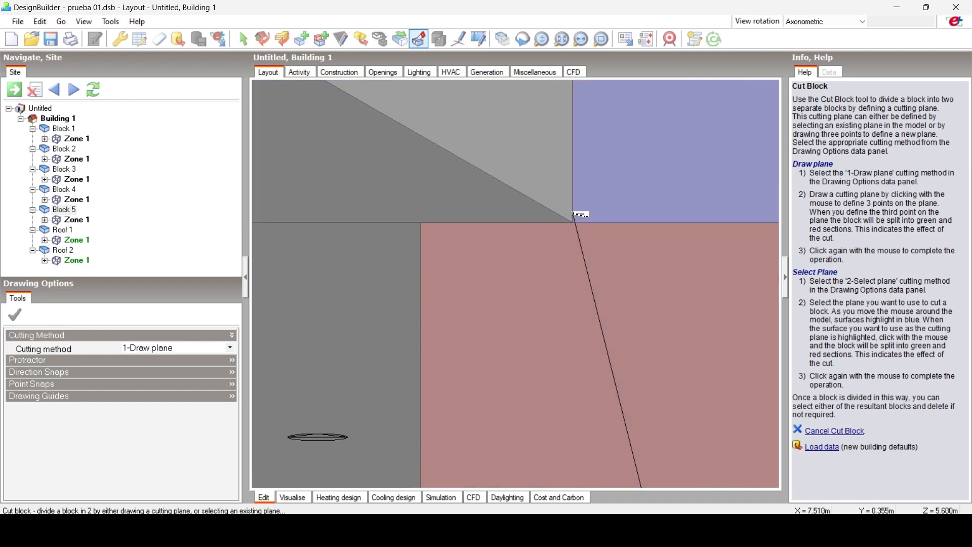
{"action": "scroll", "coordinate": [570, 228], "scroll_direction": "up", "scroll_amount": 2}
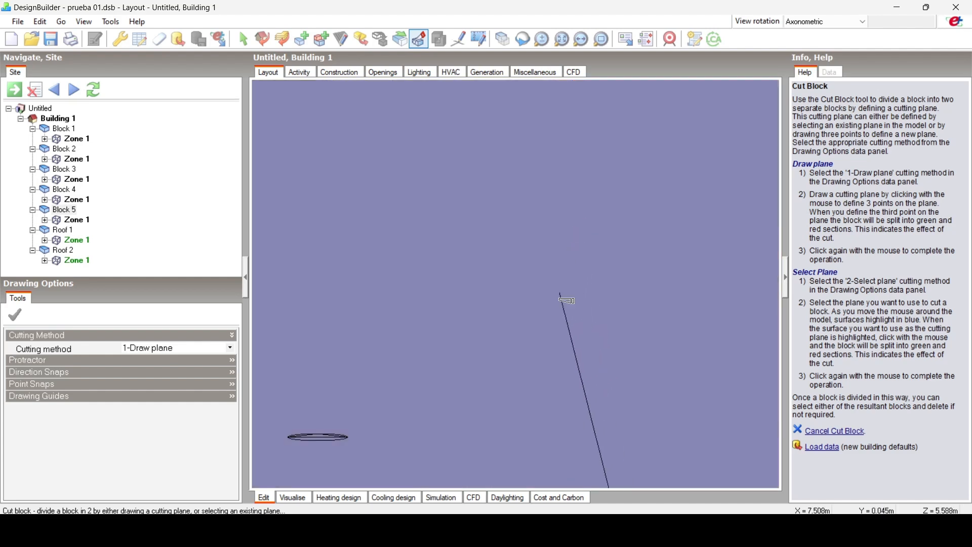
{"action": "scroll", "coordinate": [568, 248], "scroll_direction": "down", "scroll_amount": 2}
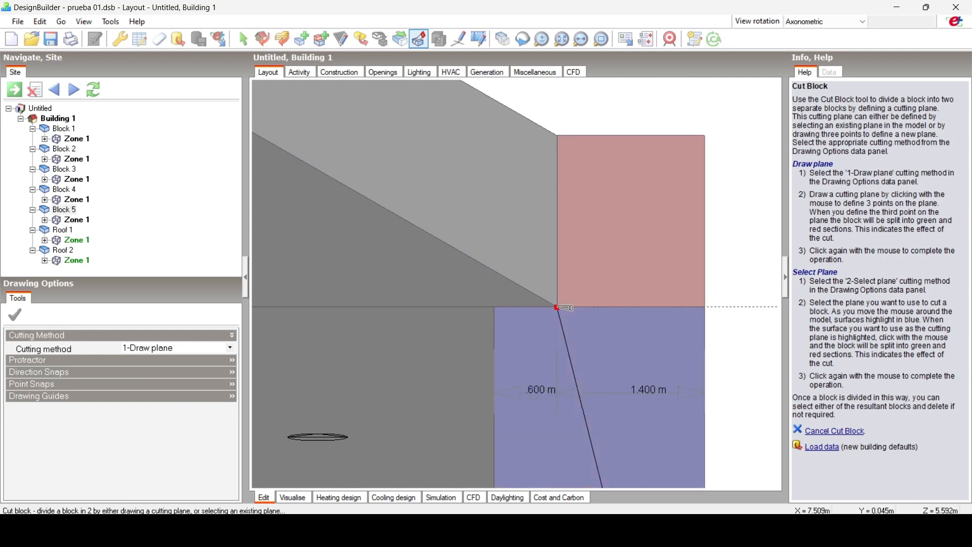
{"action": "left_click", "coordinate": [558, 307]}
{"action": "scroll", "coordinate": [560, 385], "scroll_direction": "down", "scroll_amount": 3}
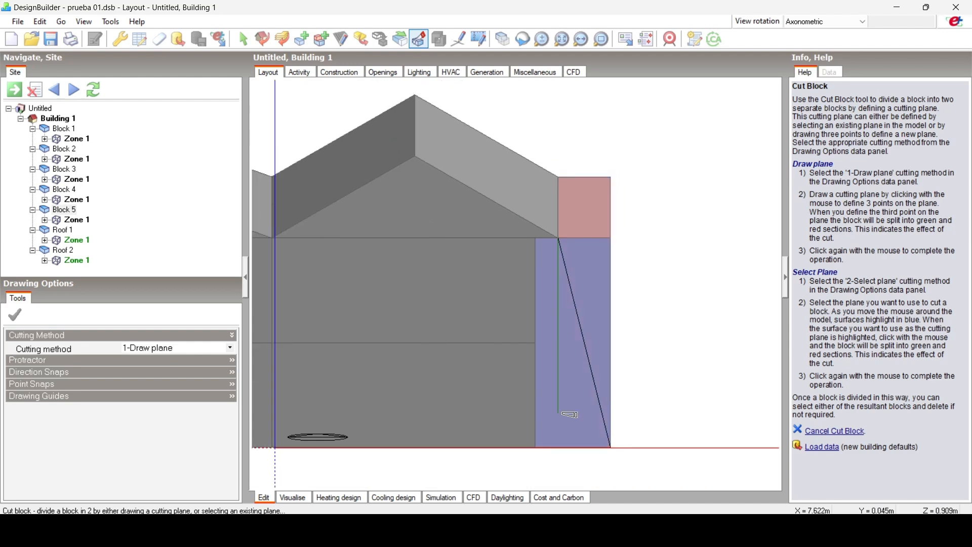
{"action": "scroll", "coordinate": [557, 274], "scroll_direction": "down", "scroll_amount": 3}
{"action": "middle_click_drag", "start_coordinate": [669, 289], "coordinate": [651, 321]}
{"action": "scroll", "coordinate": [617, 320], "scroll_direction": "up", "scroll_amount": 3}
{"action": "scroll", "coordinate": [614, 320], "scroll_direction": "up", "scroll_amount": 4}
{"action": "scroll", "coordinate": [606, 317], "scroll_direction": "down", "scroll_amount": 7}
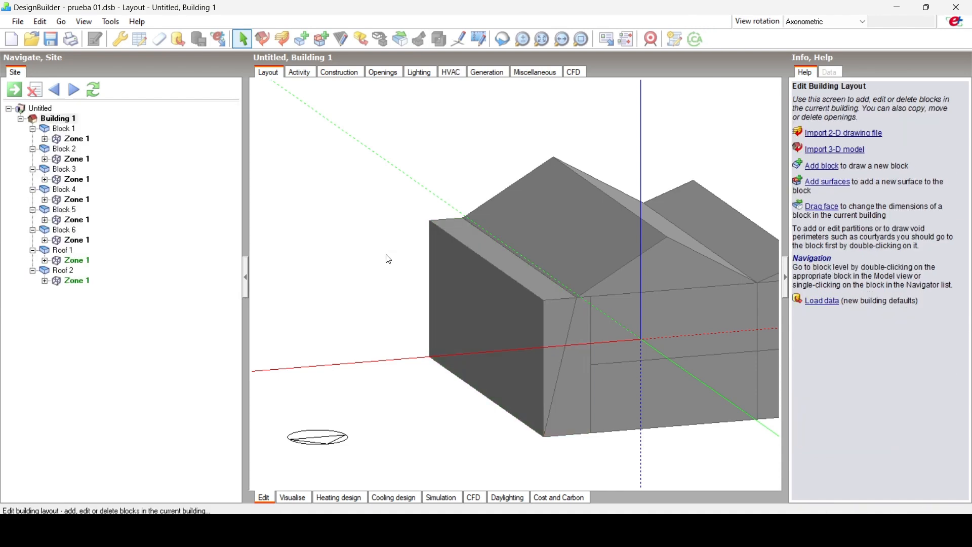
Delete the outer wedge cut off the side block, leaving the sloping wall.
{"action": "left_click", "coordinate": [541, 297]}
{"action": "key", "text": "Delete"}
{"action": "middle_click_drag", "start_coordinate": [541, 296], "coordinate": [478, 196]}
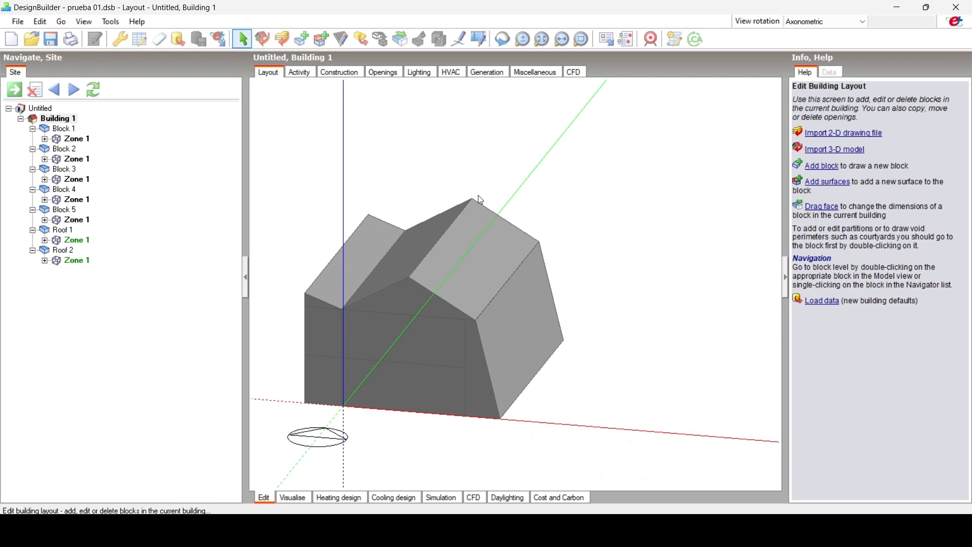
Open the main volume's ground-floor block at block level to edit its layout.
{"action": "middle_click_drag", "start_coordinate": [479, 198], "coordinate": [395, 373]}
{"action": "left_click", "coordinate": [429, 362]}
{"action": "scroll", "coordinate": [393, 360], "scroll_direction": "up", "scroll_amount": 2}
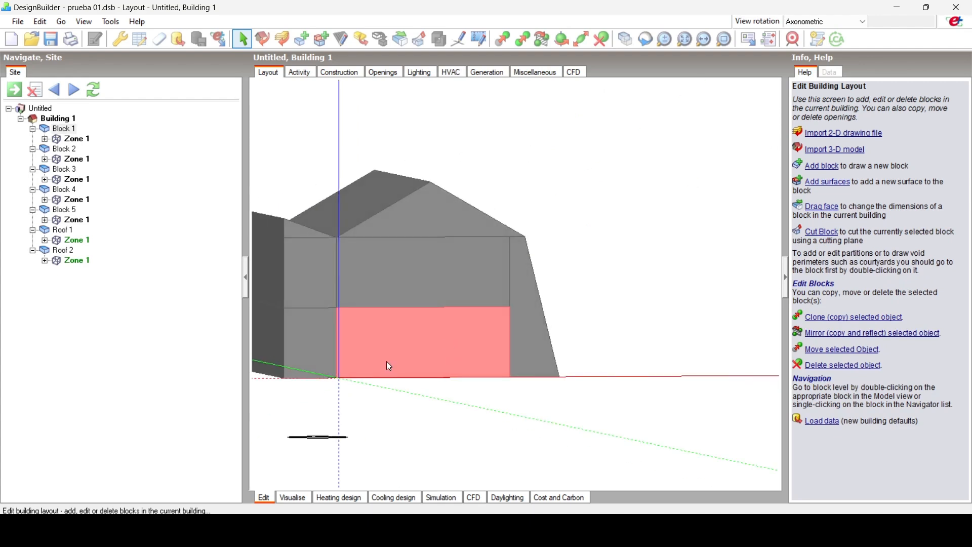
{"action": "double_click", "coordinate": [387, 362]}
{"action": "middle_click_drag", "start_coordinate": [387, 351], "coordinate": [468, 313]}
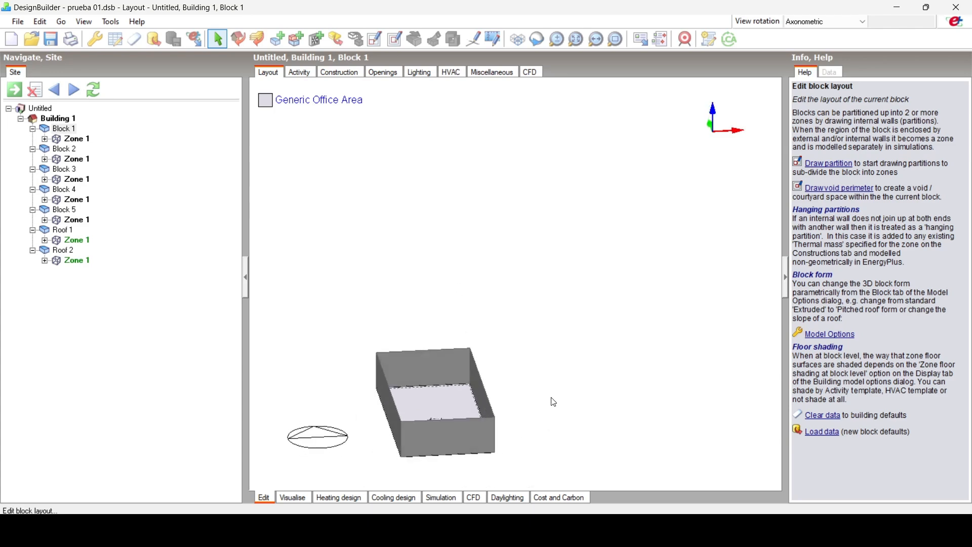
{"action": "middle_click_drag", "start_coordinate": [352, 415], "coordinate": [555, 337]}
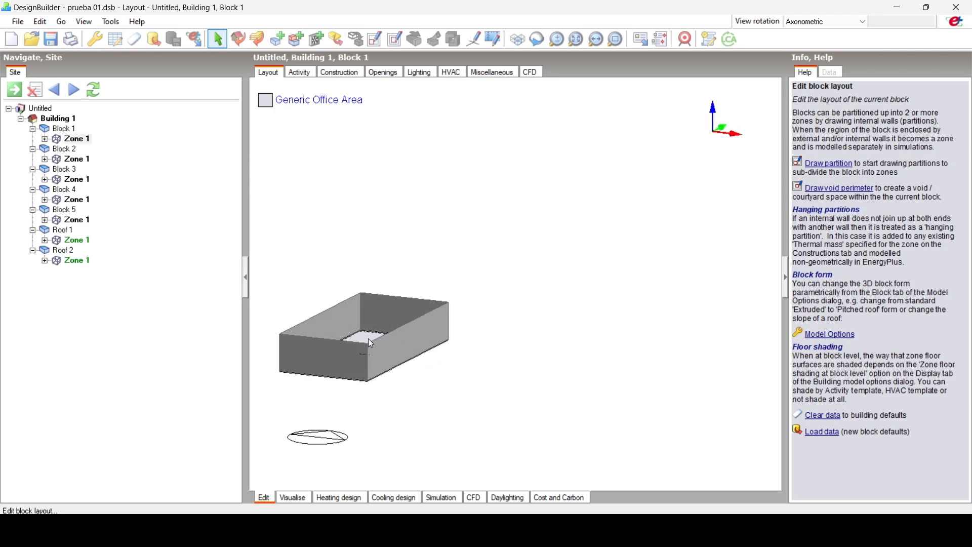
Open the partition between Block 1's Zone 1 and Block 5 for surface layout editing.
{"action": "scroll", "coordinate": [382, 341], "scroll_direction": "up", "scroll_amount": 3}
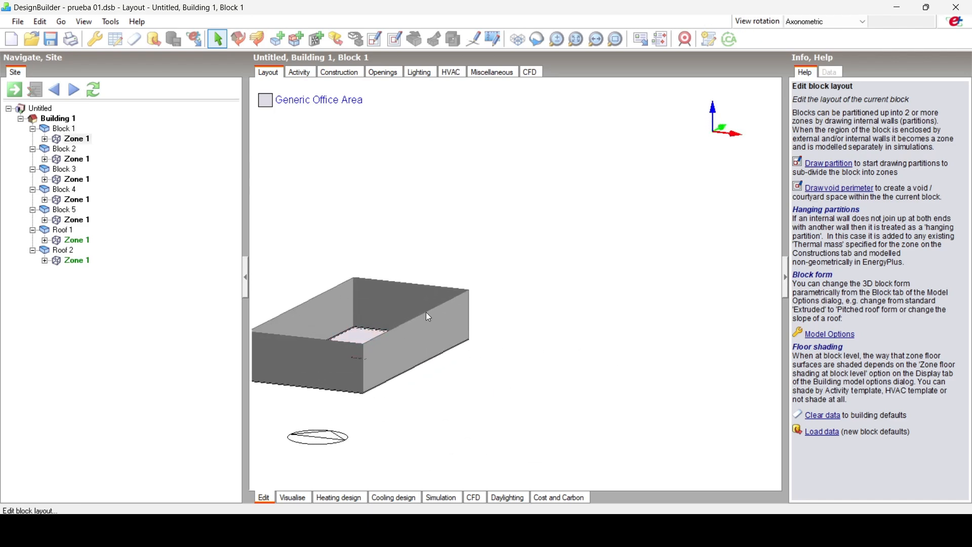
{"action": "scroll", "coordinate": [367, 341], "scroll_direction": "up", "scroll_amount": 3}
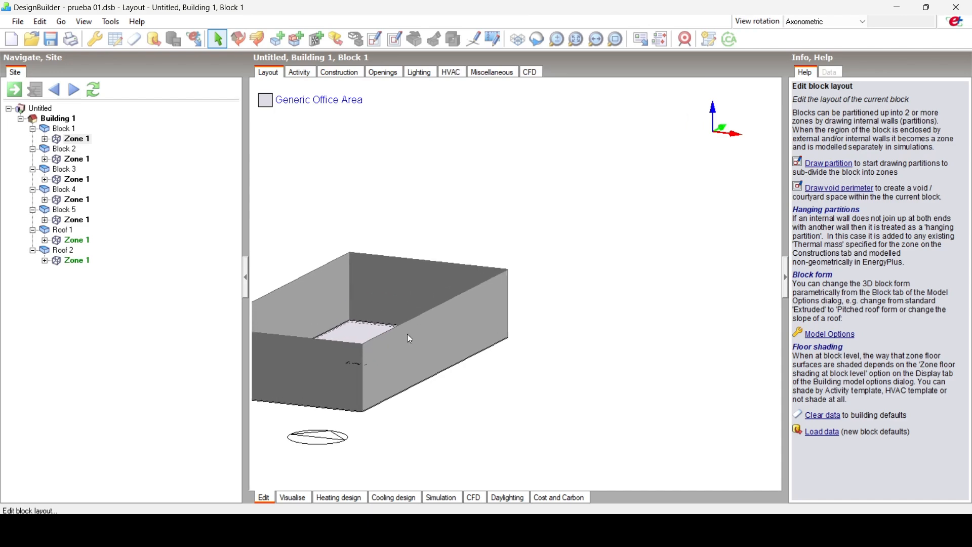
{"action": "scroll", "coordinate": [410, 338], "scroll_direction": "down", "scroll_amount": 2}
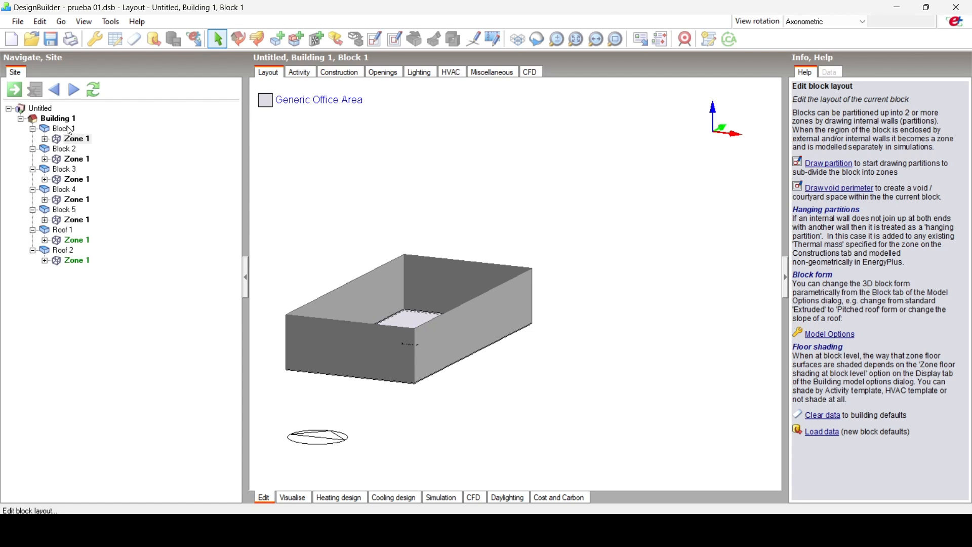
{"action": "left_click", "coordinate": [45, 140]}
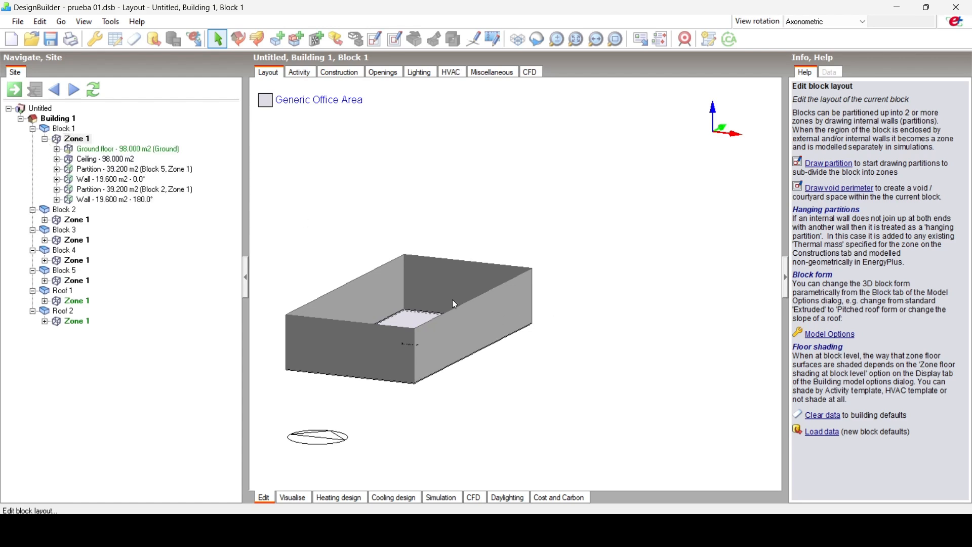
{"action": "left_click", "coordinate": [120, 170]}
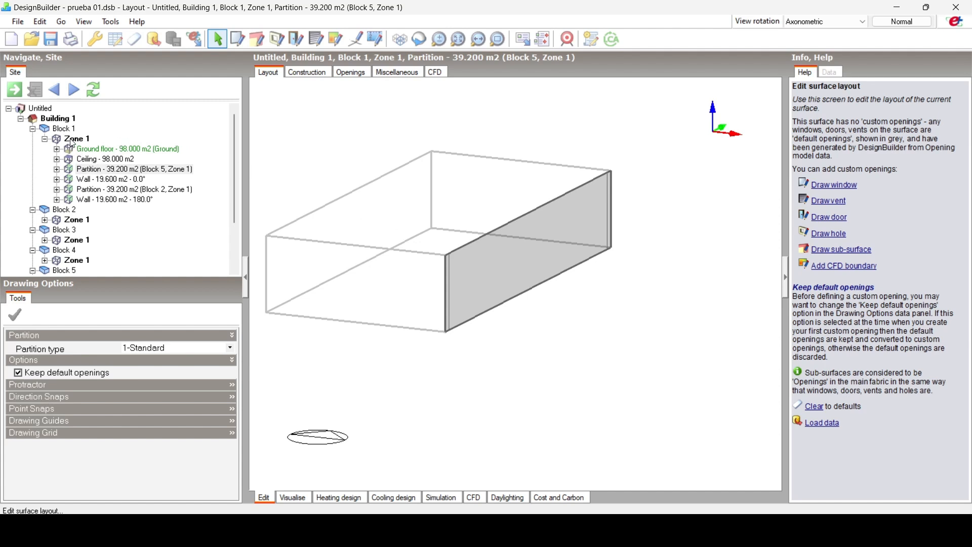
Draw a rectangular window 5.5 m wide and 2.2 m high on the Block 5 partition, starting 0.5 m from its near lower corner.
{"action": "left_click", "coordinate": [237, 39]}
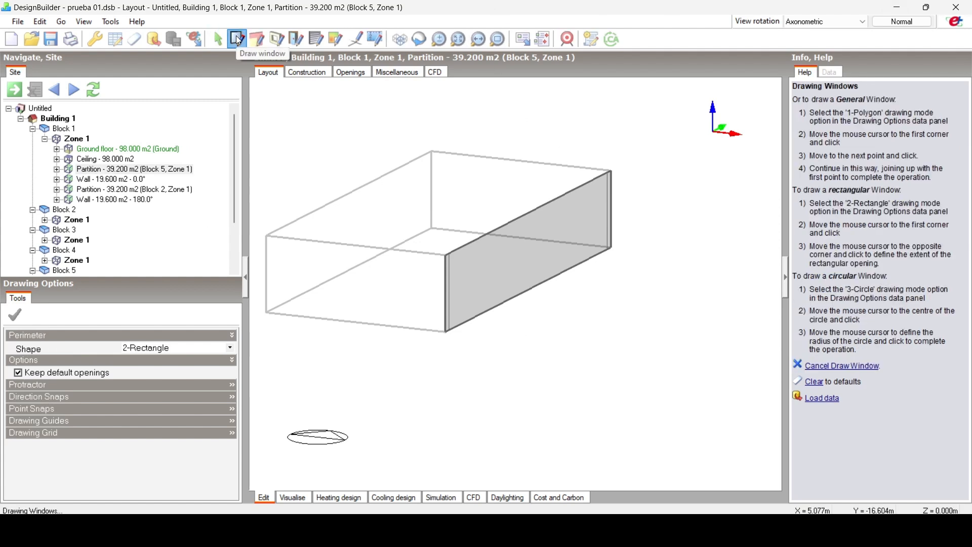
{"action": "scroll", "coordinate": [462, 274], "scroll_direction": "up", "scroll_amount": 4}
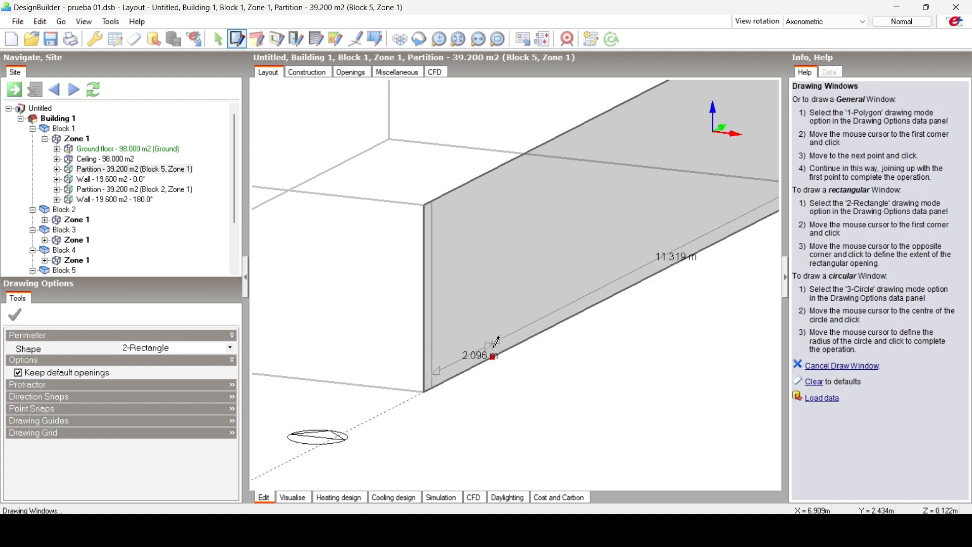
{"action": "left_click", "coordinate": [476, 310]}
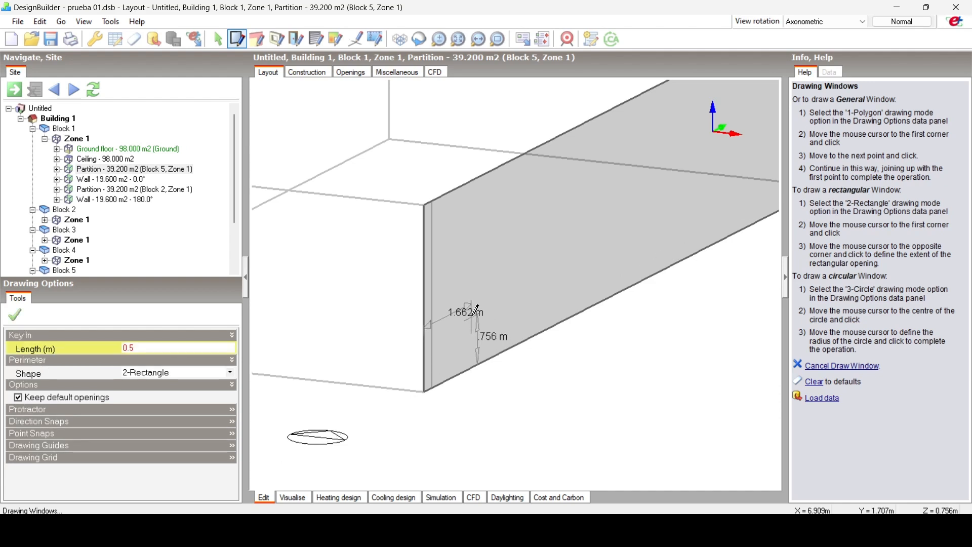
{"action": "key", "text": "Return"}
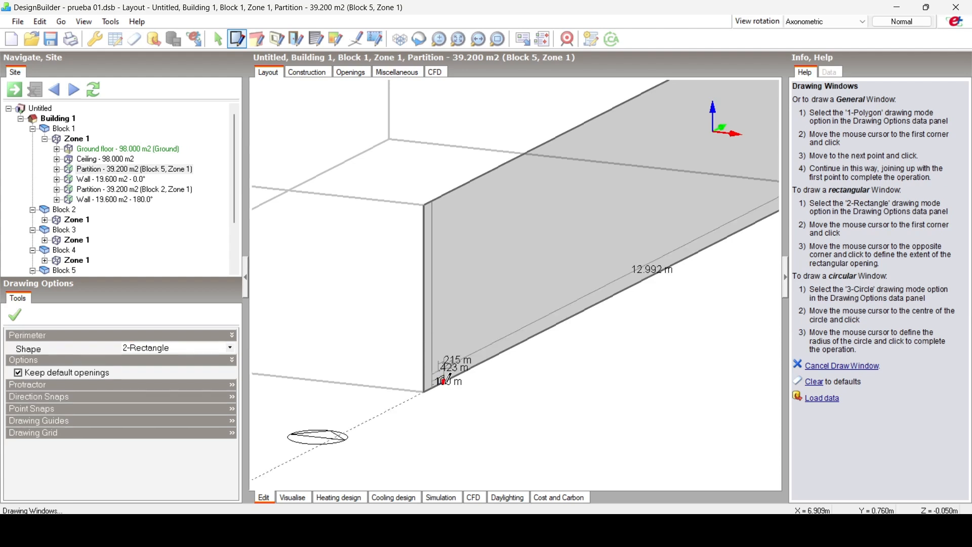
{"action": "scroll", "coordinate": [473, 329], "scroll_direction": "up", "scroll_amount": 1}
{"action": "scroll", "coordinate": [438, 404], "scroll_direction": "up", "scroll_amount": 5}
{"action": "scroll", "coordinate": [439, 402], "scroll_direction": "down", "scroll_amount": 5}
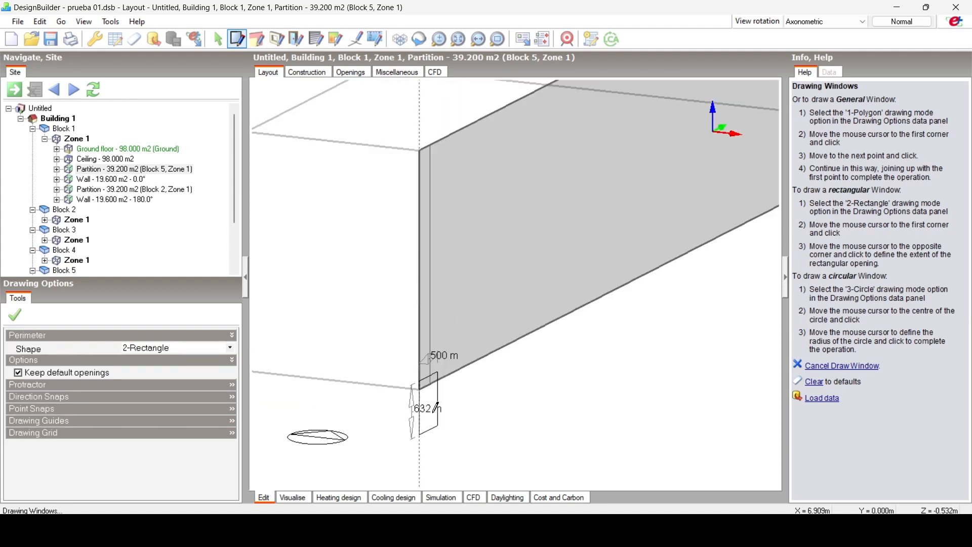
{"action": "scroll", "coordinate": [483, 334], "scroll_direction": "down", "scroll_amount": 2}
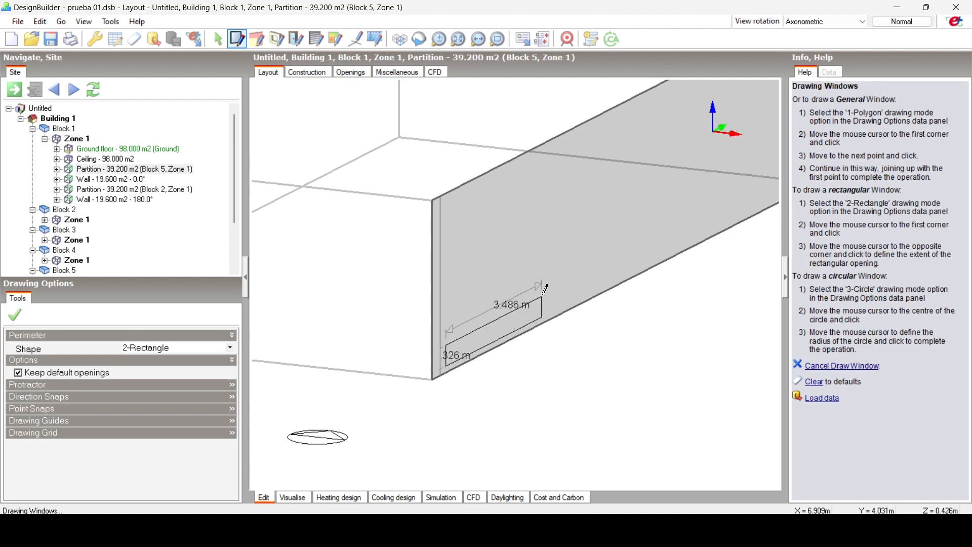
{"action": "scroll", "coordinate": [512, 420], "scroll_direction": "down", "scroll_amount": 2}
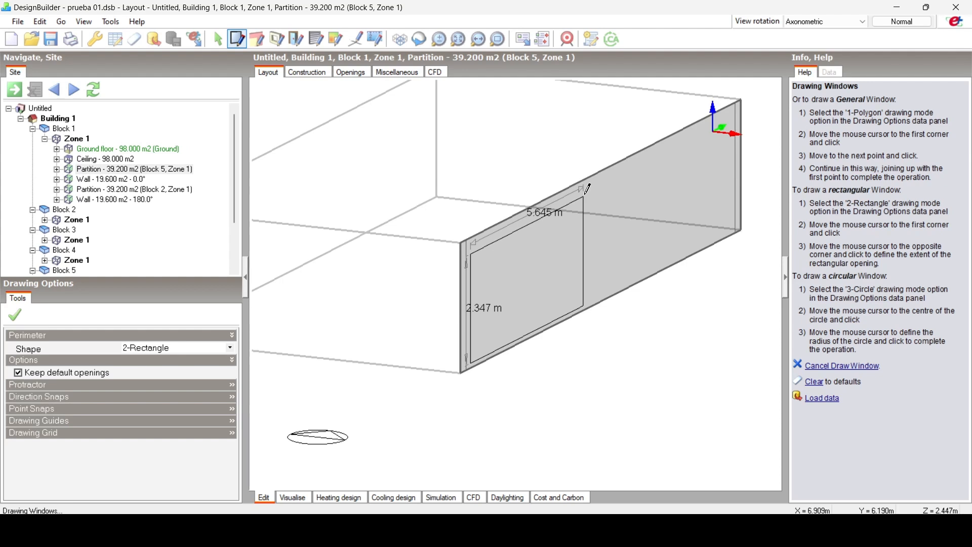
{"action": "type", "text": "55"}
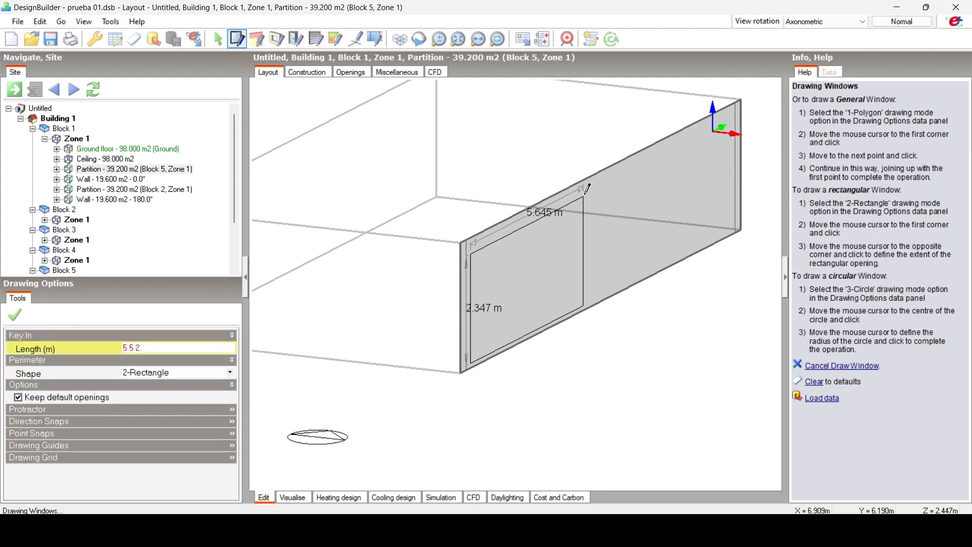
{"action": "key", "text": "Return"}
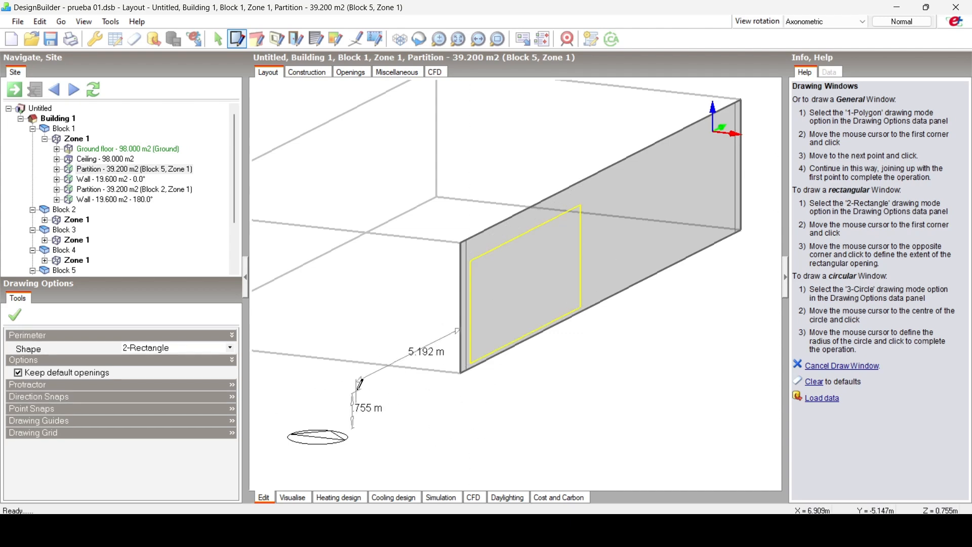
Draw a second rectangular window 3.7 by 2.2 m on the same partition, offset 4 m horizontally from the first window's lower corner.
{"action": "scroll", "coordinate": [423, 375], "scroll_direction": "down", "scroll_amount": 1}
{"action": "scroll", "coordinate": [668, 266], "scroll_direction": "up", "scroll_amount": 1}
{"action": "scroll", "coordinate": [625, 336], "scroll_direction": "up", "scroll_amount": 1}
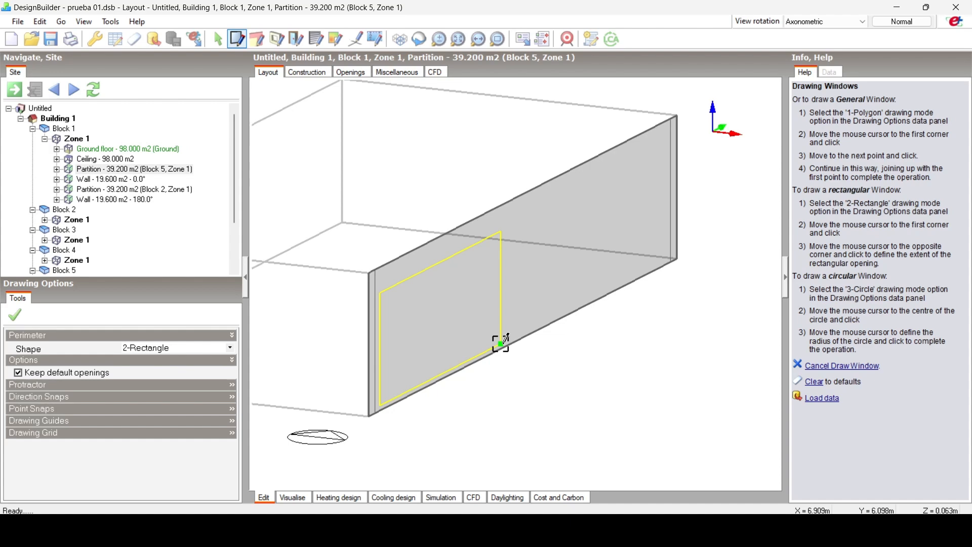
{"action": "scroll", "coordinate": [506, 340], "scroll_direction": "up", "scroll_amount": 2}
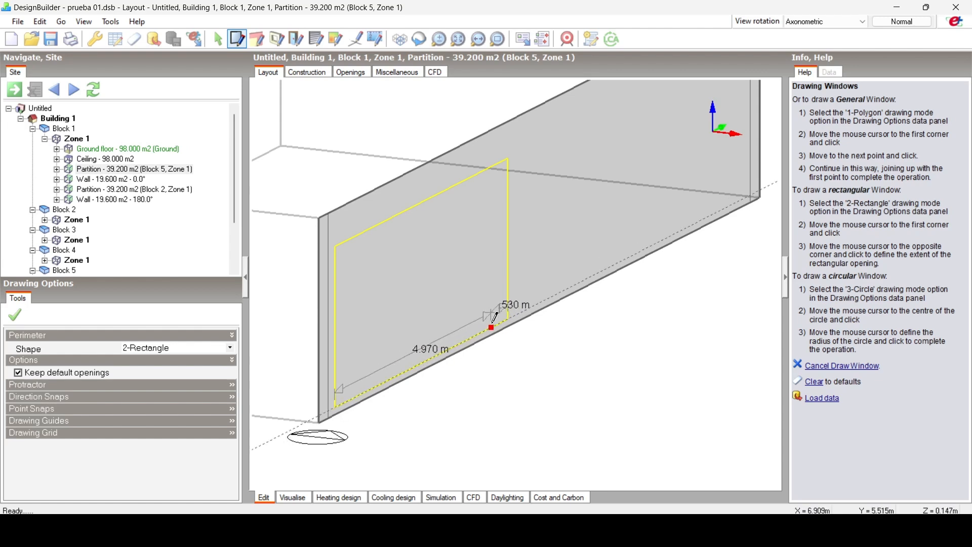
{"action": "scroll", "coordinate": [496, 322], "scroll_direction": "down", "scroll_amount": 1}
{"action": "scroll", "coordinate": [496, 321], "scroll_direction": "down", "scroll_amount": 1}
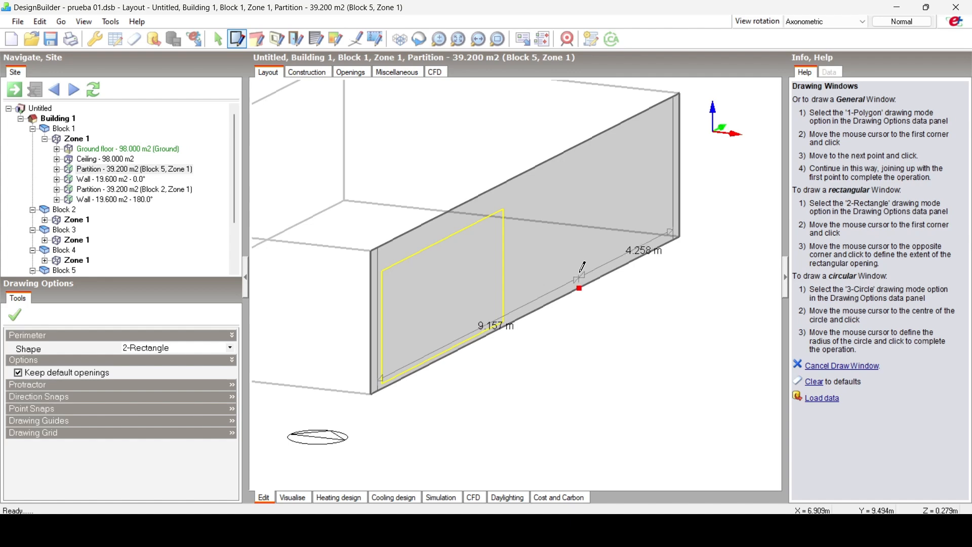
{"action": "type", "text": "40"}
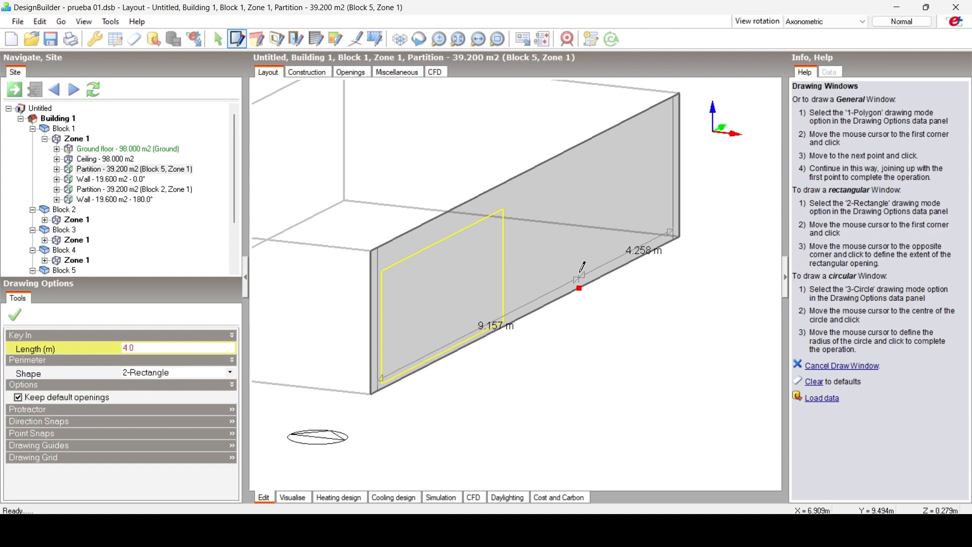
{"action": "key", "text": "Return"}
{"action": "scroll", "coordinate": [610, 194], "scroll_direction": "up", "scroll_amount": 2}
{"action": "scroll", "coordinate": [610, 195], "scroll_direction": "down", "scroll_amount": 2}
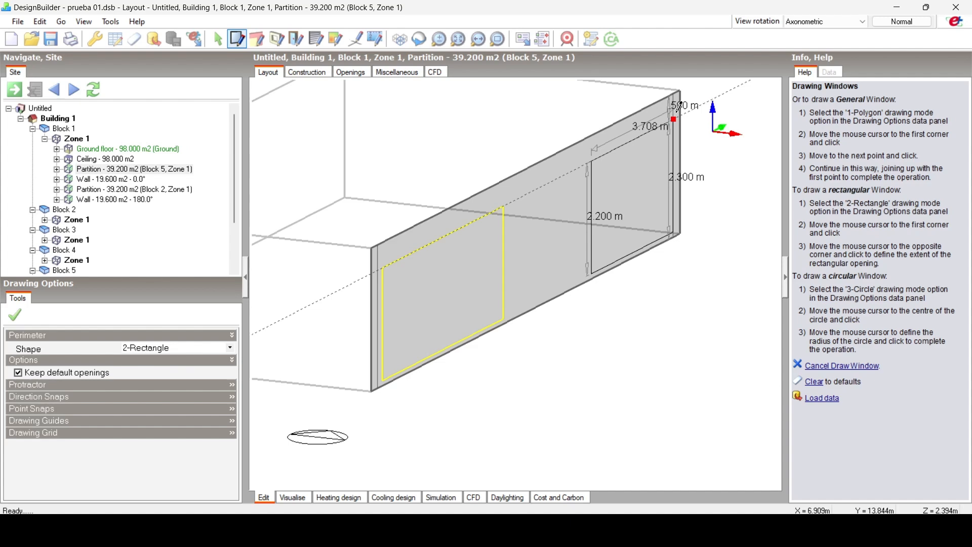
{"action": "type", "text": "3."}
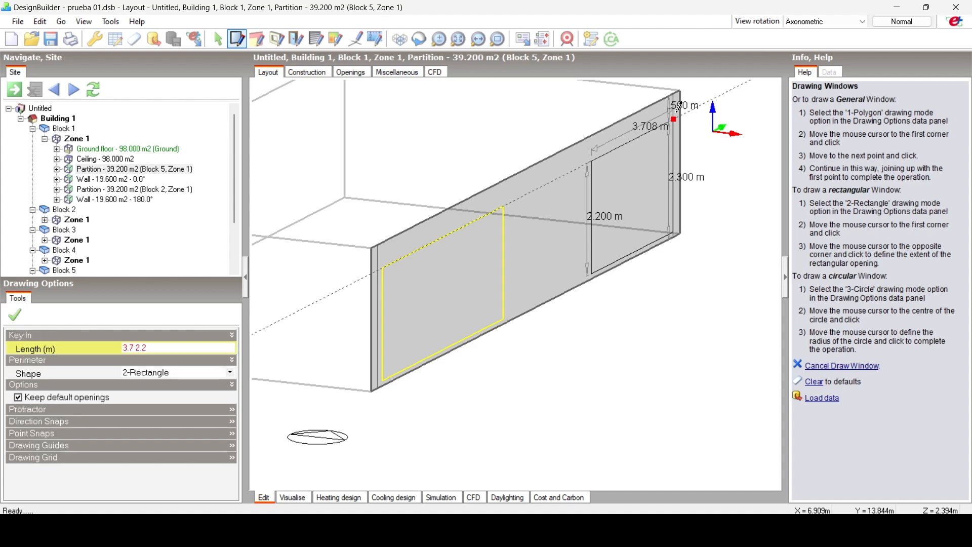
{"action": "type", "text": "7 2.2"}
{"action": "key", "text": "Return"}
{"action": "scroll", "coordinate": [531, 284], "scroll_direction": "down", "scroll_amount": 2}
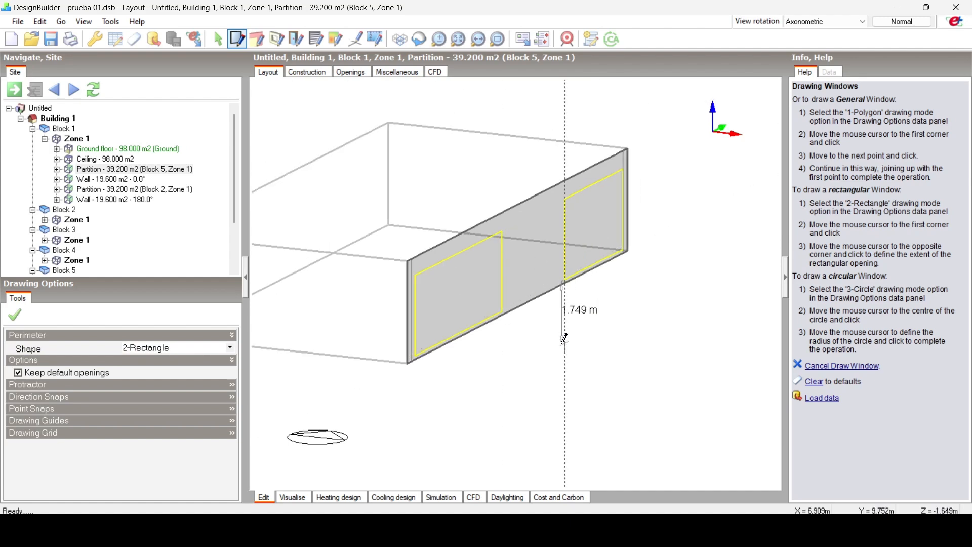
{"action": "key", "text": "Escape"}
Open the opposite partition of Block 1's Zone 1, shared with Block 2, for surface layout editing.
{"action": "scroll", "coordinate": [565, 346], "scroll_direction": "down", "scroll_amount": 1}
{"action": "mouse_move", "coordinate": [621, 328]}
{"action": "middle_mouse_down"}
{"action": "mouse_move", "coordinate": [605, 324]}
{"action": "mouse_move", "coordinate": [613, 312]}
{"action": "middle_mouse_up"}
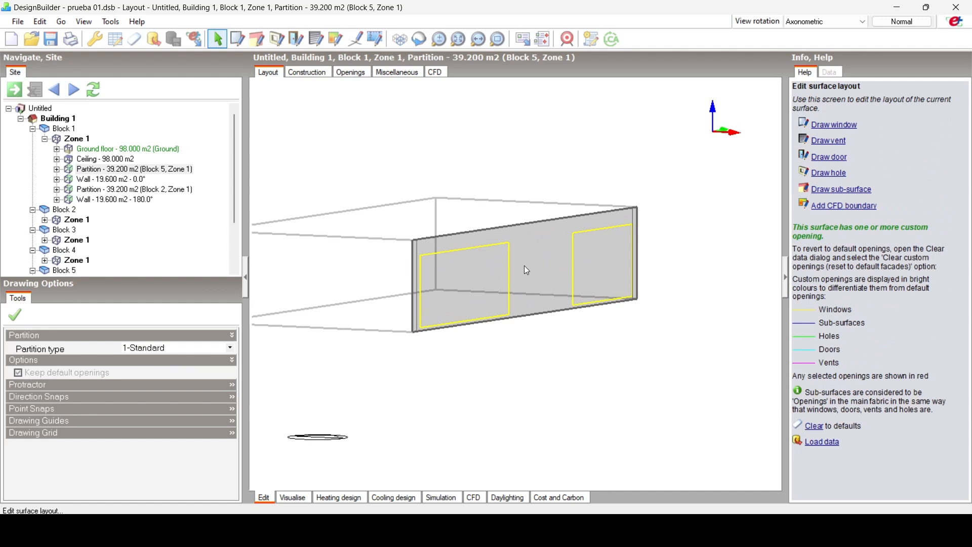
{"action": "middle_click_drag", "start_coordinate": [508, 341], "coordinate": [564, 326]}
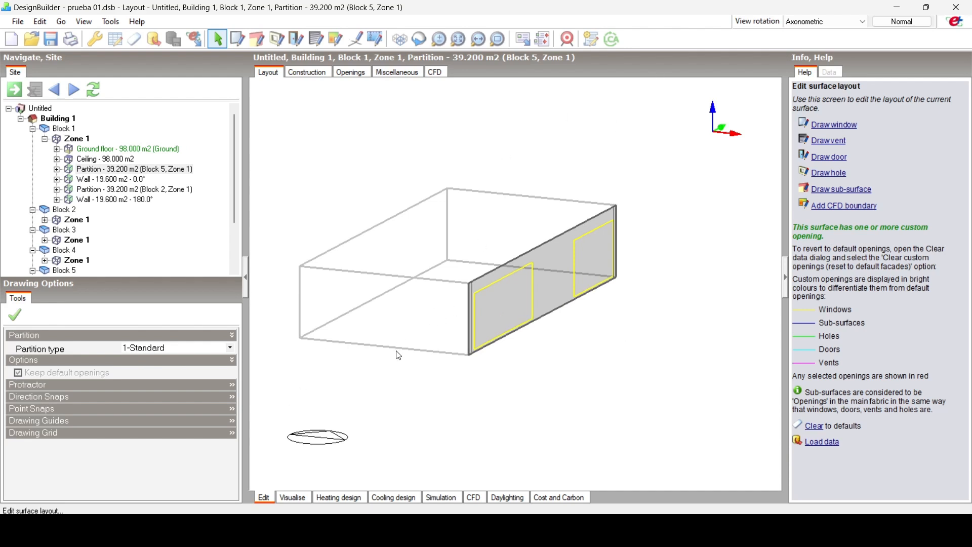
{"action": "middle_click_drag", "start_coordinate": [343, 369], "coordinate": [577, 285]}
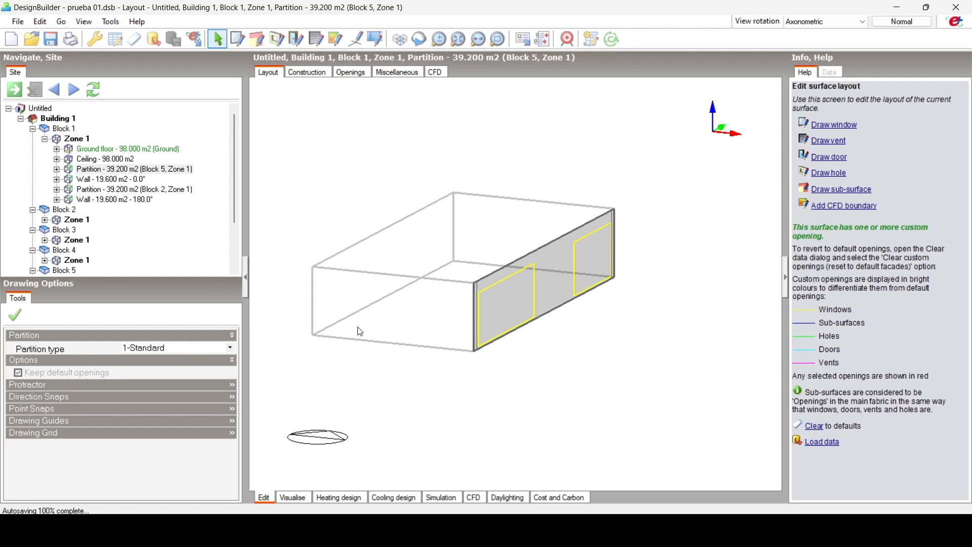
{"action": "middle_click_drag", "start_coordinate": [369, 325], "coordinate": [470, 321]}
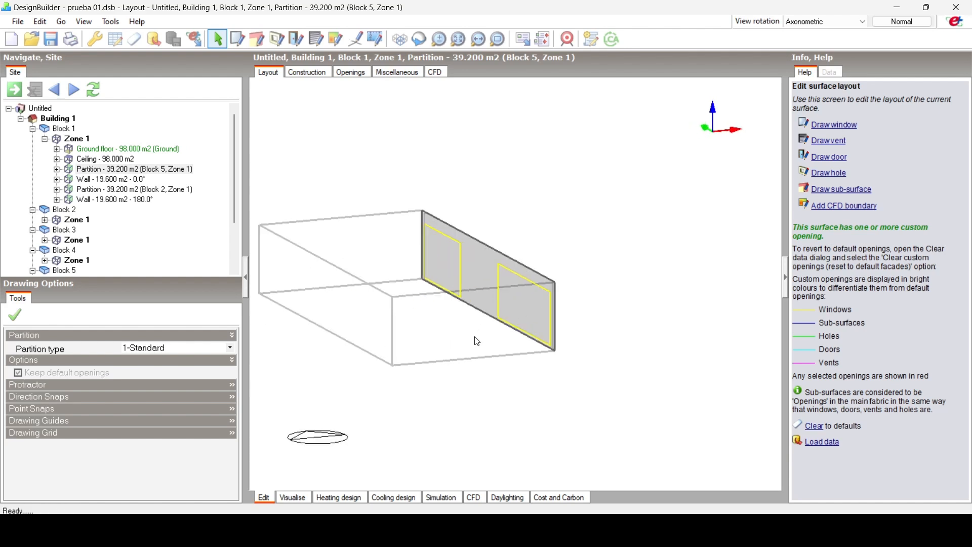
{"action": "left_click", "coordinate": [91, 190]}
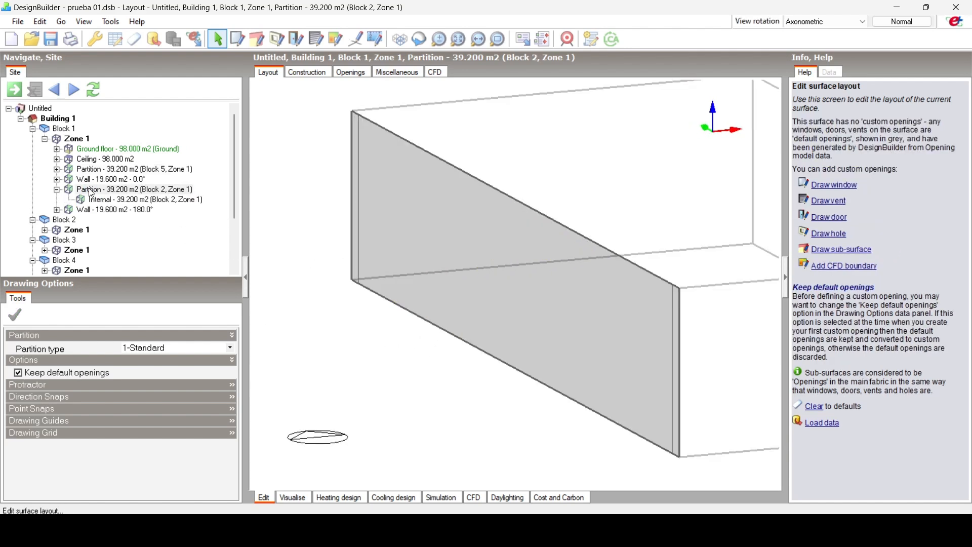
{"action": "scroll", "coordinate": [357, 195], "scroll_direction": "down", "scroll_amount": 3}
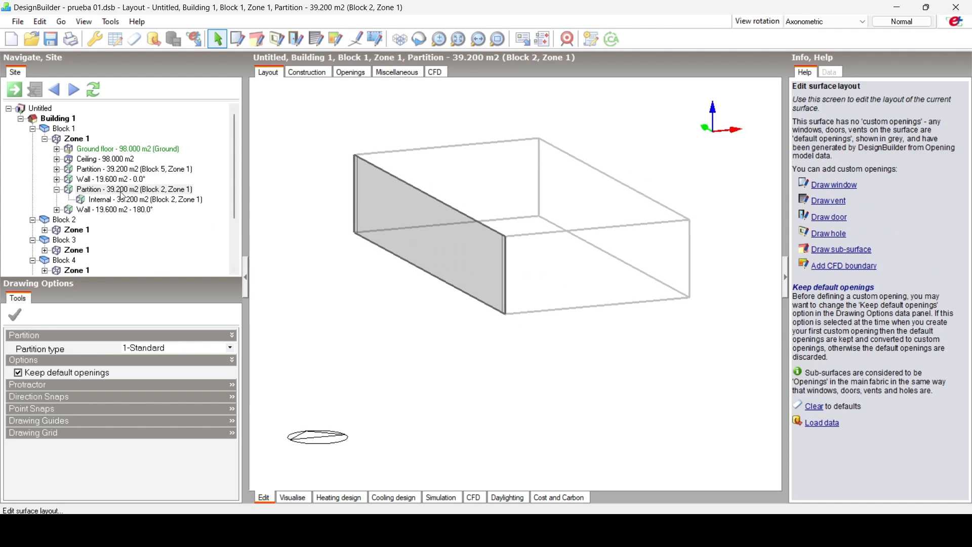
{"action": "mouse_move", "coordinate": [588, 301]}
{"action": "middle_mouse_down"}
{"action": "mouse_move", "coordinate": [562, 306]}
{"action": "mouse_move", "coordinate": [587, 302]}
{"action": "middle_mouse_up"}
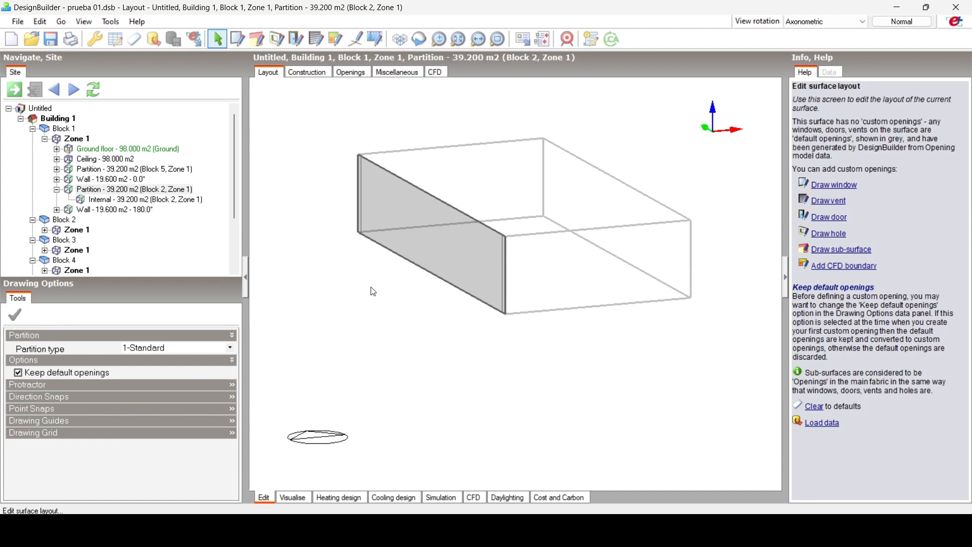
Draw two rectangular windows of about 3.1 and 3.7 m² side by side along the upper part of the Block 2 partition.
{"action": "left_click", "coordinate": [237, 39]}
{"action": "scroll", "coordinate": [358, 216], "scroll_direction": "up", "scroll_amount": 3}
{"action": "scroll", "coordinate": [362, 288], "scroll_direction": "down", "scroll_amount": 3}
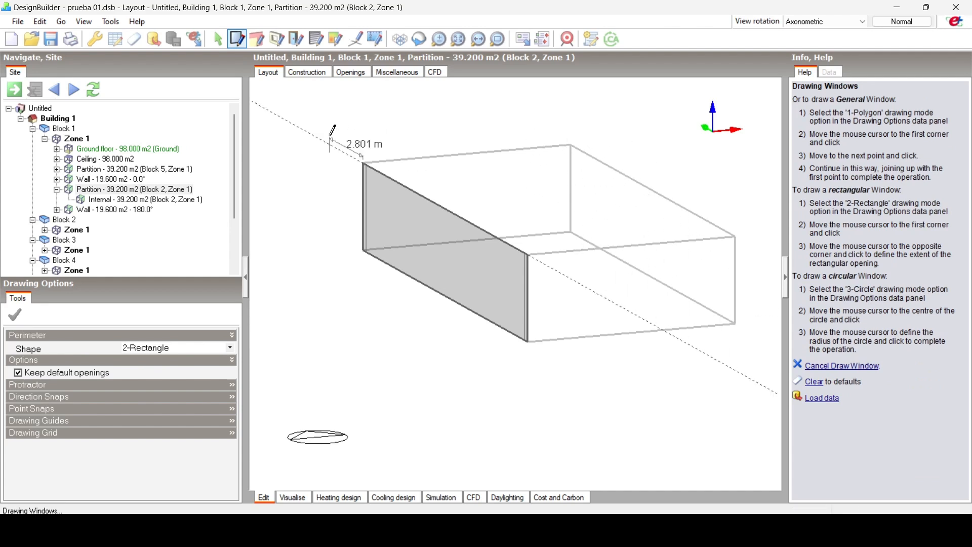
{"action": "scroll", "coordinate": [386, 177], "scroll_direction": "up", "scroll_amount": 2}
{"action": "left_click", "coordinate": [381, 182]}
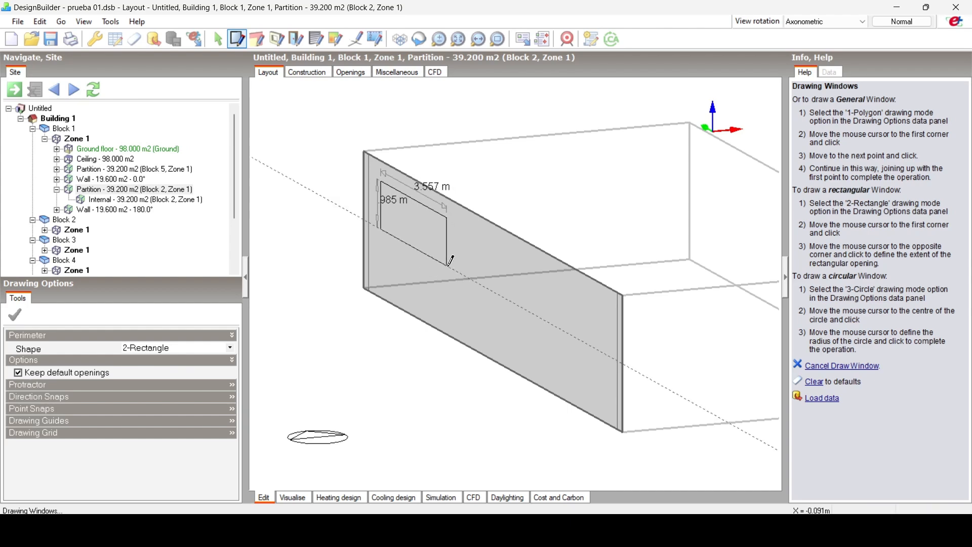
{"action": "left_click", "coordinate": [440, 261]}
{"action": "left_click", "coordinate": [465, 228]}
{"action": "left_click", "coordinate": [534, 314]}
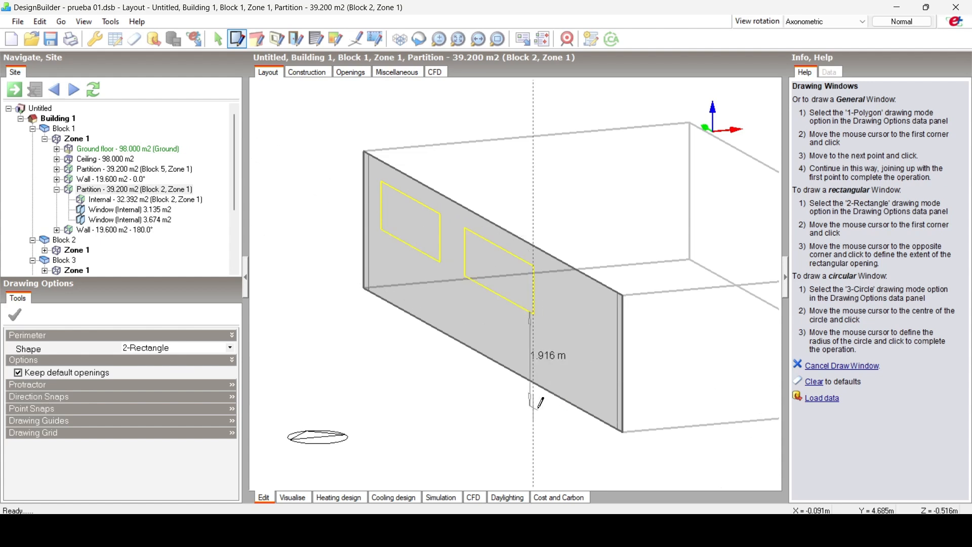
Draw a rectangular door of about 6.9 m² rising from the base of the Block 2 partition, beside the second window.
{"action": "left_click", "coordinate": [296, 41]}
{"action": "scroll", "coordinate": [554, 347], "scroll_direction": "up", "scroll_amount": 2}
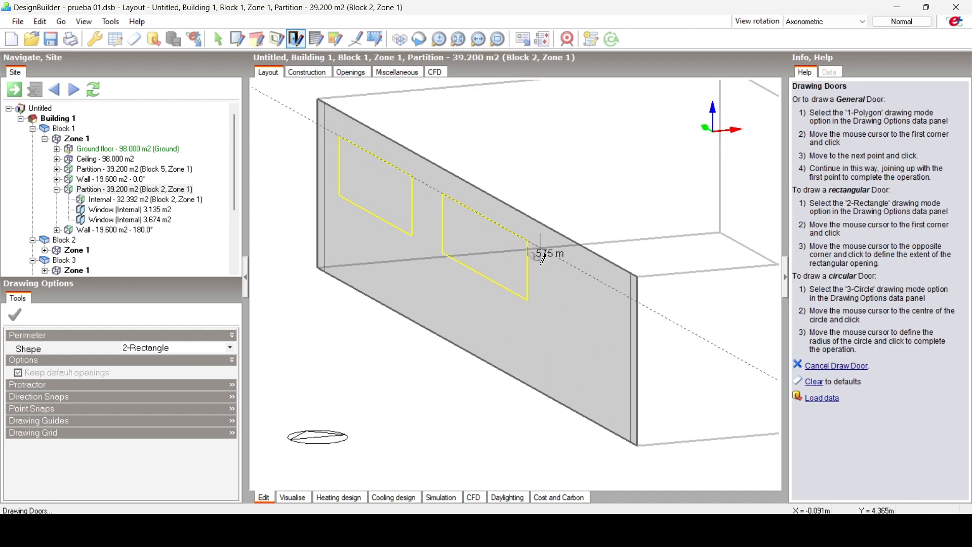
{"action": "left_click", "coordinate": [541, 392]}
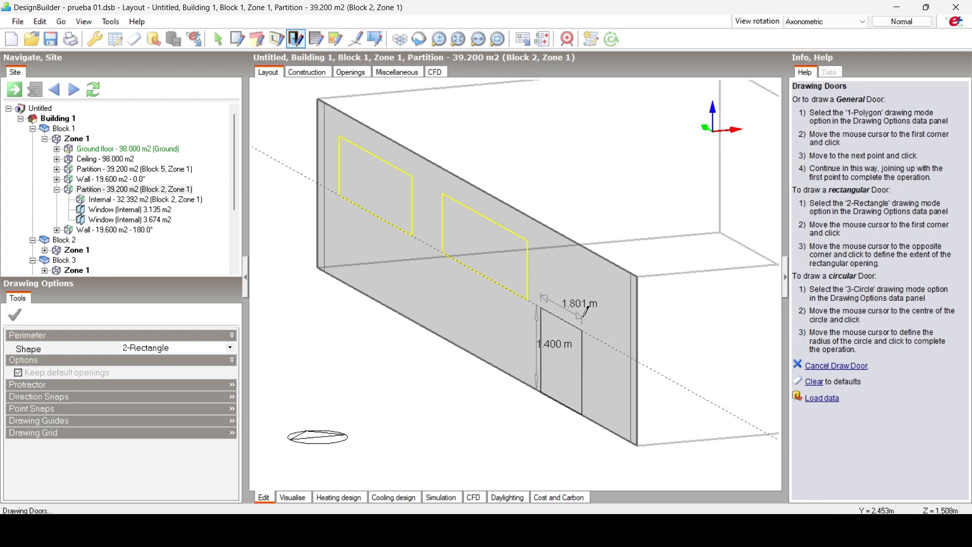
{"action": "left_click", "coordinate": [610, 282]}
{"action": "scroll", "coordinate": [384, 385], "scroll_direction": "down", "scroll_amount": 2}
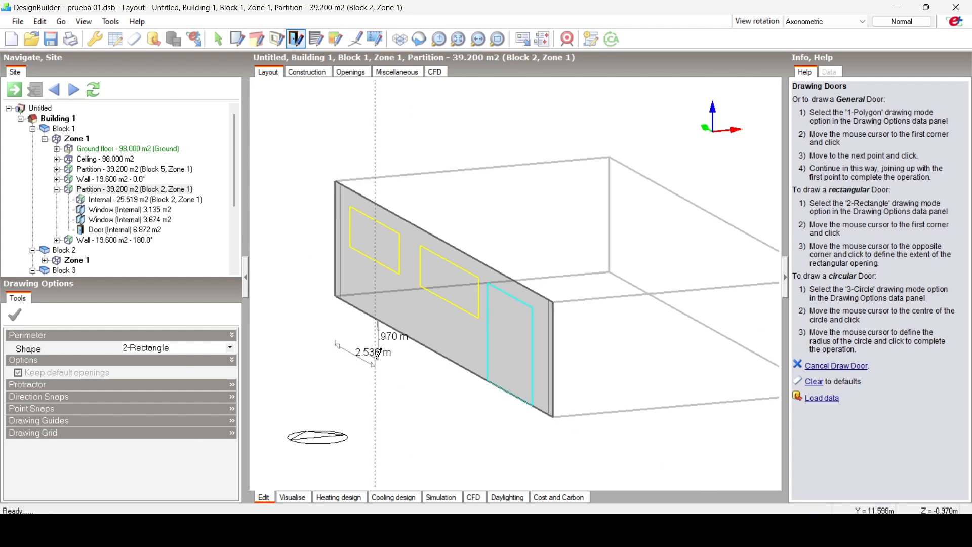
{"action": "key", "text": "Escape"}
{"action": "scroll", "coordinate": [396, 398], "scroll_direction": "down", "scroll_amount": 1}
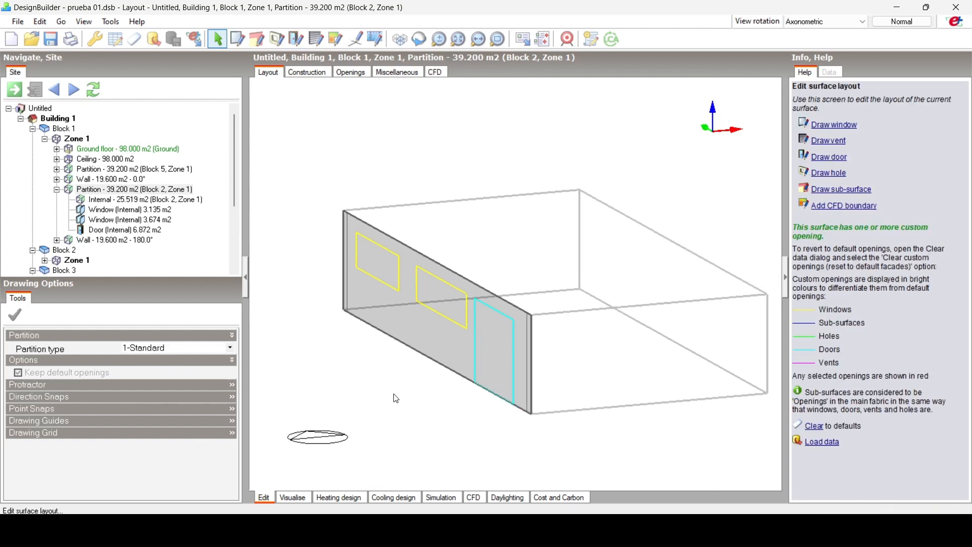
Return to the building level and open Block 2, the ground-floor side block, for block layout editing.
{"action": "middle_click_drag", "start_coordinate": [558, 398], "coordinate": [814, 334]}
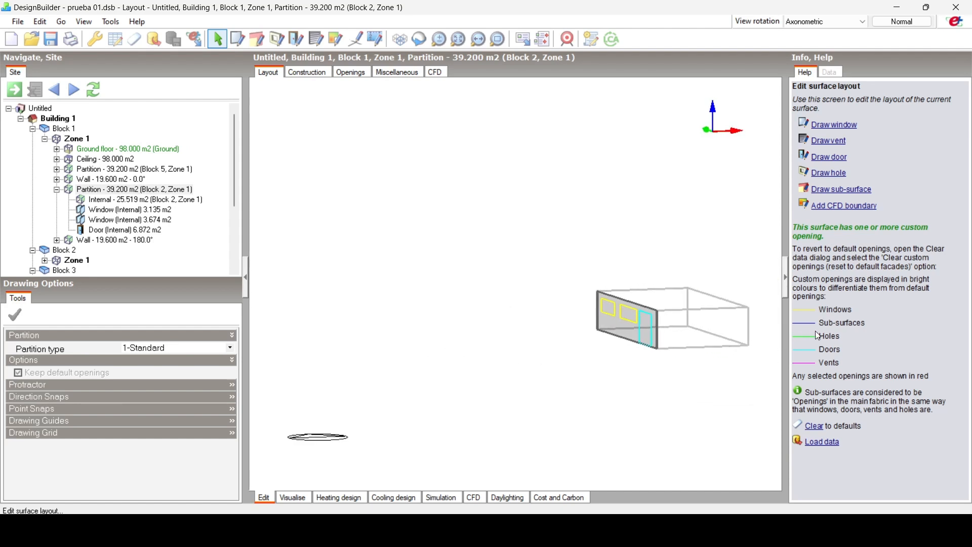
{"action": "left_click", "coordinate": [69, 129]}
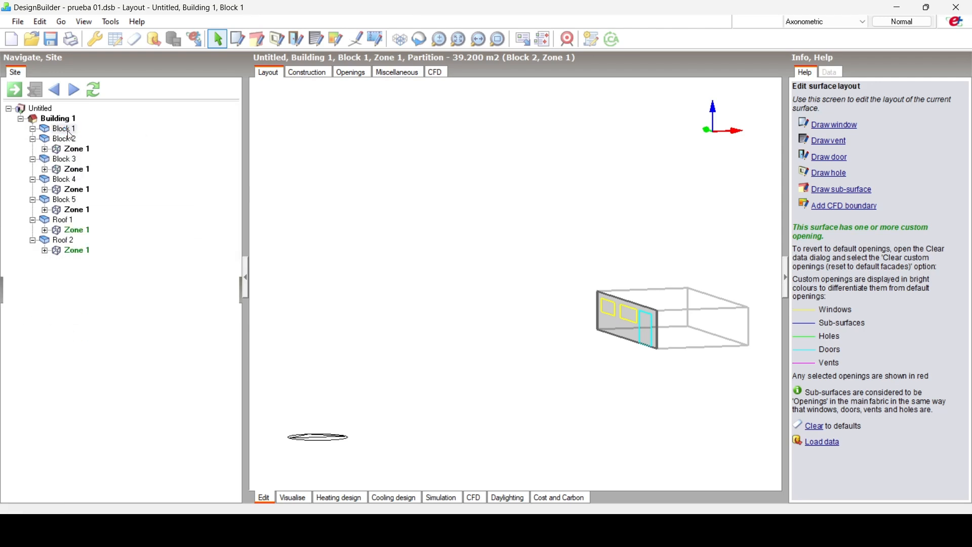
{"action": "left_click", "coordinate": [70, 122]}
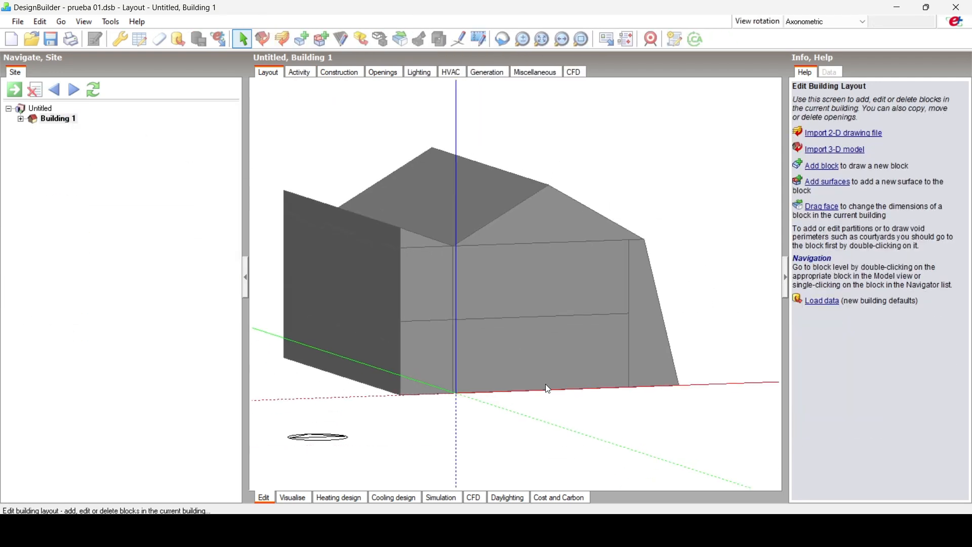
{"action": "left_click", "coordinate": [413, 368]}
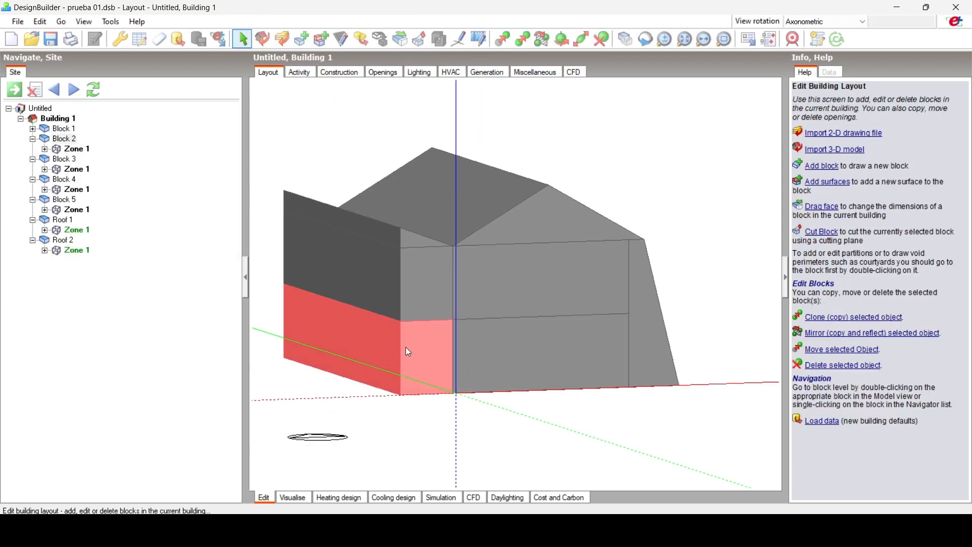
{"action": "double_click", "coordinate": [403, 350]}
Open the long 270° external wall of Block 2's Zone 1 for surface layout editing.
{"action": "middle_click_drag", "start_coordinate": [572, 261], "coordinate": [570, 319]}
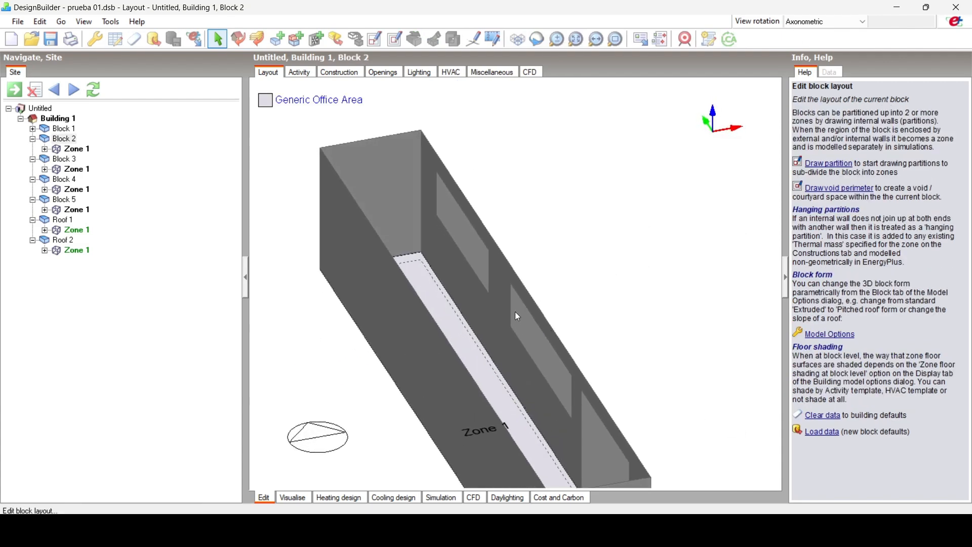
{"action": "middle_click_drag", "start_coordinate": [546, 353], "coordinate": [567, 182]}
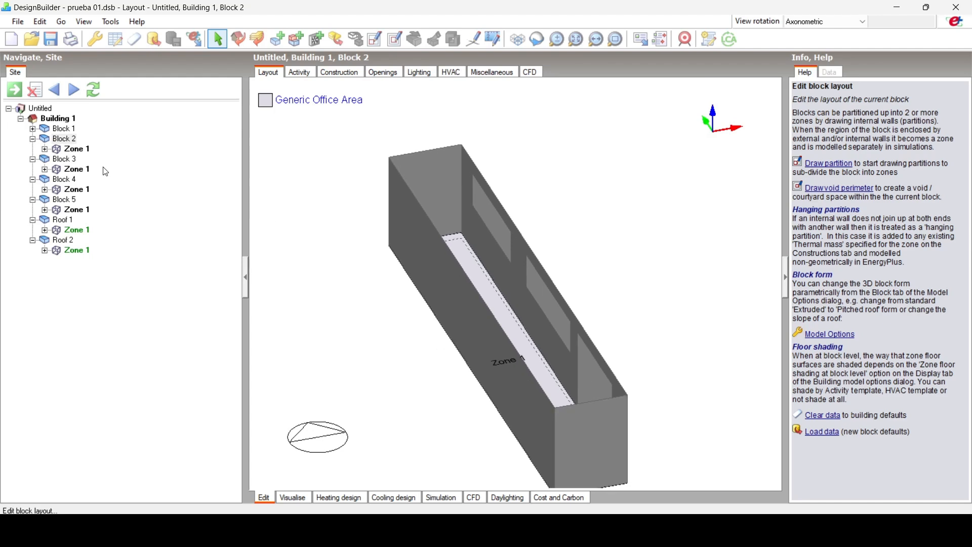
{"action": "middle_click_drag", "start_coordinate": [432, 218], "coordinate": [444, 248]}
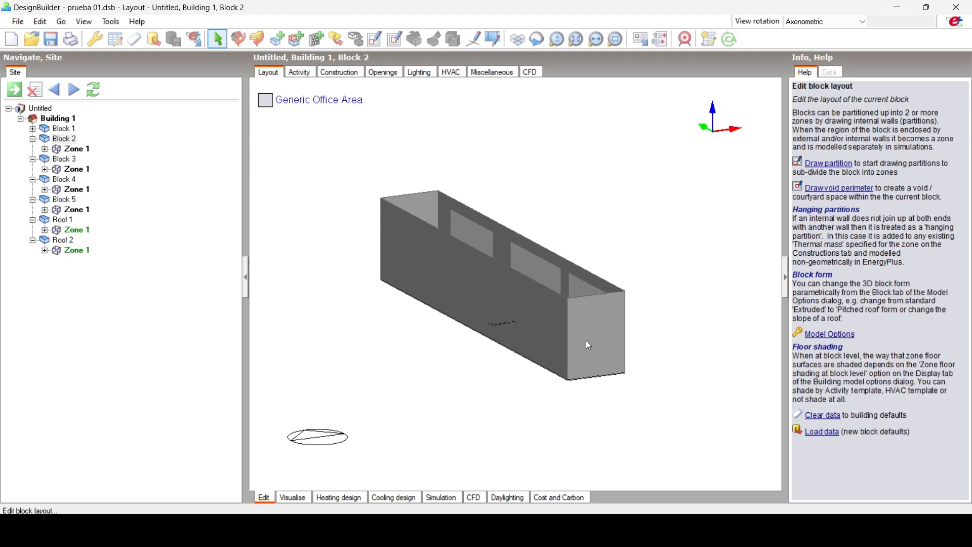
{"action": "left_click", "coordinate": [44, 150]}
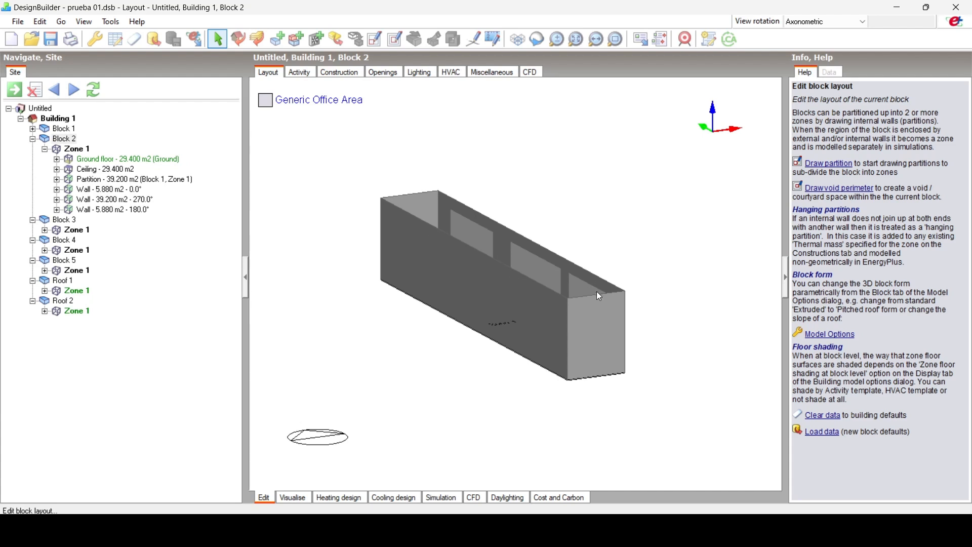
{"action": "left_click", "coordinate": [57, 199]}
{"action": "left_click", "coordinate": [107, 201]}
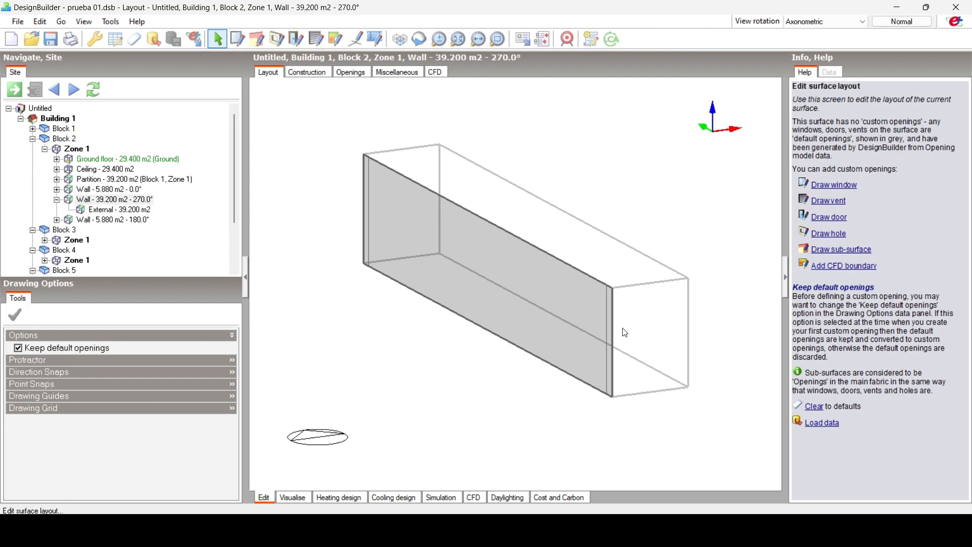
Draw a rectangular window of about 20.5 m² spanning nearly the full length of Block 2's 270° wall, in its upper part.
{"action": "left_click", "coordinate": [236, 39]}
{"action": "scroll", "coordinate": [354, 155], "scroll_direction": "up", "scroll_amount": 3}
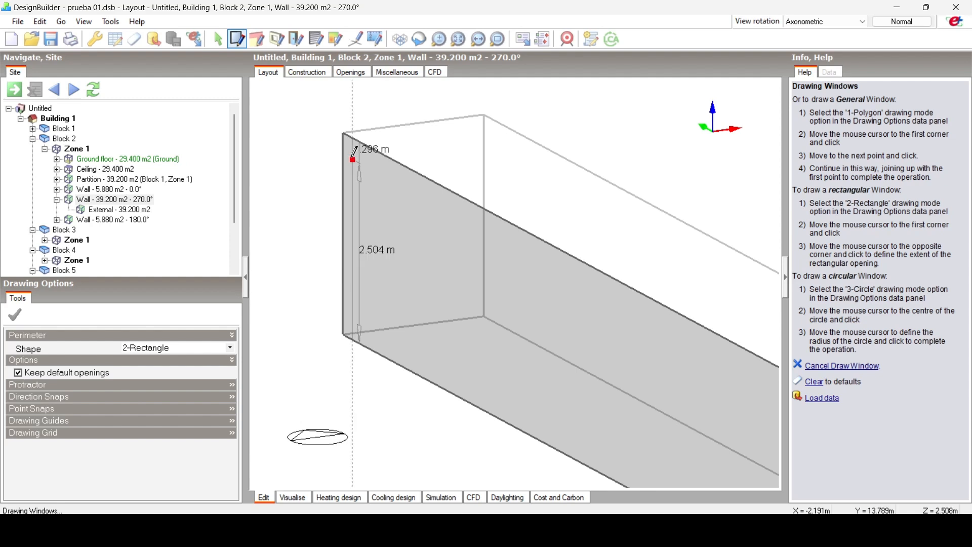
{"action": "left_click", "coordinate": [353, 158]}
{"action": "scroll", "coordinate": [355, 154], "scroll_direction": "down", "scroll_amount": 3}
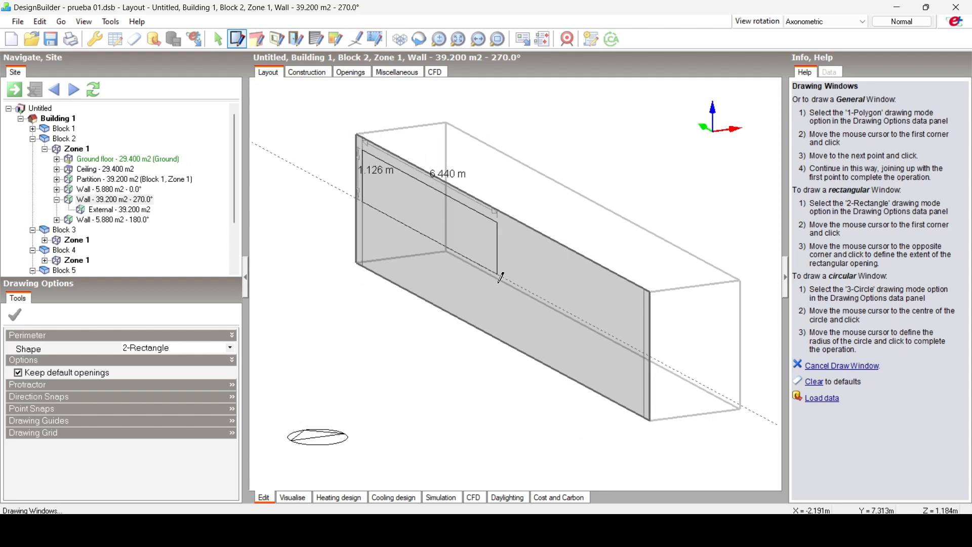
{"action": "left_click", "coordinate": [647, 369]}
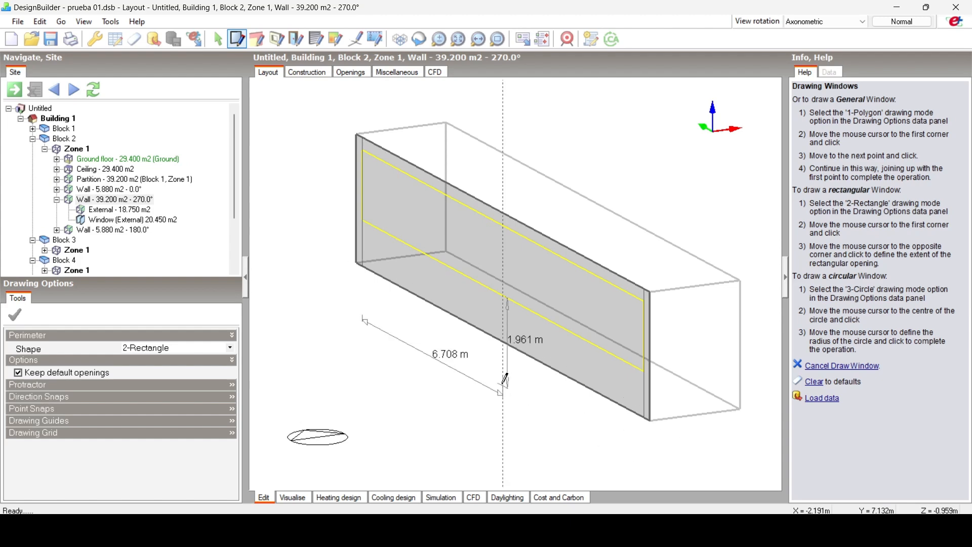
{"action": "key", "text": "Escape"}
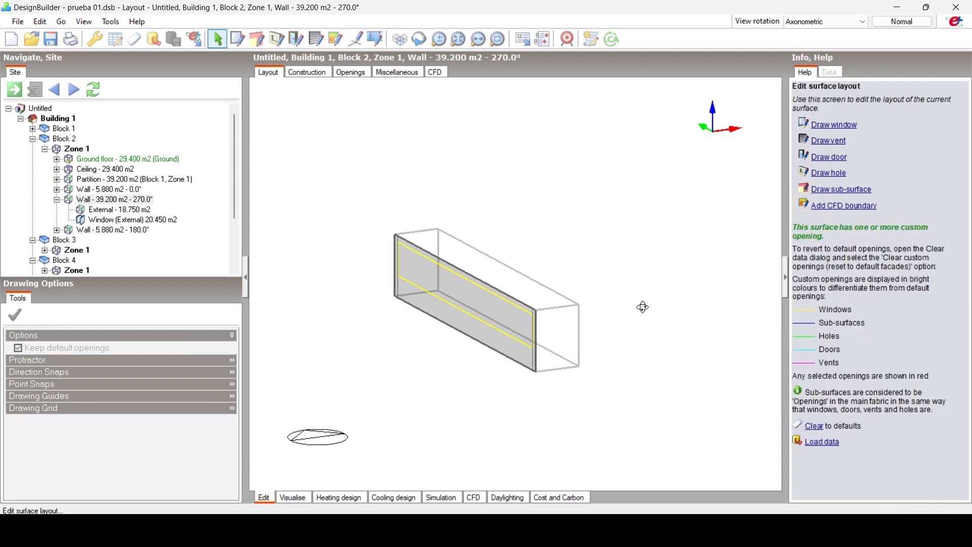
Return to the building level and open Block 5, the sloping side block, for block layout editing.
{"action": "left_click", "coordinate": [55, 119]}
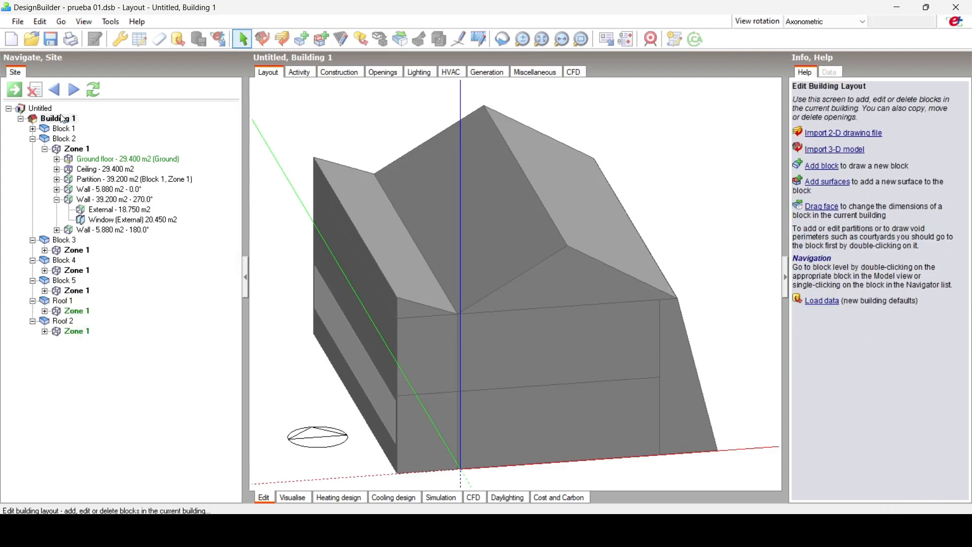
{"action": "middle_click_drag", "start_coordinate": [573, 335], "coordinate": [534, 300]}
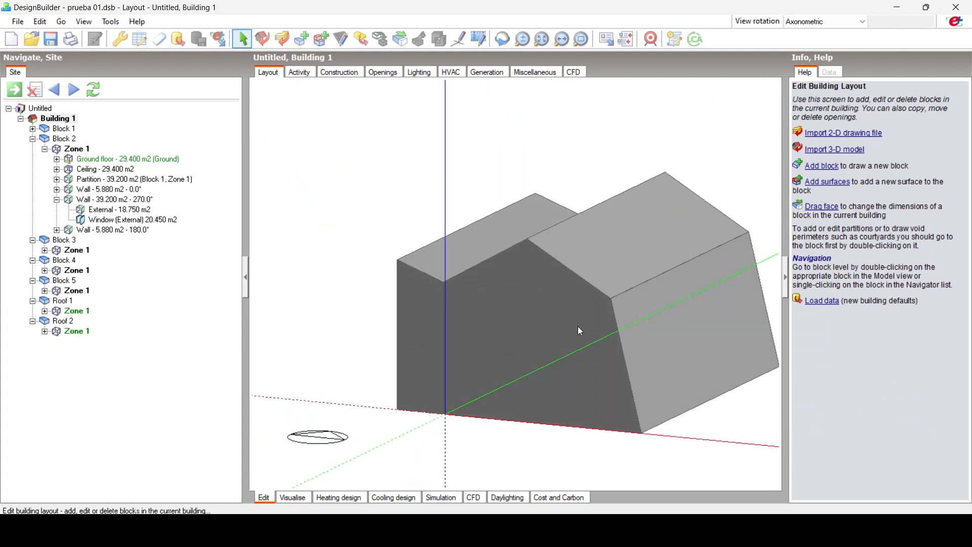
{"action": "left_click", "coordinate": [629, 363]}
{"action": "scroll", "coordinate": [524, 324], "scroll_direction": "down", "scroll_amount": 3}
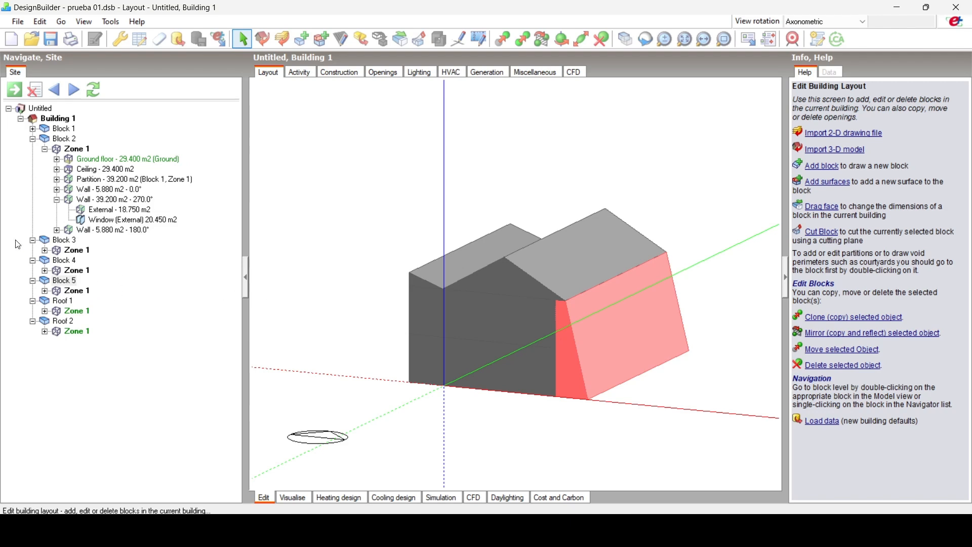
{"action": "left_click", "coordinate": [44, 251]}
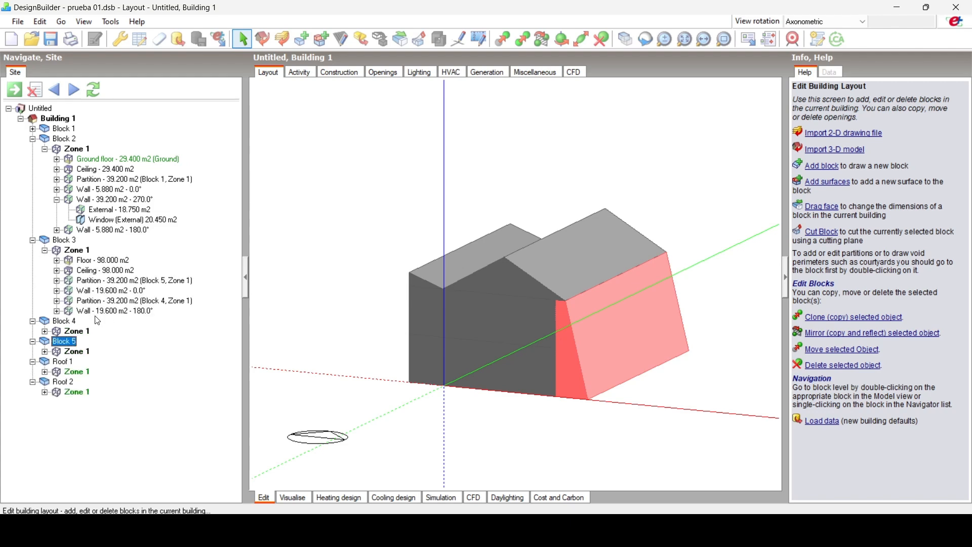
{"action": "left_click", "coordinate": [45, 251]}
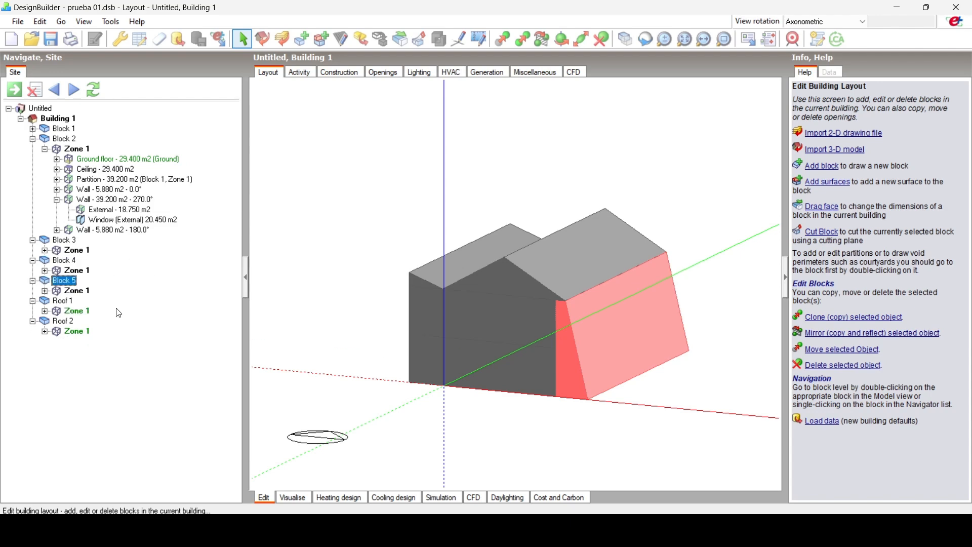
{"action": "double_click", "coordinate": [568, 365]}
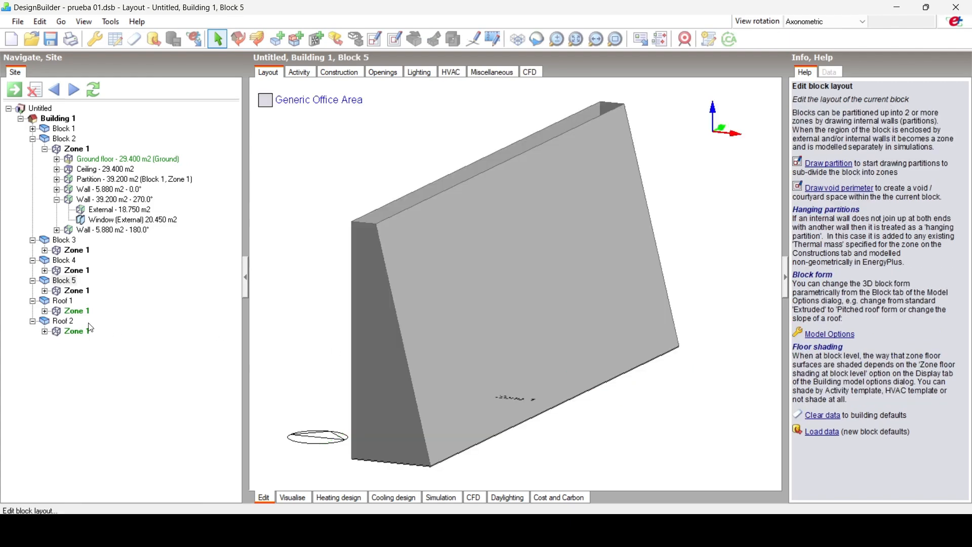
{"action": "left_click", "coordinate": [44, 331]}
{"action": "left_click", "coordinate": [72, 351]}
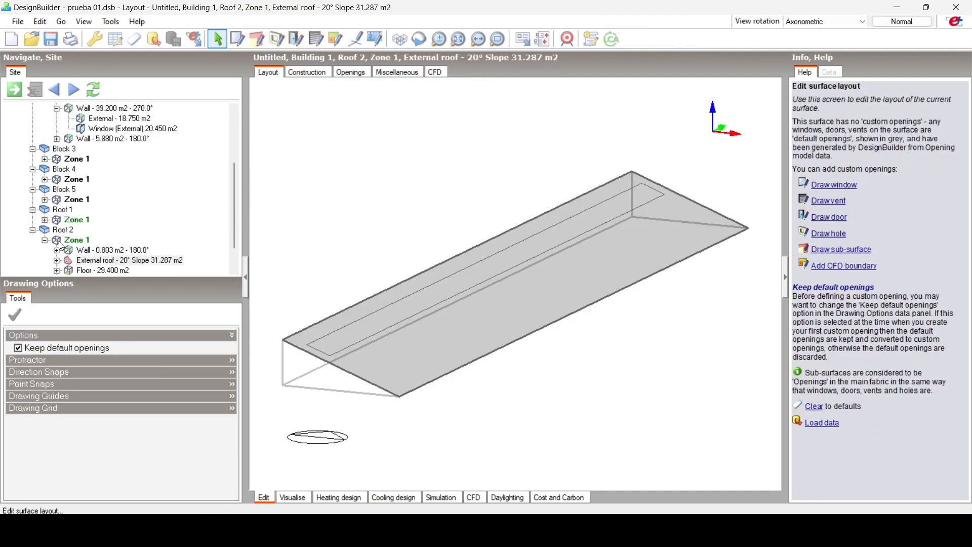
{"action": "left_click", "coordinate": [45, 240]}
{"action": "left_click", "coordinate": [61, 230]}
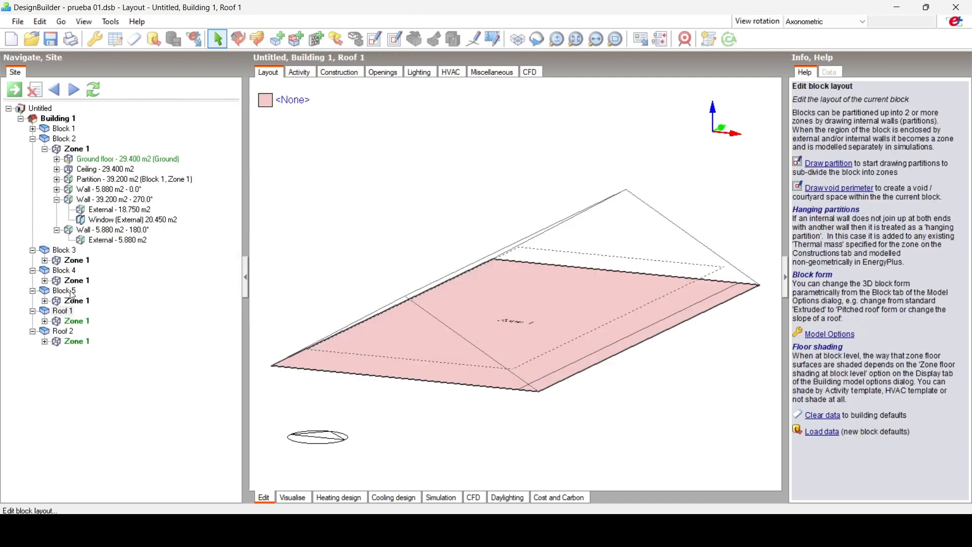
{"action": "left_click", "coordinate": [63, 291]}
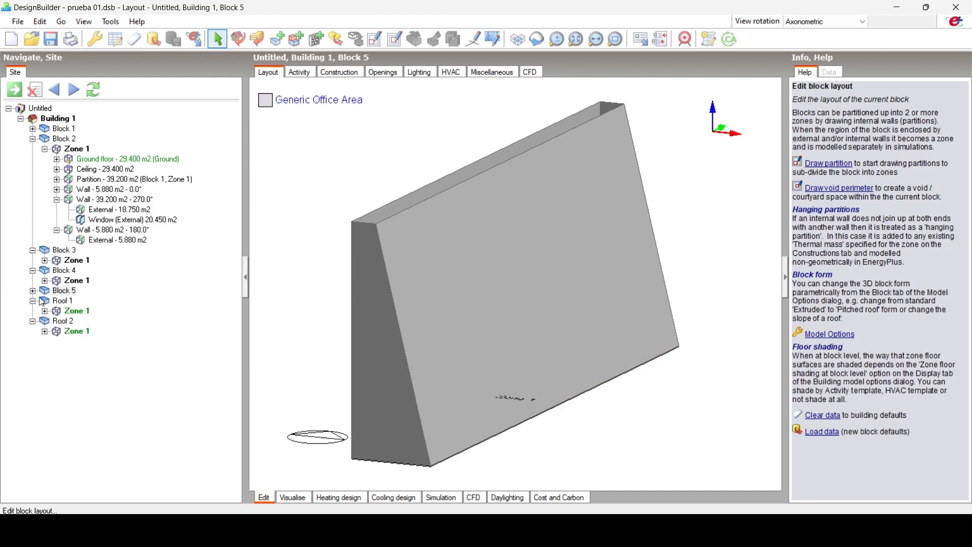
Open the sloping 76° external wall of Block 5's Zone 1 for surface layout editing.
{"action": "left_click", "coordinate": [33, 291]}
{"action": "left_click", "coordinate": [44, 300]}
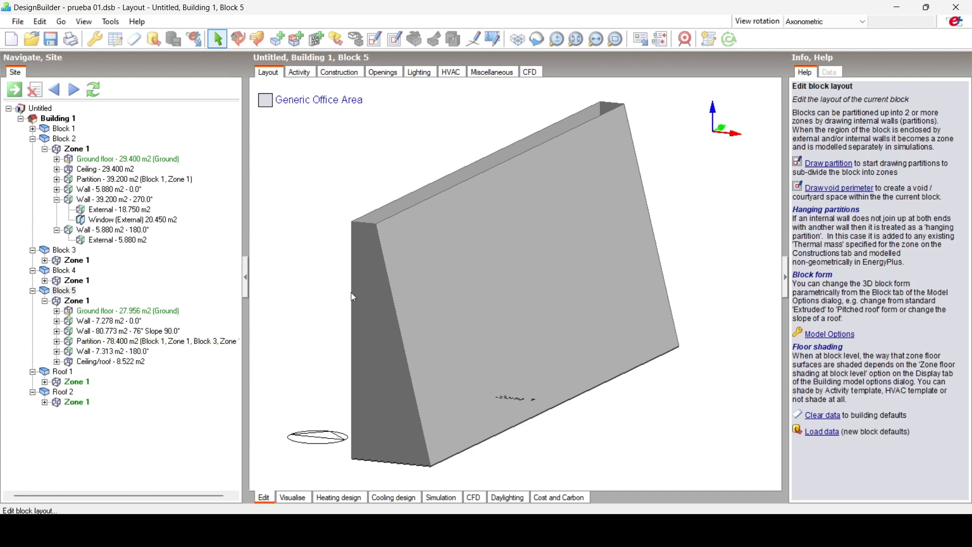
{"action": "scroll", "coordinate": [359, 289], "scroll_direction": "down", "scroll_amount": 2}
{"action": "middle_click_drag", "start_coordinate": [314, 303], "coordinate": [412, 291]}
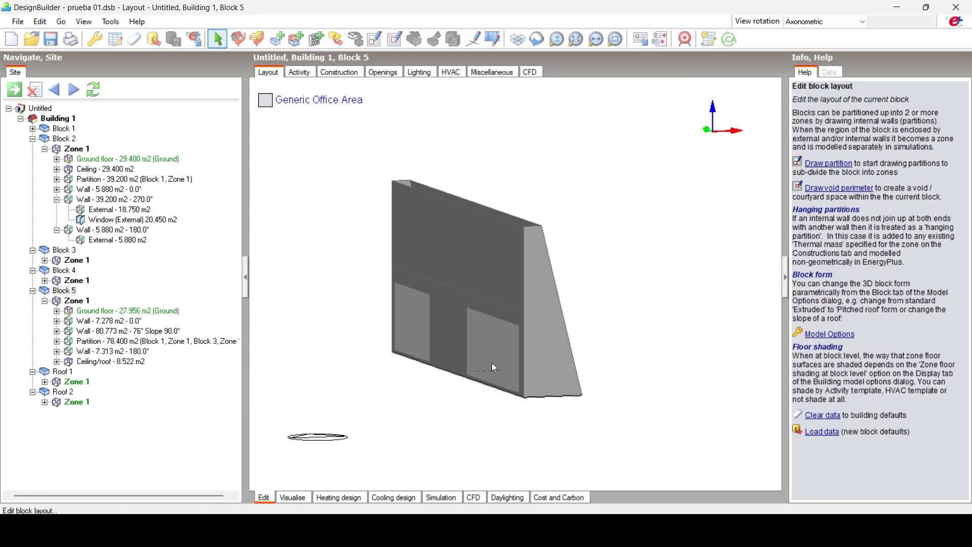
{"action": "middle_click_drag", "start_coordinate": [592, 299], "coordinate": [546, 306]}
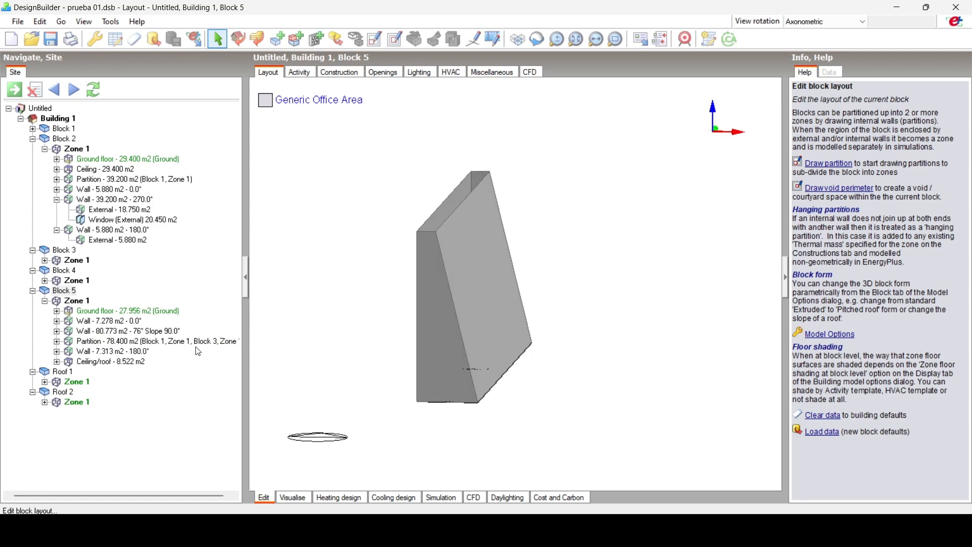
{"action": "left_click", "coordinate": [100, 361]}
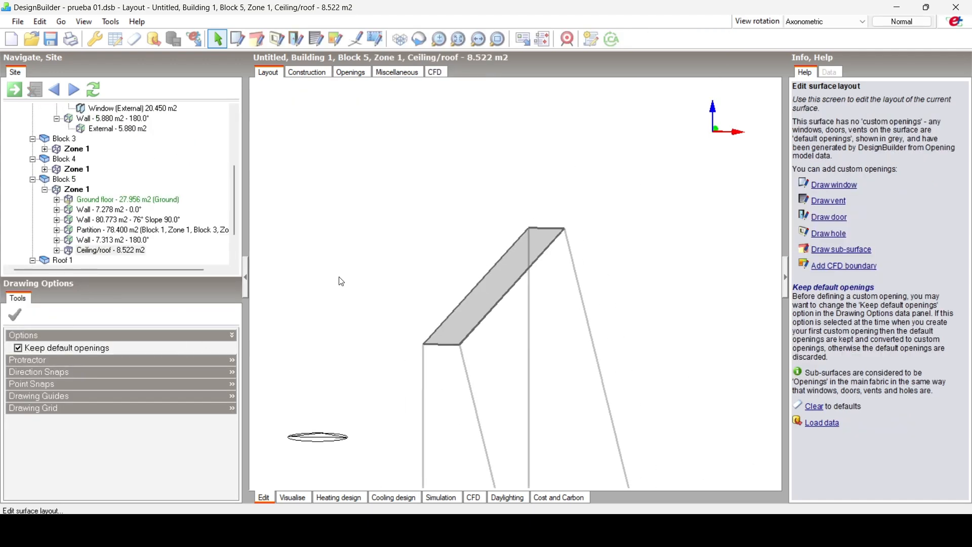
{"action": "left_click", "coordinate": [110, 240]}
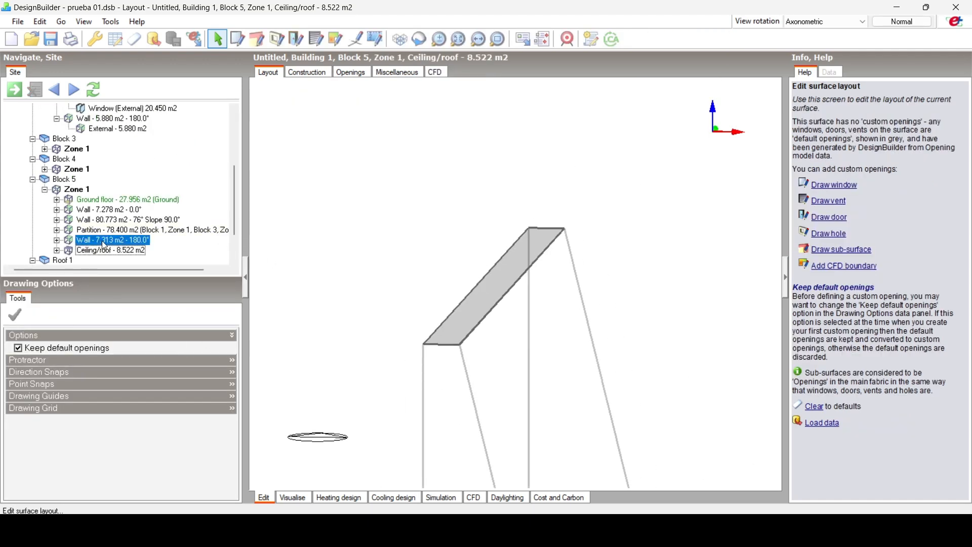
{"action": "left_click", "coordinate": [121, 220]}
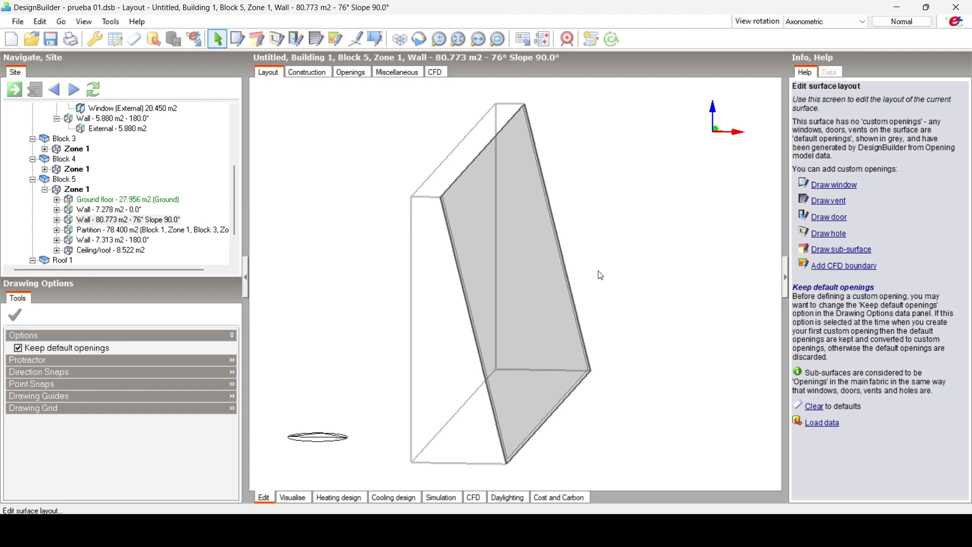
{"action": "middle_click_drag", "start_coordinate": [642, 256], "coordinate": [614, 260]}
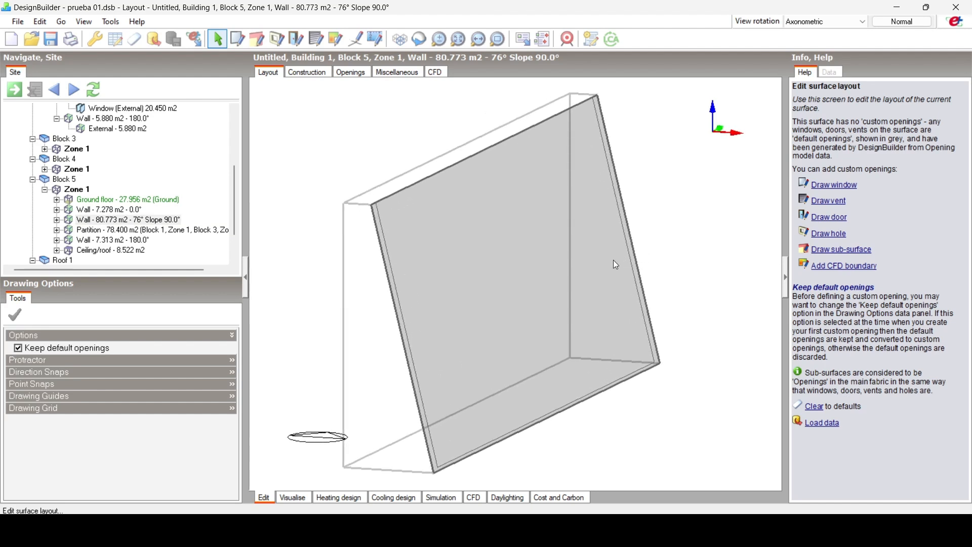
Try to start a rectangular window near the lower edge of Block 5's sloping wall, keying in 0.01 0.3 m.
{"action": "left_click", "coordinate": [238, 39]}
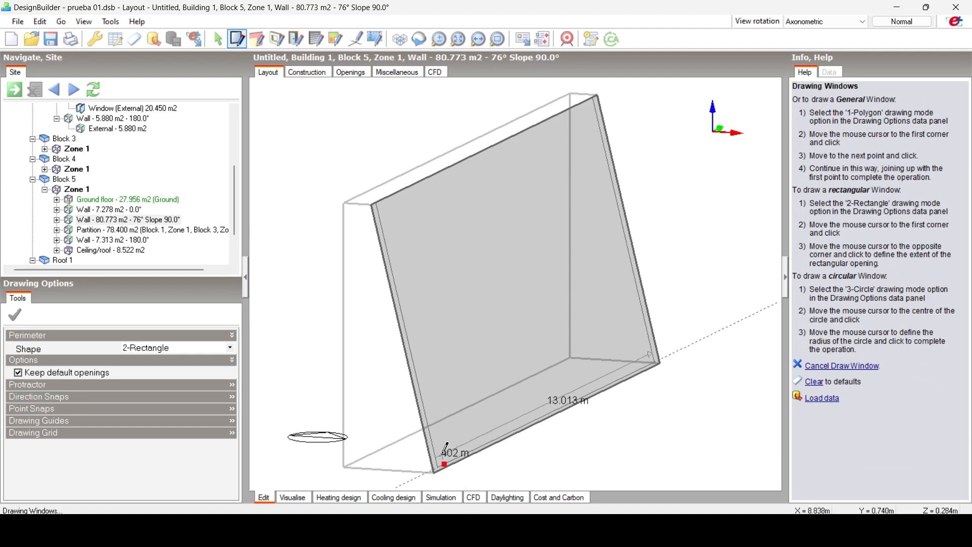
{"action": "scroll", "coordinate": [447, 428], "scroll_direction": "up", "scroll_amount": 1}
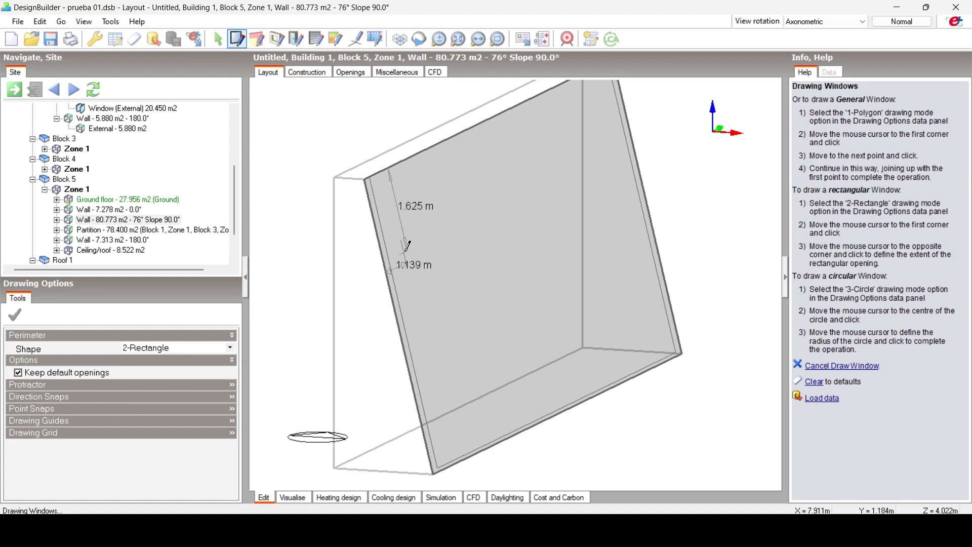
{"action": "scroll", "coordinate": [576, 389], "scroll_direction": "down", "scroll_amount": 1}
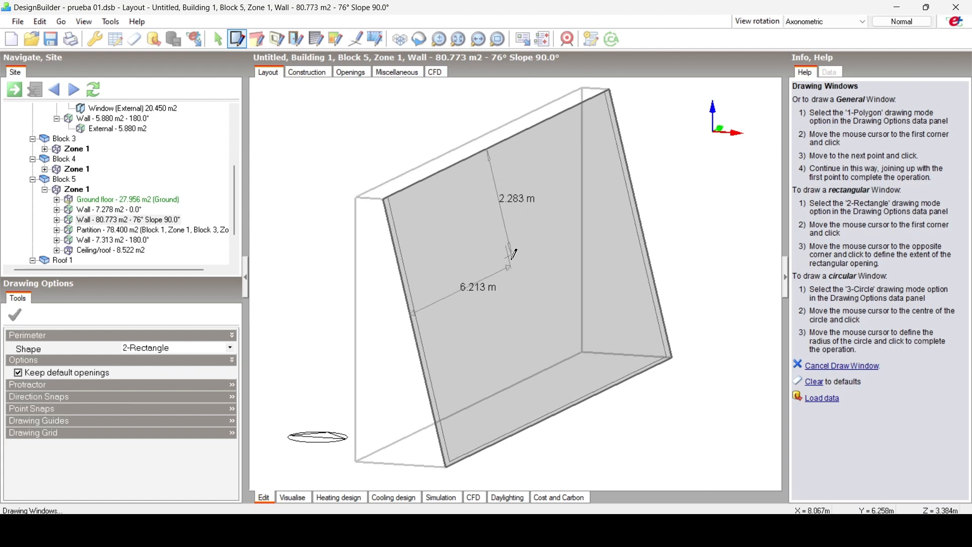
{"action": "scroll", "coordinate": [525, 256], "scroll_direction": "down", "scroll_amount": 1}
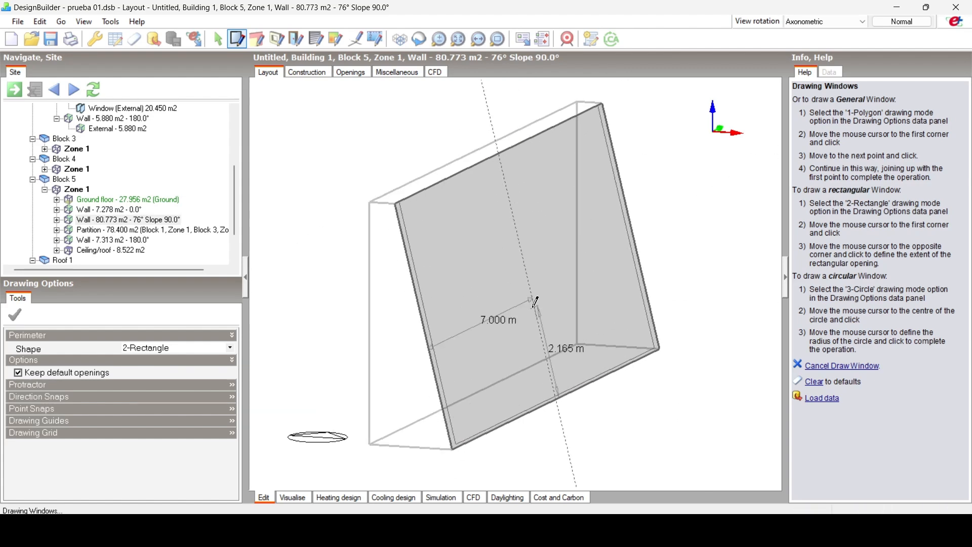
{"action": "scroll", "coordinate": [473, 433], "scroll_direction": "up", "scroll_amount": 2}
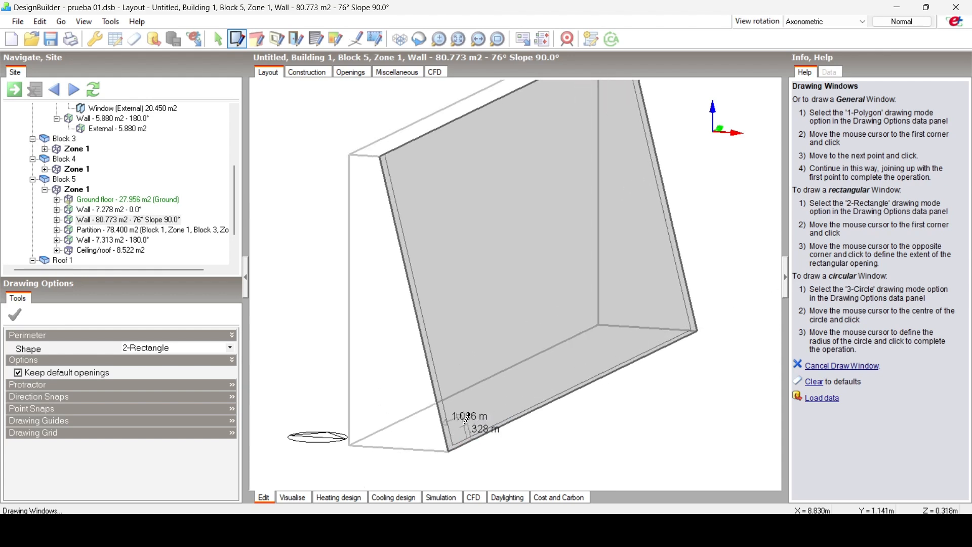
{"action": "scroll", "coordinate": [462, 434], "scroll_direction": "up", "scroll_amount": 1}
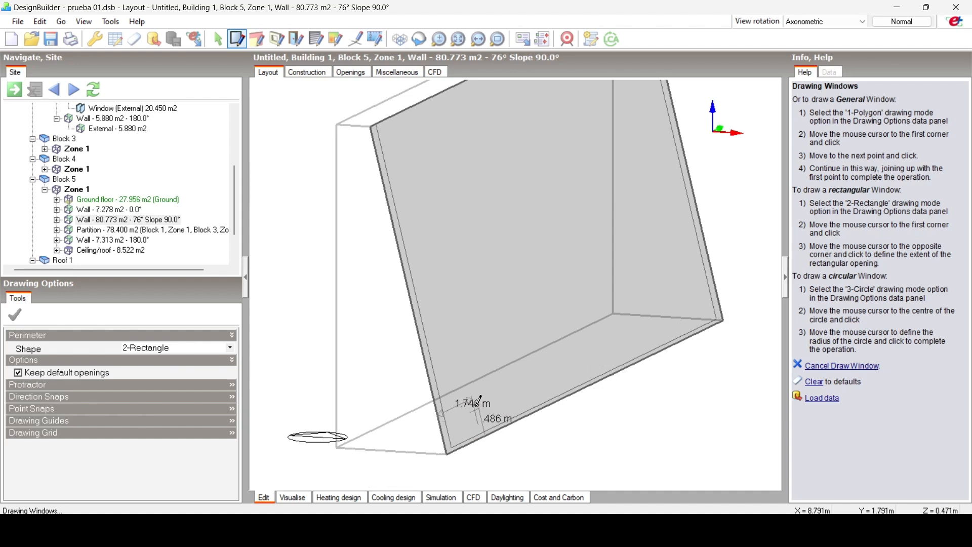
{"action": "left_click", "coordinate": [489, 424]}
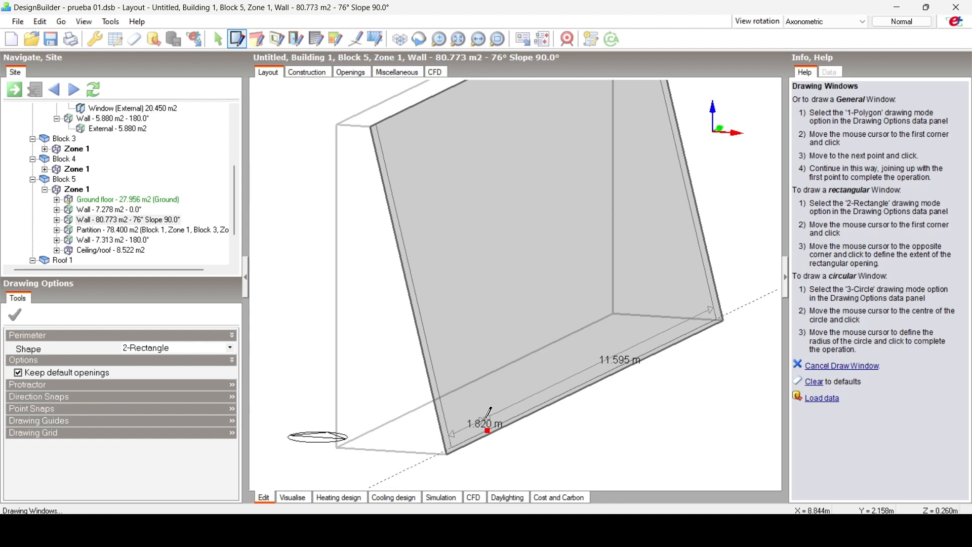
{"action": "left_click", "coordinate": [487, 416]}
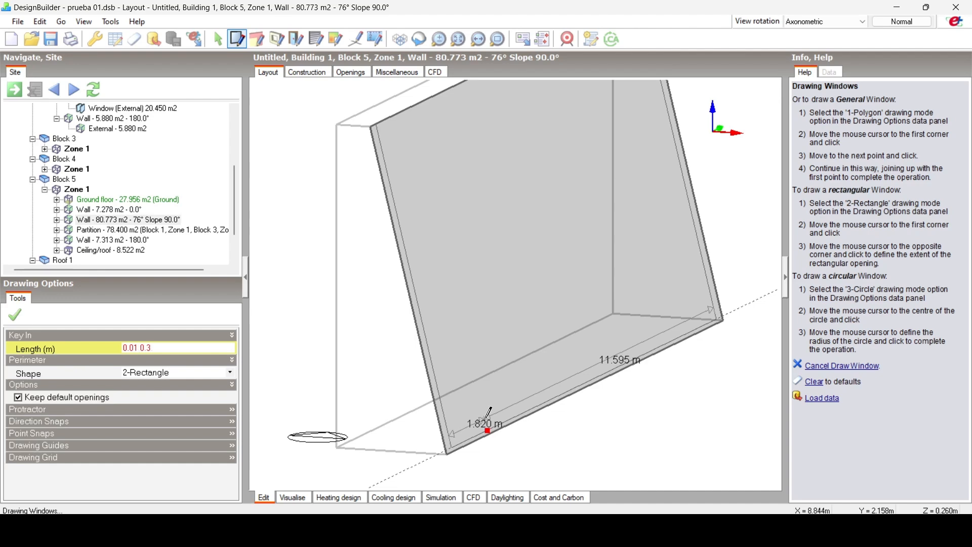
{"action": "key", "text": "Return"}
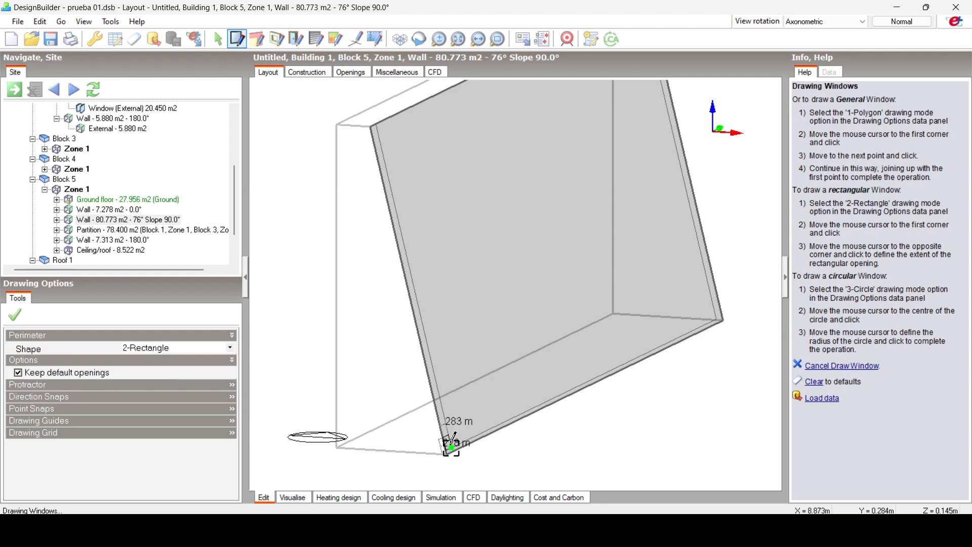
Try to extend the window from the lower corner to the wall's upper edge, keying in a length of 5.5 m.
{"action": "scroll", "coordinate": [379, 465], "scroll_direction": "down", "scroll_amount": 2}
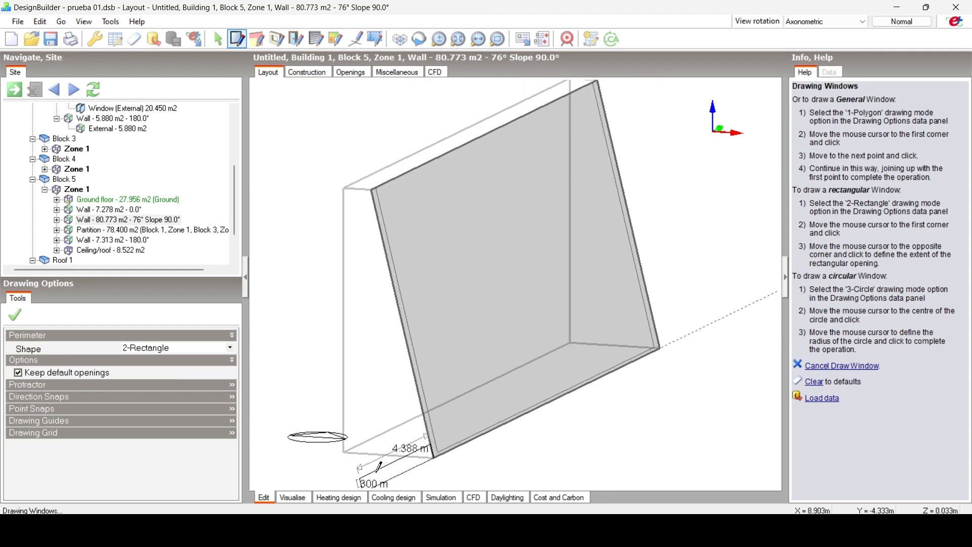
{"action": "scroll", "coordinate": [378, 465], "scroll_direction": "down", "scroll_amount": 1}
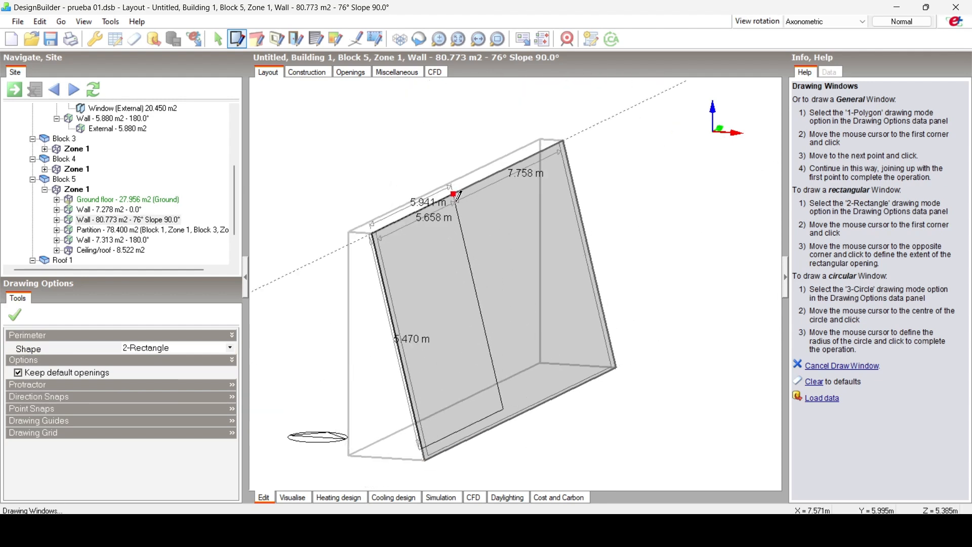
{"action": "scroll", "coordinate": [456, 211], "scroll_direction": "up", "scroll_amount": 1}
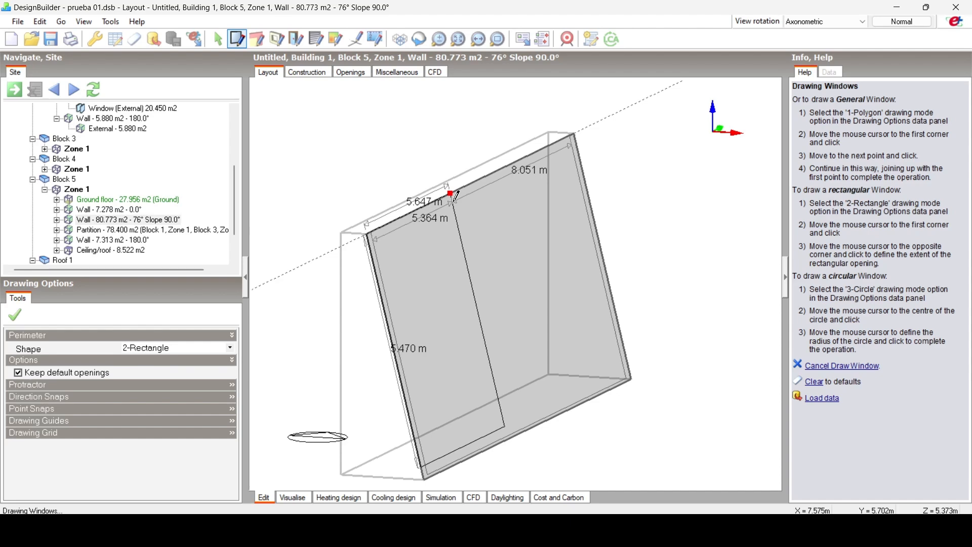
{"action": "type", "text": "5.5"}
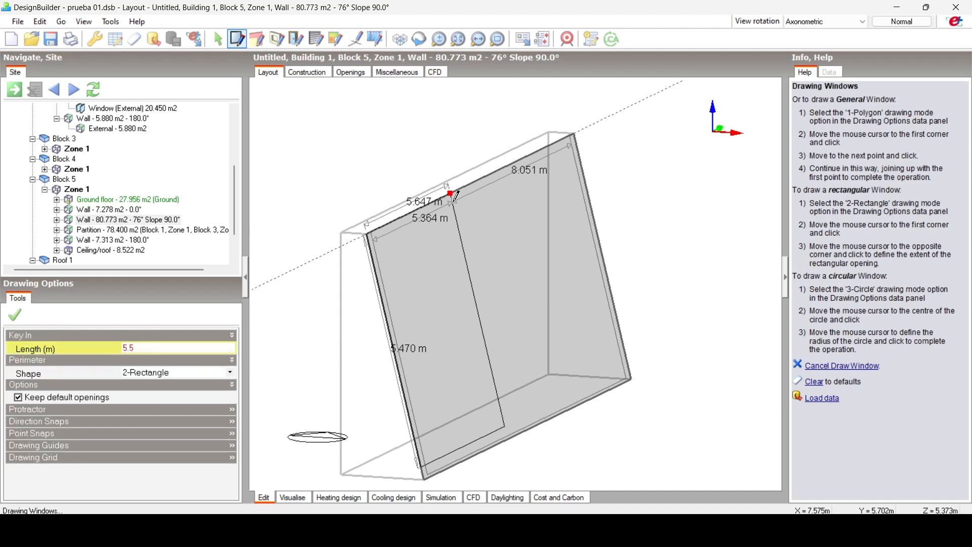
{"action": "key", "text": "Return"}
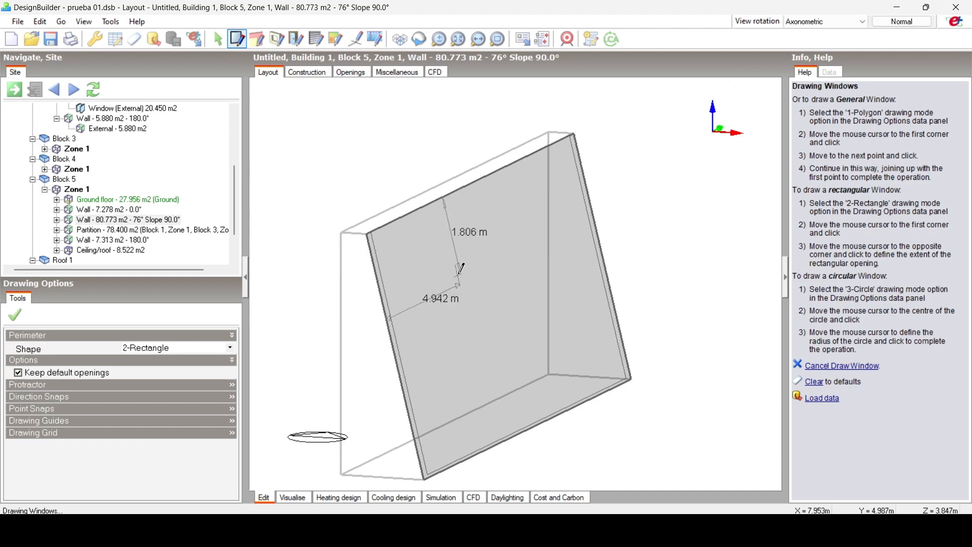
Try to restart the rectangular window at the sloping wall's lower corner, keying in a length of 0.01 m.
{"action": "scroll", "coordinate": [552, 127], "scroll_direction": "down", "scroll_amount": 2}
{"action": "scroll", "coordinate": [445, 397], "scroll_direction": "up", "scroll_amount": 4}
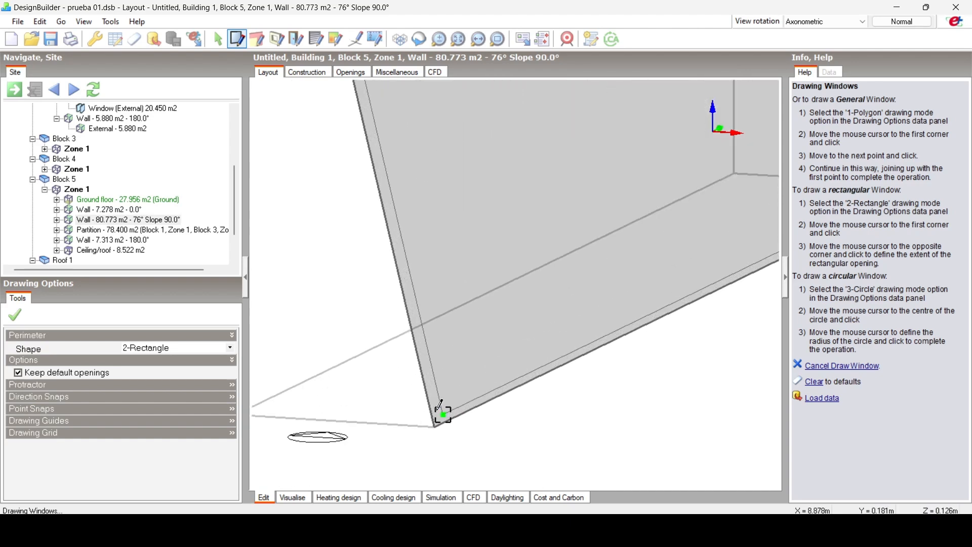
{"action": "scroll", "coordinate": [439, 429], "scroll_direction": "down", "scroll_amount": 1}
{"action": "scroll", "coordinate": [440, 428], "scroll_direction": "down", "scroll_amount": 1}
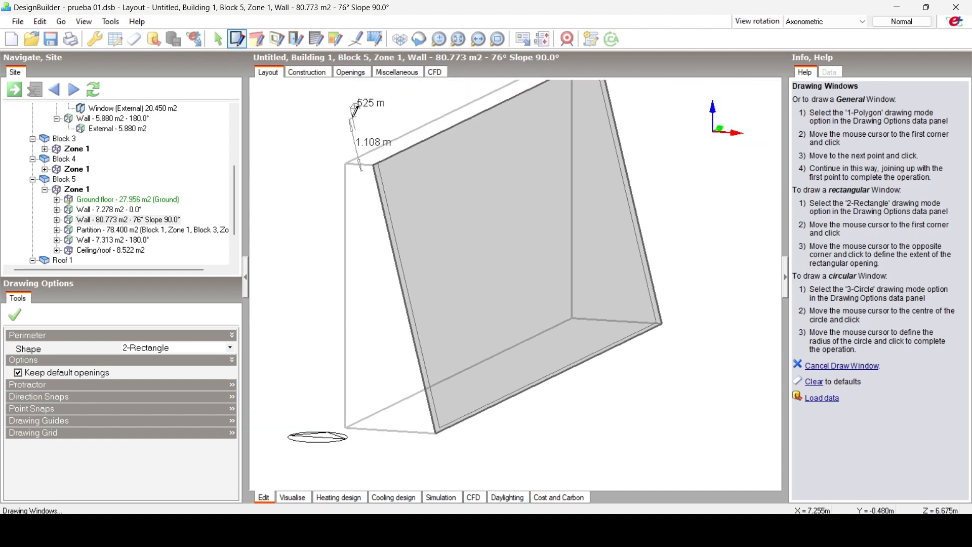
{"action": "scroll", "coordinate": [436, 427], "scroll_direction": "up", "scroll_amount": 1}
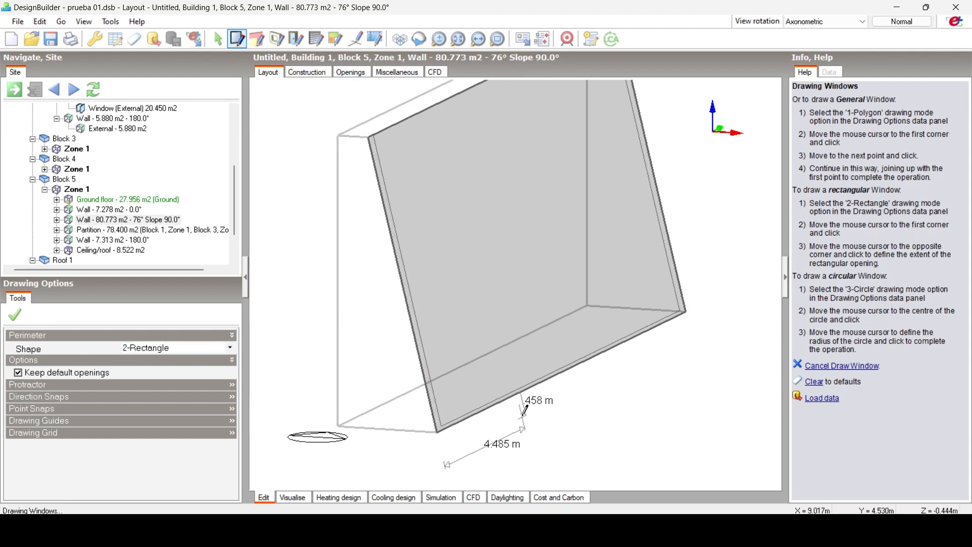
{"action": "type", "text": "0.01"}
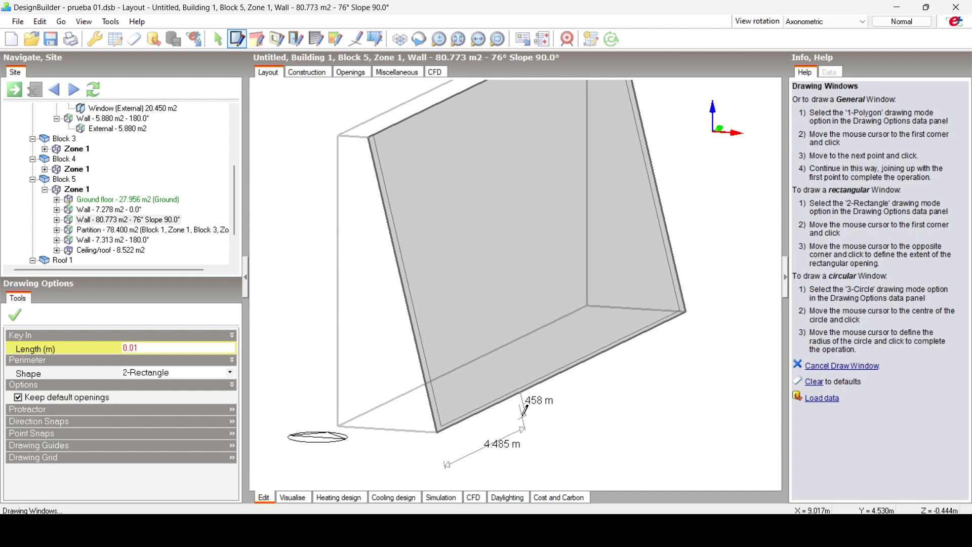
{"action": "key", "text": "Return"}
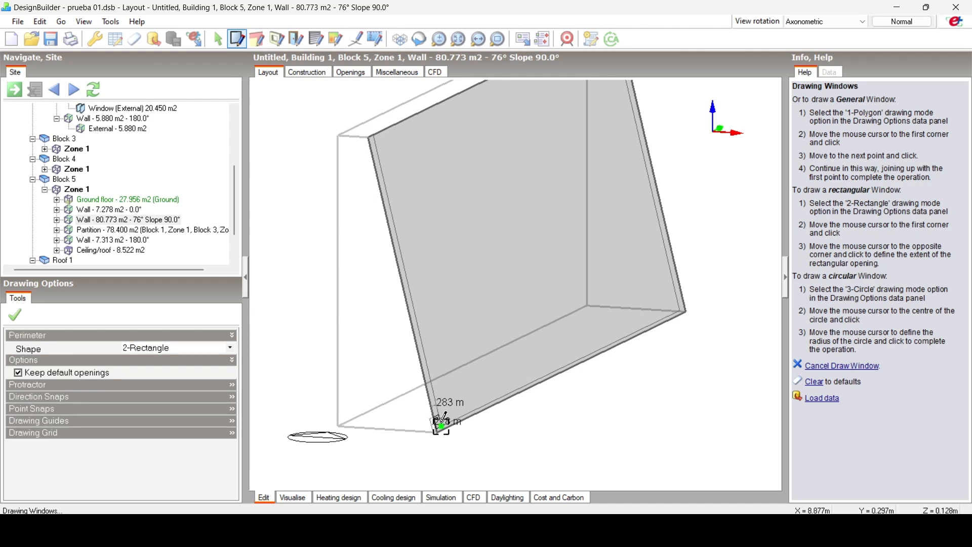
Try to set the restarted window's opposite corner, keying in a length of 5 m.
{"action": "scroll", "coordinate": [433, 425], "scroll_direction": "down", "scroll_amount": 1}
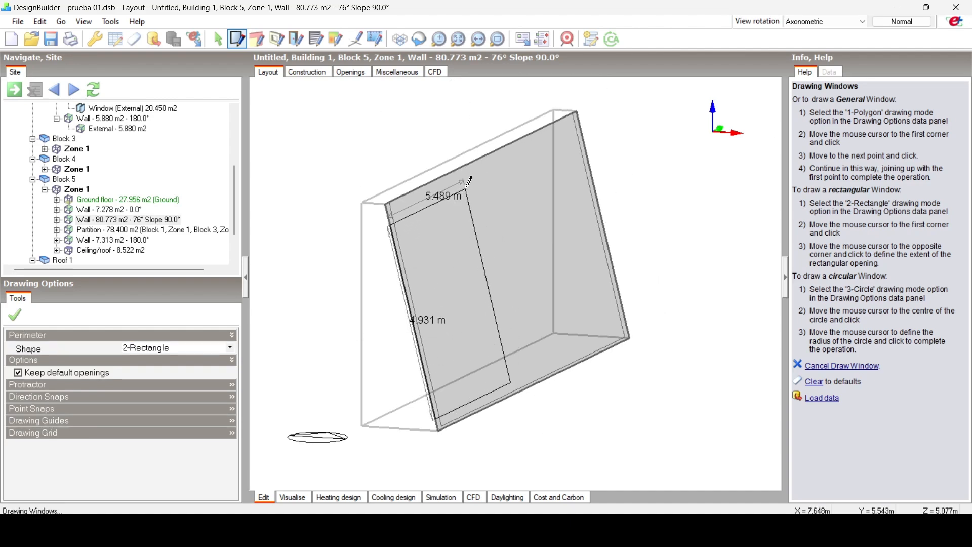
{"action": "scroll", "coordinate": [398, 198], "scroll_direction": "up", "scroll_amount": 1}
{"action": "scroll", "coordinate": [400, 197], "scroll_direction": "up", "scroll_amount": 1}
{"action": "scroll", "coordinate": [438, 184], "scroll_direction": "down", "scroll_amount": 1}
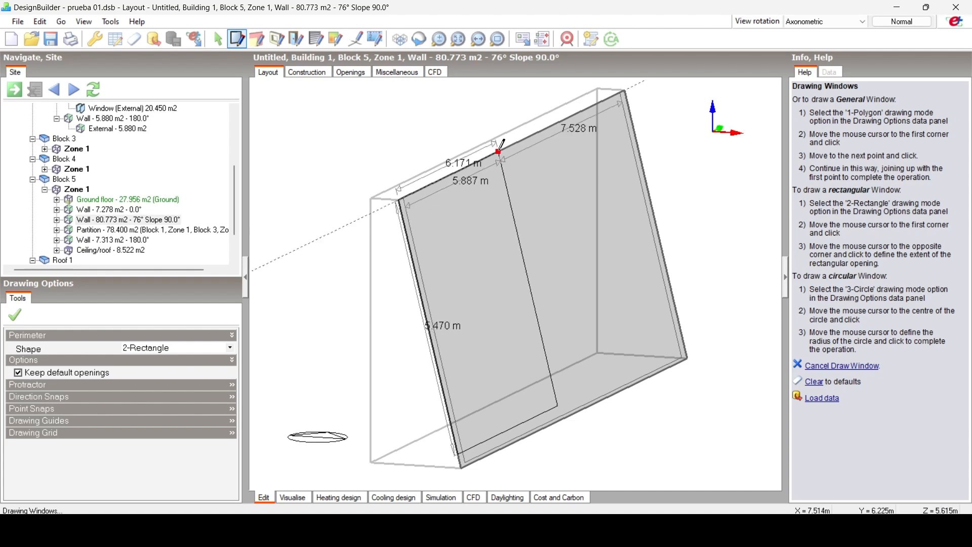
{"action": "type", "text": "5"}
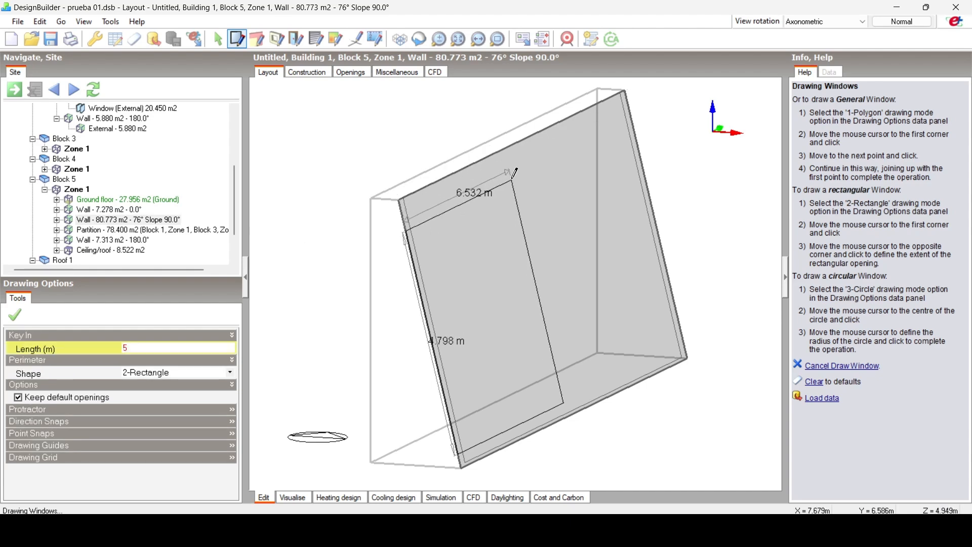
{"action": "key", "text": "Return"}
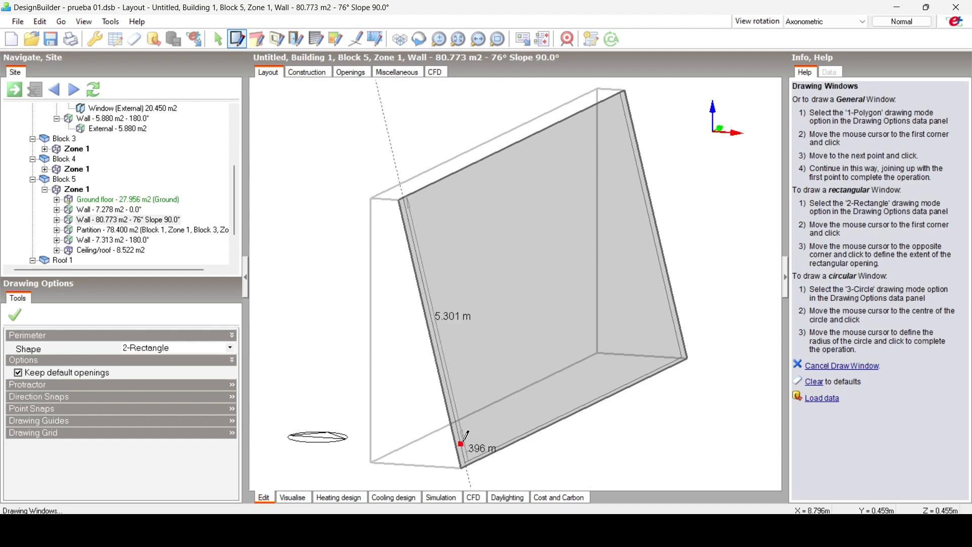
{"action": "scroll", "coordinate": [460, 444], "scroll_direction": "up", "scroll_amount": 2}
{"action": "left_click", "coordinate": [465, 469]}
{"action": "scroll", "coordinate": [466, 470], "scroll_direction": "down", "scroll_amount": 1}
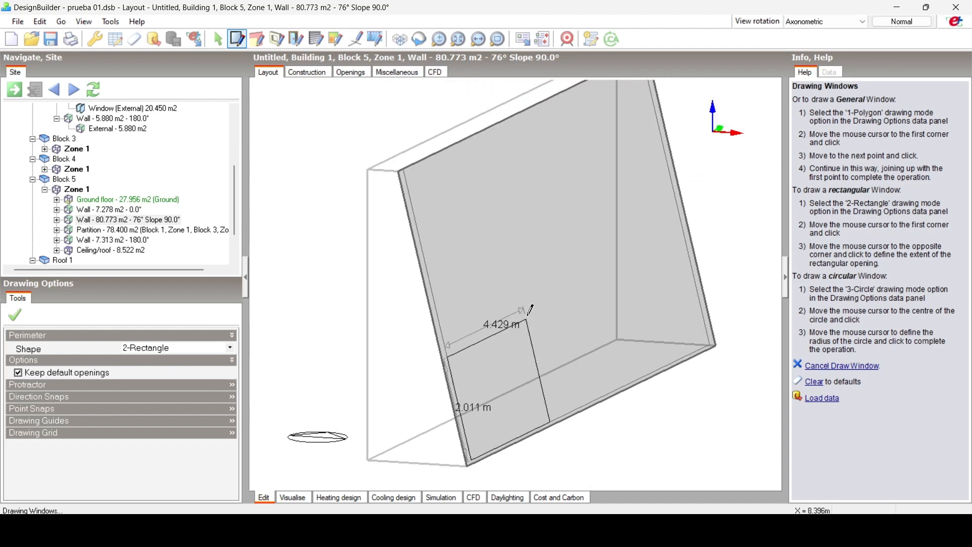
{"action": "key", "text": "Escape"}
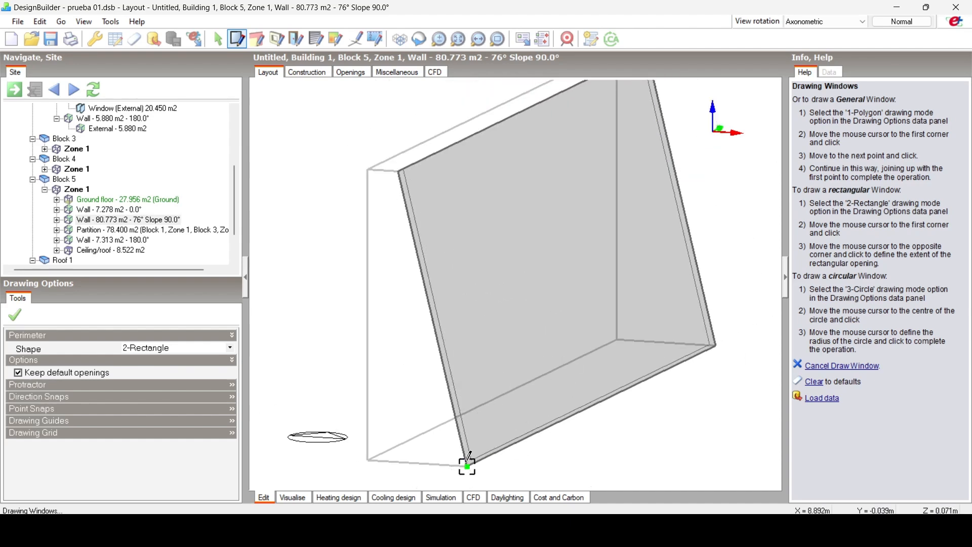
Examine the corners and lower edge of Block 5's sloping wall for a starting point for the rectangular window.
{"action": "scroll", "coordinate": [417, 273], "scroll_direction": "down", "scroll_amount": 1}
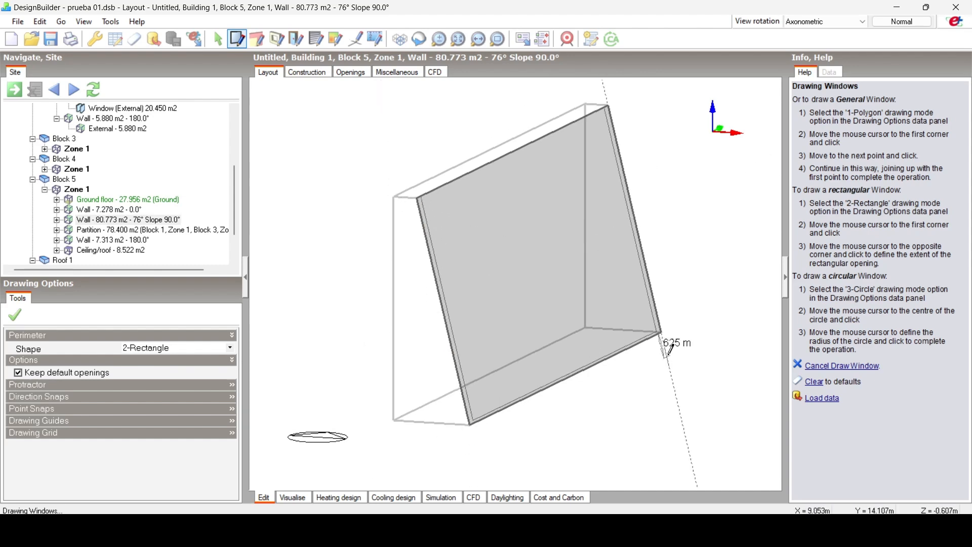
{"action": "scroll", "coordinate": [471, 442], "scroll_direction": "up", "scroll_amount": 2}
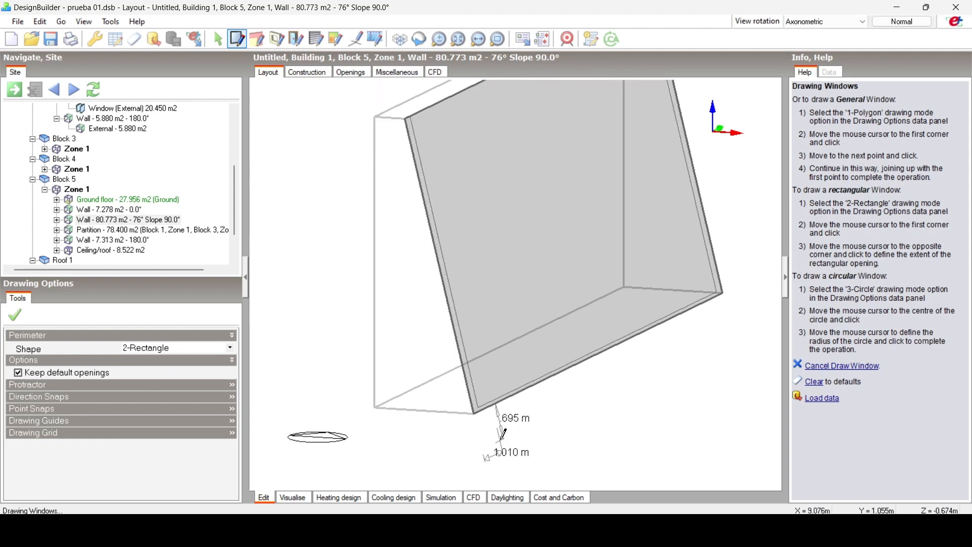
{"action": "scroll", "coordinate": [463, 435], "scroll_direction": "down", "scroll_amount": 1}
{"action": "scroll", "coordinate": [435, 184], "scroll_direction": "up", "scroll_amount": 4}
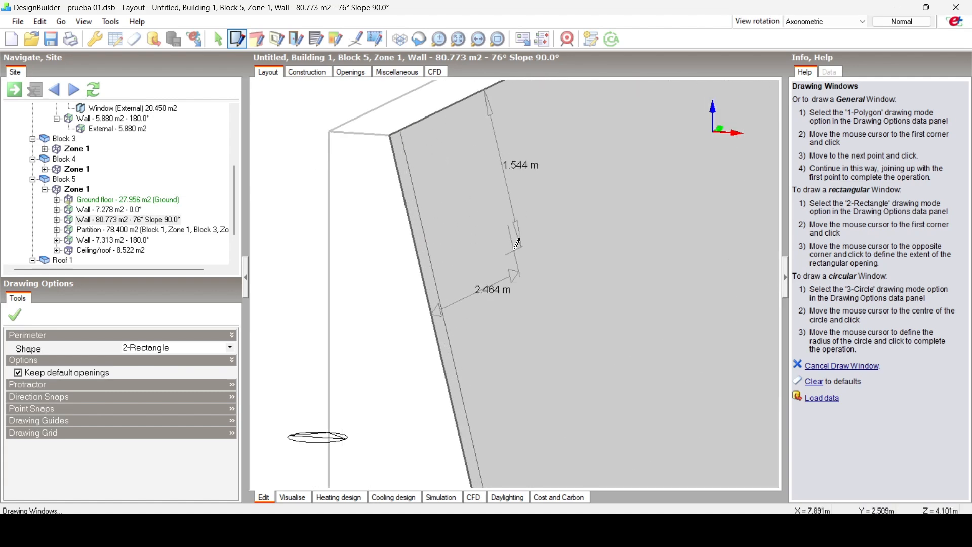
{"action": "scroll", "coordinate": [501, 168], "scroll_direction": "down", "scroll_amount": 4}
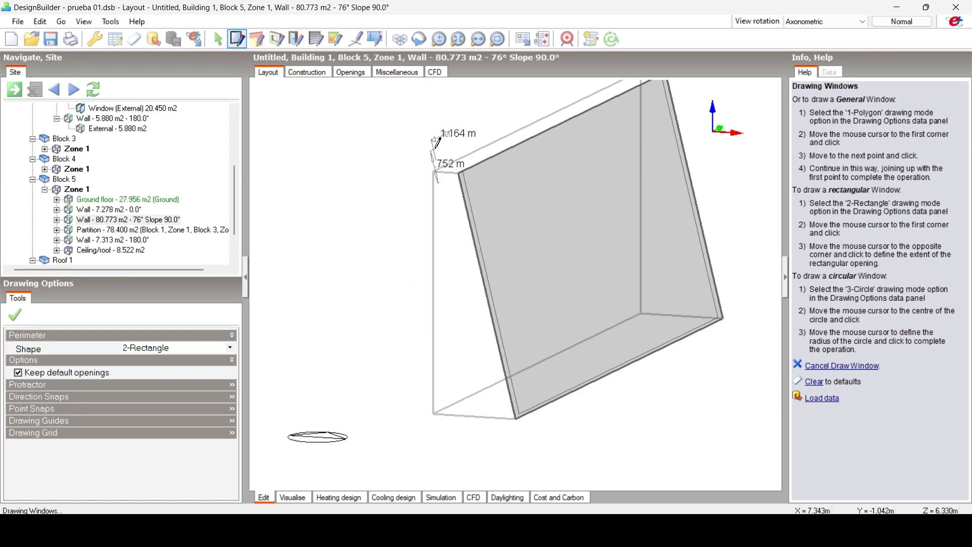
{"action": "scroll", "coordinate": [517, 417], "scroll_direction": "up", "scroll_amount": 3}
{"action": "scroll", "coordinate": [548, 407], "scroll_direction": "up", "scroll_amount": 1}
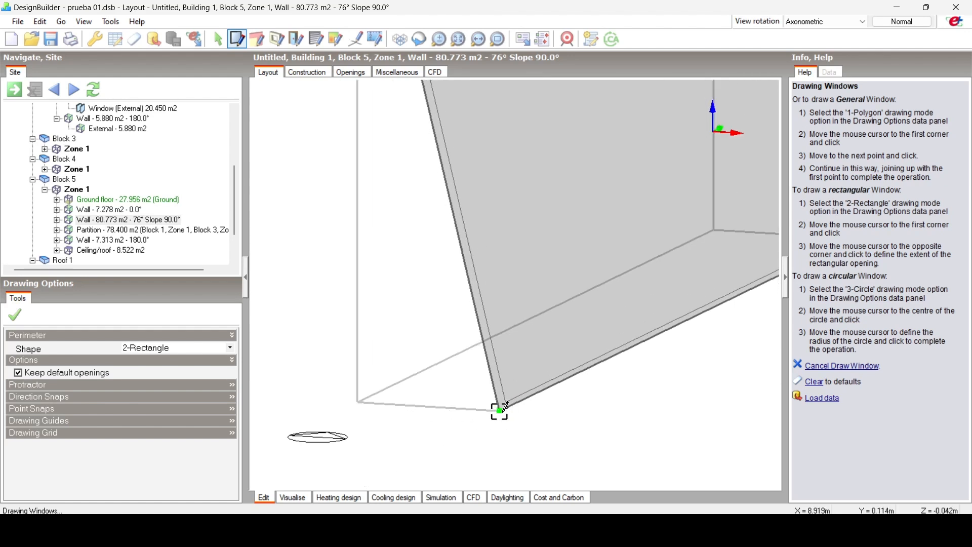
{"action": "scroll", "coordinate": [504, 393], "scroll_direction": "down", "scroll_amount": 1}
{"action": "scroll", "coordinate": [500, 409], "scroll_direction": "down", "scroll_amount": 1}
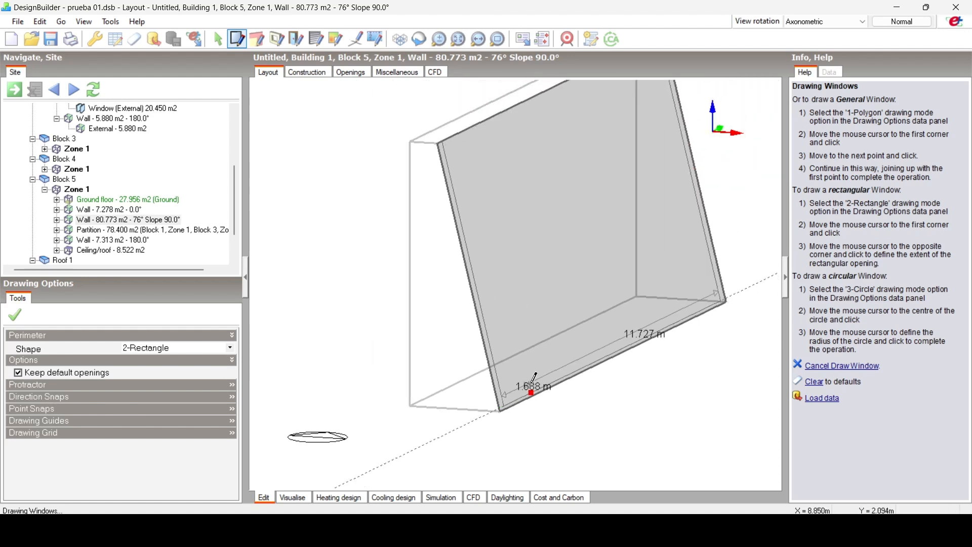
{"action": "scroll", "coordinate": [504, 403], "scroll_direction": "up", "scroll_amount": 8}
{"action": "scroll", "coordinate": [514, 280], "scroll_direction": "down", "scroll_amount": 4}
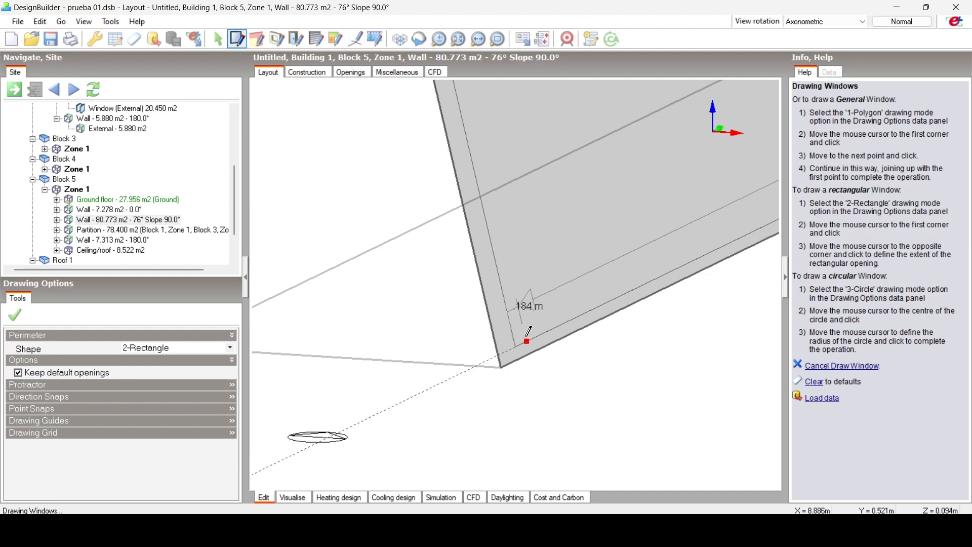
{"action": "scroll", "coordinate": [481, 382], "scroll_direction": "down", "scroll_amount": 3}
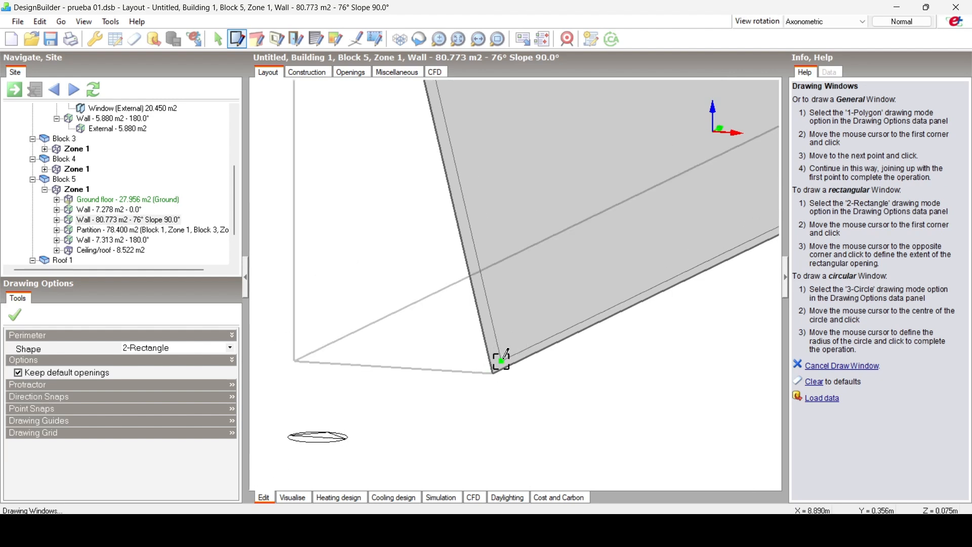
{"action": "scroll", "coordinate": [455, 389], "scroll_direction": "up", "scroll_amount": 2}
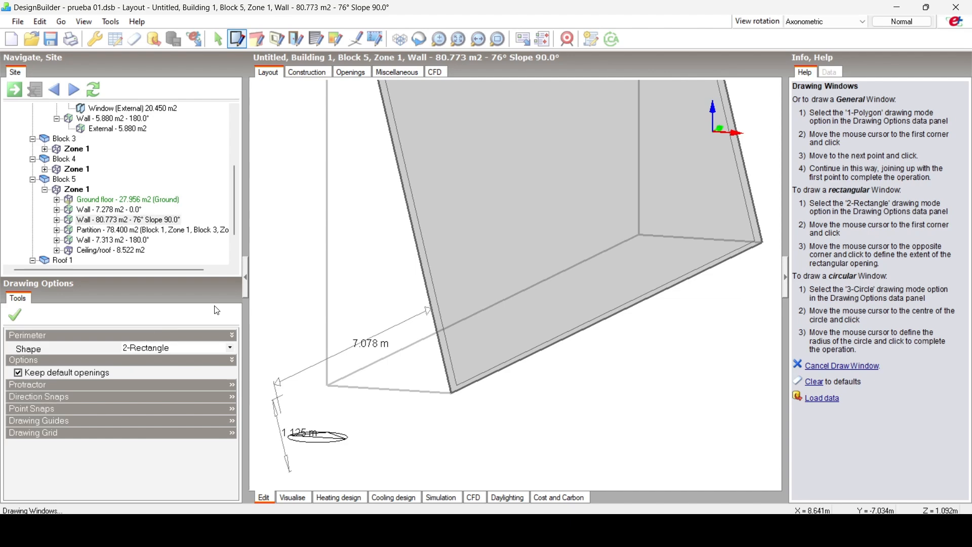
{"action": "type", "text": "0.2 0.3"}
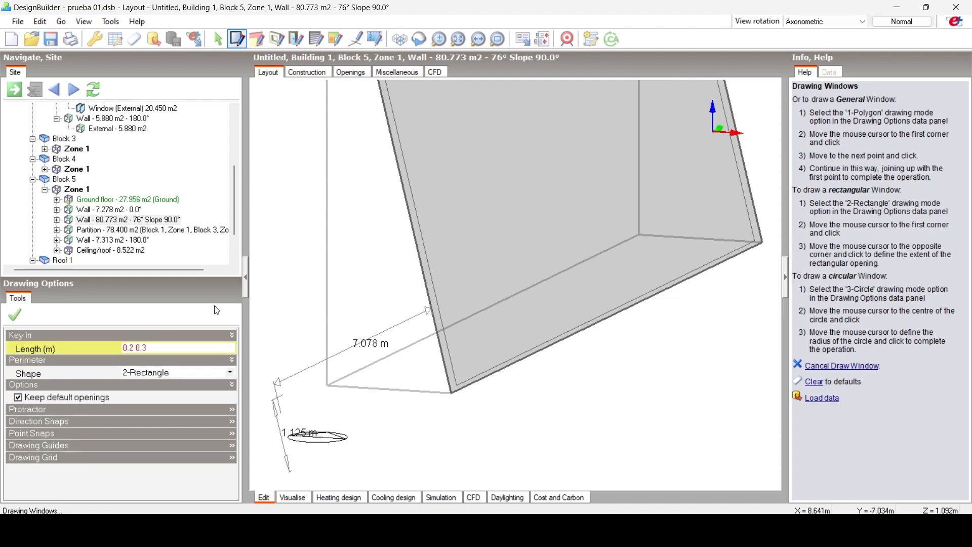
{"action": "key", "text": "Return"}
{"action": "scroll", "coordinate": [458, 405], "scroll_direction": "up", "scroll_amount": 4}
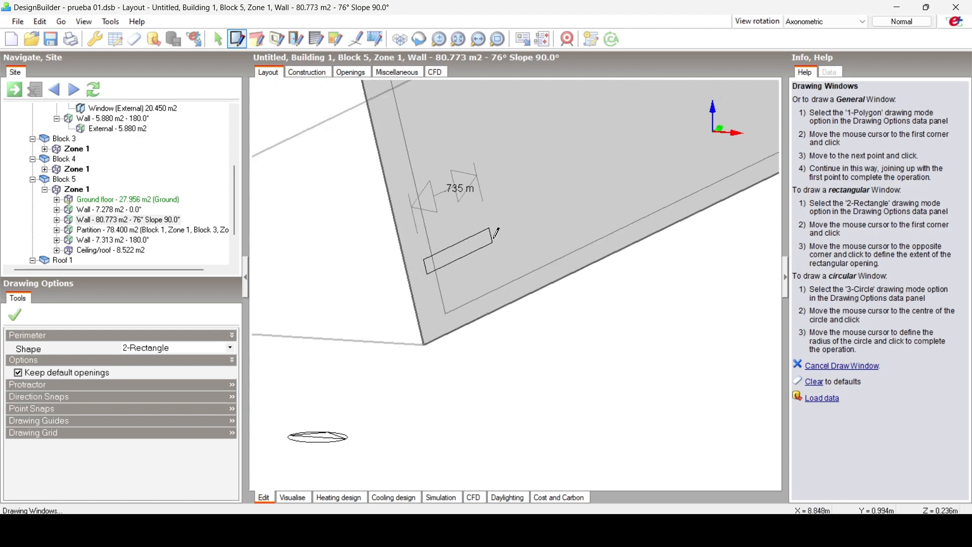
{"action": "scroll", "coordinate": [440, 216], "scroll_direction": "down", "scroll_amount": 3}
{"action": "scroll", "coordinate": [427, 221], "scroll_direction": "up", "scroll_amount": 2}
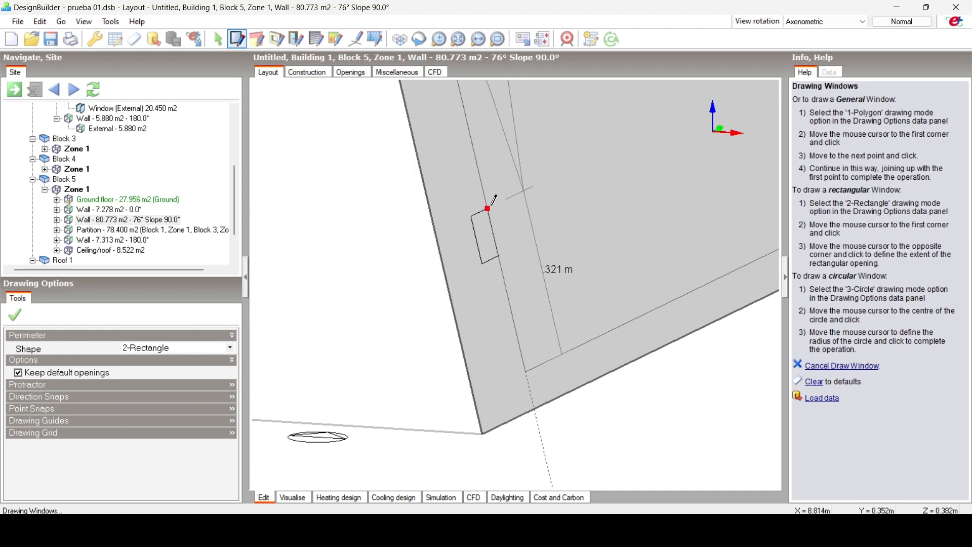
{"action": "key", "text": "Escape"}
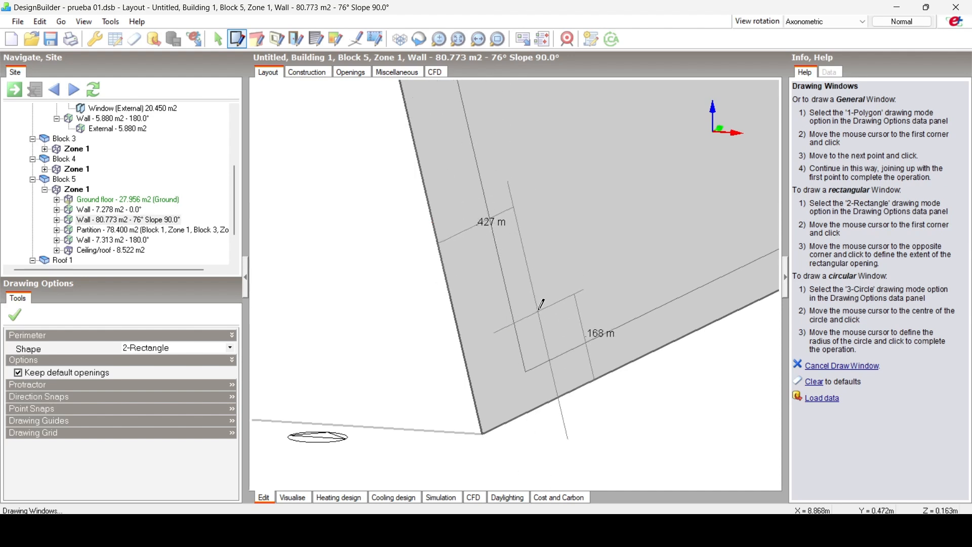
Draw a rectangular window 5.5 m wide and 5 m high near the sloping wall's lower corner, keying in 0.4 0.3 m for its start.
{"action": "type", "text": "0.4 0.3"}
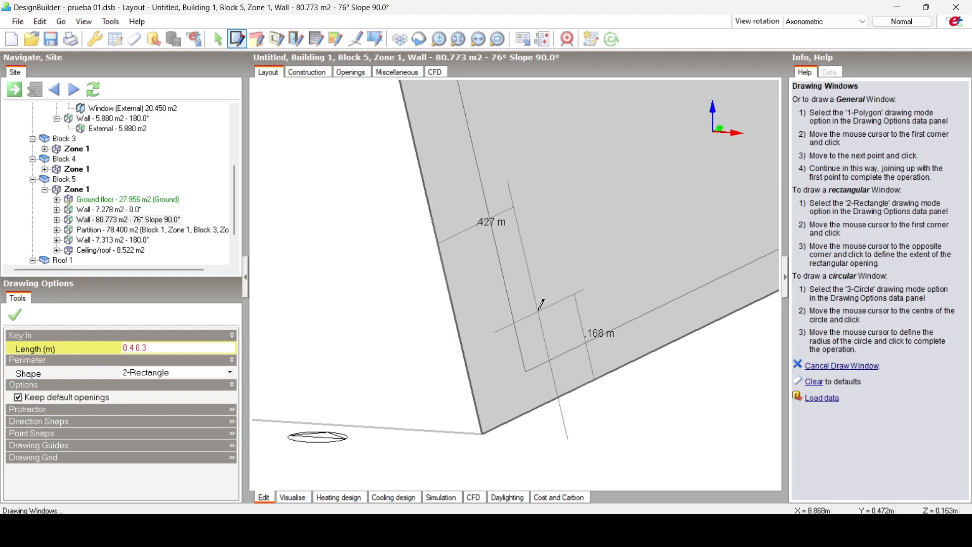
{"action": "key", "text": "Return"}
{"action": "scroll", "coordinate": [594, 235], "scroll_direction": "down", "scroll_amount": 2}
{"action": "scroll", "coordinate": [592, 238], "scroll_direction": "up", "scroll_amount": 4}
{"action": "scroll", "coordinate": [540, 249], "scroll_direction": "down", "scroll_amount": 3}
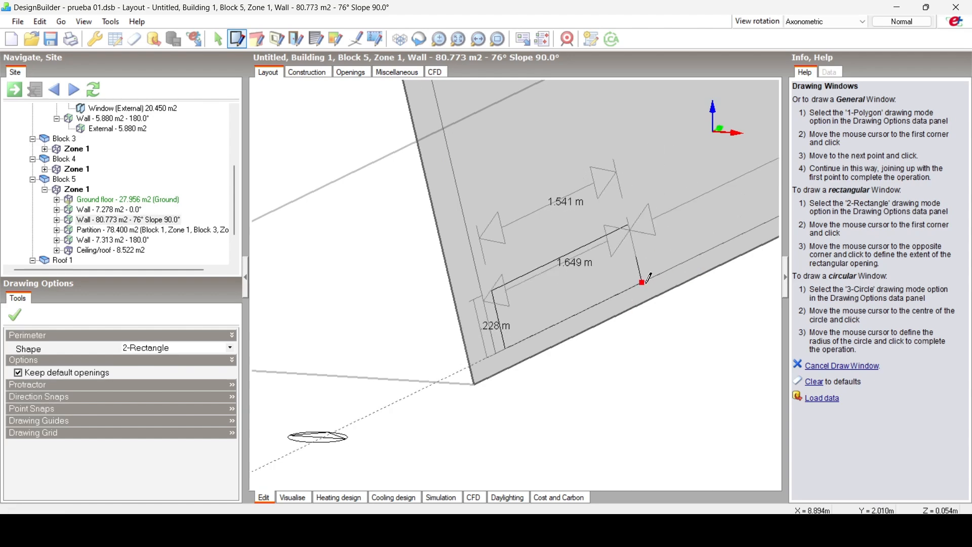
{"action": "scroll", "coordinate": [536, 381], "scroll_direction": "down", "scroll_amount": 9}
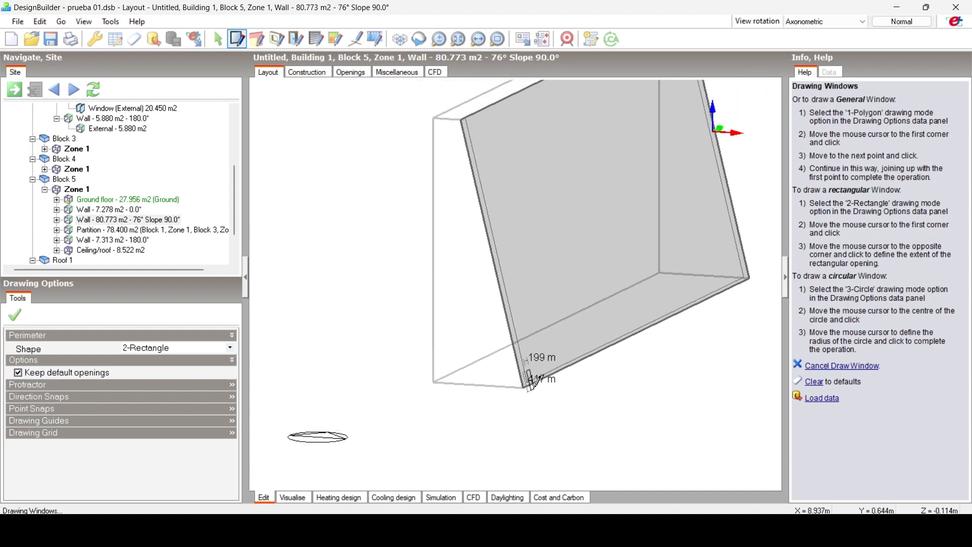
{"action": "scroll", "coordinate": [576, 131], "scroll_direction": "up", "scroll_amount": 1}
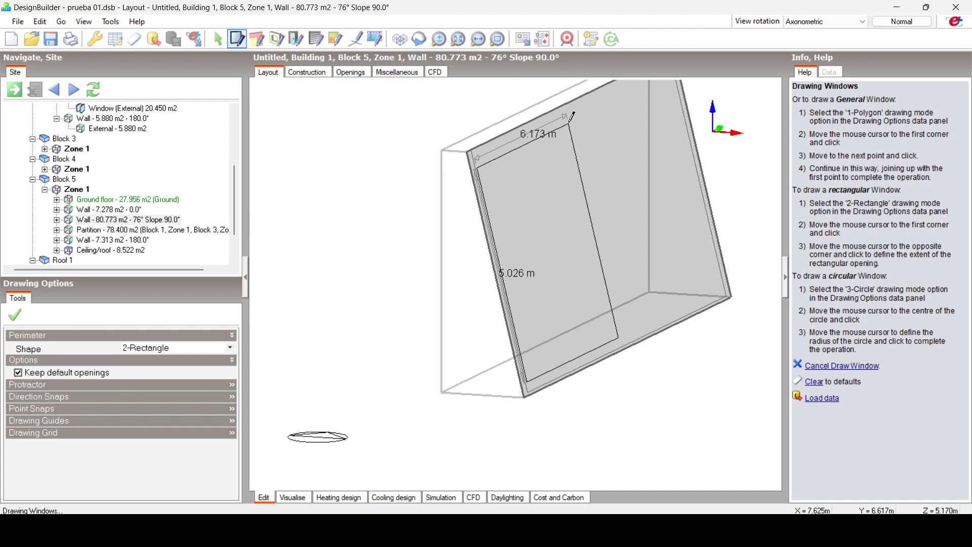
{"action": "type", "text": "5.5"}
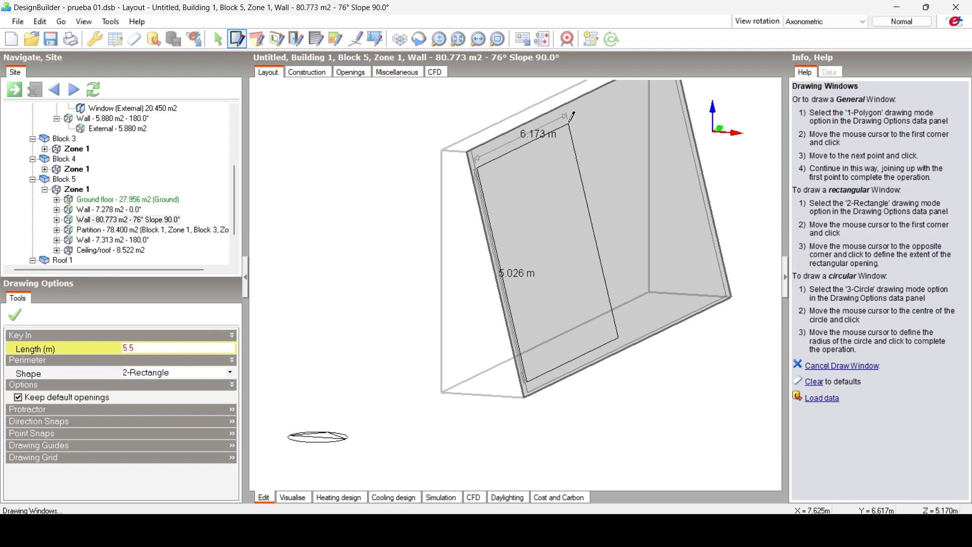
{"action": "type", "text": "5"}
{"action": "key", "text": "Return"}
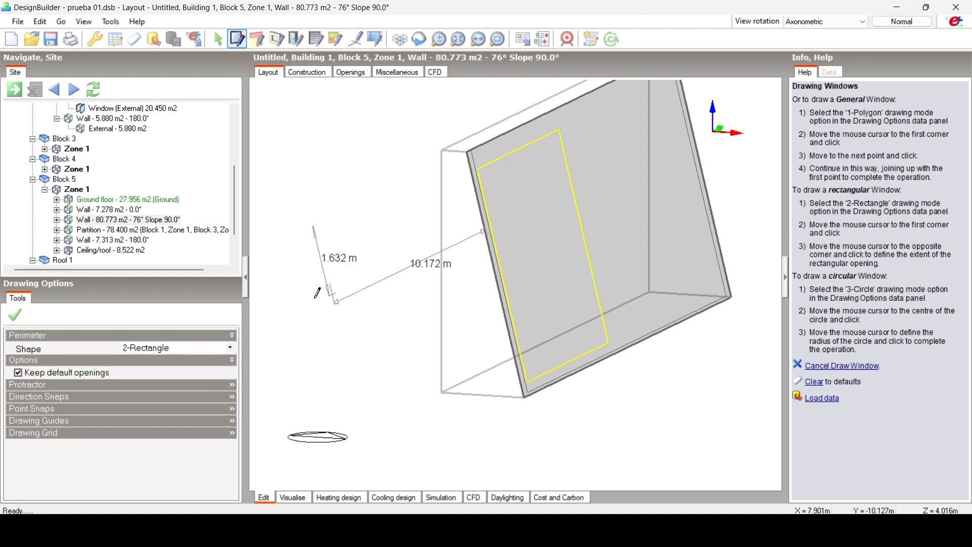
Try to start a second rectangular window along the sloping wall's lower edge, keying in a length of 2.50 m.
{"action": "scroll", "coordinate": [607, 261], "scroll_direction": "down", "scroll_amount": 1}
{"action": "scroll", "coordinate": [606, 262], "scroll_direction": "up", "scroll_amount": 2}
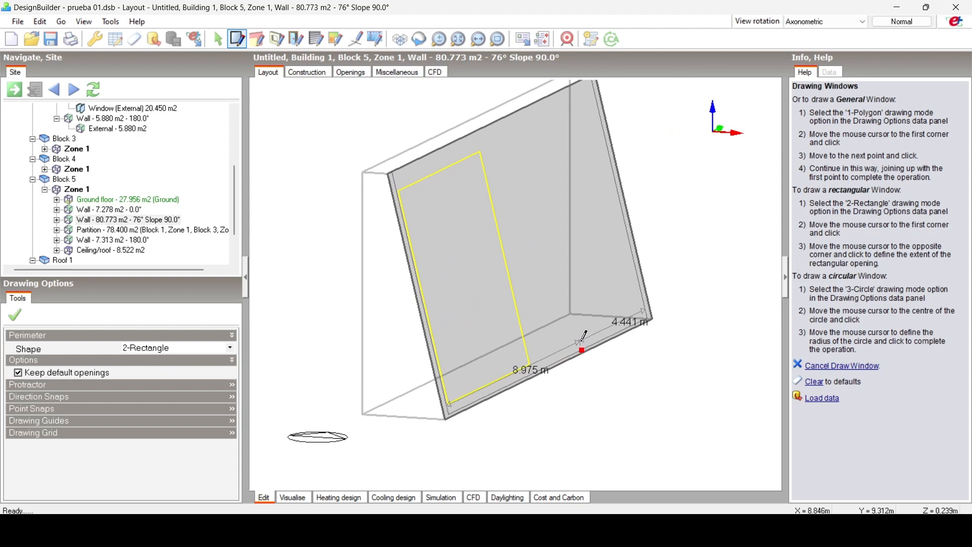
{"action": "scroll", "coordinate": [582, 338], "scroll_direction": "up", "scroll_amount": 1}
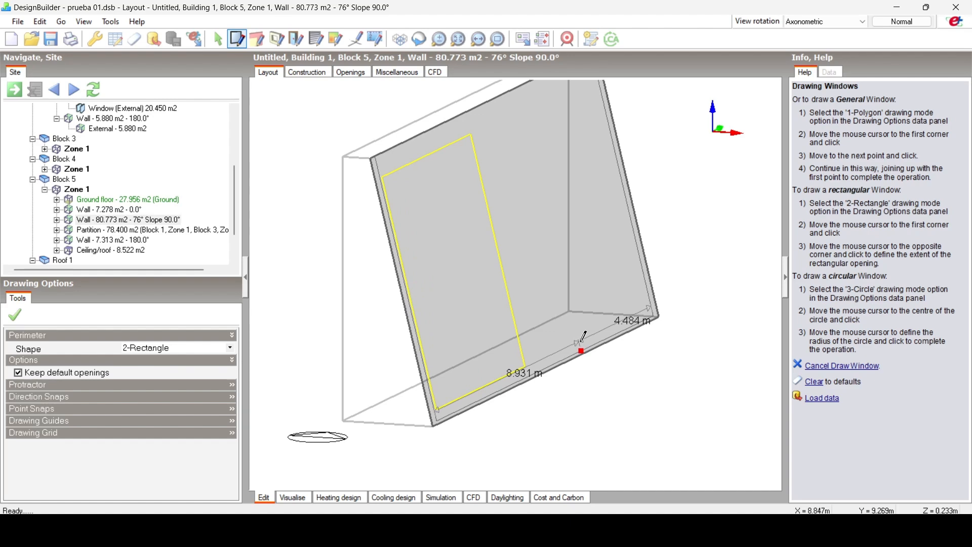
{"action": "type", "text": "2.5"}
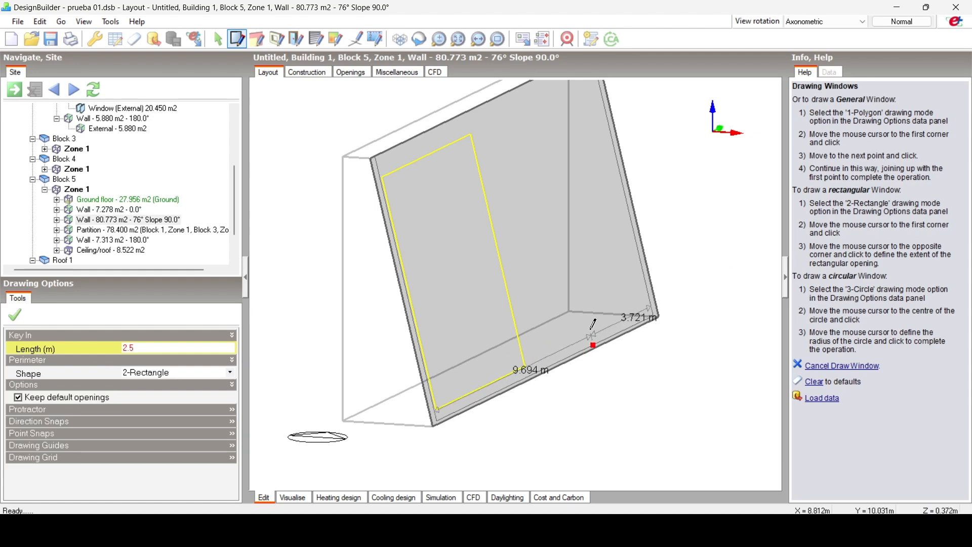
{"action": "type", "text": "0"}
{"action": "key", "text": "Return"}
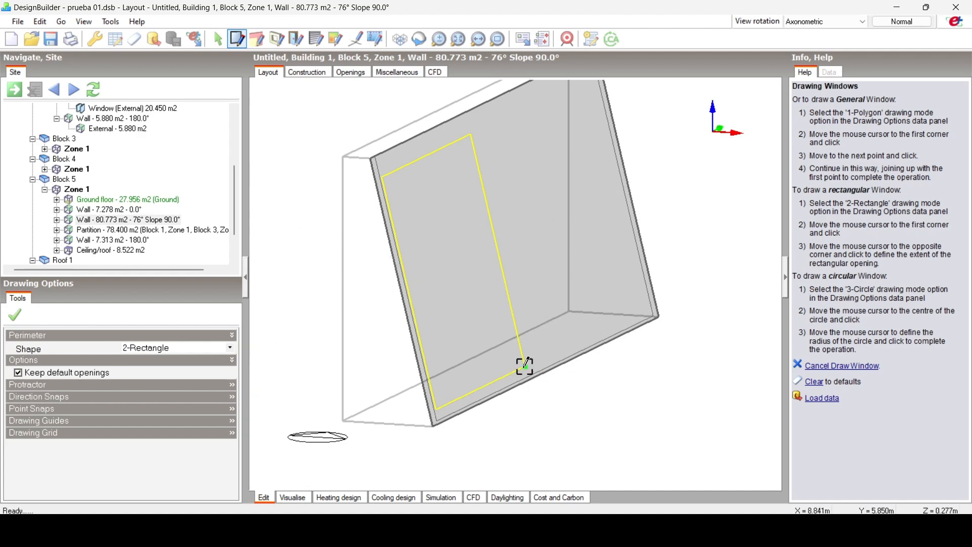
Draw a second rectangular window, 5 m by 5 m, starting 2.50 m from the first window's lower corner in line with its base.
{"action": "scroll", "coordinate": [551, 354], "scroll_direction": "up", "scroll_amount": 2}
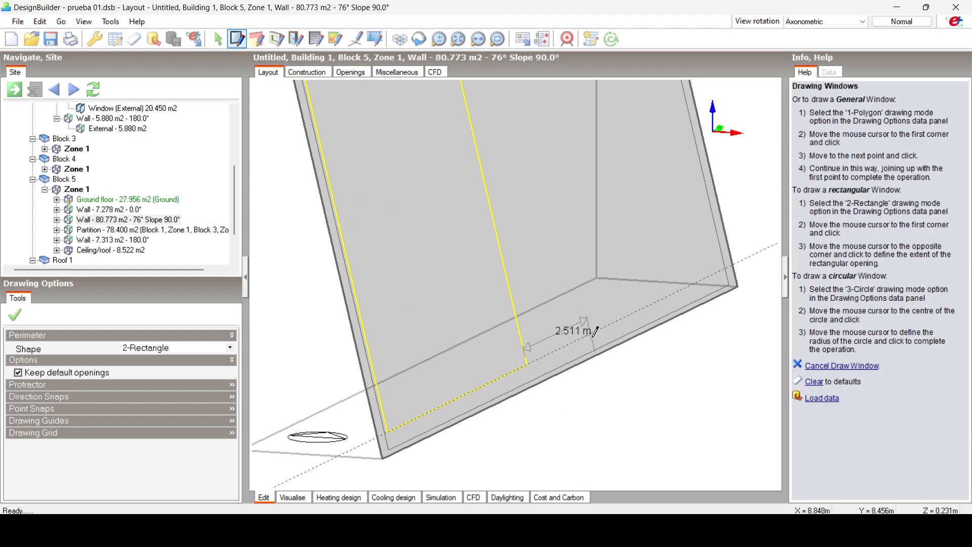
{"action": "type", "text": "2.50"}
{"action": "key", "text": "Return"}
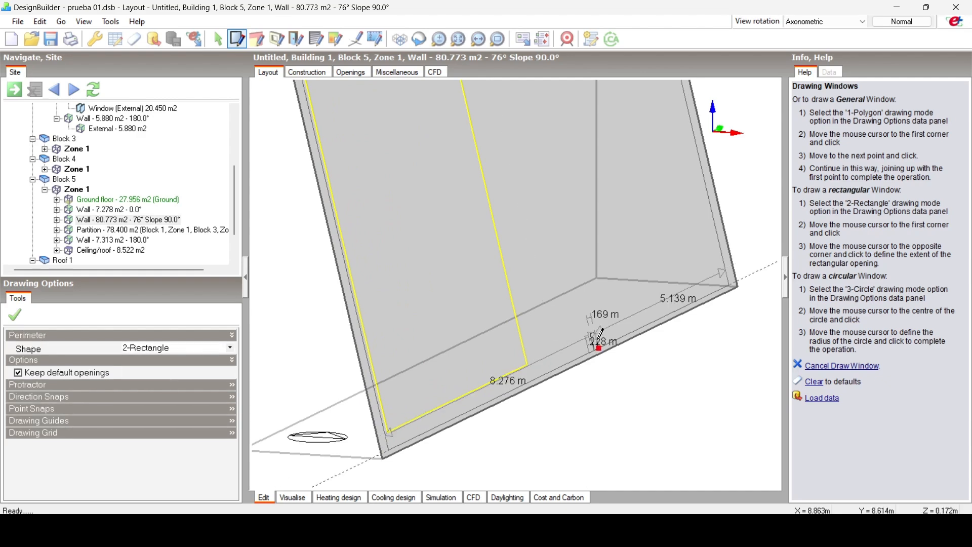
{"action": "scroll", "coordinate": [466, 405], "scroll_direction": "down", "scroll_amount": 4}
{"action": "scroll", "coordinate": [464, 400], "scroll_direction": "down", "scroll_amount": 1}
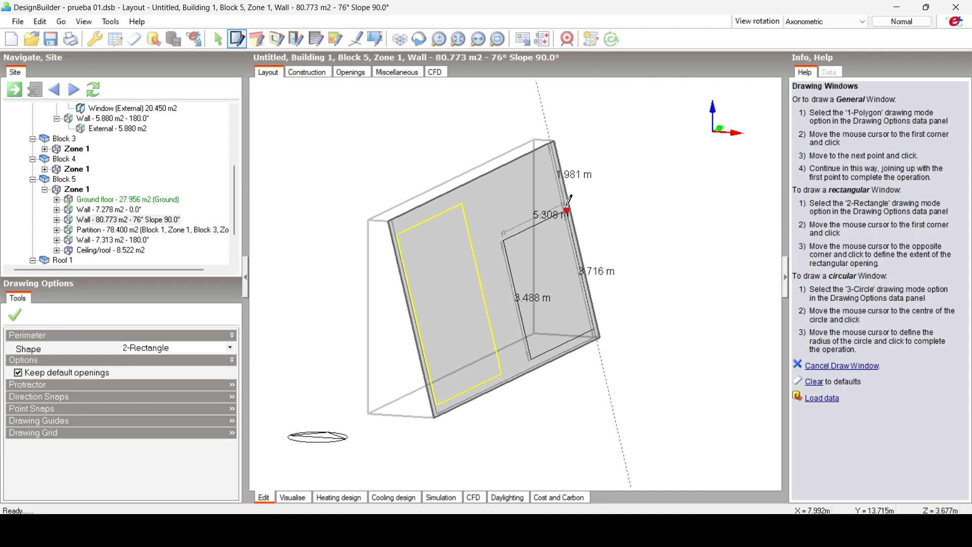
{"action": "scroll", "coordinate": [570, 162], "scroll_direction": "up", "scroll_amount": 1}
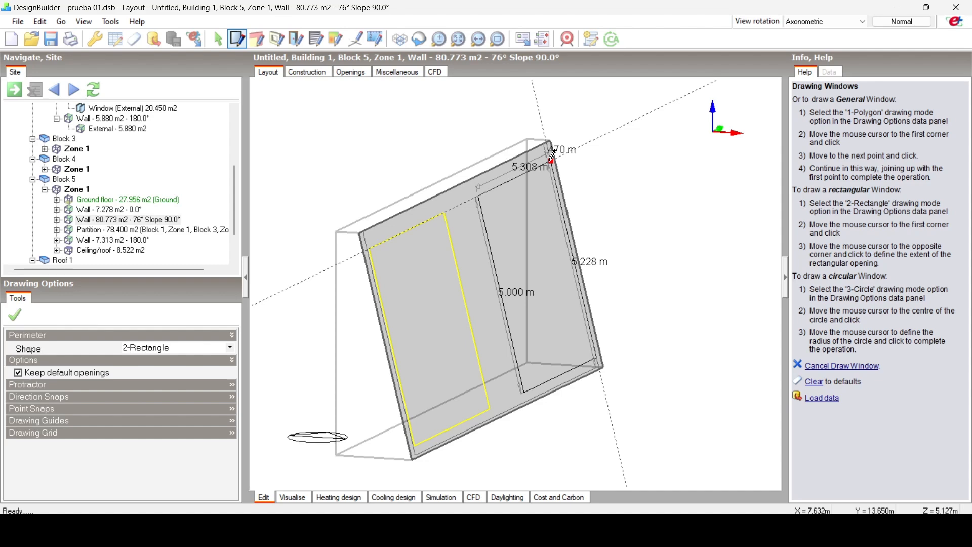
{"action": "type", "text": "5"}
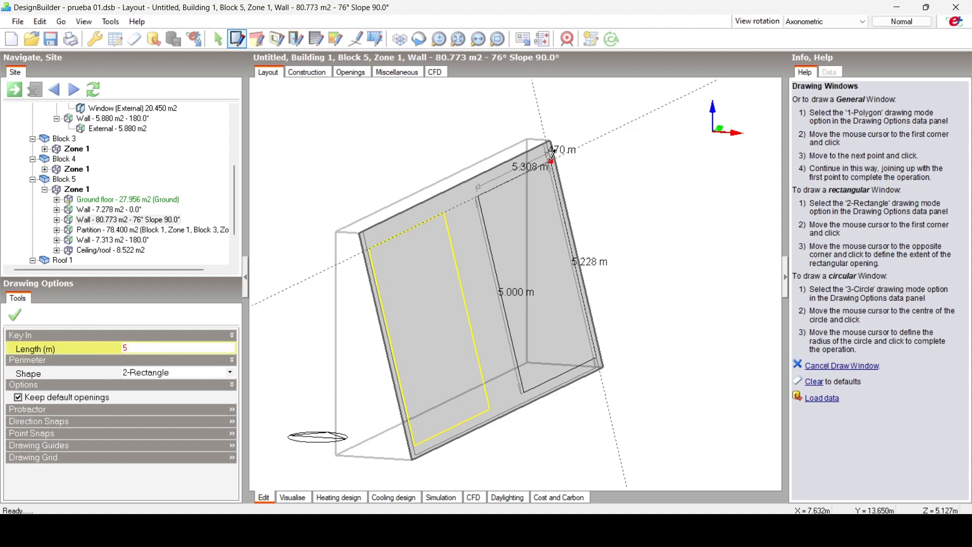
{"action": "type", "text": ".5"}
{"action": "key", "text": "Return"}
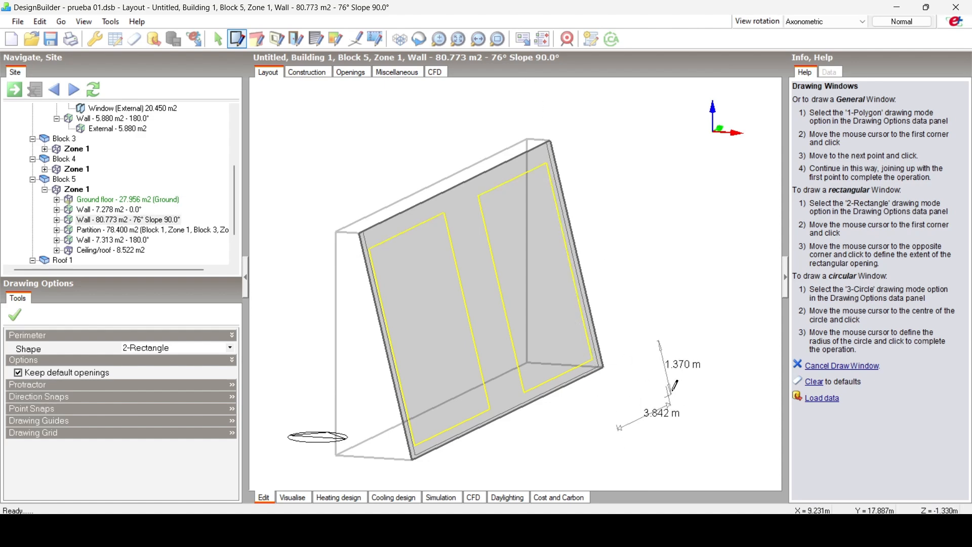
{"action": "key", "text": "Escape"}
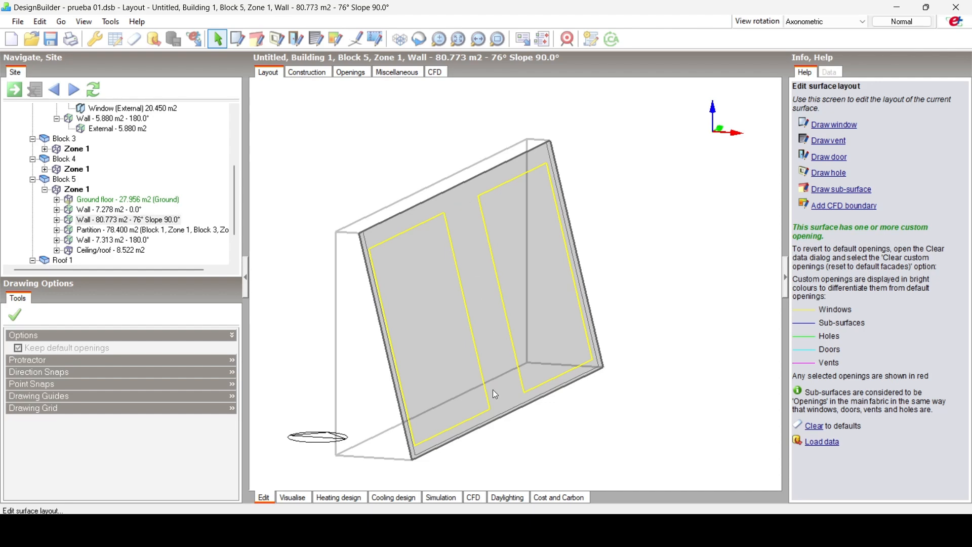
Inspect the two windows on the sloping wall and return to the site level to view the whole building.
{"action": "scroll", "coordinate": [531, 300], "scroll_direction": "down", "scroll_amount": 4}
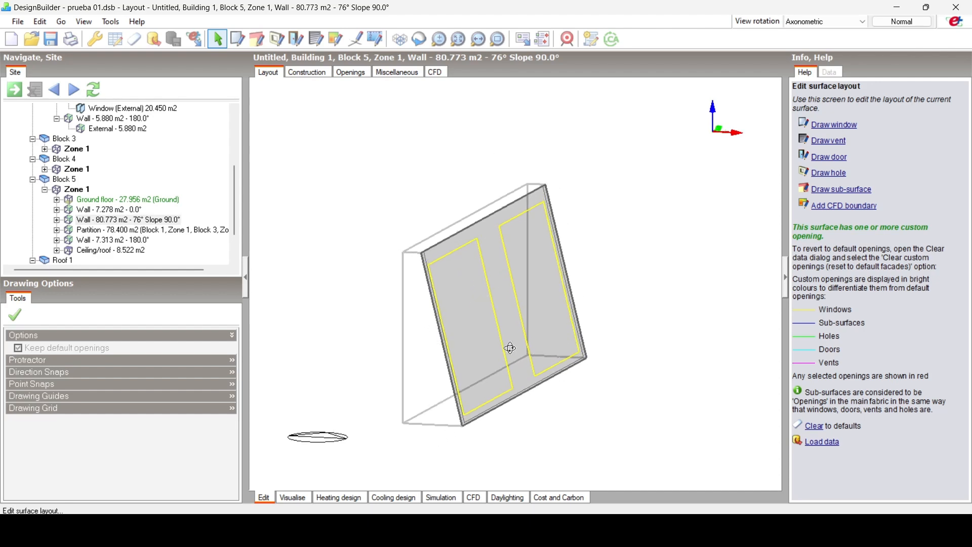
{"action": "left_click", "coordinate": [522, 326]}
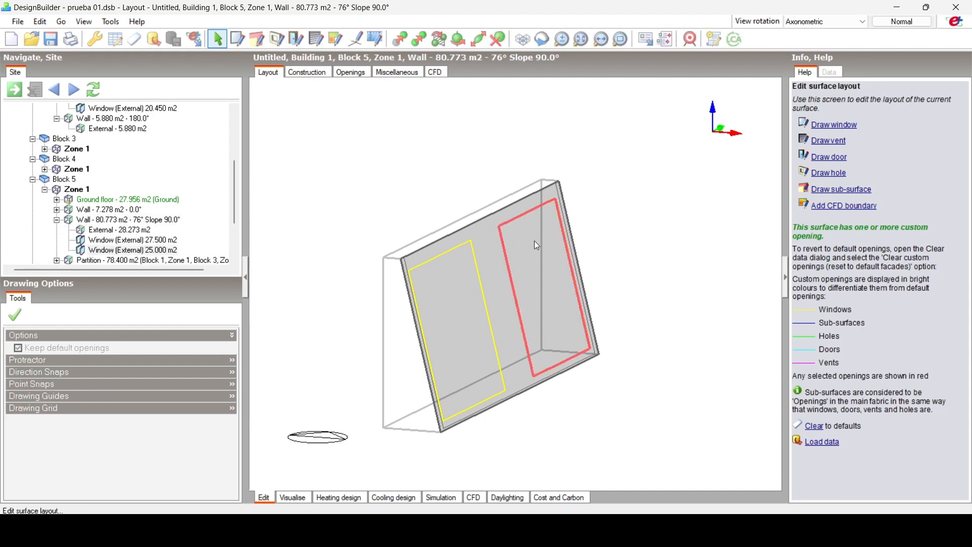
{"action": "left_click", "coordinate": [493, 391]}
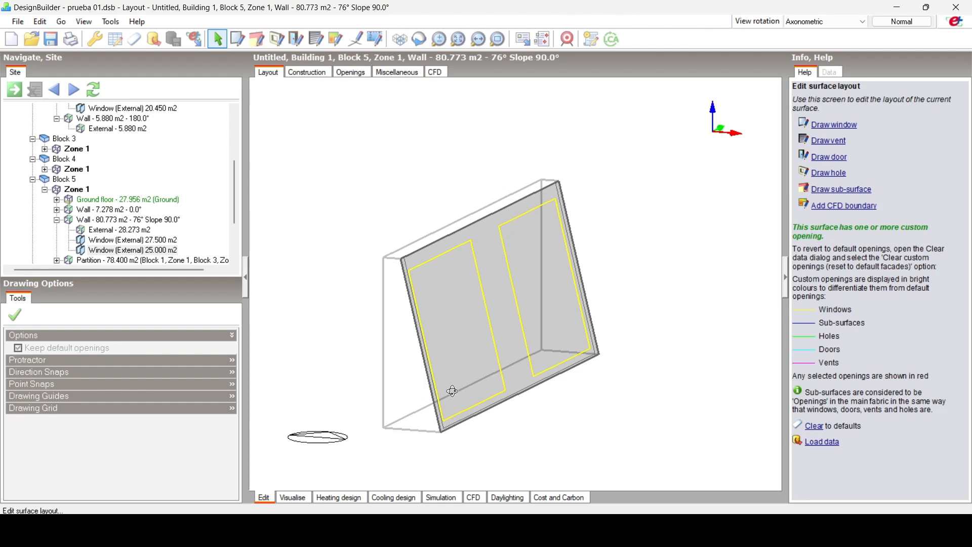
{"action": "middle_click_drag", "start_coordinate": [451, 391], "coordinate": [468, 394]}
{"action": "scroll", "coordinate": [56, 123], "scroll_direction": "up", "scroll_amount": 4}
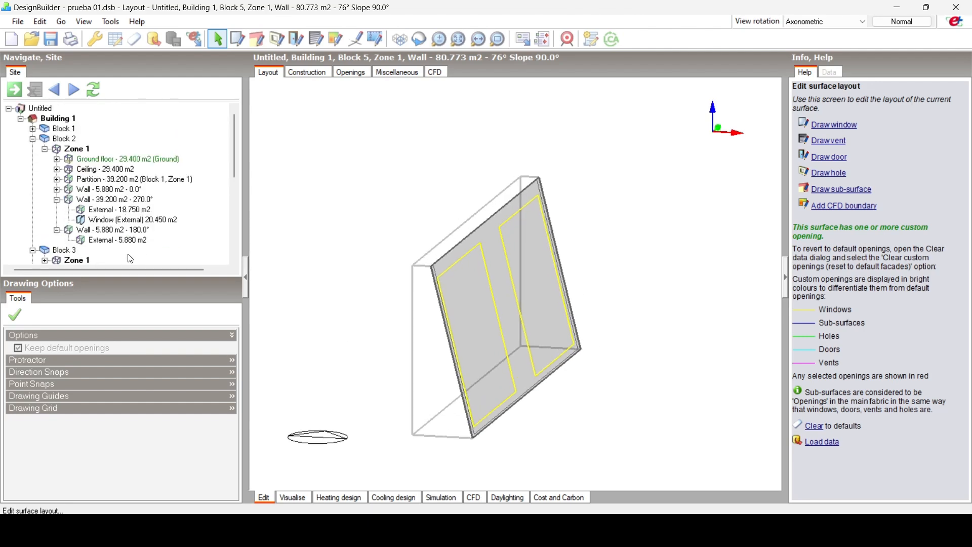
{"action": "left_click", "coordinate": [51, 111]}
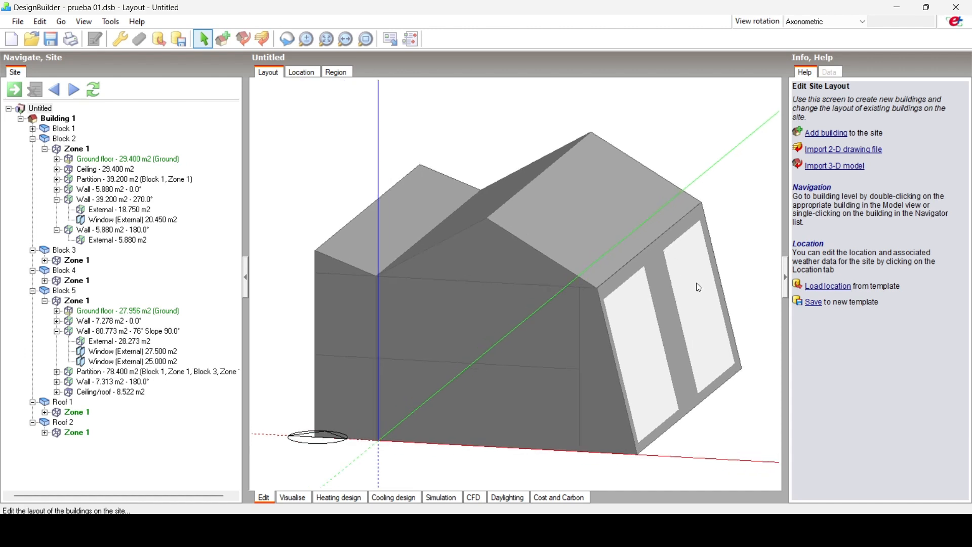
Delete the two upper-storey blocks, the large one above Block 1 and the narrow one above Block 2.
{"action": "middle_click_drag", "start_coordinate": [699, 287], "coordinate": [552, 299]}
{"action": "middle_click_drag", "start_coordinate": [651, 338], "coordinate": [592, 315]}
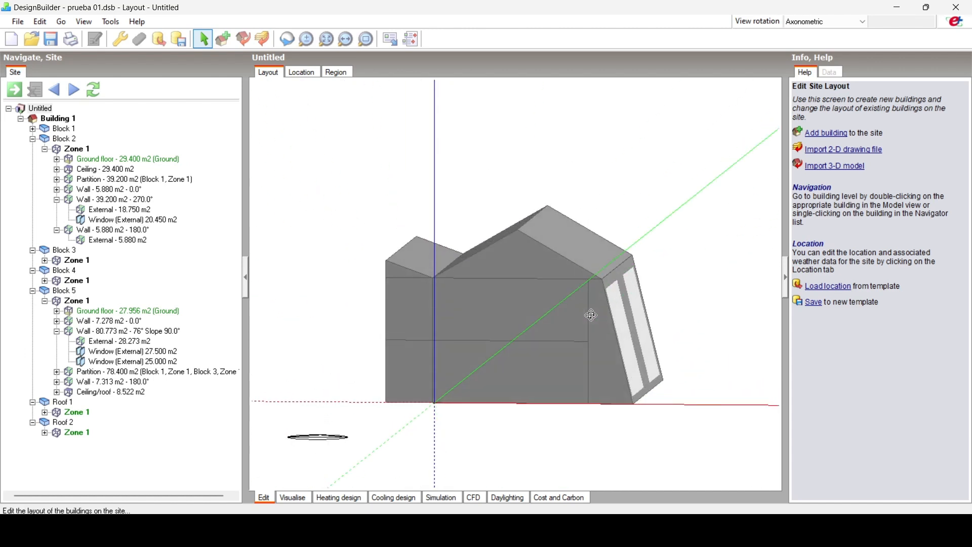
{"action": "left_click", "coordinate": [537, 357]}
{"action": "scroll", "coordinate": [491, 375], "scroll_direction": "down", "scroll_amount": 1}
{"action": "left_click", "coordinate": [49, 128]}
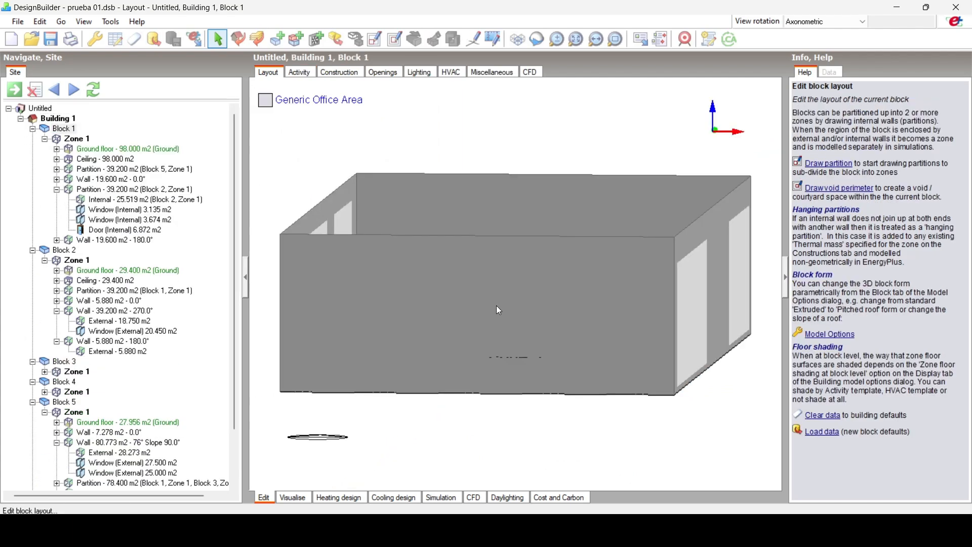
{"action": "left_click", "coordinate": [53, 120]}
{"action": "left_click", "coordinate": [481, 317]}
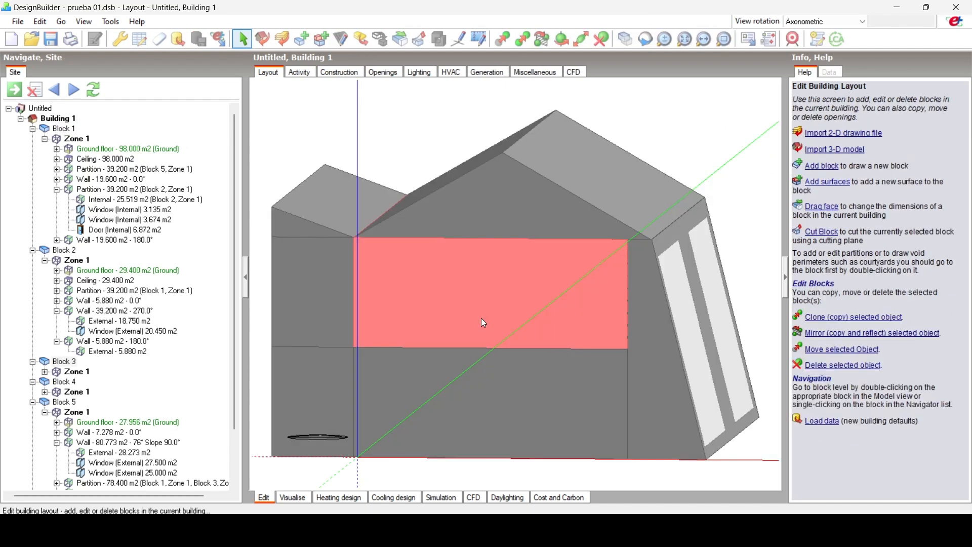
{"action": "key", "text": "Delete"}
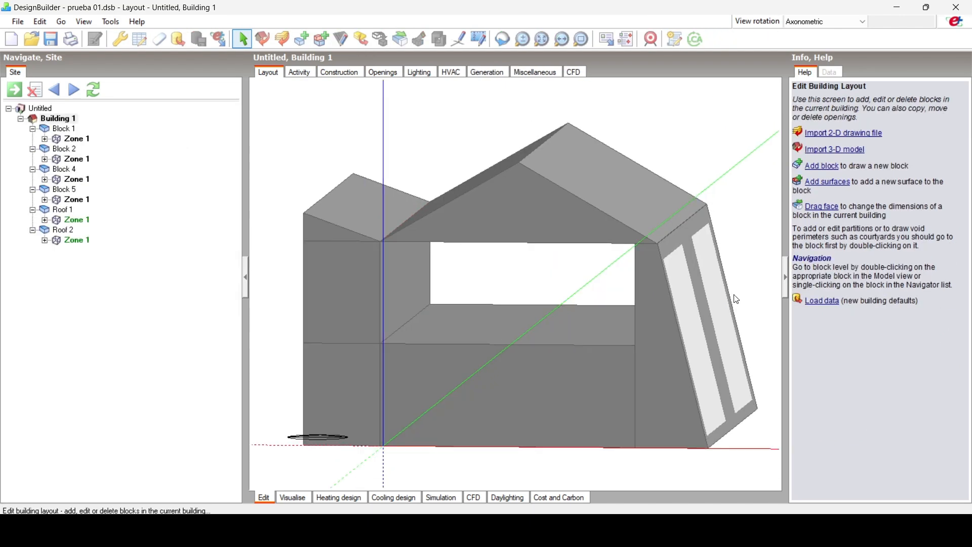
{"action": "left_click", "coordinate": [316, 301]}
{"action": "key", "text": "Delete"}
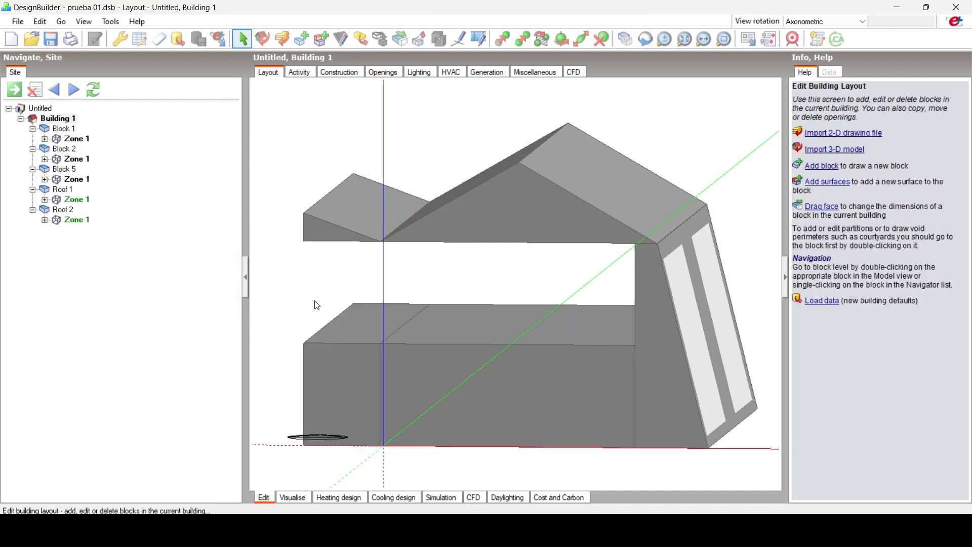
Clone the large ground-floor block with its openings directly on top of itself, using its lower front corner as reference.
{"action": "left_click", "coordinate": [420, 343]}
{"action": "scroll", "coordinate": [419, 343], "scroll_direction": "down", "scroll_amount": 2}
{"action": "middle_click_drag", "start_coordinate": [338, 352], "coordinate": [409, 355]}
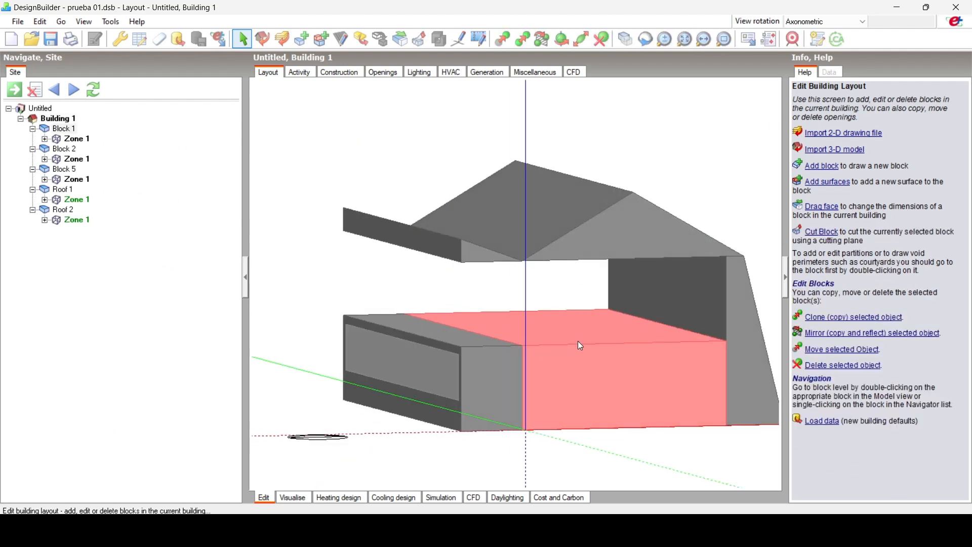
{"action": "left_click", "coordinate": [523, 39]}
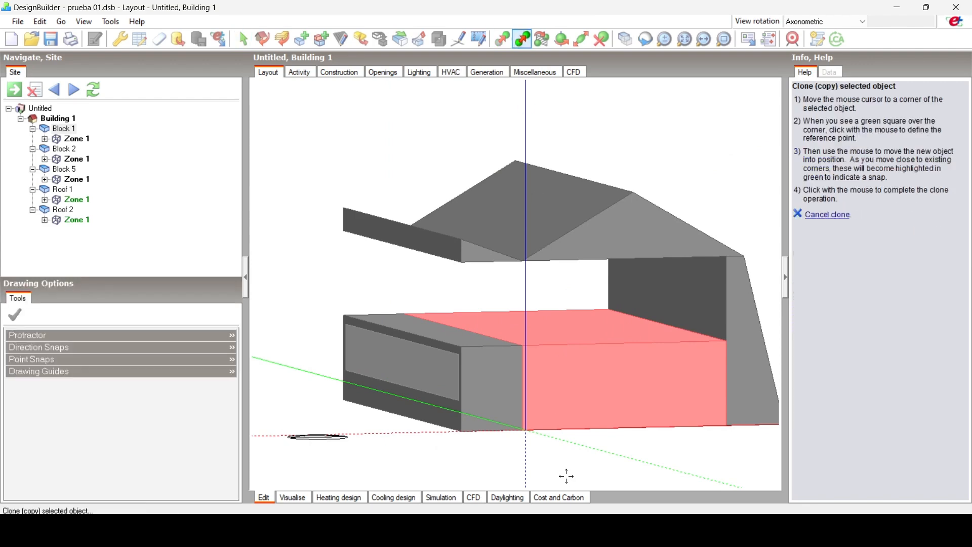
{"action": "scroll", "coordinate": [525, 431], "scroll_direction": "up", "scroll_amount": 2}
{"action": "scroll", "coordinate": [525, 430], "scroll_direction": "up", "scroll_amount": 2}
{"action": "left_click", "coordinate": [519, 431]}
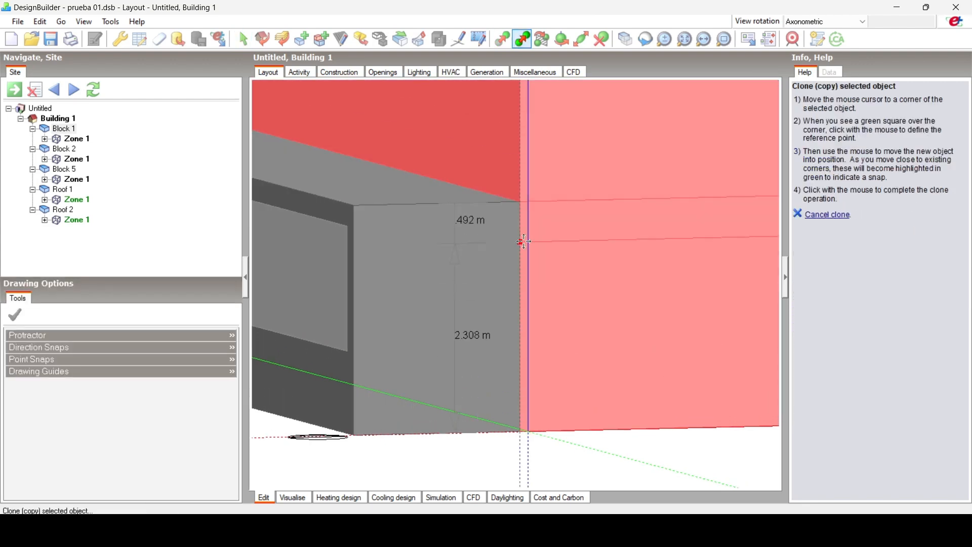
{"action": "left_click", "coordinate": [525, 197]}
{"action": "scroll", "coordinate": [522, 314], "scroll_direction": "down", "scroll_amount": 4}
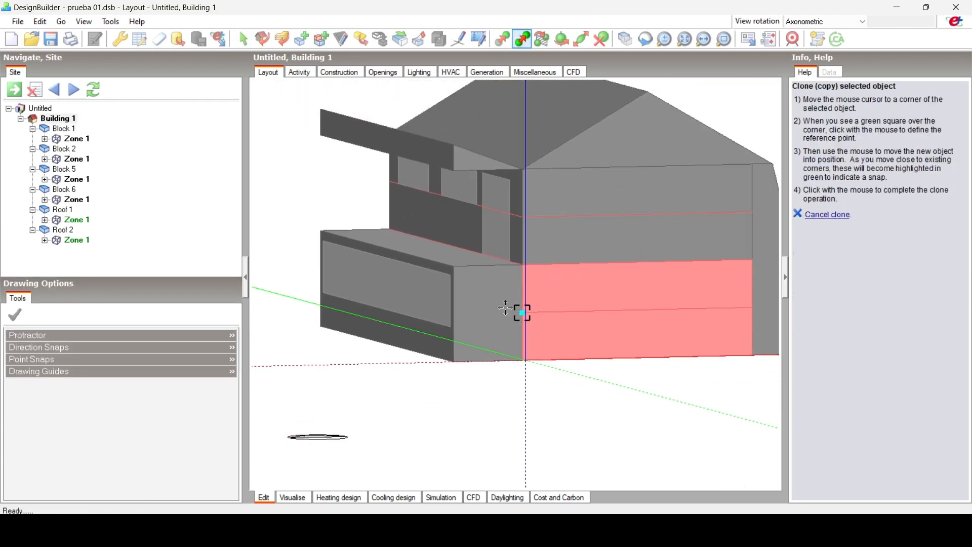
{"action": "key", "text": "F1"}
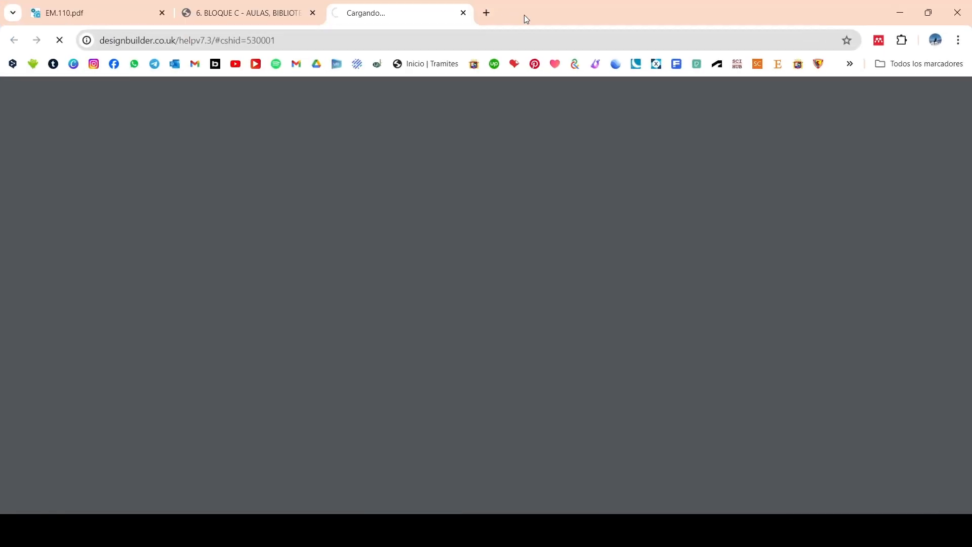
{"action": "left_click", "coordinate": [907, 12]}
{"action": "key", "text": "Escape"}
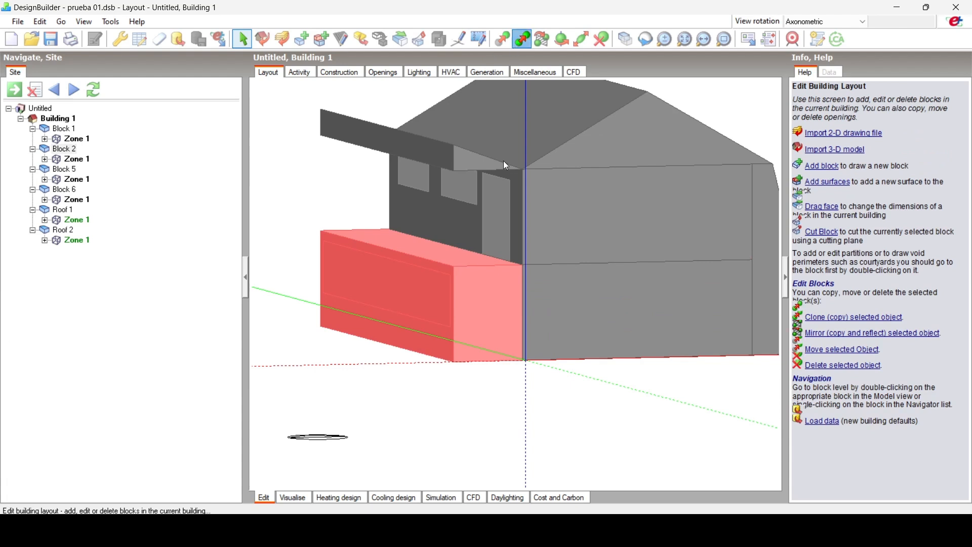
Clone the narrow ground-floor block with its wide window directly on top of itself, from lower to upper corner.
{"action": "left_click", "coordinate": [519, 42]}
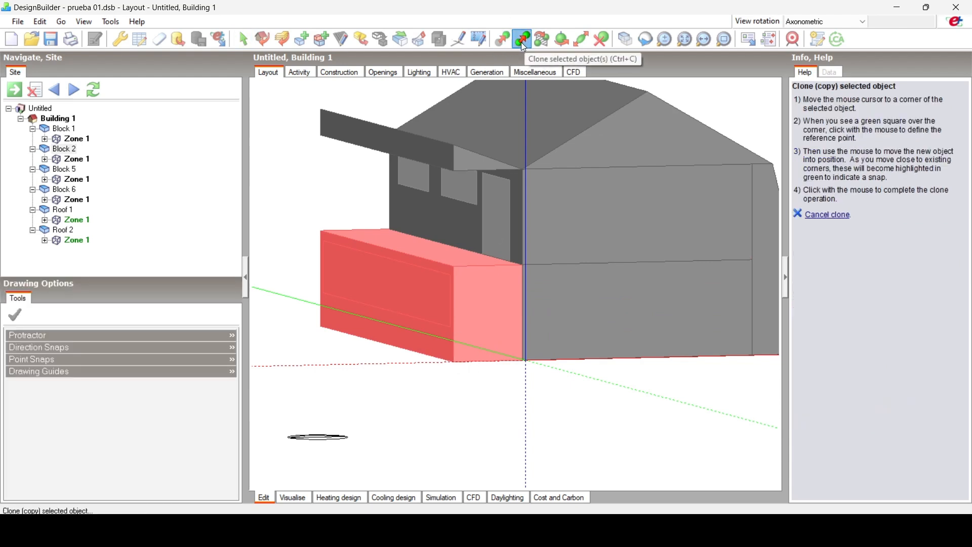
{"action": "left_click", "coordinate": [454, 362]}
{"action": "left_click", "coordinate": [454, 268]}
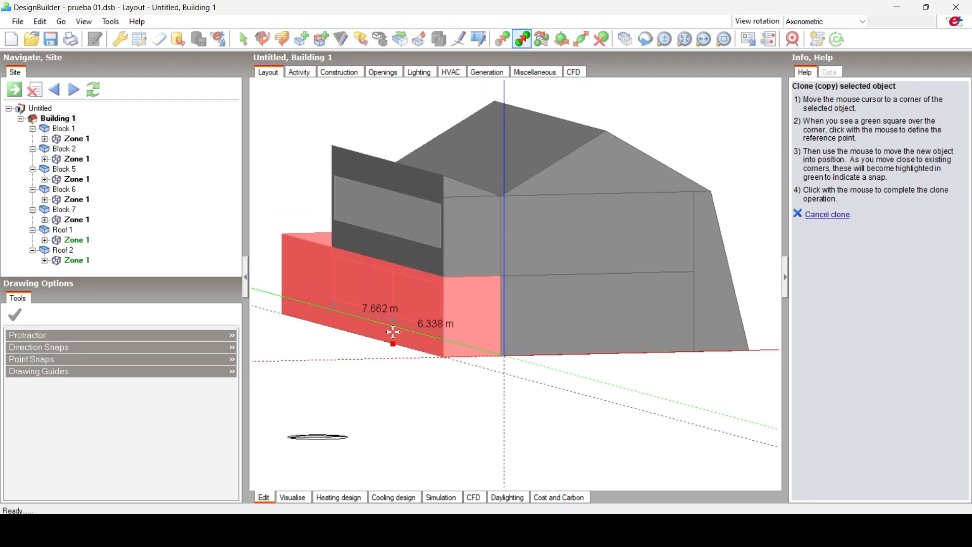
{"action": "key", "text": "Escape"}
Inspect the openings in the large upper-storey block and view the whole building at site level.
{"action": "double_click", "coordinate": [545, 270]}
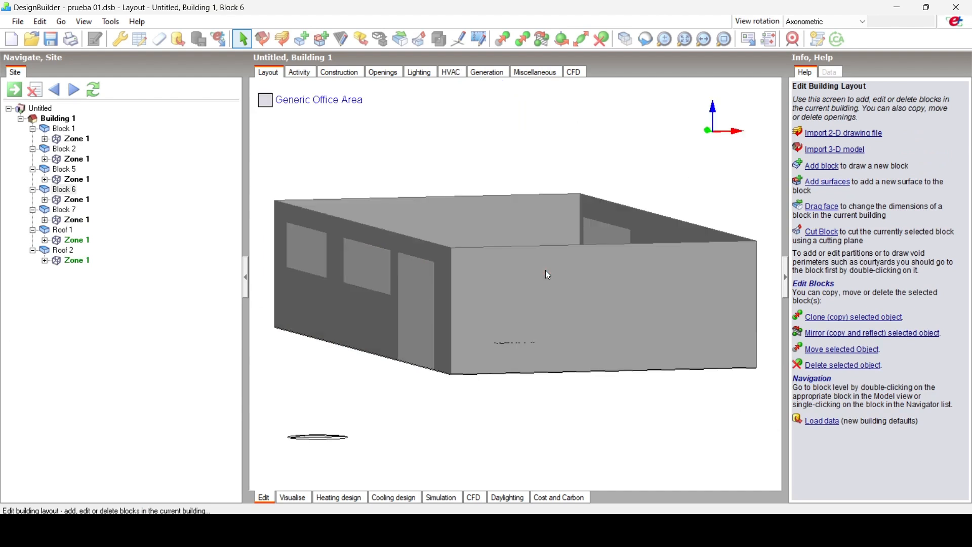
{"action": "left_click", "coordinate": [60, 121]}
{"action": "left_click", "coordinate": [43, 111]}
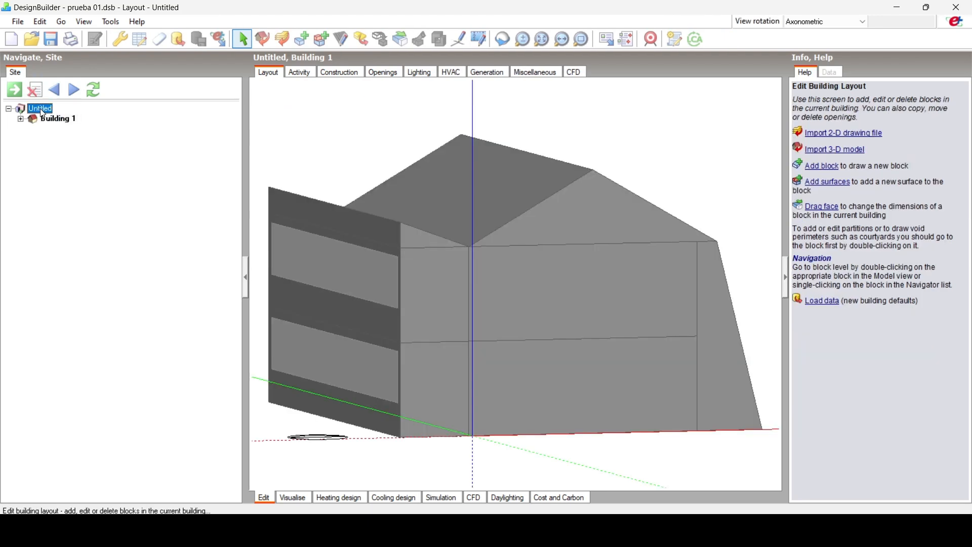
{"action": "middle_click_drag", "start_coordinate": [630, 180], "coordinate": [545, 269]}
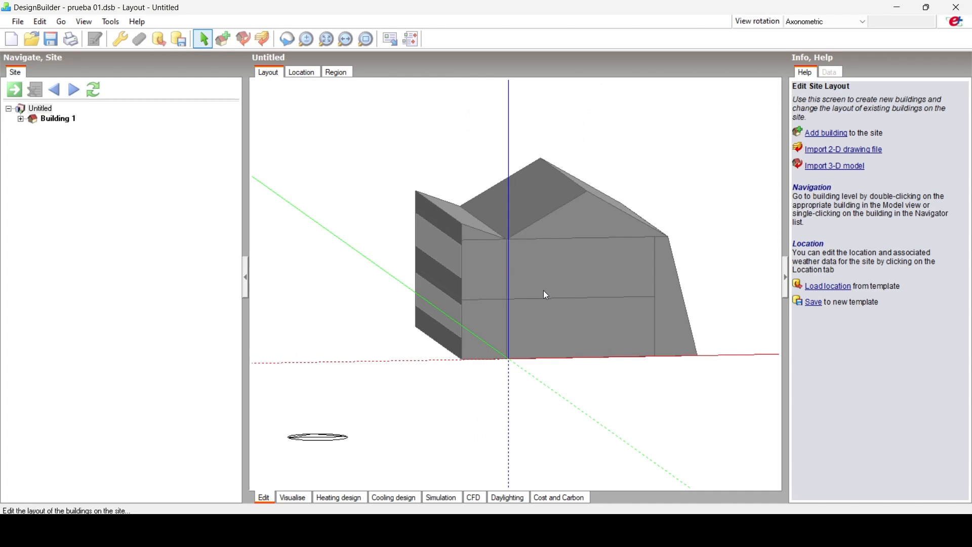
{"action": "left_click", "coordinate": [545, 293]}
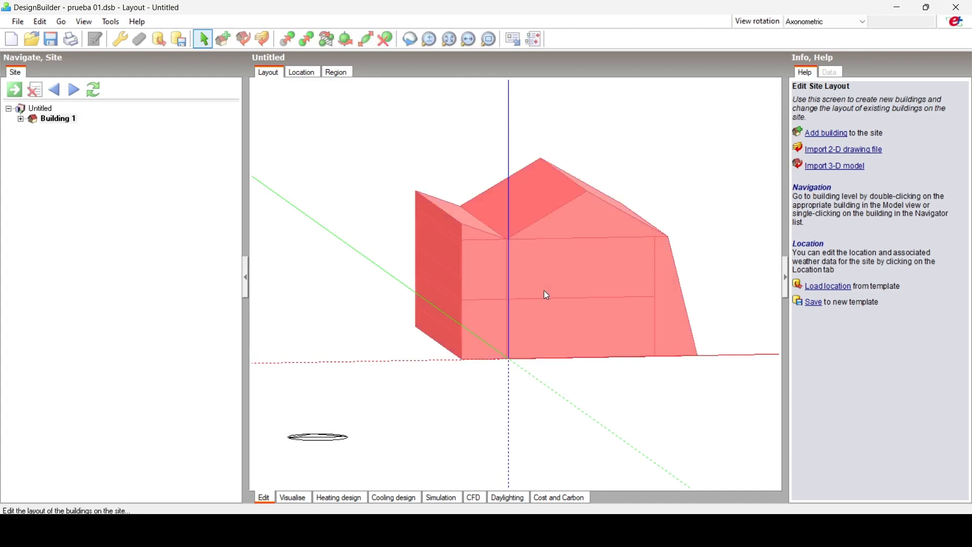
Open the partition of Block 1's Zone 1 that adjoins Block 2 at surface level.
{"action": "left_click", "coordinate": [20, 120]}
{"action": "left_click", "coordinate": [58, 129]}
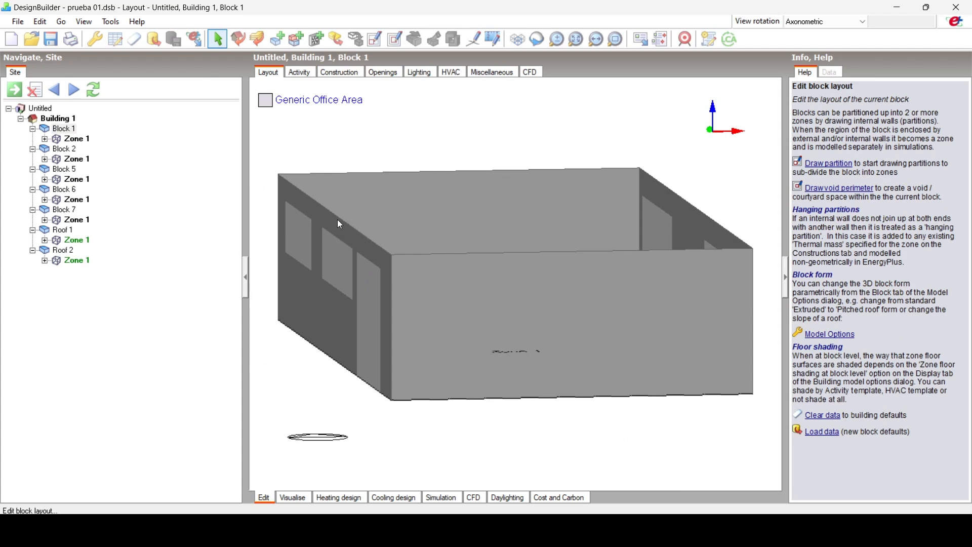
{"action": "left_click", "coordinate": [44, 139]}
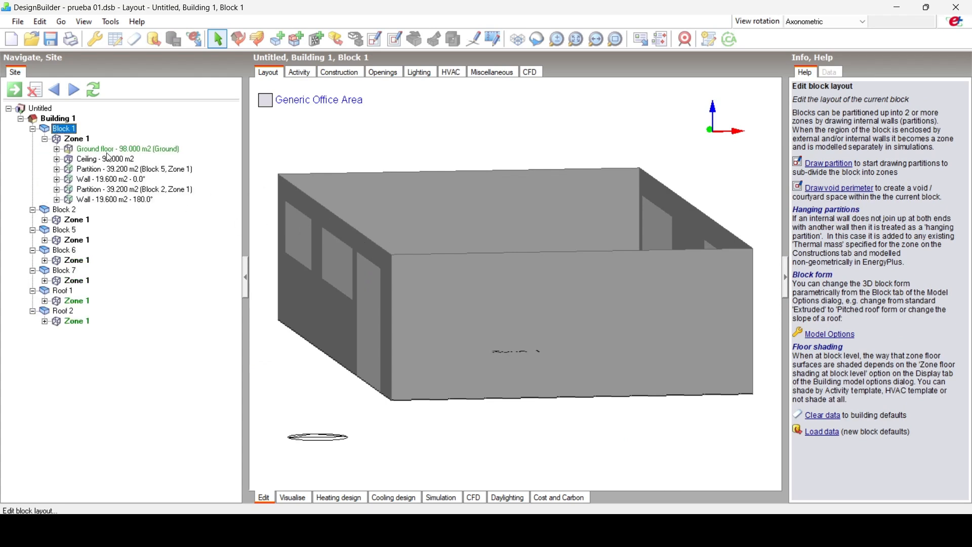
{"action": "left_click", "coordinate": [98, 180]}
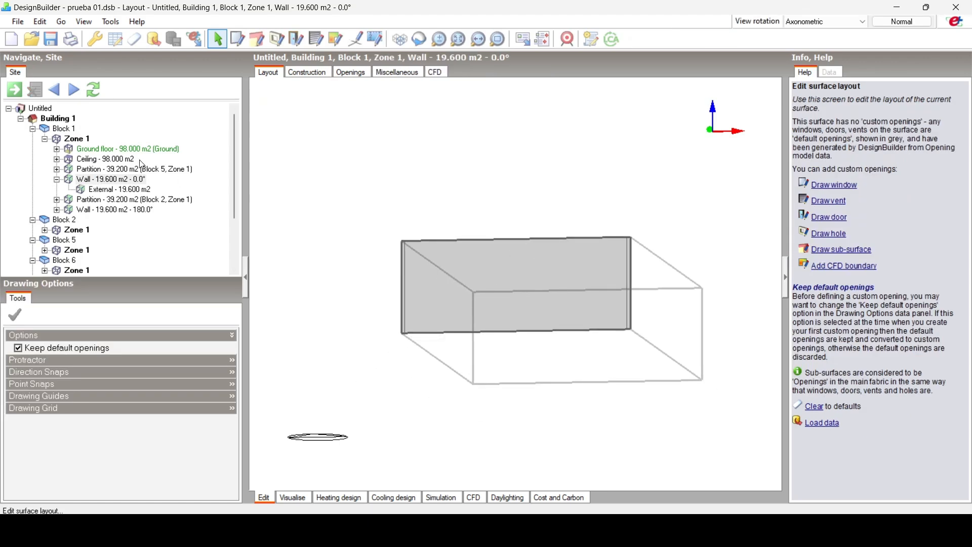
{"action": "left_click", "coordinate": [56, 200]}
{"action": "left_click", "coordinate": [93, 201]}
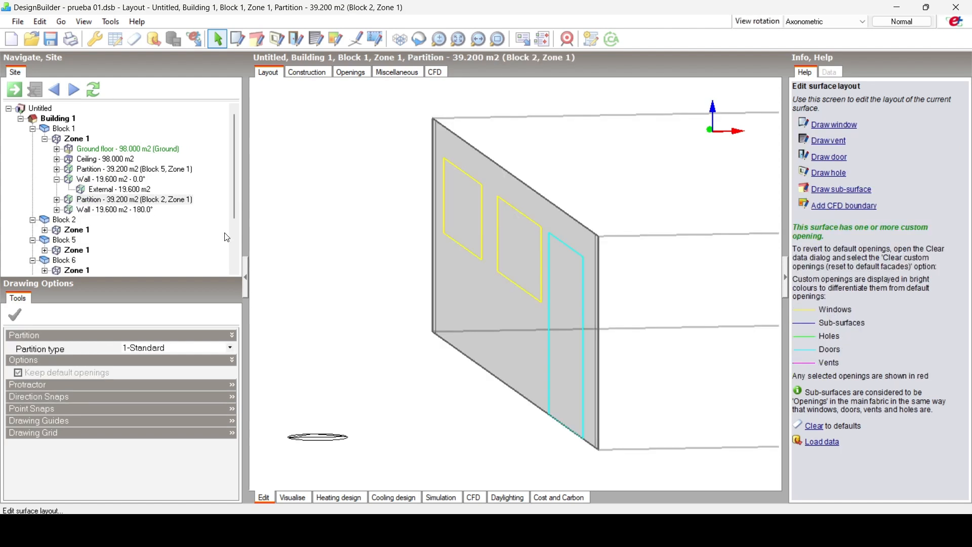
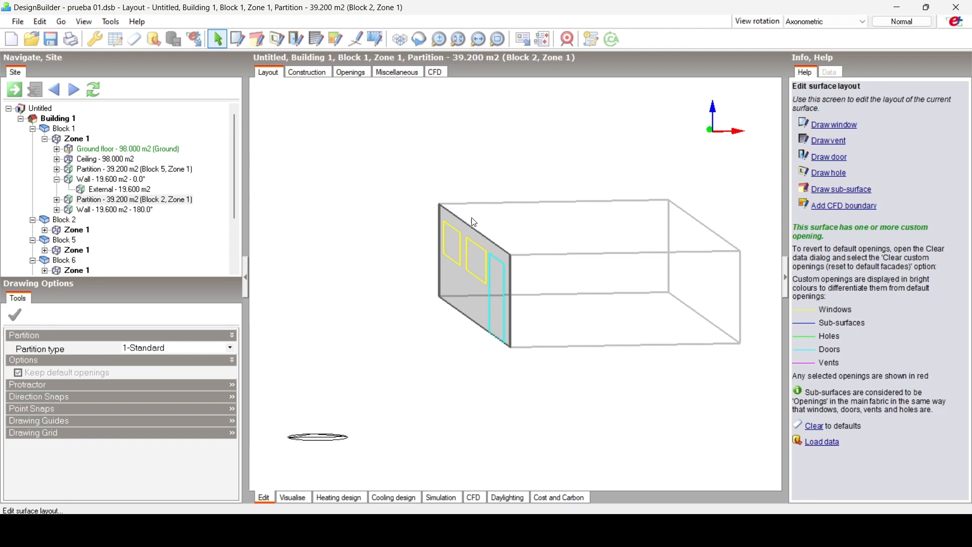
Set the internal partition construction of Block 1's partition adjoining Block 2 to 500mm dense concrete.
{"action": "left_click", "coordinate": [312, 73]}
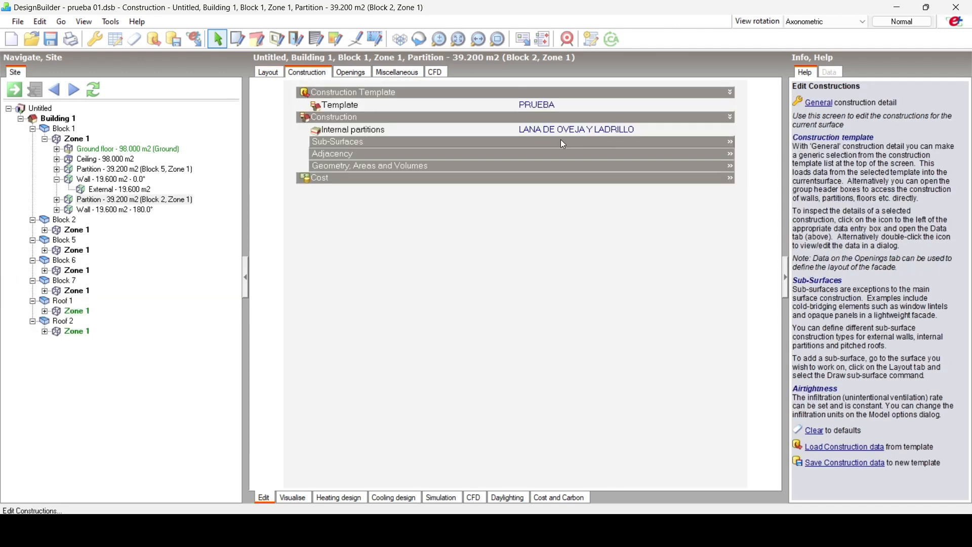
{"action": "left_click", "coordinate": [729, 131]}
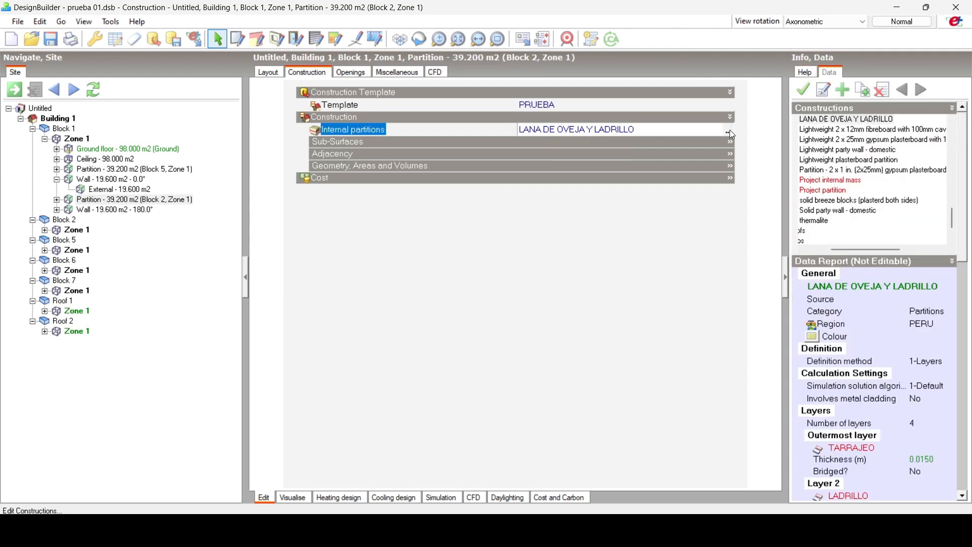
{"action": "left_click", "coordinate": [730, 130]}
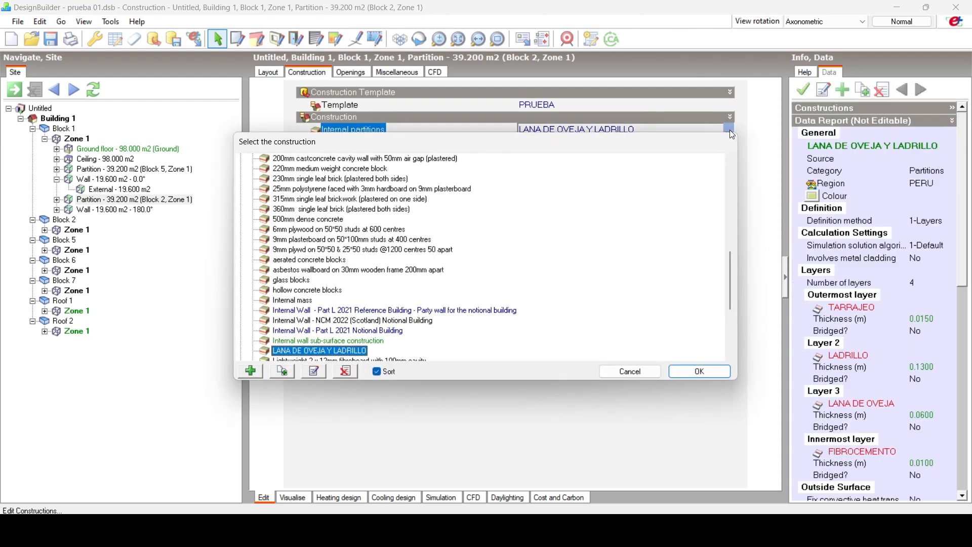
{"action": "left_click", "coordinate": [319, 221]}
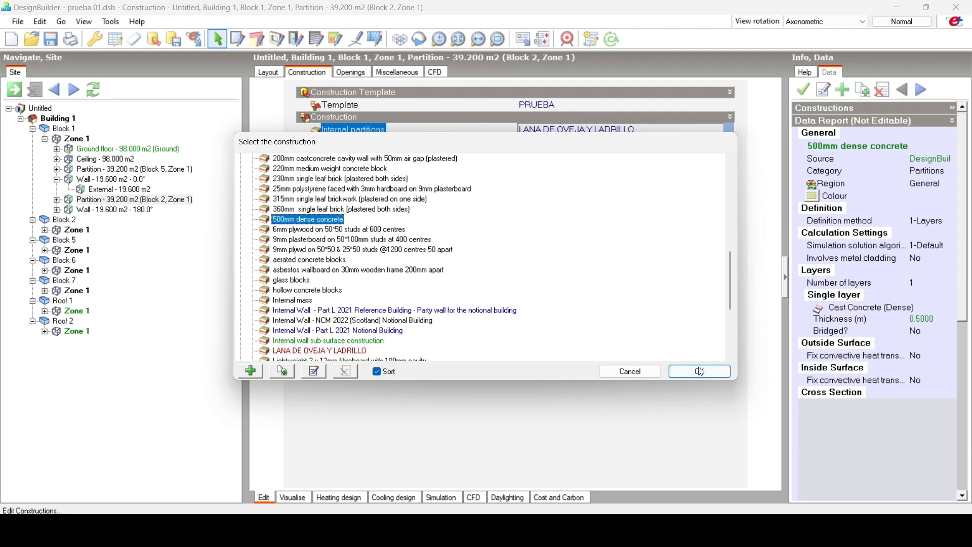
{"action": "left_click", "coordinate": [699, 371]}
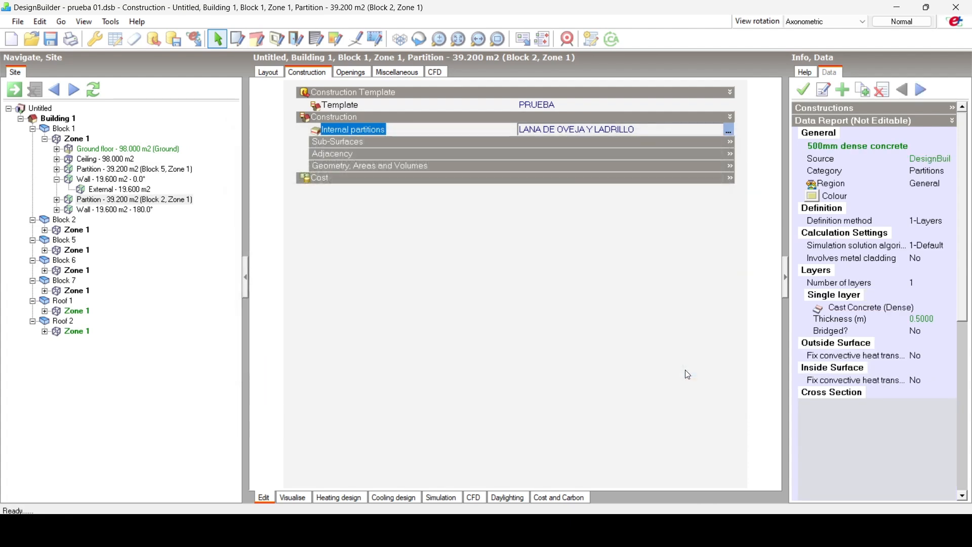
Review the layout of Block 1's Zone 1 with its openings and return to the building level to view the model.
{"action": "left_click", "coordinate": [69, 122]}
{"action": "left_click", "coordinate": [72, 138]}
{"action": "left_click", "coordinate": [270, 74]}
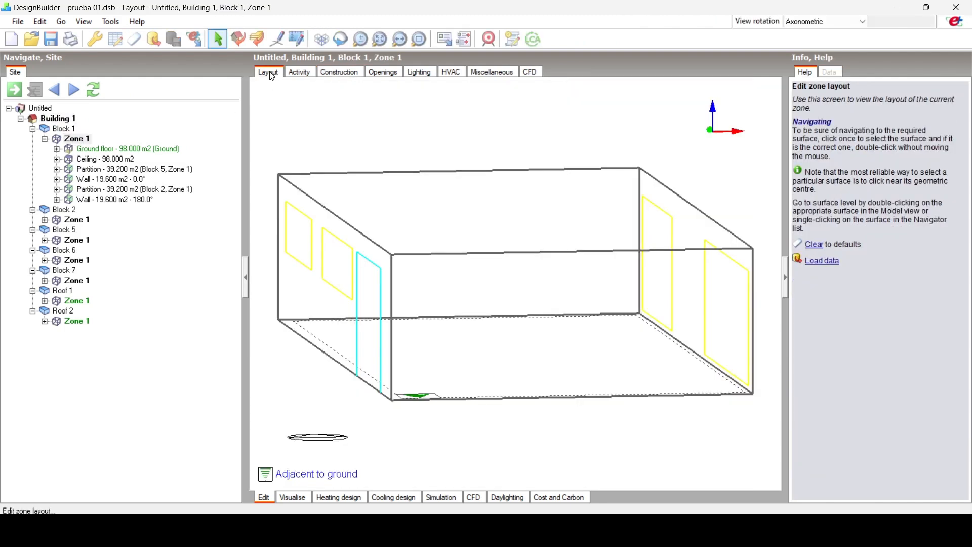
{"action": "left_click", "coordinate": [371, 240]}
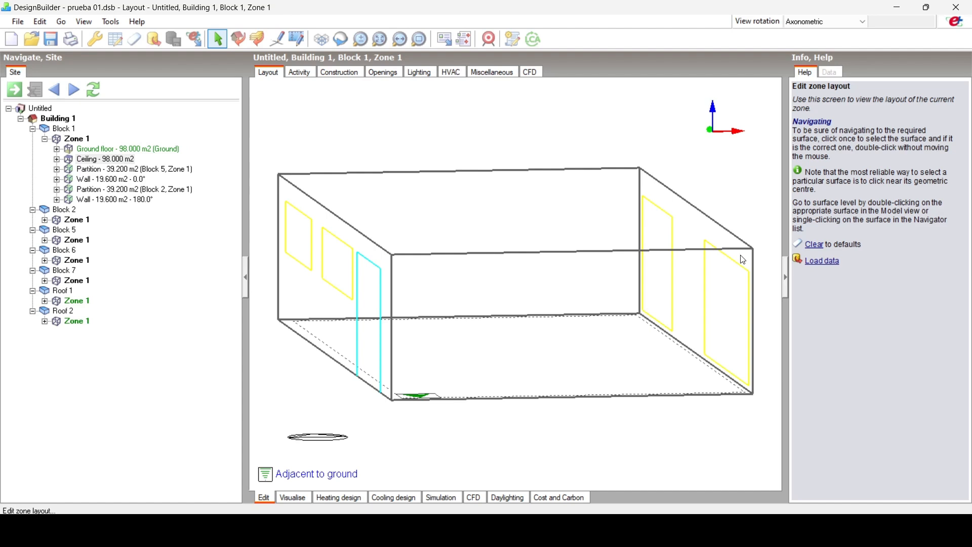
{"action": "left_click", "coordinate": [75, 119]}
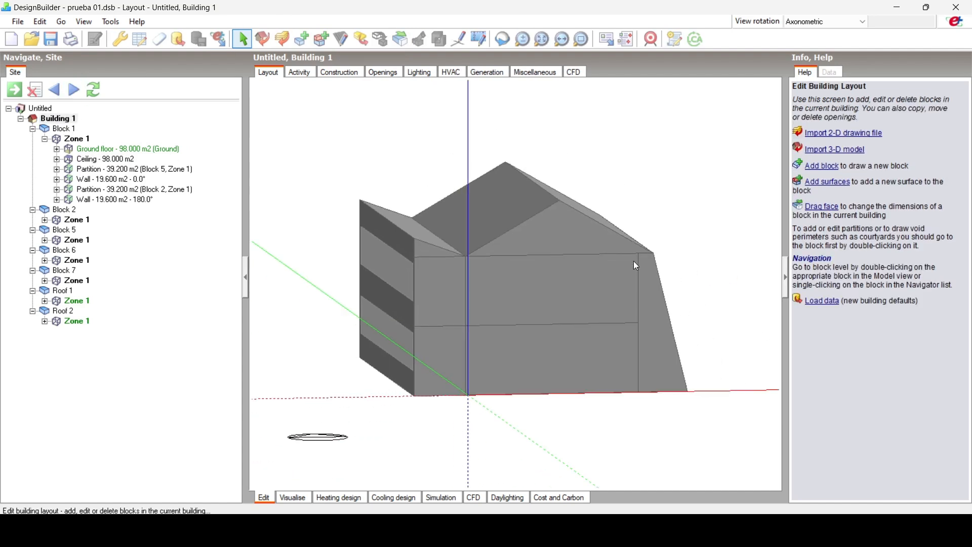
{"action": "middle_click_drag", "start_coordinate": [709, 276], "coordinate": [463, 256]}
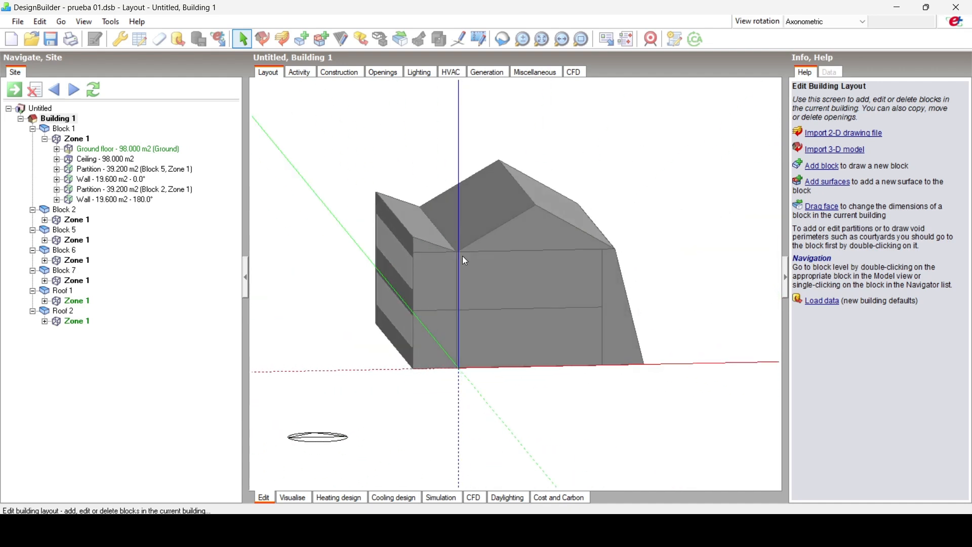
Open the calculation options for Building 1's simulation and set the simulation period from 1 Jun to 30 Jun.
{"action": "left_click", "coordinate": [444, 499]}
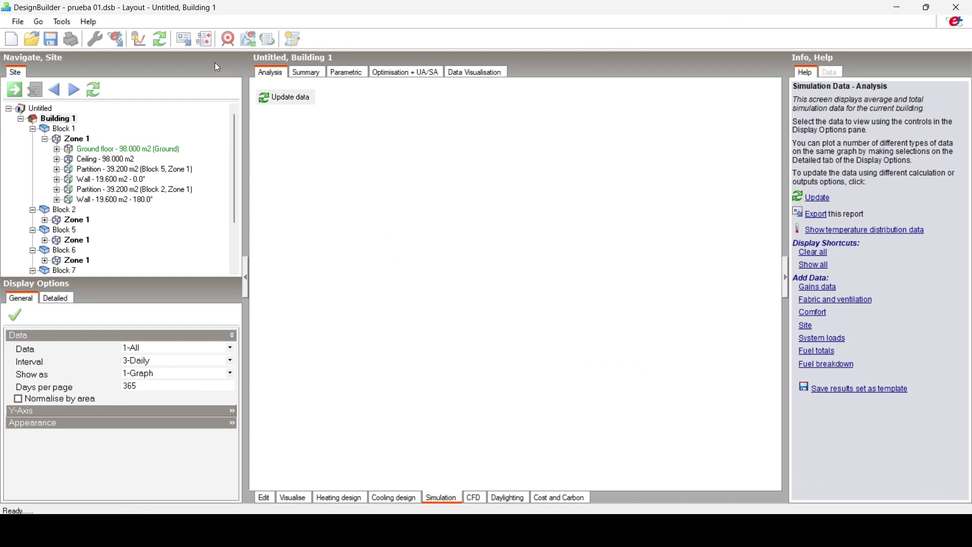
{"action": "left_click", "coordinate": [296, 104]}
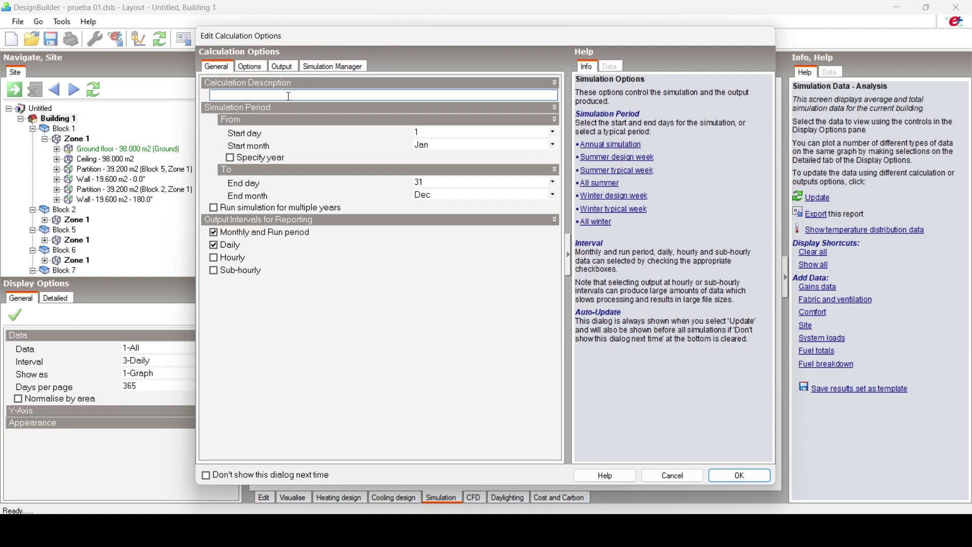
{"action": "left_click", "coordinate": [423, 130]}
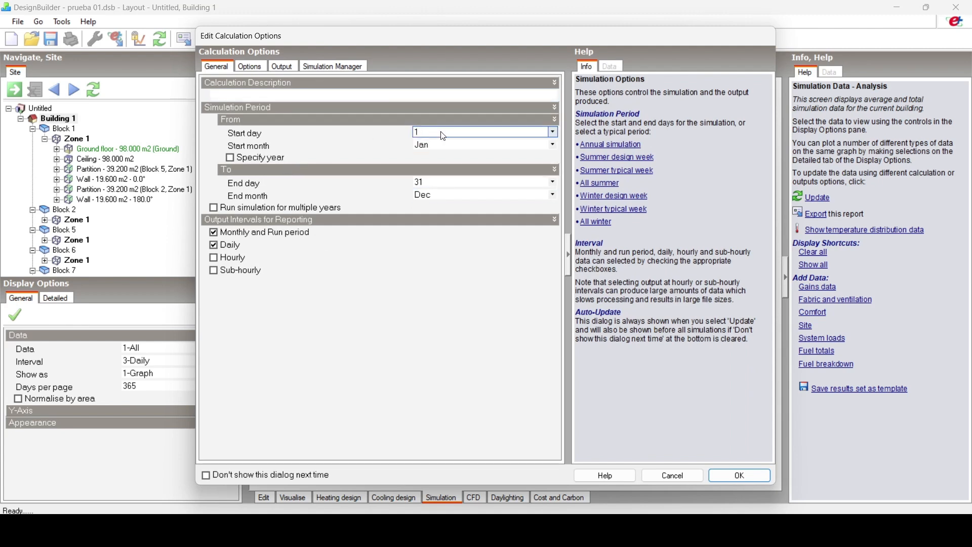
{"action": "left_click", "coordinate": [441, 132]}
{"action": "left_click", "coordinate": [440, 131]}
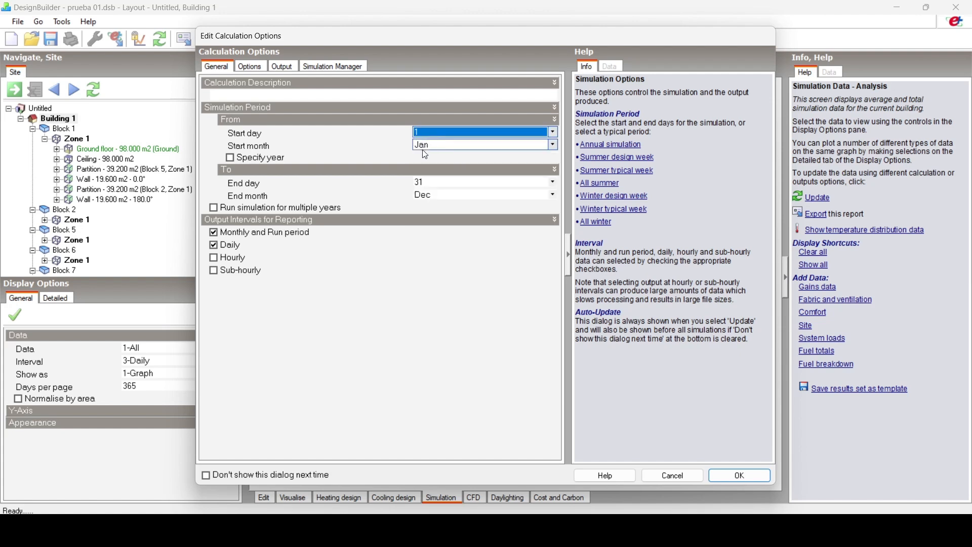
{"action": "left_click", "coordinate": [426, 147]}
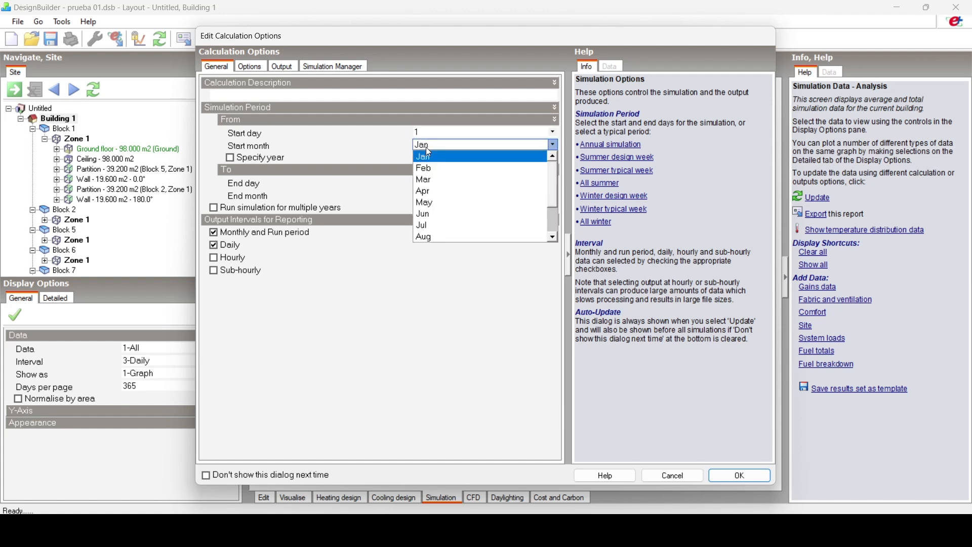
{"action": "left_click", "coordinate": [446, 214]}
{"action": "left_click", "coordinate": [441, 183]}
{"action": "left_click", "coordinate": [441, 183]}
{"action": "left_click", "coordinate": [445, 195]}
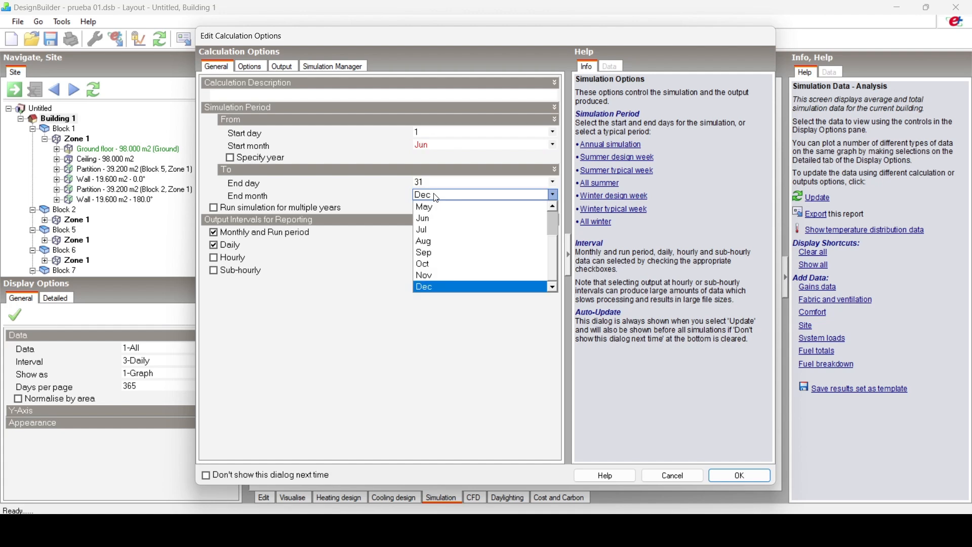
{"action": "key", "text": "Escape"}
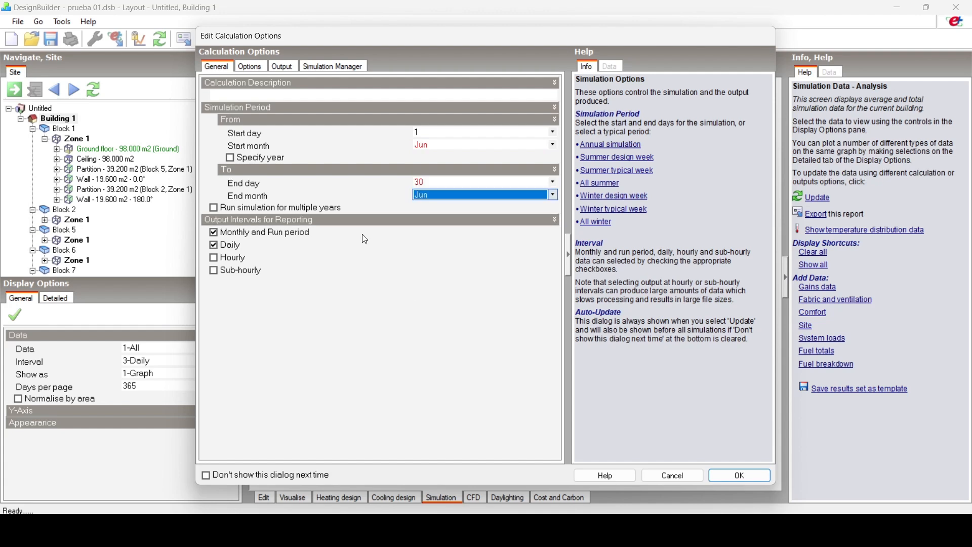
Include hourly data in the simulation's reporting intervals and review the remaining calculation options.
{"action": "left_click", "coordinate": [220, 260]}
{"action": "left_click", "coordinate": [224, 263]}
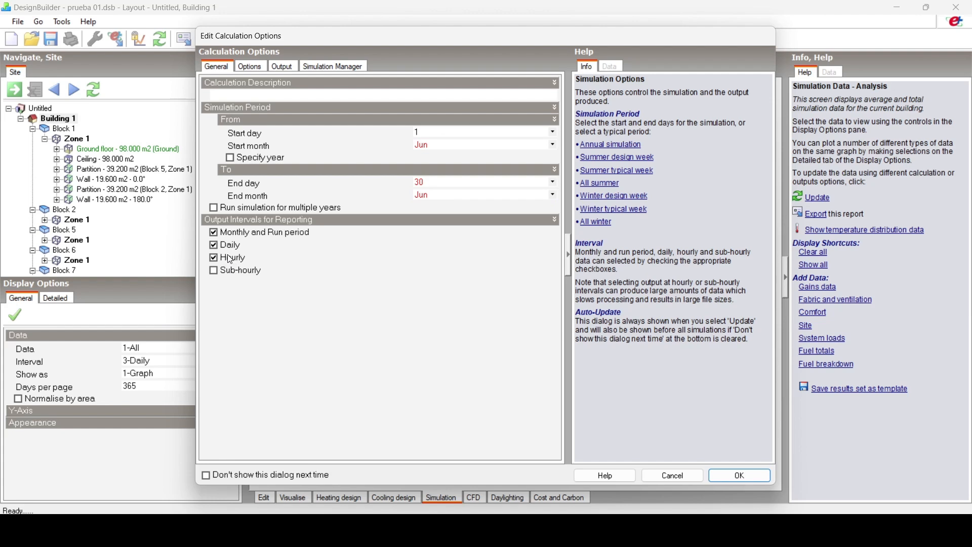
{"action": "left_click", "coordinate": [242, 235]}
{"action": "left_click", "coordinate": [324, 67]}
{"action": "left_click", "coordinate": [251, 67]}
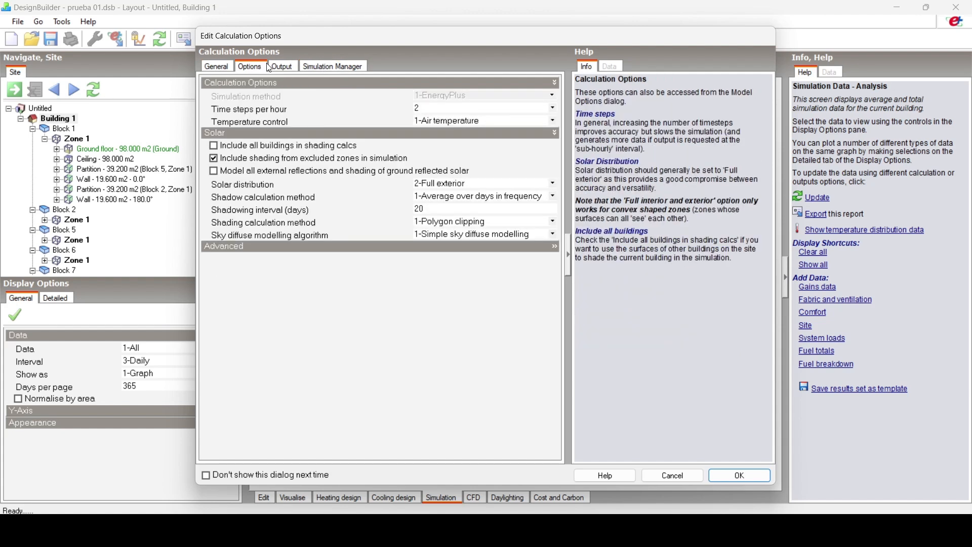
Include surface heat transfer in the graphable energy outputs and run the simulation, viewing the results in a maximised window.
{"action": "left_click", "coordinate": [293, 67]}
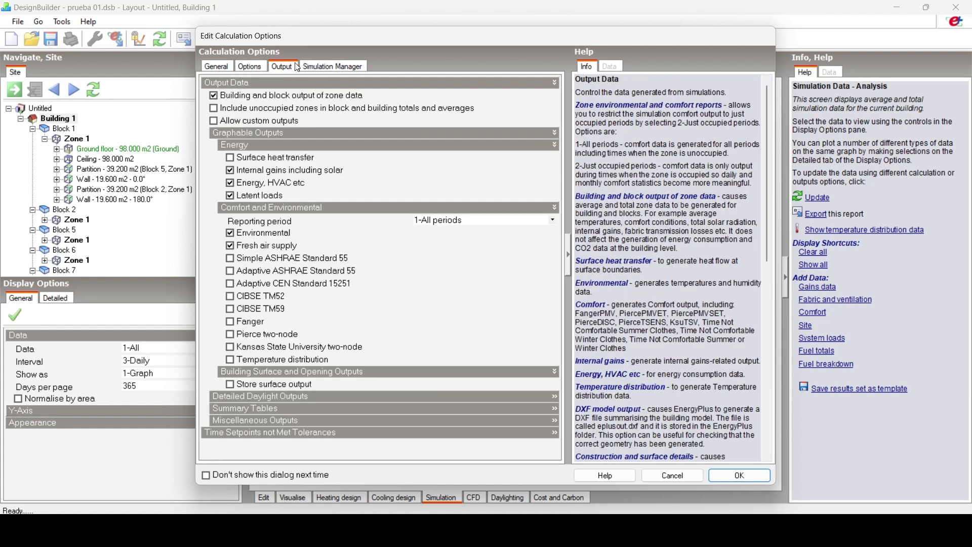
{"action": "left_click", "coordinate": [277, 161]}
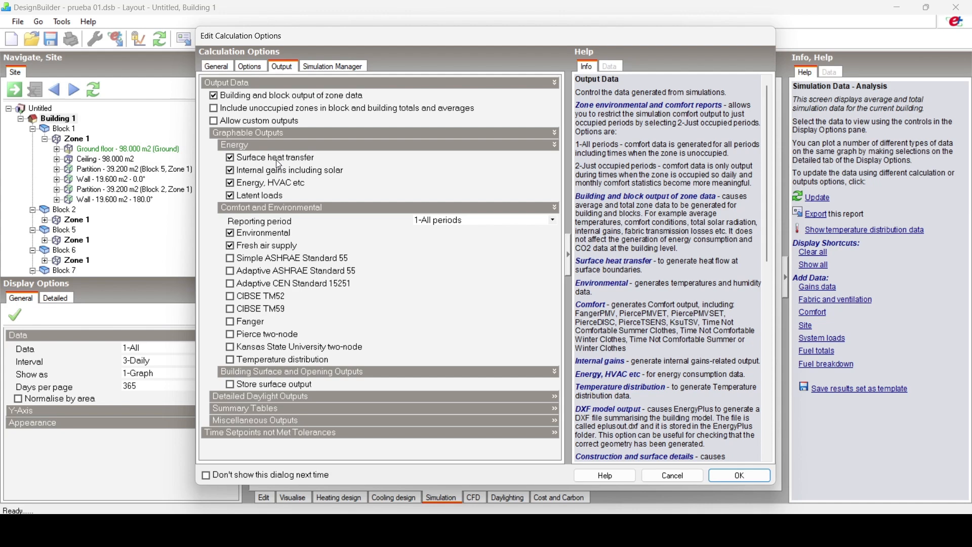
{"action": "left_click", "coordinate": [761, 476]}
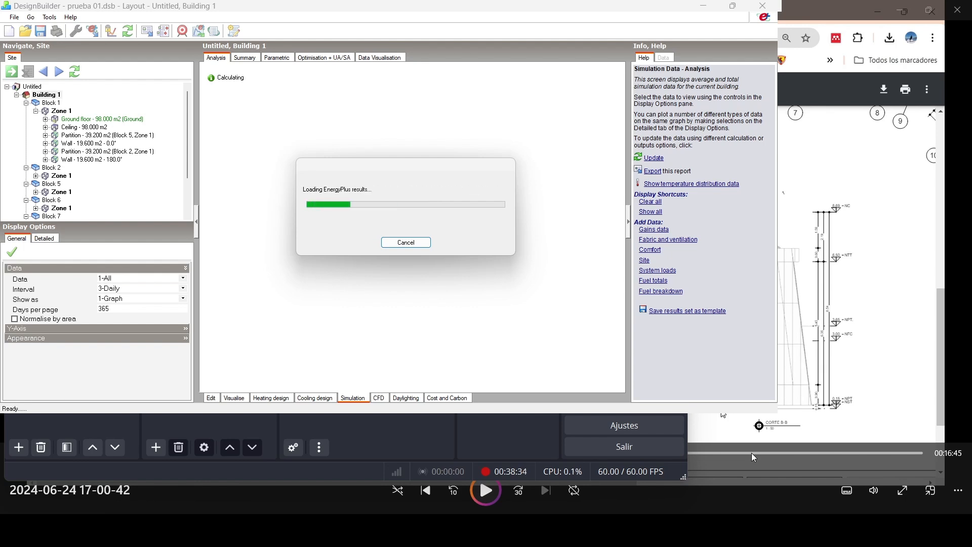
{"action": "mouse_move", "coordinate": [733, 5]}
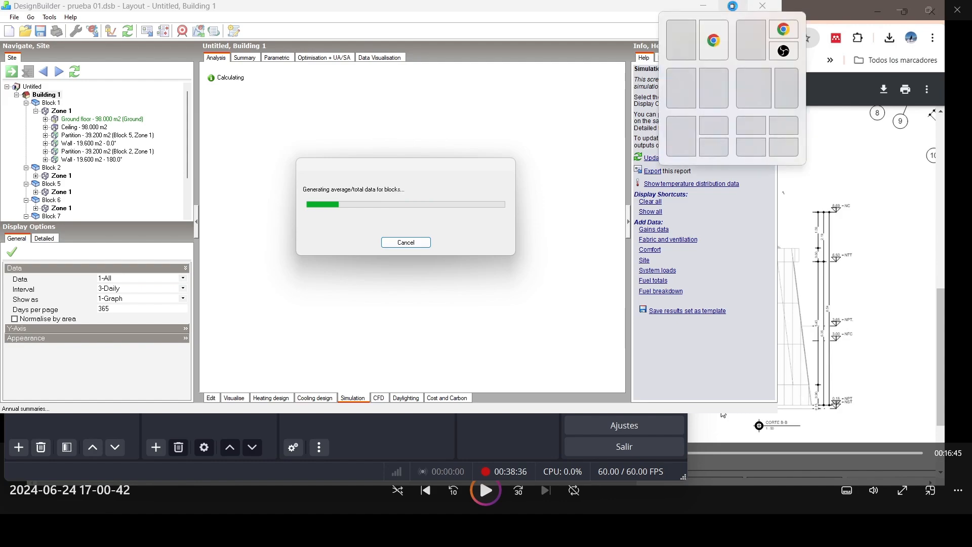
{"action": "left_click", "coordinate": [714, 18]}
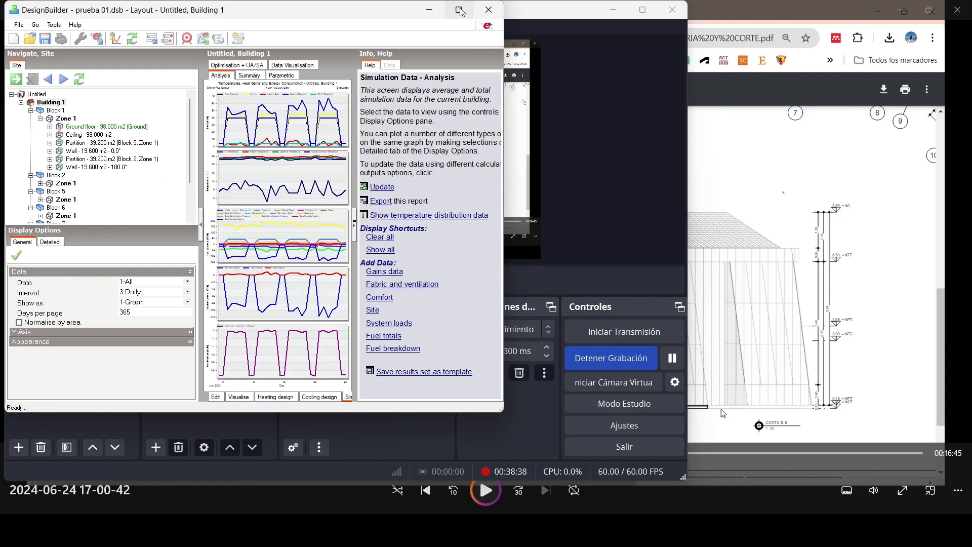
{"action": "left_click", "coordinate": [460, 9]}
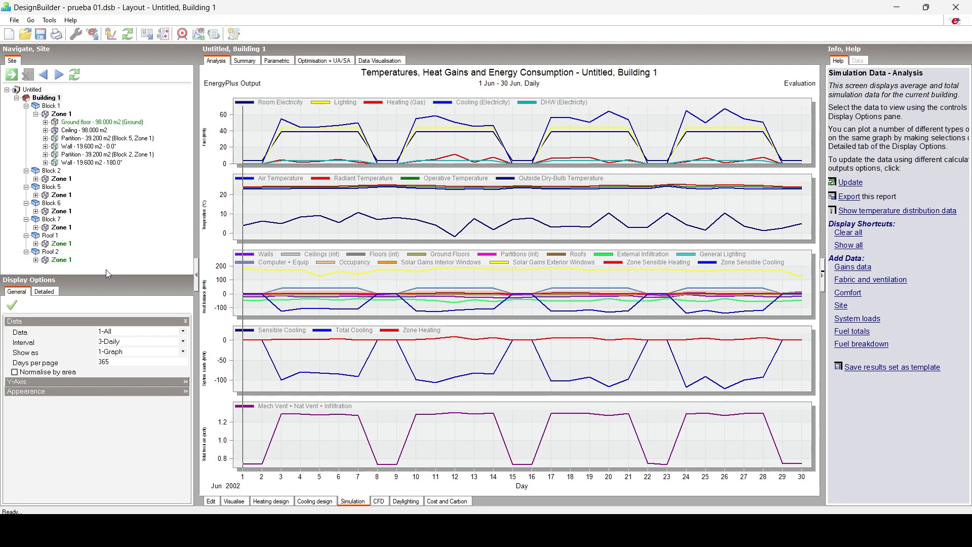
Show the building's comfort results at hourly intervals as a graph and table.
{"action": "left_click", "coordinate": [182, 342]}
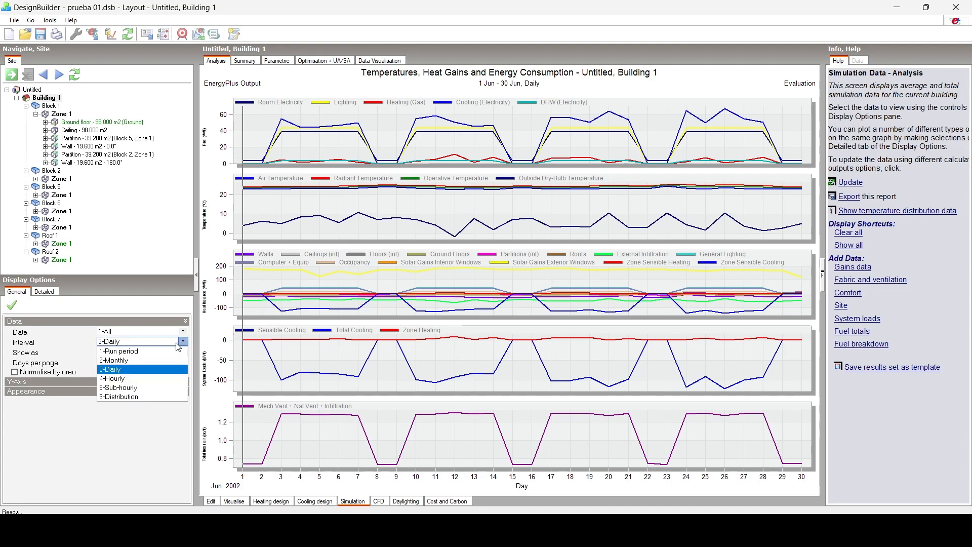
{"action": "left_click", "coordinate": [118, 378]}
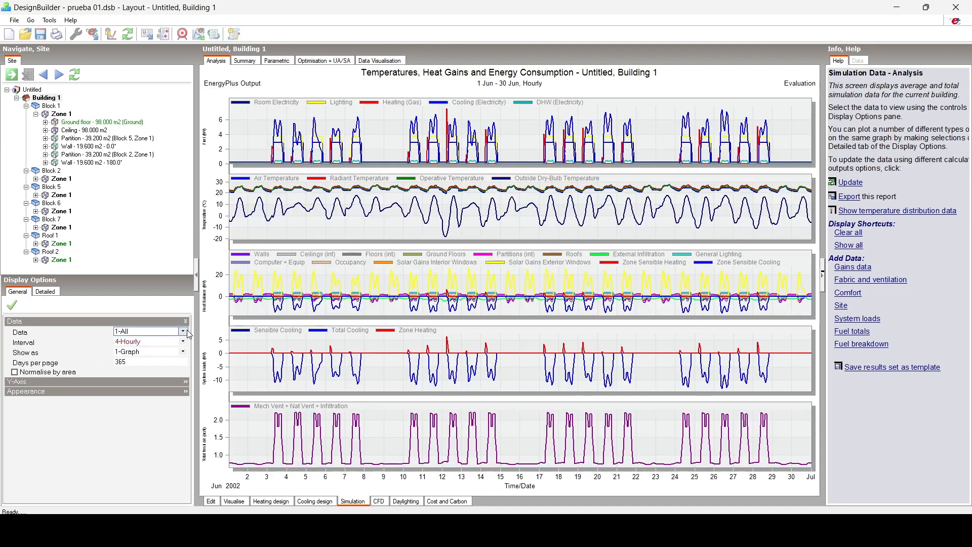
{"action": "left_click", "coordinate": [188, 332]}
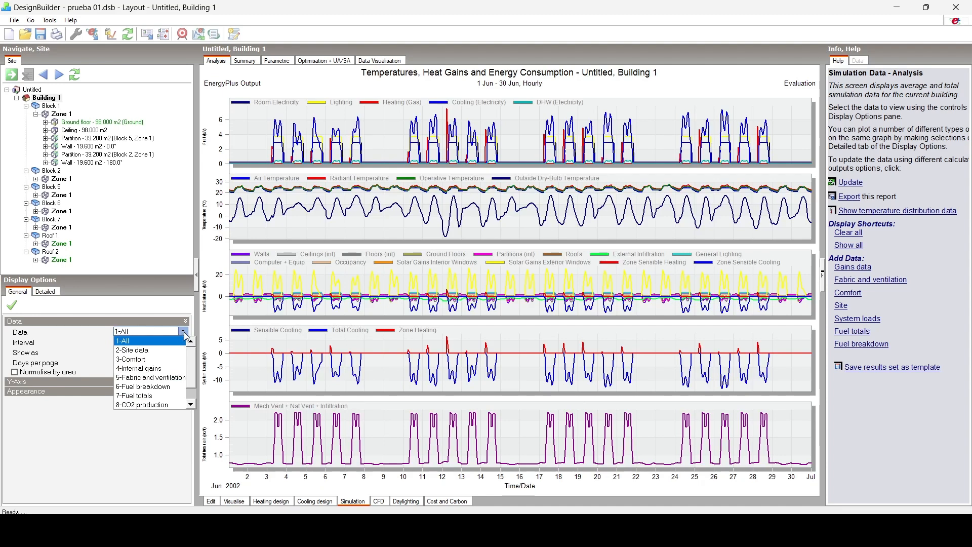
{"action": "left_click", "coordinate": [136, 359]}
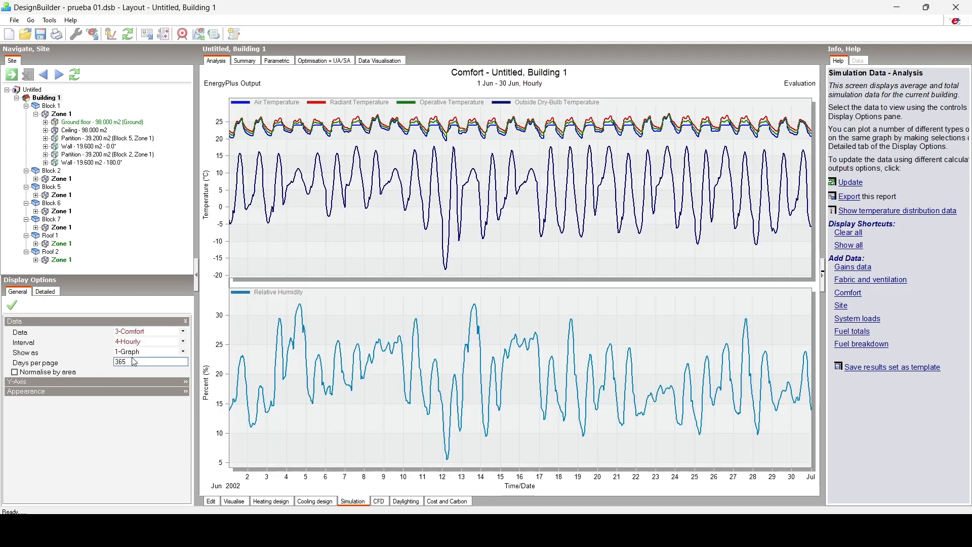
{"action": "left_click", "coordinate": [154, 351]}
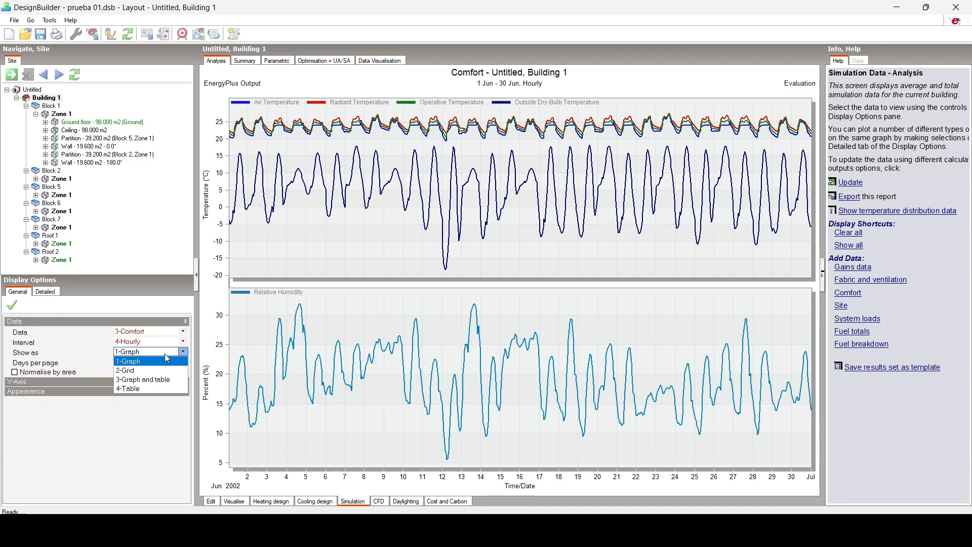
{"action": "left_click", "coordinate": [149, 379]}
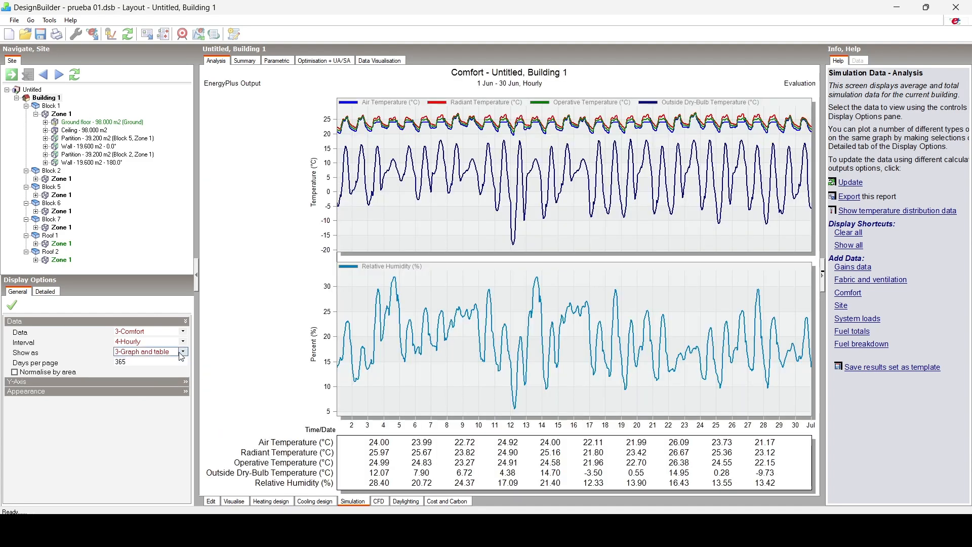
Display the building's internal gains results at the hourly interval, shown as a graph only.
{"action": "left_click", "coordinate": [183, 352]}
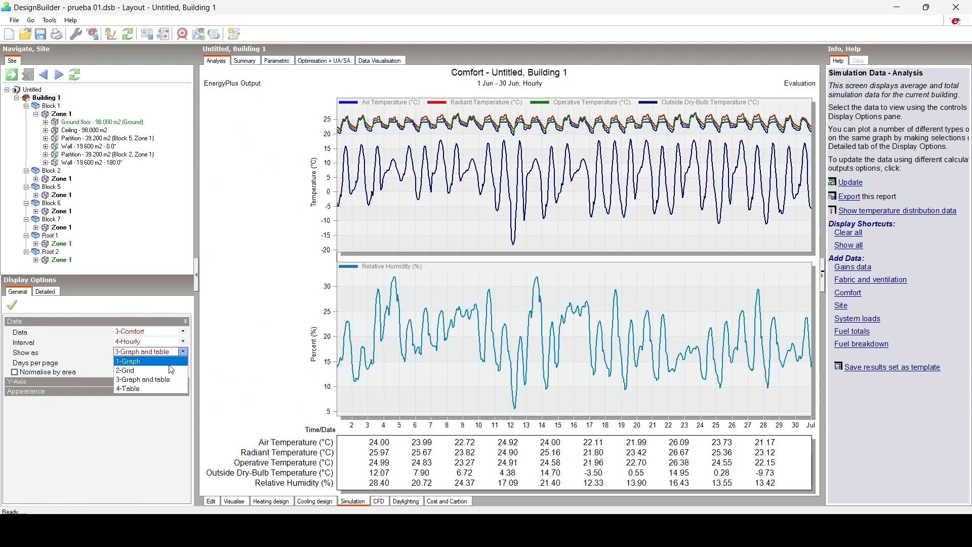
{"action": "left_click", "coordinate": [182, 331]}
{"action": "scroll", "coordinate": [176, 344], "scroll_direction": "up", "scroll_amount": 1}
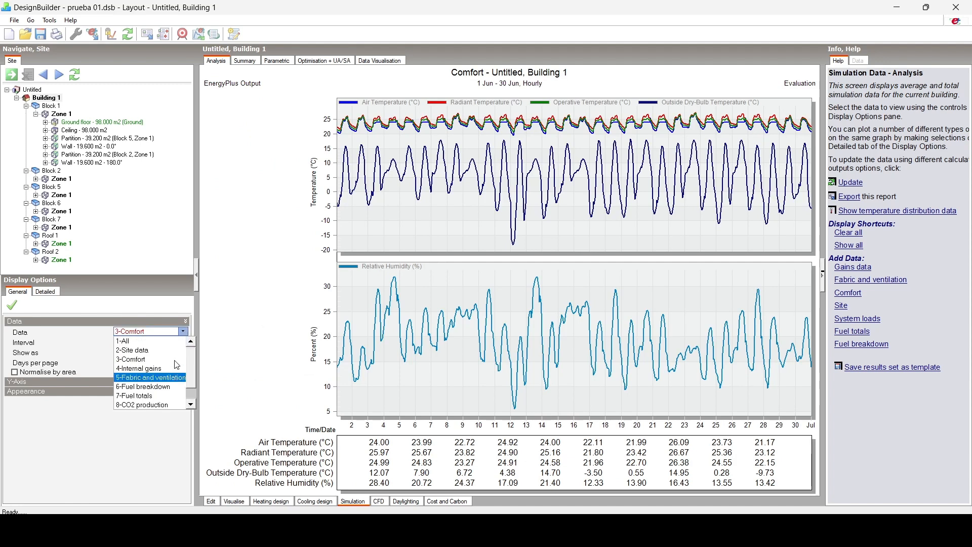
{"action": "left_click", "coordinate": [152, 369]}
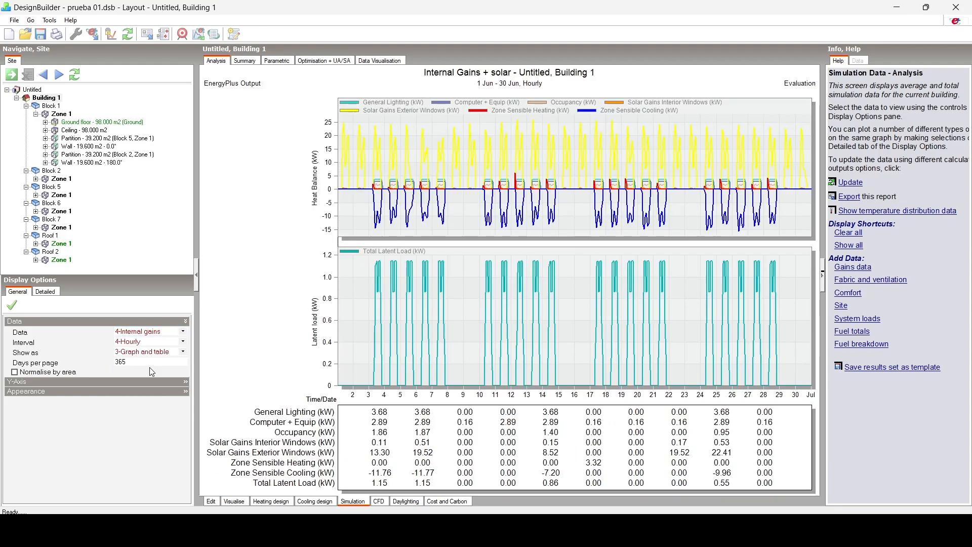
{"action": "left_click", "coordinate": [183, 351]}
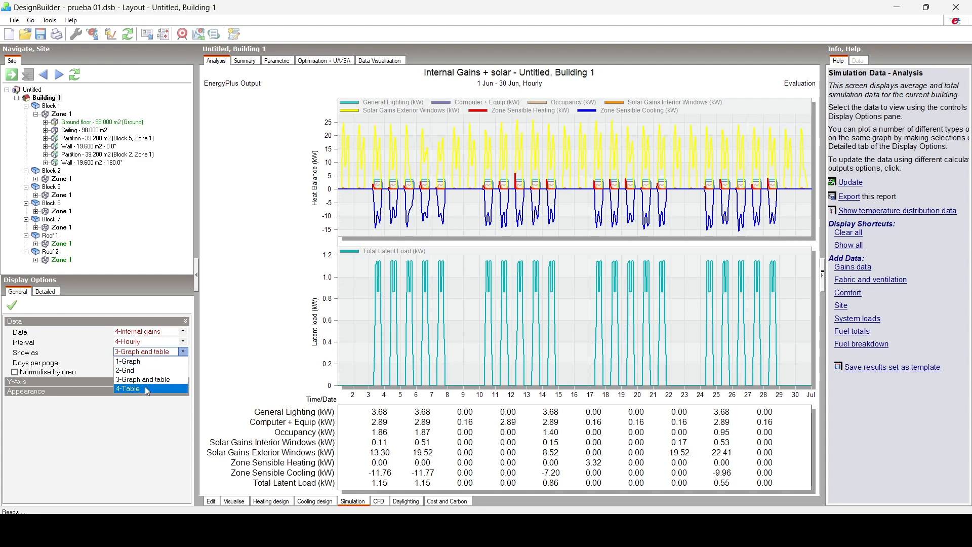
{"action": "left_click", "coordinate": [135, 361]}
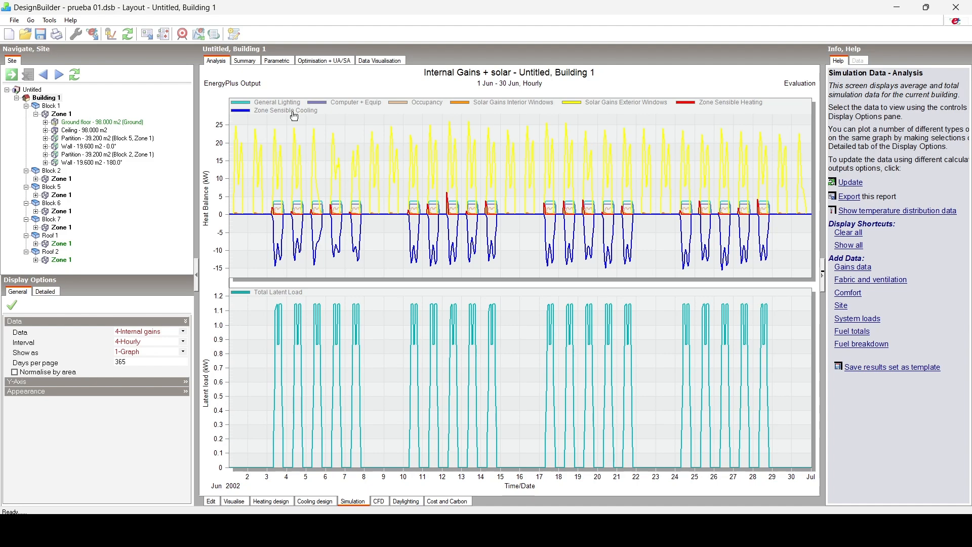
Change Building 1's activity template to Teaching Areas from the Education (Residential) category.
{"action": "left_click", "coordinate": [215, 504]}
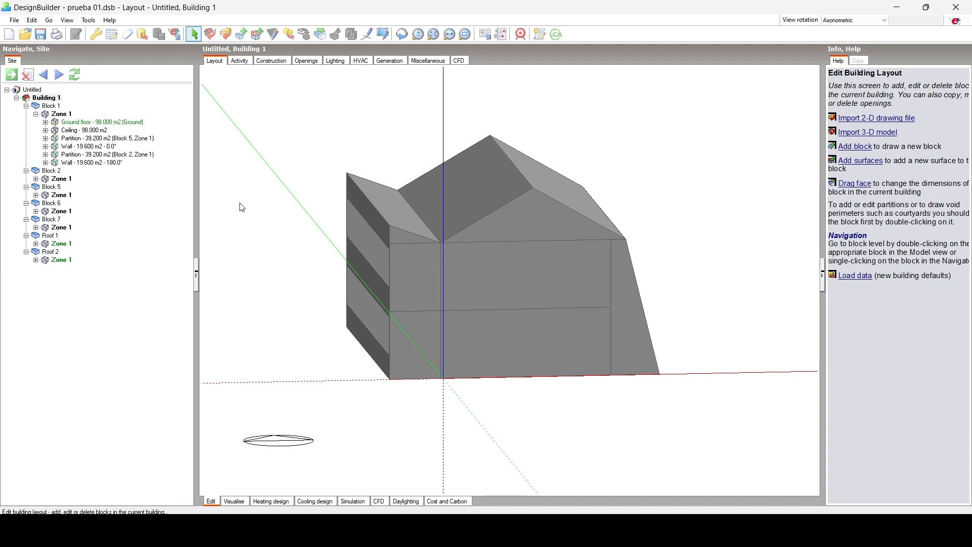
{"action": "left_click", "coordinate": [241, 62]}
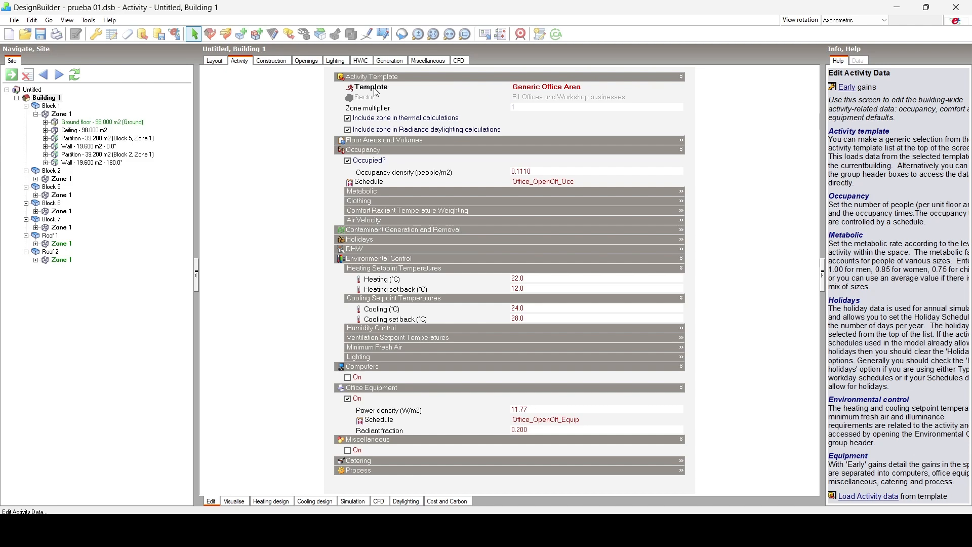
{"action": "left_click", "coordinate": [555, 92]}
{"action": "left_click", "coordinate": [679, 88]}
{"action": "left_click_drag", "start_coordinate": [366, 335], "coordinate": [307, 334]}
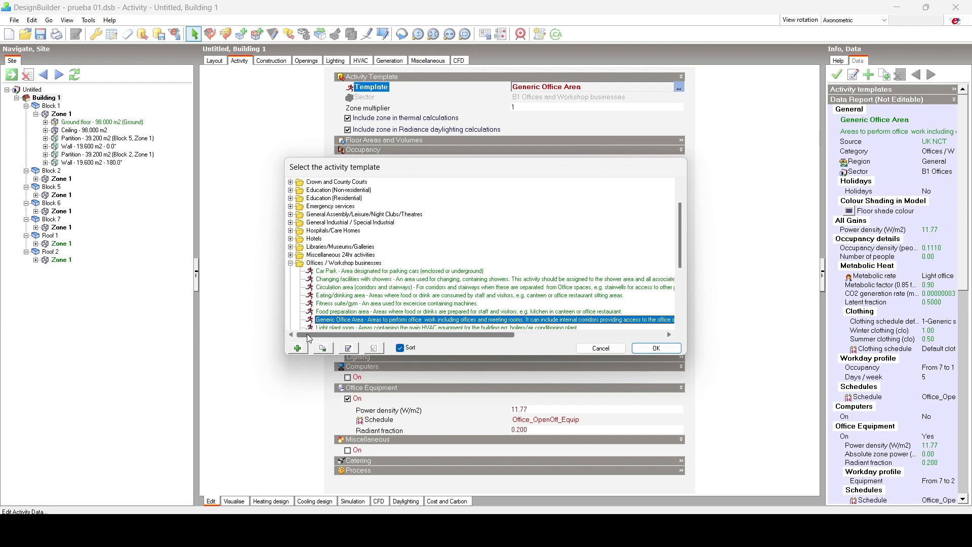
{"action": "left_click", "coordinate": [292, 264]}
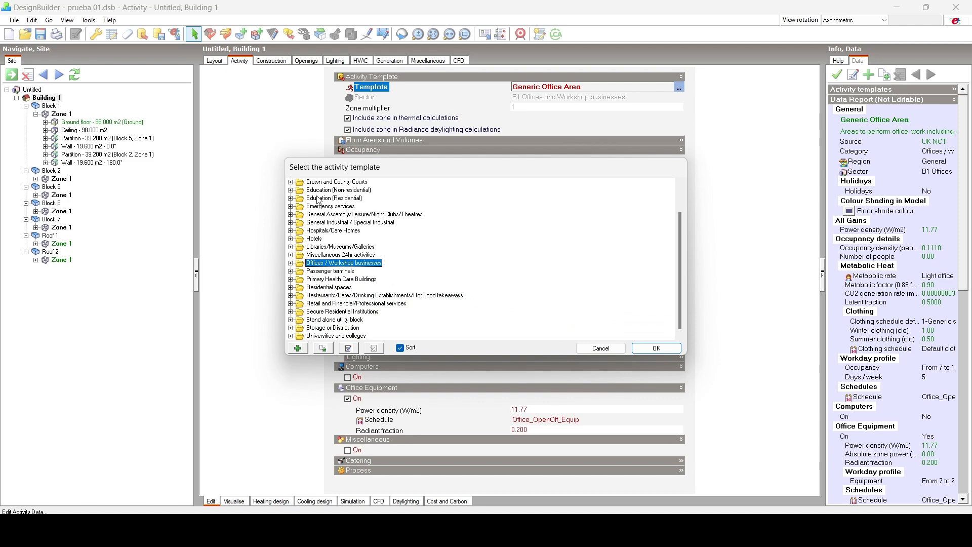
{"action": "left_click", "coordinate": [291, 198]}
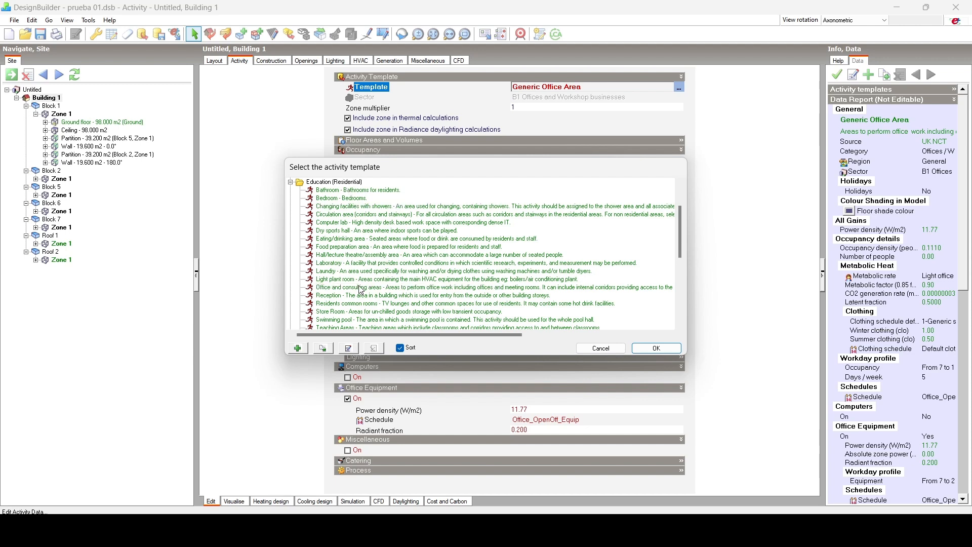
{"action": "left_click_drag", "start_coordinate": [680, 248], "coordinate": [681, 257]}
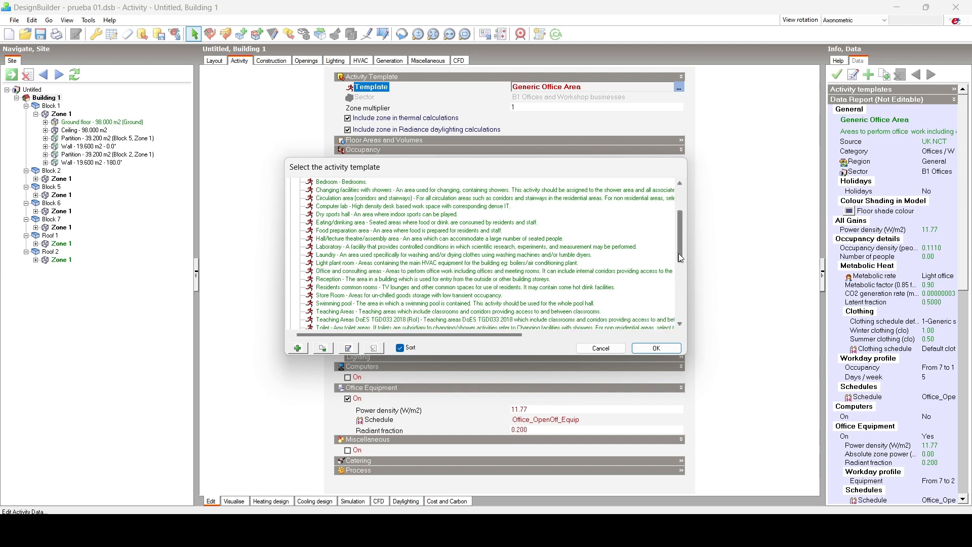
{"action": "left_click", "coordinate": [354, 312]}
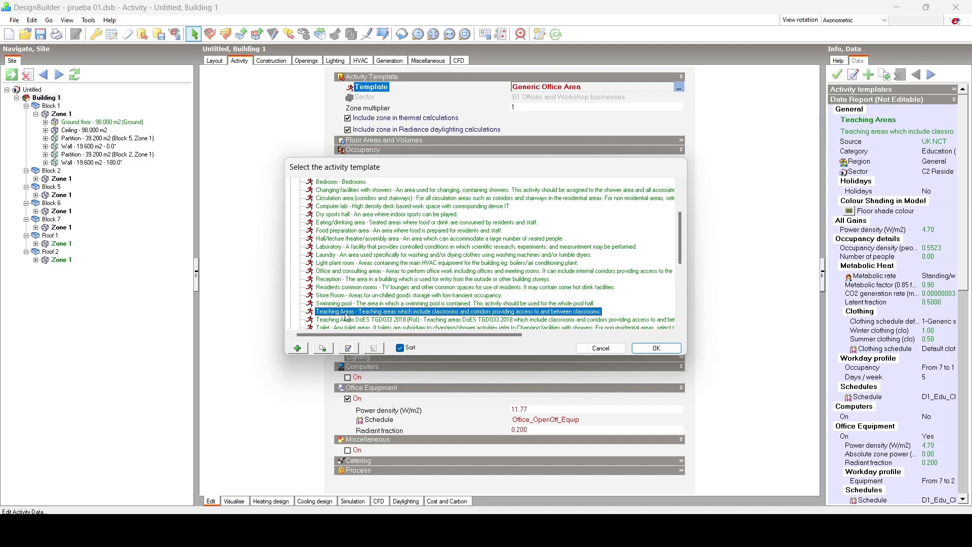
{"action": "left_click", "coordinate": [657, 348]}
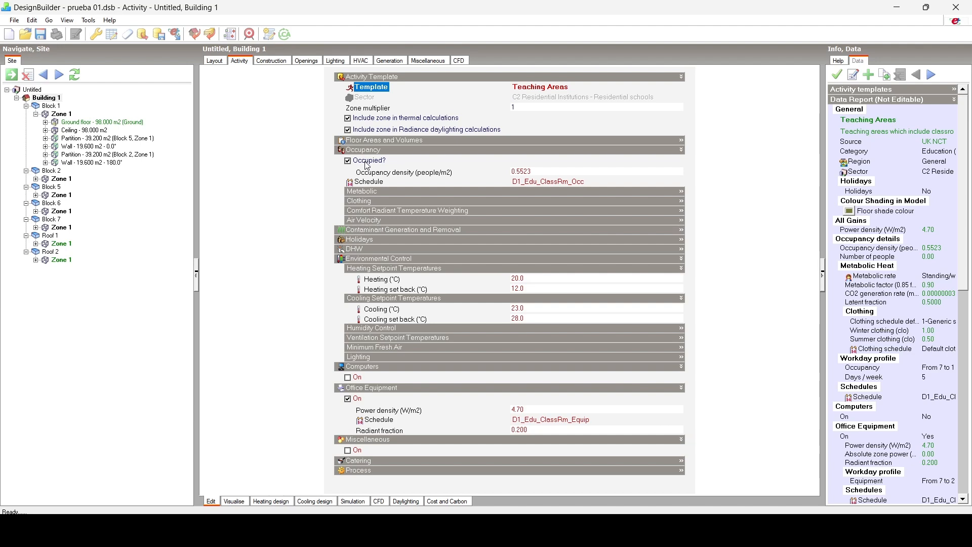
Set the building's occupancy density to 0.5 people/m2.
{"action": "left_click", "coordinate": [555, 172]}
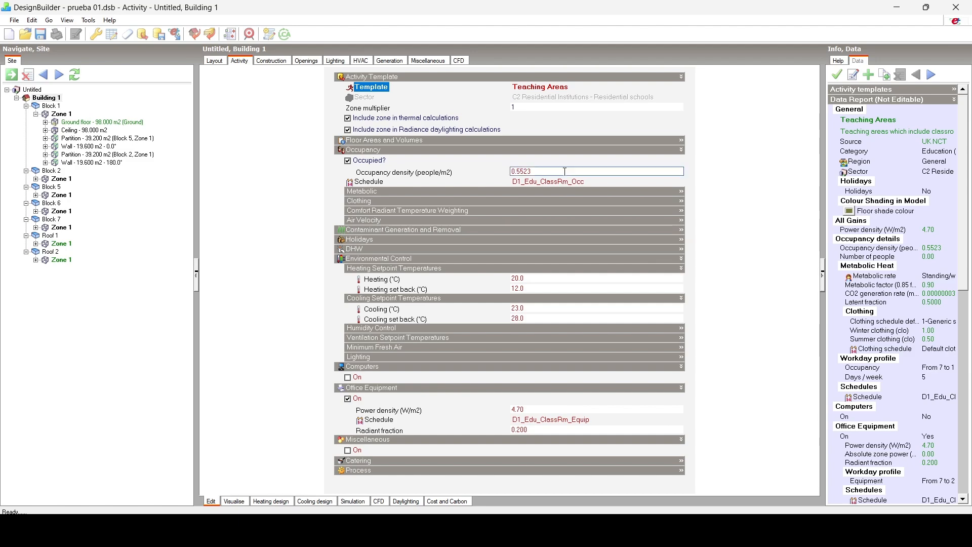
{"action": "left_click", "coordinate": [563, 172]}
{"action": "type", "text": "0.5"}
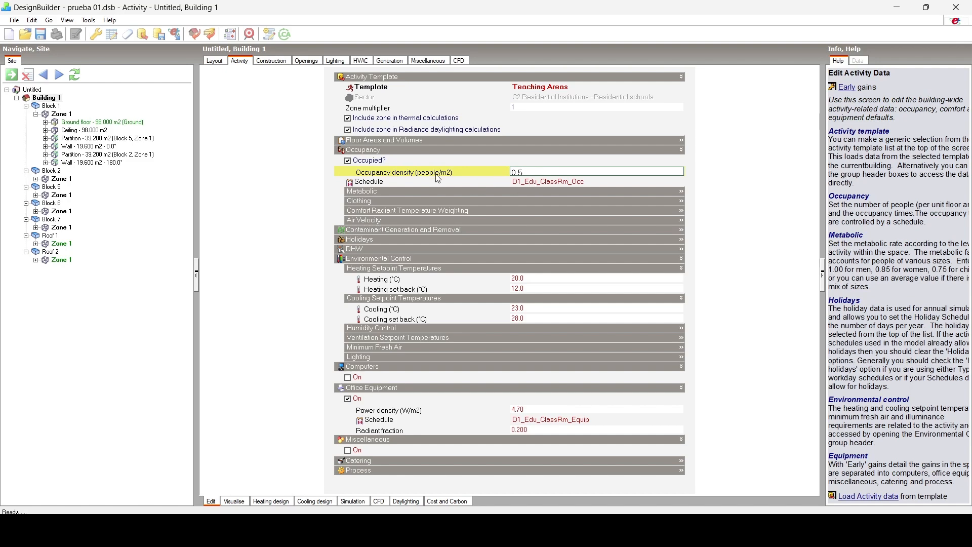
Open the definition of the D1_Edu_ClassRm_Occ occupancy schedule and enlarge its window to show more of the profile.
{"action": "left_click", "coordinate": [525, 181]}
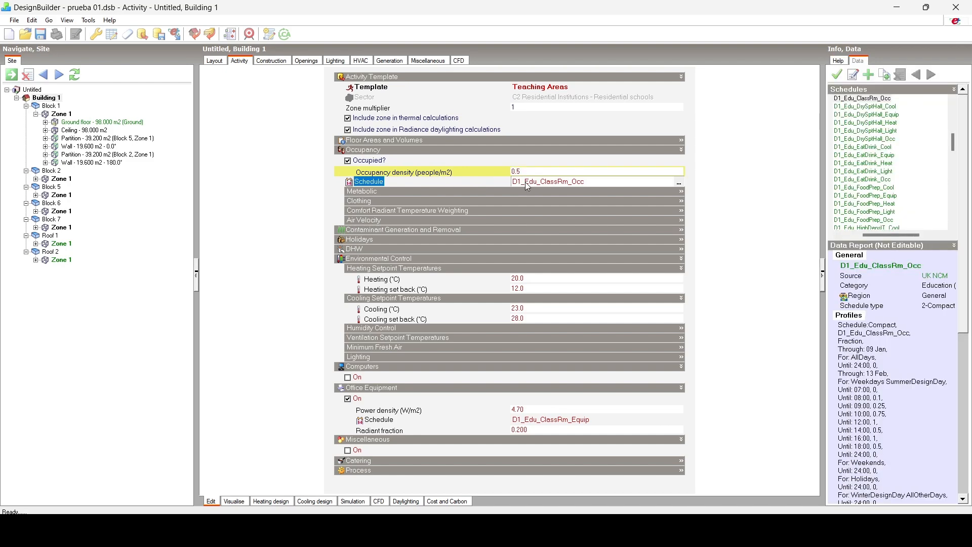
{"action": "left_click", "coordinate": [679, 184]}
{"action": "scroll", "coordinate": [681, 187], "scroll_direction": "up", "scroll_amount": 2}
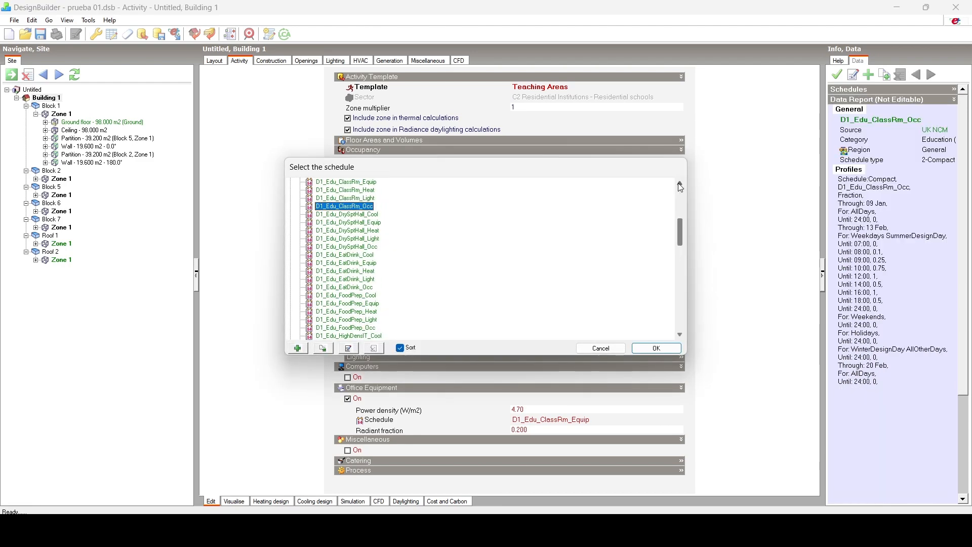
{"action": "left_click", "coordinate": [348, 348]}
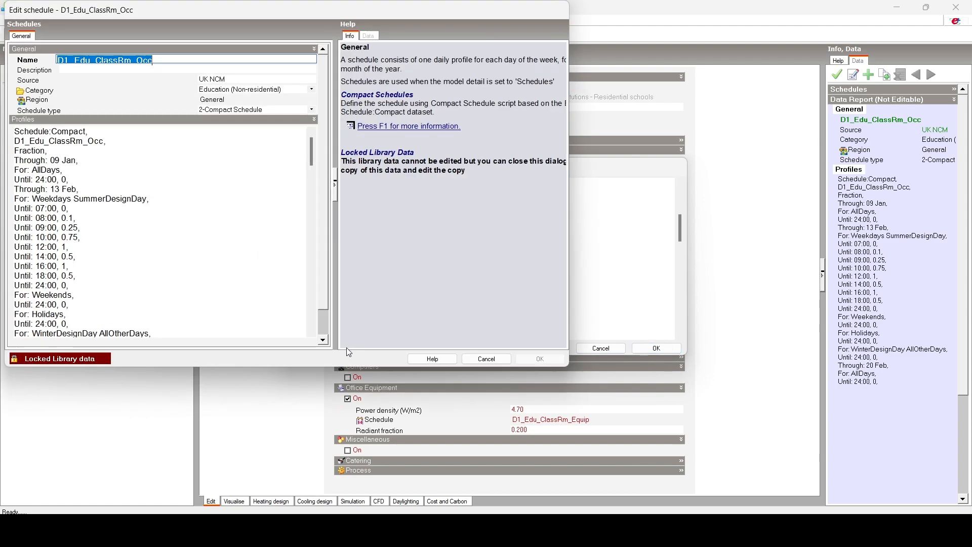
{"action": "scroll", "coordinate": [133, 268], "scroll_direction": "down", "scroll_amount": 2}
{"action": "left_click_drag", "start_coordinate": [163, 367], "coordinate": [155, 492]}
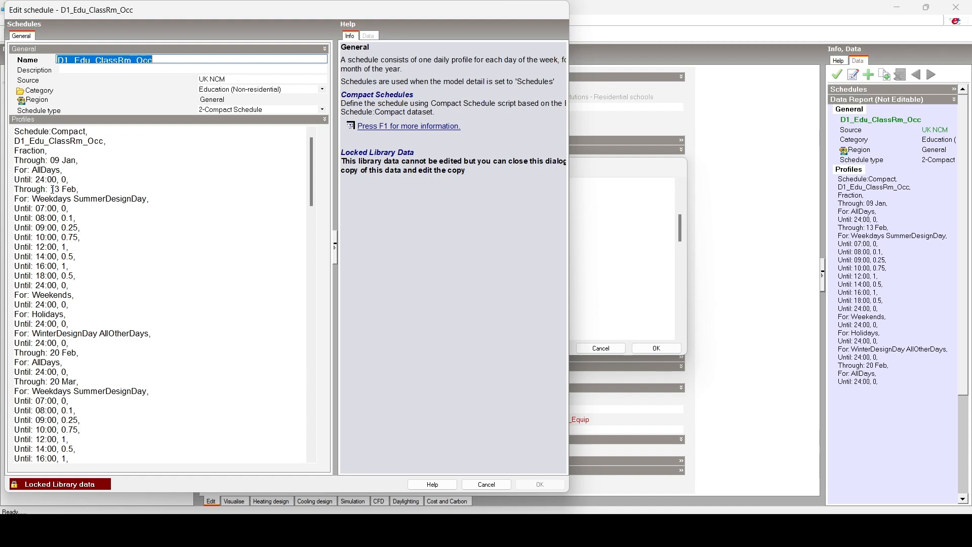
Examine the weekday occupancy fractions by hour in the classroom schedule's period through 13 Feb.
{"action": "left_click", "coordinate": [65, 207]}
{"action": "double_click", "coordinate": [65, 208]}
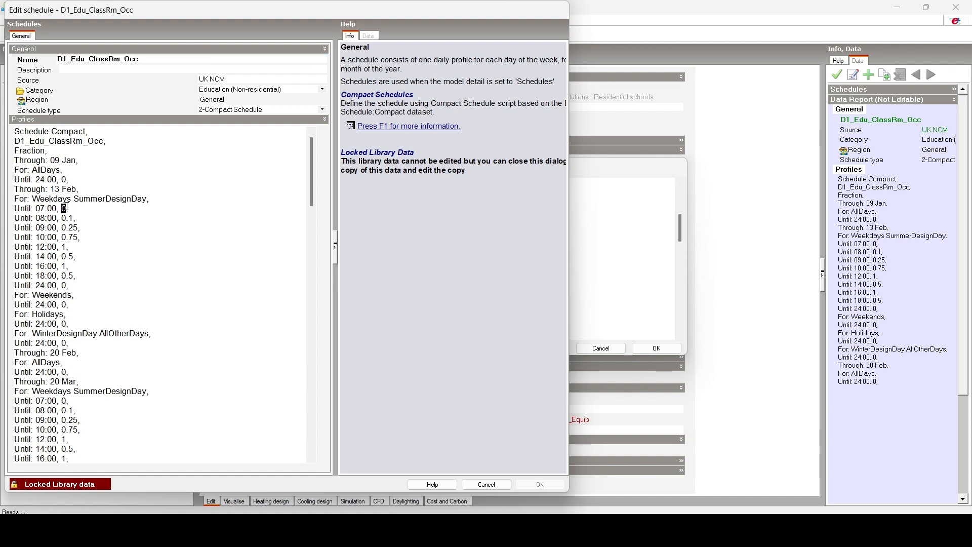
{"action": "left_click", "coordinate": [65, 209]}
{"action": "double_click", "coordinate": [72, 217]}
{"action": "left_click_drag", "start_coordinate": [68, 228], "coordinate": [78, 229]}
{"action": "left_click", "coordinate": [75, 237]}
{"action": "left_click_drag", "start_coordinate": [68, 246], "coordinate": [9, 248]}
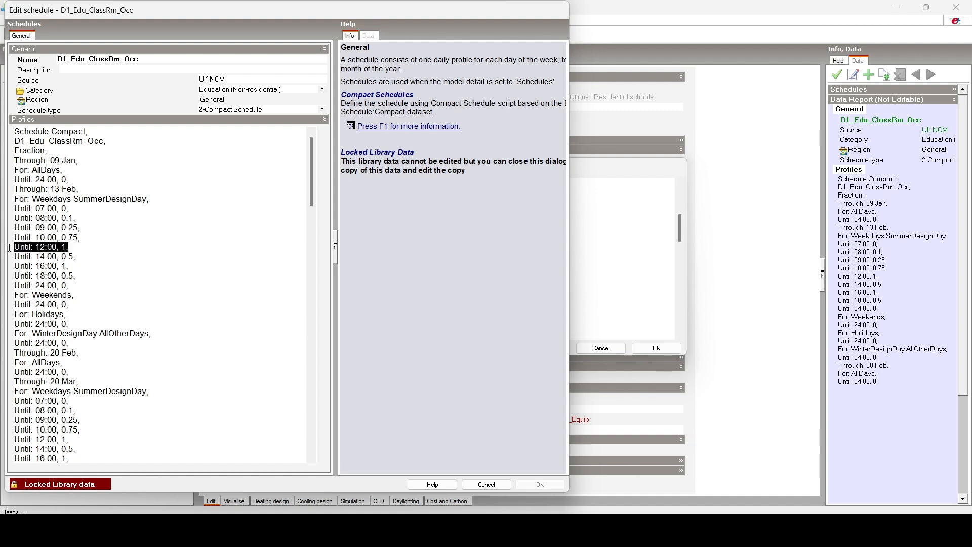
{"action": "left_click", "coordinate": [66, 246]}
{"action": "double_click", "coordinate": [64, 247]}
{"action": "left_click", "coordinate": [42, 257]}
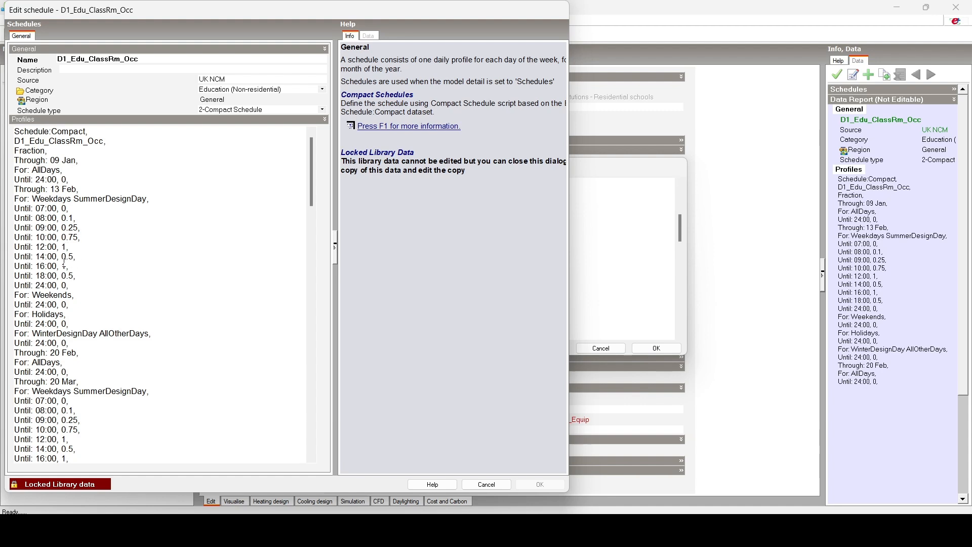
{"action": "left_click_drag", "start_coordinate": [61, 257], "coordinate": [74, 257]}
{"action": "left_click", "coordinate": [65, 264]}
Examine the weekend and holiday occupancy values and the remaining date periods of the classroom schedule.
{"action": "left_click_drag", "start_coordinate": [67, 208], "coordinate": [60, 316]}
{"action": "left_click", "coordinate": [71, 302]}
{"action": "left_click", "coordinate": [61, 304]}
{"action": "left_click_drag", "start_coordinate": [67, 323], "coordinate": [31, 324]}
{"action": "left_click", "coordinate": [106, 316]}
{"action": "scroll", "coordinate": [68, 237], "scroll_direction": "down", "scroll_amount": 20}
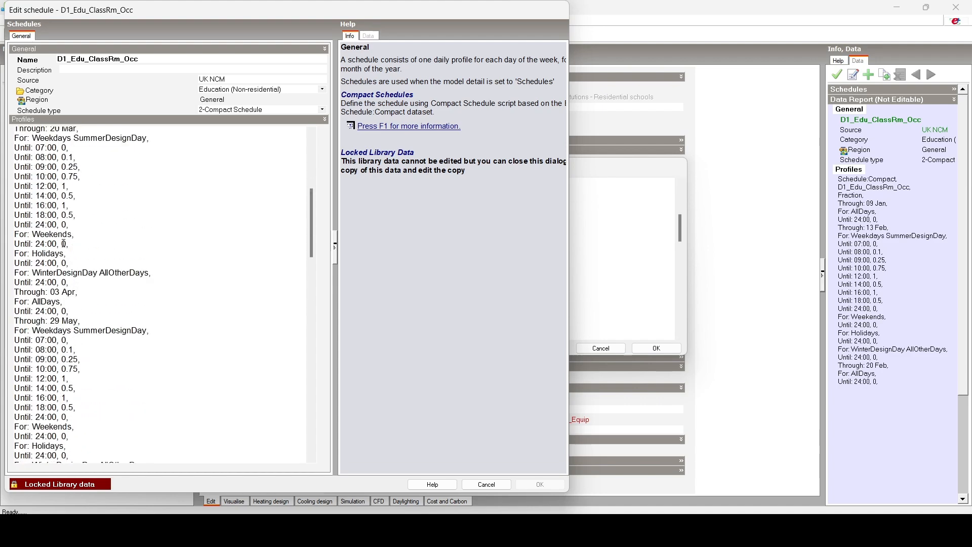
{"action": "scroll", "coordinate": [61, 247], "scroll_direction": "up", "scroll_amount": 20}
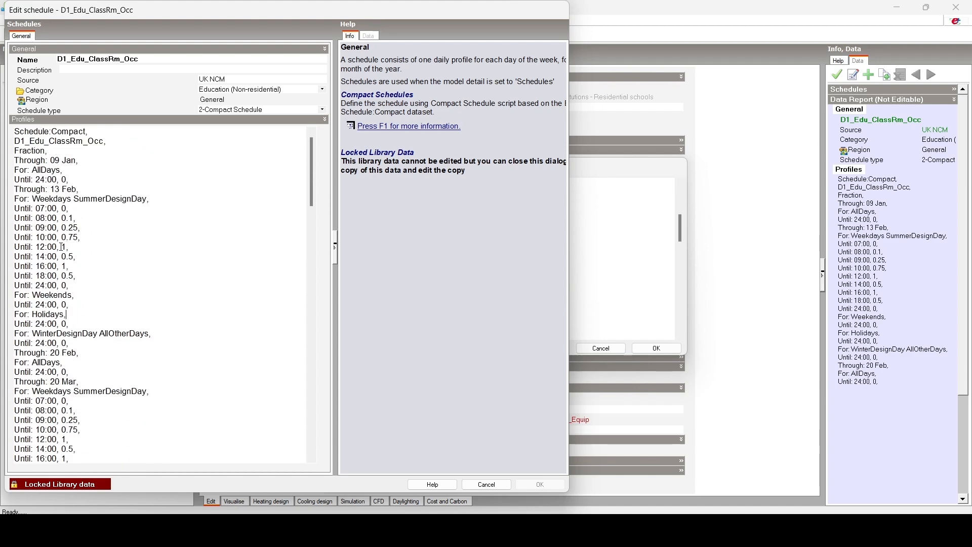
Recheck the schedule's first weekday time limit and fraction, then close it and keep D1_Edu_ClassRm_Occ as the occupancy schedule.
{"action": "left_click_drag", "start_coordinate": [35, 209], "coordinate": [59, 209]}
{"action": "left_click", "coordinate": [66, 209]}
{"action": "double_click", "coordinate": [64, 209]}
{"action": "left_click", "coordinate": [132, 345]}
{"action": "left_click", "coordinate": [136, 272]}
{"action": "left_click", "coordinate": [474, 486]}
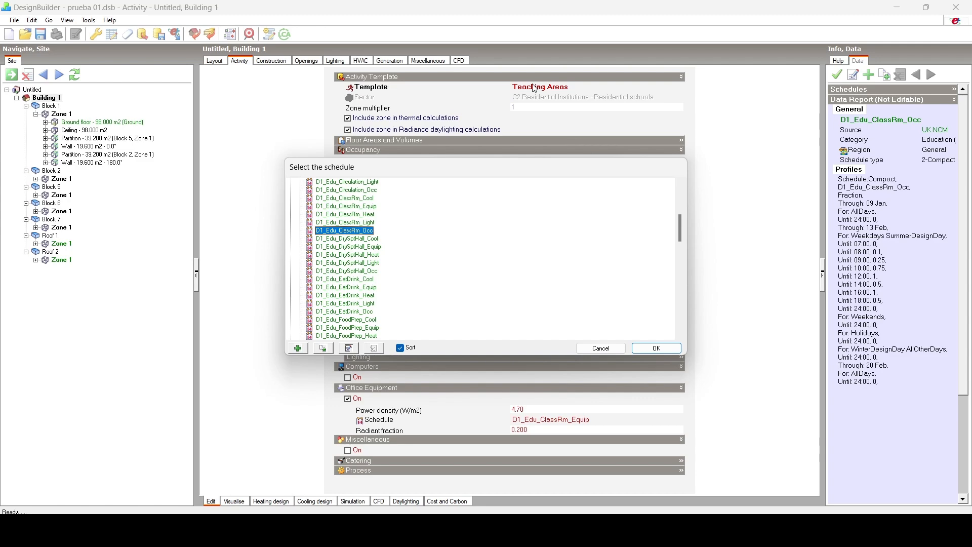
{"action": "left_click", "coordinate": [667, 349]}
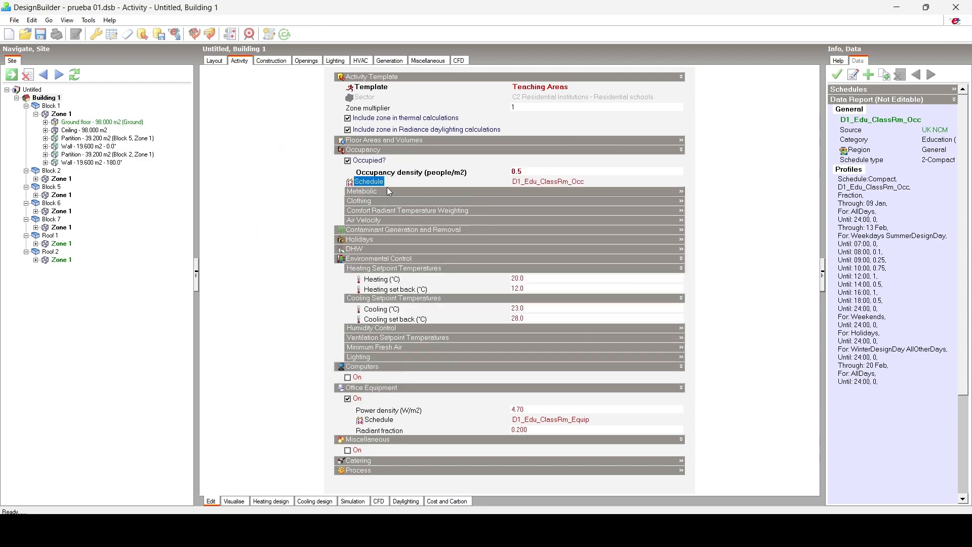
Set the metabolic activity to Writing from Office activities and the metabolic factor to 0.75.
{"action": "left_click", "coordinate": [403, 193]}
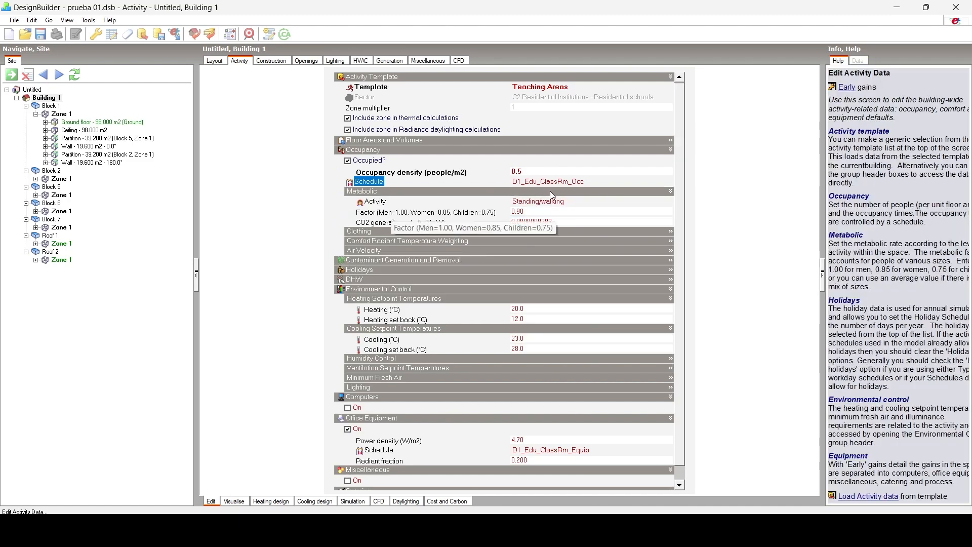
{"action": "left_click", "coordinate": [542, 212]}
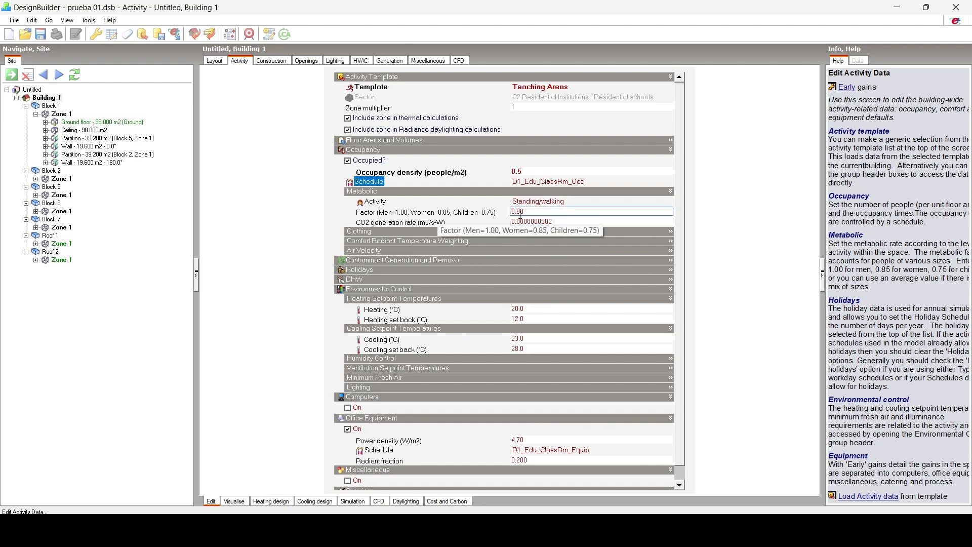
{"action": "left_click", "coordinate": [551, 203]}
{"action": "left_click", "coordinate": [670, 206]}
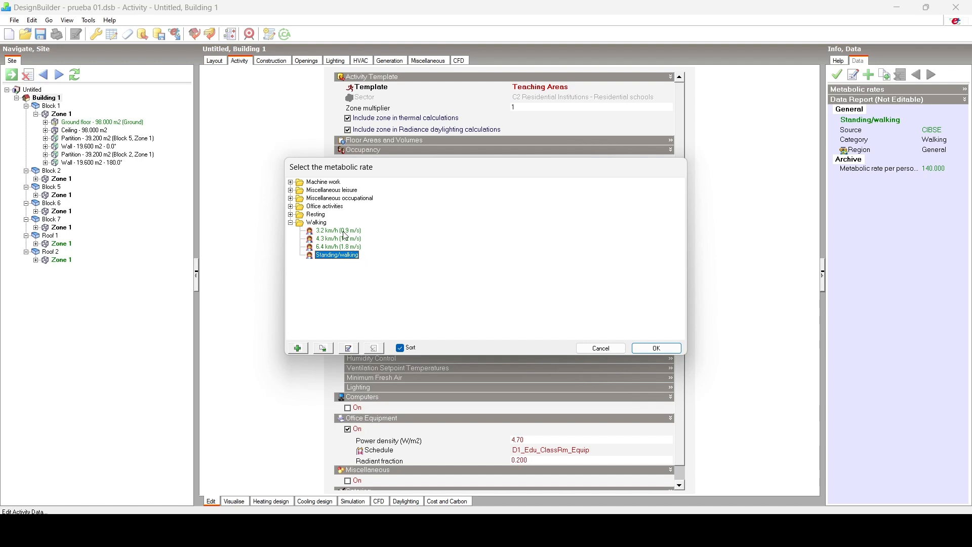
{"action": "left_click", "coordinate": [290, 207]}
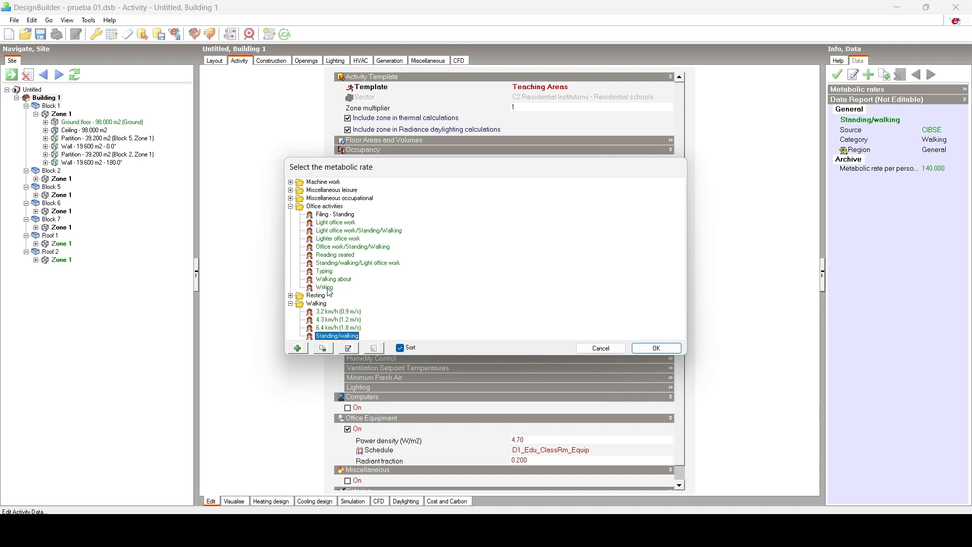
{"action": "left_click", "coordinate": [325, 288]}
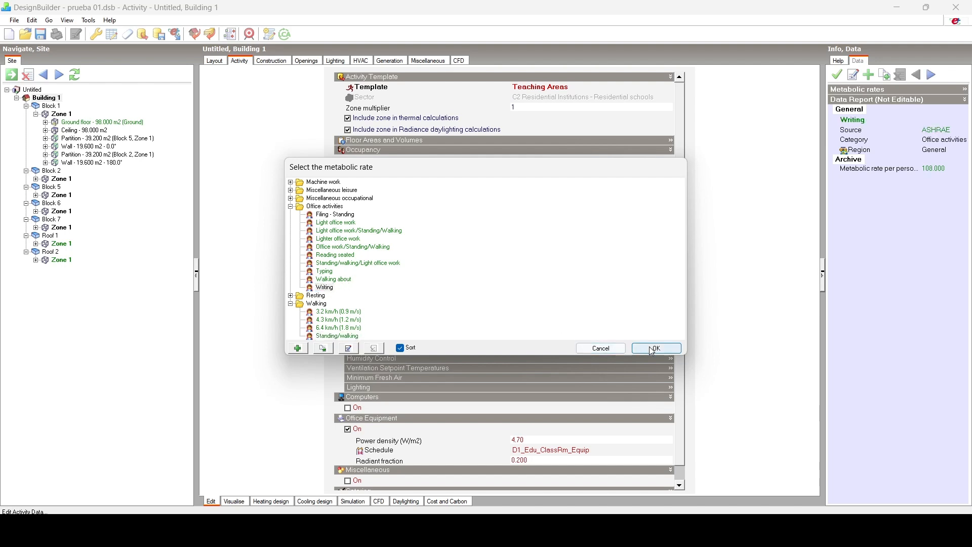
{"action": "left_click", "coordinate": [658, 348]}
{"action": "left_click", "coordinate": [581, 212]}
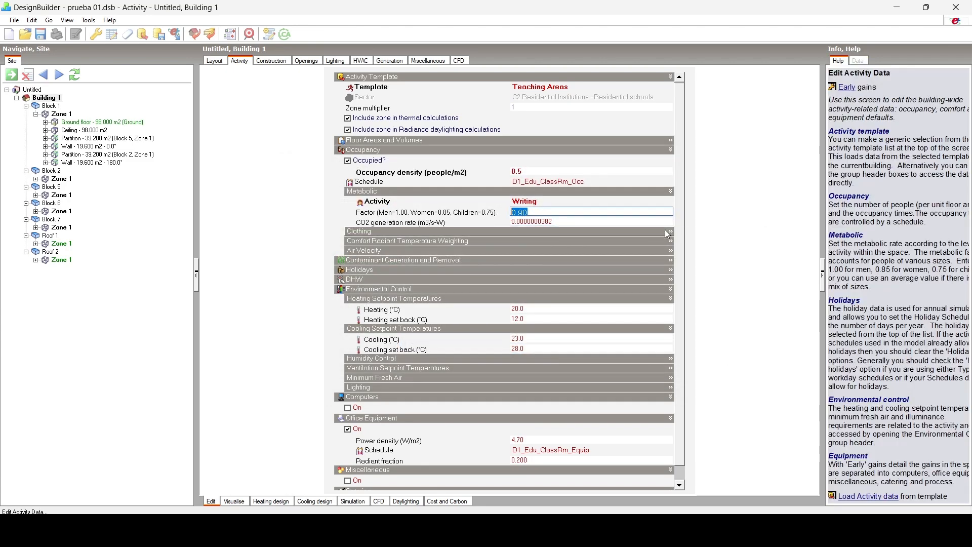
{"action": "type", "text": "0.75"}
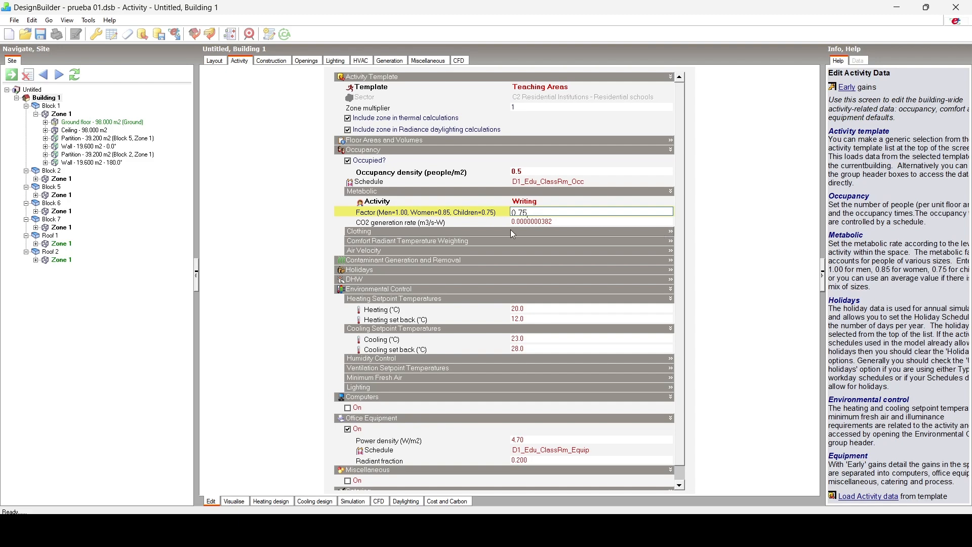
Set the summer clothing level to 1.00 clo, and collapse the clothing and metabolic settings.
{"action": "left_click", "coordinate": [417, 232]}
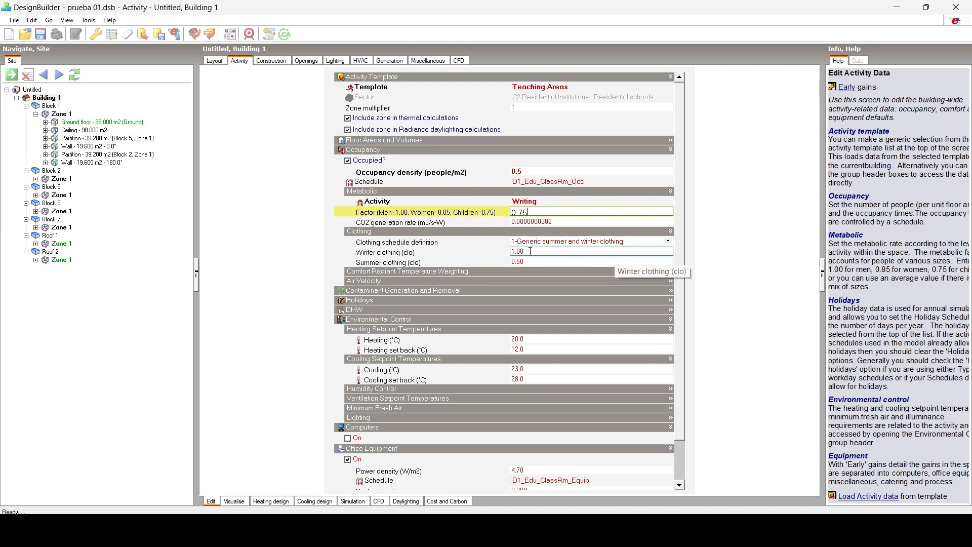
{"action": "left_click", "coordinate": [530, 252]}
{"action": "left_click", "coordinate": [530, 261]}
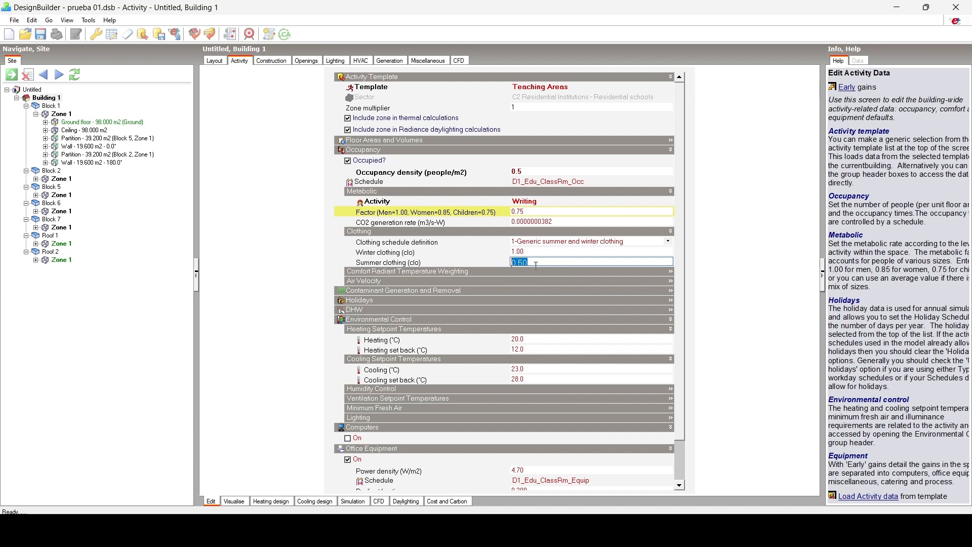
{"action": "type", "text": "1."}
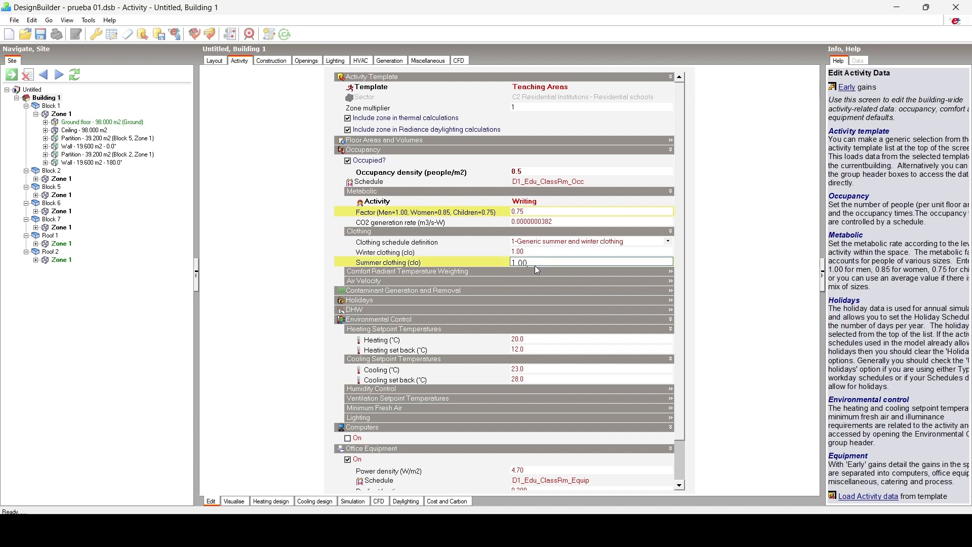
{"action": "left_click", "coordinate": [539, 252]}
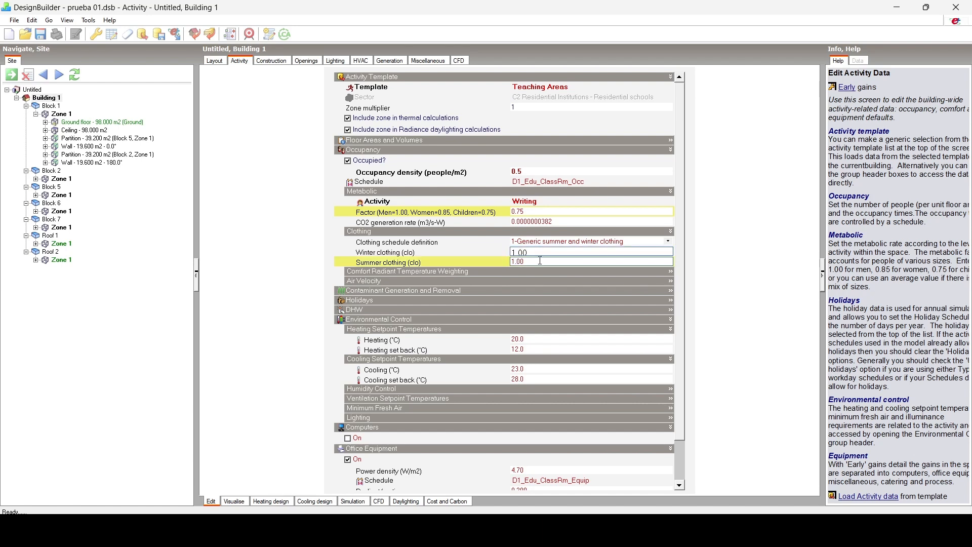
{"action": "left_click", "coordinate": [619, 241]}
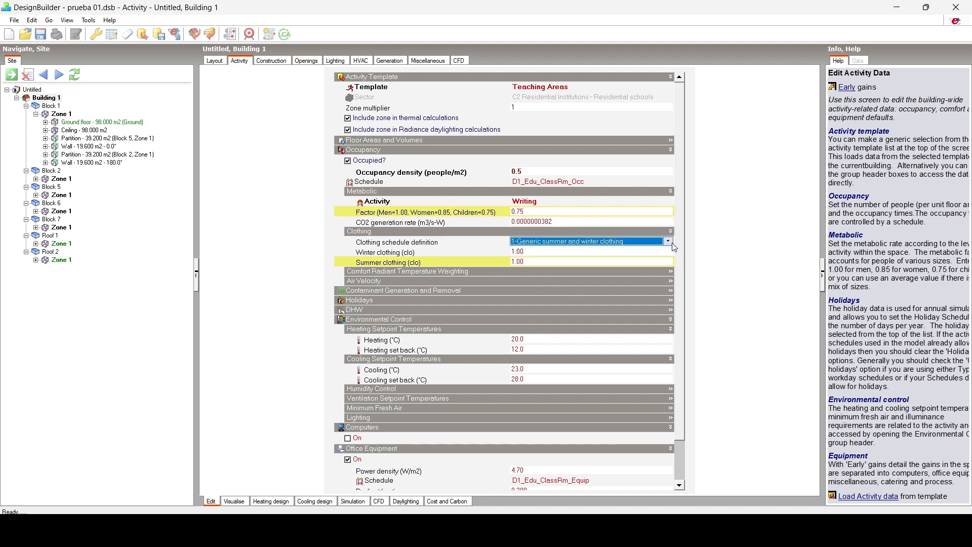
{"action": "left_click", "coordinate": [435, 231]}
{"action": "left_click", "coordinate": [400, 191]}
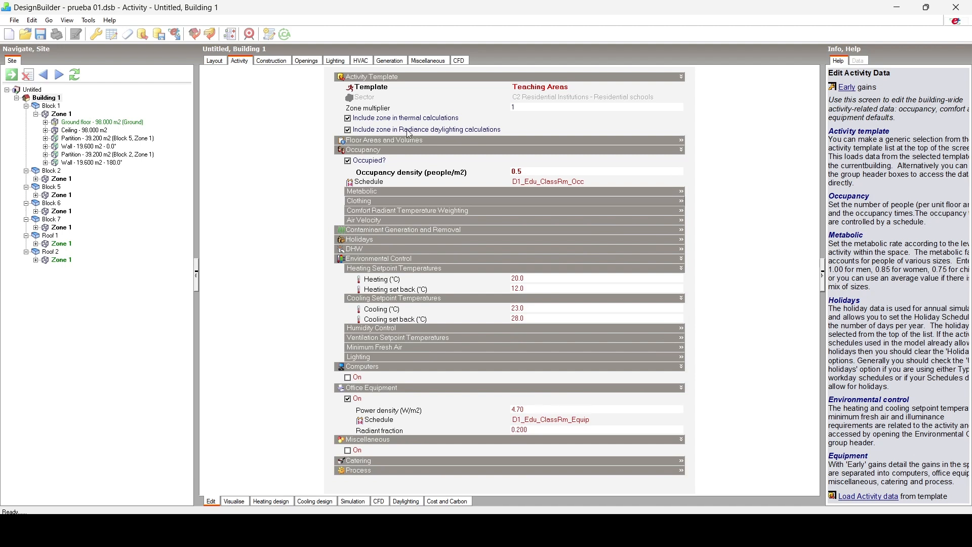
Switch off the office equipment gains in the building's activity data.
{"action": "double_click", "coordinate": [398, 239]}
{"action": "left_click", "coordinate": [359, 378]}
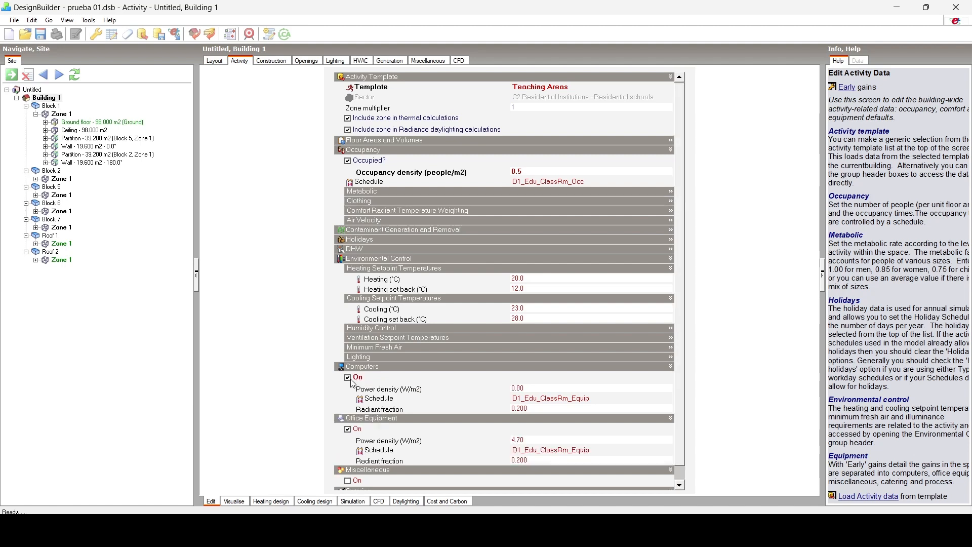
{"action": "left_click", "coordinate": [347, 378]}
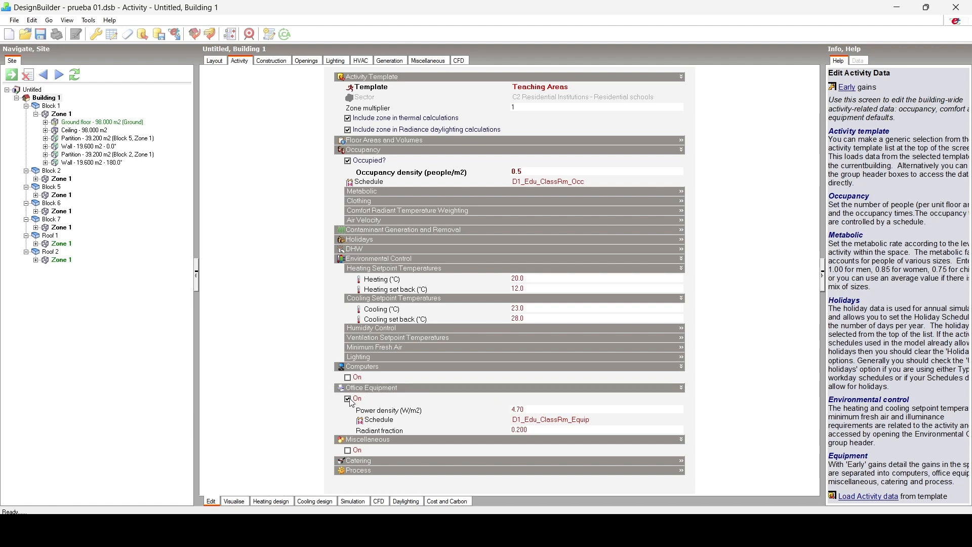
{"action": "left_click", "coordinate": [349, 399]}
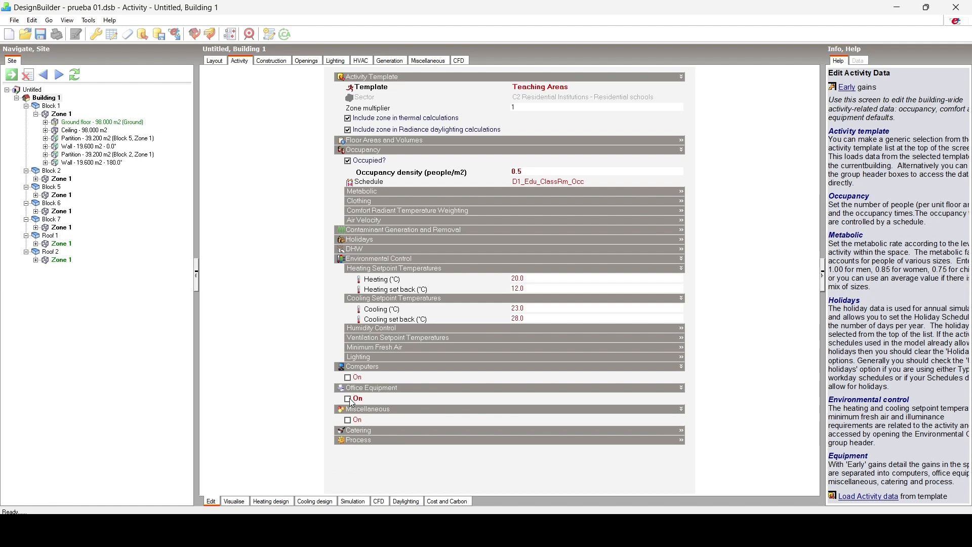
Review the building's construction data and the facade types available for the external window layout, without changing the layout.
{"action": "left_click", "coordinate": [272, 62]}
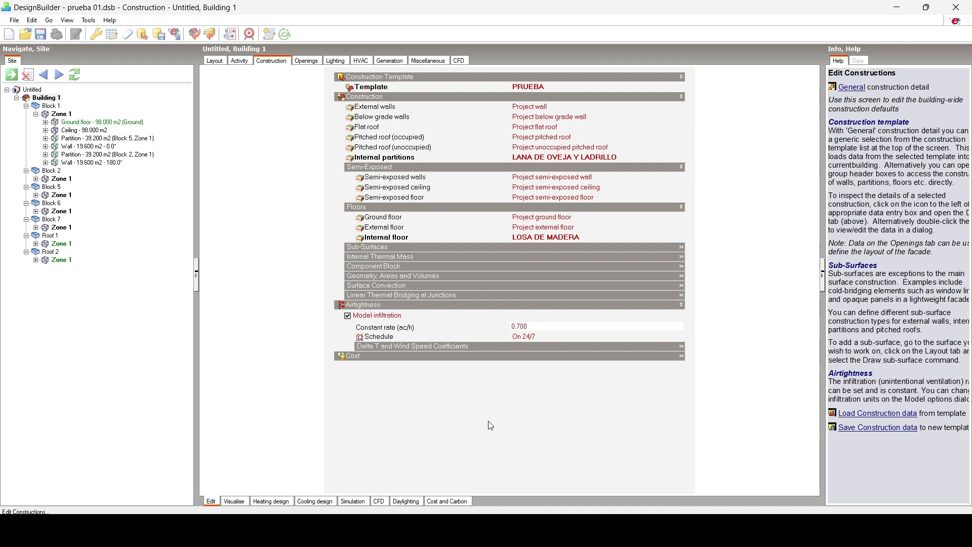
{"action": "left_click", "coordinate": [313, 63]}
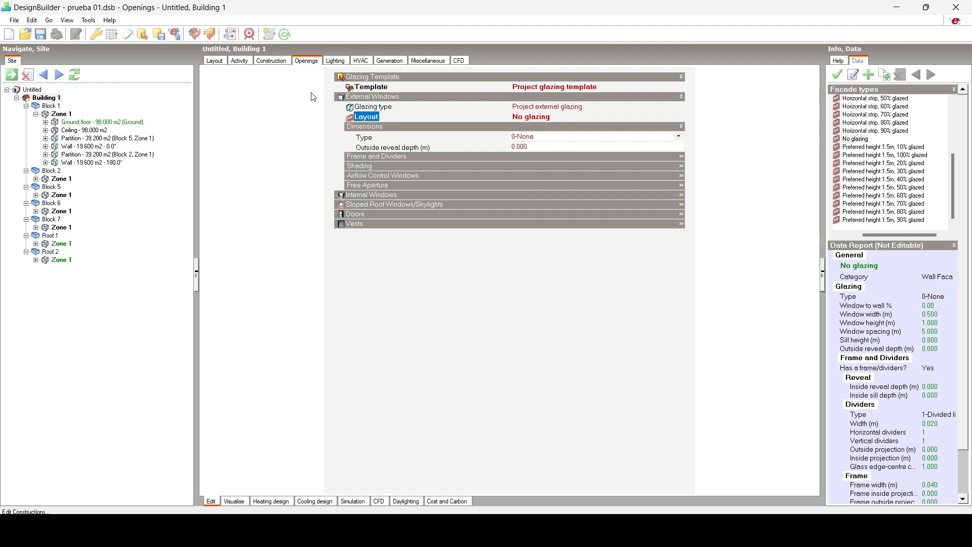
{"action": "left_click", "coordinate": [528, 117]}
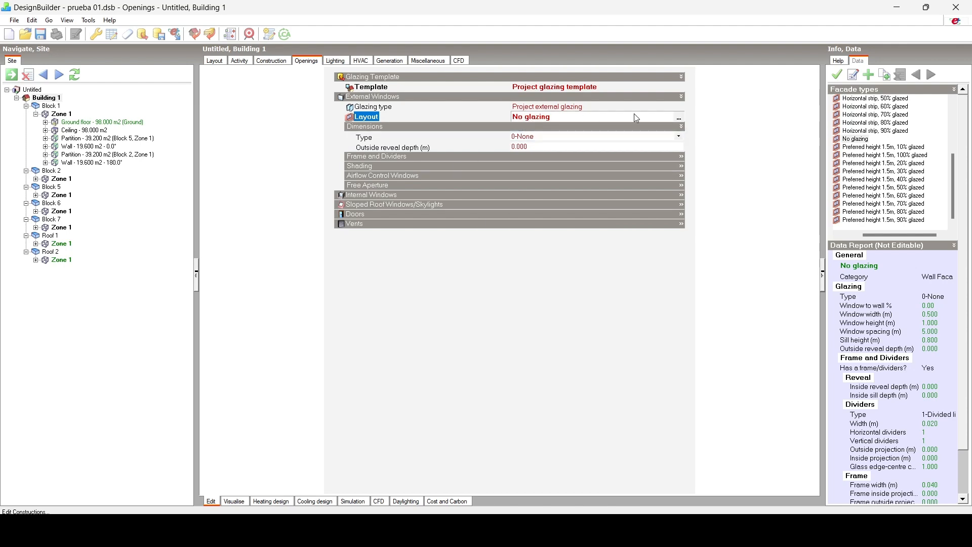
{"action": "left_click", "coordinate": [680, 118]}
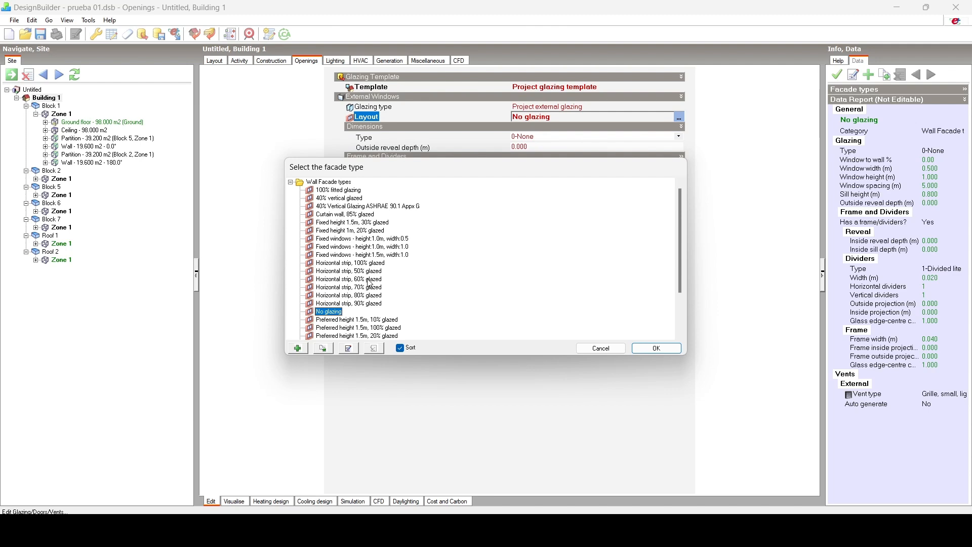
{"action": "left_click", "coordinate": [606, 349]}
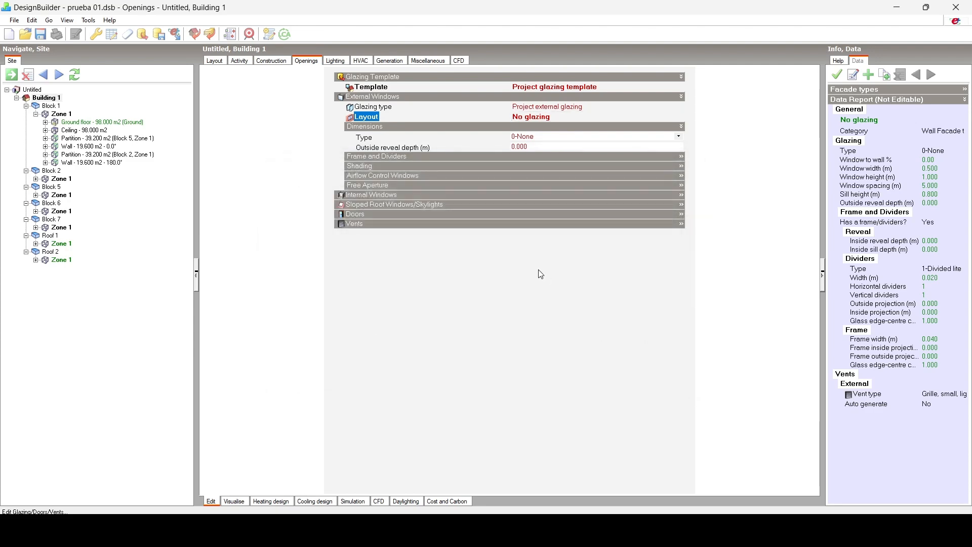
Review the lighting data, and switch off mechanical ventilation, heating, cooling and DHW in the building's HVAC data.
{"action": "left_click", "coordinate": [336, 61]}
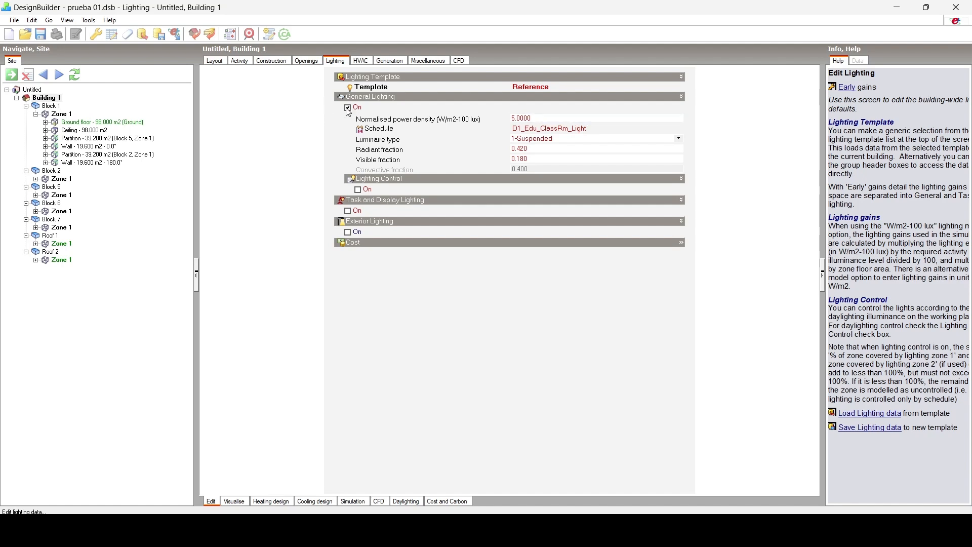
{"action": "left_click", "coordinate": [362, 62]}
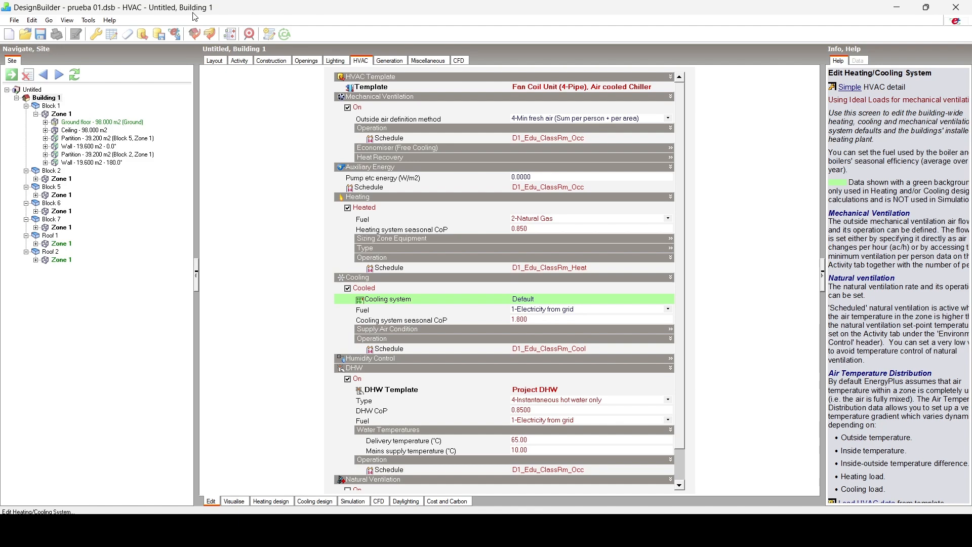
{"action": "left_click", "coordinate": [348, 108]}
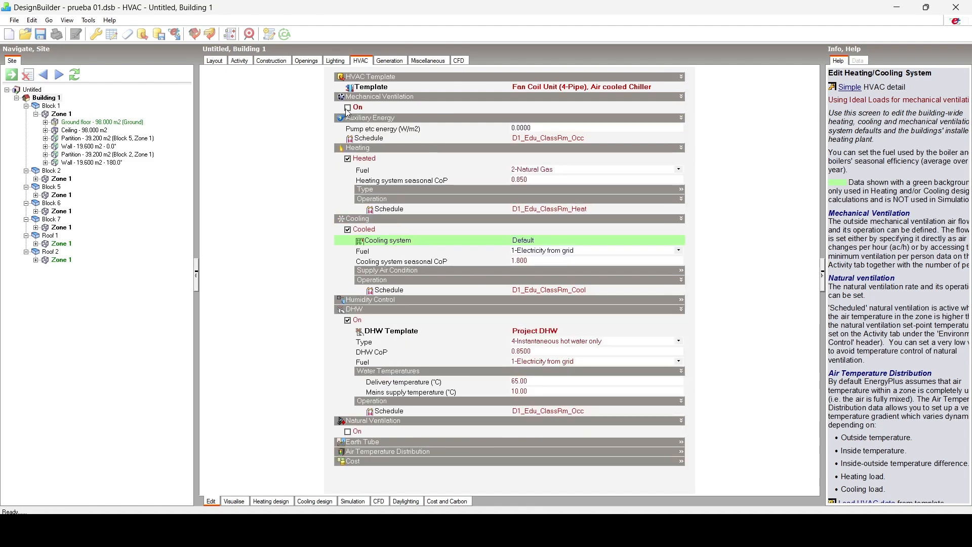
{"action": "left_click", "coordinate": [348, 159]}
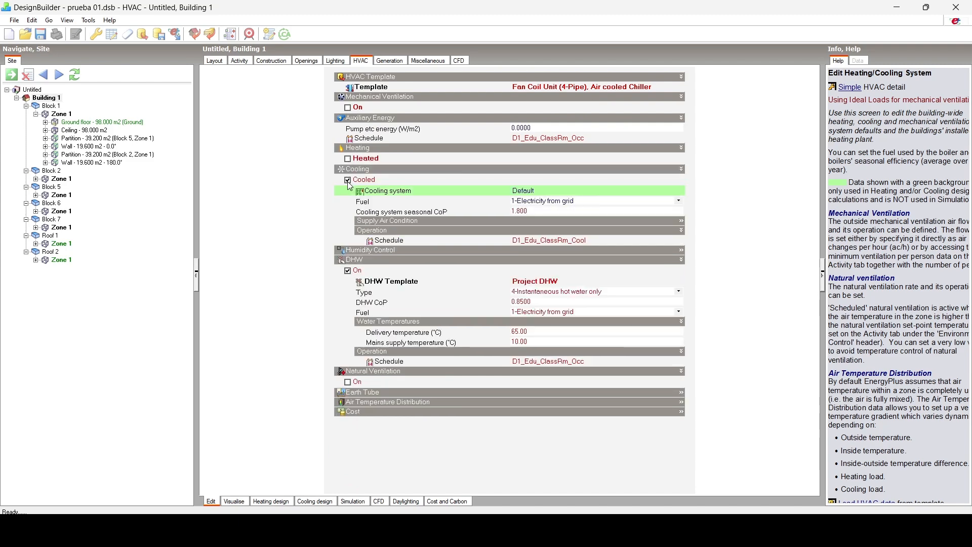
{"action": "left_click", "coordinate": [348, 180]}
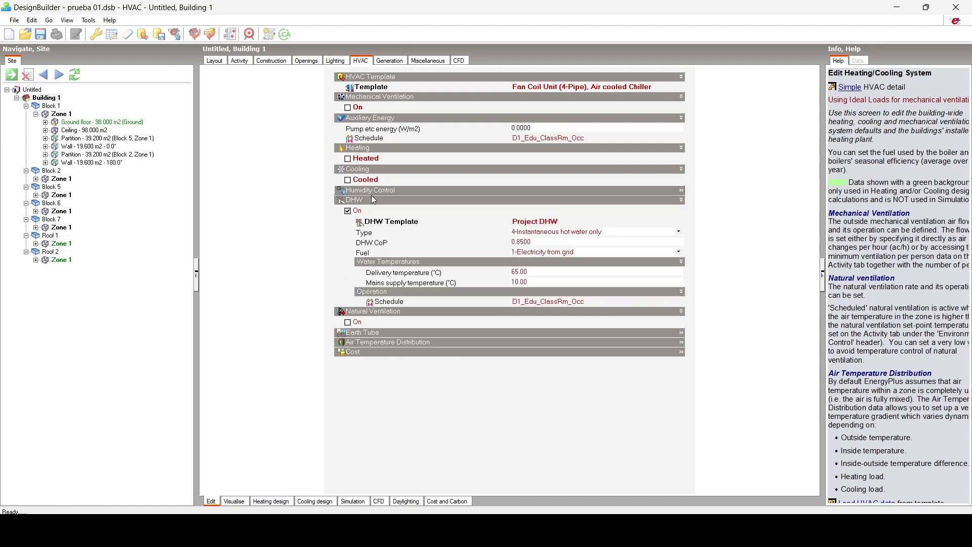
{"action": "left_click", "coordinate": [348, 211]}
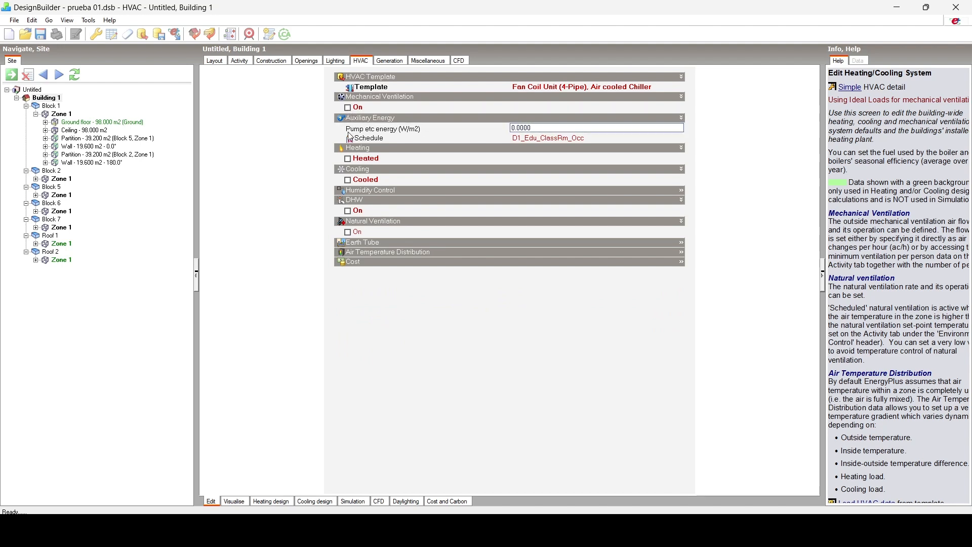
{"action": "left_click", "coordinate": [348, 159]}
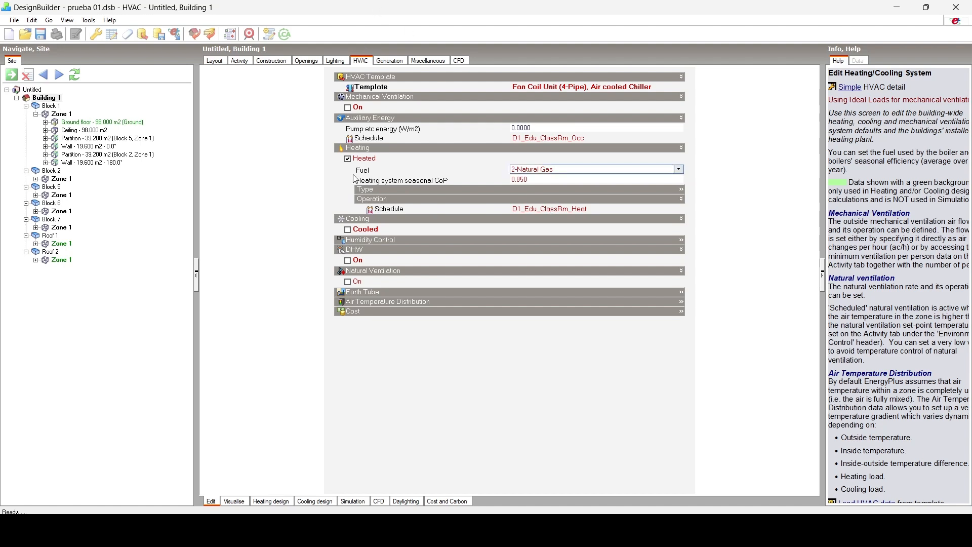
{"action": "left_click", "coordinate": [349, 160]}
Review the building's electricity generation, miscellaneous and CFD boundary data.
{"action": "left_click", "coordinate": [391, 60]}
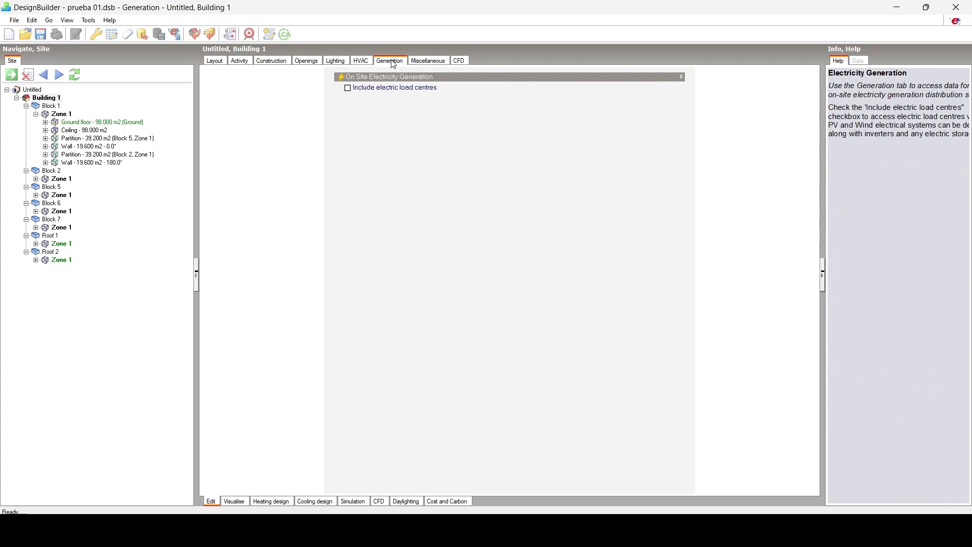
{"action": "left_click", "coordinate": [428, 61]}
{"action": "left_click", "coordinate": [458, 61]}
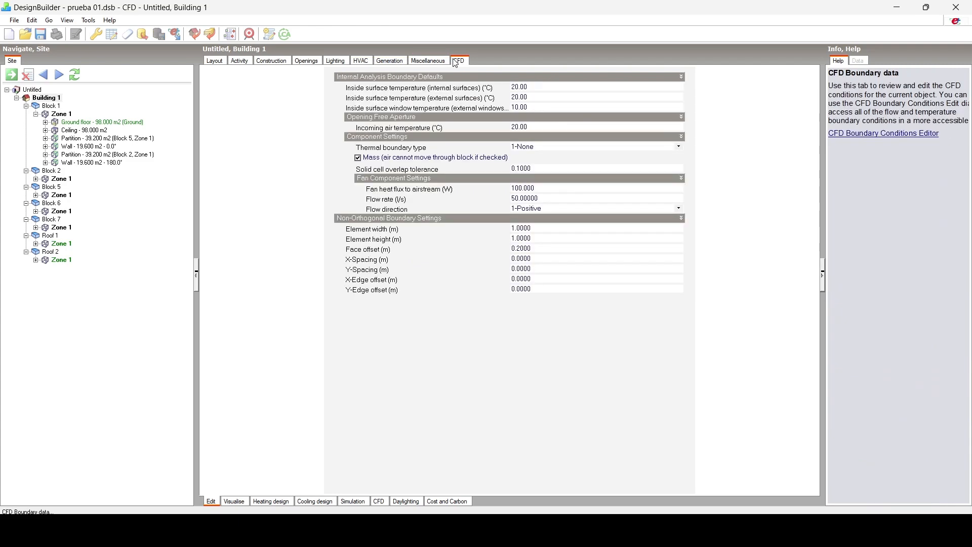
{"action": "left_click", "coordinate": [389, 61]}
Inspect the two roof blocks in the building layout, and expand the surfaces of Roof 1's zone.
{"action": "left_click", "coordinate": [213, 63]}
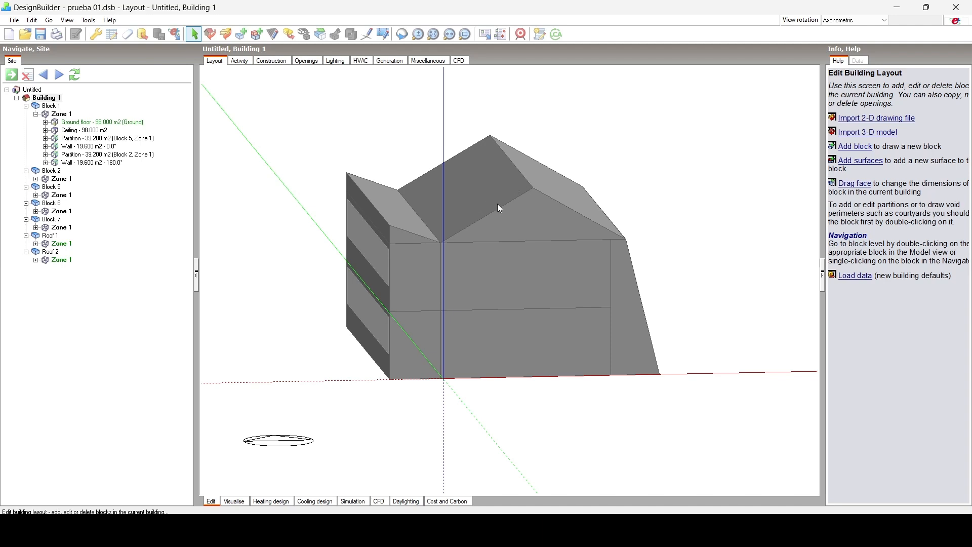
{"action": "left_click", "coordinate": [514, 199]}
{"action": "left_click", "coordinate": [397, 229]}
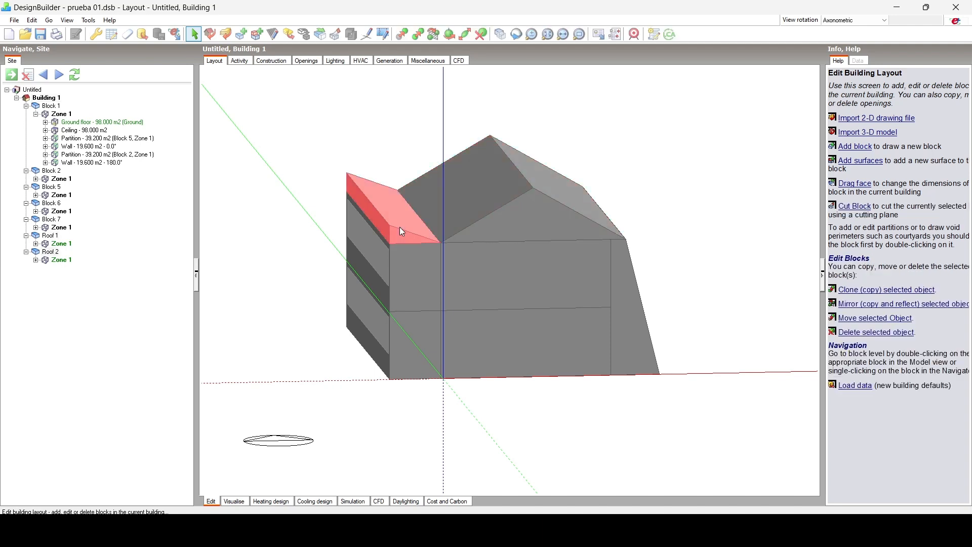
{"action": "left_click", "coordinate": [496, 217]}
{"action": "left_click", "coordinate": [36, 244]}
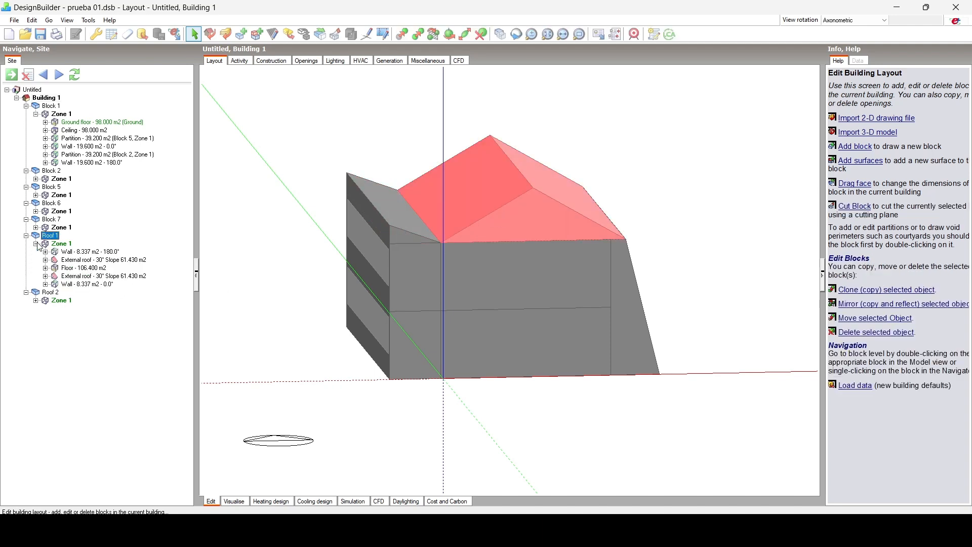
Try switching off occupancy at building level, and check the activity data of Roof 1, Roof 2 and Block 7.
{"action": "left_click", "coordinate": [239, 62]}
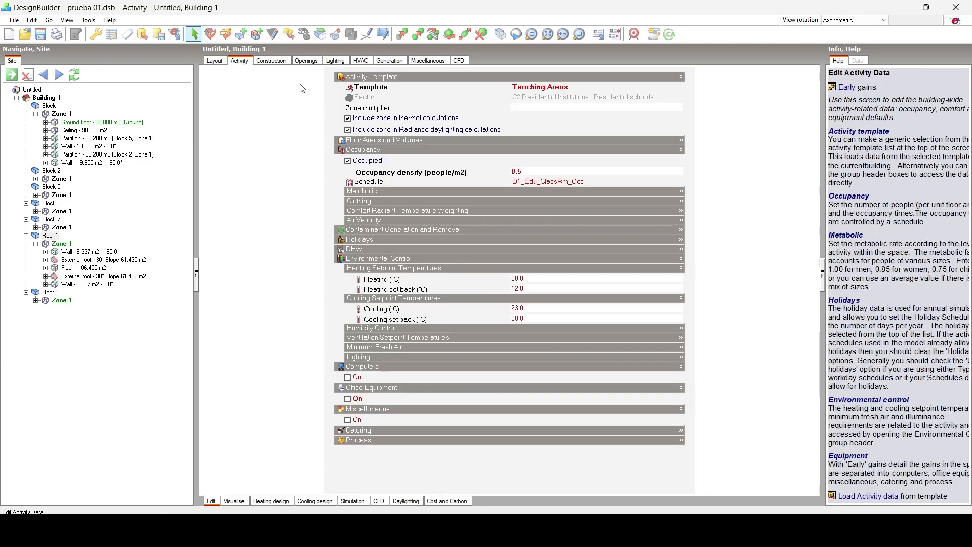
{"action": "left_click", "coordinate": [348, 161]}
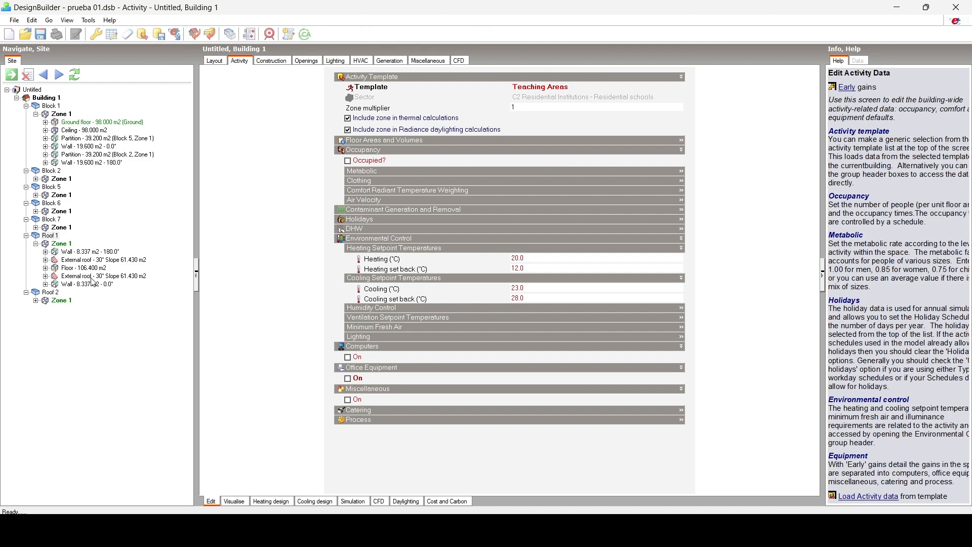
{"action": "left_click", "coordinate": [50, 292]}
{"action": "left_click", "coordinate": [36, 301]}
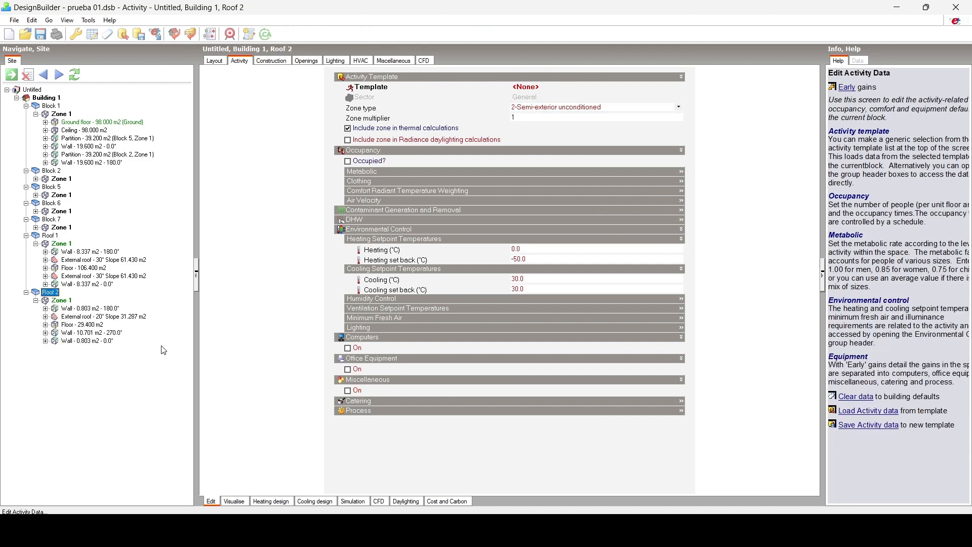
{"action": "left_click", "coordinate": [66, 303]}
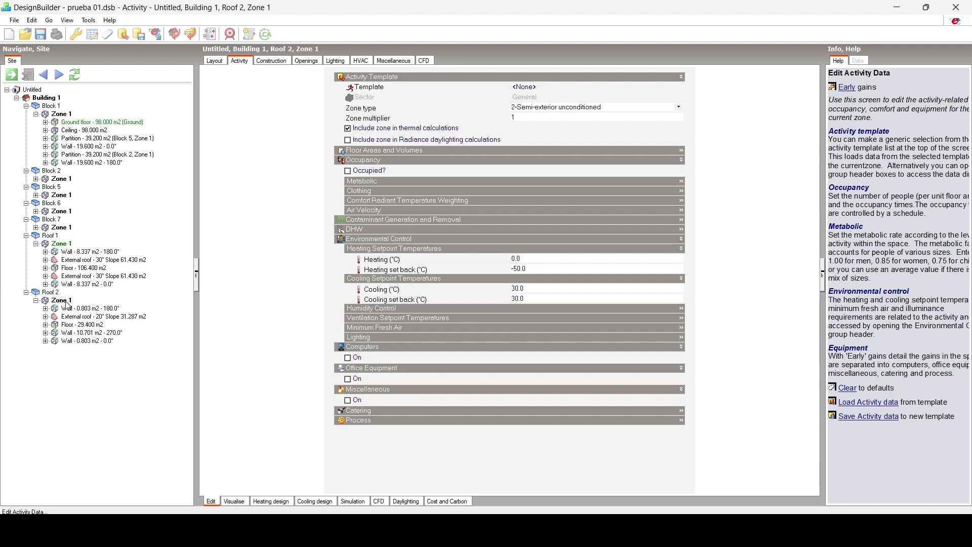
{"action": "left_click", "coordinate": [51, 236]}
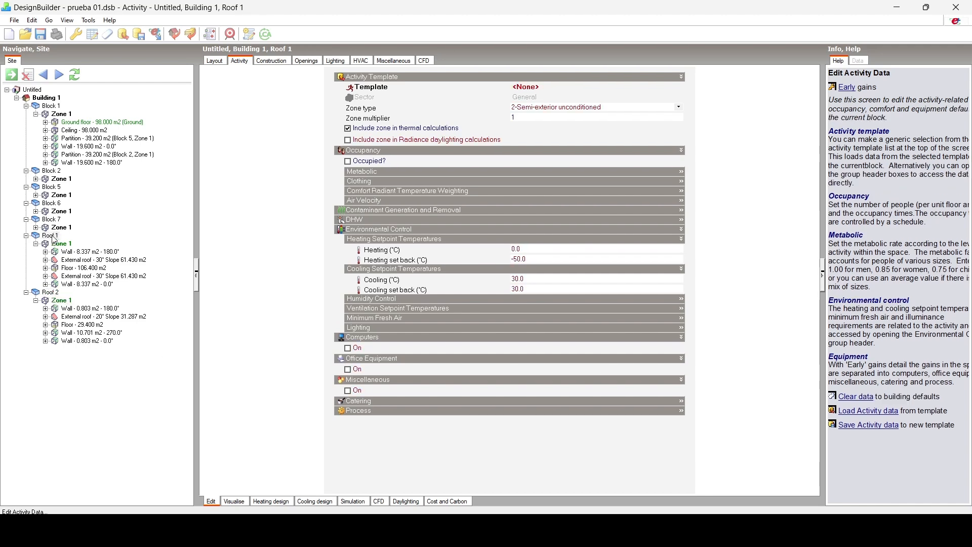
{"action": "left_click", "coordinate": [62, 300]}
{"action": "left_click", "coordinate": [52, 293]}
{"action": "left_click", "coordinate": [51, 236]}
{"action": "left_click", "coordinate": [51, 220]}
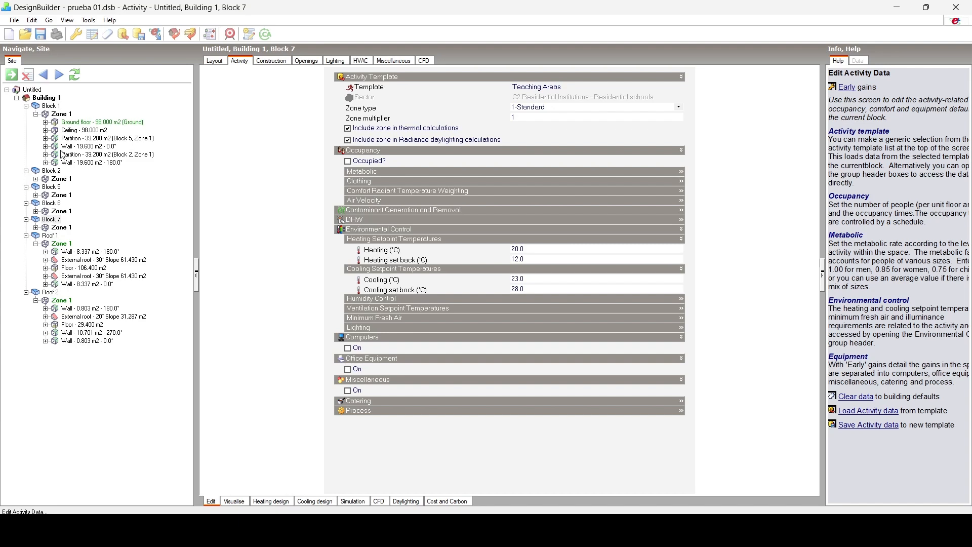
Restore the occupied setting in the building-level activity data.
{"action": "left_click", "coordinate": [348, 162]}
{"action": "left_click", "coordinate": [54, 98]}
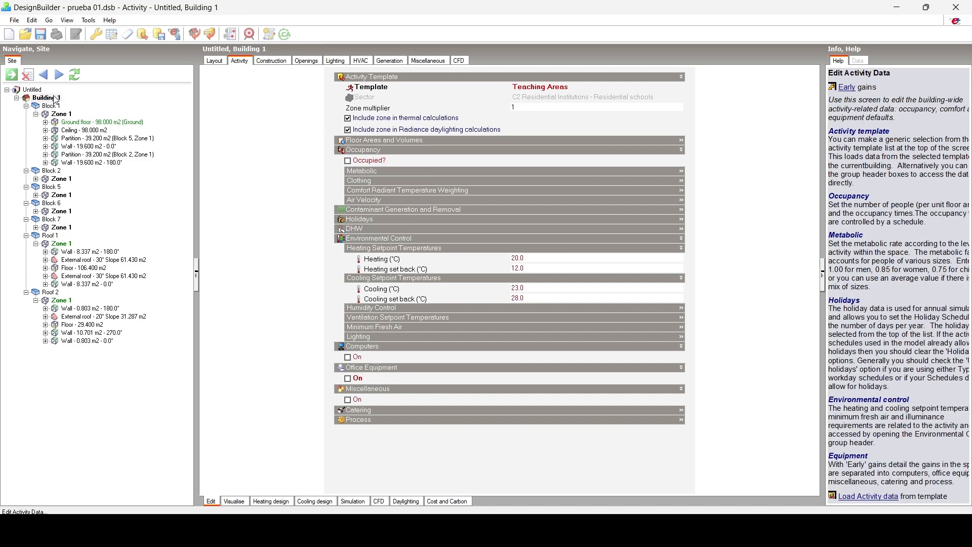
{"action": "left_click", "coordinate": [348, 161]}
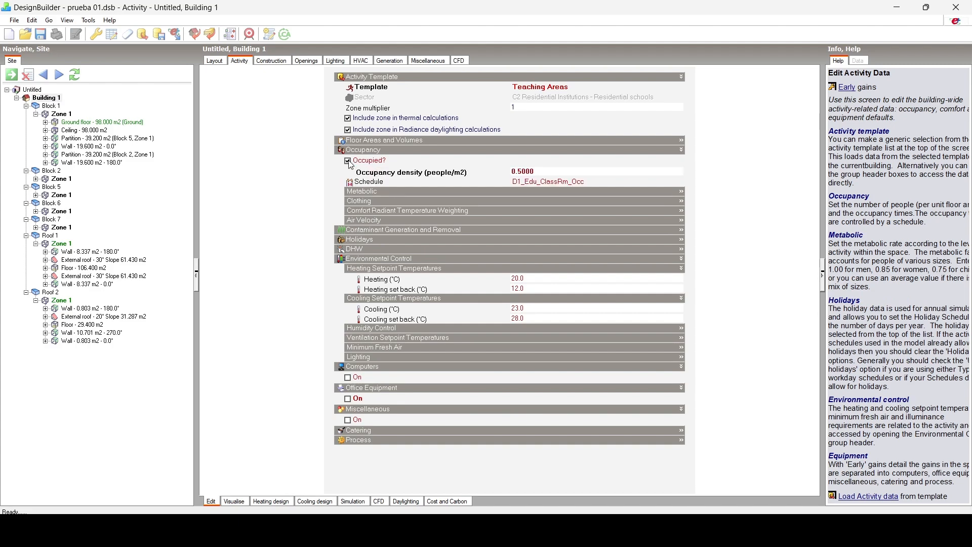
Switch off occupancy in the activity data of Roof 2's Zone 1.
{"action": "left_click", "coordinate": [55, 106]}
{"action": "left_click", "coordinate": [47, 292]}
{"action": "left_click", "coordinate": [52, 301]}
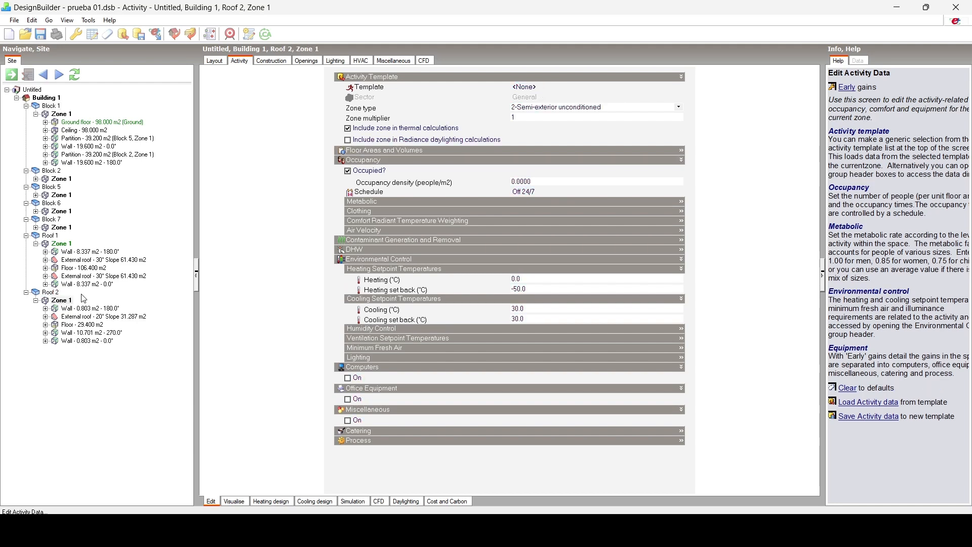
{"action": "left_click", "coordinate": [348, 171]}
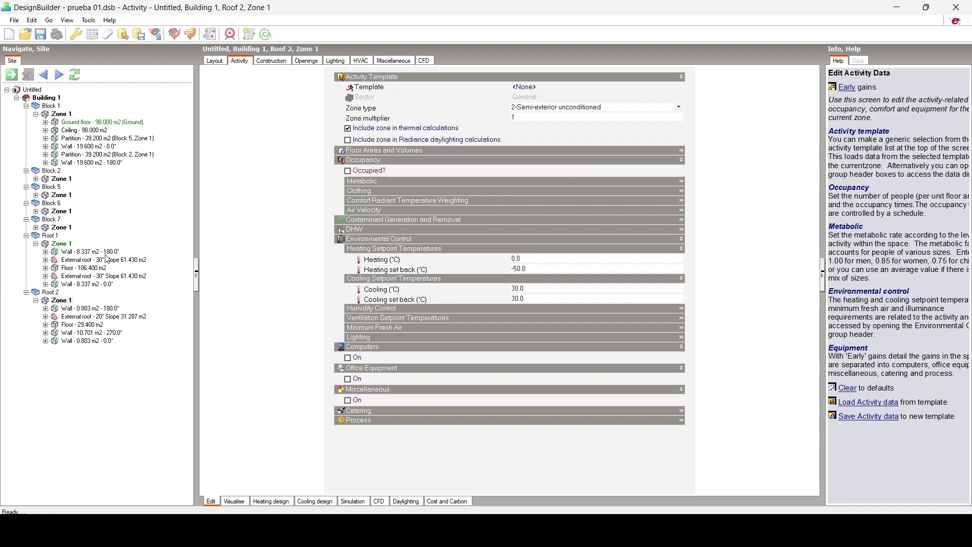
Check the building and Roof 2 occupancy settings, and switch off occupancy for Roof 1's Zone 1.
{"action": "left_click", "coordinate": [68, 246]}
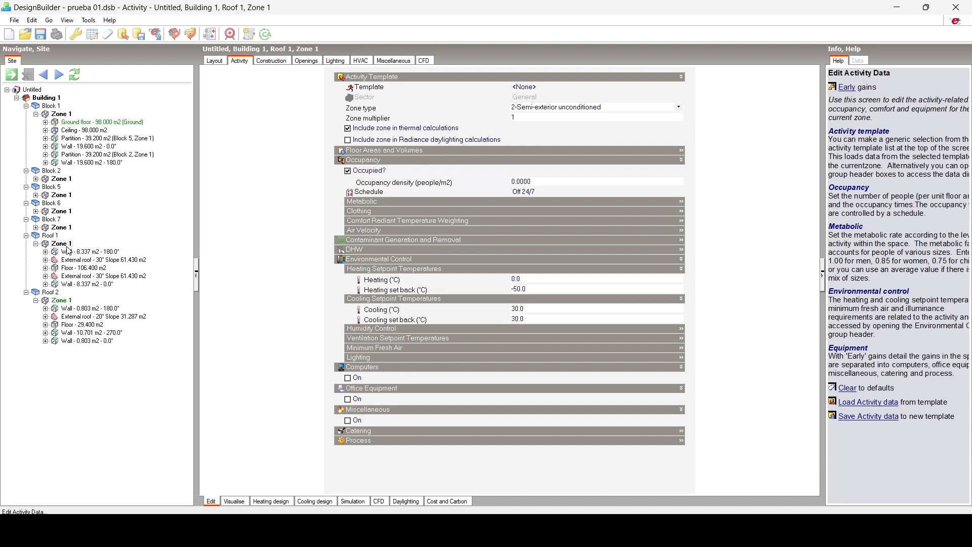
{"action": "left_click", "coordinate": [38, 99]}
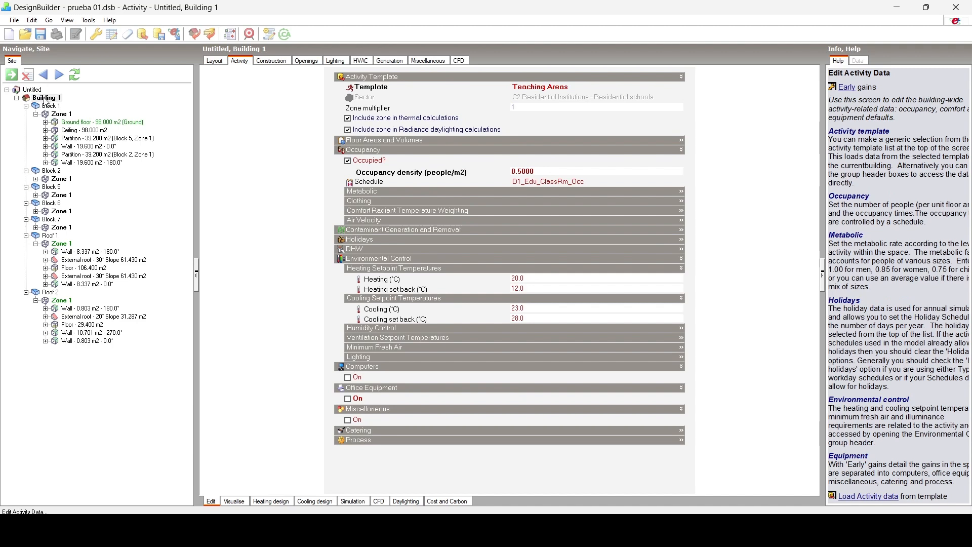
{"action": "left_click", "coordinate": [64, 302]}
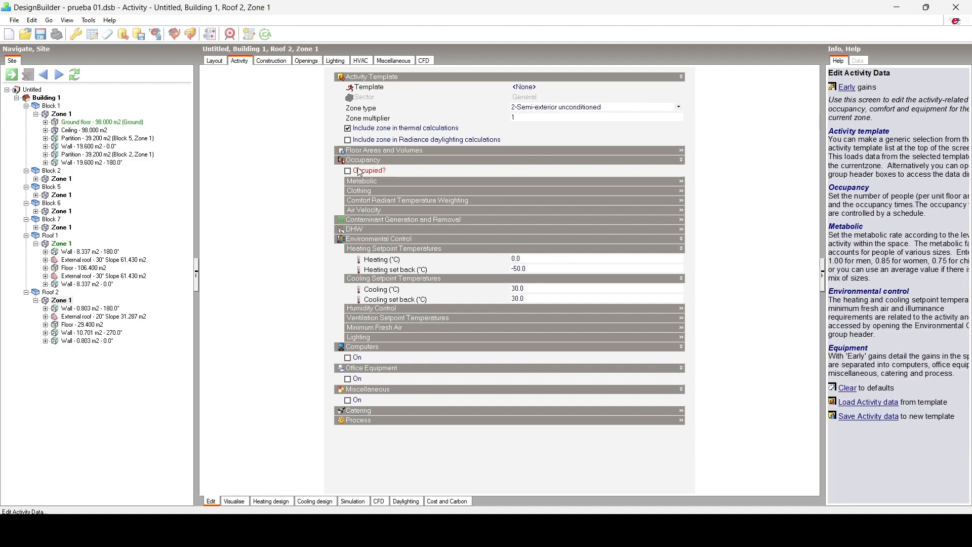
{"action": "left_click", "coordinate": [61, 243]}
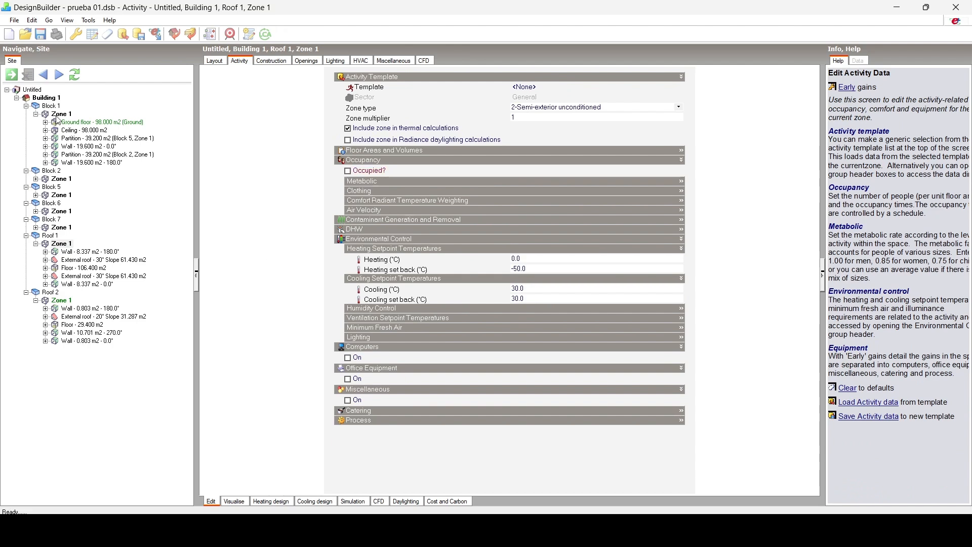
Assign the "Circulation area (corridors and stairways)" activity template to Block 2's Zone 1.
{"action": "left_click", "coordinate": [53, 171]}
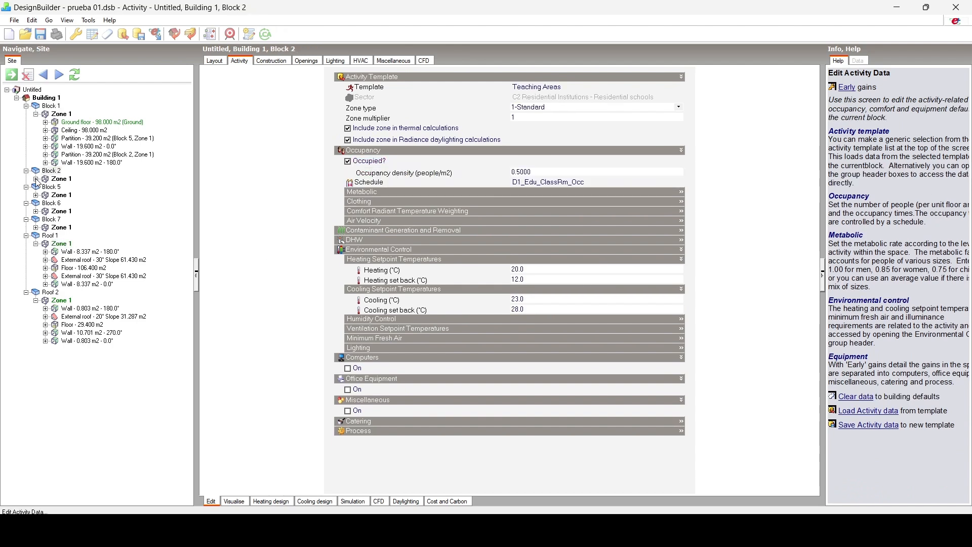
{"action": "left_click", "coordinate": [36, 179]}
{"action": "left_click", "coordinate": [58, 181]}
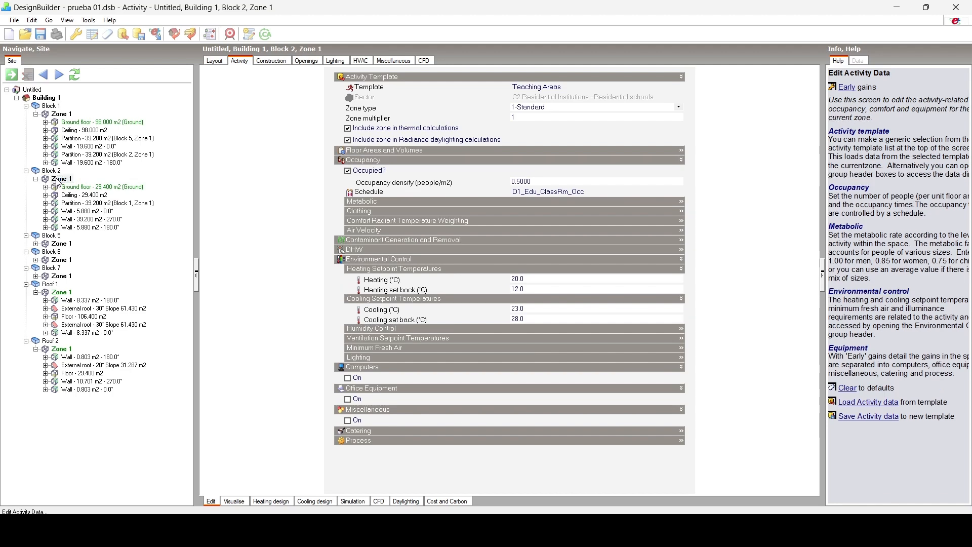
{"action": "left_click", "coordinate": [577, 89]}
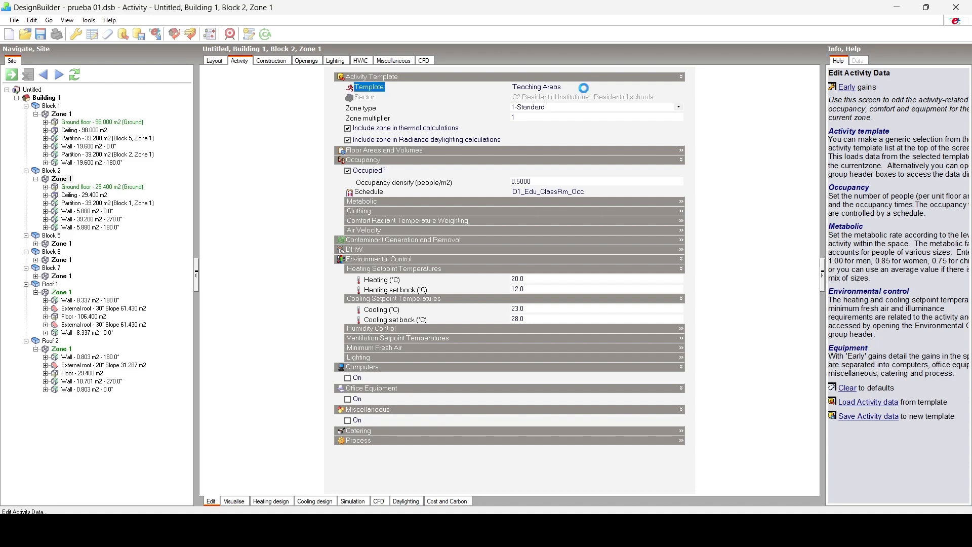
{"action": "left_click", "coordinate": [678, 89]}
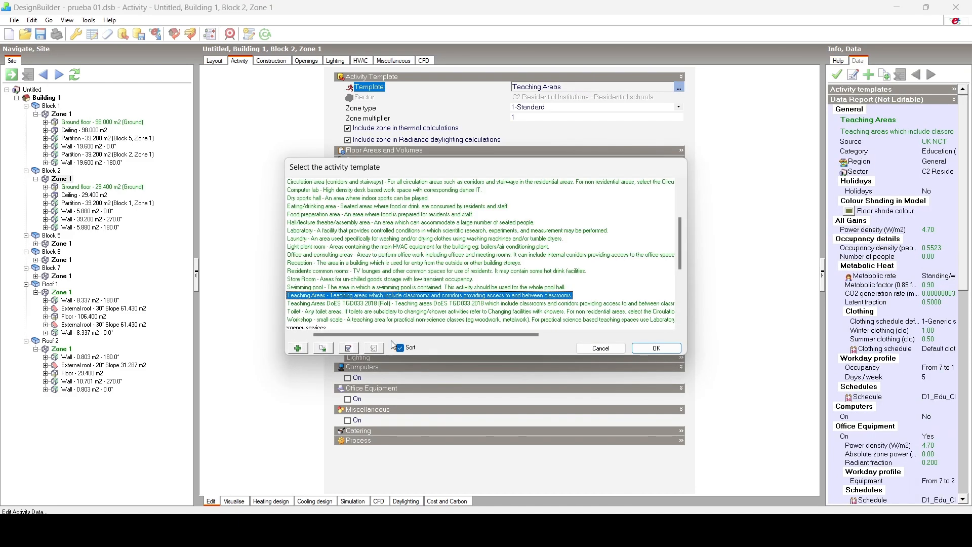
{"action": "left_click_drag", "start_coordinate": [364, 336], "coordinate": [347, 336]}
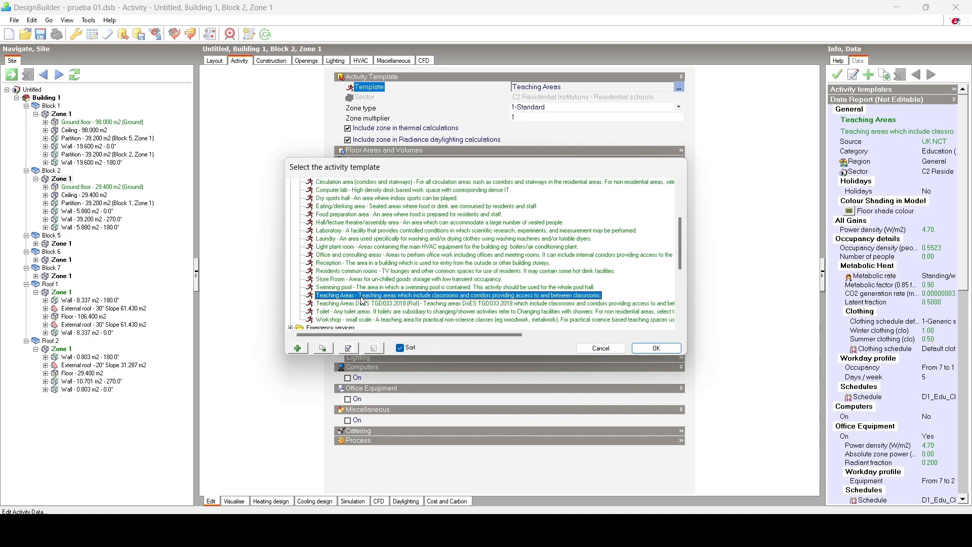
{"action": "scroll", "coordinate": [363, 263], "scroll_direction": "up", "scroll_amount": 1}
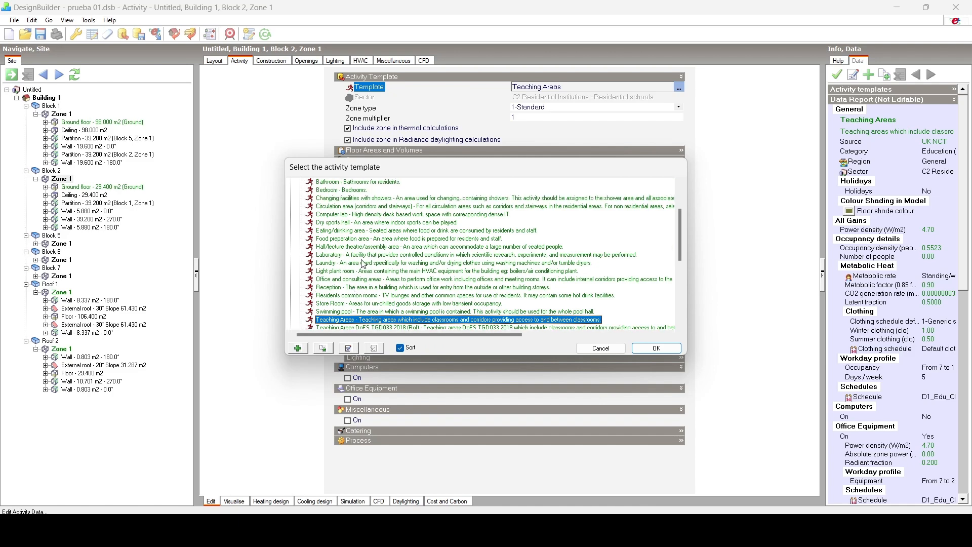
{"action": "left_click", "coordinate": [332, 206]}
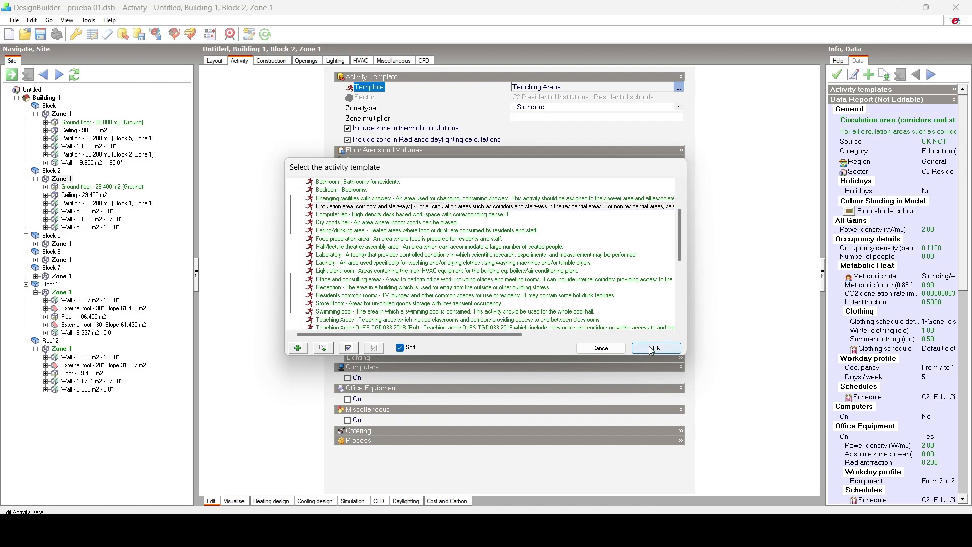
{"action": "left_click", "coordinate": [650, 348]}
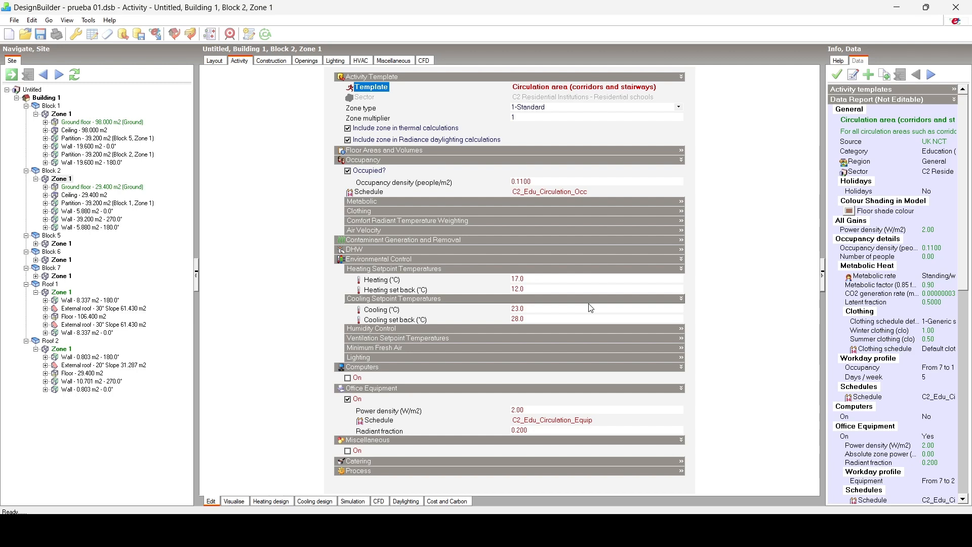
Check the occupancy density of Block 2's Zone 1 and review the profiles of its occupancy schedule C2_Edu_Circulation_Occ.
{"action": "left_click", "coordinate": [526, 182]}
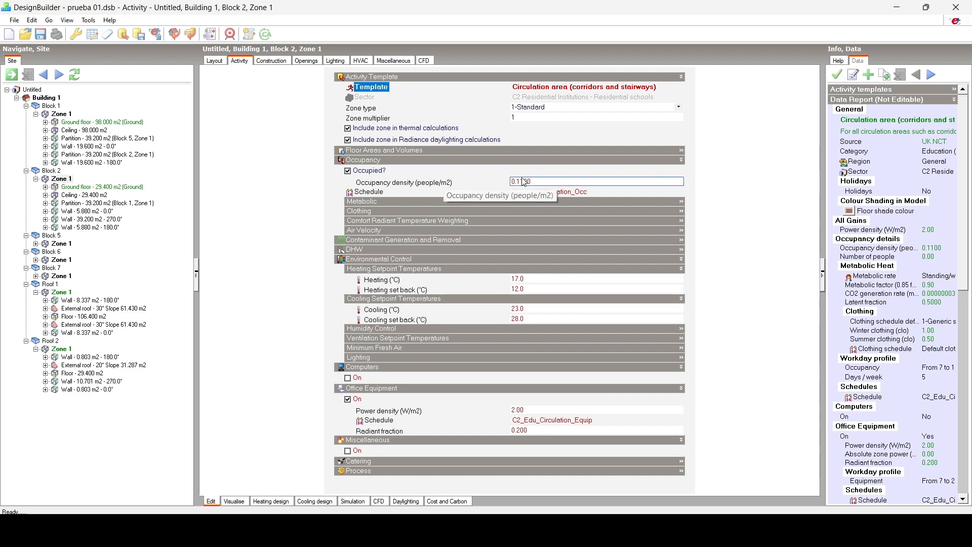
{"action": "left_click", "coordinate": [556, 181]}
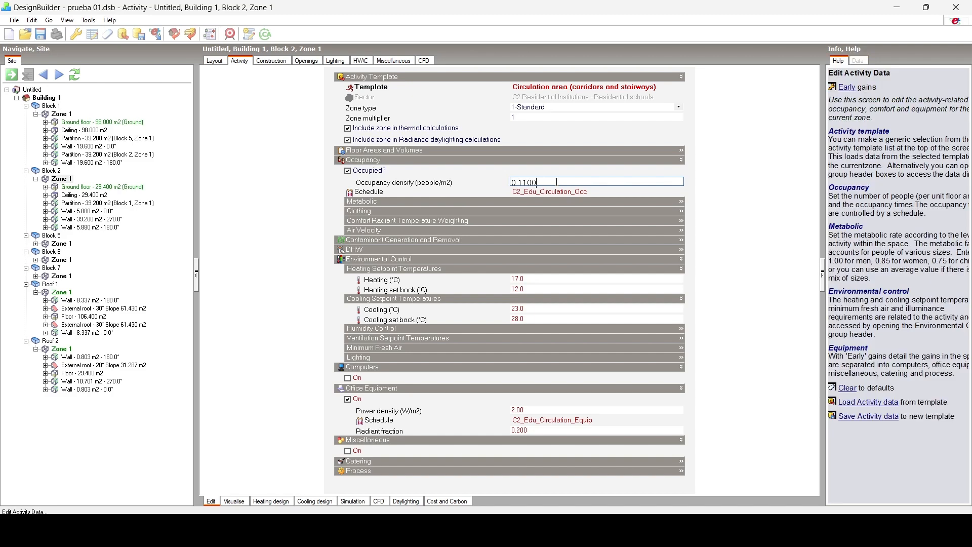
{"action": "left_click", "coordinate": [548, 192]}
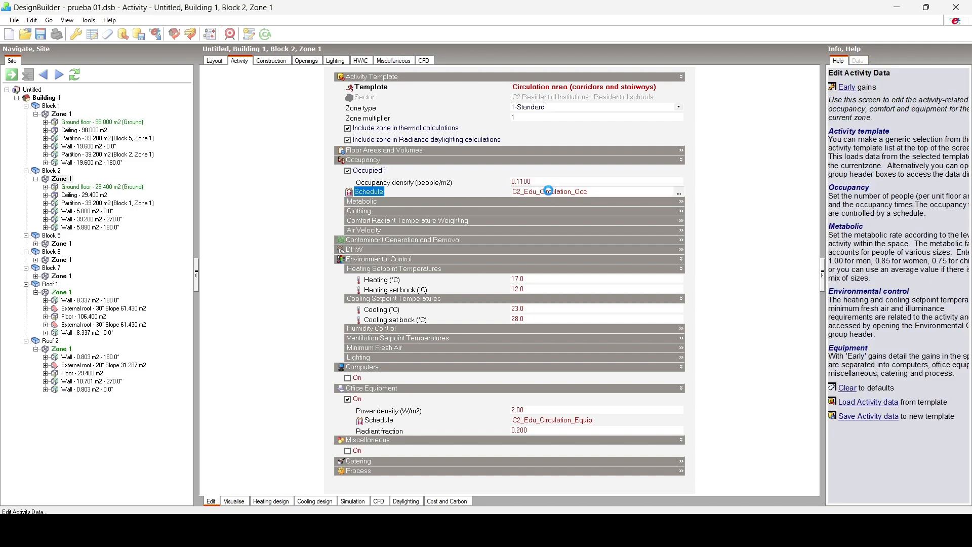
{"action": "left_click", "coordinate": [676, 192]}
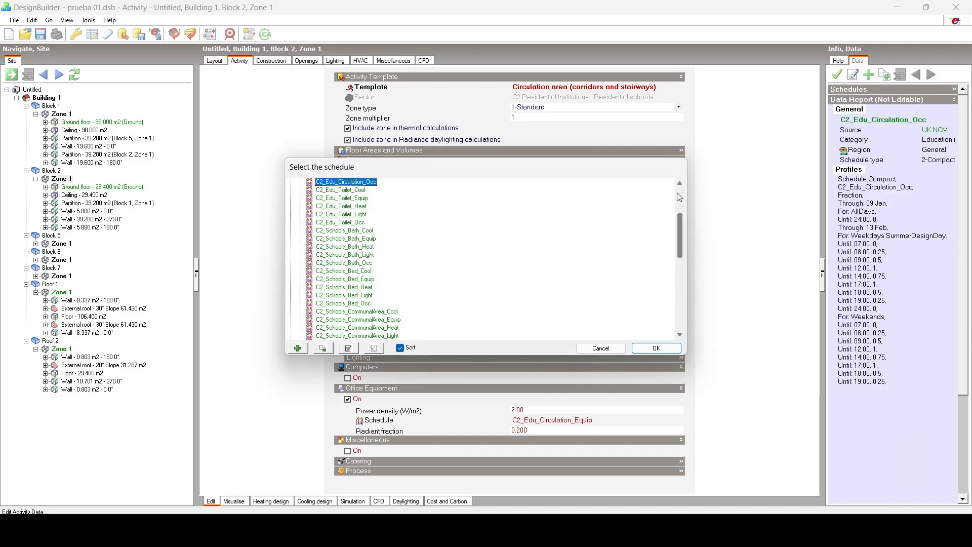
{"action": "left_click", "coordinate": [357, 349]}
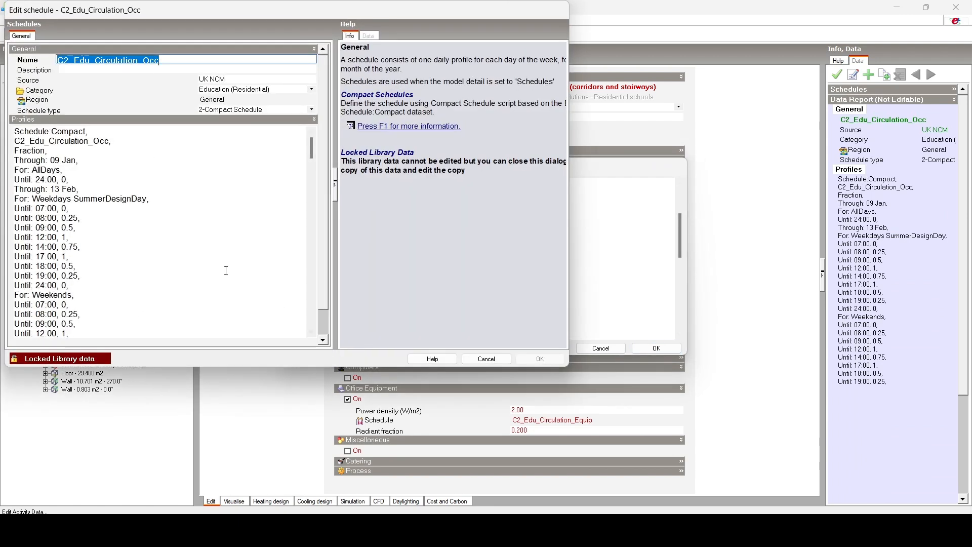
{"action": "scroll", "coordinate": [219, 250], "scroll_direction": "down", "scroll_amount": 10}
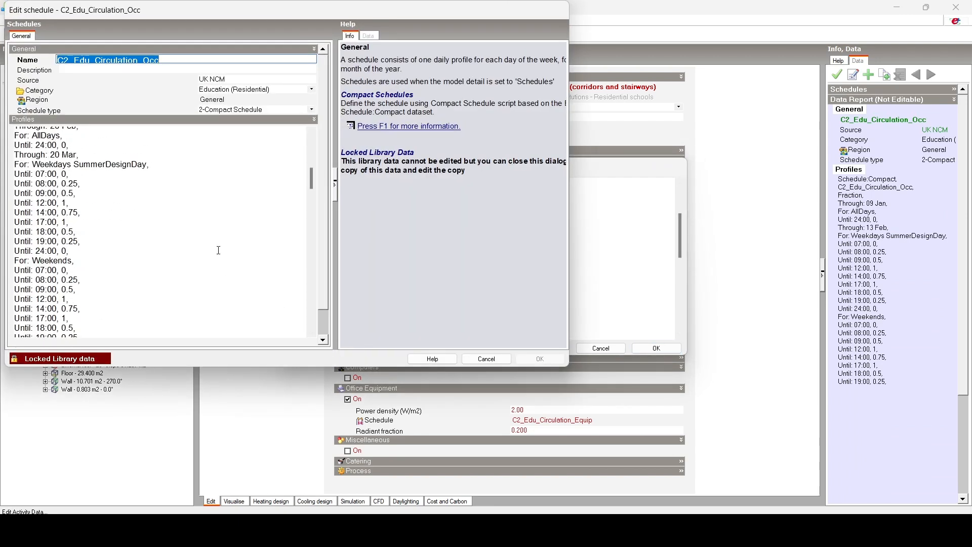
{"action": "scroll", "coordinate": [218, 250], "scroll_direction": "up", "scroll_amount": 10}
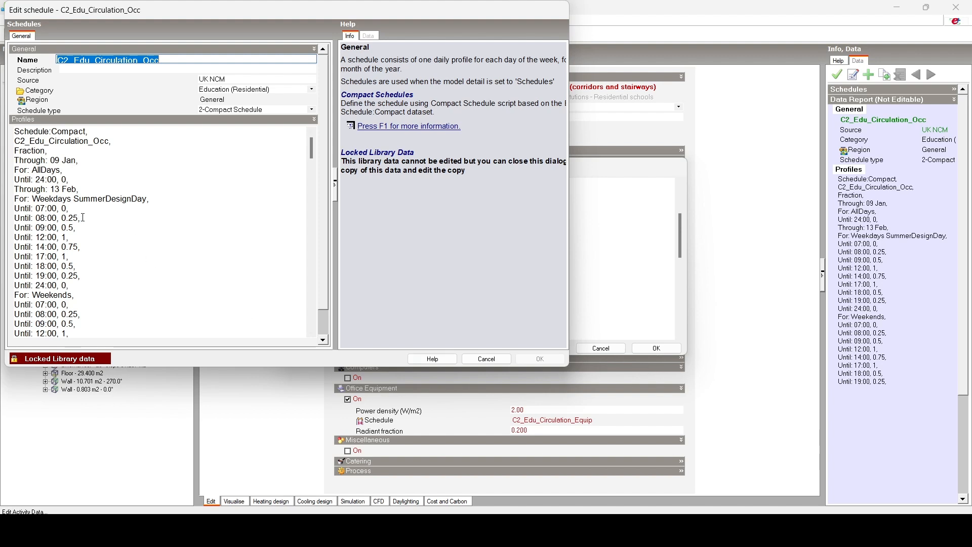
{"action": "double_click", "coordinate": [70, 218]}
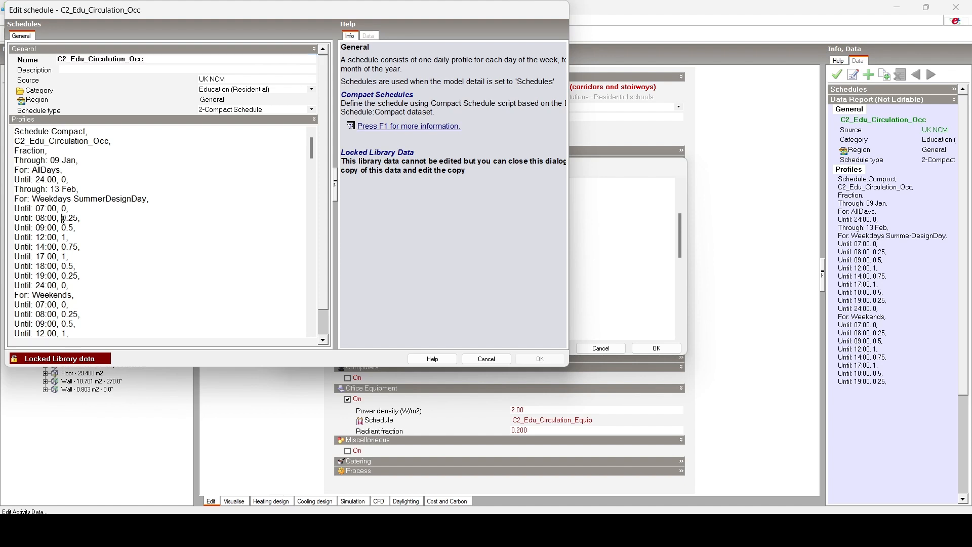
{"action": "type", "text": "1"}
{"action": "key", "text": "Return"}
{"action": "left_click_drag", "start_coordinate": [68, 218], "coordinate": [15, 218]}
{"action": "key", "text": "ctrl+c"}
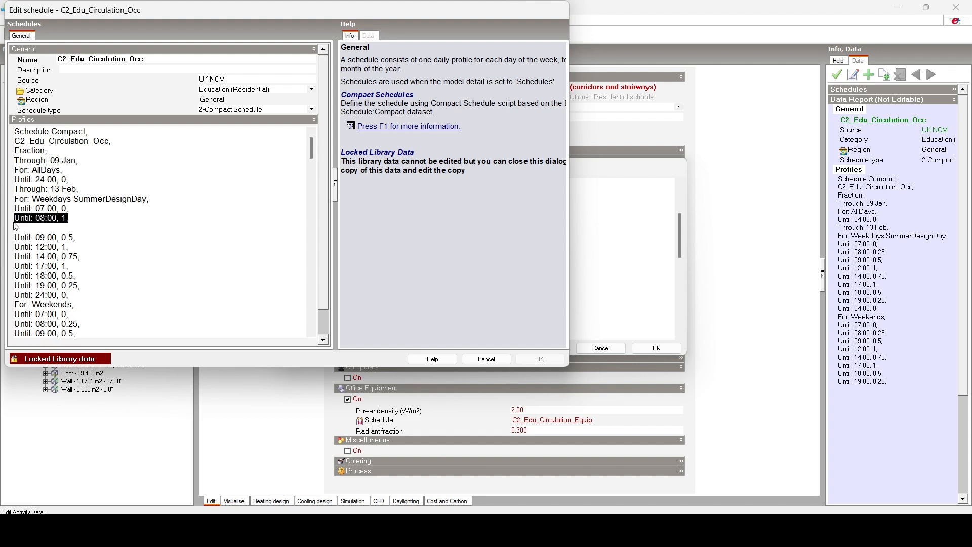
{"action": "left_click", "coordinate": [20, 228]}
{"action": "key", "text": "ctrl+v"}
{"action": "left_click", "coordinate": [57, 226]}
{"action": "key", "text": "BackSpace"}
{"action": "key", "text": "BackSpace"}
{"action": "type", "text": "15"}
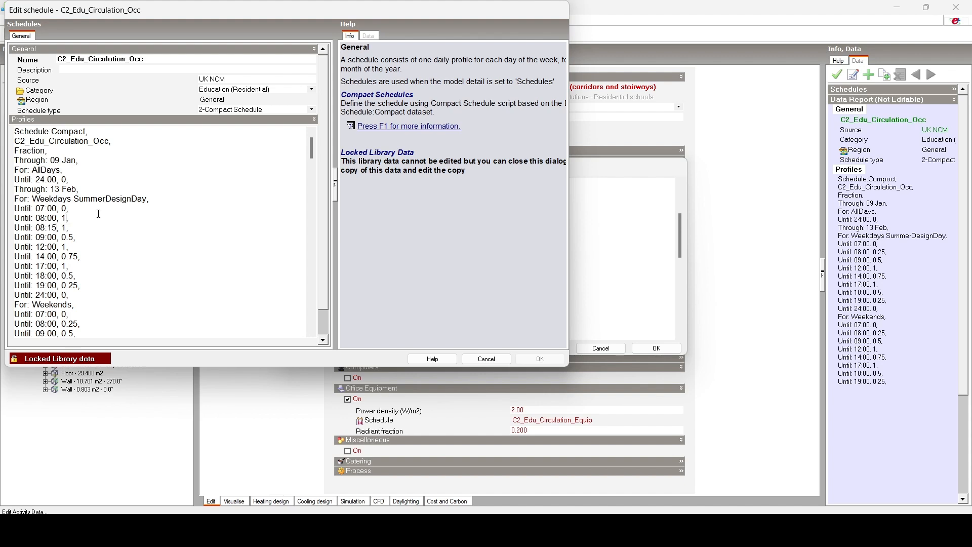
{"action": "key", "text": "BackSpace"}
{"action": "type", "text": "0"}
{"action": "left_click_drag", "start_coordinate": [49, 230], "coordinate": [11, 221]}
{"action": "left_click", "coordinate": [80, 227]}
{"action": "left_click_drag", "start_coordinate": [84, 237], "coordinate": [15, 244]}
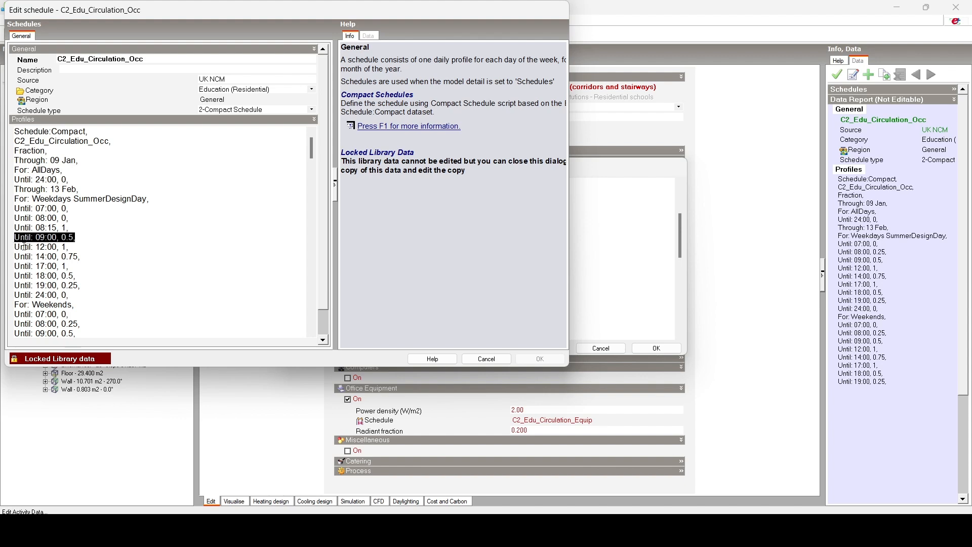
{"action": "key", "text": "Delete"}
{"action": "key", "text": "Delete"}
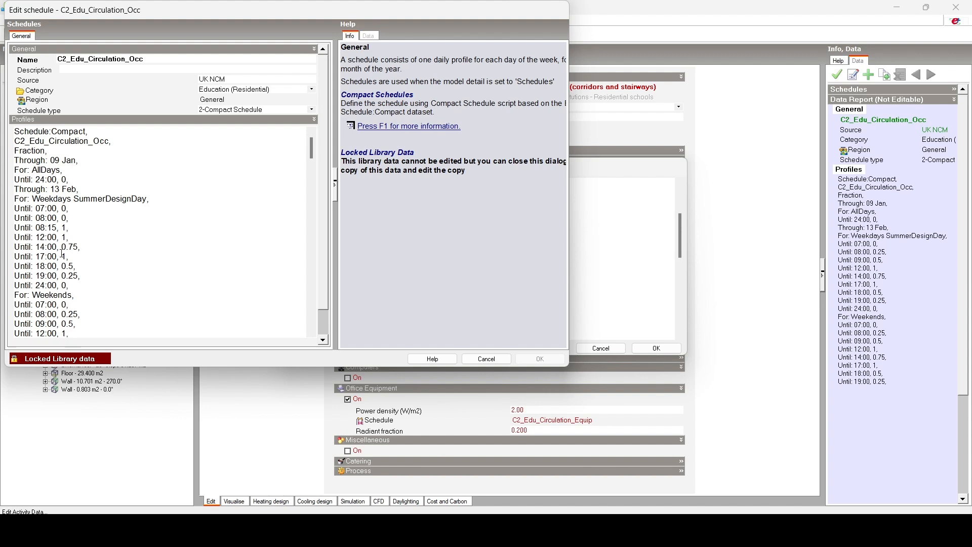
{"action": "left_click", "coordinate": [62, 237]}
{"action": "key", "text": "Delete"}
{"action": "key", "text": "Delete"}
{"action": "type", "text": "0"}
{"action": "left_click_drag", "start_coordinate": [35, 247], "coordinate": [58, 246]}
{"action": "type", "text": "12:30"}
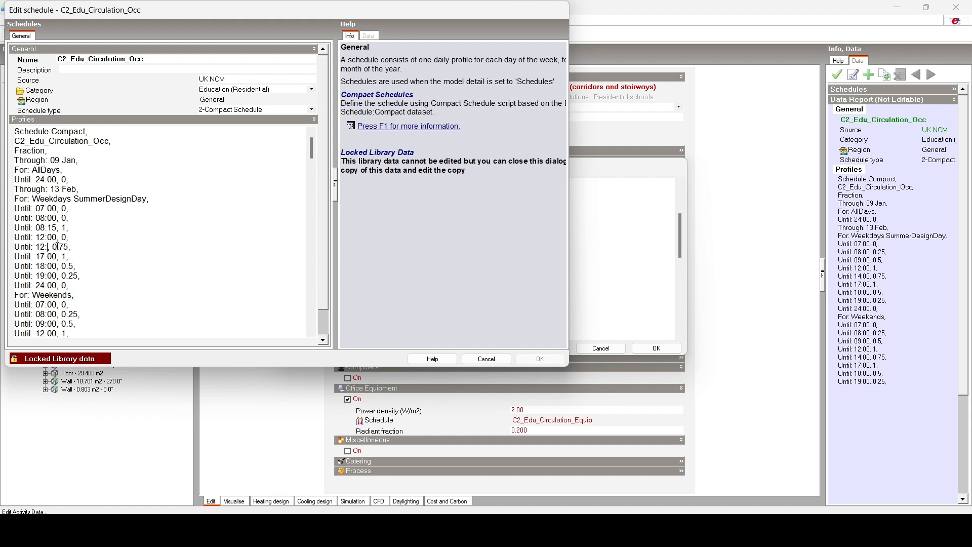
{"action": "left_click_drag", "start_coordinate": [62, 246], "coordinate": [77, 247]}
{"action": "left_click", "coordinate": [85, 247]}
{"action": "left_click_drag", "start_coordinate": [82, 274], "coordinate": [13, 260]}
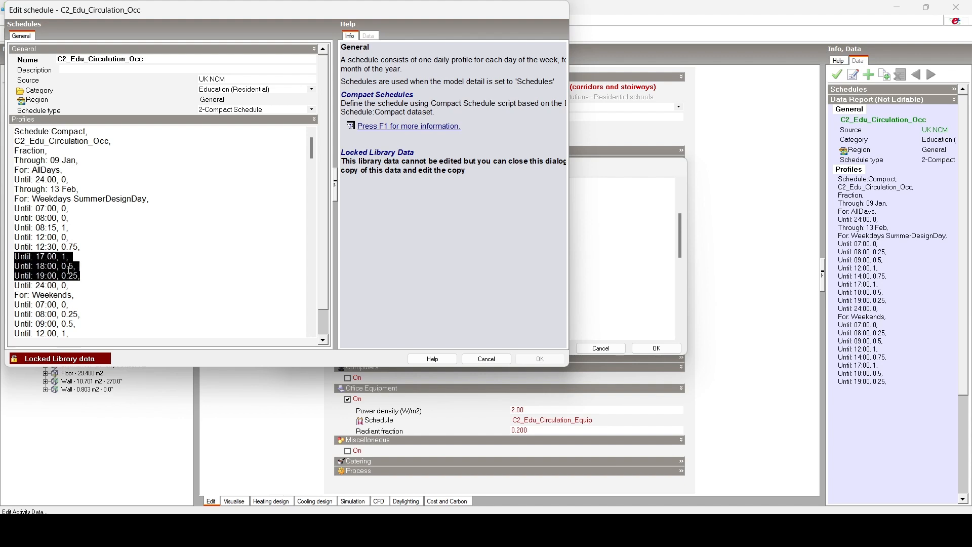
{"action": "key", "text": "Delete"}
{"action": "key", "text": "BackSpace"}
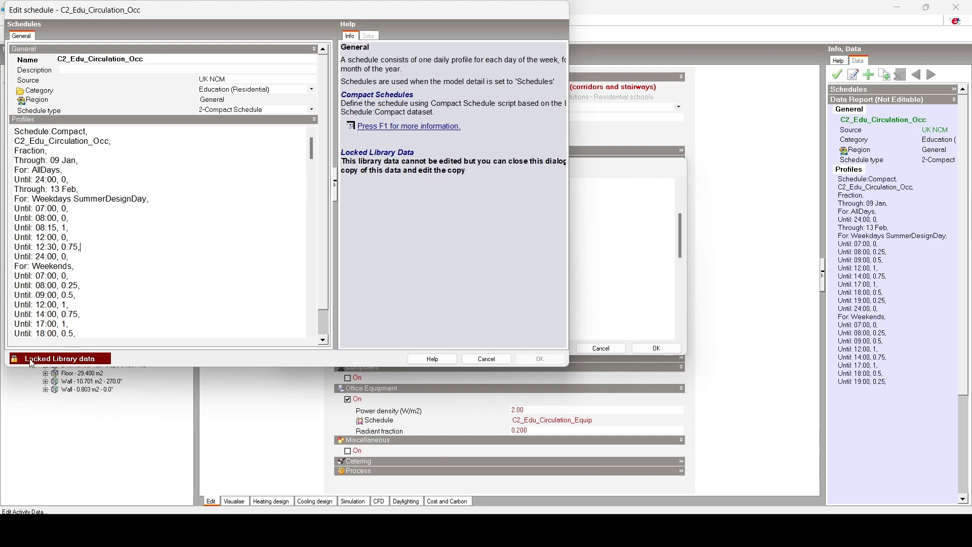
{"action": "left_click", "coordinate": [486, 358]}
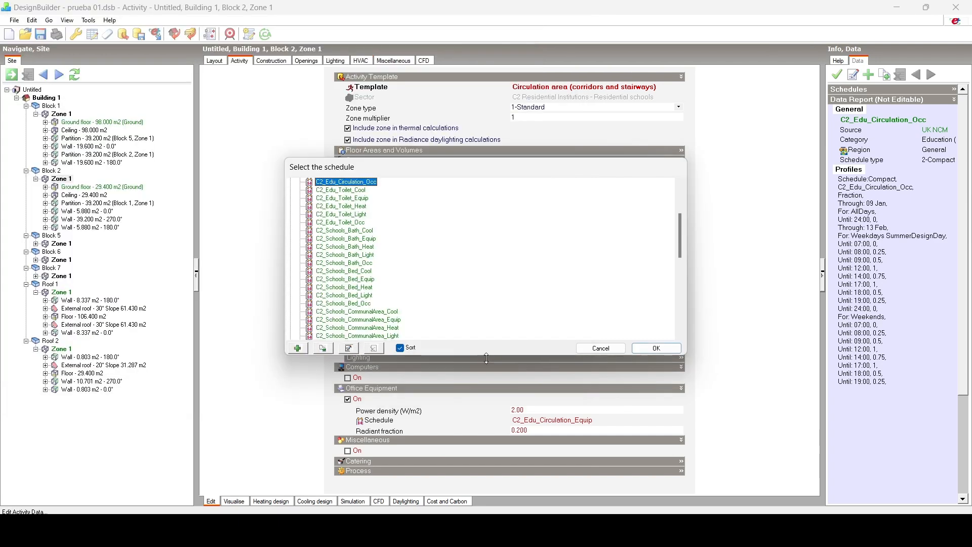
Duplicate C2_Edu_Circulation_Occ and change the copy's weekday 08:00 entry in the 13 Feb period to "Until: 07:45, 1".
{"action": "left_click", "coordinate": [322, 349]}
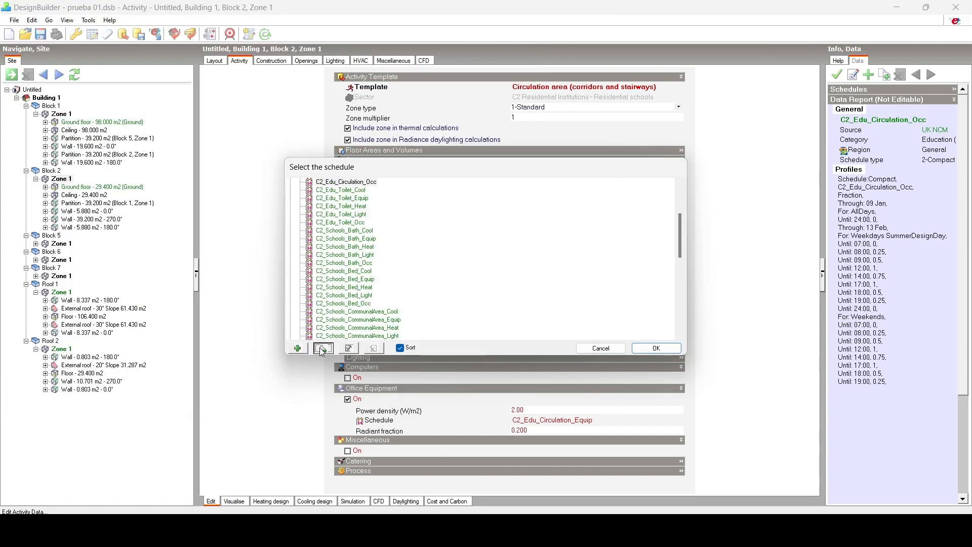
{"action": "left_click", "coordinate": [349, 349]}
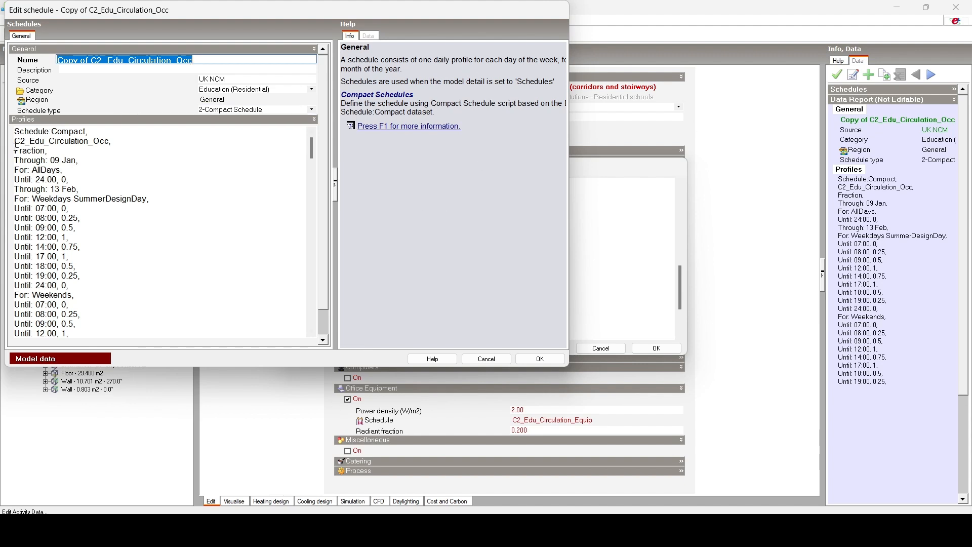
{"action": "left_click", "coordinate": [67, 218]}
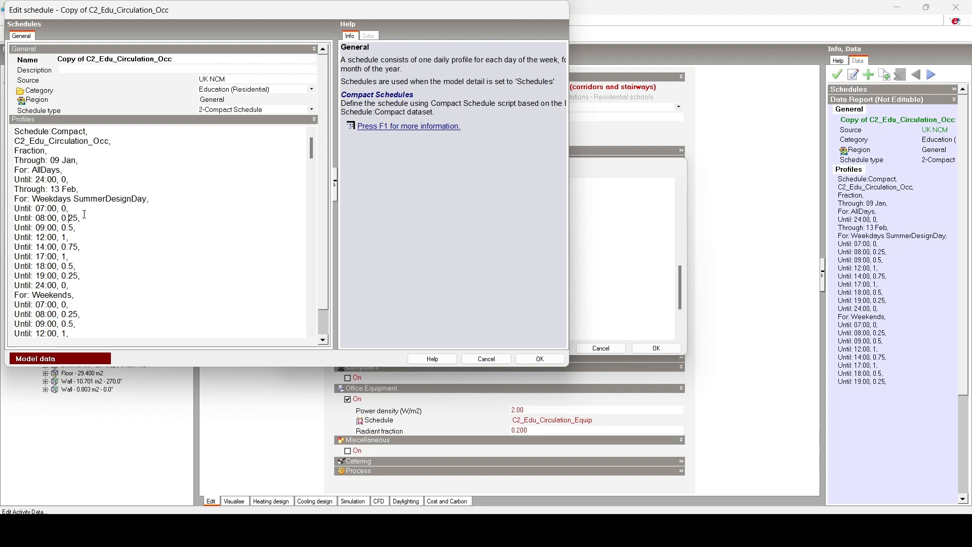
{"action": "left_click_drag", "start_coordinate": [41, 217], "coordinate": [56, 217]}
{"action": "type", "text": "07"}
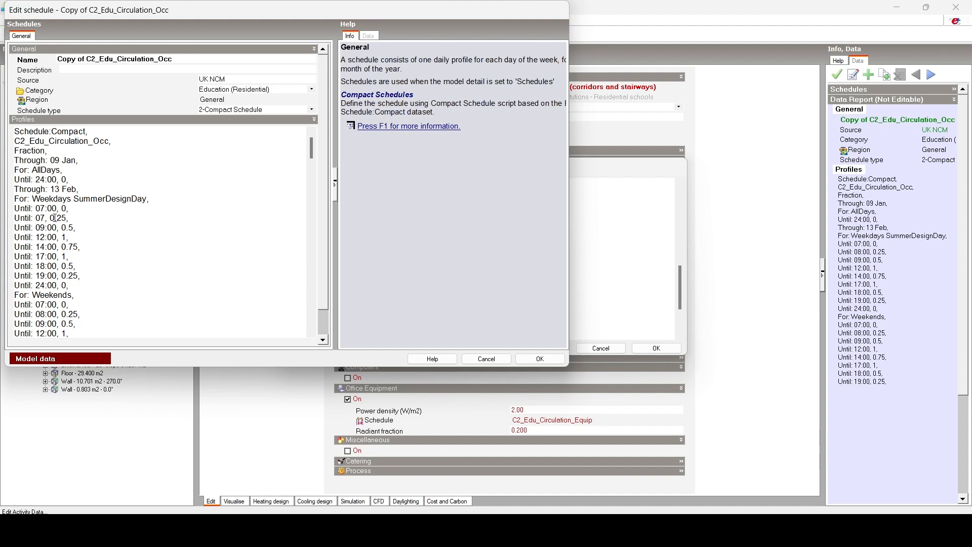
{"action": "type", "text": ":45"}
{"action": "left_click_drag", "start_coordinate": [61, 218], "coordinate": [78, 217]}
{"action": "type", "text": "1"}
Delete the weekday 09:00 entry in the 13 Feb period and set the 12:00 entry to 0.
{"action": "left_click_drag", "start_coordinate": [76, 227], "coordinate": [14, 230]}
{"action": "key", "text": "BackSpace"}
{"action": "key", "text": "BackSpace"}
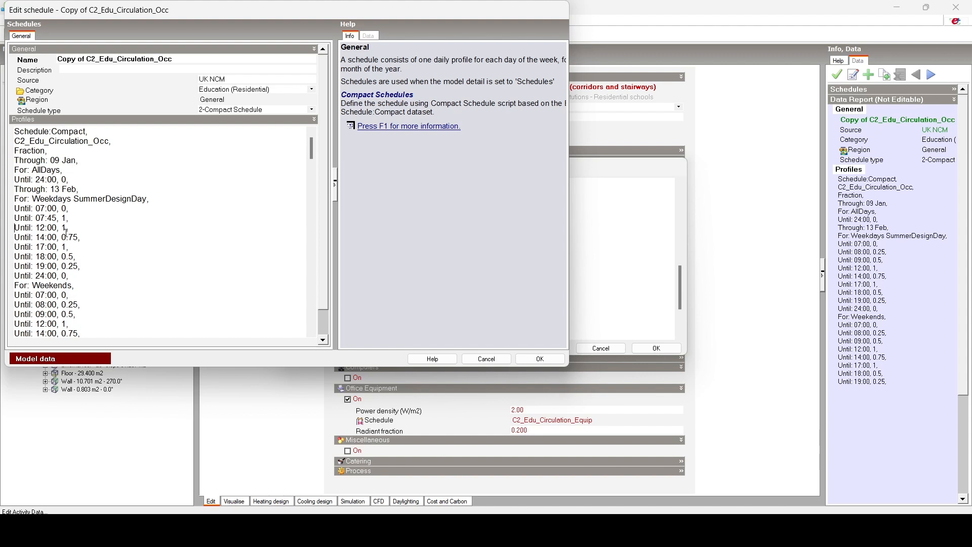
{"action": "type", "text": "0"}
Change the weekday 14:00 entry in the 13 Feb period to "Until: 12:45, 1".
{"action": "left_click_drag", "start_coordinate": [44, 237], "coordinate": [78, 237]}
{"action": "type", "text": "2:45"}
{"action": "left_click", "coordinate": [69, 238]}
{"action": "key", "text": "BackSpace"}
{"action": "key", "text": "Delete"}
{"action": "key", "text": "Delete"}
{"action": "key", "text": "BackSpace"}
{"action": "type", "text": "1"}
Change the weekday 17:00 entry to "Until: 13:00, 0" and the 18:00 entry to "Until: 13:15, 1".
{"action": "left_click", "coordinate": [67, 246]}
{"action": "left_click_drag", "start_coordinate": [40, 247], "coordinate": [43, 248]}
{"action": "type", "text": "3"}
{"action": "left_click_drag", "start_coordinate": [66, 247], "coordinate": [45, 257]}
{"action": "type", "text": "0"}
{"action": "type", "text": "3"}
{"action": "left_click_drag", "start_coordinate": [48, 256], "coordinate": [57, 256]}
{"action": "type", "text": "15"}
Delete the weekday 19:00 entry and assign the edited schedule copy as the occupancy schedule of Block 2's Zone 1.
{"action": "left_click_drag", "start_coordinate": [88, 265], "coordinate": [11, 267]}
{"action": "key", "text": "BackSpace"}
{"action": "key", "text": "BackSpace"}
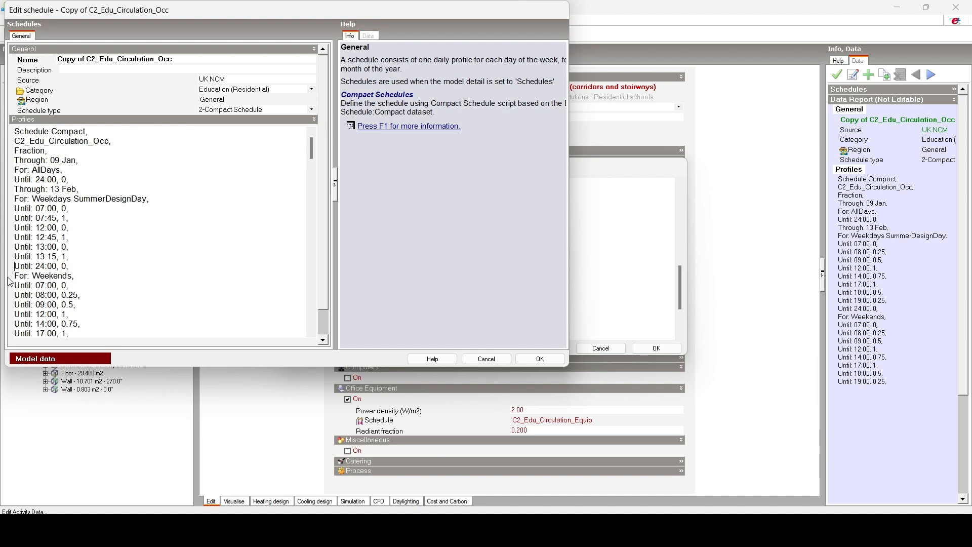
{"action": "left_click", "coordinate": [540, 359]}
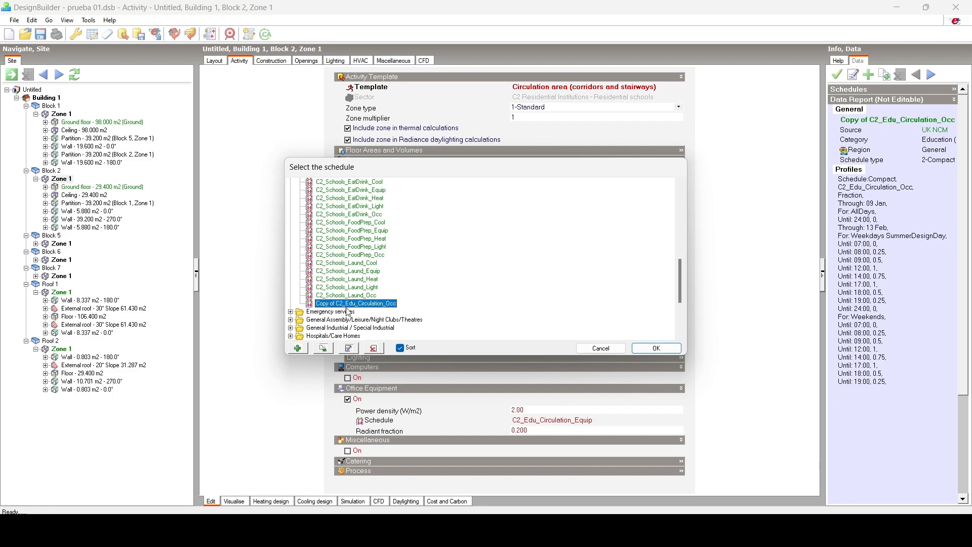
{"action": "left_click", "coordinate": [644, 349]}
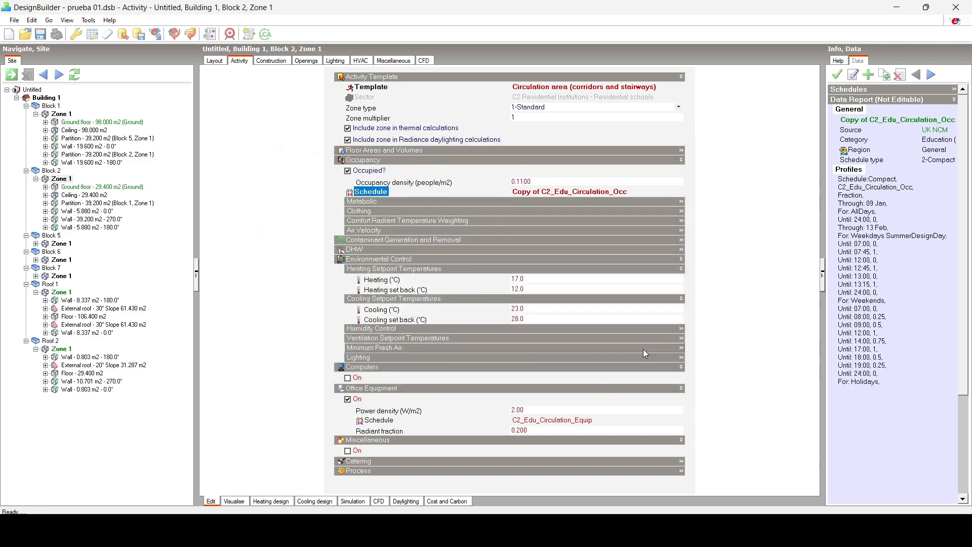
Switch off office equipment and general lighting for Block 2's Zone 1.
{"action": "left_click", "coordinate": [357, 400]}
{"action": "left_click", "coordinate": [277, 62]}
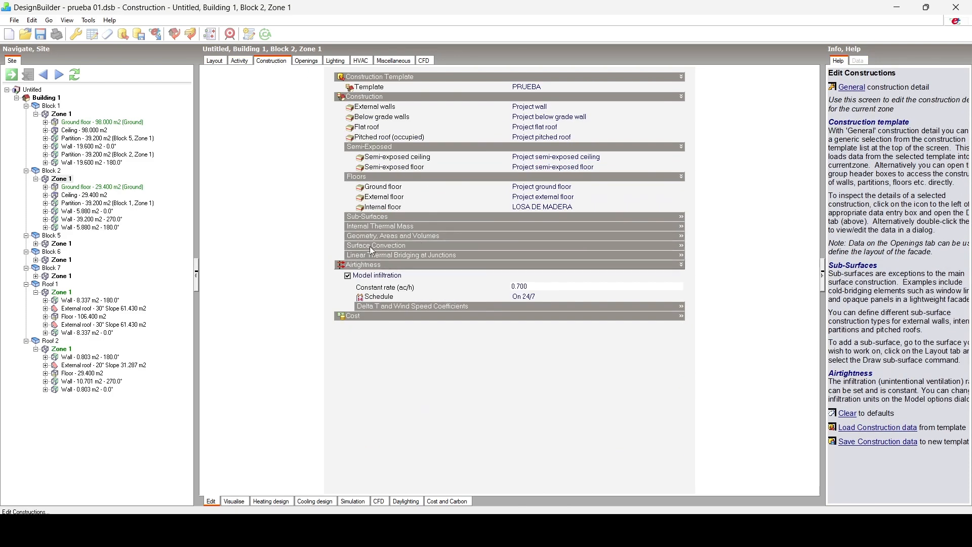
{"action": "left_click", "coordinate": [307, 62]}
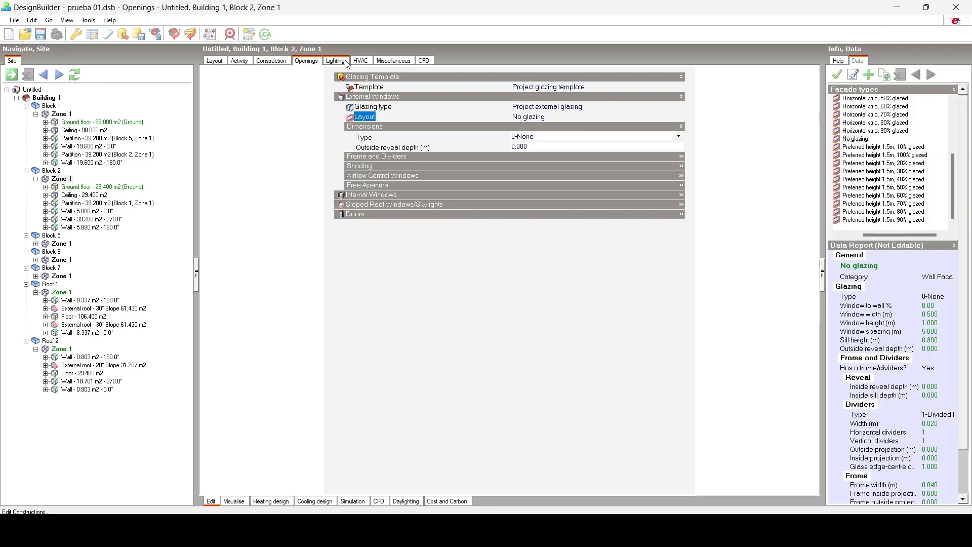
{"action": "left_click", "coordinate": [336, 61]}
{"action": "left_click", "coordinate": [348, 108]}
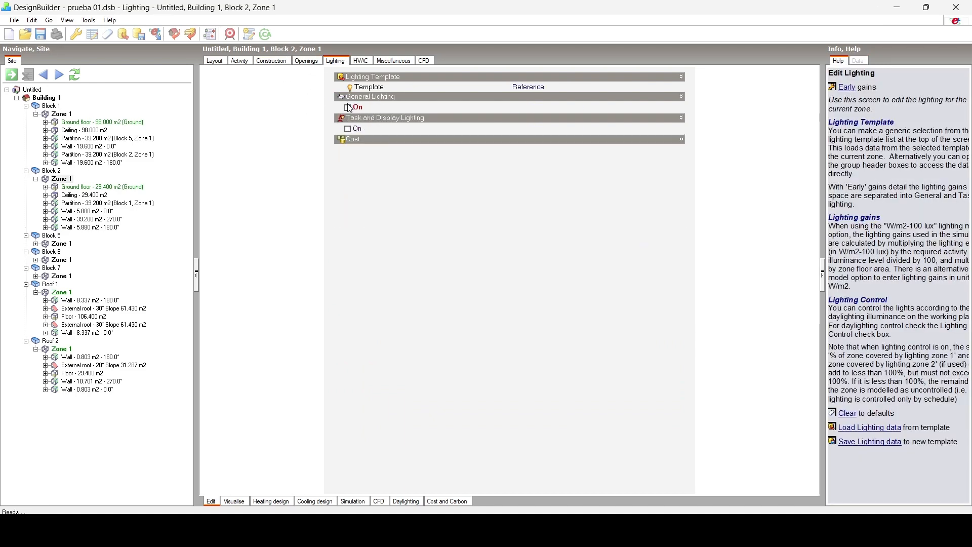
Switch off DHW in the HVAC data of Block 2's Zone 1 and check its CFD data.
{"action": "left_click", "coordinate": [360, 61]}
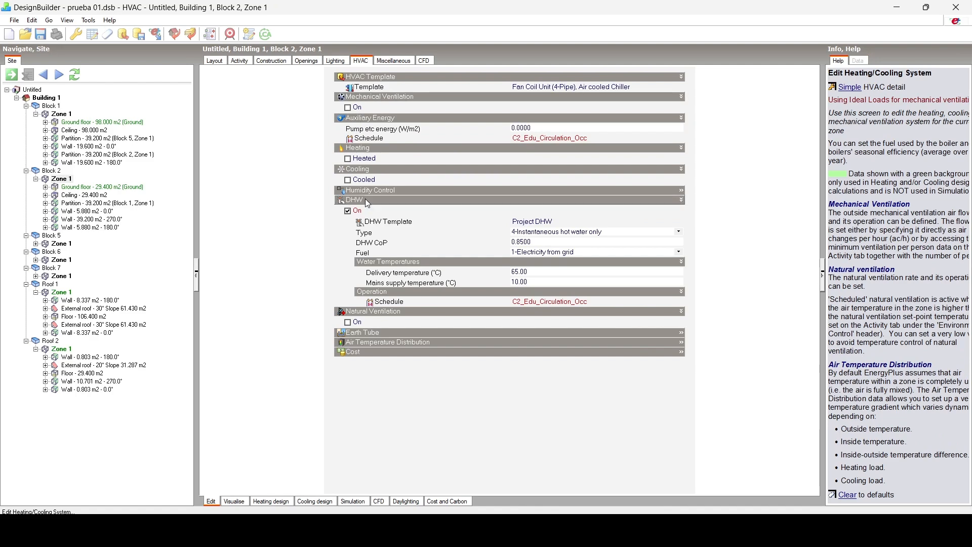
{"action": "left_click", "coordinate": [347, 211]}
{"action": "left_click", "coordinate": [399, 61]}
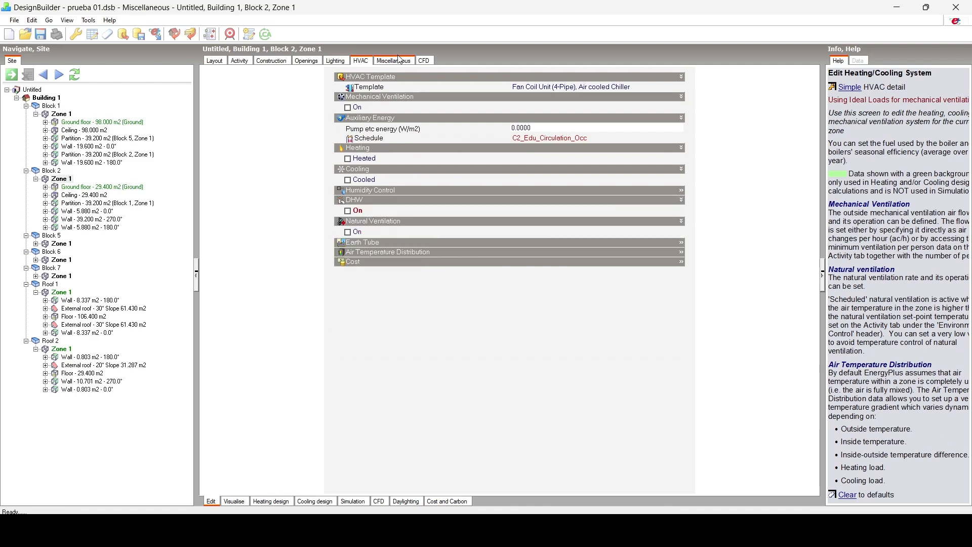
{"action": "left_click", "coordinate": [422, 60]}
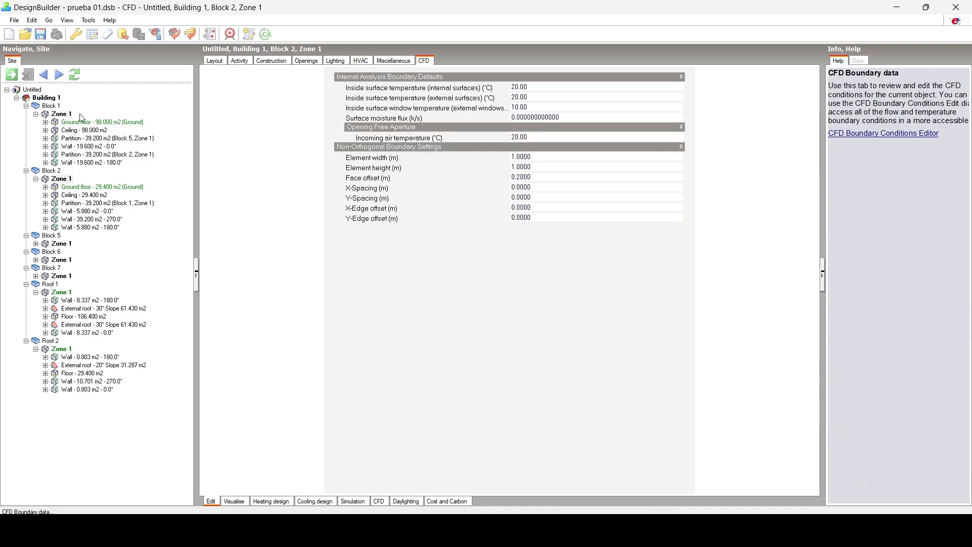
Review the building-level construction, openings, lighting, HVAC and generation data of Building 1, and return to Block 2's Zone 1.
{"action": "left_click", "coordinate": [46, 100]}
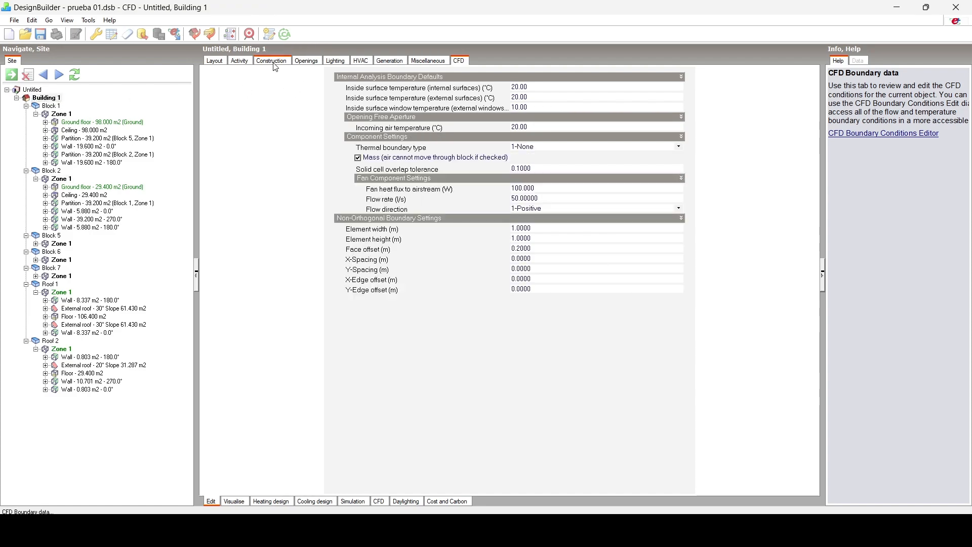
{"action": "left_click", "coordinate": [274, 62]}
{"action": "left_click", "coordinate": [303, 63]}
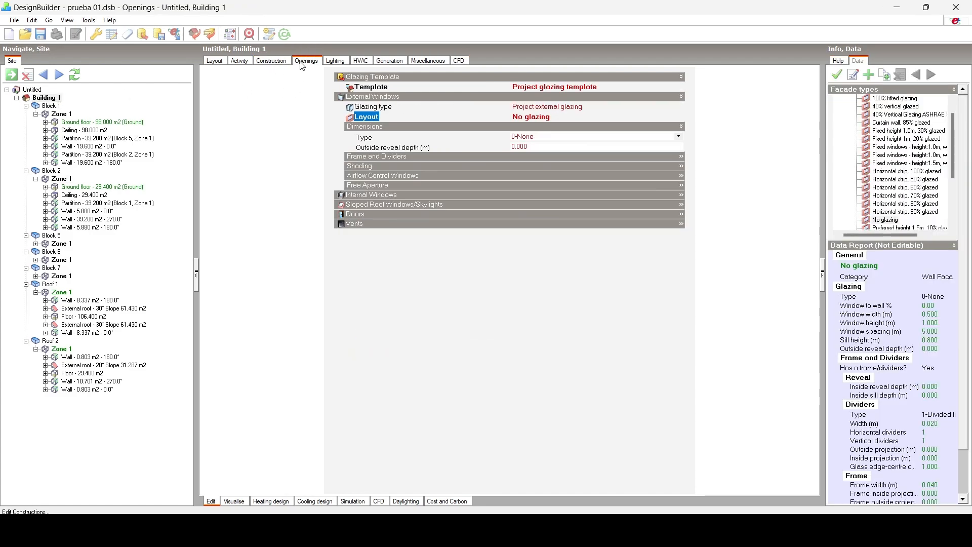
{"action": "left_click", "coordinate": [332, 62]}
{"action": "left_click", "coordinate": [358, 63]}
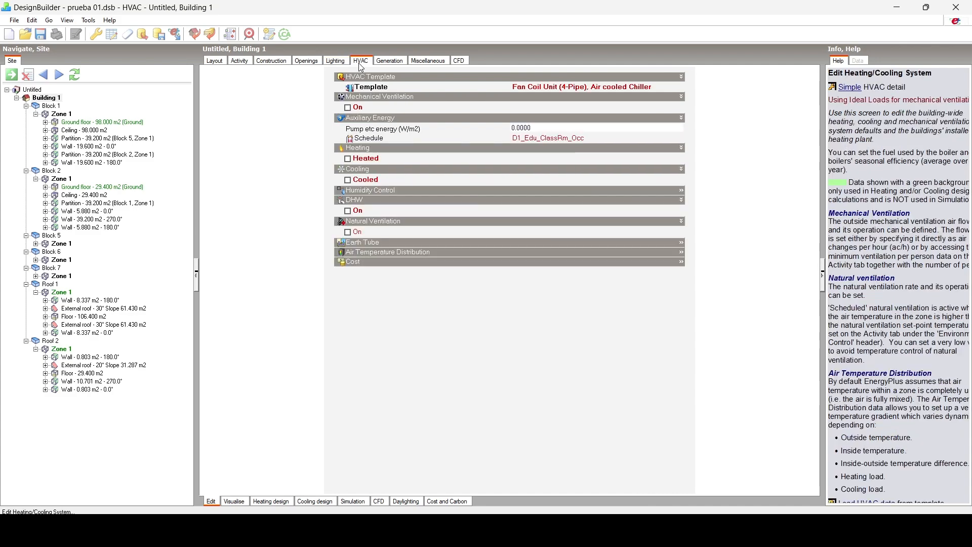
{"action": "left_click", "coordinate": [388, 61]}
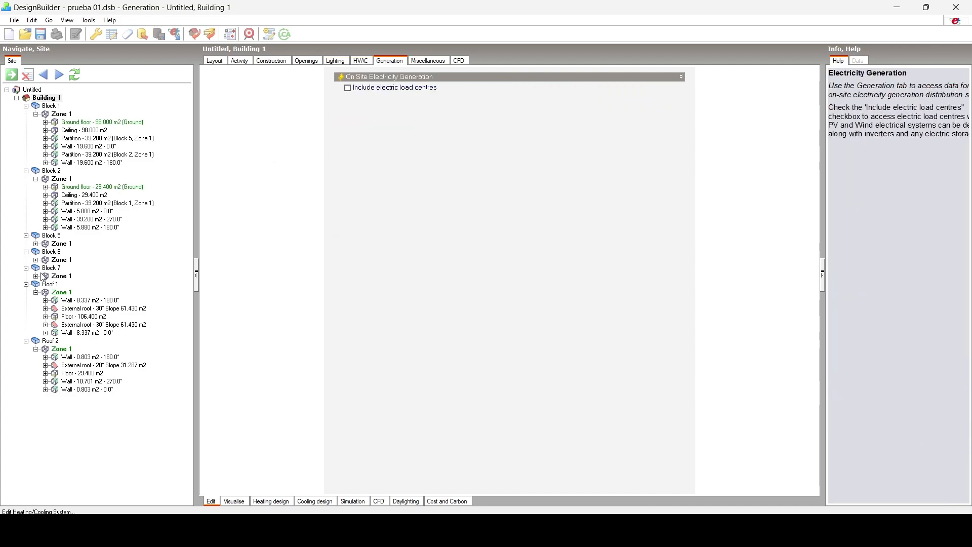
{"action": "left_click", "coordinate": [57, 182]}
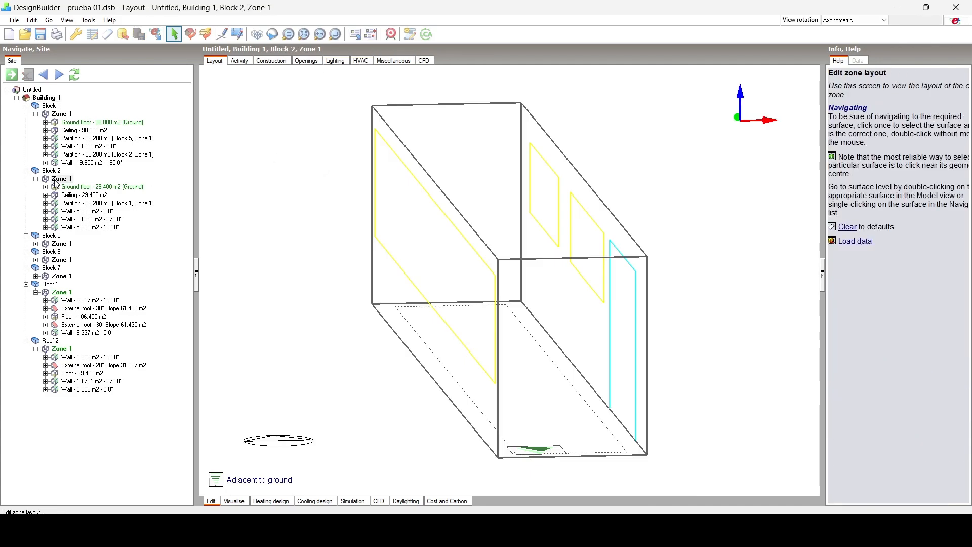
Mark Block 5 as unoccupied in its block-level activity data.
{"action": "left_click", "coordinate": [241, 63]}
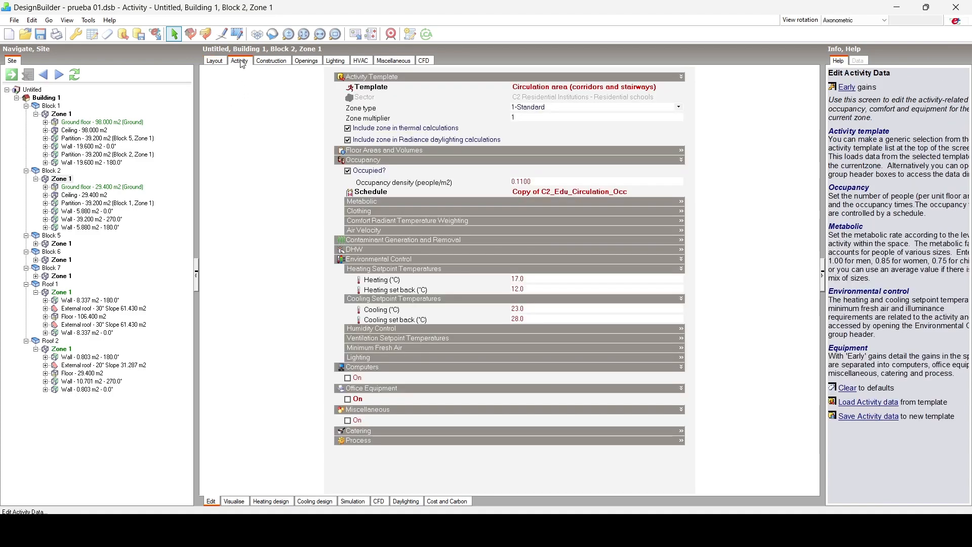
{"action": "left_click", "coordinate": [55, 235]}
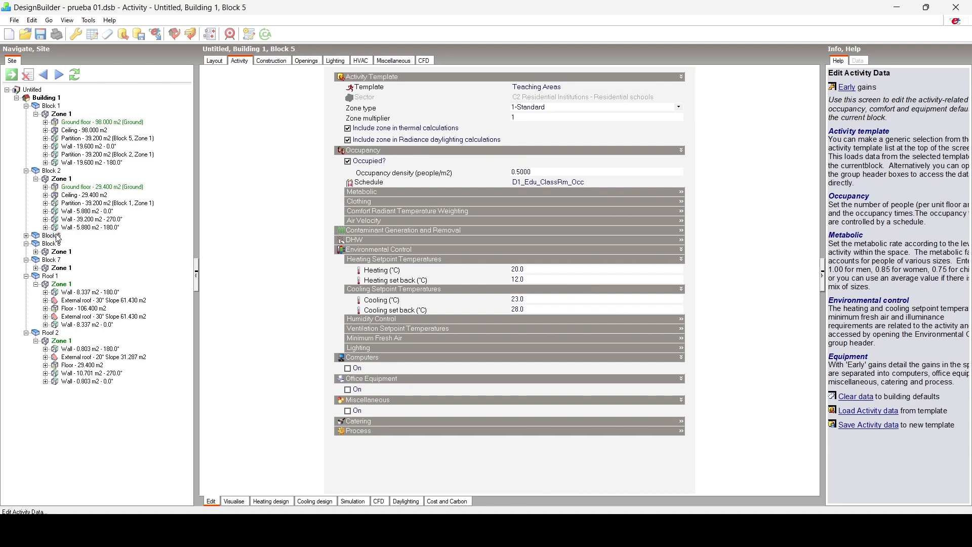
{"action": "left_click", "coordinate": [25, 236]}
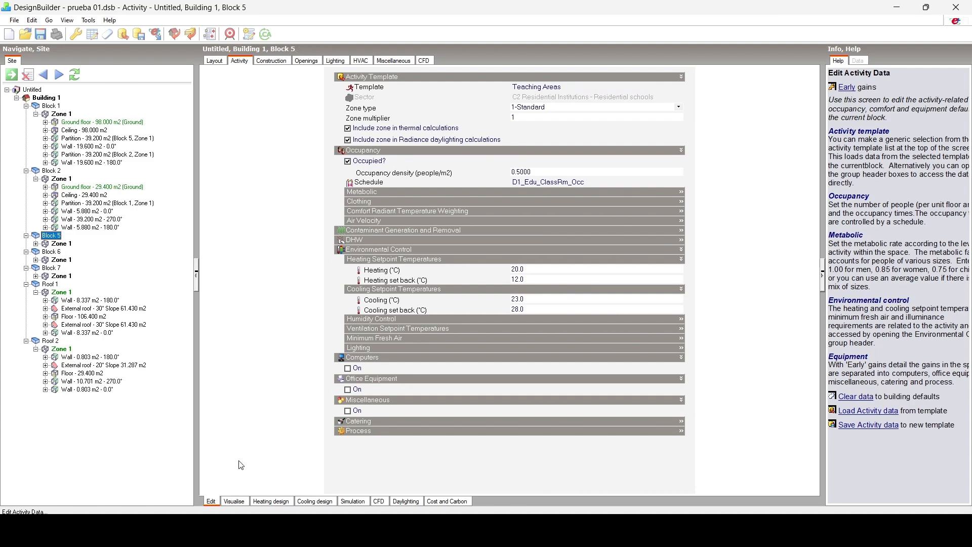
{"action": "left_click", "coordinate": [215, 61]}
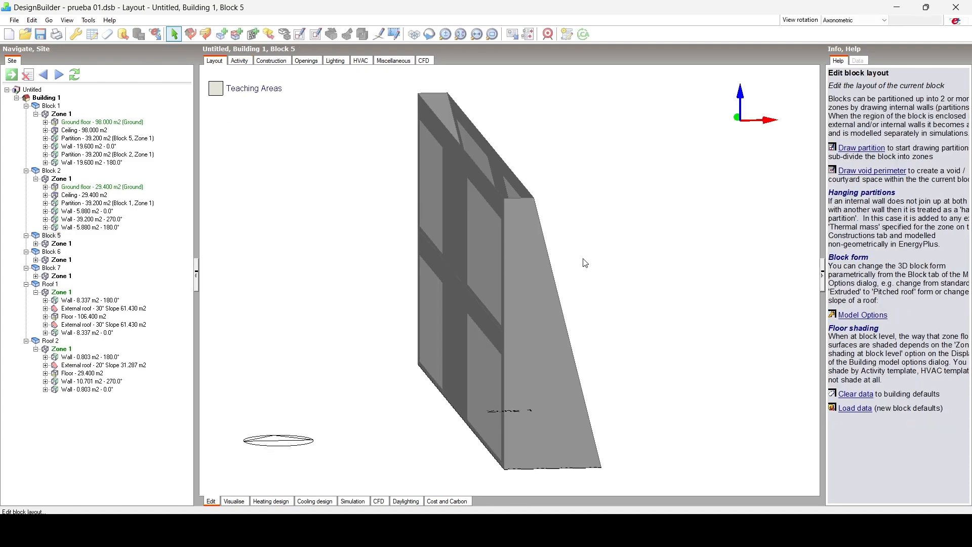
{"action": "left_click", "coordinate": [36, 244]}
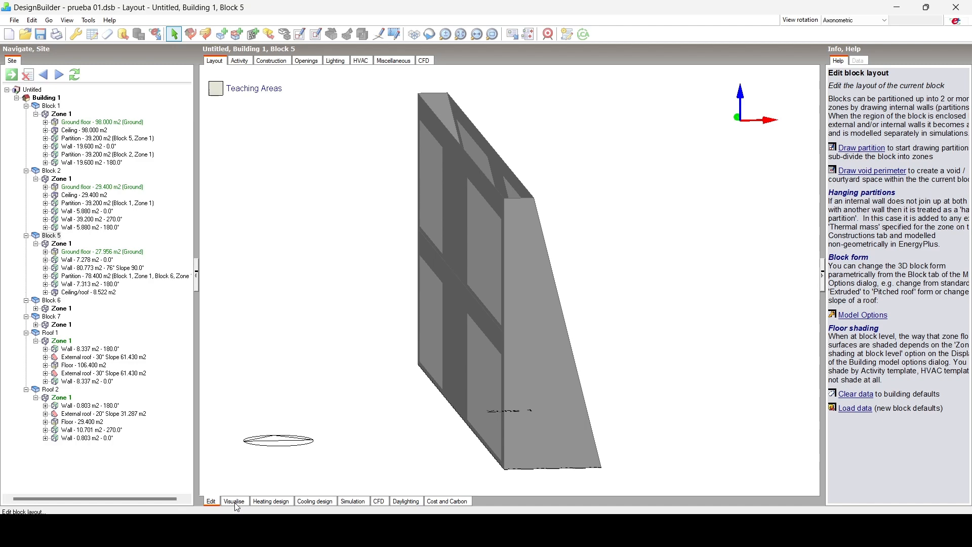
{"action": "left_click", "coordinate": [241, 61]}
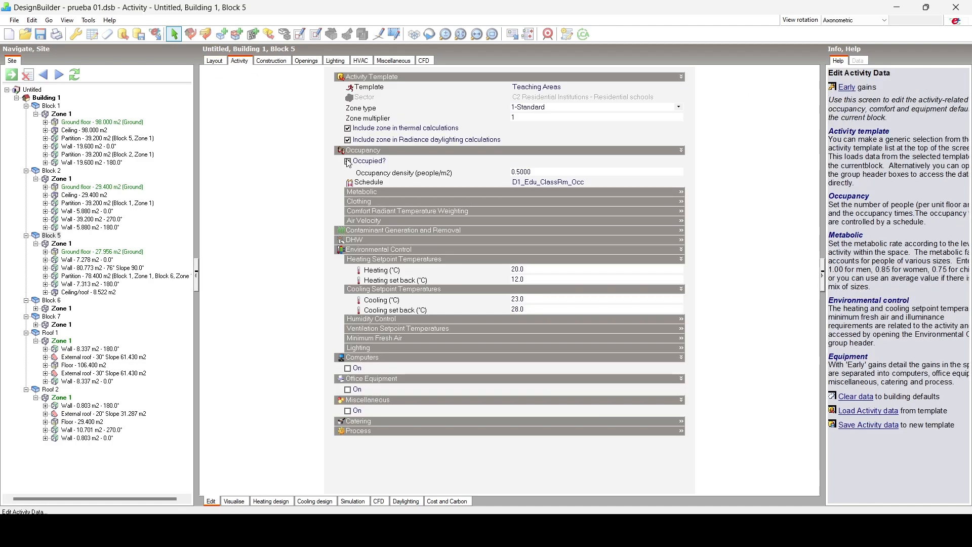
{"action": "left_click", "coordinate": [348, 162]}
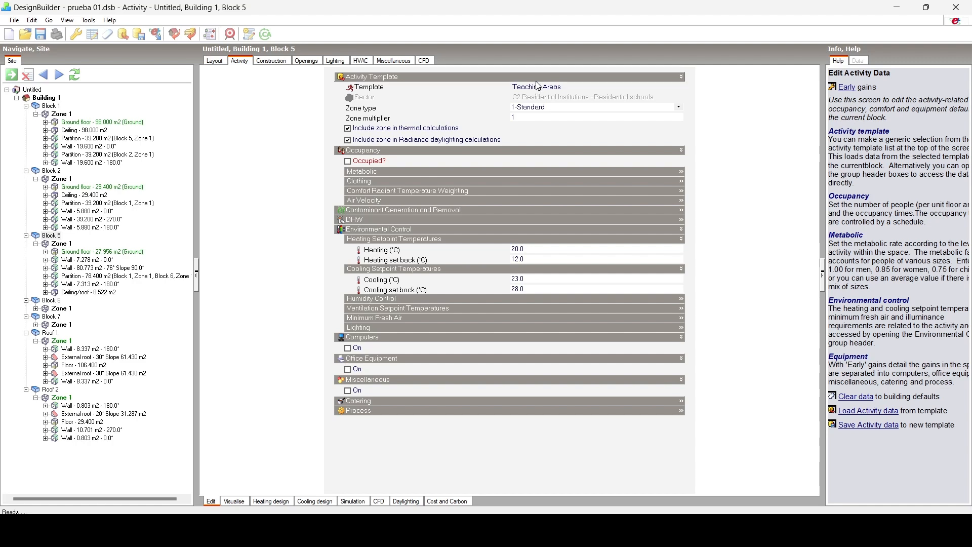
Collapse both roof zones' surface lists and inspect the visualised models of Zone 1 in Block 6 and Block 7.
{"action": "left_click", "coordinate": [36, 398]}
{"action": "left_click", "coordinate": [35, 340]}
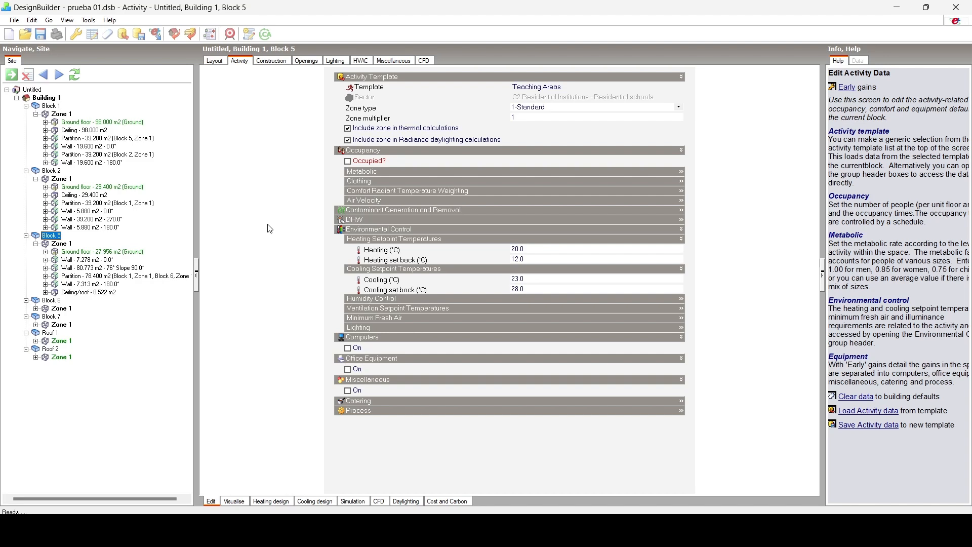
{"action": "left_click", "coordinate": [60, 308]}
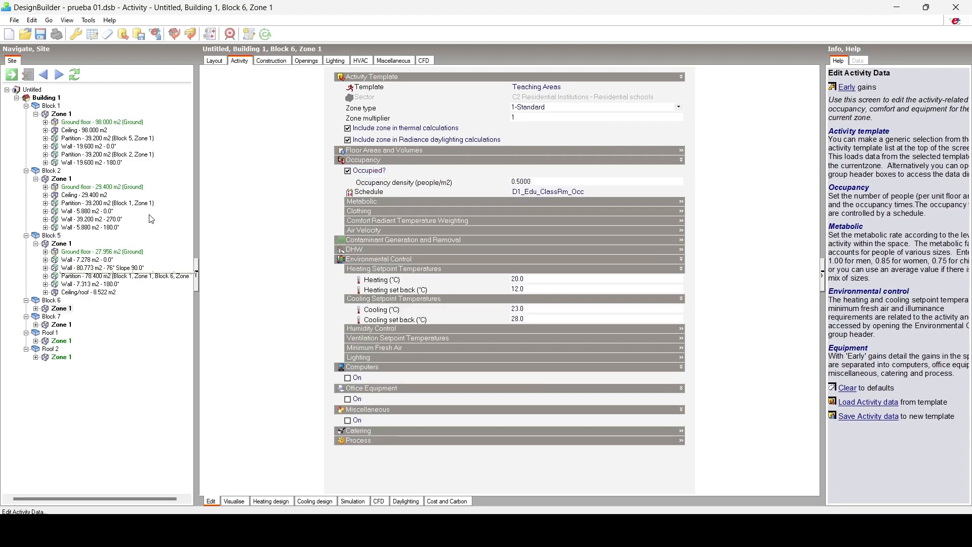
{"action": "left_click", "coordinate": [235, 502]}
{"action": "middle_click_drag", "start_coordinate": [256, 337], "coordinate": [284, 344]}
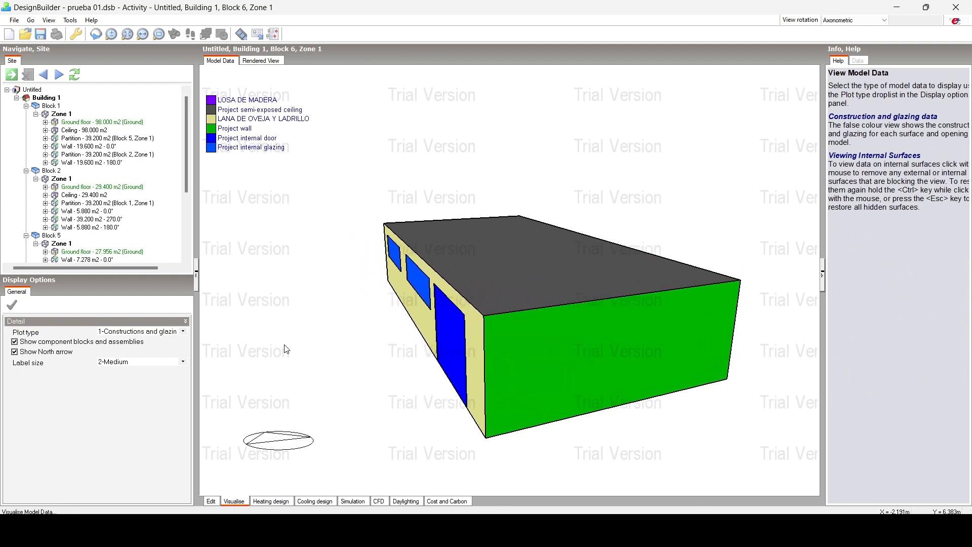
{"action": "scroll", "coordinate": [102, 243], "scroll_direction": "down", "scroll_amount": 3}
{"action": "scroll", "coordinate": [95, 229], "scroll_direction": "down", "scroll_amount": 1}
{"action": "left_click", "coordinate": [63, 228]}
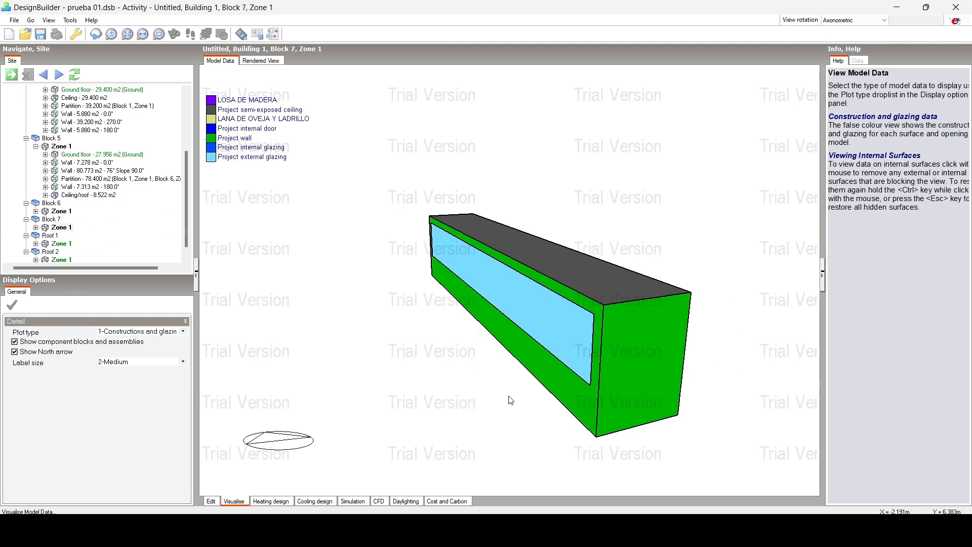
Assign the Circulation area (corridors and stairways) activity template to Block 7's Zone 1.
{"action": "left_click", "coordinate": [211, 501]}
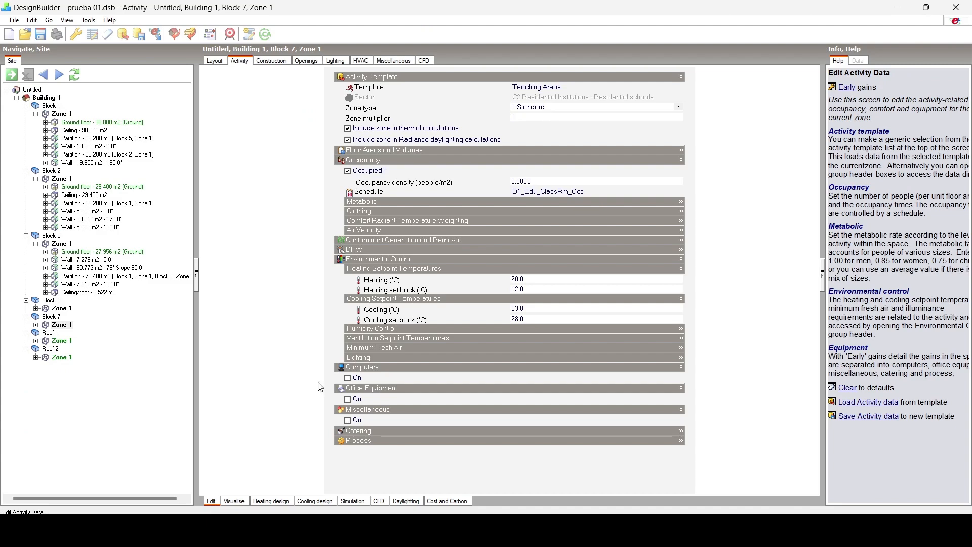
{"action": "left_click", "coordinate": [572, 86]}
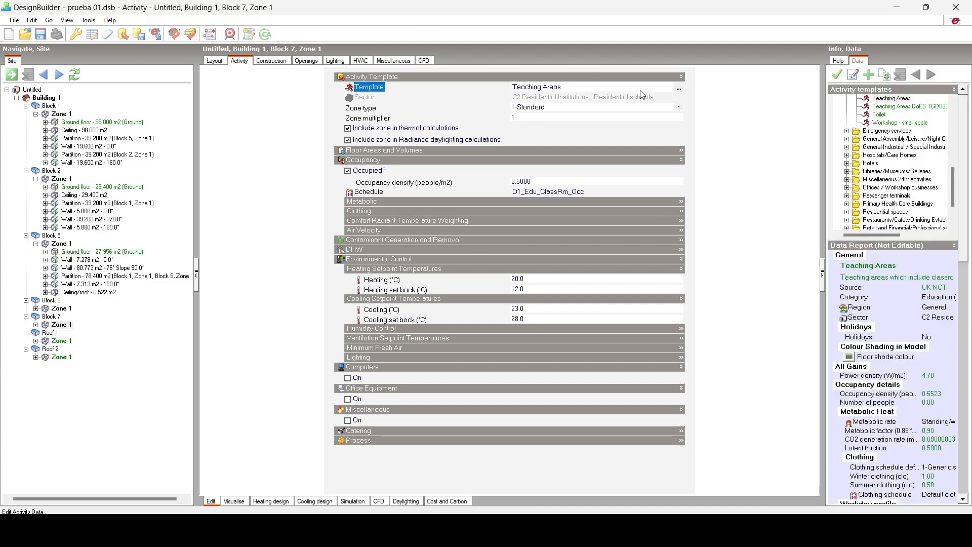
{"action": "left_click", "coordinate": [679, 89]}
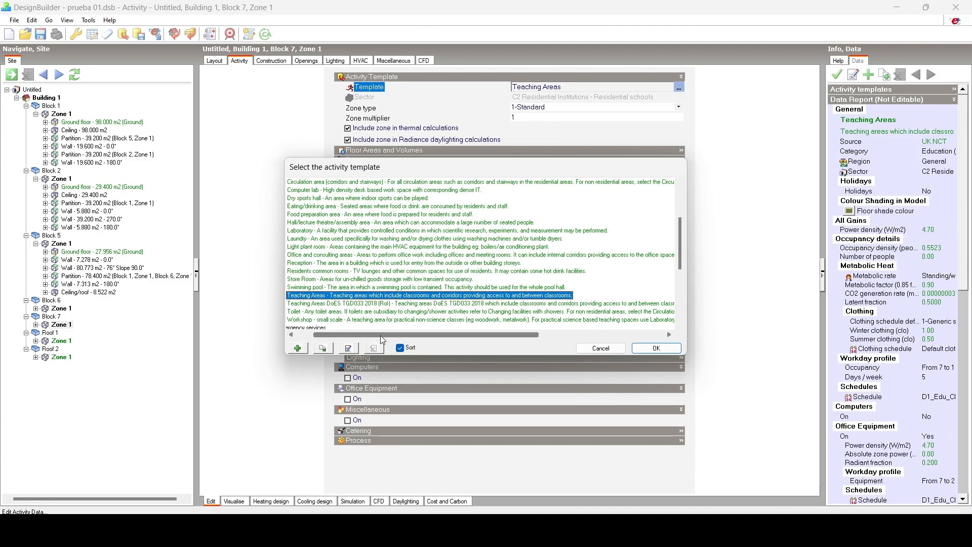
{"action": "left_click_drag", "start_coordinate": [380, 335], "coordinate": [315, 335]}
{"action": "scroll", "coordinate": [343, 296], "scroll_direction": "up", "scroll_amount": 1}
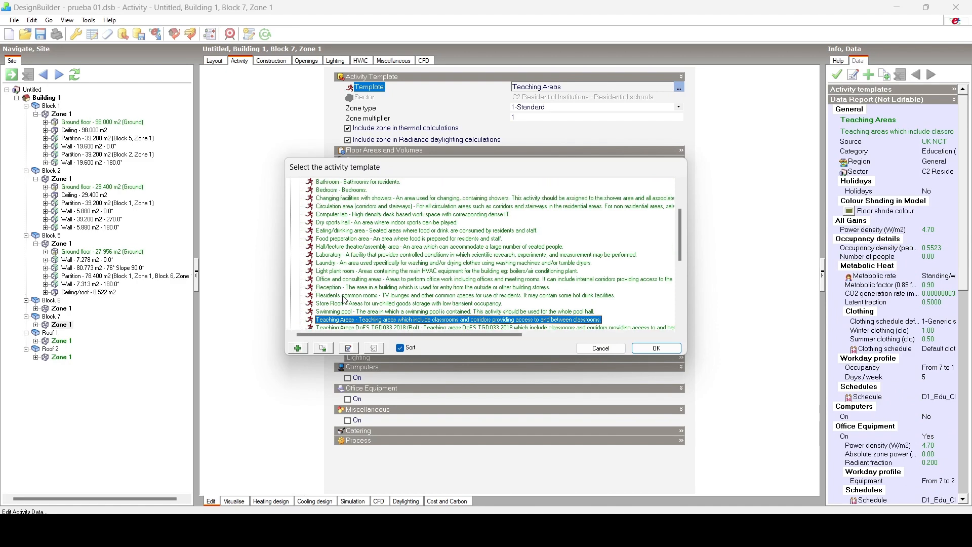
{"action": "left_click", "coordinate": [332, 206]}
{"action": "left_click", "coordinate": [658, 348]}
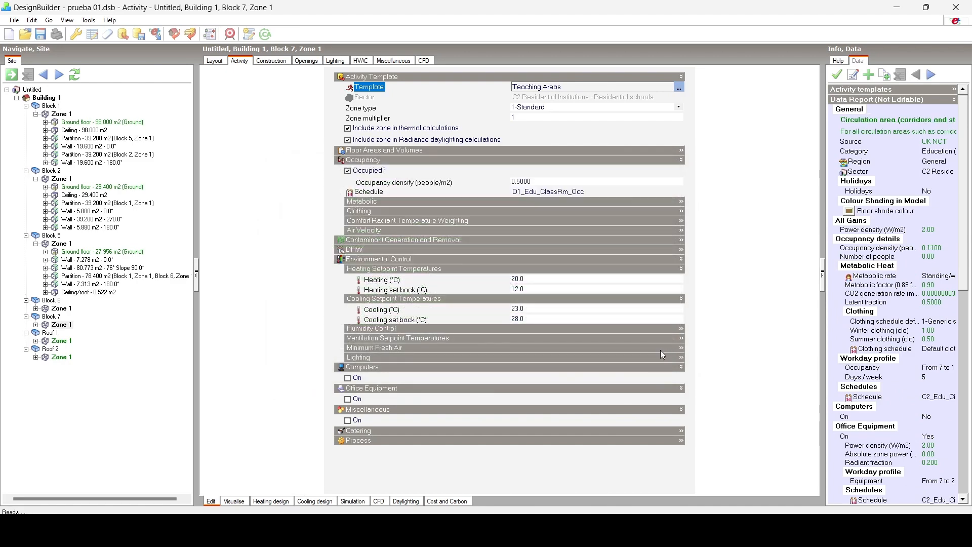
Set Block 7's Zone 1 occupancy schedule to Copy of C2_Edu_Circulation_Occ and switch off its office equipment.
{"action": "left_click", "coordinate": [547, 192]}
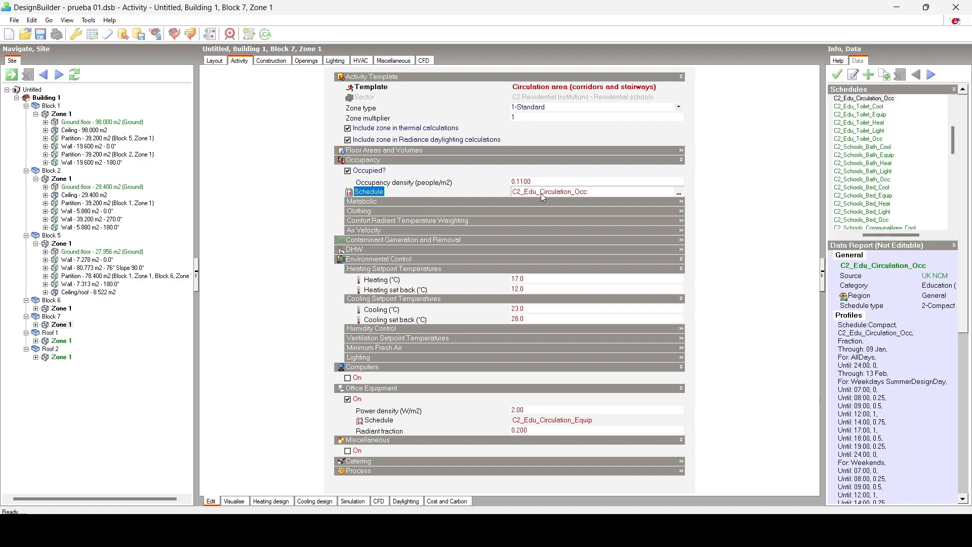
{"action": "left_click", "coordinate": [679, 195]}
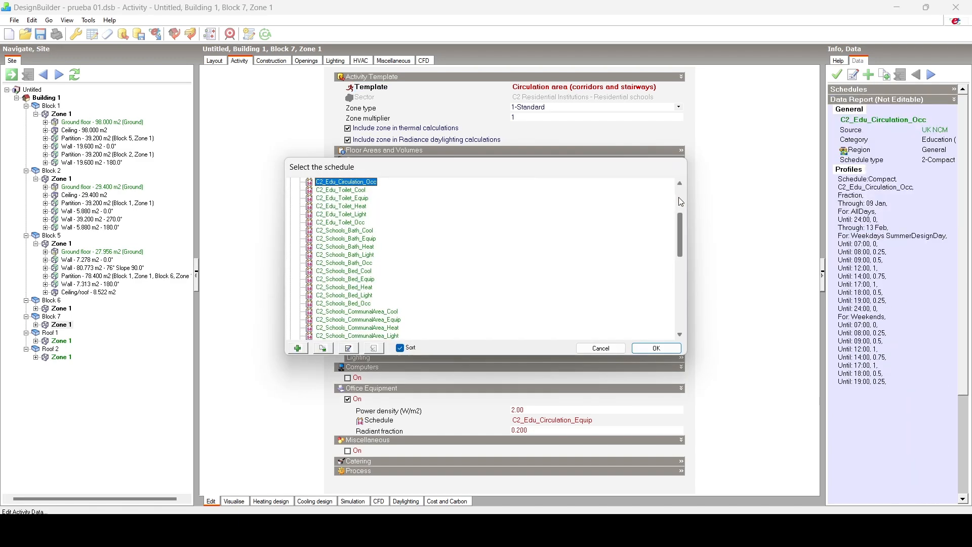
{"action": "scroll", "coordinate": [604, 252], "scroll_direction": "down", "scroll_amount": 6}
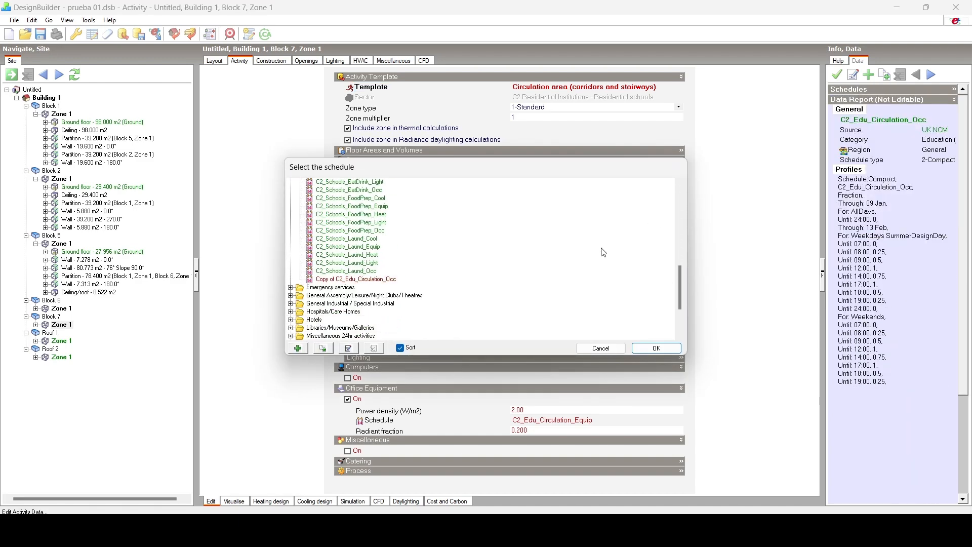
{"action": "scroll", "coordinate": [317, 224], "scroll_direction": "down", "scroll_amount": 6}
{"action": "left_click", "coordinate": [340, 232]}
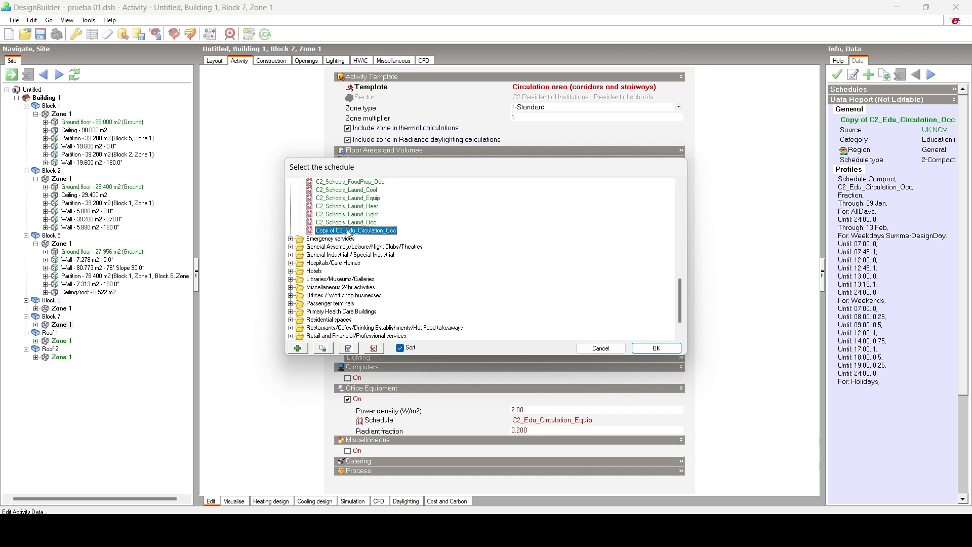
{"action": "left_click", "coordinate": [669, 352]}
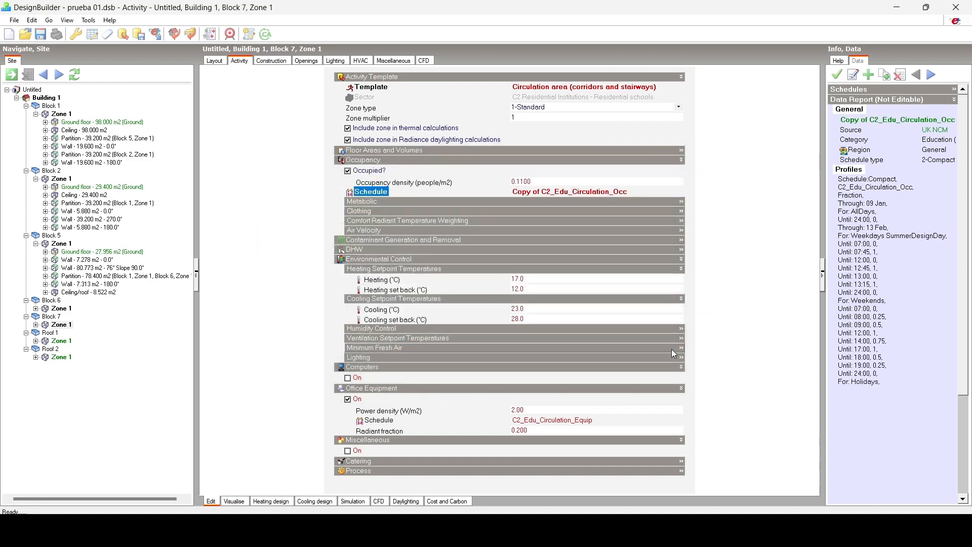
{"action": "left_click", "coordinate": [358, 399]}
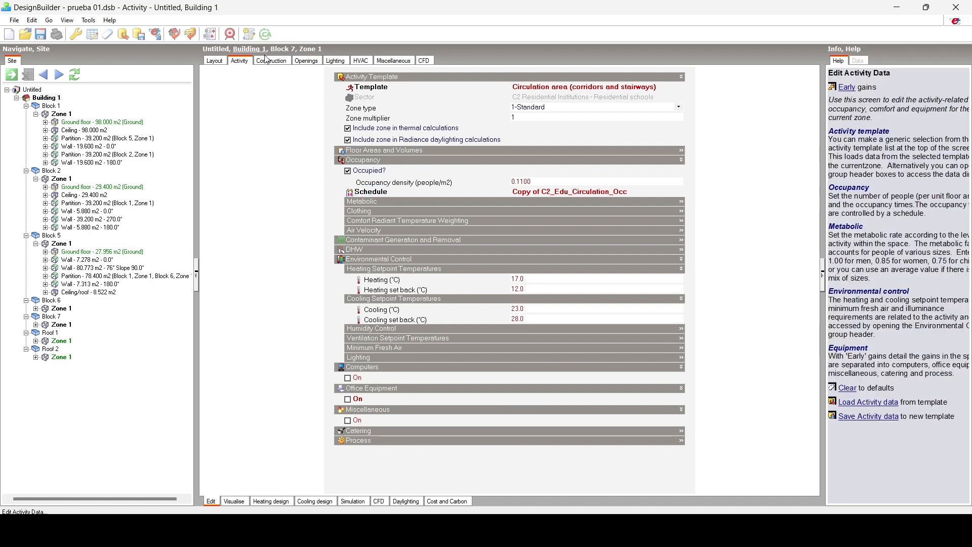
Review Building 1's openings, lighting and HVAC data, comparing the HVAC settings with those of Block 2's Zone 1 and Block 5.
{"action": "left_click", "coordinate": [267, 59]}
{"action": "left_click", "coordinate": [306, 60]}
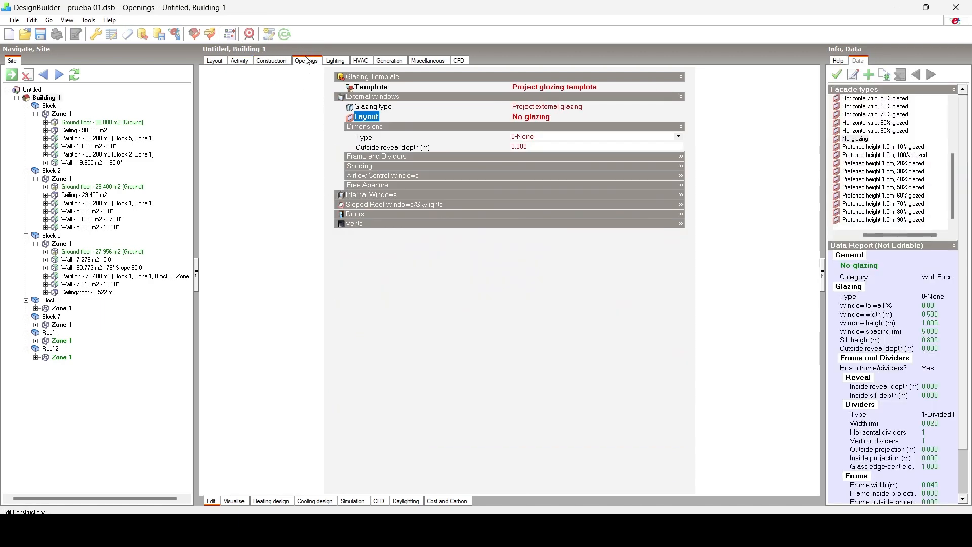
{"action": "left_click", "coordinate": [336, 61]}
{"action": "left_click", "coordinate": [360, 60]}
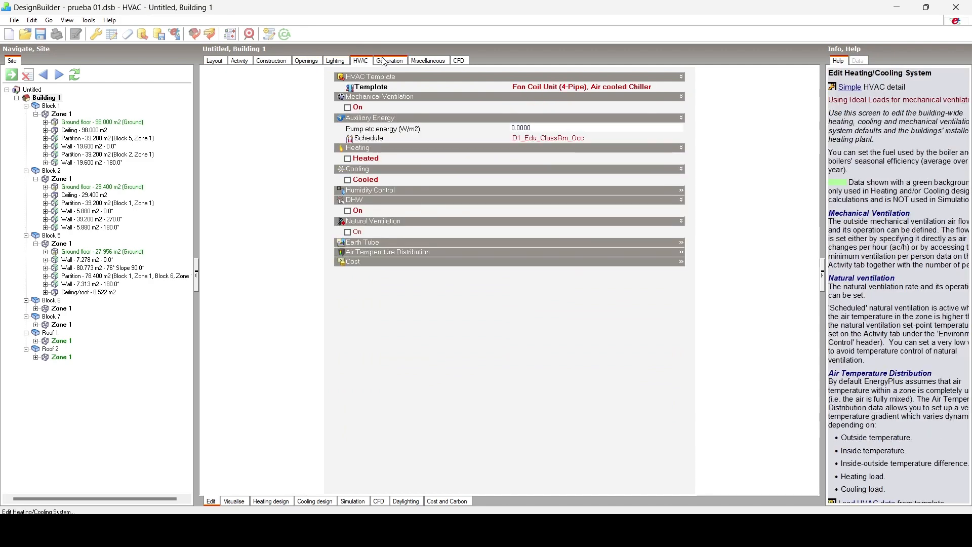
{"action": "left_click", "coordinate": [61, 179]}
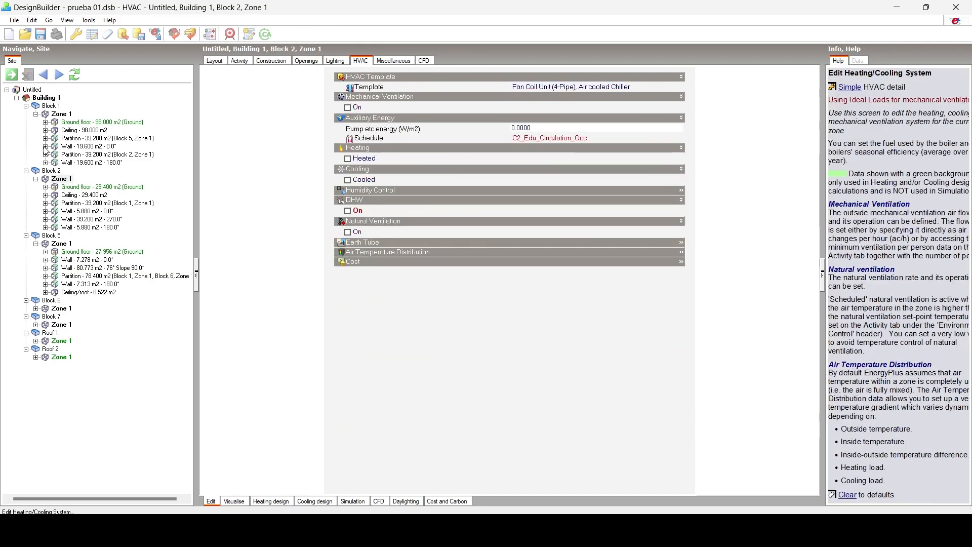
{"action": "left_click", "coordinate": [35, 99]}
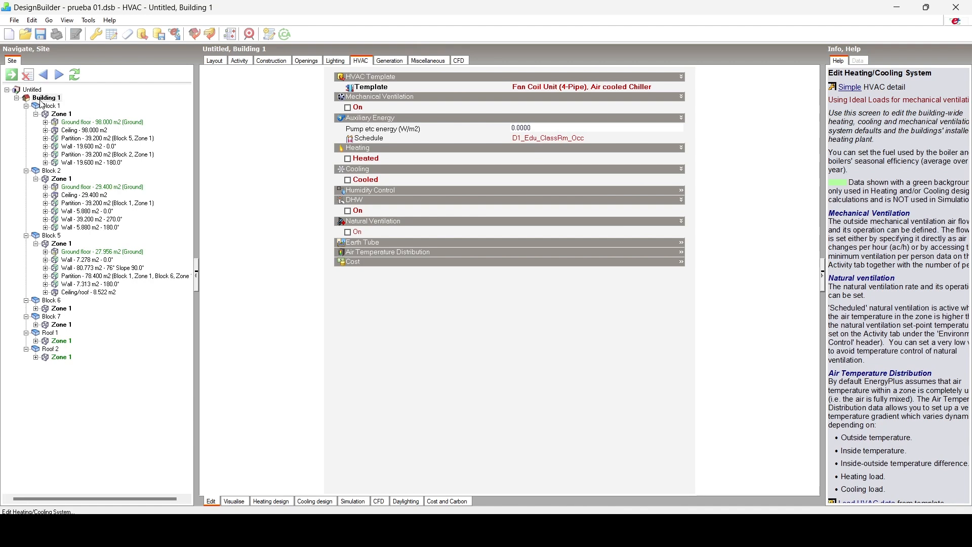
{"action": "left_click", "coordinate": [51, 236]}
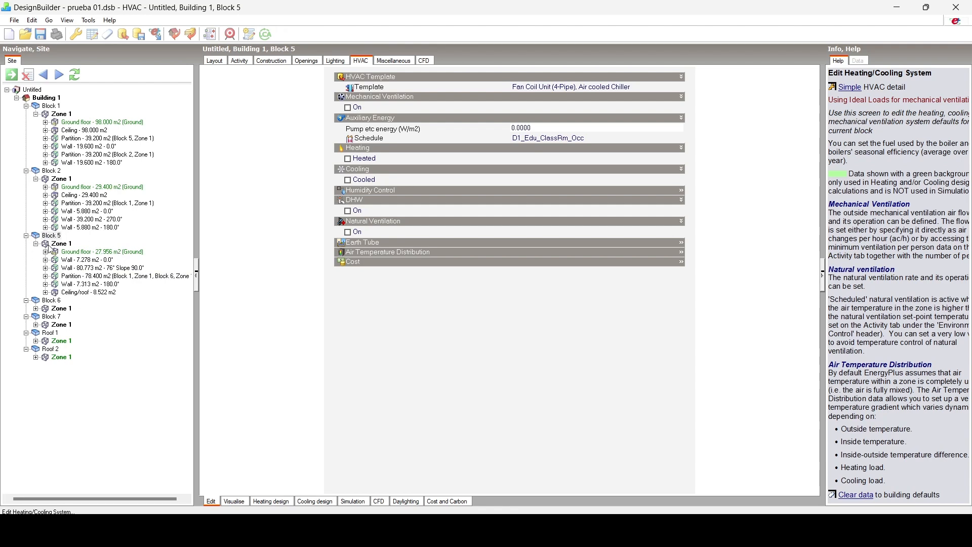
{"action": "left_click", "coordinate": [59, 99]}
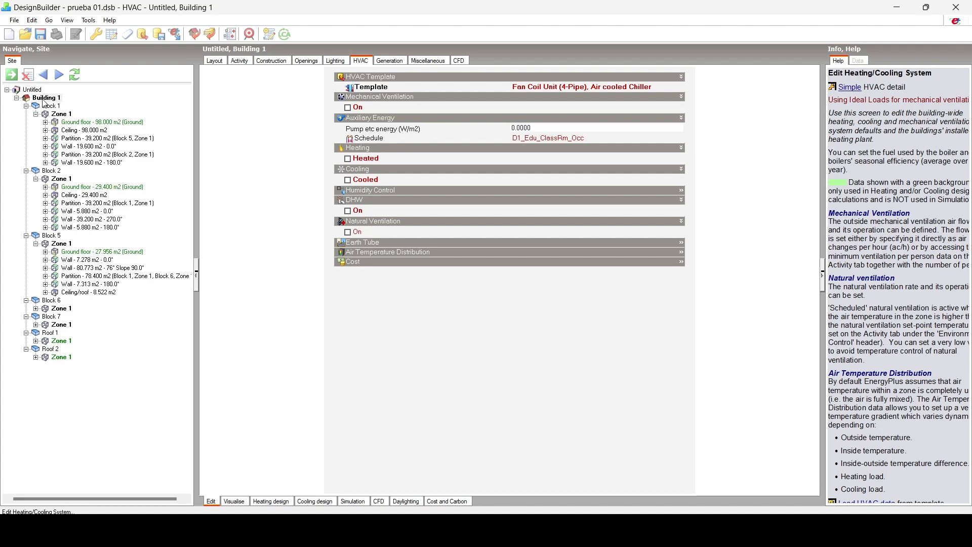
Set the simulation end day to 1 June, check the output options, and run the simulation for Building 1.
{"action": "left_click", "coordinate": [353, 503]}
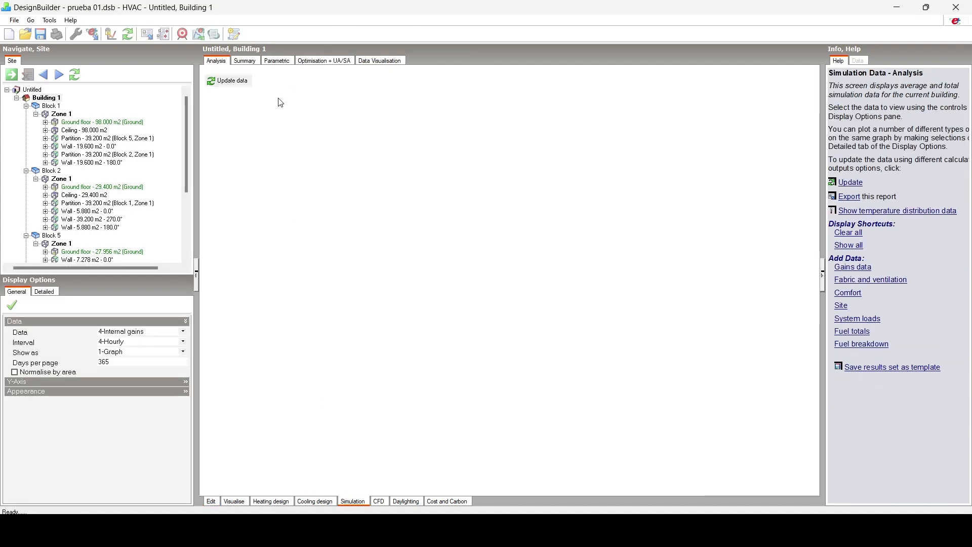
{"action": "left_click", "coordinate": [238, 84]}
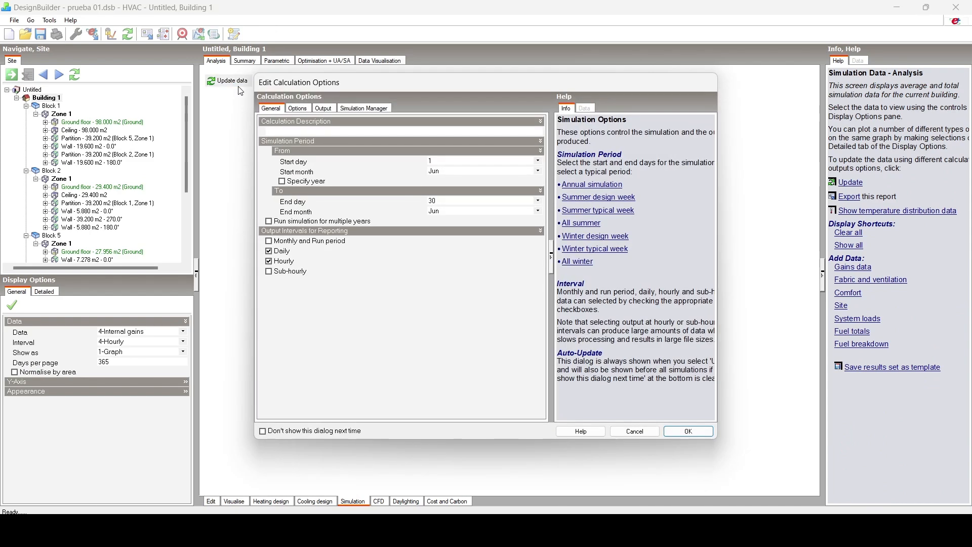
{"action": "left_click", "coordinate": [456, 201]}
{"action": "scroll", "coordinate": [446, 228], "scroll_direction": "up", "scroll_amount": 3}
{"action": "left_click", "coordinate": [458, 212]}
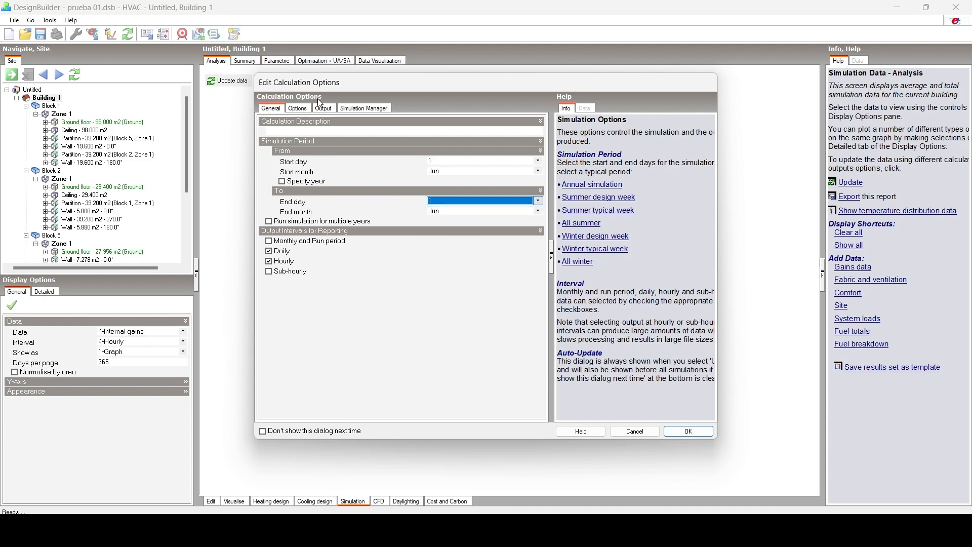
{"action": "left_click", "coordinate": [326, 109]}
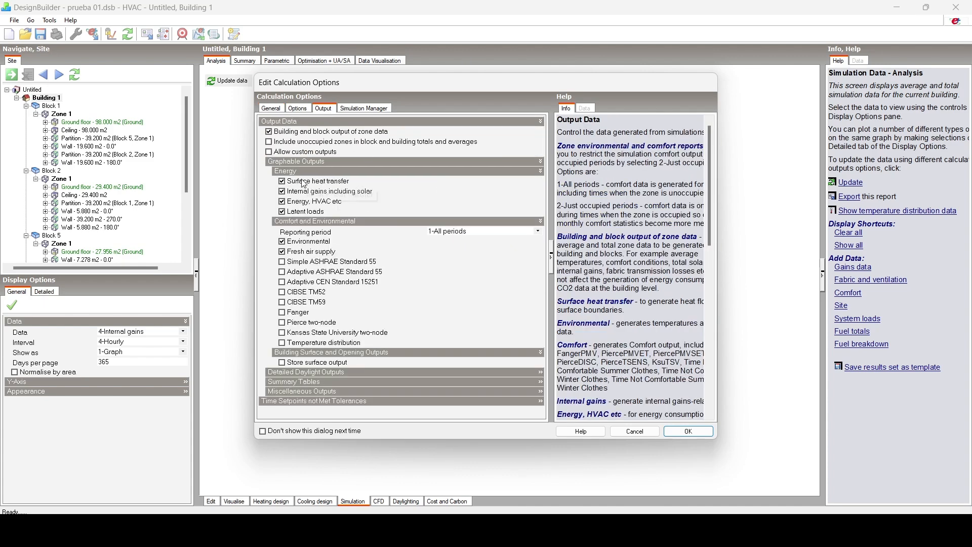
{"action": "left_click", "coordinate": [684, 431]}
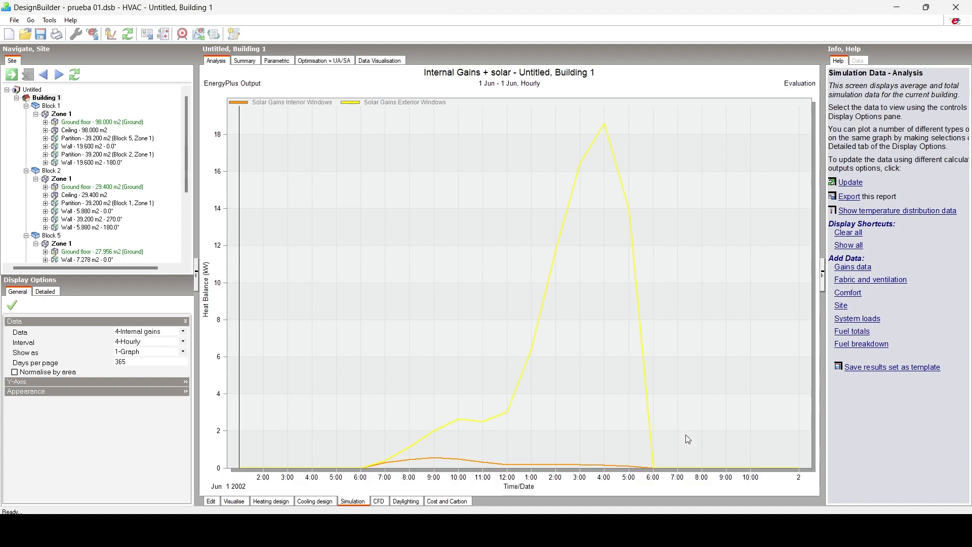
Display the Comfort data in the building's hourly simulation results graph.
{"action": "left_click", "coordinate": [181, 332]}
{"action": "left_click", "coordinate": [181, 332]}
{"action": "left_click", "coordinate": [158, 353]}
{"action": "double_click", "coordinate": [165, 332]}
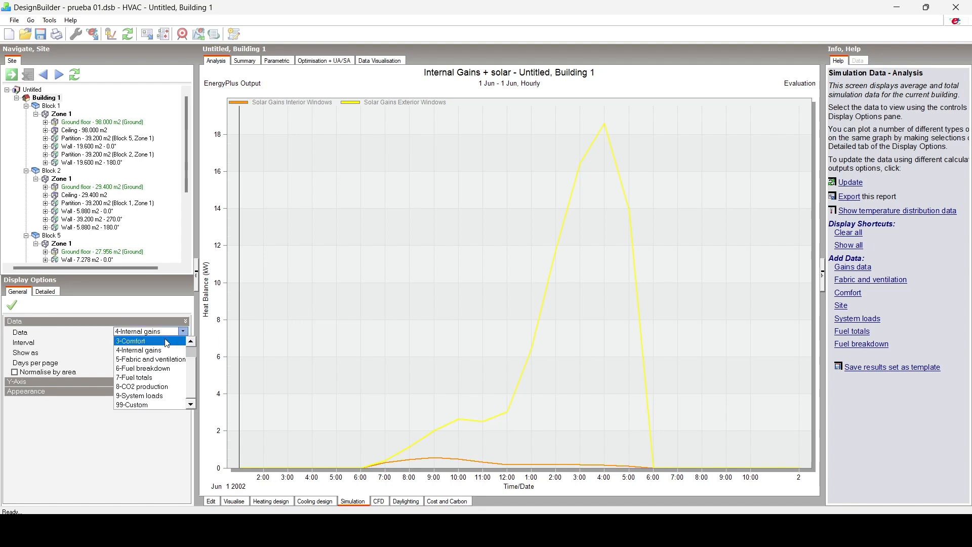
{"action": "left_click", "coordinate": [160, 342]}
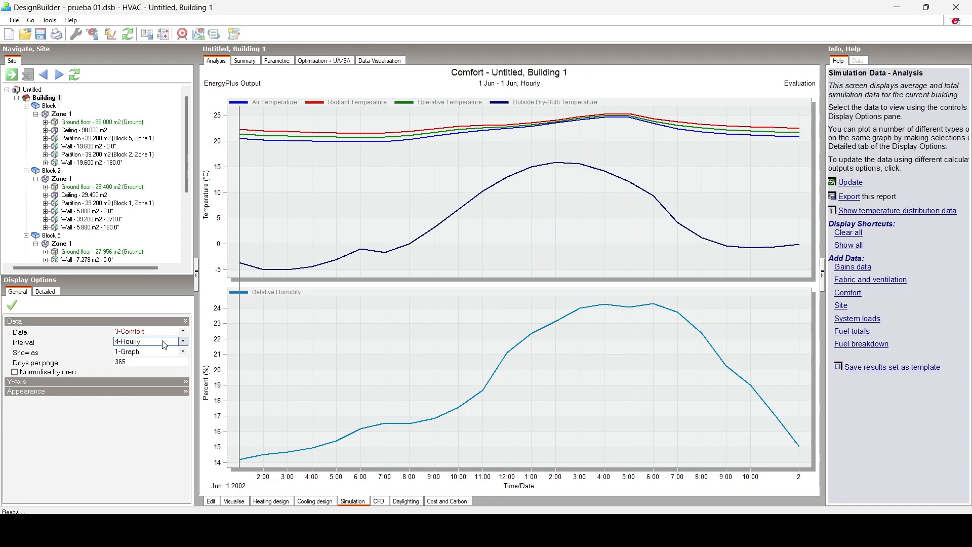
Display Building 1's Internal gains data in the results graph, trying the Monthly interval before returning to Hourly.
{"action": "double_click", "coordinate": [163, 332]}
{"action": "left_click", "coordinate": [153, 351]}
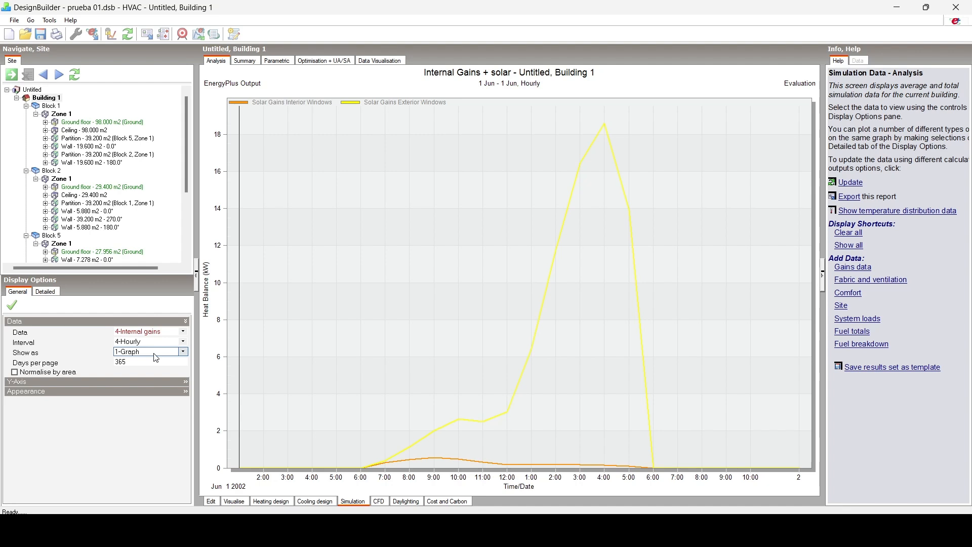
{"action": "left_click", "coordinate": [152, 342]}
{"action": "left_click", "coordinate": [152, 342]}
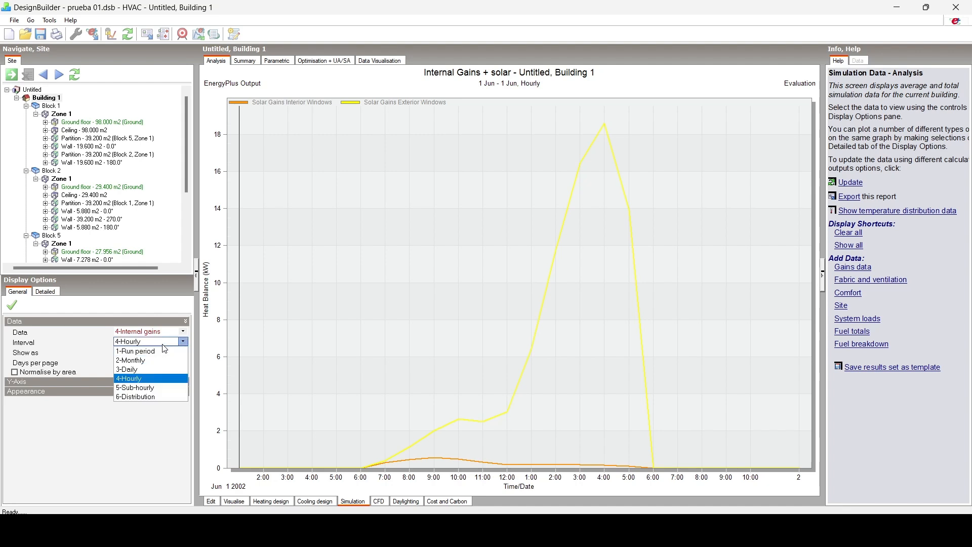
{"action": "left_click", "coordinate": [145, 363]}
{"action": "left_click", "coordinate": [160, 342]}
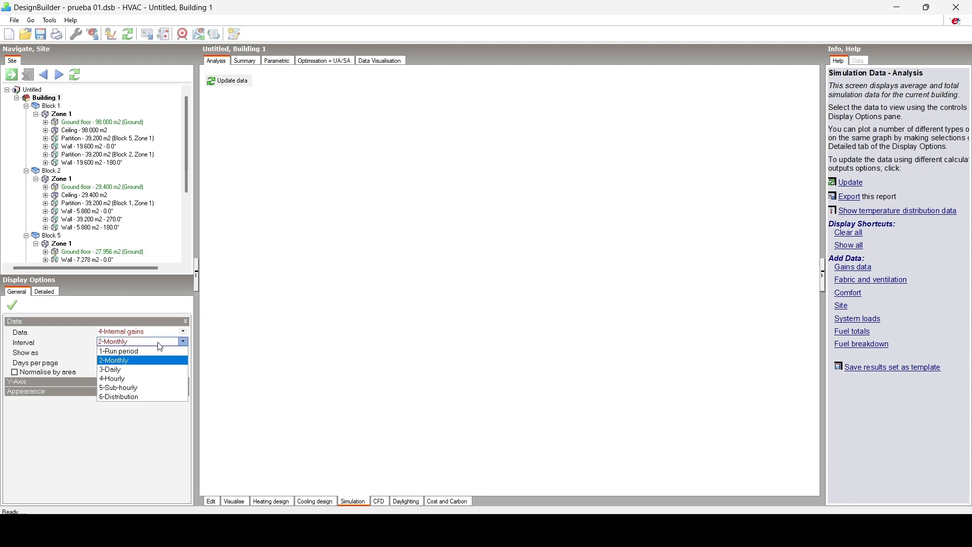
{"action": "left_click", "coordinate": [132, 378]}
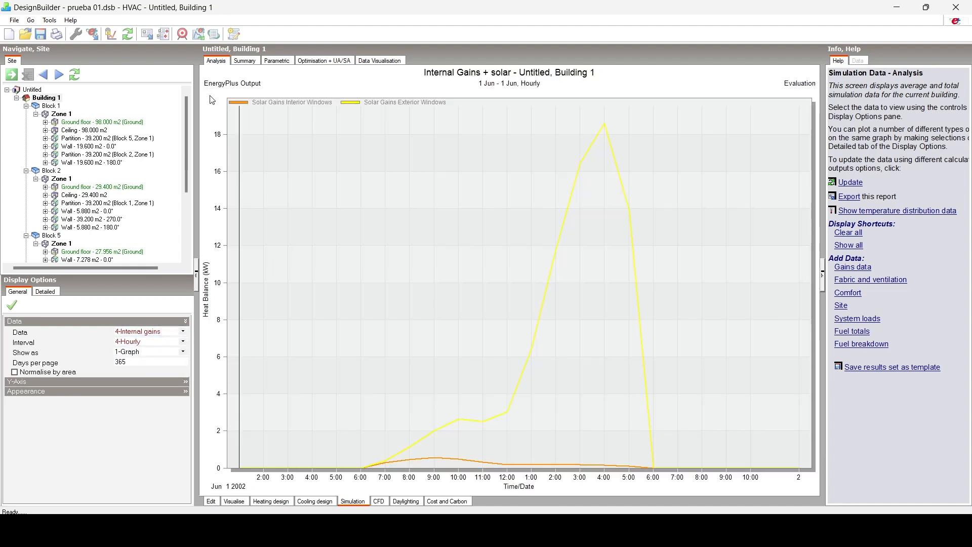
Include unoccupied zones in the block and building totals and rerun the simulation for Building 1.
{"action": "left_click", "coordinate": [845, 183]}
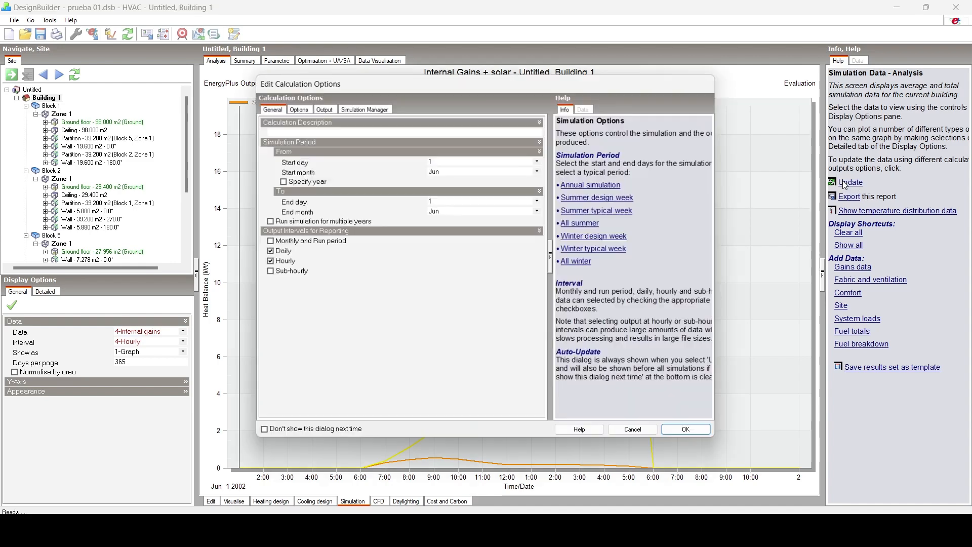
{"action": "left_click", "coordinate": [317, 107]}
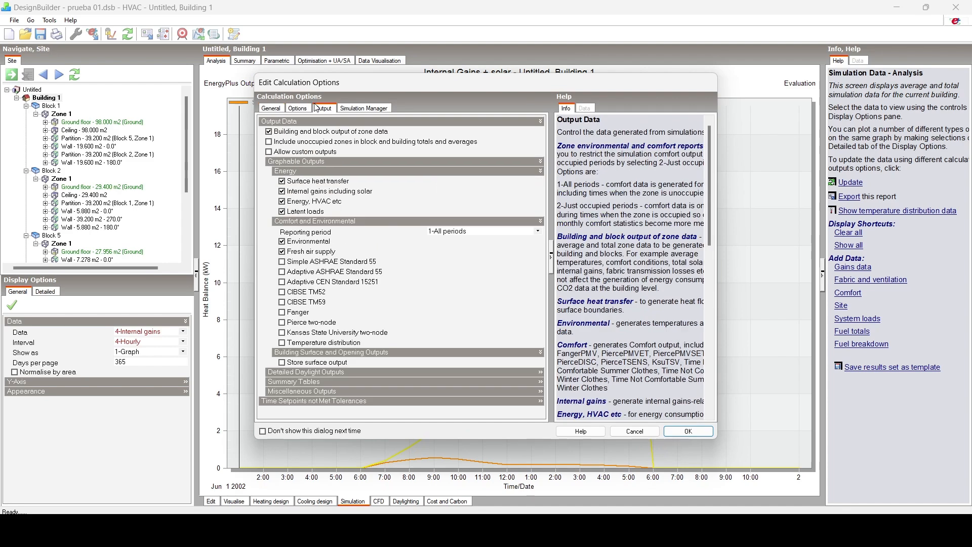
{"action": "left_click", "coordinate": [350, 144]}
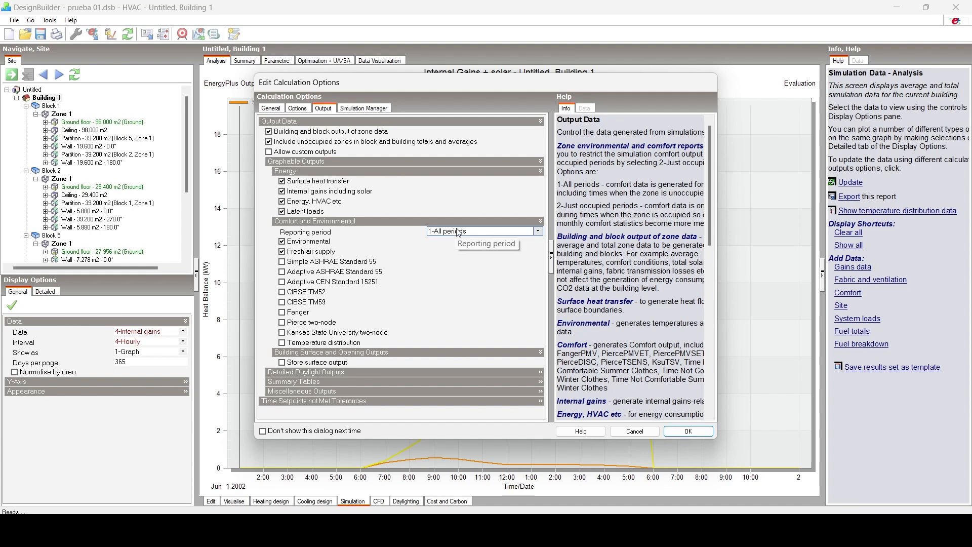
{"action": "left_click", "coordinate": [681, 432]}
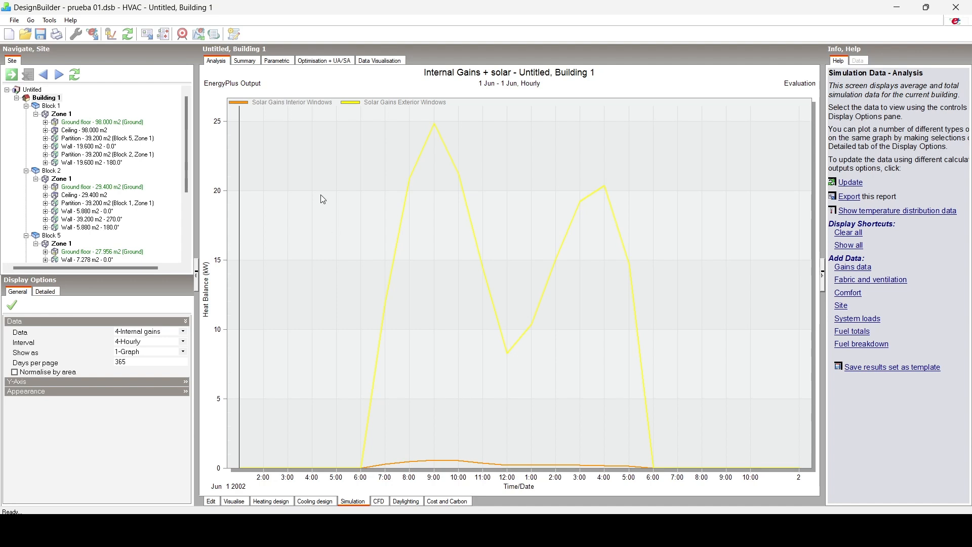
Display All data for Building 1 in the hourly graph, then only the Internal gains.
{"action": "left_click", "coordinate": [185, 332]}
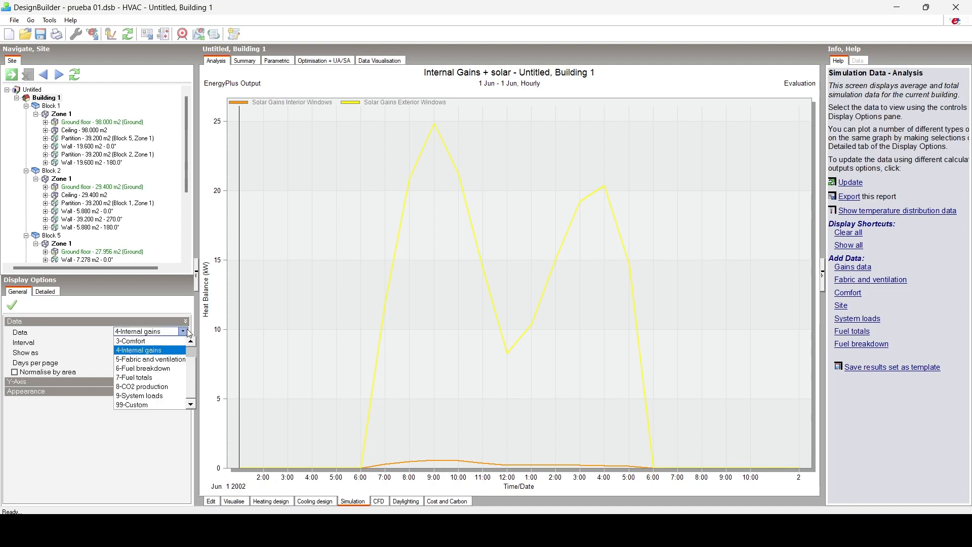
{"action": "scroll", "coordinate": [171, 345], "scroll_direction": "up", "scroll_amount": 2}
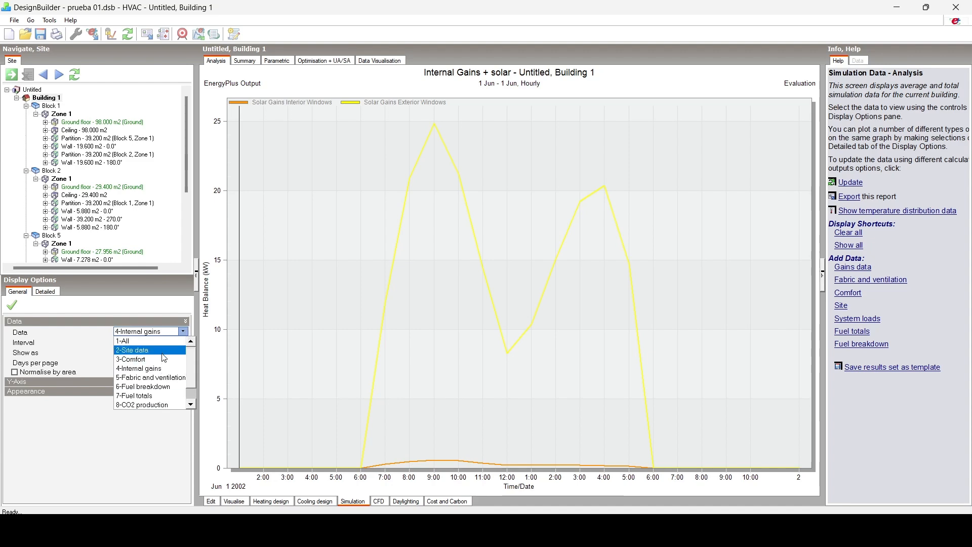
{"action": "left_click", "coordinate": [171, 342]}
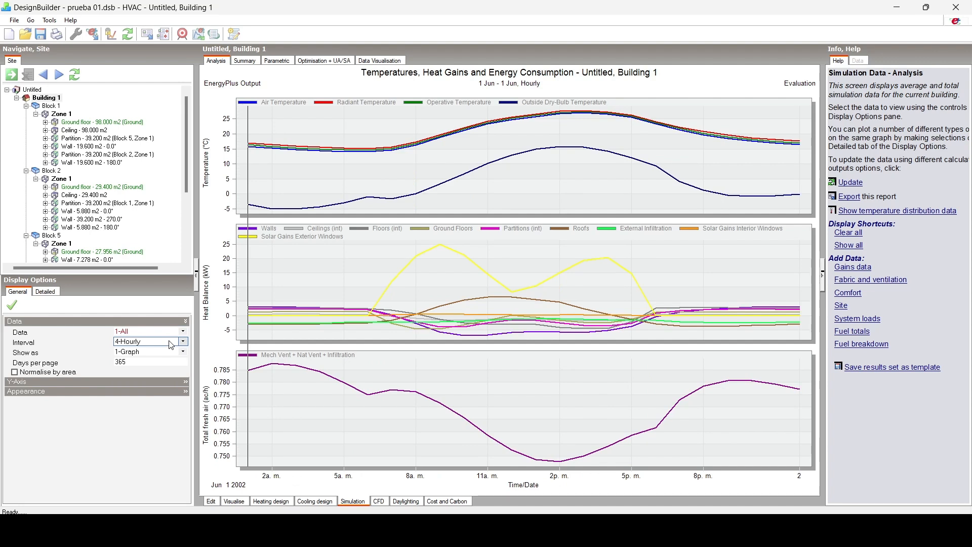
{"action": "left_click", "coordinate": [173, 332]}
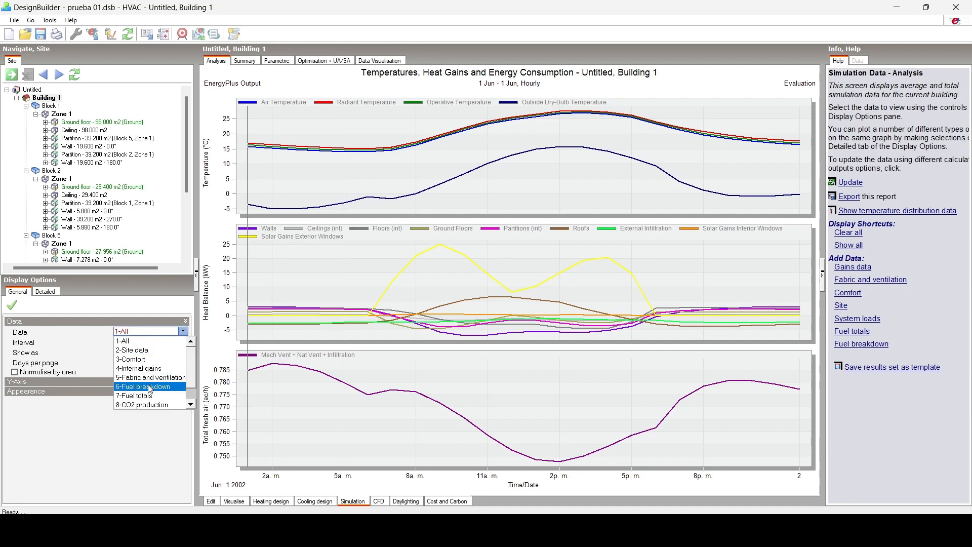
{"action": "left_click", "coordinate": [152, 369]}
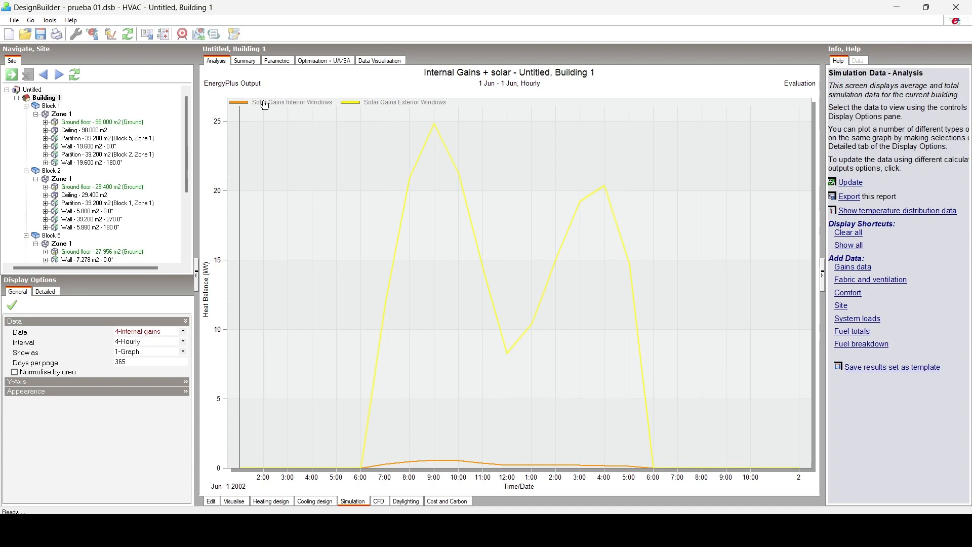
Display Building 1's Comfort data in the hourly graph and return to the All data set.
{"action": "left_click", "coordinate": [119, 352]}
{"action": "left_click", "coordinate": [136, 332]}
{"action": "left_click", "coordinate": [136, 332]}
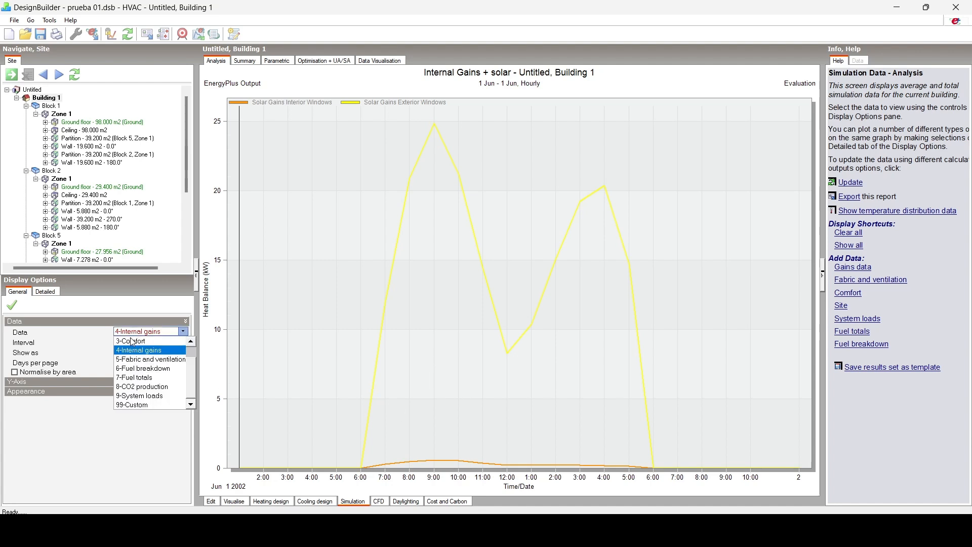
{"action": "left_click", "coordinate": [139, 359]}
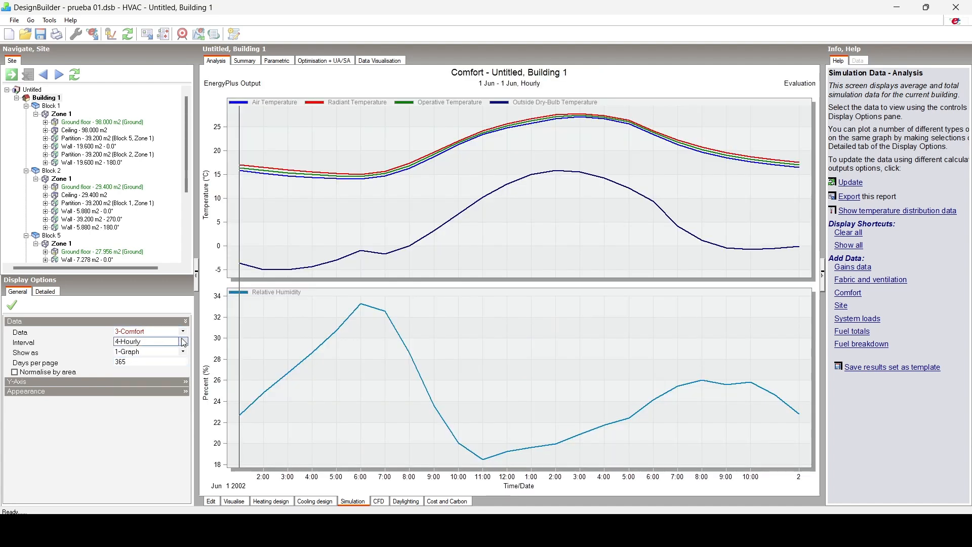
{"action": "left_click", "coordinate": [137, 331]}
{"action": "left_click", "coordinate": [133, 341]}
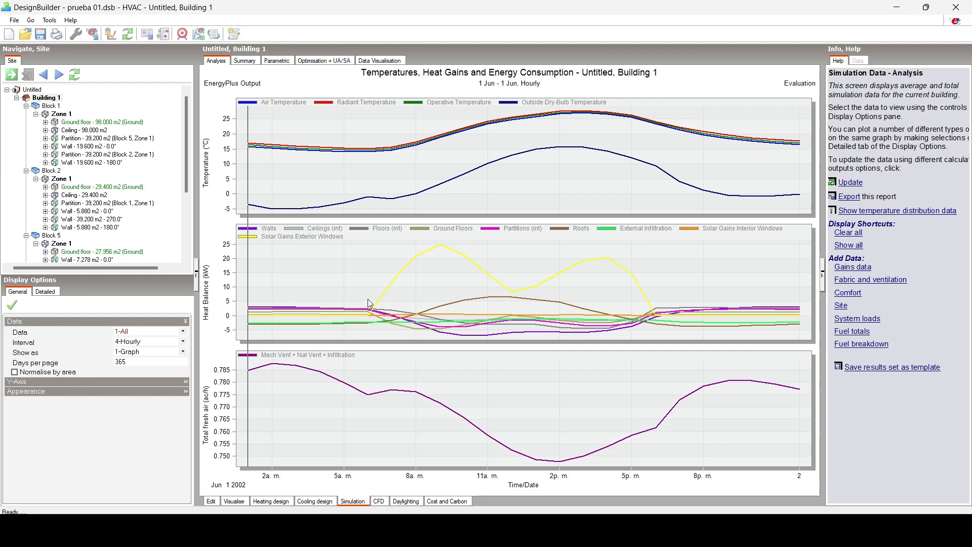
Examine the hourly temperature and heat gain graphs of Block 1 and Block 5, including Block 5's exterior-window solar gain peak.
{"action": "left_click", "coordinate": [50, 106]}
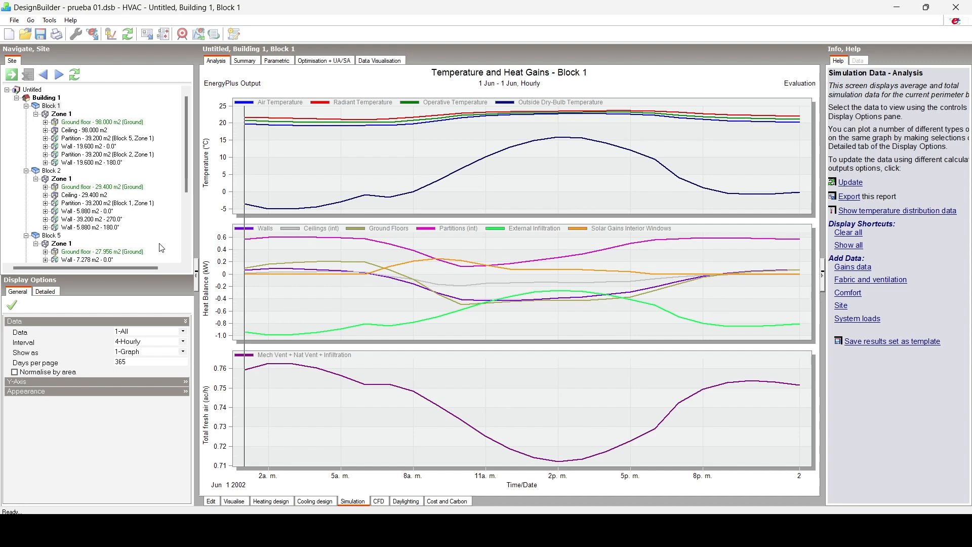
{"action": "scroll", "coordinate": [75, 180], "scroll_direction": "down", "scroll_amount": 1}
{"action": "left_click", "coordinate": [52, 212]}
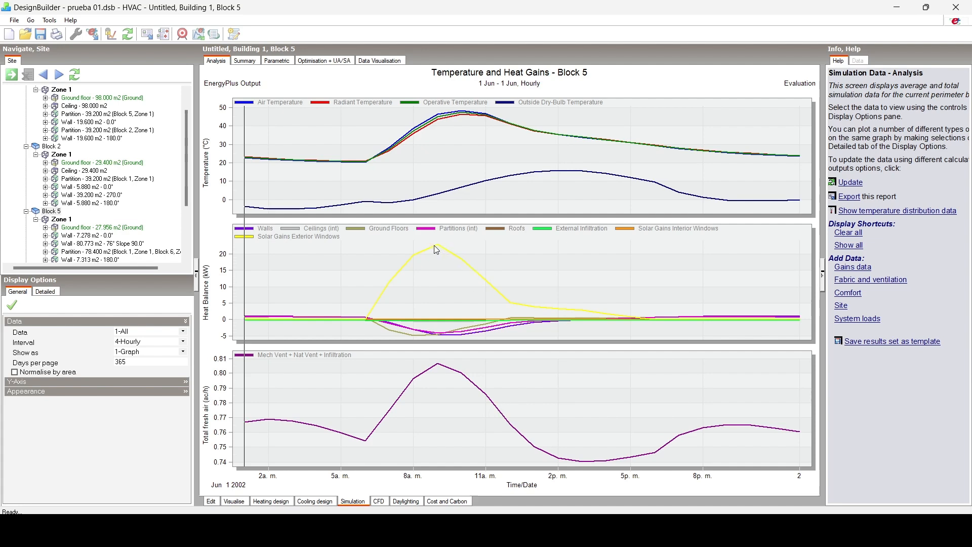
{"action": "mouse_move", "coordinate": [439, 247]}
Compare the hourly temperatures and heat gains of Block 1's Zone 1, Block 5 and Block 2.
{"action": "scroll", "coordinate": [53, 119], "scroll_direction": "up", "scroll_amount": 1}
{"action": "left_click", "coordinate": [52, 115]}
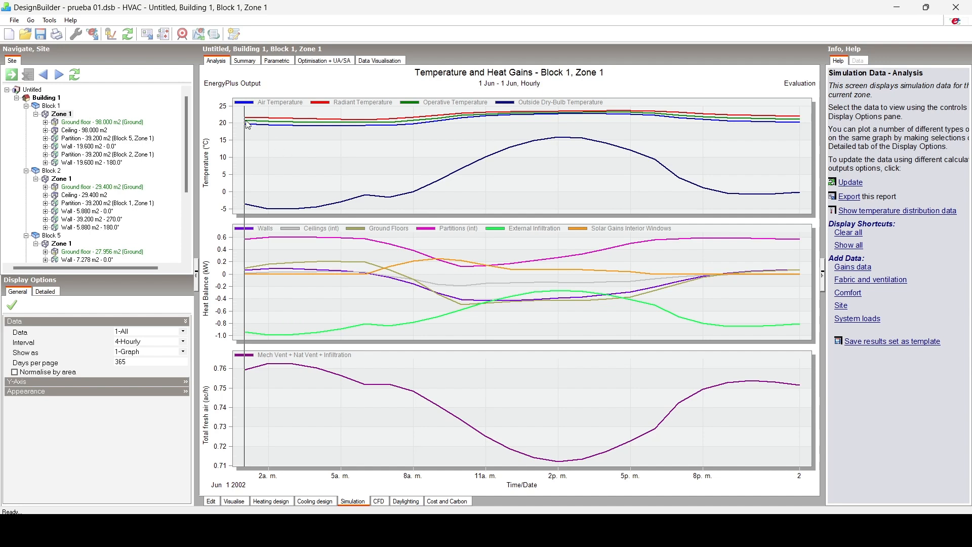
{"action": "mouse_move", "coordinate": [247, 123]}
{"action": "mouse_move", "coordinate": [559, 115]}
{"action": "left_click", "coordinate": [55, 235]}
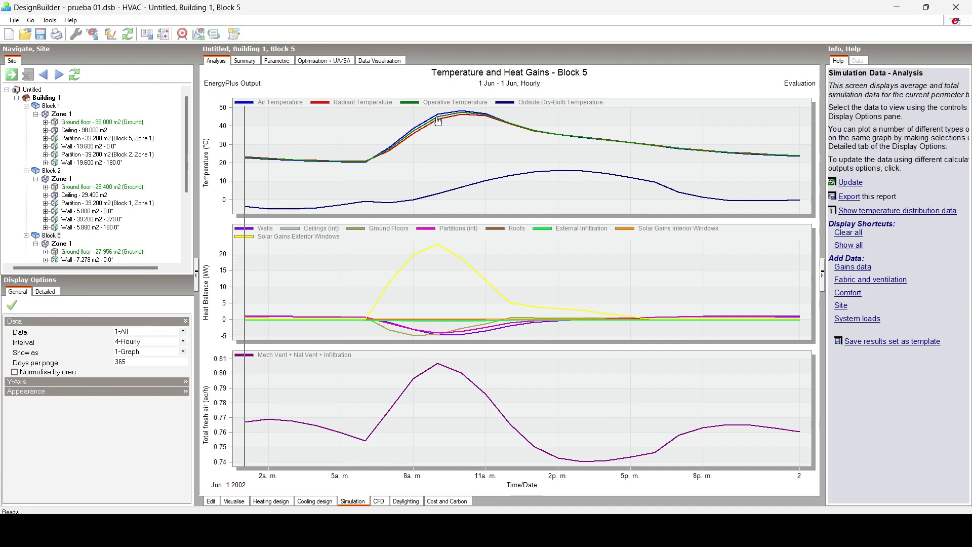
{"action": "left_click", "coordinate": [51, 172]}
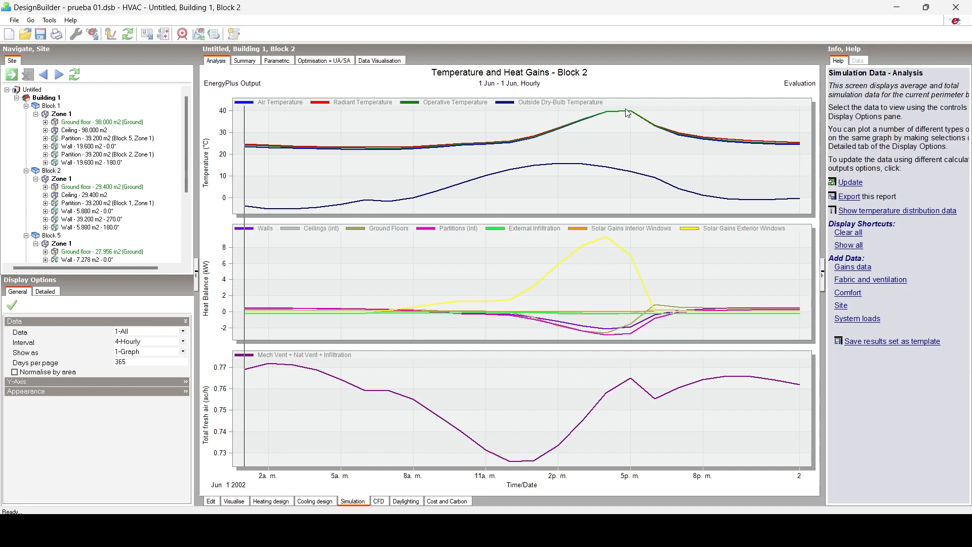
{"action": "mouse_move", "coordinate": [608, 116]}
Leave the simulation results for the site's edit layout and open Block 1 to inspect its walls and openings from the opposite side.
{"action": "left_click", "coordinate": [46, 97]}
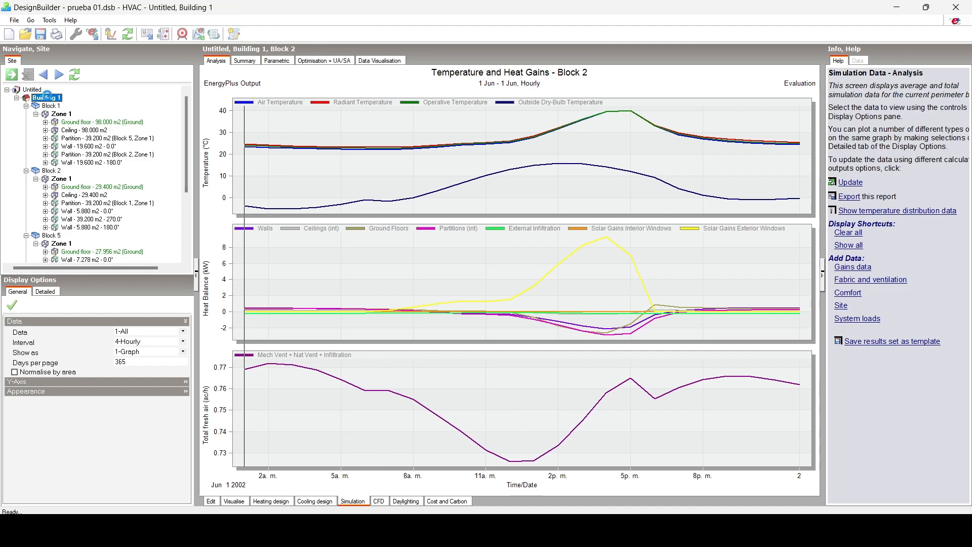
{"action": "left_click", "coordinate": [31, 89]}
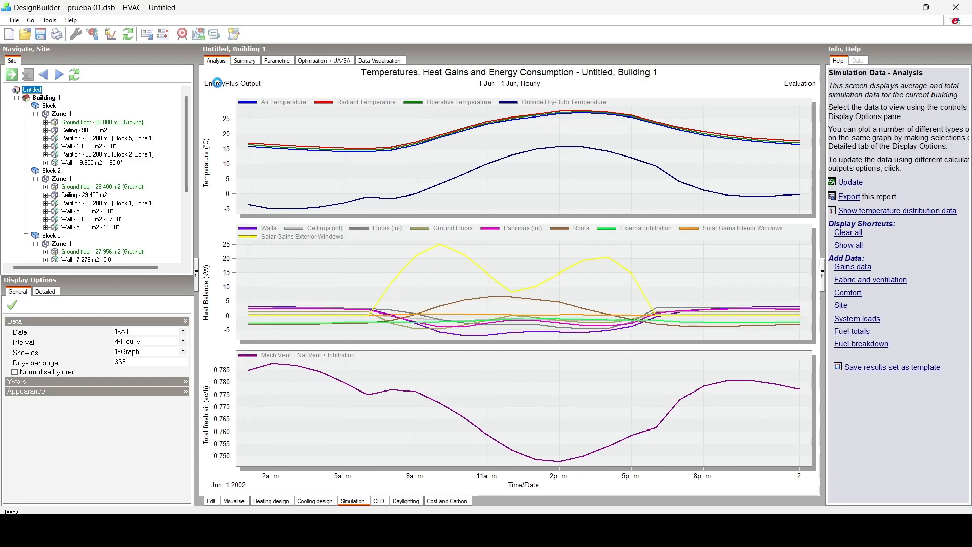
{"action": "left_click", "coordinate": [211, 502]}
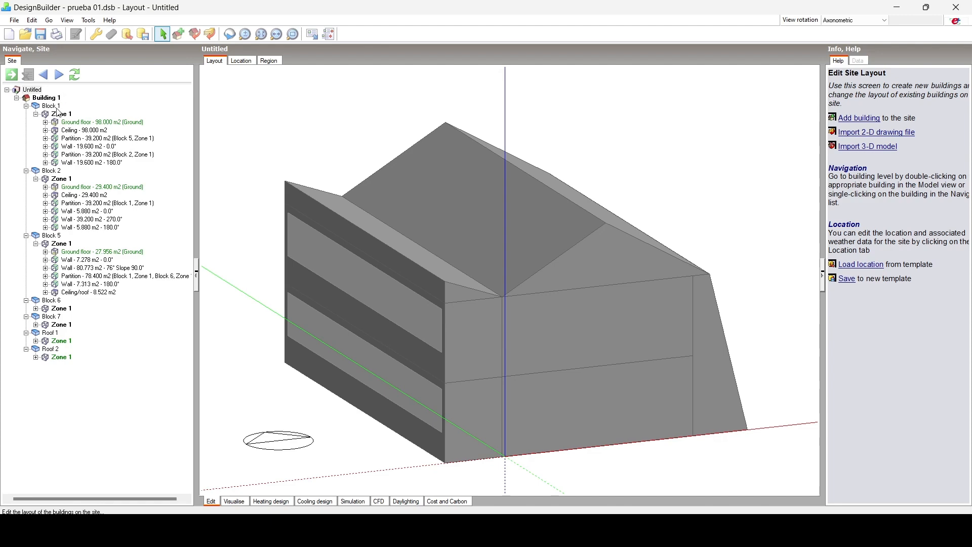
{"action": "left_click", "coordinate": [477, 317]}
{"action": "double_click", "coordinate": [476, 315]}
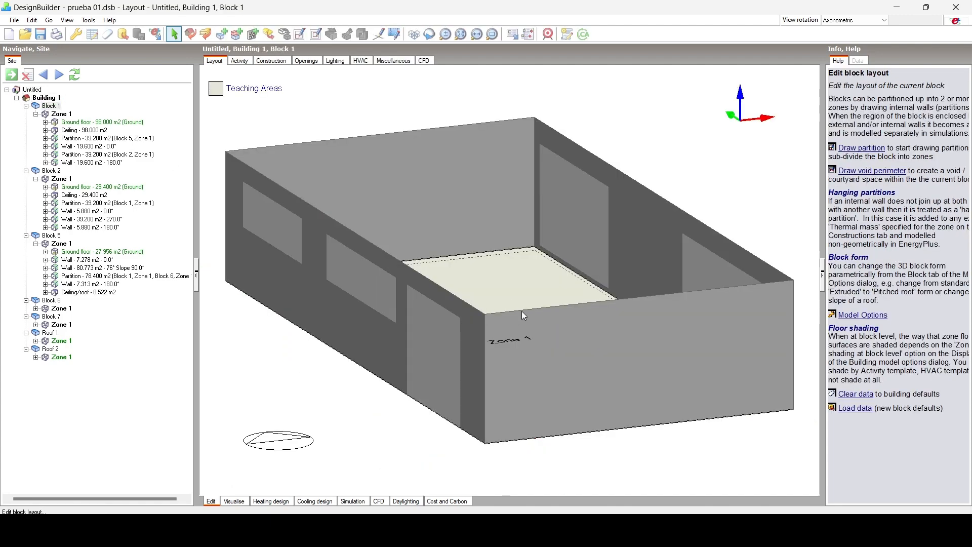
{"action": "left_click", "coordinate": [521, 311]}
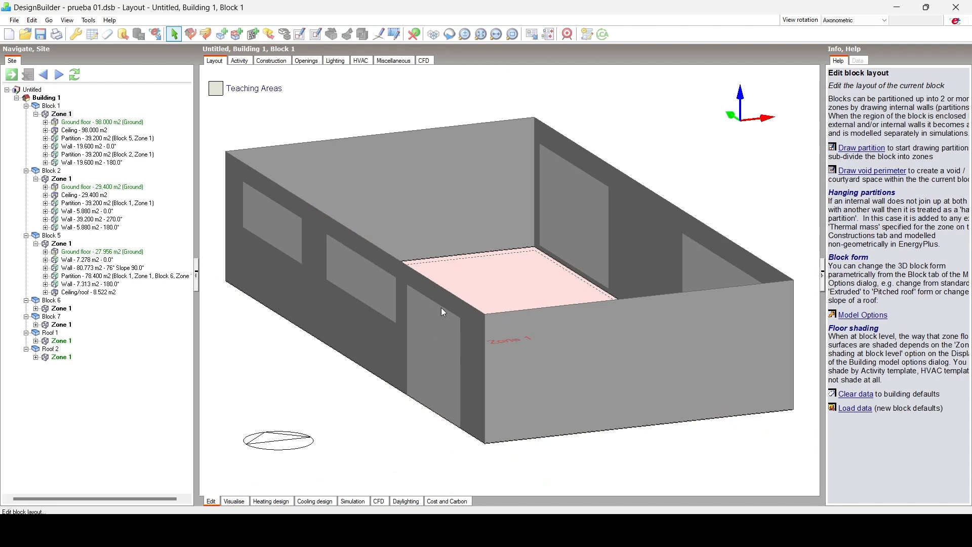
{"action": "left_click", "coordinate": [393, 423]}
{"action": "scroll", "coordinate": [393, 423], "scroll_direction": "down", "scroll_amount": 2}
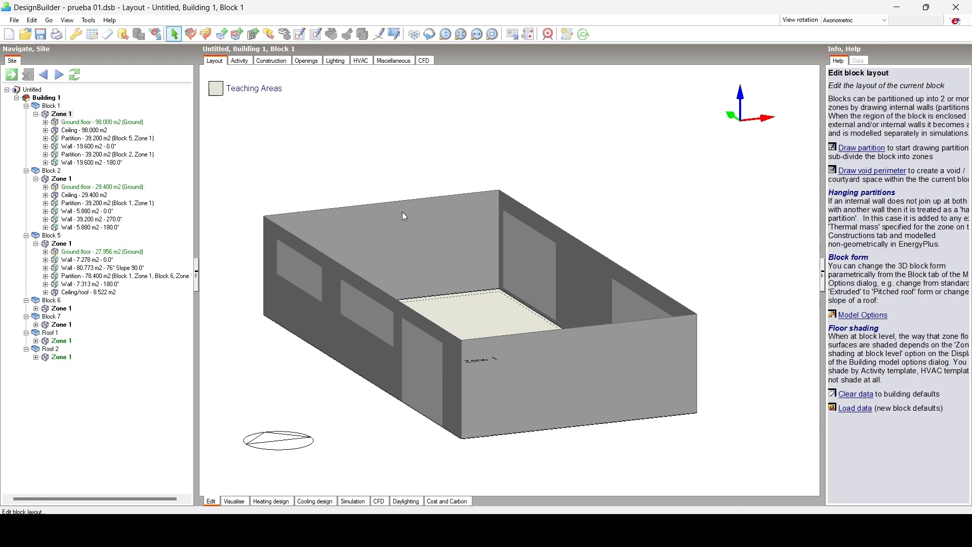
{"action": "middle_click_drag", "start_coordinate": [574, 230], "coordinate": [510, 367]}
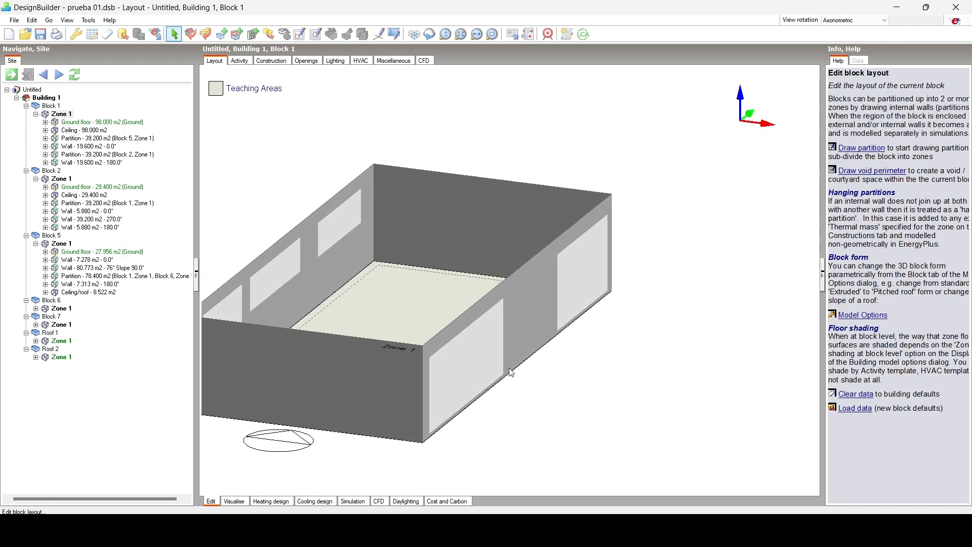